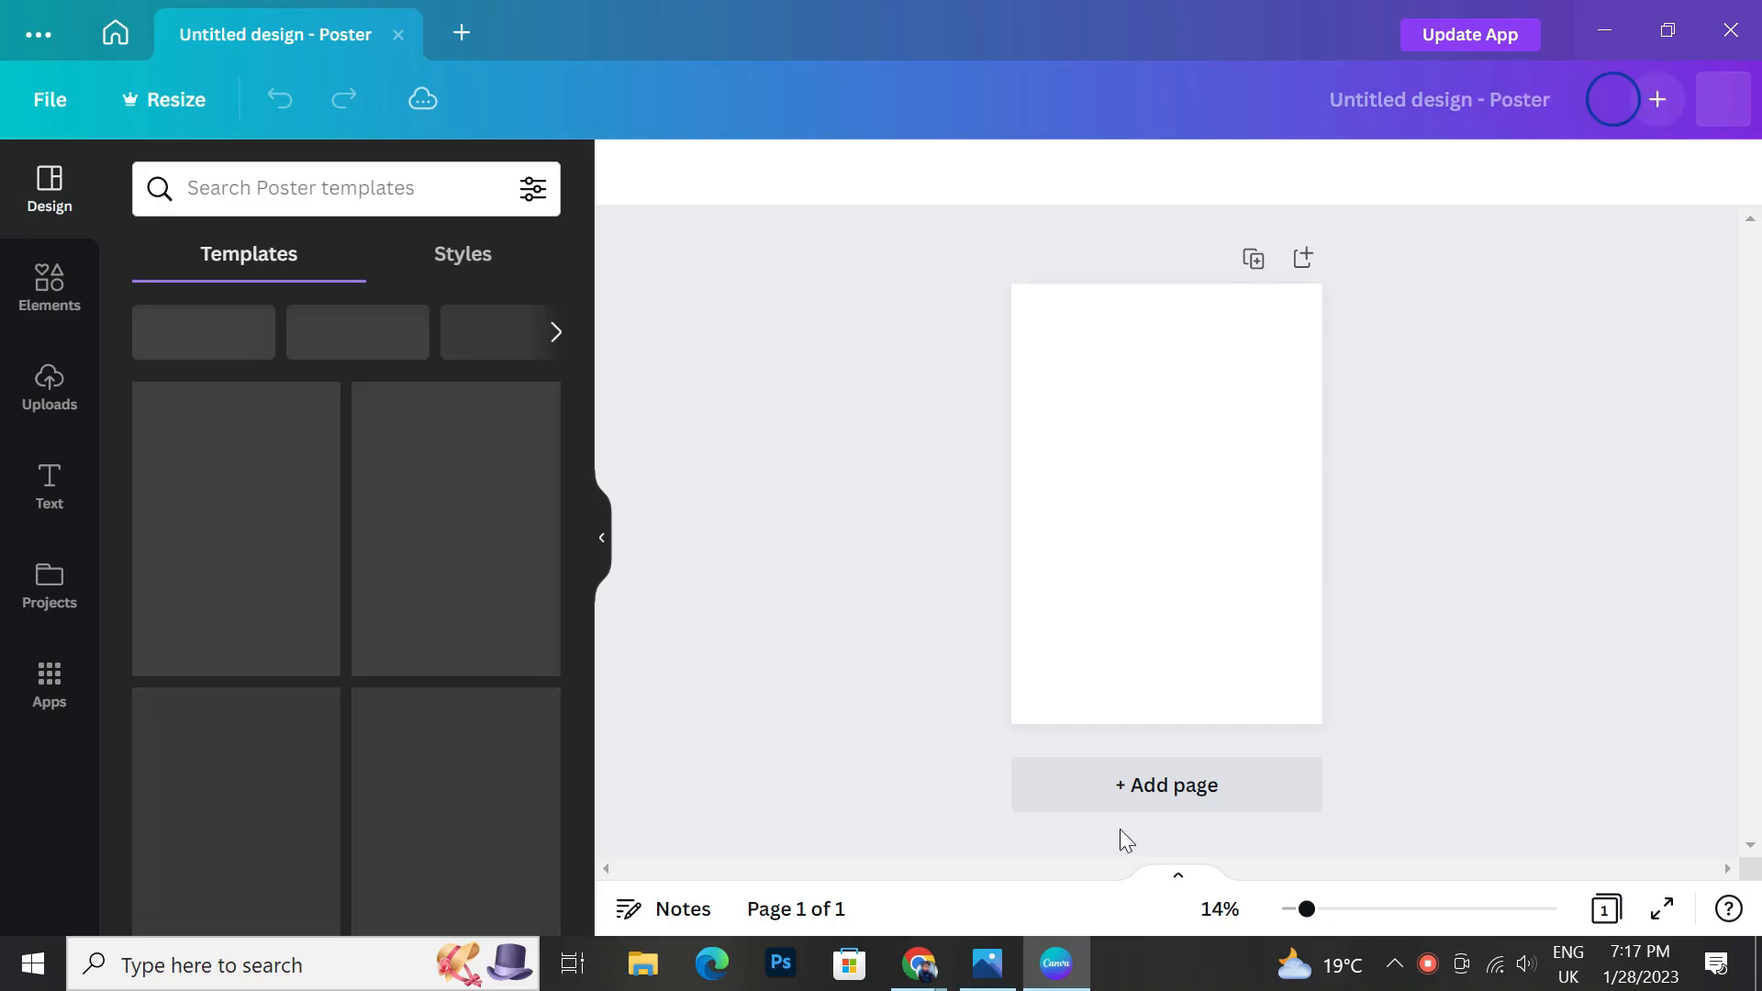
# Add the uploaded photo of the whole roast chicken on a black plate to the blank poster.
pyautogui.click(1338, 908)
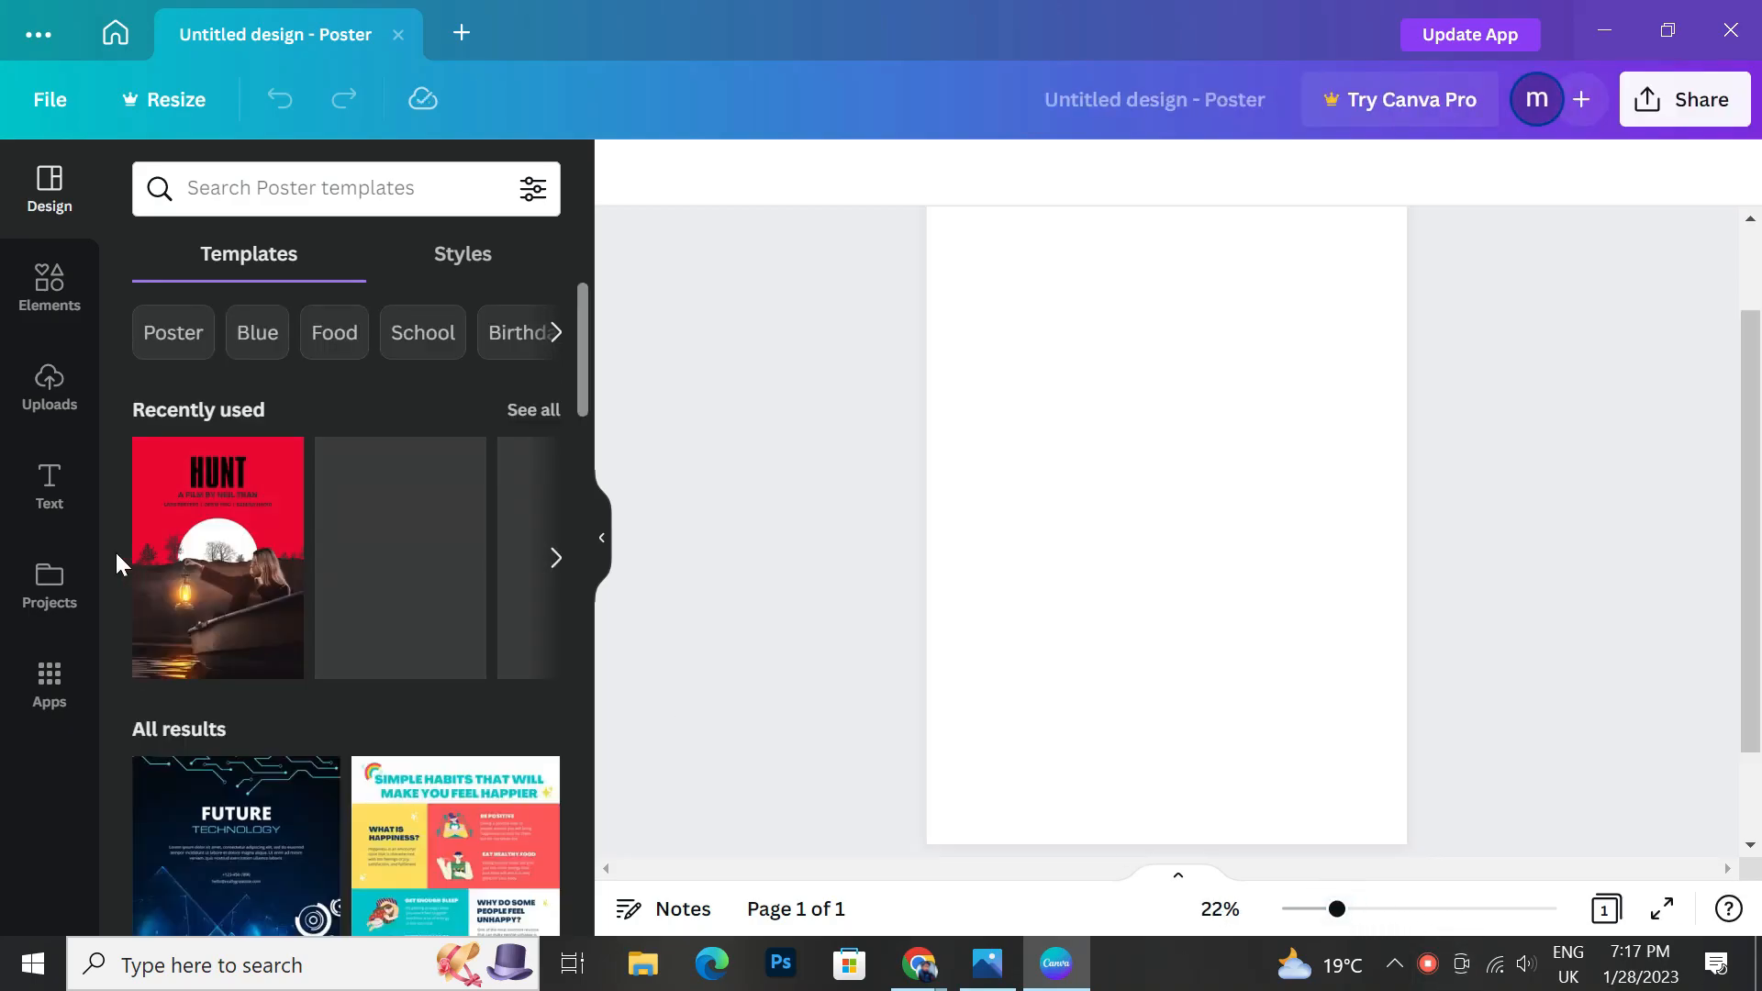
pyautogui.click(48, 390)
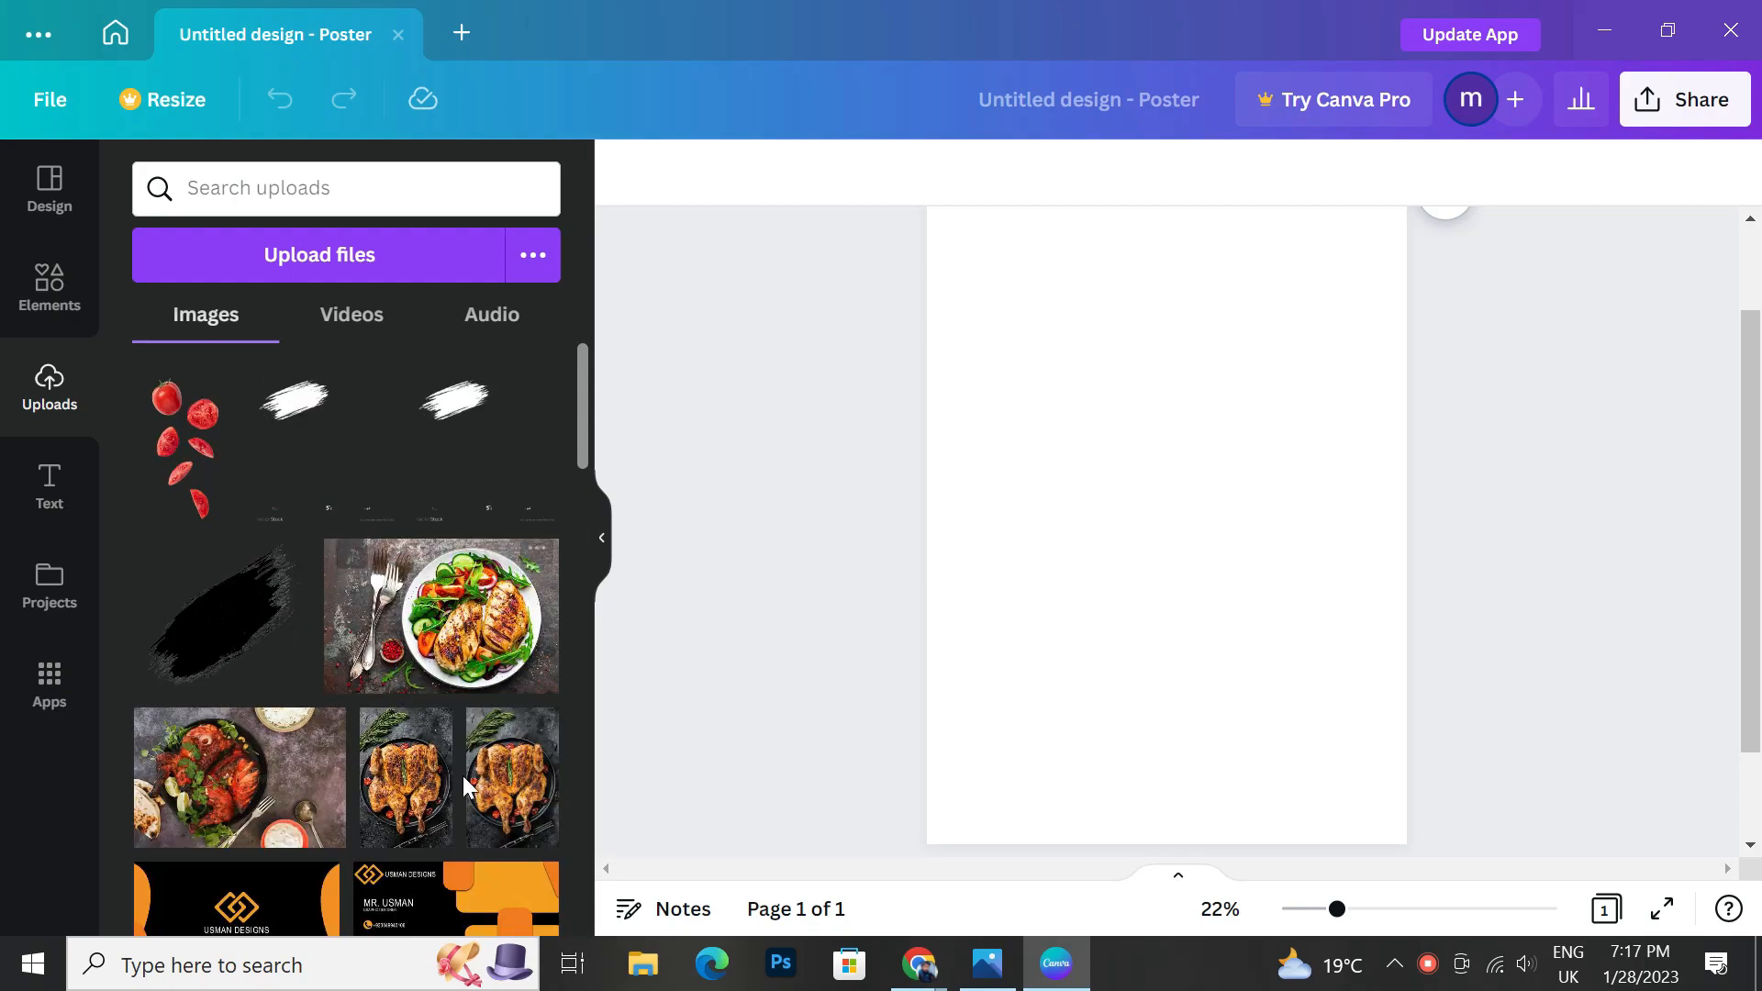
pyautogui.click(558, 816)
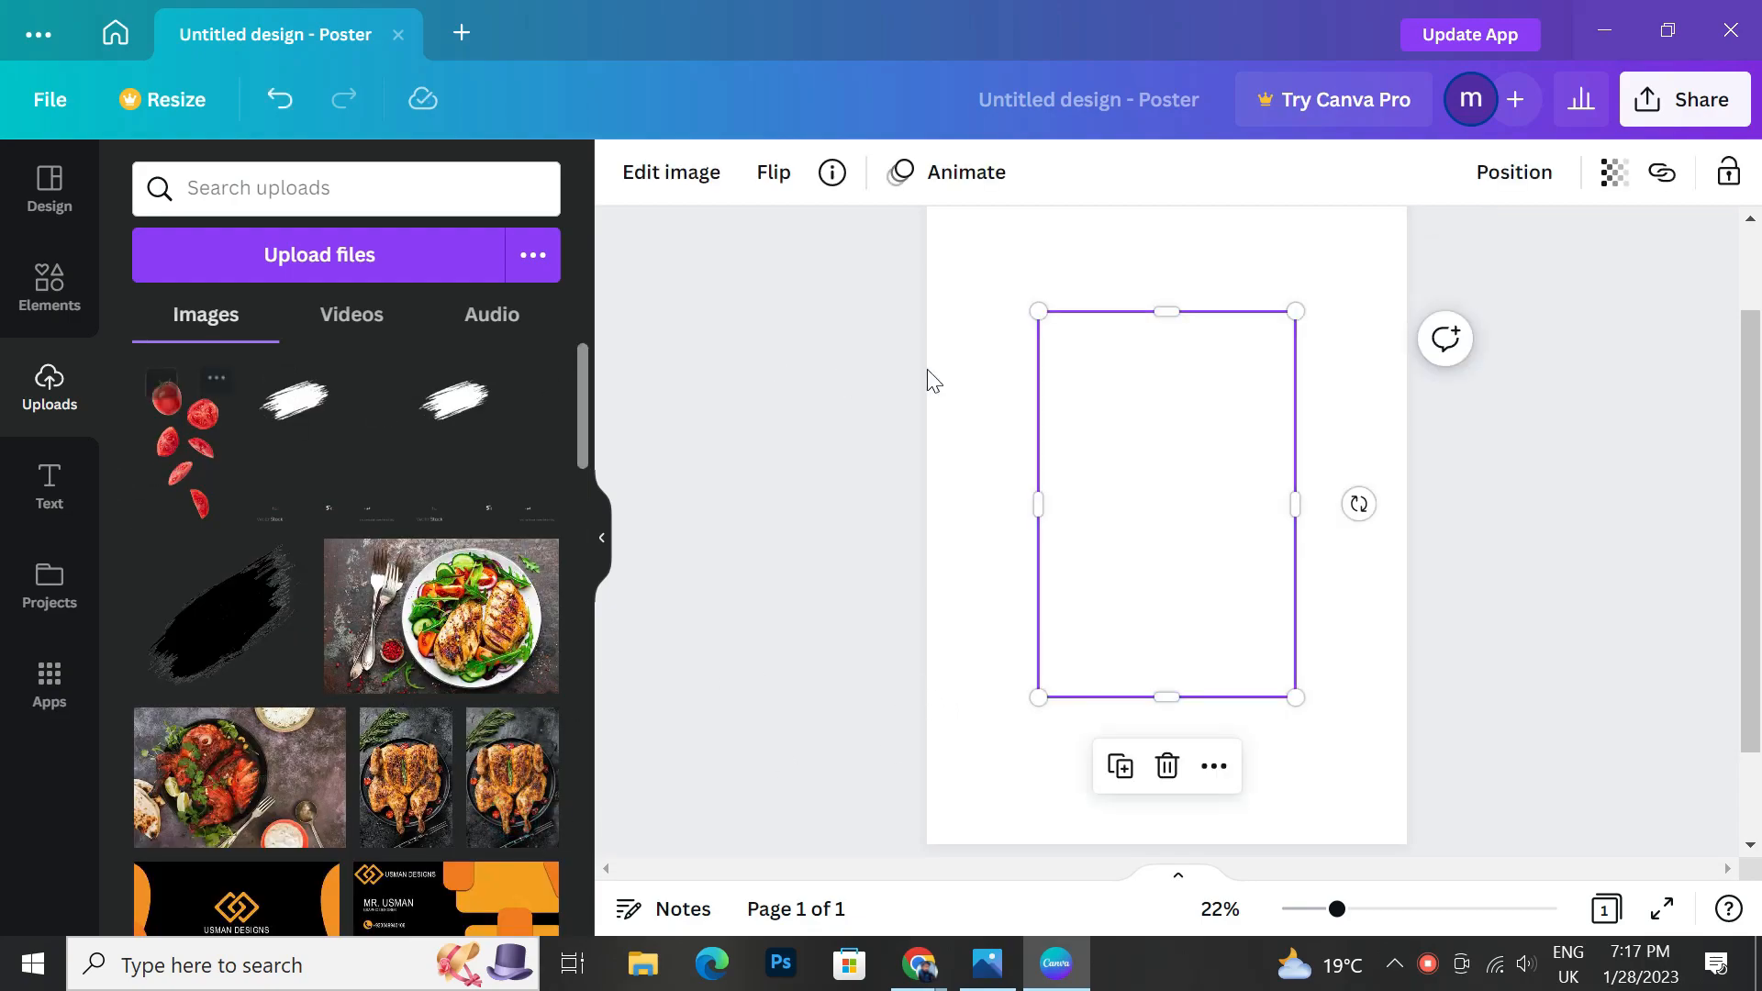
# Add the circular landscape photo frame from the recently used elements and place it over the lower part of the chicken photo.
pyautogui.click(50, 289)
pyautogui.scroll(-2, 405, 521)
pyautogui.scroll(2, 398, 501)
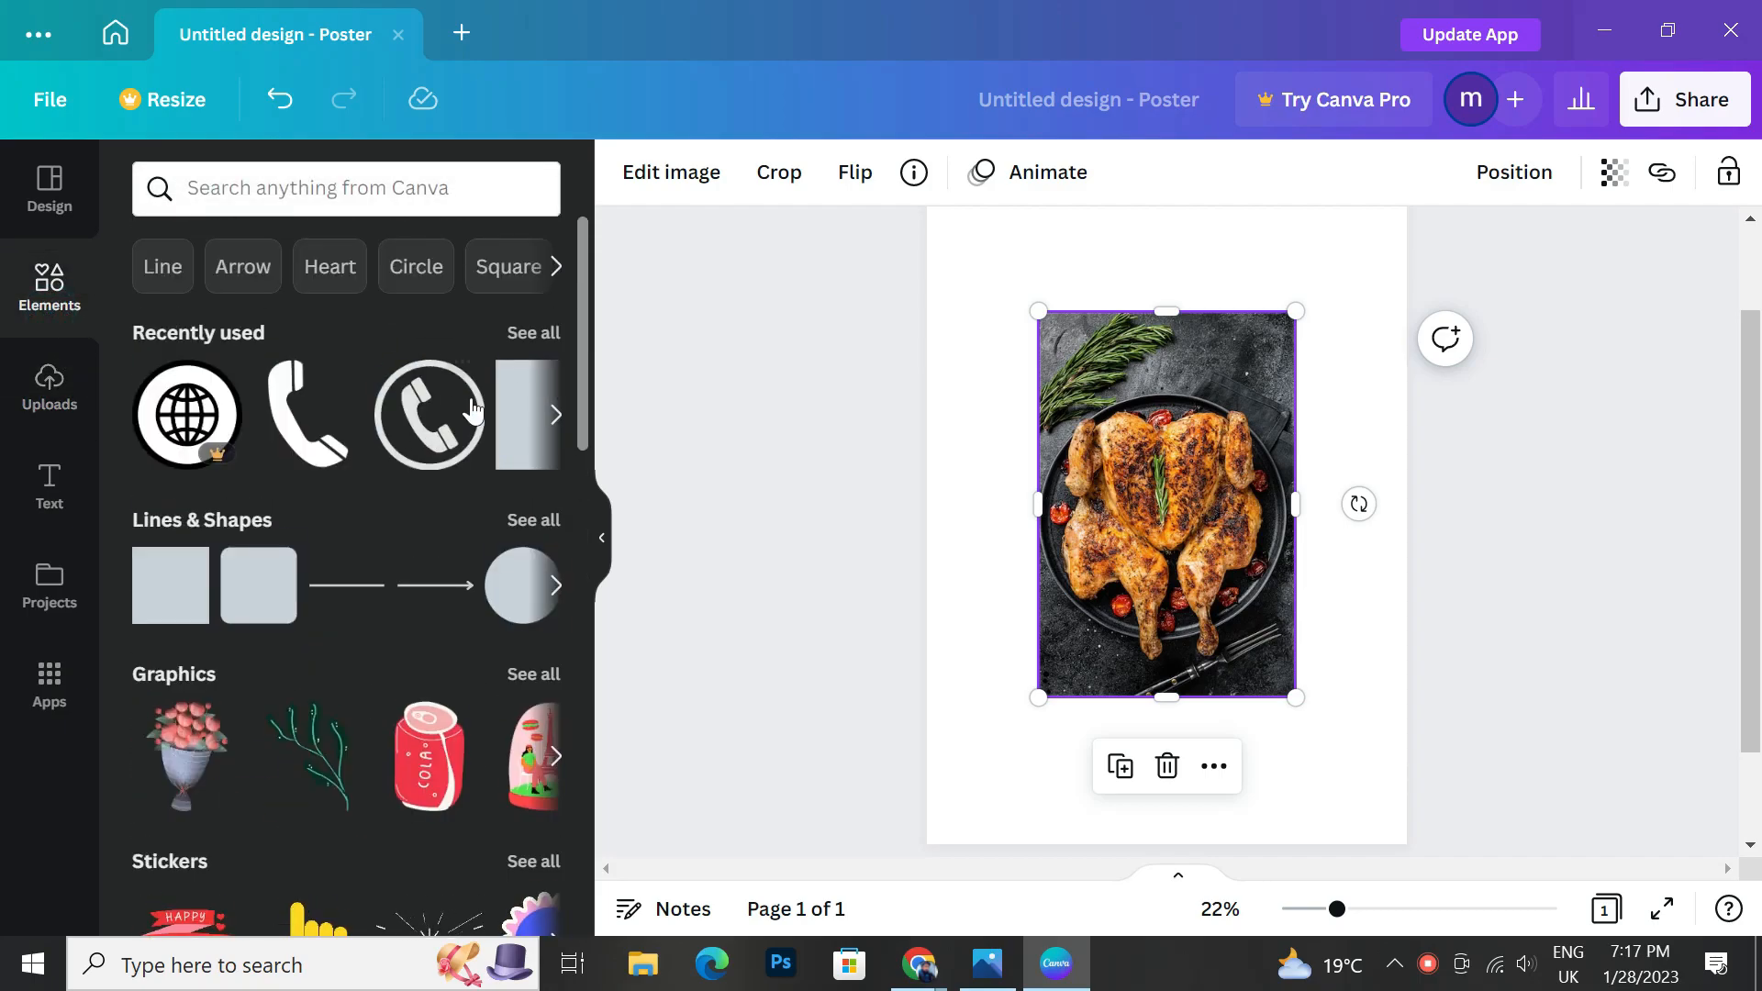
pyautogui.click(522, 335)
pyautogui.scroll(-2, 358, 667)
pyautogui.scroll(1, 358, 667)
pyautogui.scroll(-2, 357, 667)
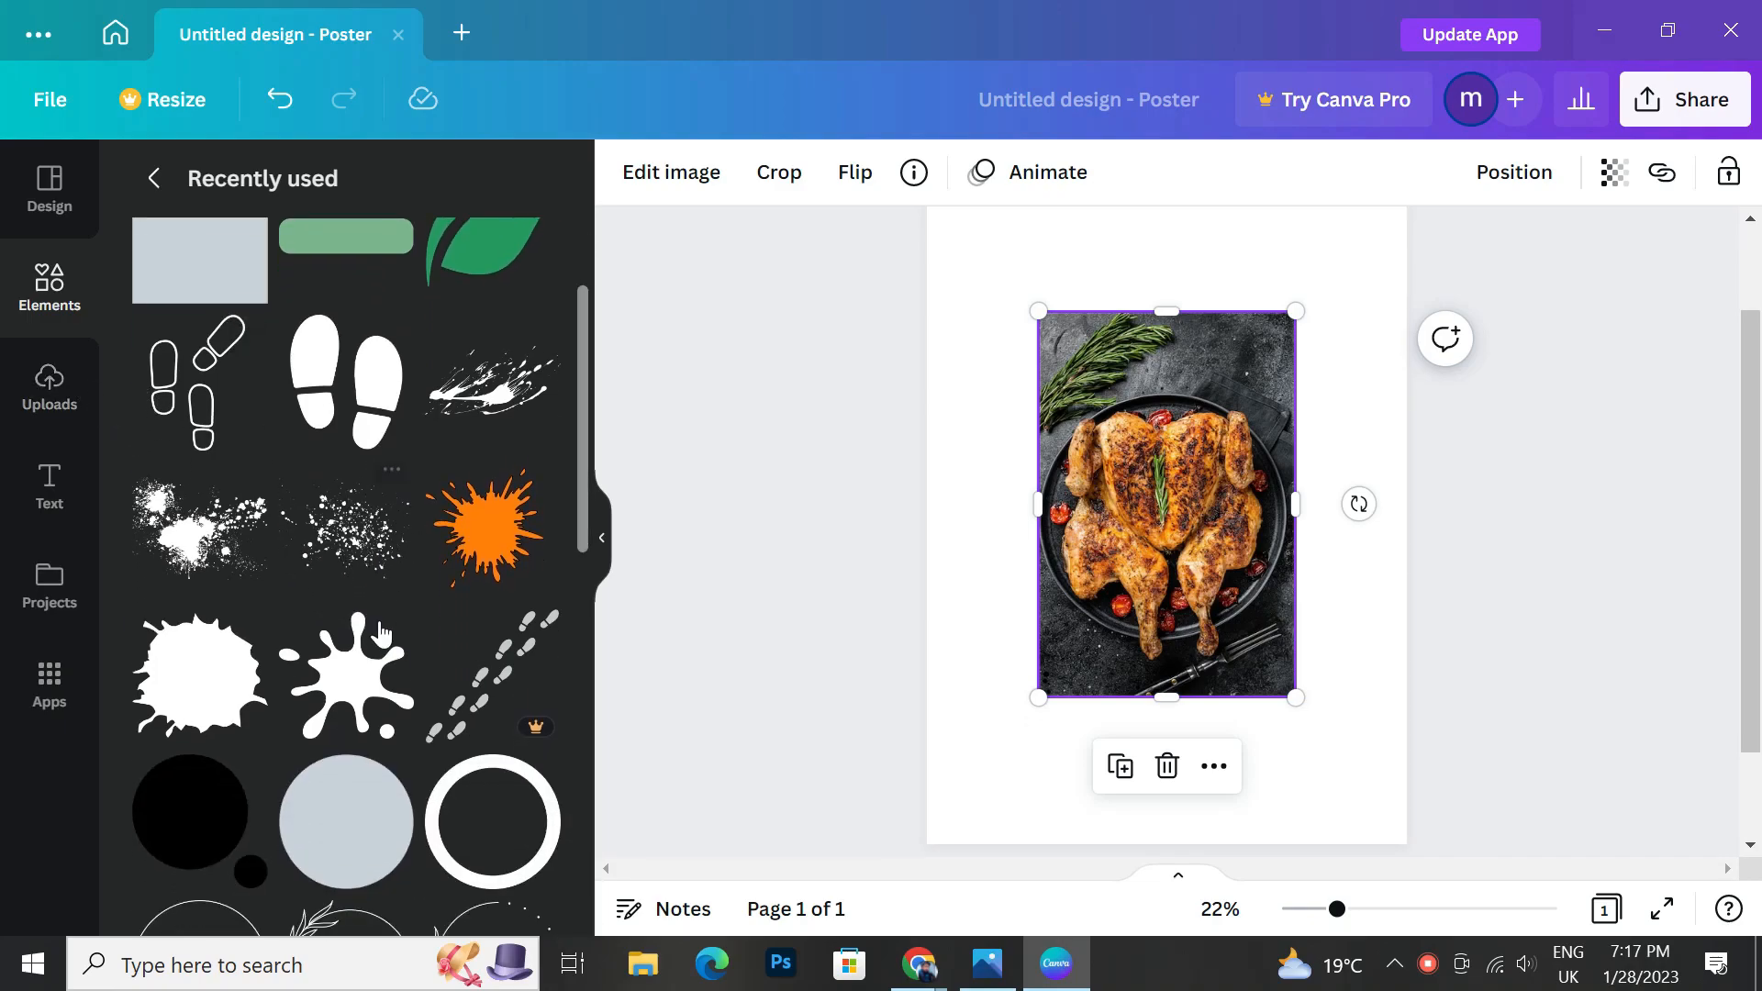
pyautogui.scroll(-5, 380, 633)
pyautogui.moveTo(216, 610); pyautogui.dragTo(1170, 509)
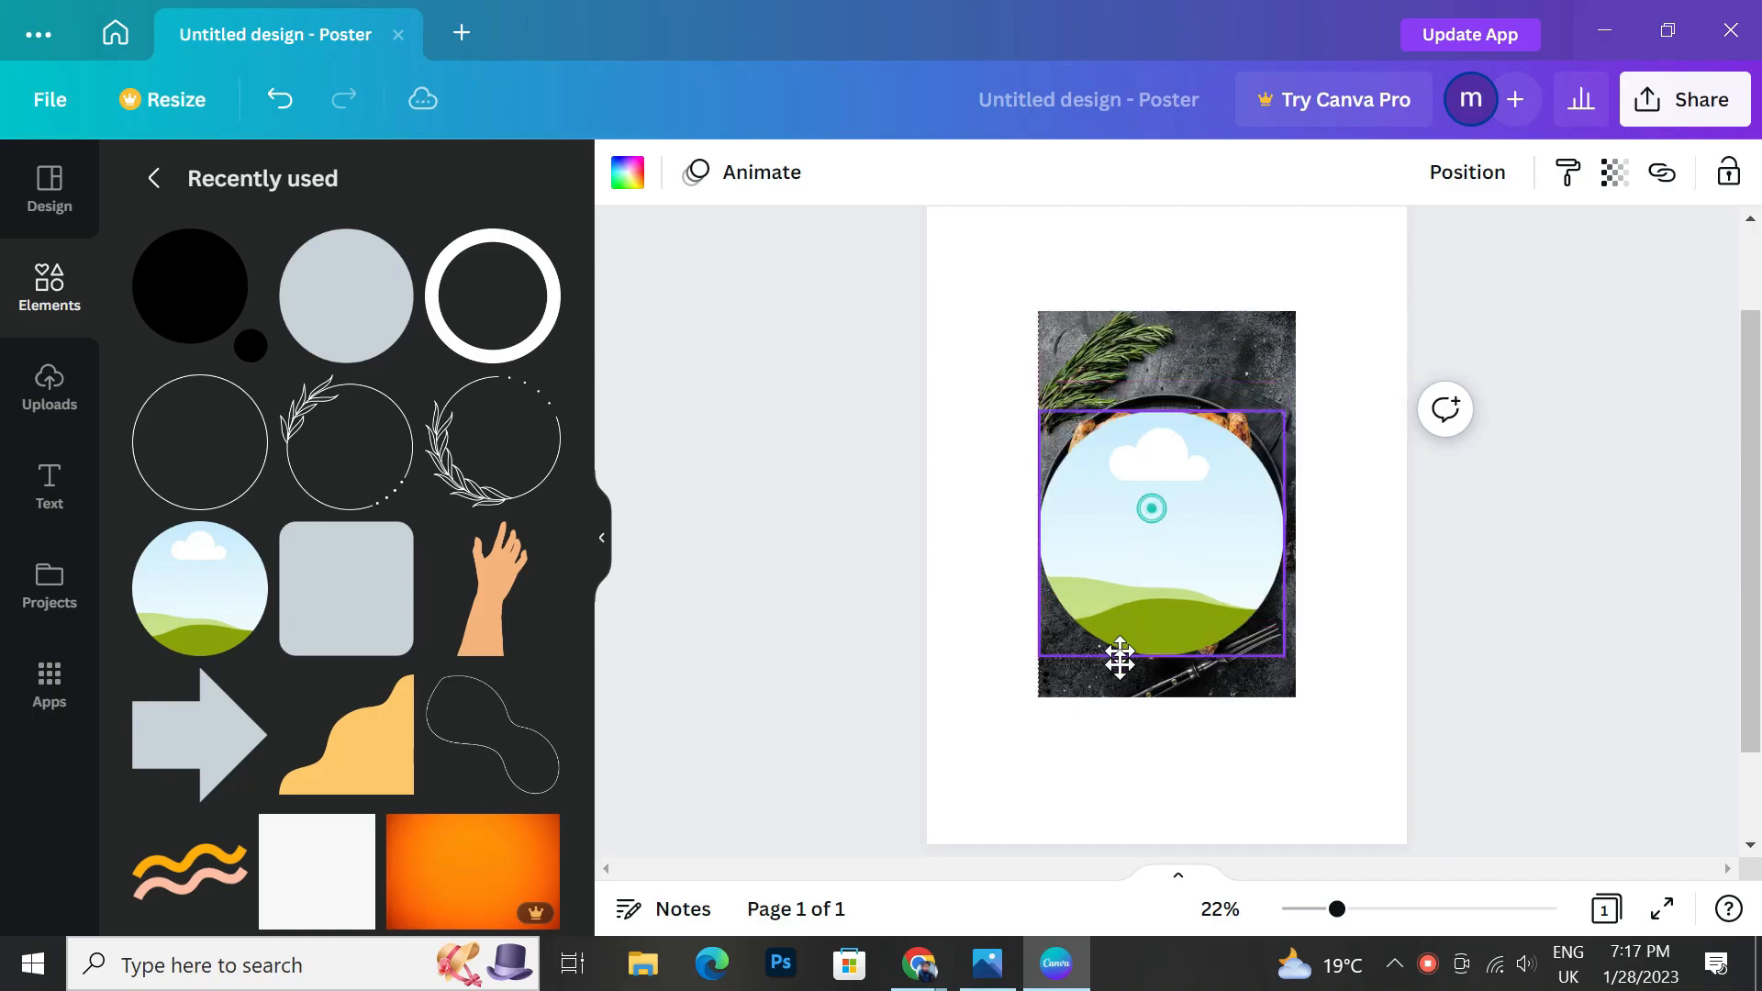
pyautogui.moveTo(1119, 657); pyautogui.dragTo(1105, 823)
# Set the poster background to the dark grey among the chicken photo's colours.
pyautogui.click(948, 312)
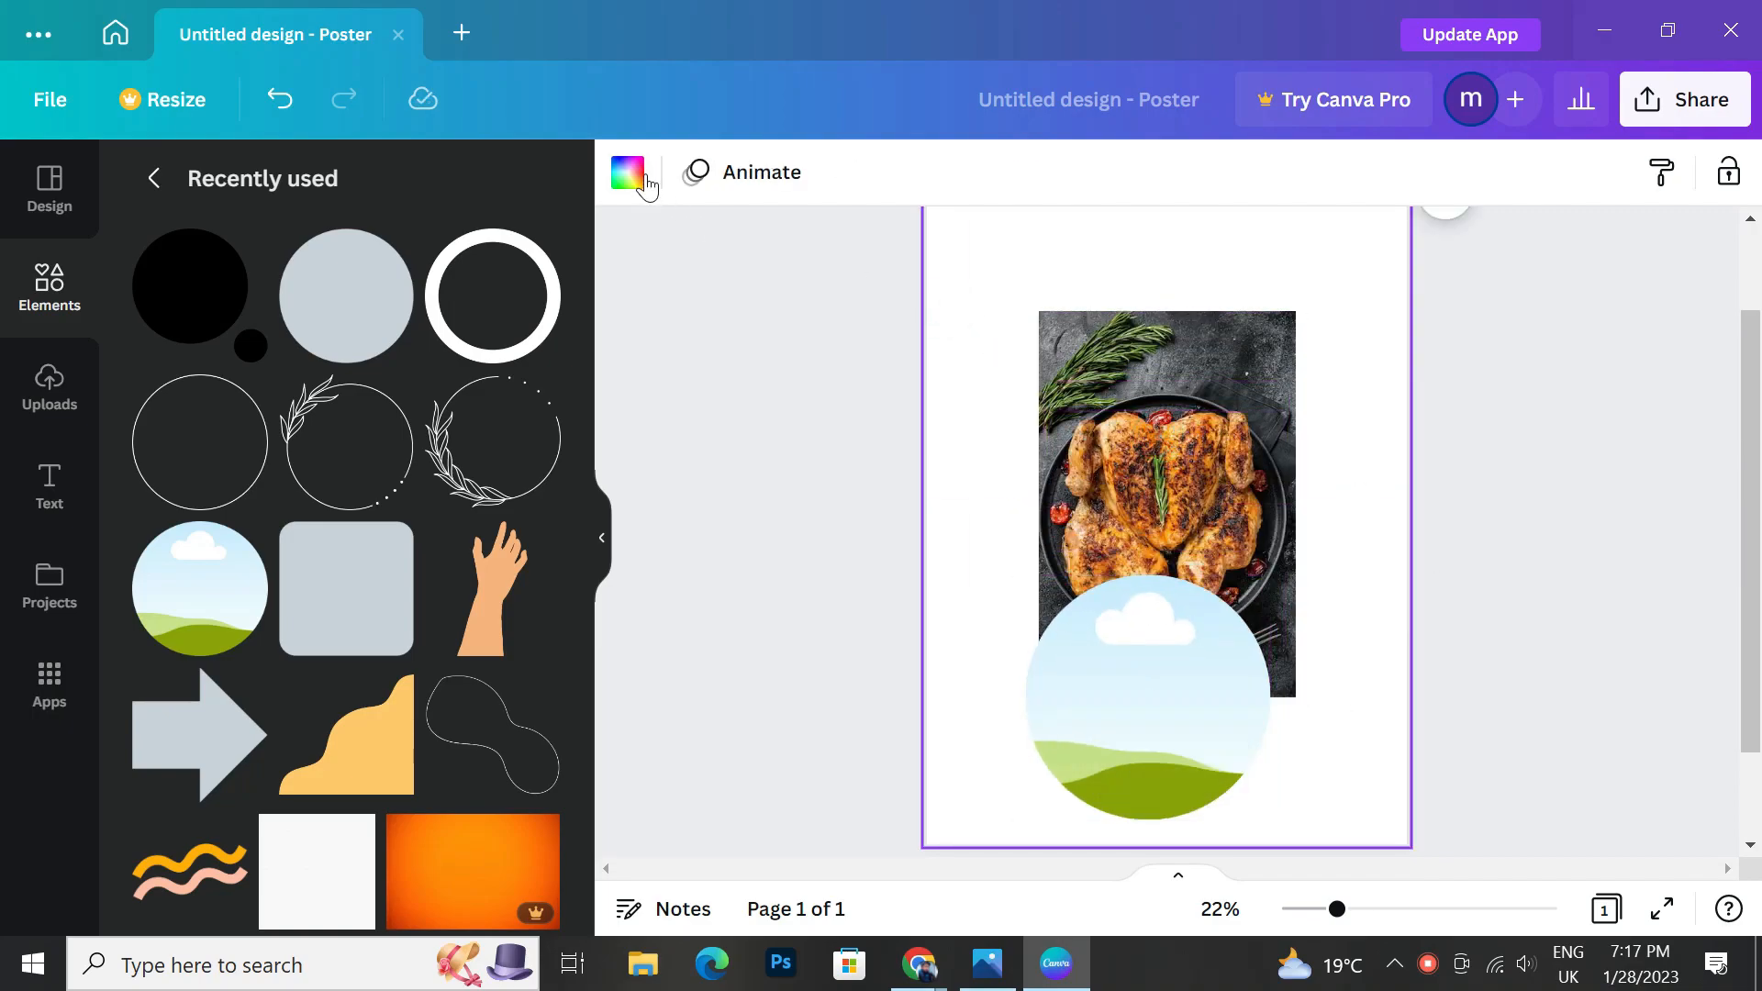
pyautogui.click(628, 174)
pyautogui.click(557, 712)
pyautogui.scroll(-3, 791, 563)
pyautogui.click(456, 697)
pyautogui.click(392, 710)
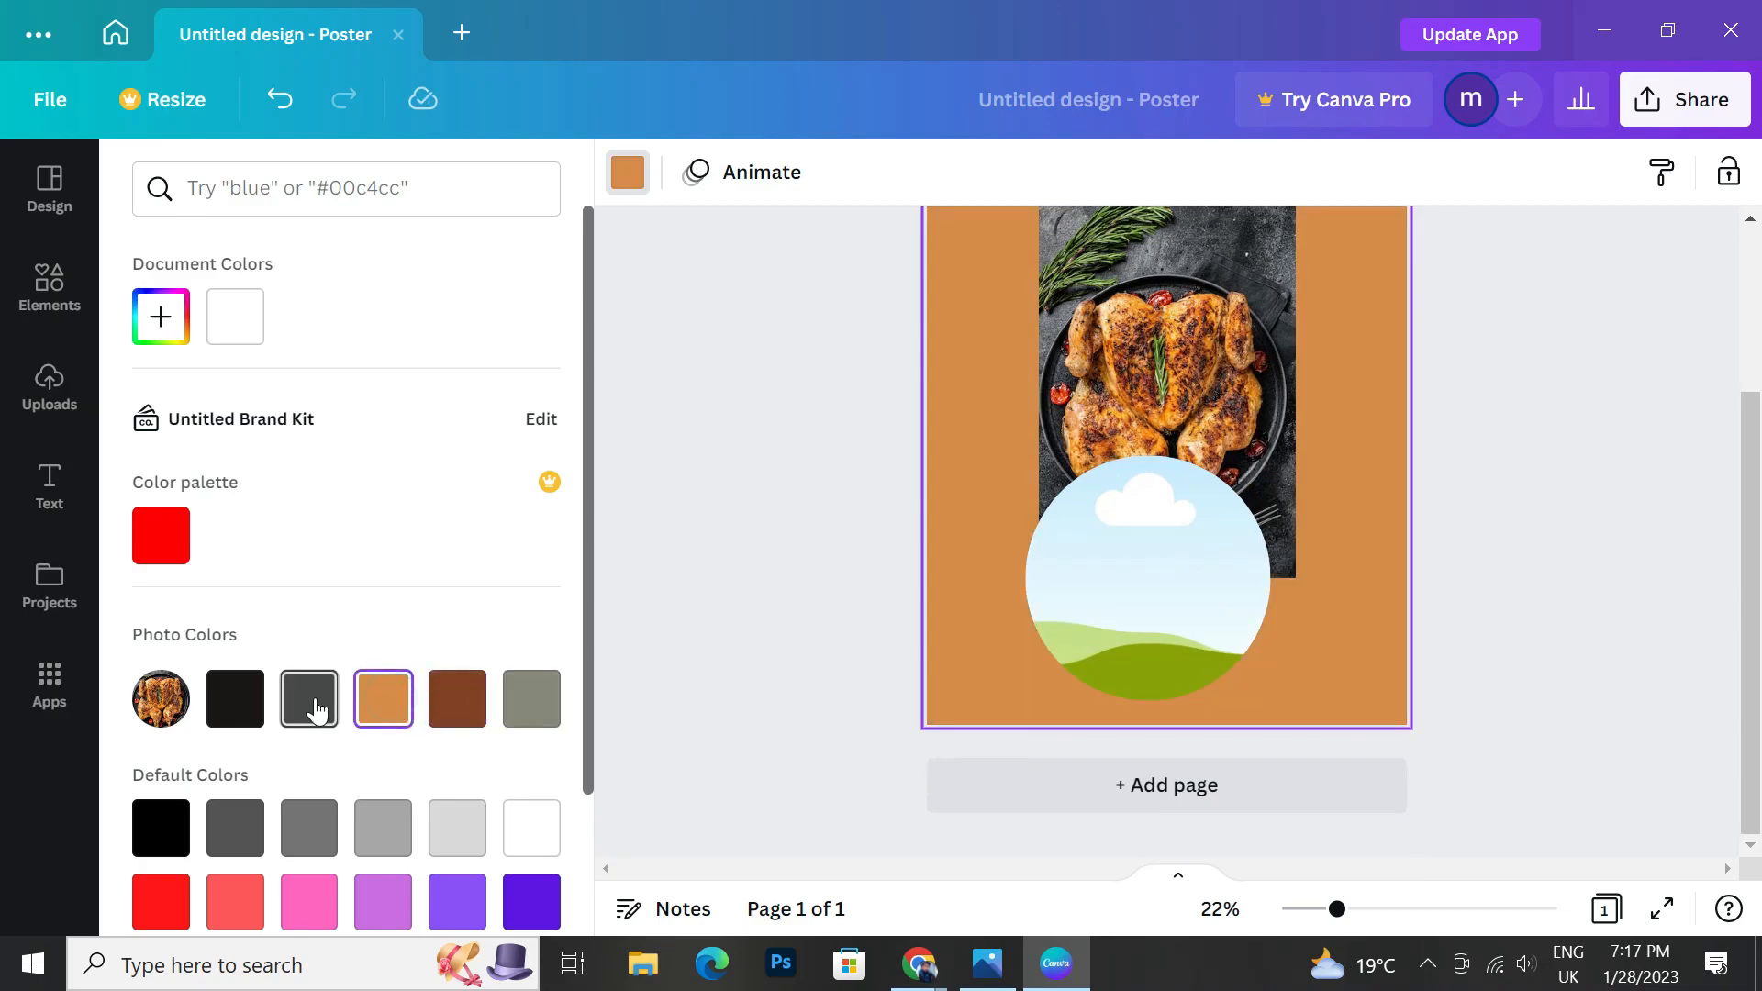
pyautogui.click(311, 707)
# Move the circular frame to the poster's right edge, enlarge it slightly and fill it with the roast chicken photo.
pyautogui.scroll(3, 1153, 626)
pyautogui.click(1153, 626)
pyautogui.scroll(-1, 1299, 577)
pyautogui.click(1125, 617)
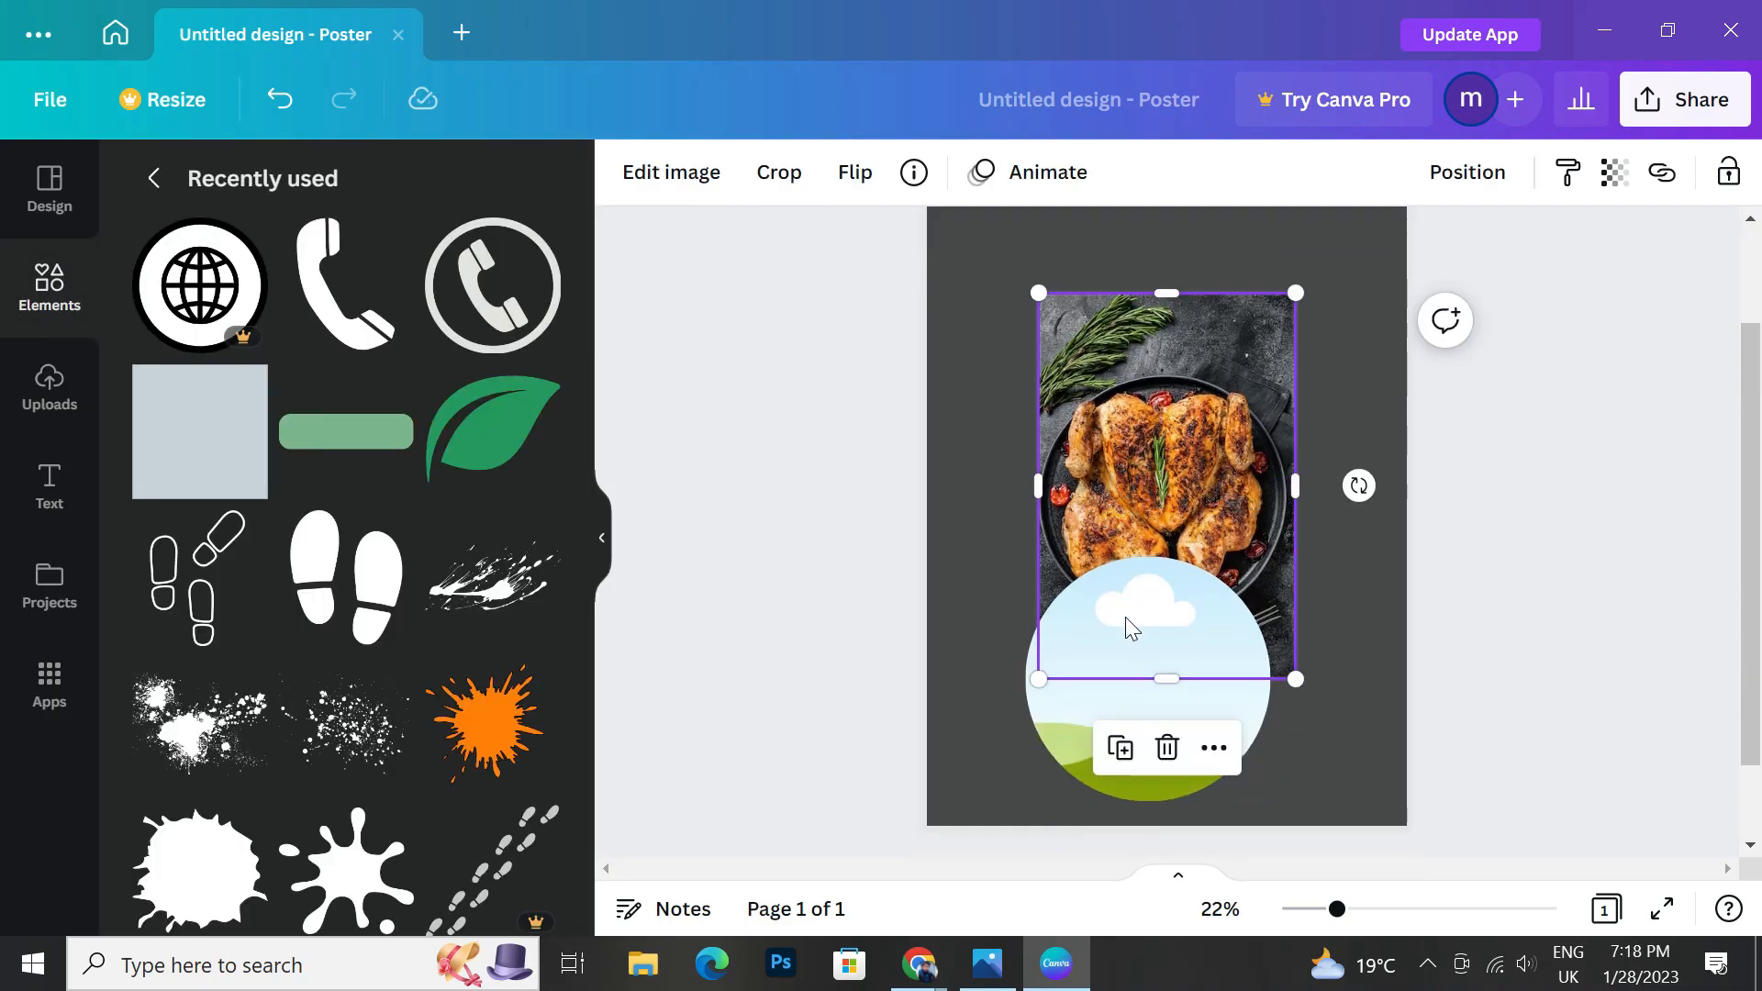
pyautogui.moveTo(1125, 625); pyautogui.dragTo(1271, 505)
pyautogui.moveTo(1178, 435); pyautogui.dragTo(1150, 407)
pyautogui.moveTo(1250, 449); pyautogui.dragTo(1238, 459)
pyautogui.moveTo(1141, 356); pyautogui.dragTo(1242, 422)
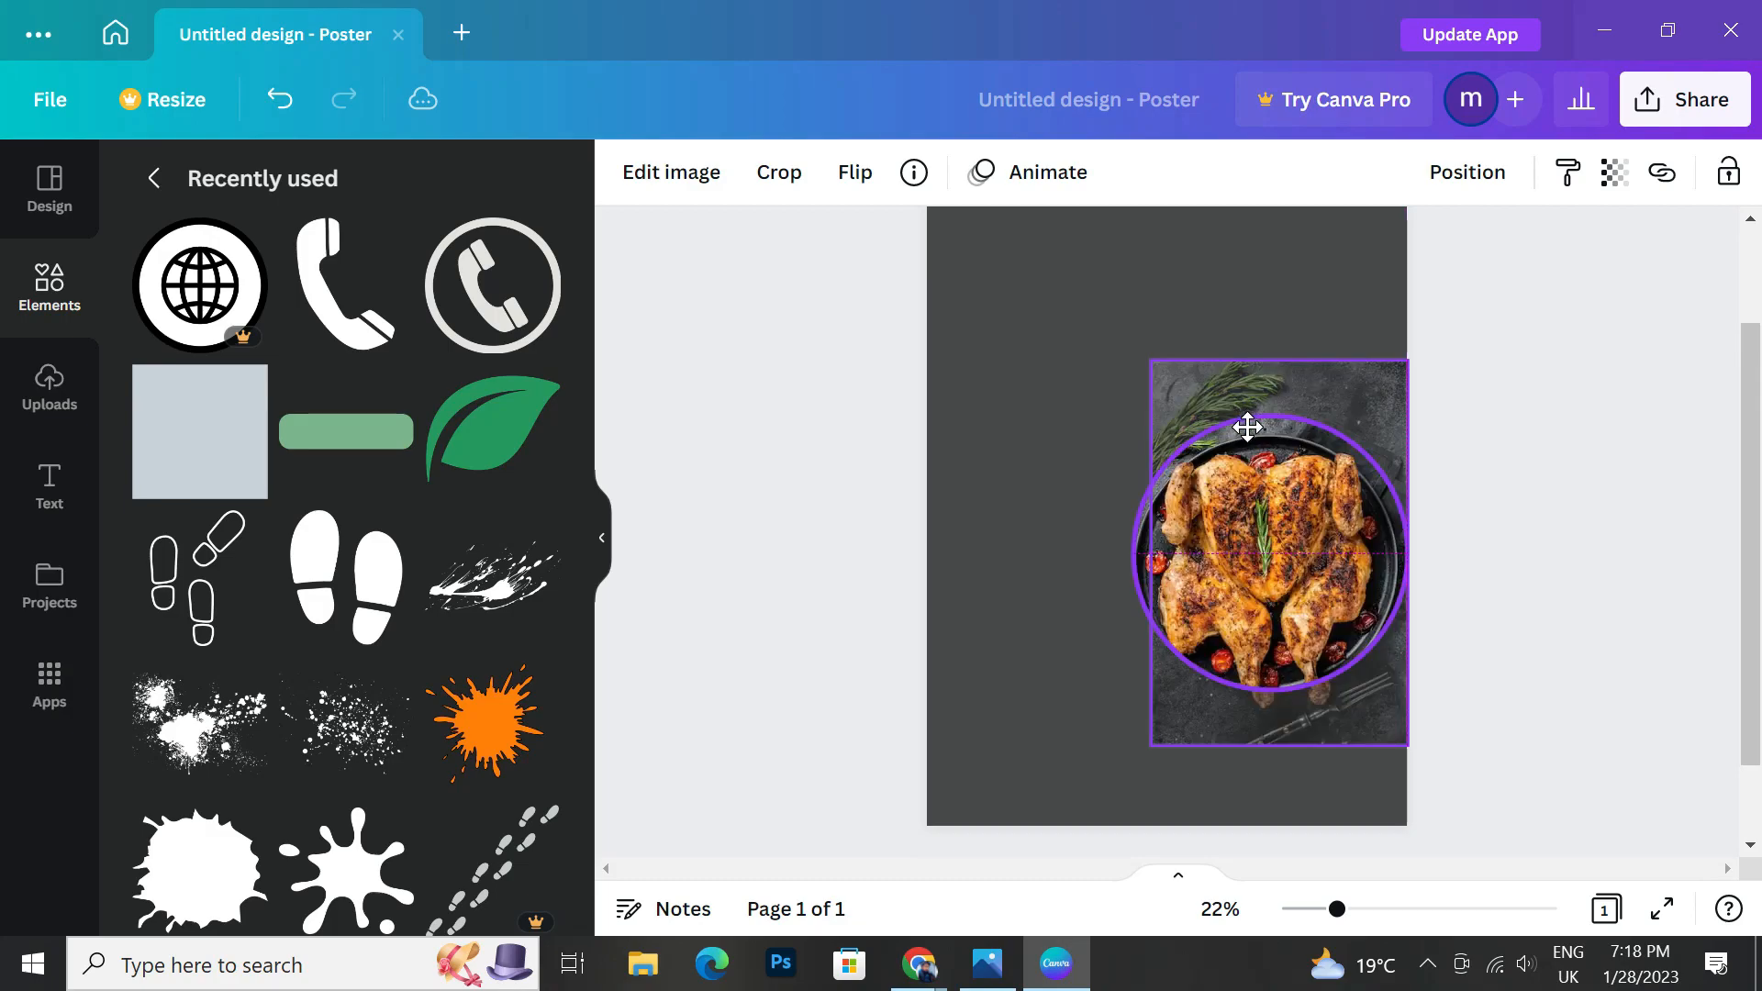
# Reposition the chicken photo slightly upward inside the circular frame.
pyautogui.doubleClick(1324, 565)
pyautogui.moveTo(1325, 562); pyautogui.dragTo(1326, 540)
pyautogui.click(1092, 580)
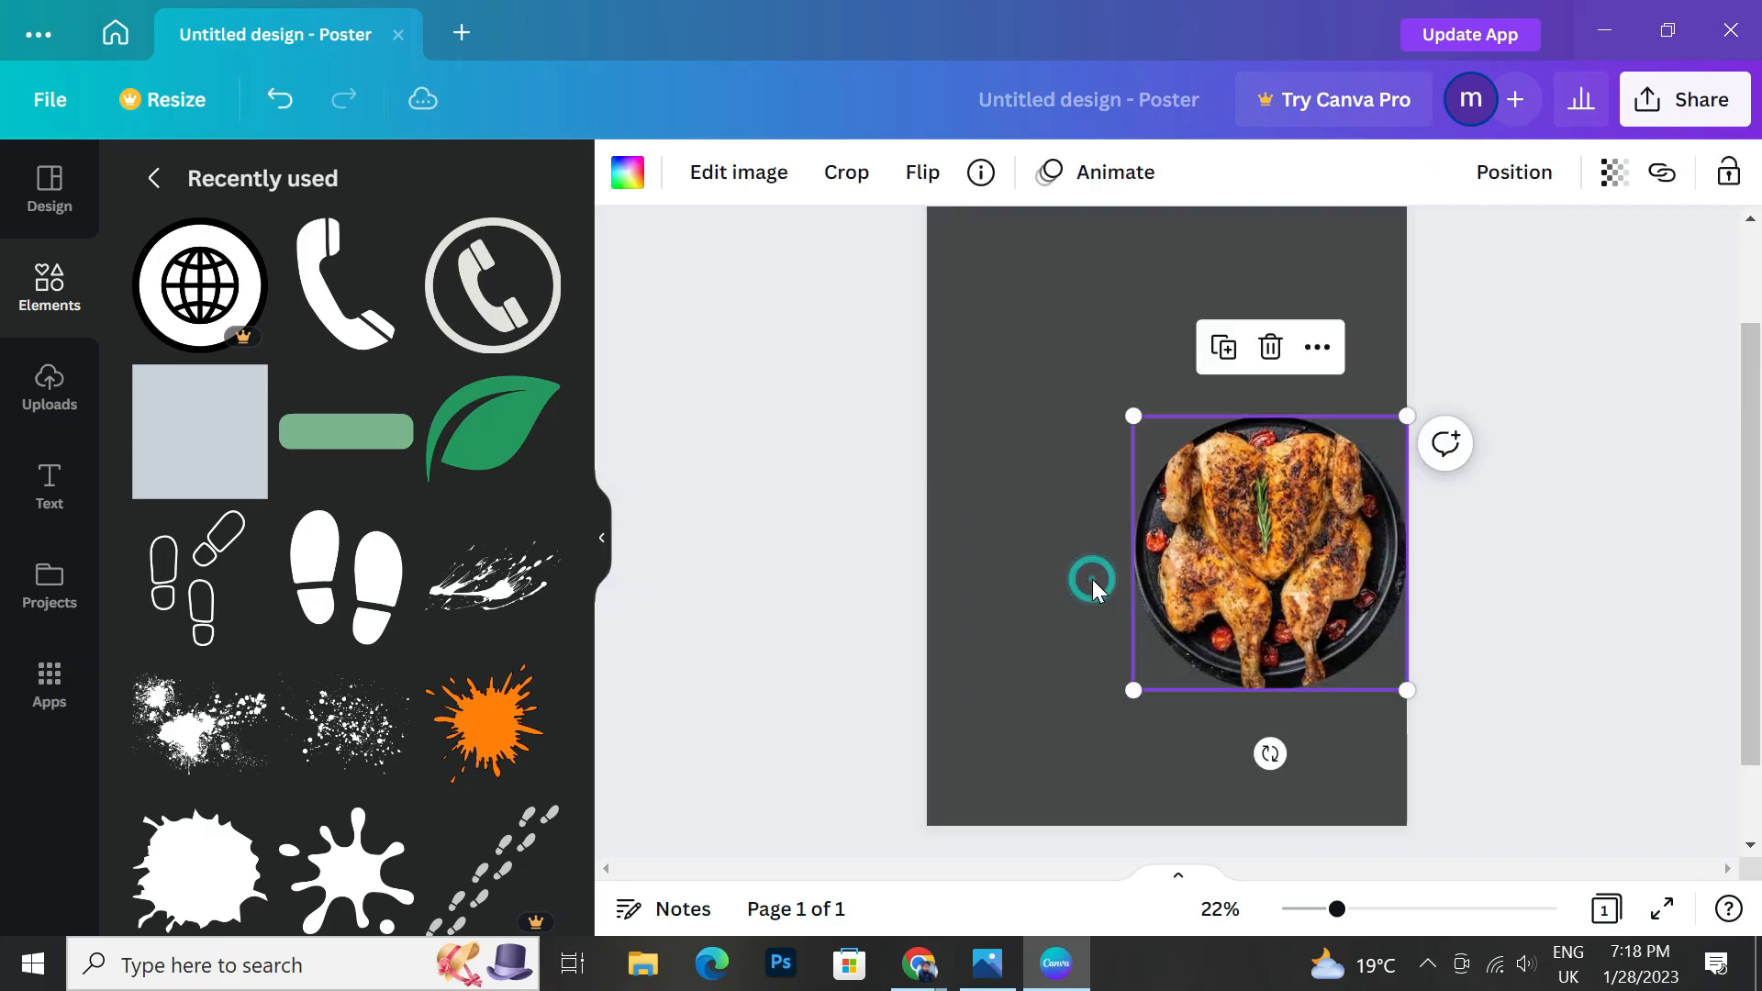
pyautogui.doubleClick(1245, 560)
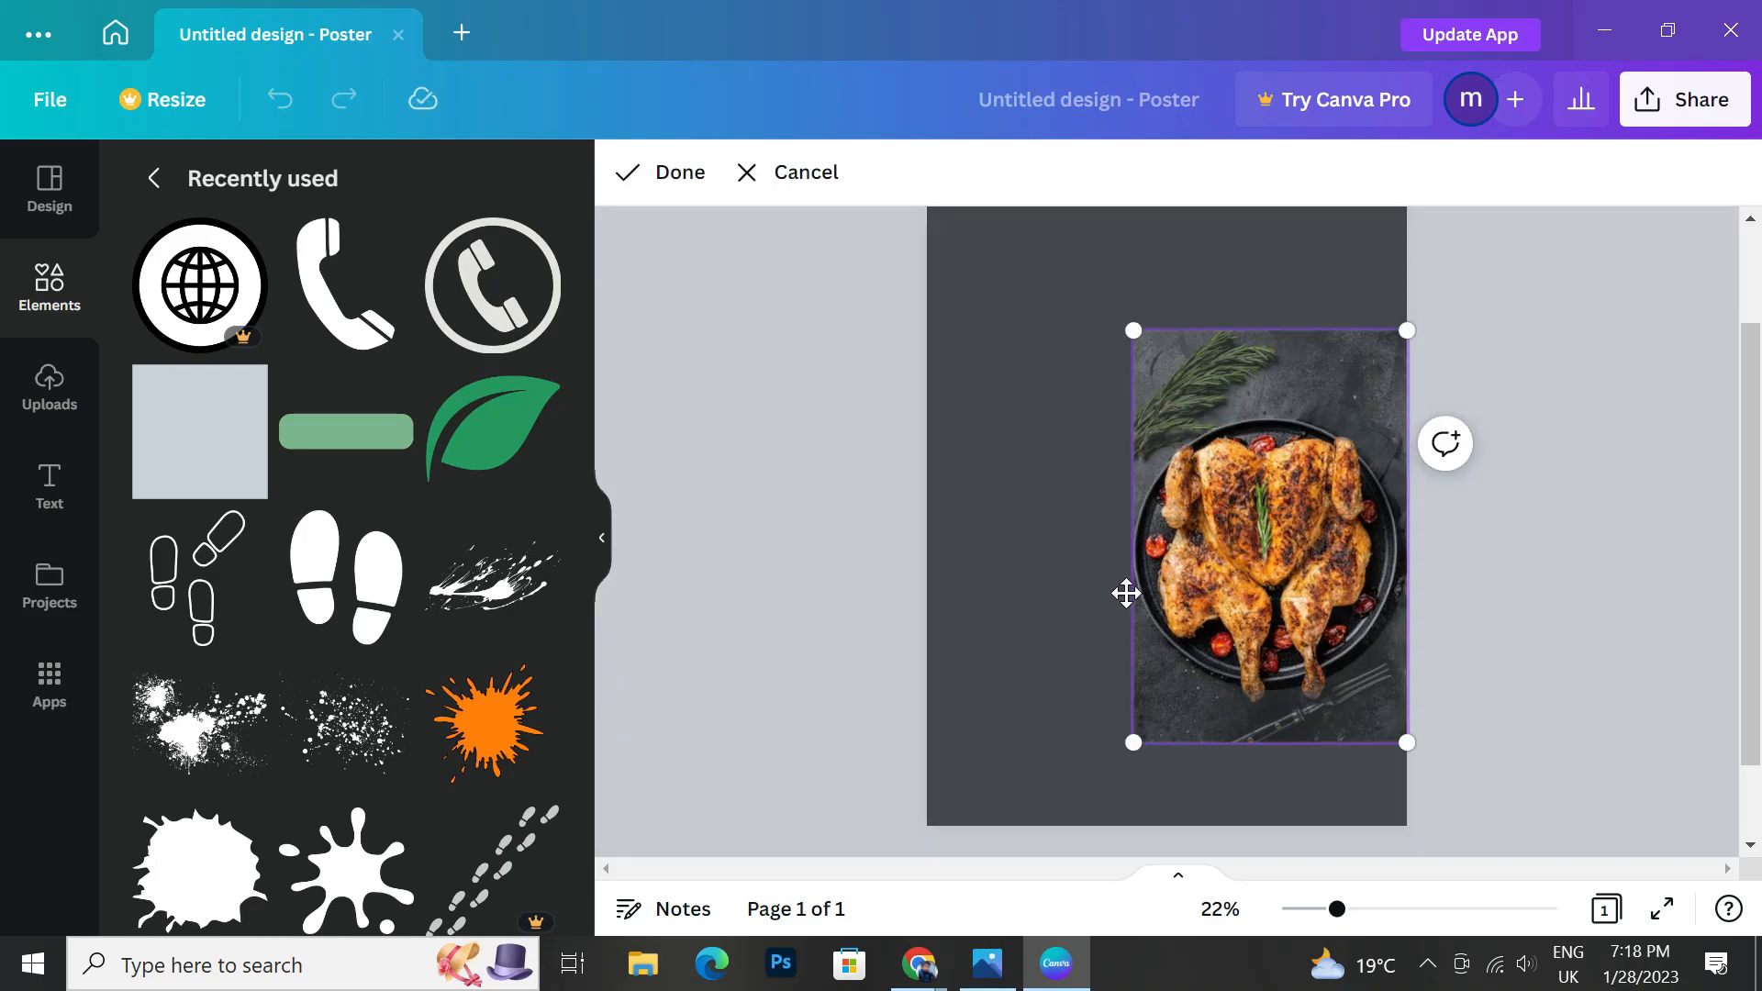
pyautogui.click(1099, 591)
# Rotate the framed chicken a quarter turn counterclockwise and slightly enlarge and recentre the photo within the circle.
pyautogui.moveTo(1270, 754); pyautogui.dragTo(1511, 548)
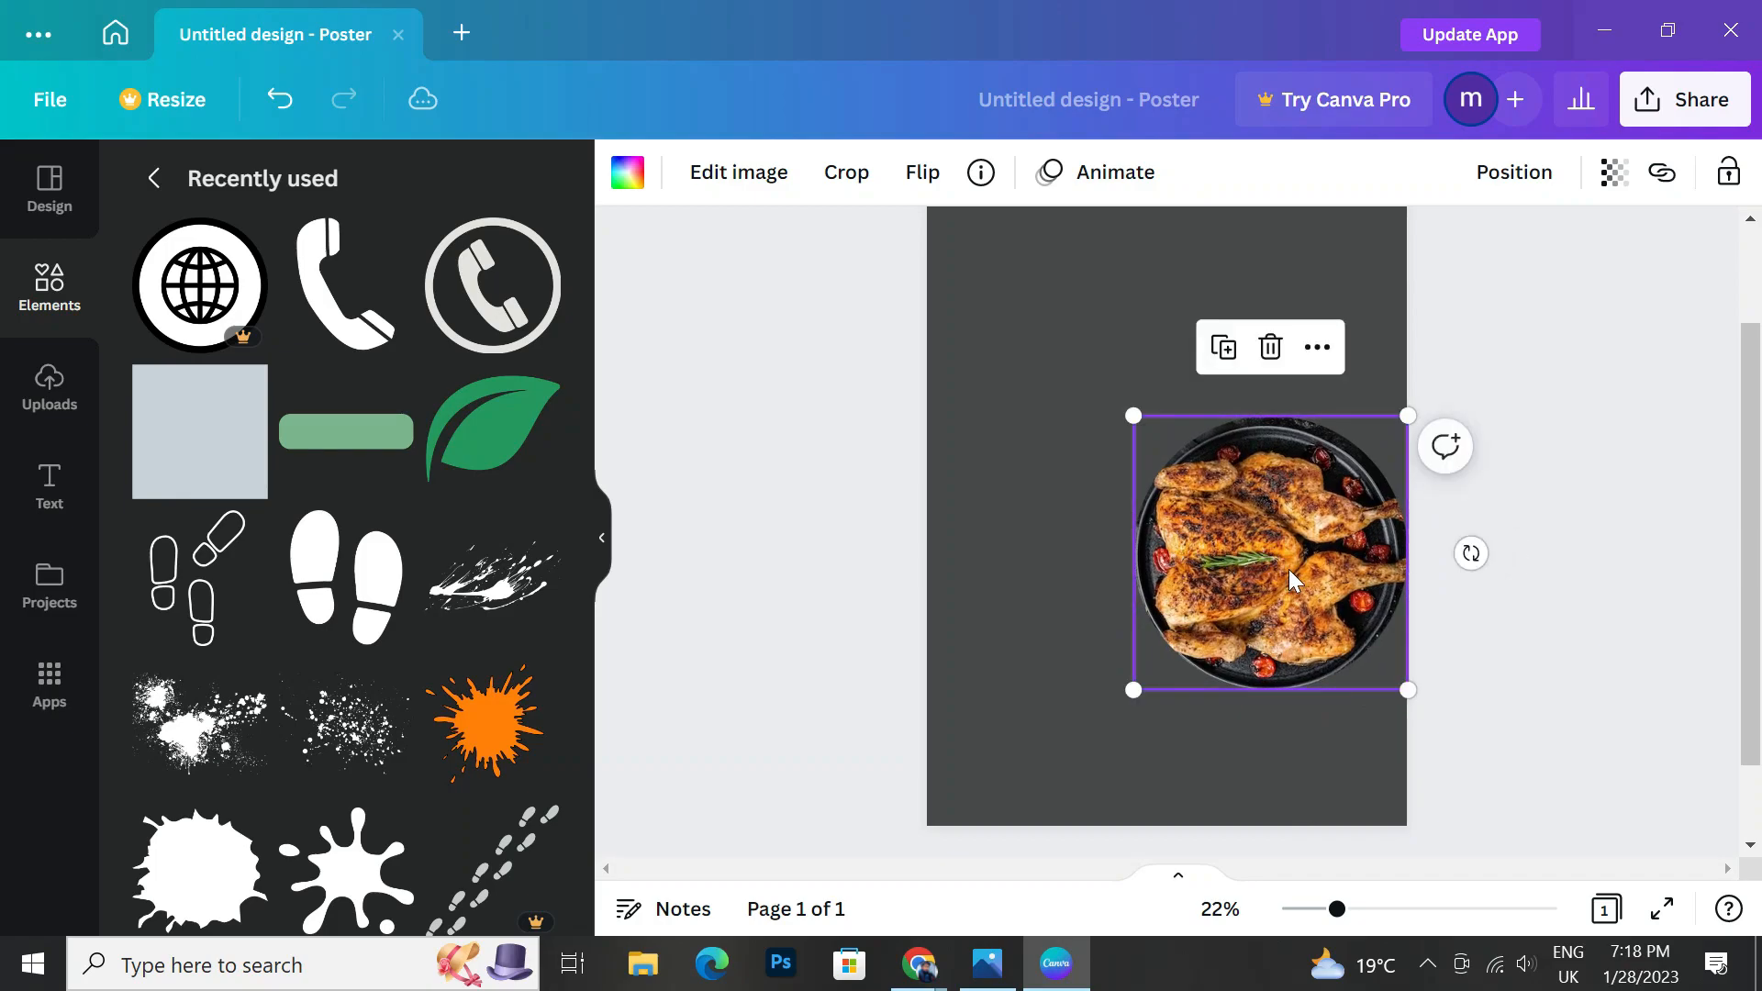
pyautogui.doubleClick(1288, 569)
pyautogui.moveTo(1284, 547); pyautogui.dragTo(1284, 539)
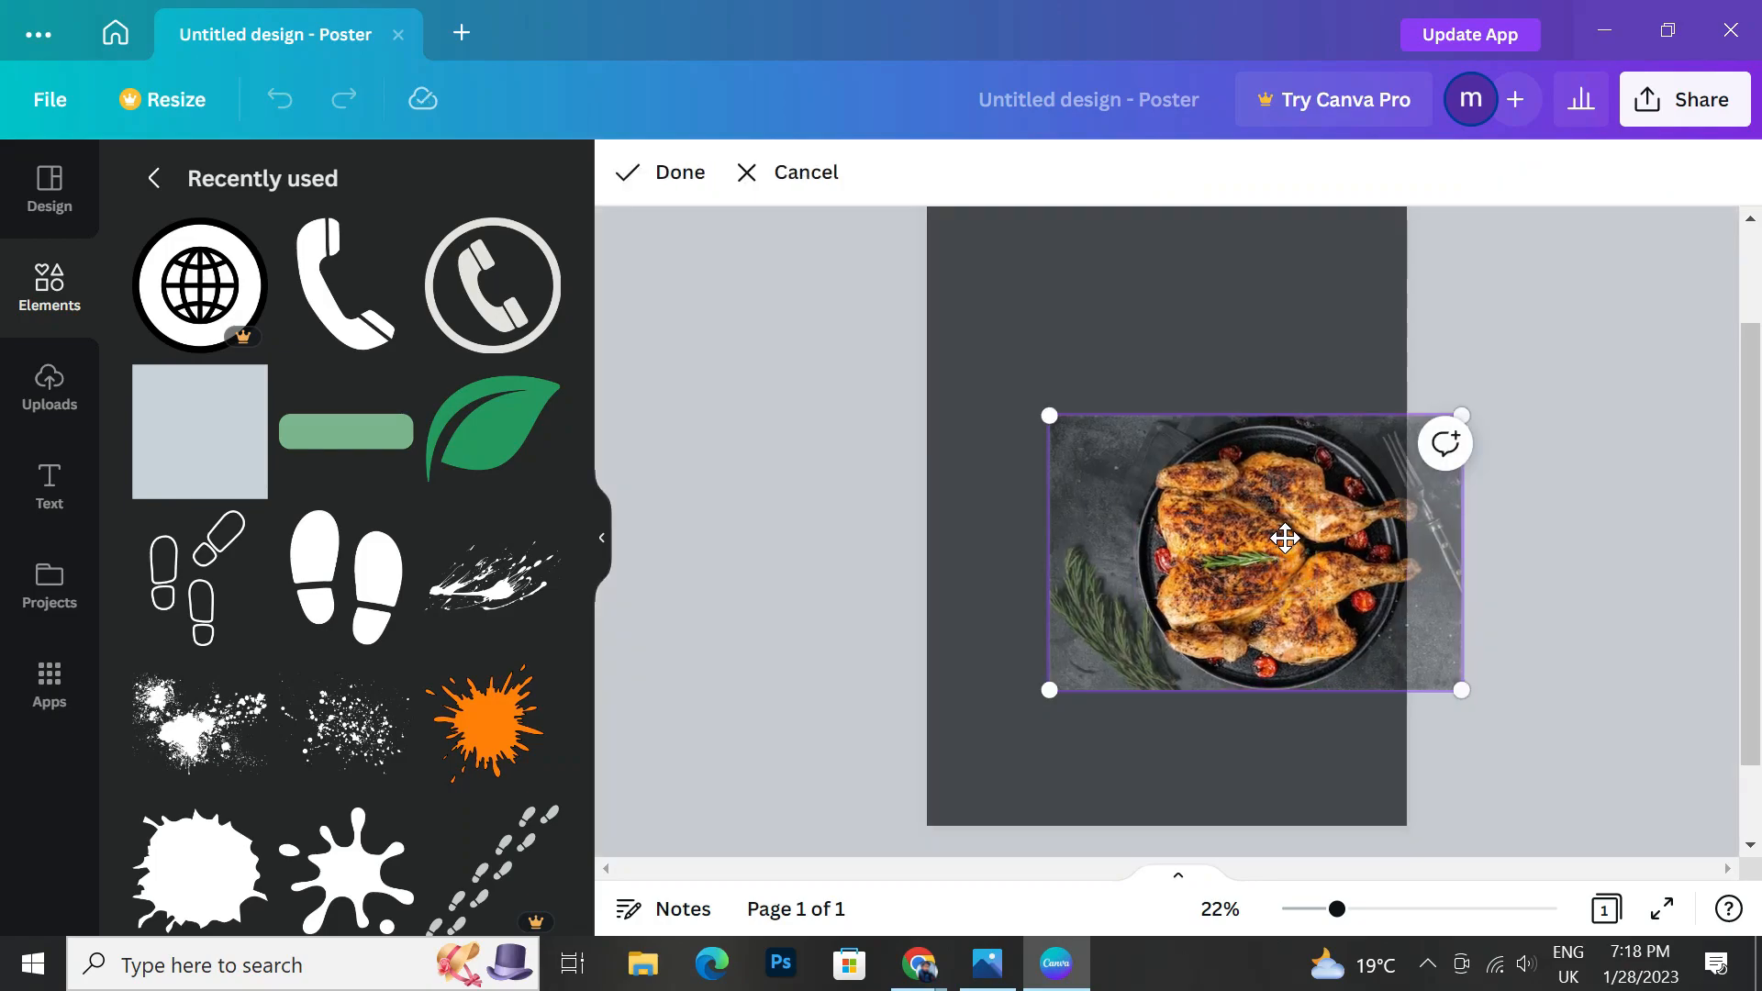
pyautogui.moveTo(1052, 417); pyautogui.dragTo(1049, 401)
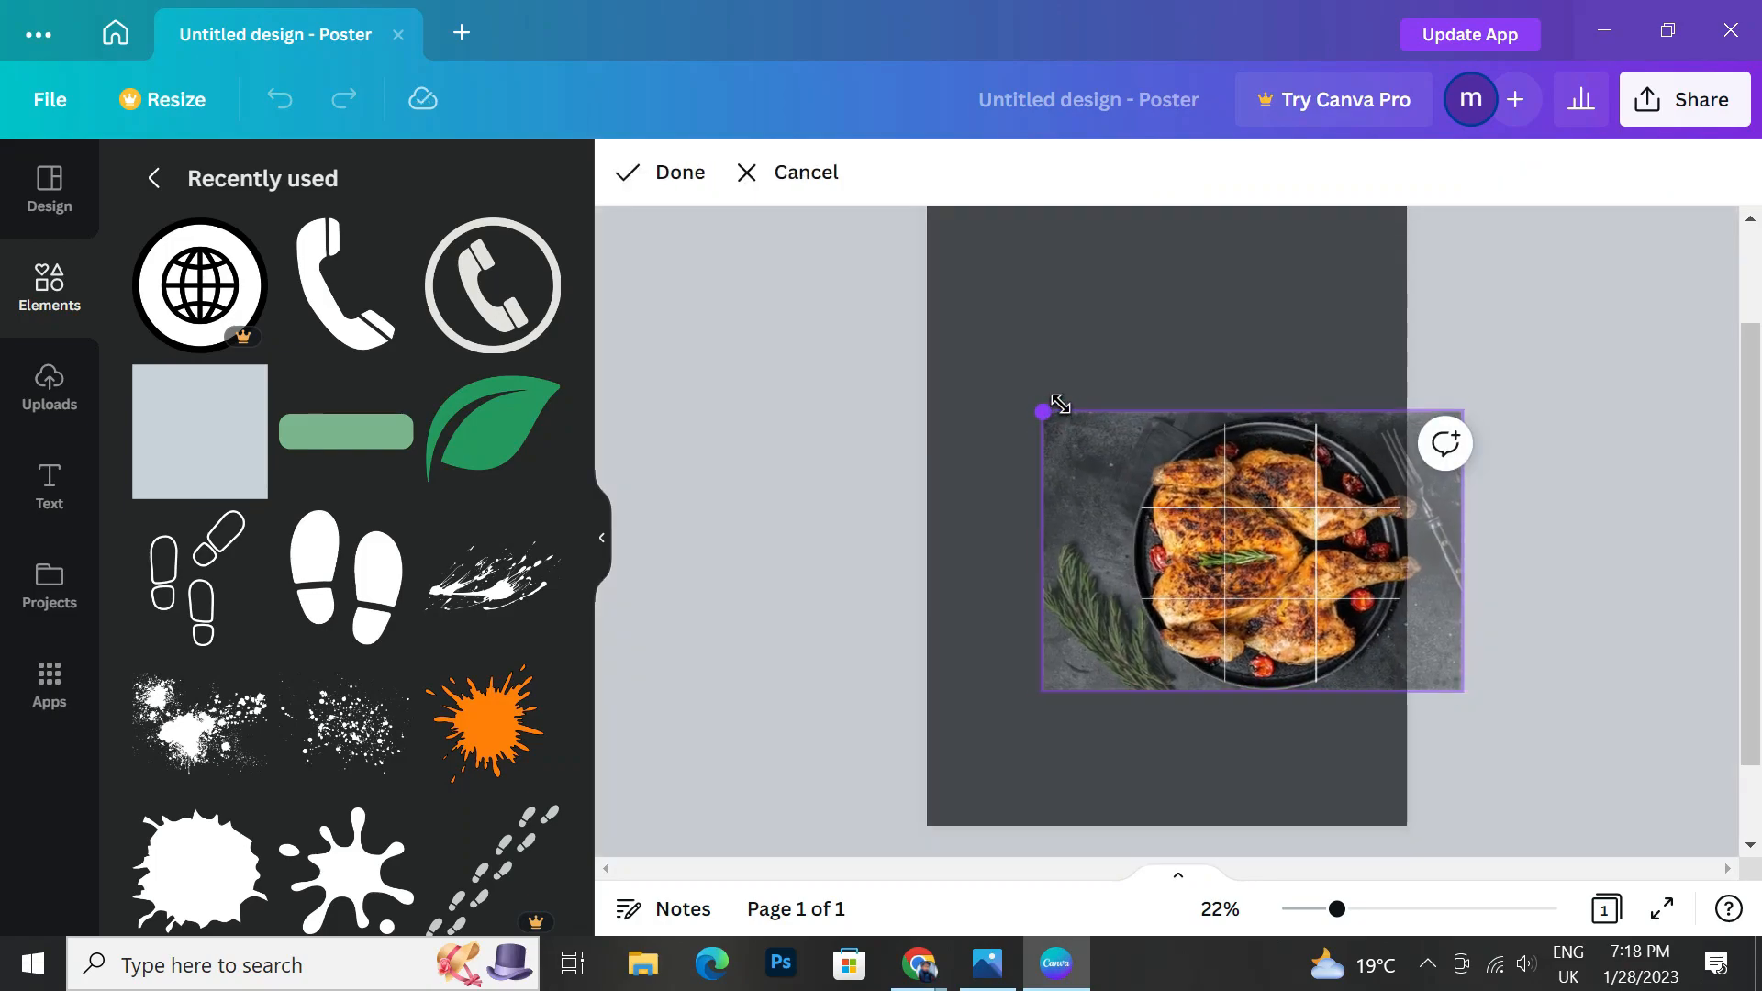
pyautogui.moveTo(1266, 535); pyautogui.dragTo(1292, 525)
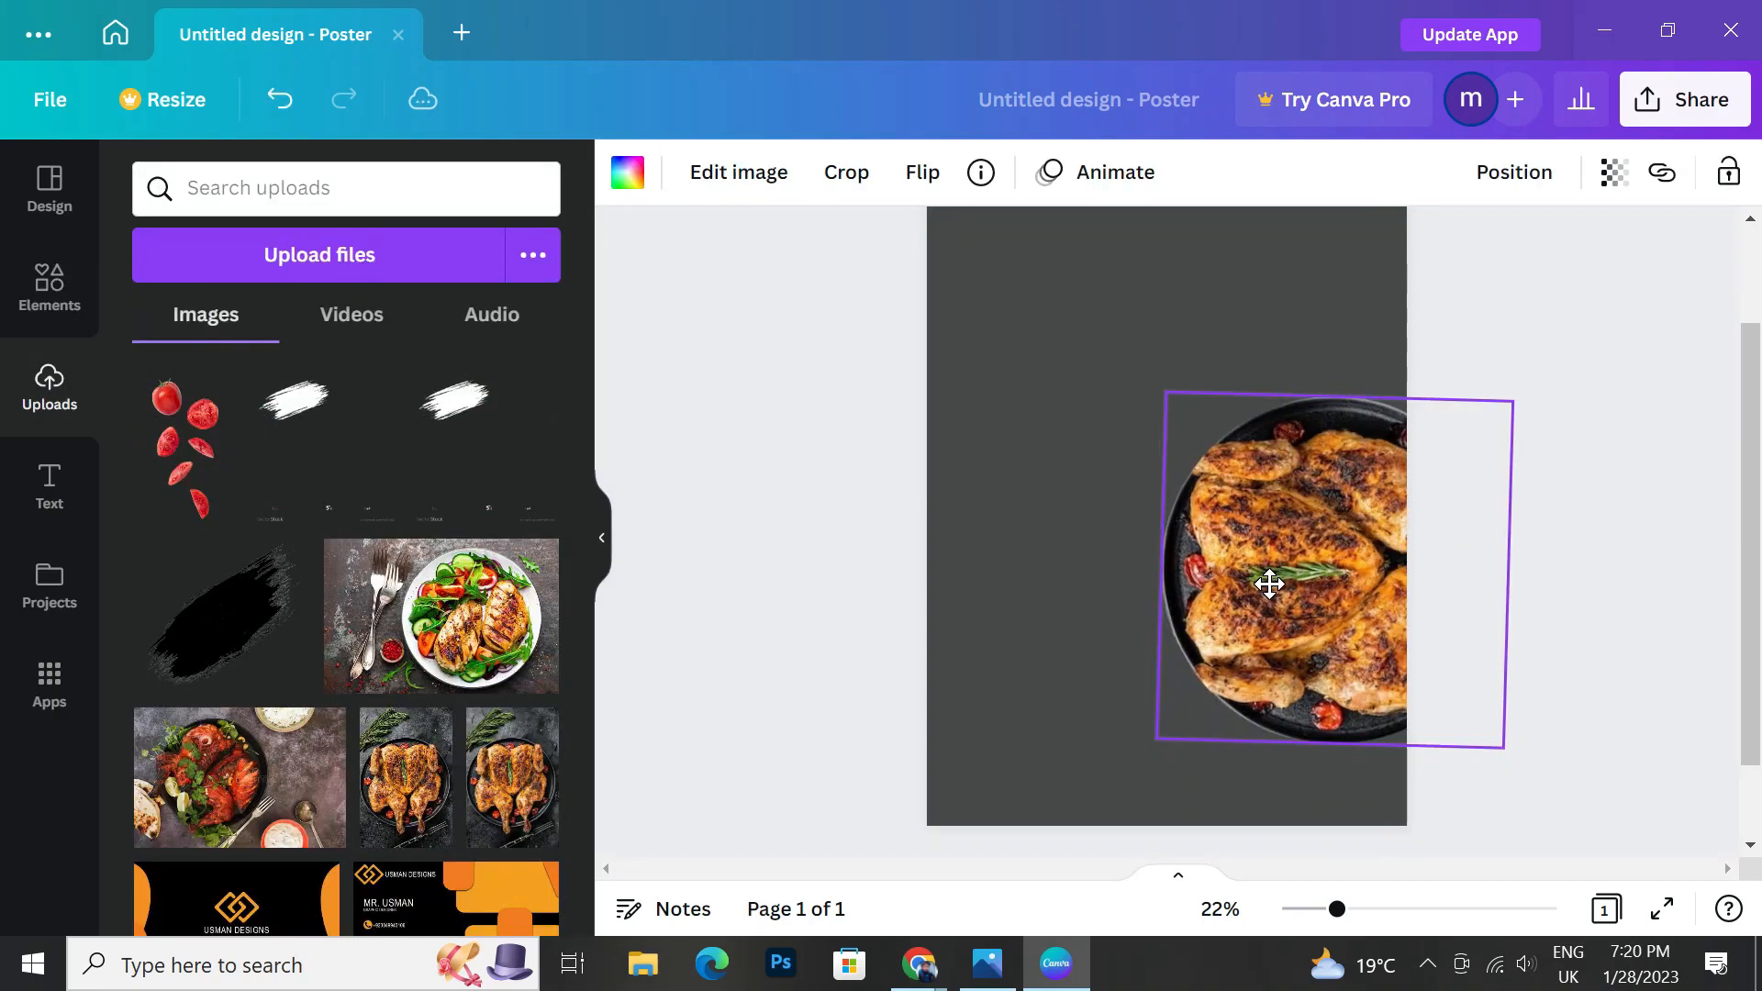
# Enlarge the framed chicken plate and place it so its outer part runs off the poster's right edge.
pyautogui.moveTo(1267, 582); pyautogui.dragTo(1275, 576)
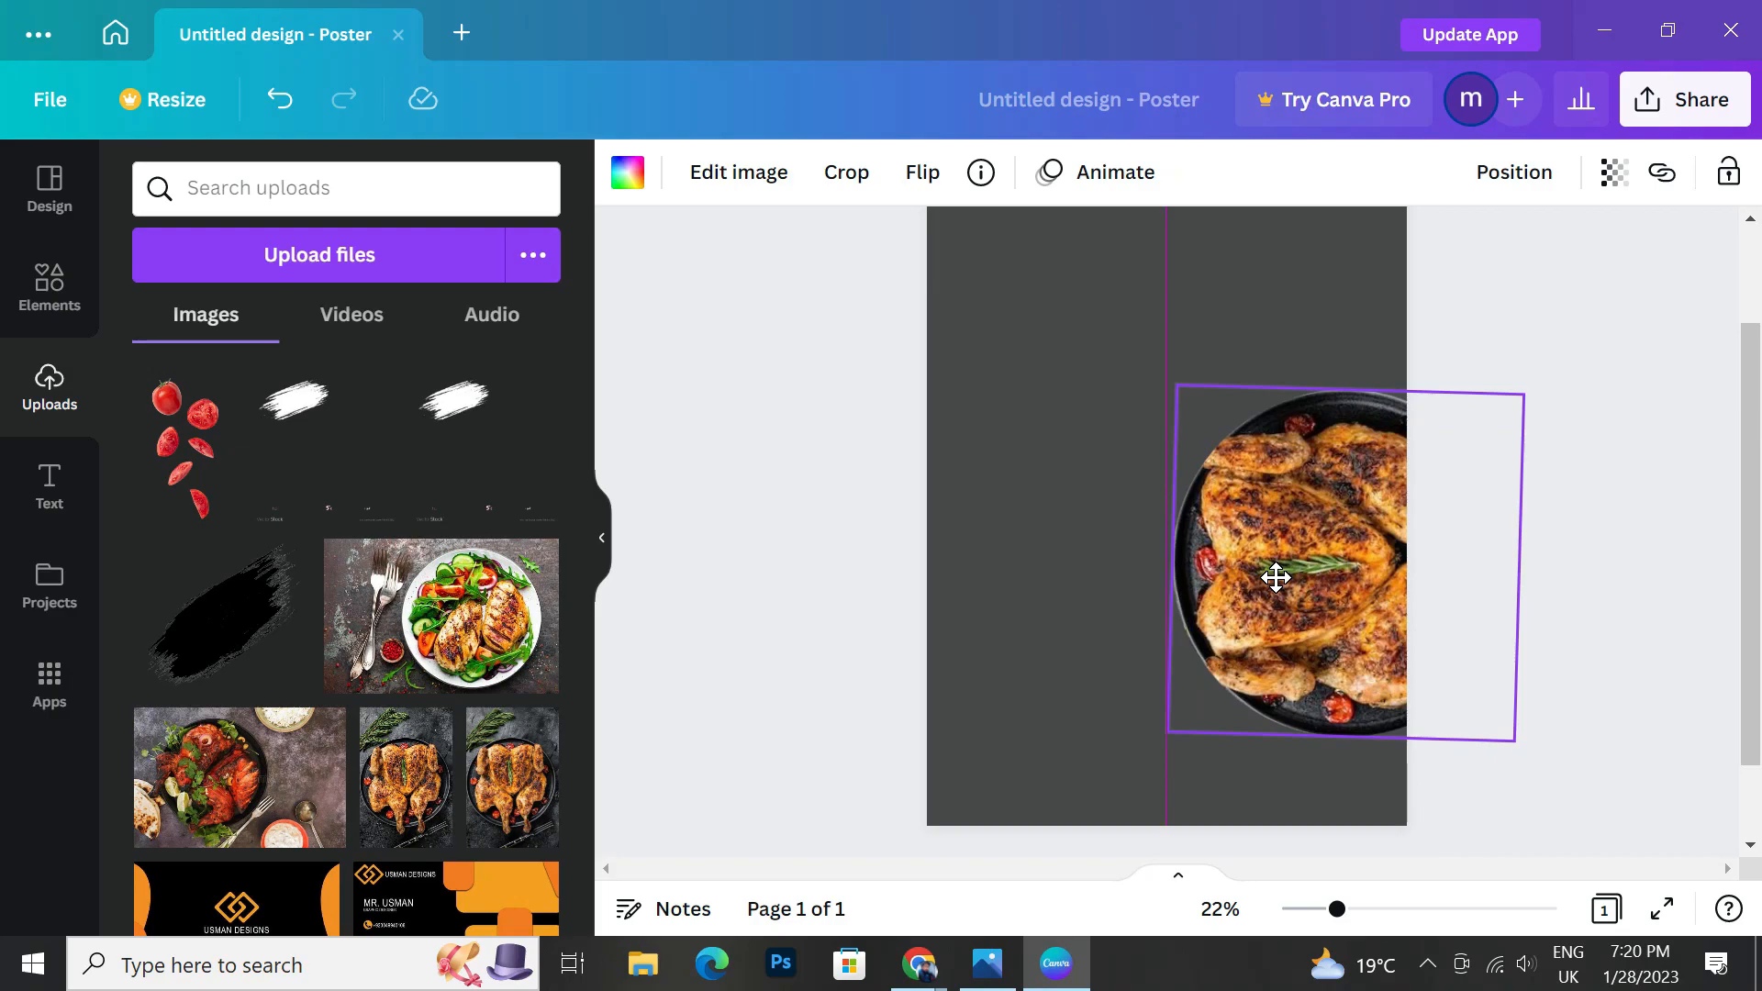
pyautogui.moveTo(1275, 576); pyautogui.dragTo(1261, 567)
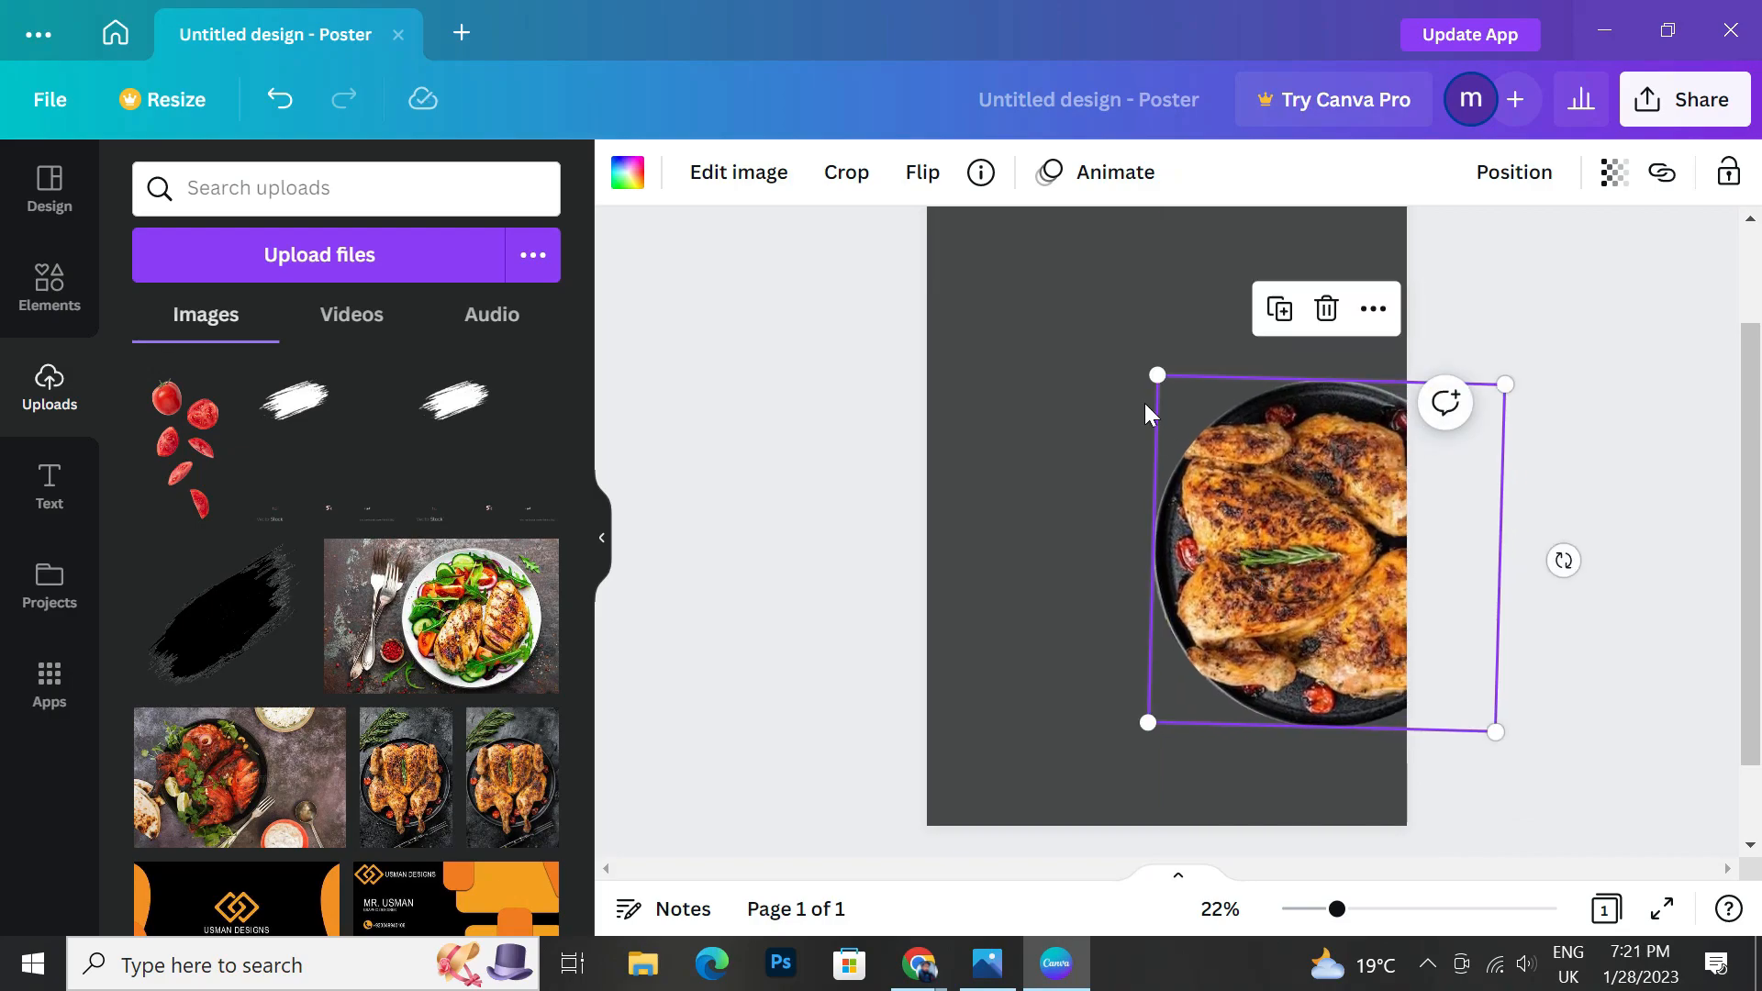
pyautogui.moveTo(1148, 367); pyautogui.dragTo(1113, 329)
pyautogui.scroll(2, 1263, 554)
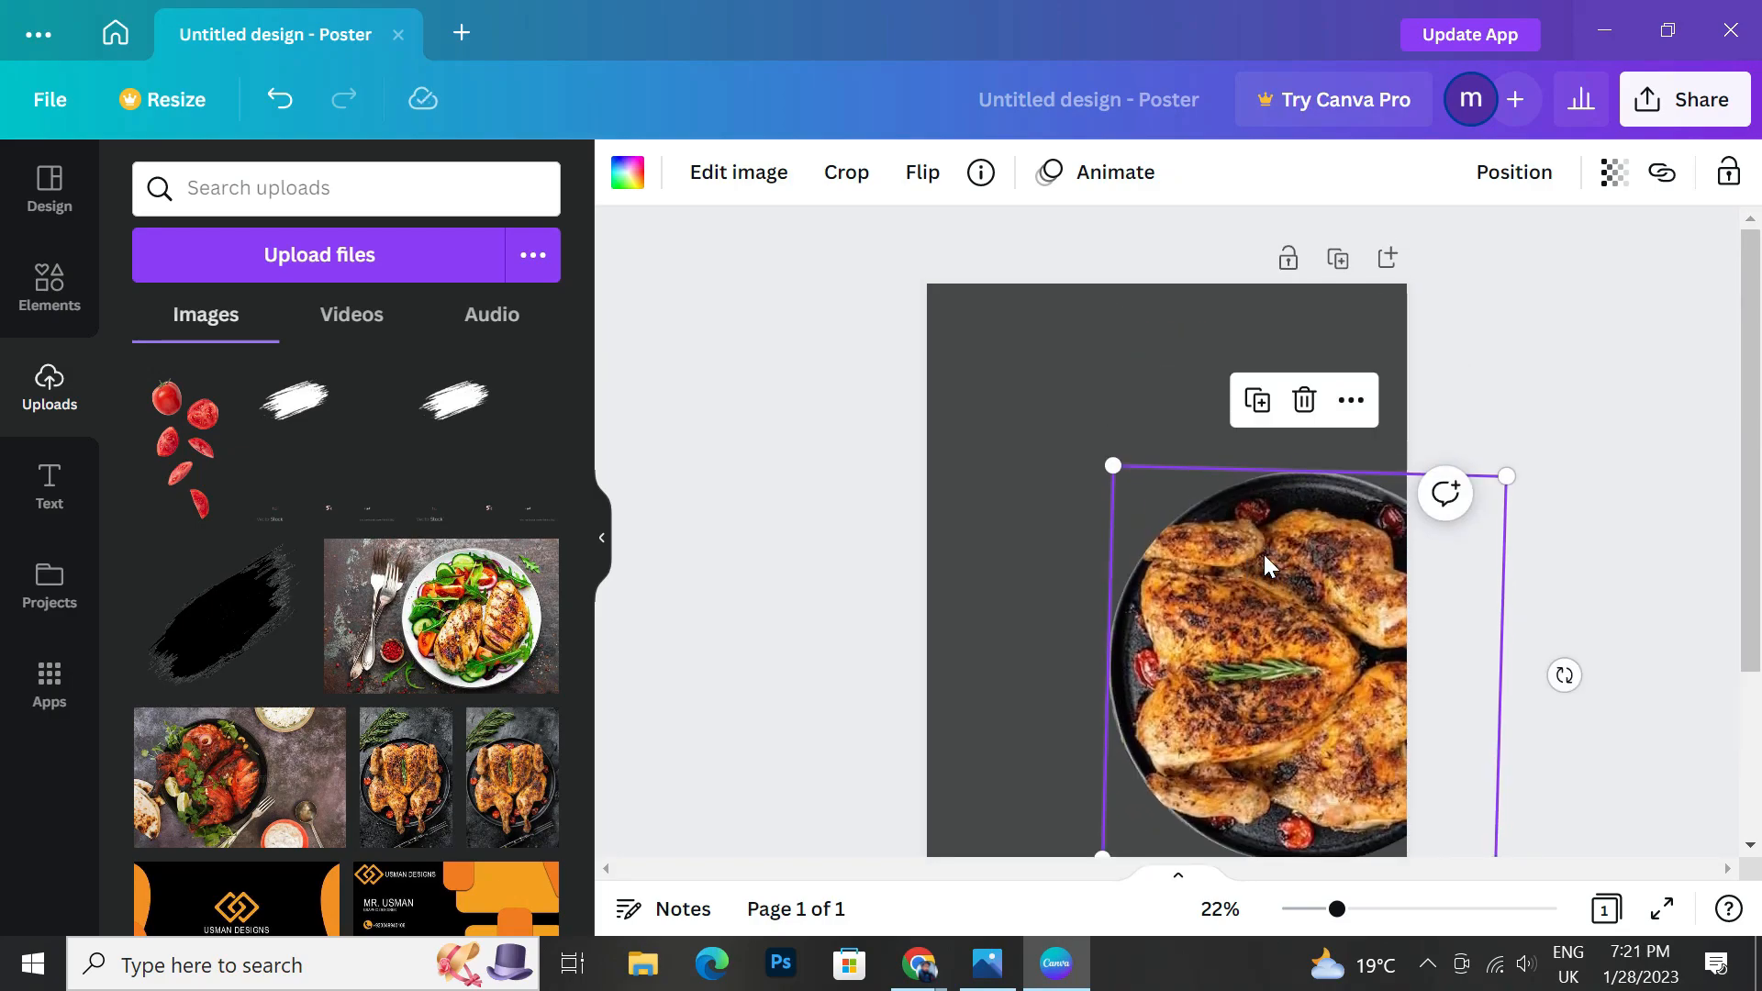
pyautogui.scroll(-3, 1269, 565)
pyautogui.moveTo(1279, 472); pyautogui.dragTo(1311, 476)
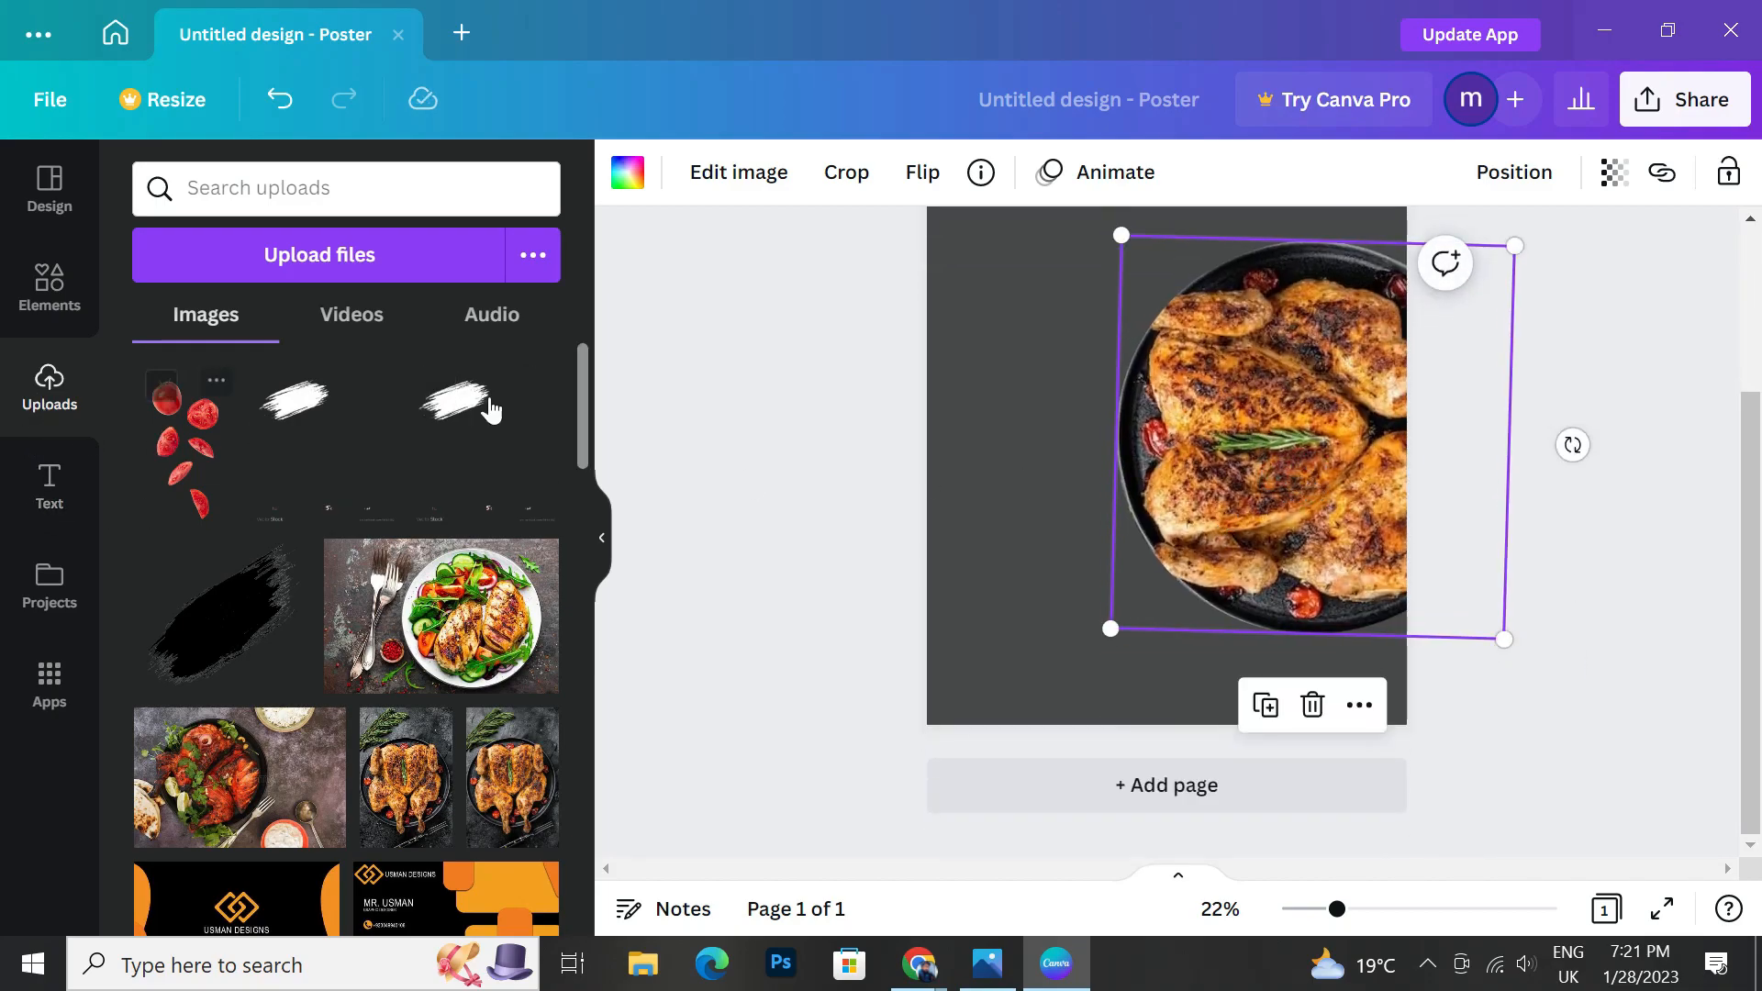
# Search the elements for "splatter shapes design" and look through the graphics results.
pyautogui.scroll(-2, 315, 456)
pyautogui.click(28, 303)
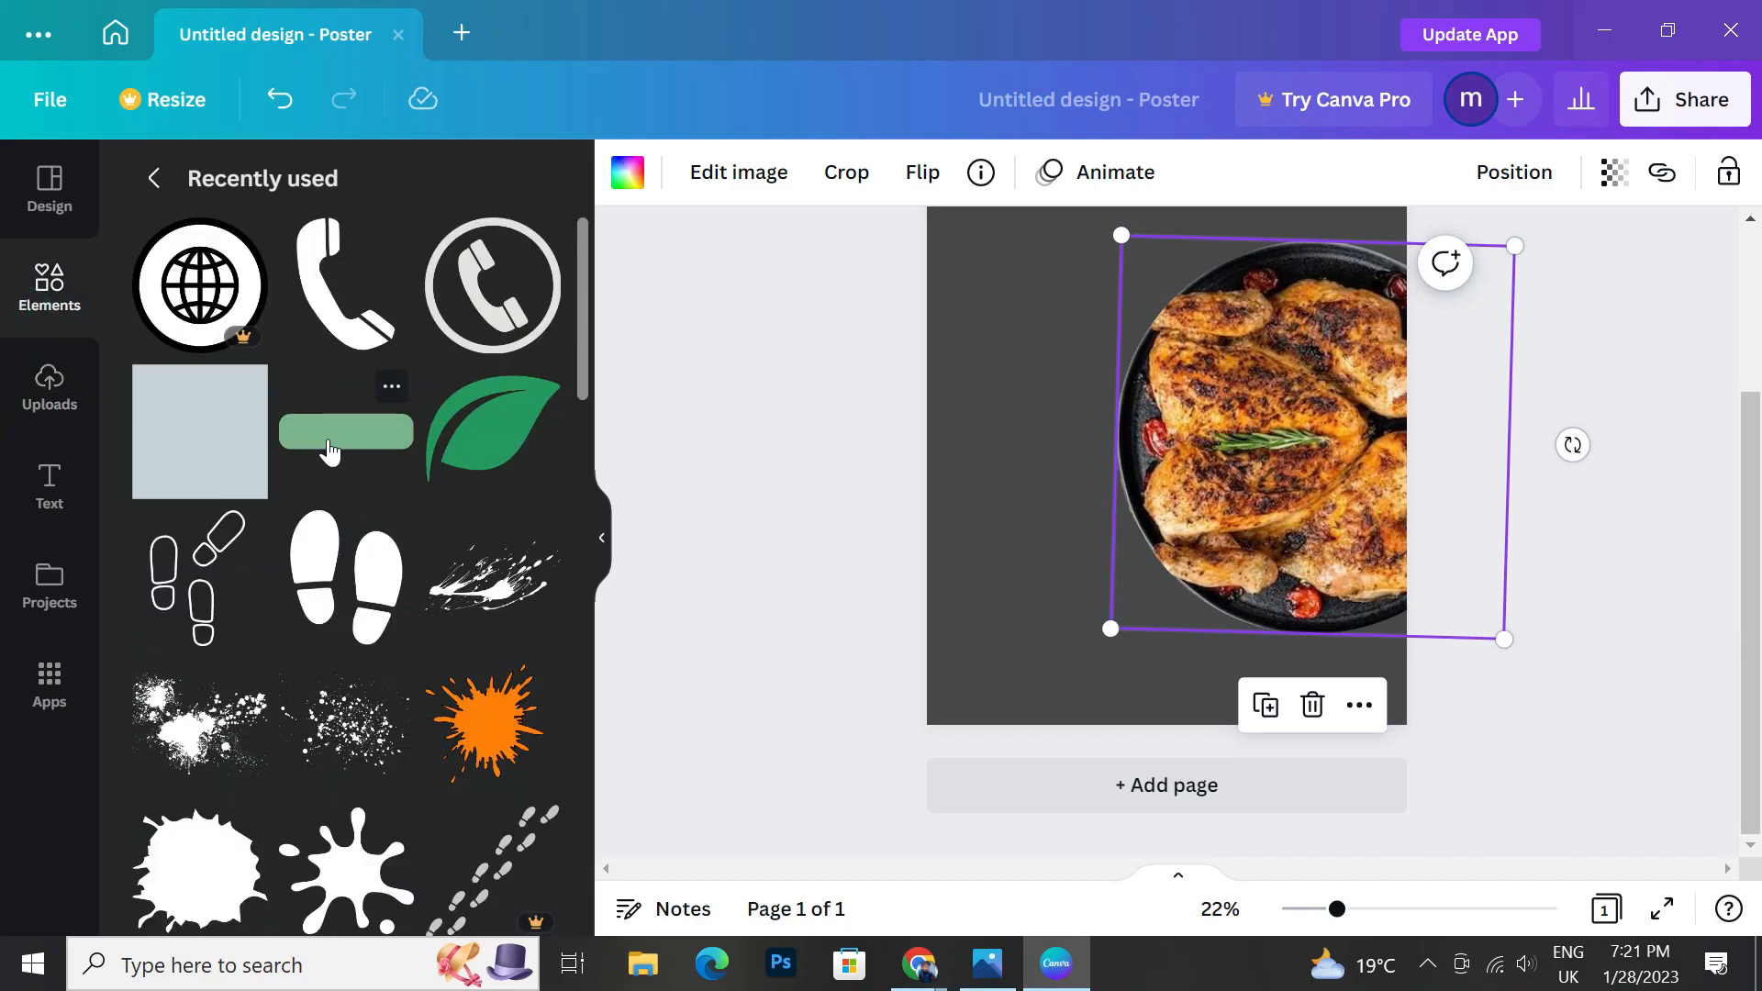
pyautogui.click(154, 178)
pyautogui.click(427, 209)
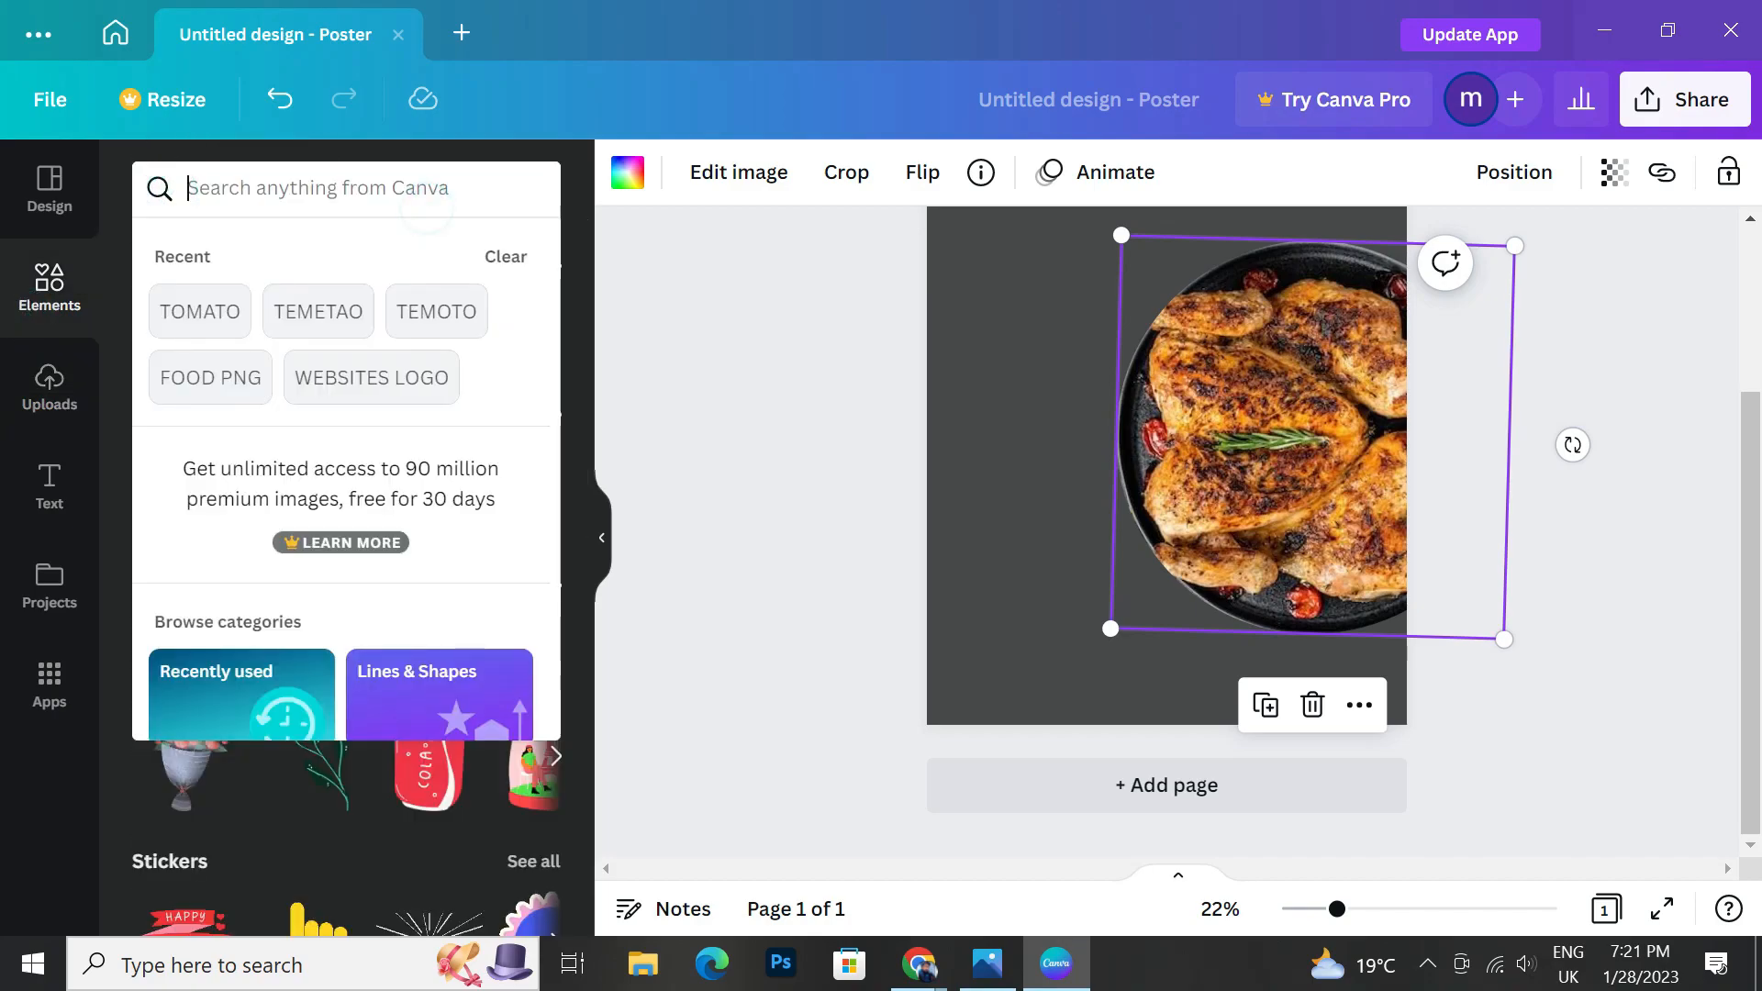
pyautogui.click(237, 203)
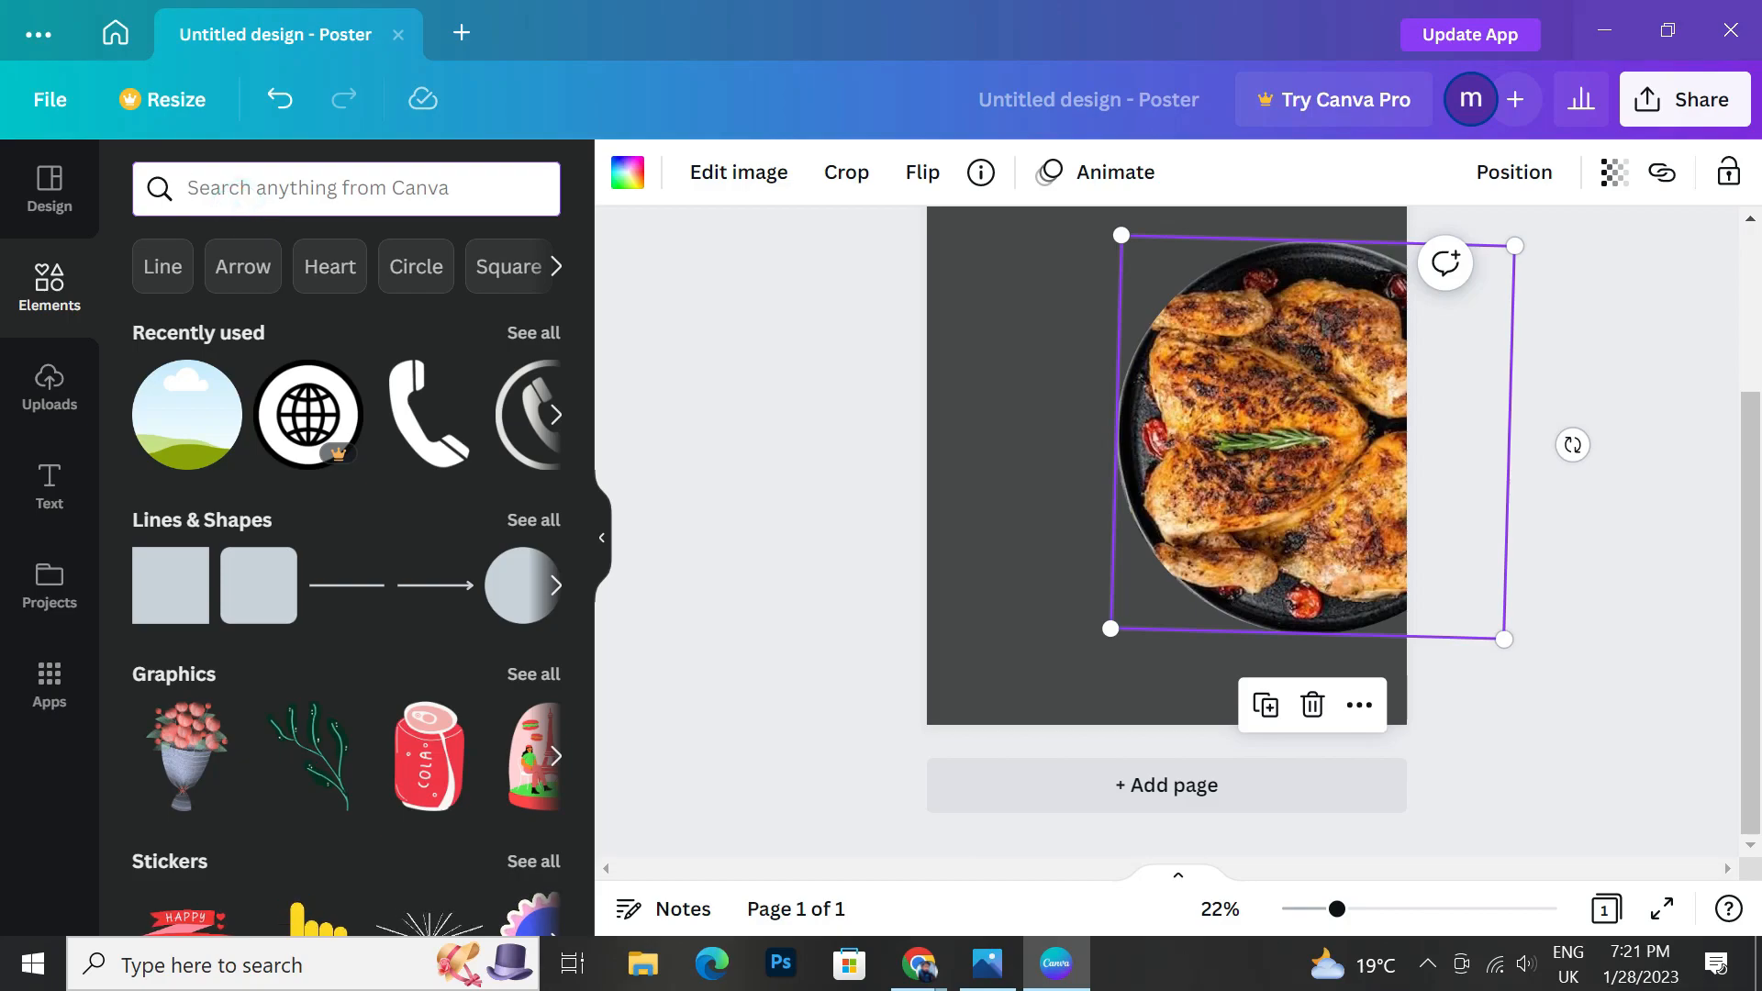
pyautogui.write('SP')
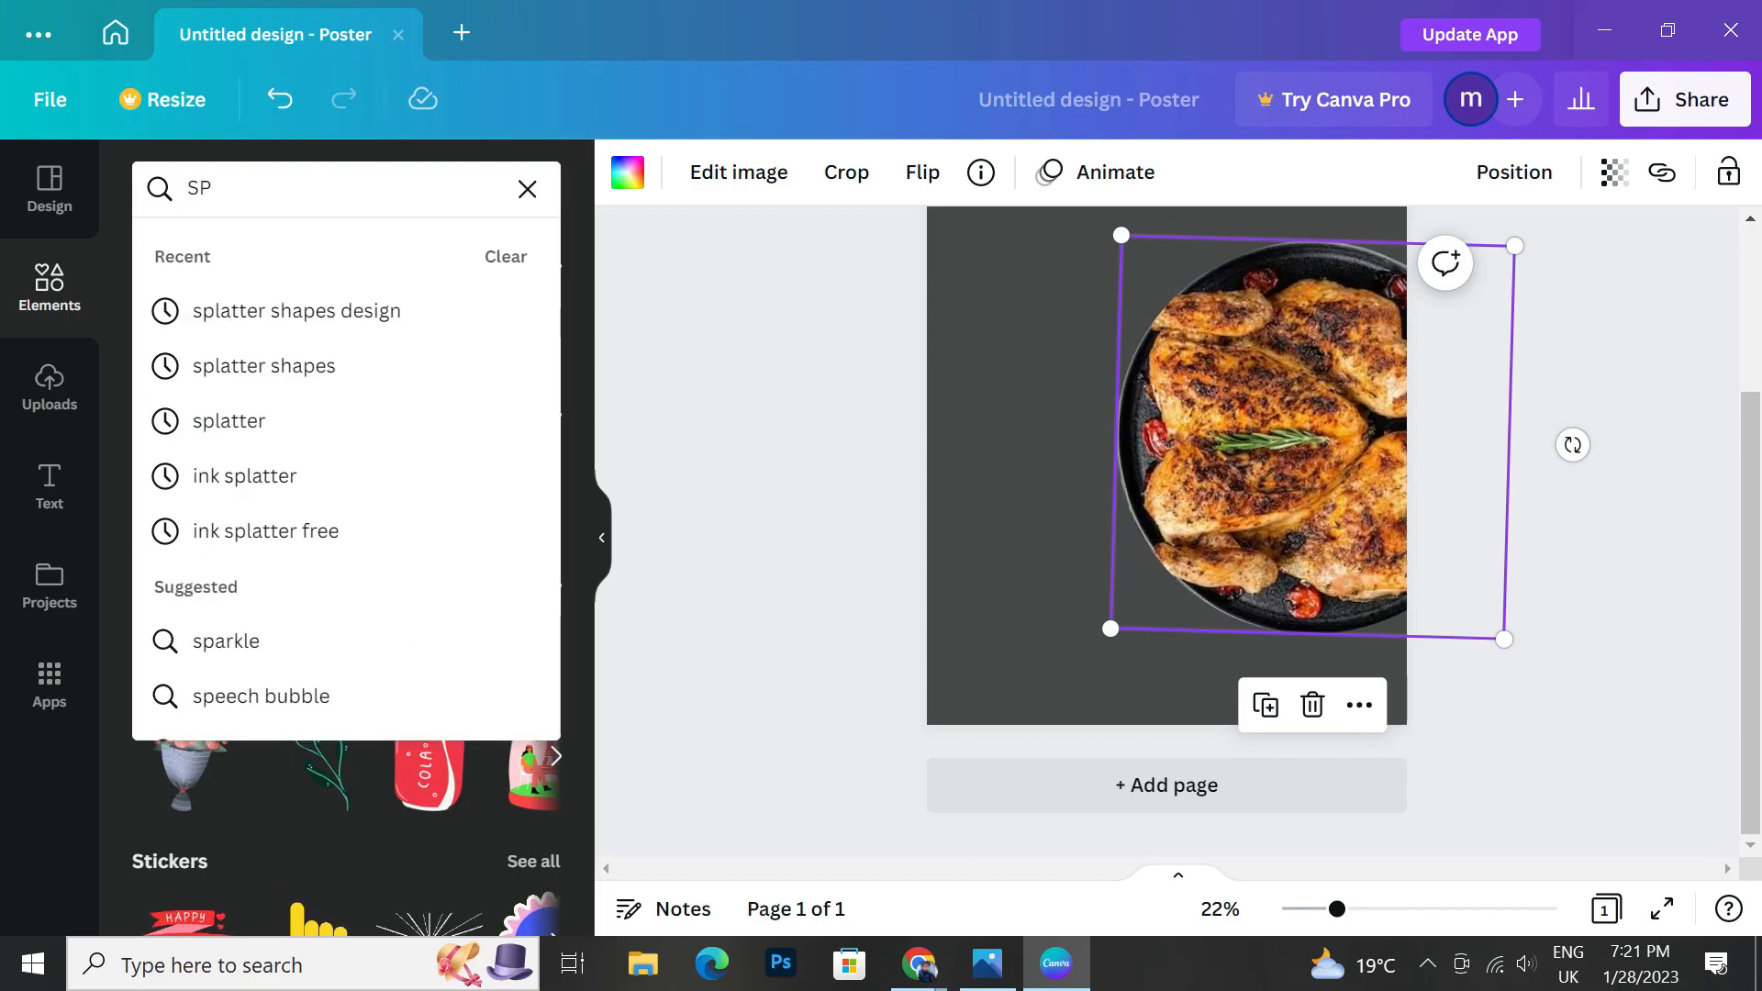
pyautogui.click(288, 303)
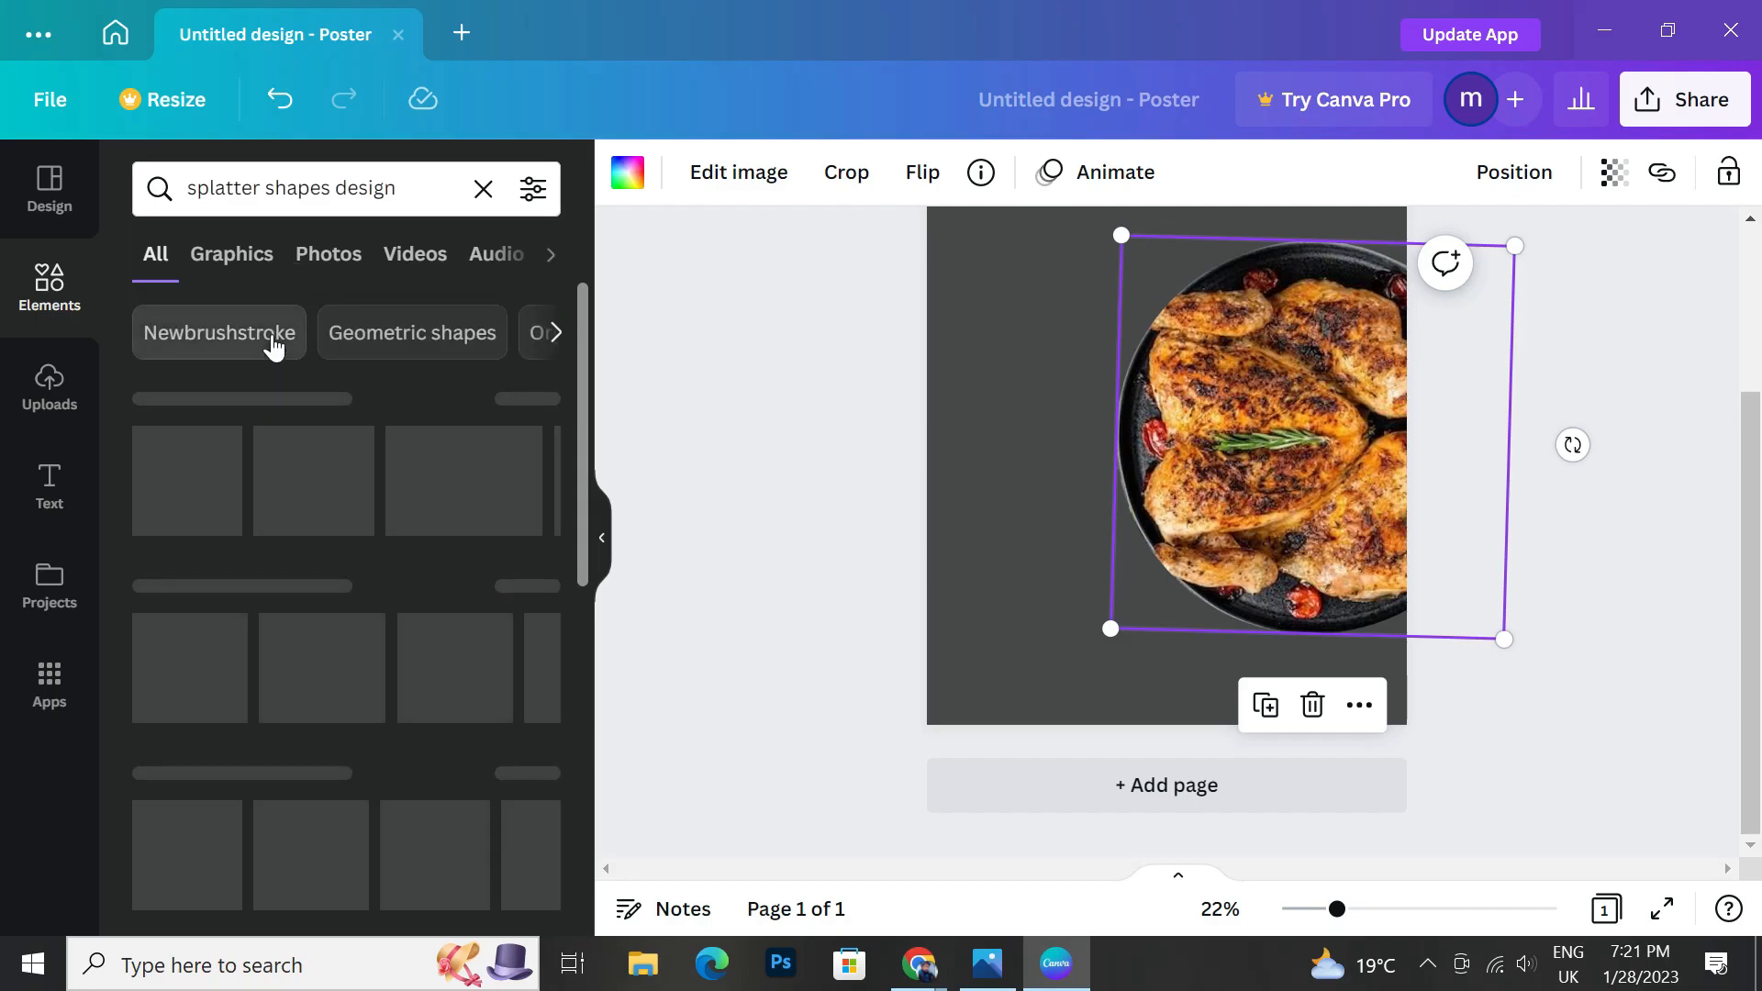
pyautogui.click(525, 400)
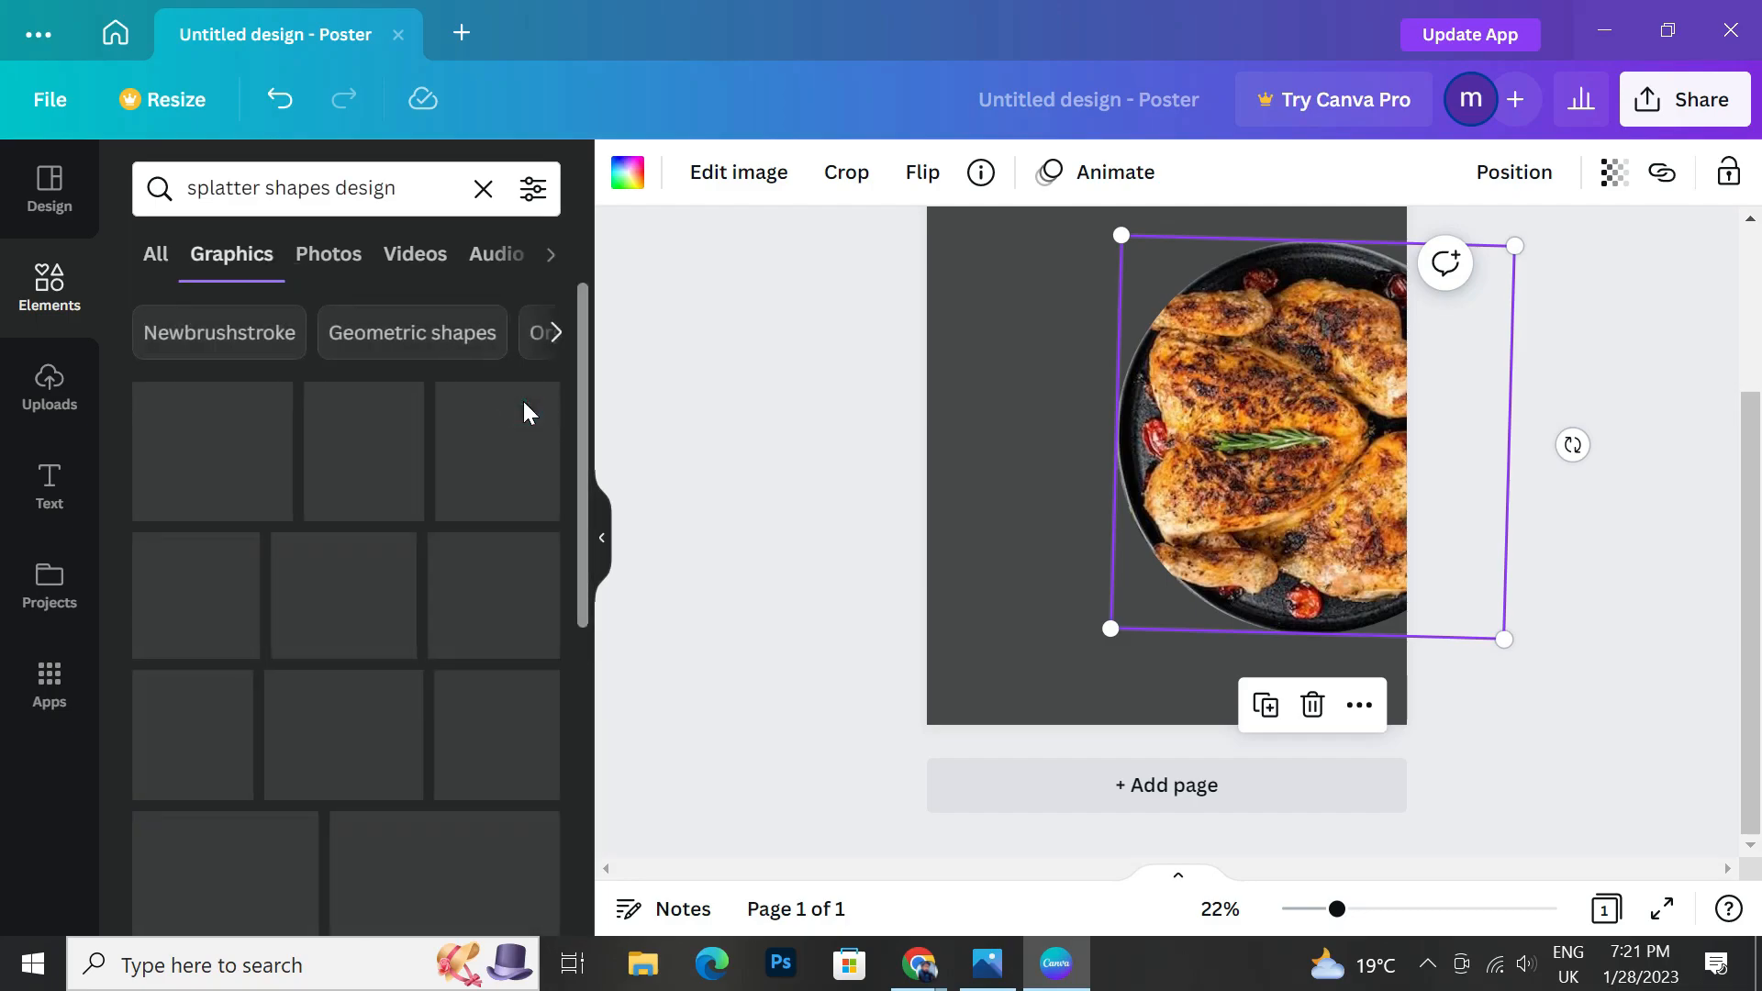
pyautogui.scroll(-4, 436, 707)
pyautogui.scroll(4, 427, 697)
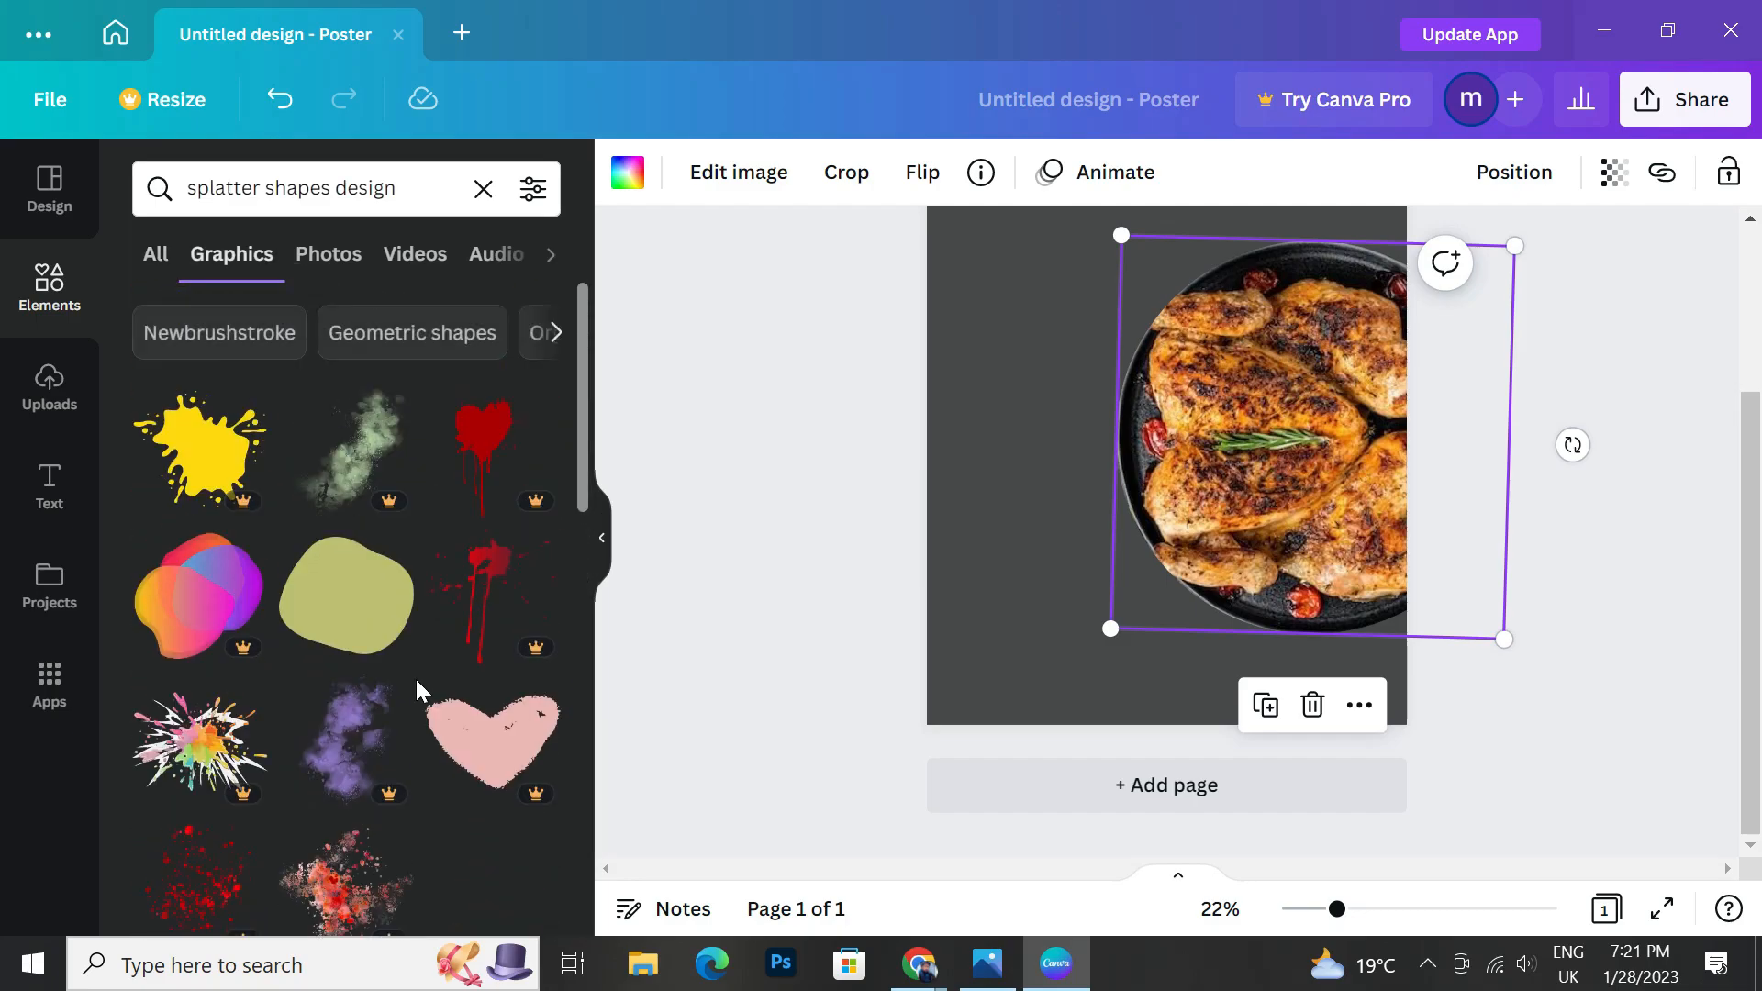
pyautogui.scroll(-5, 366, 636)
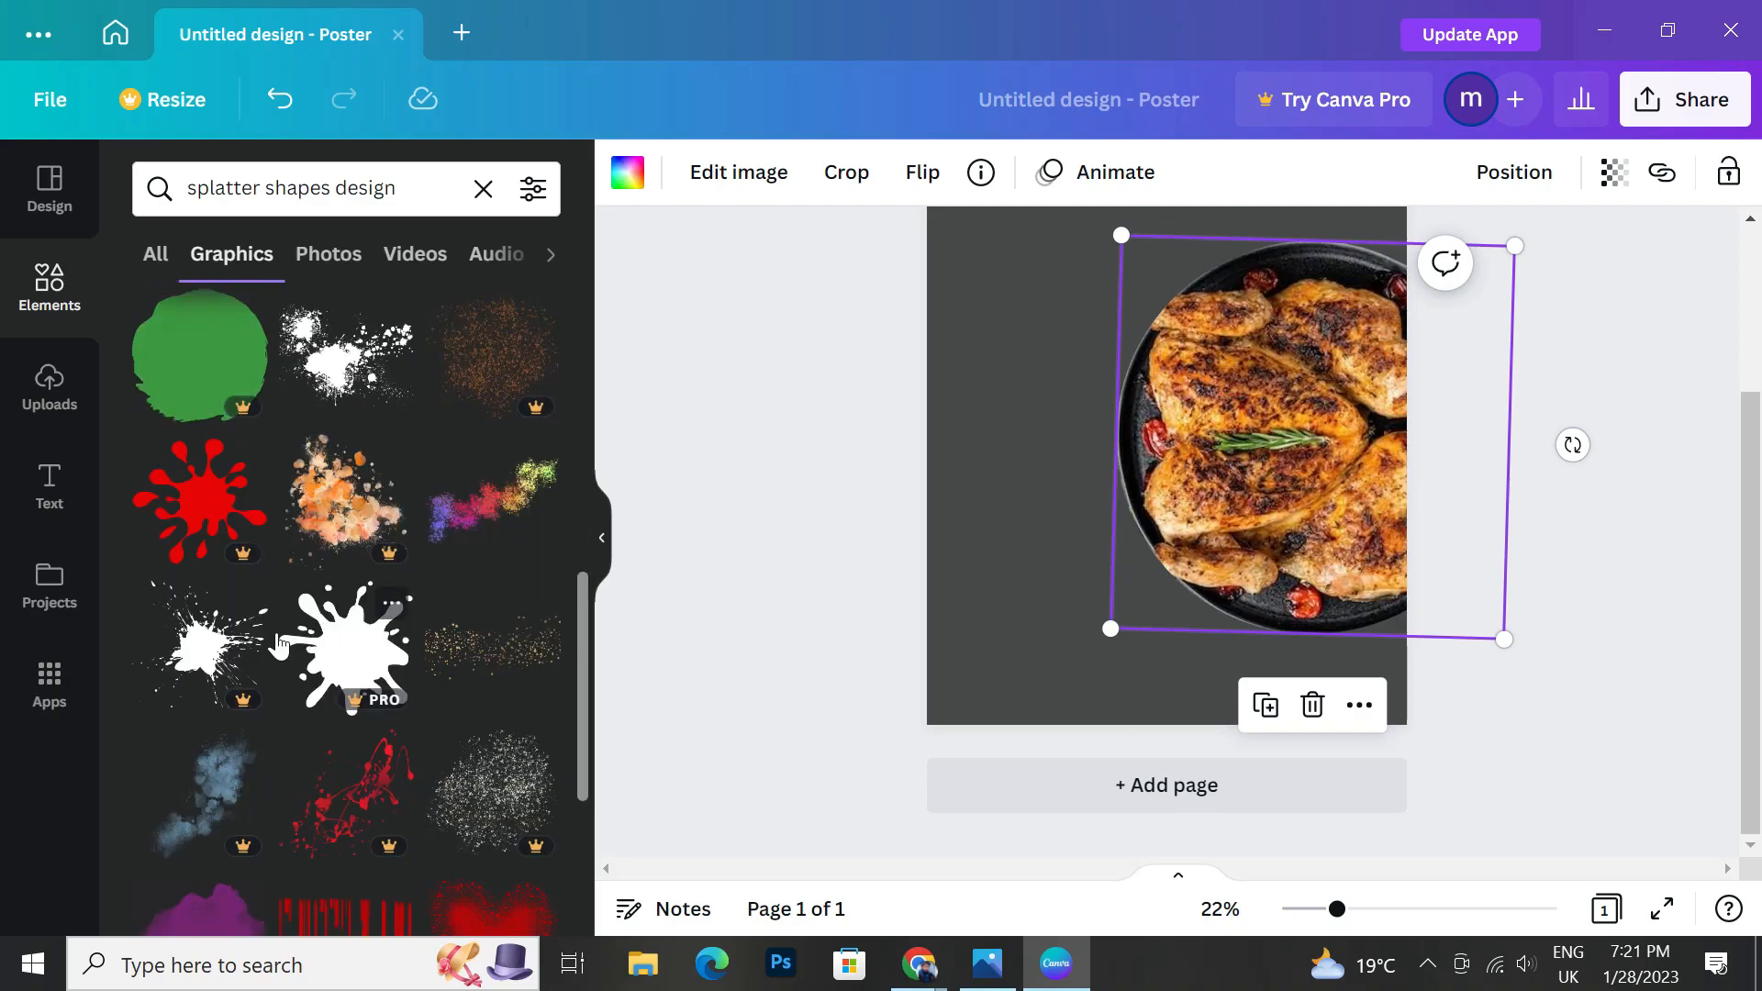
pyautogui.scroll(-6, 394, 493)
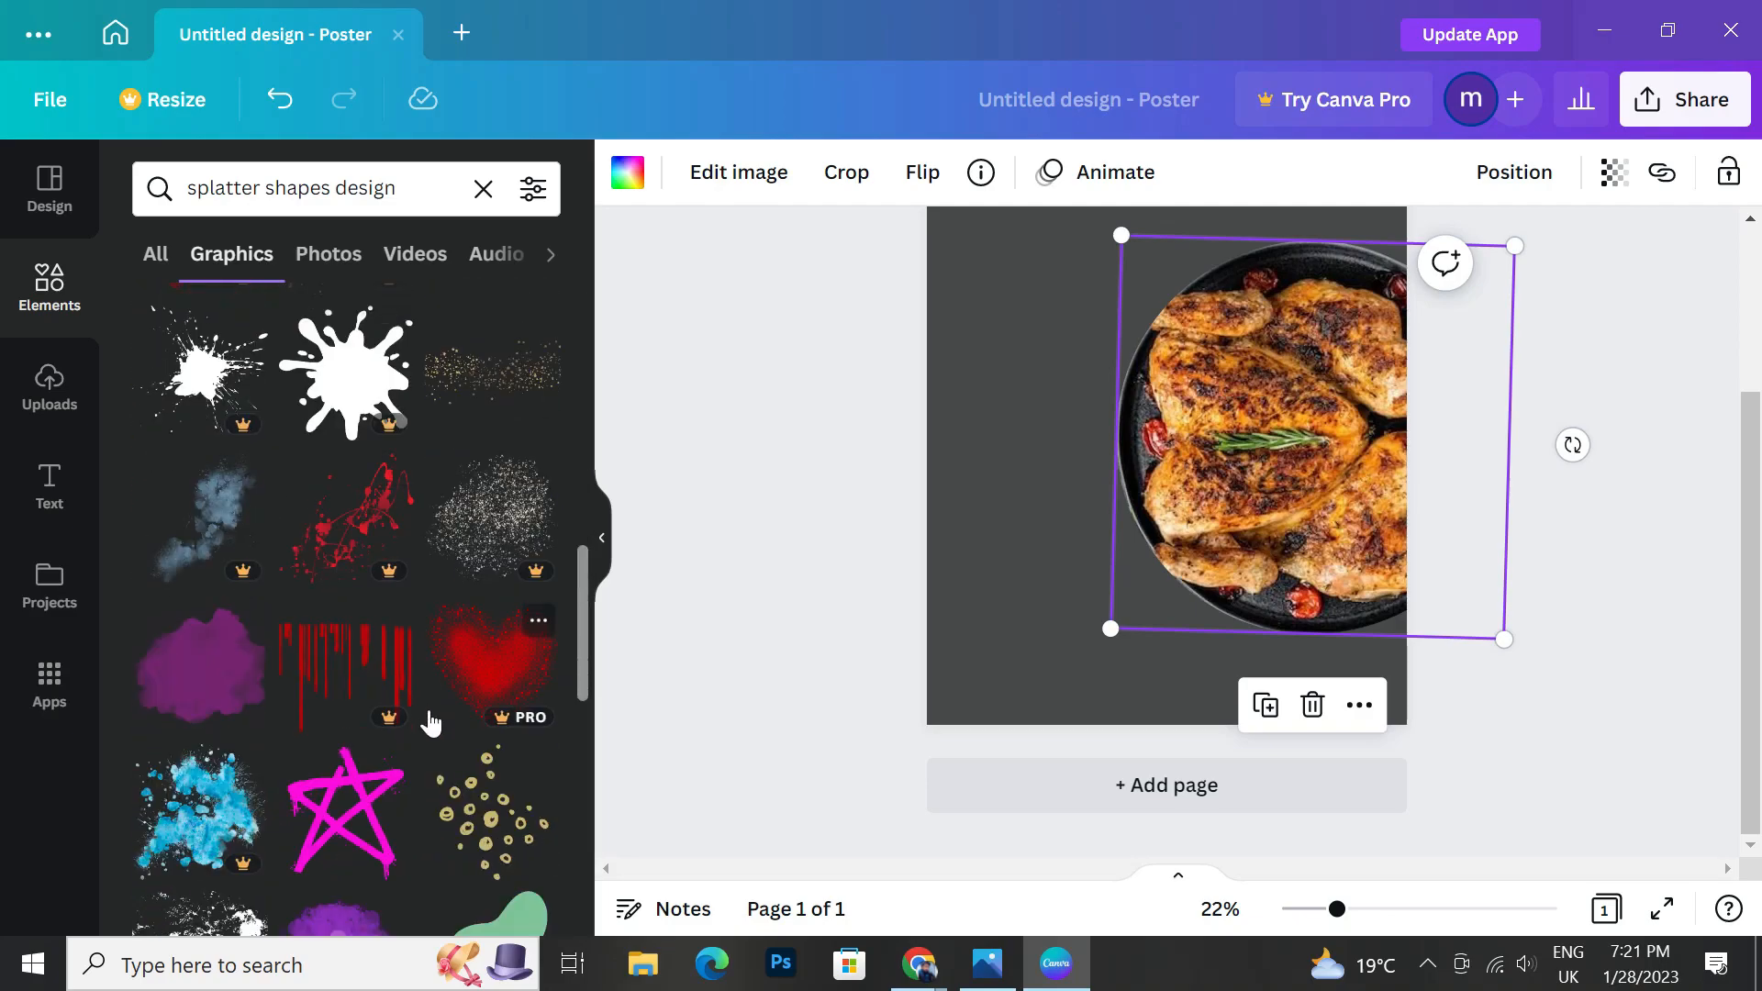
# Go back to the full list of recently used elements and find the splatter shapes.
pyautogui.click(45, 298)
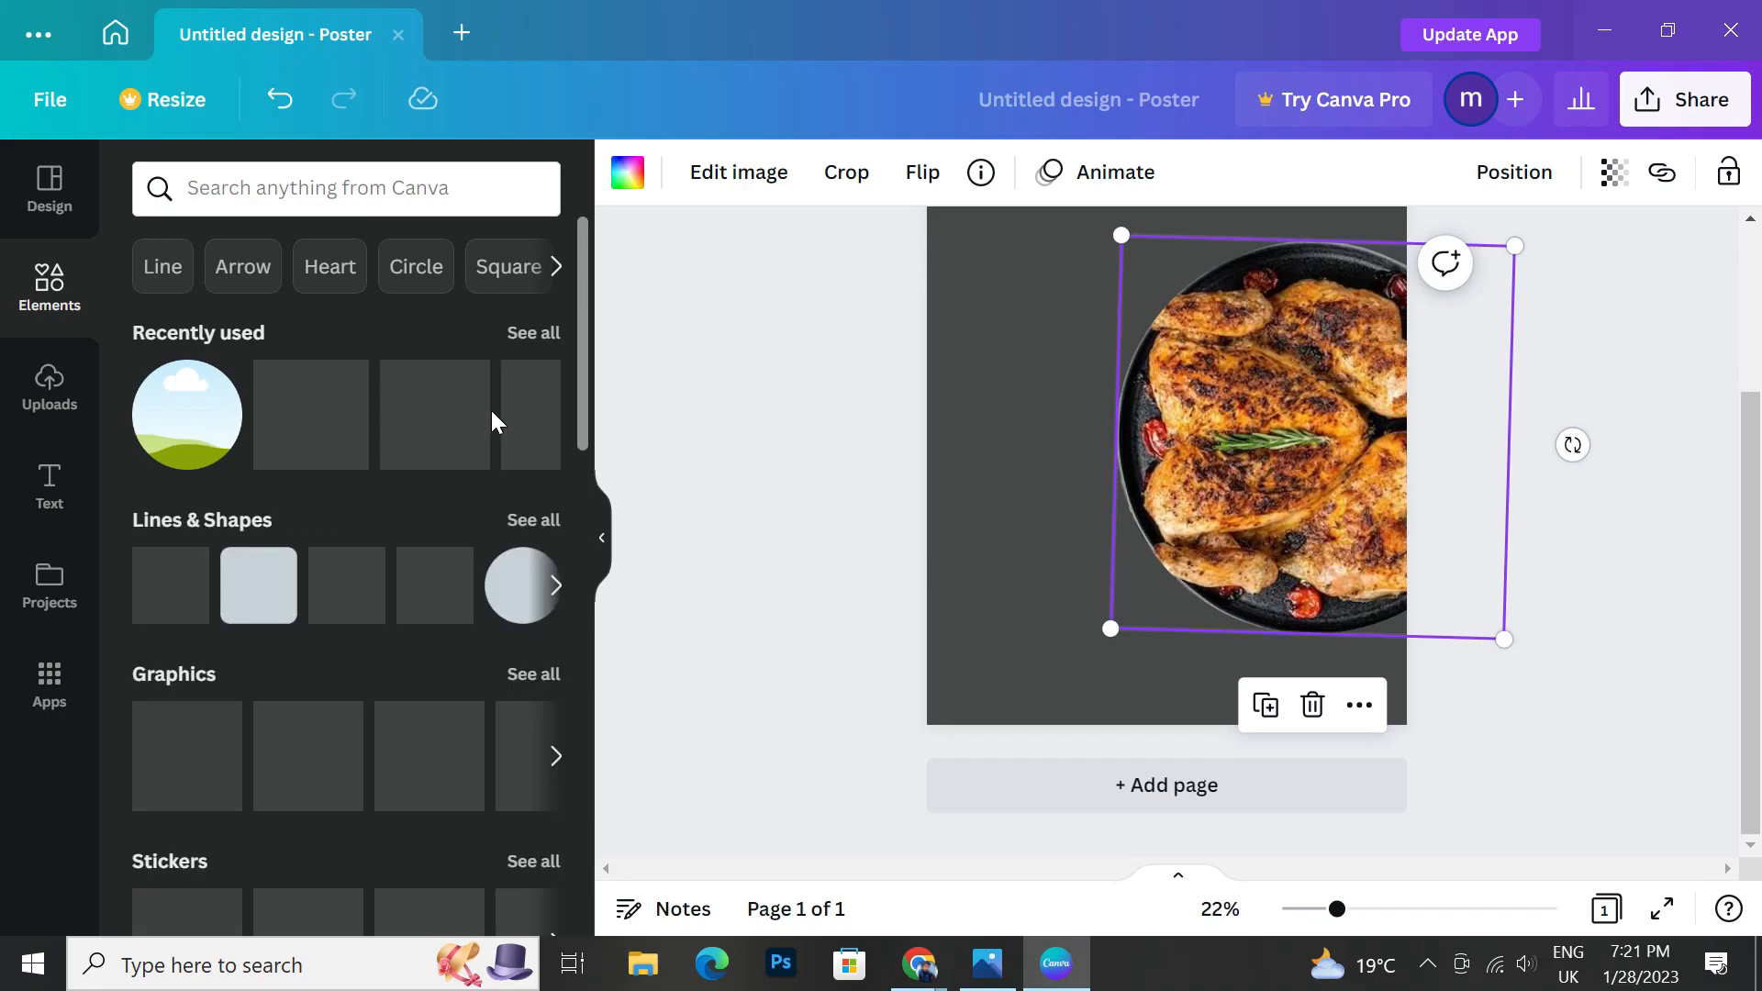
pyautogui.click(532, 333)
pyautogui.scroll(-4, 395, 633)
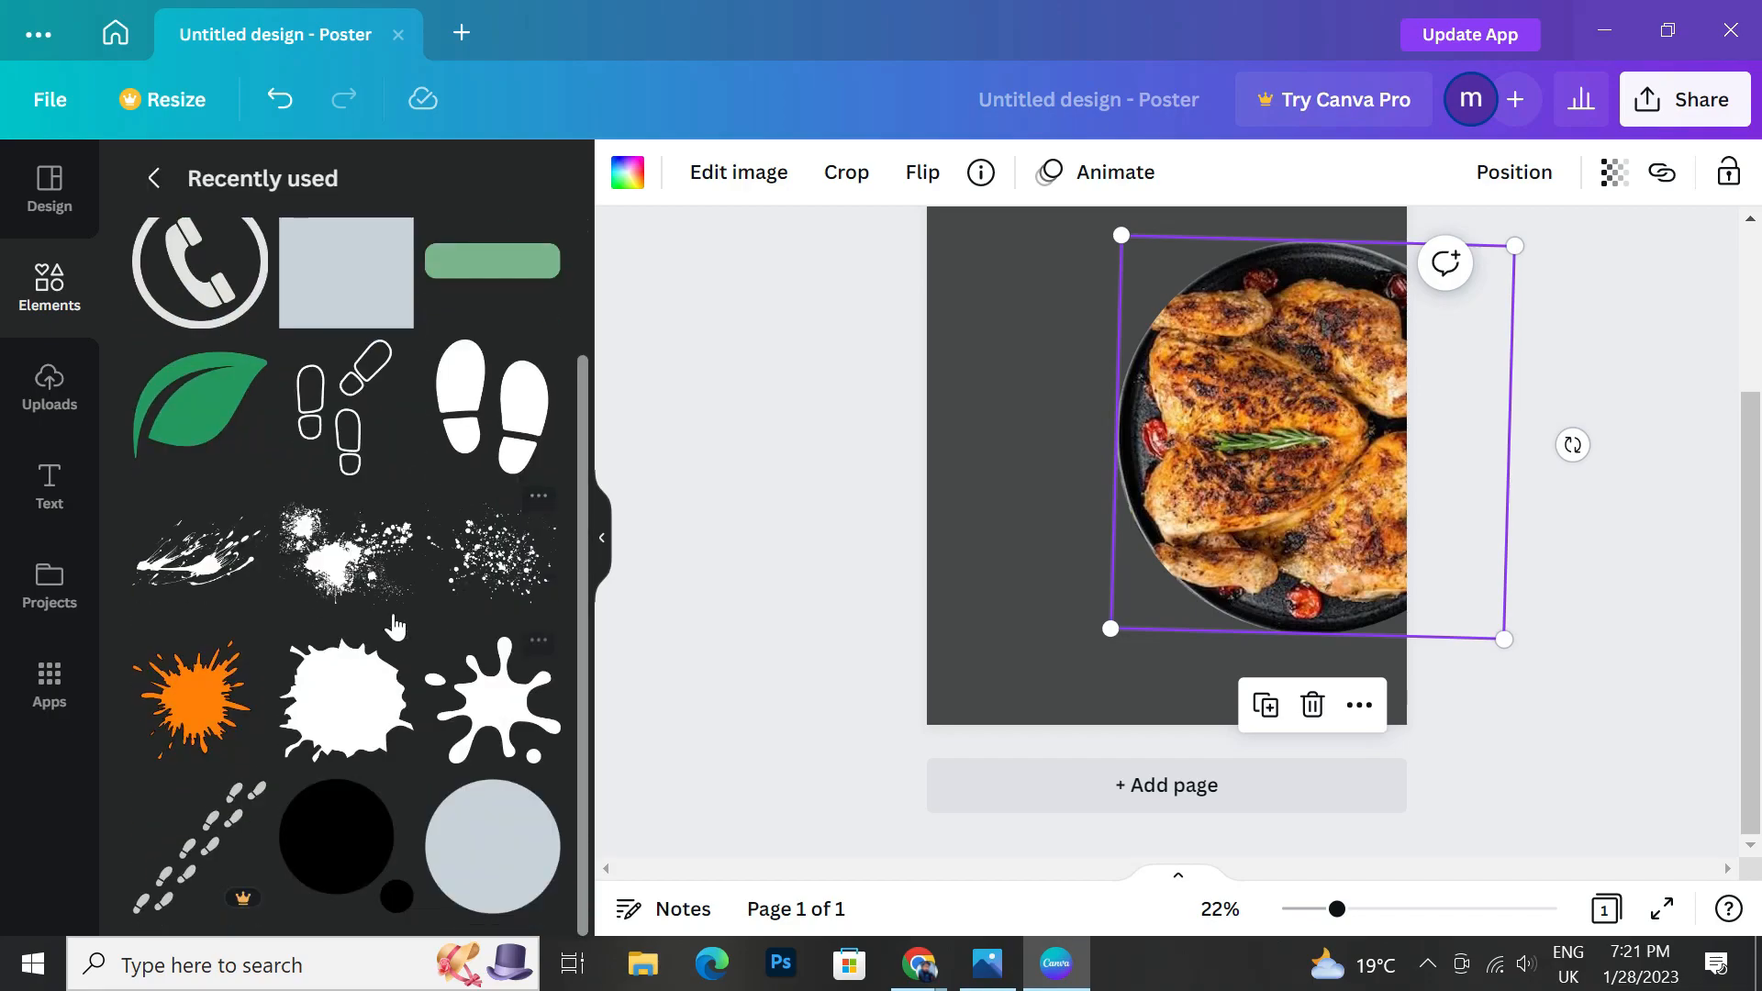
# Try the round, jagged-edged splat enlarged in the poster's lower-left corner, and delete it.
pyautogui.click(338, 725)
pyautogui.moveTo(1138, 426); pyautogui.dragTo(974, 733)
pyautogui.moveTo(1087, 605); pyautogui.dragTo(1184, 519)
pyautogui.moveTo(1046, 578); pyautogui.dragTo(1003, 649)
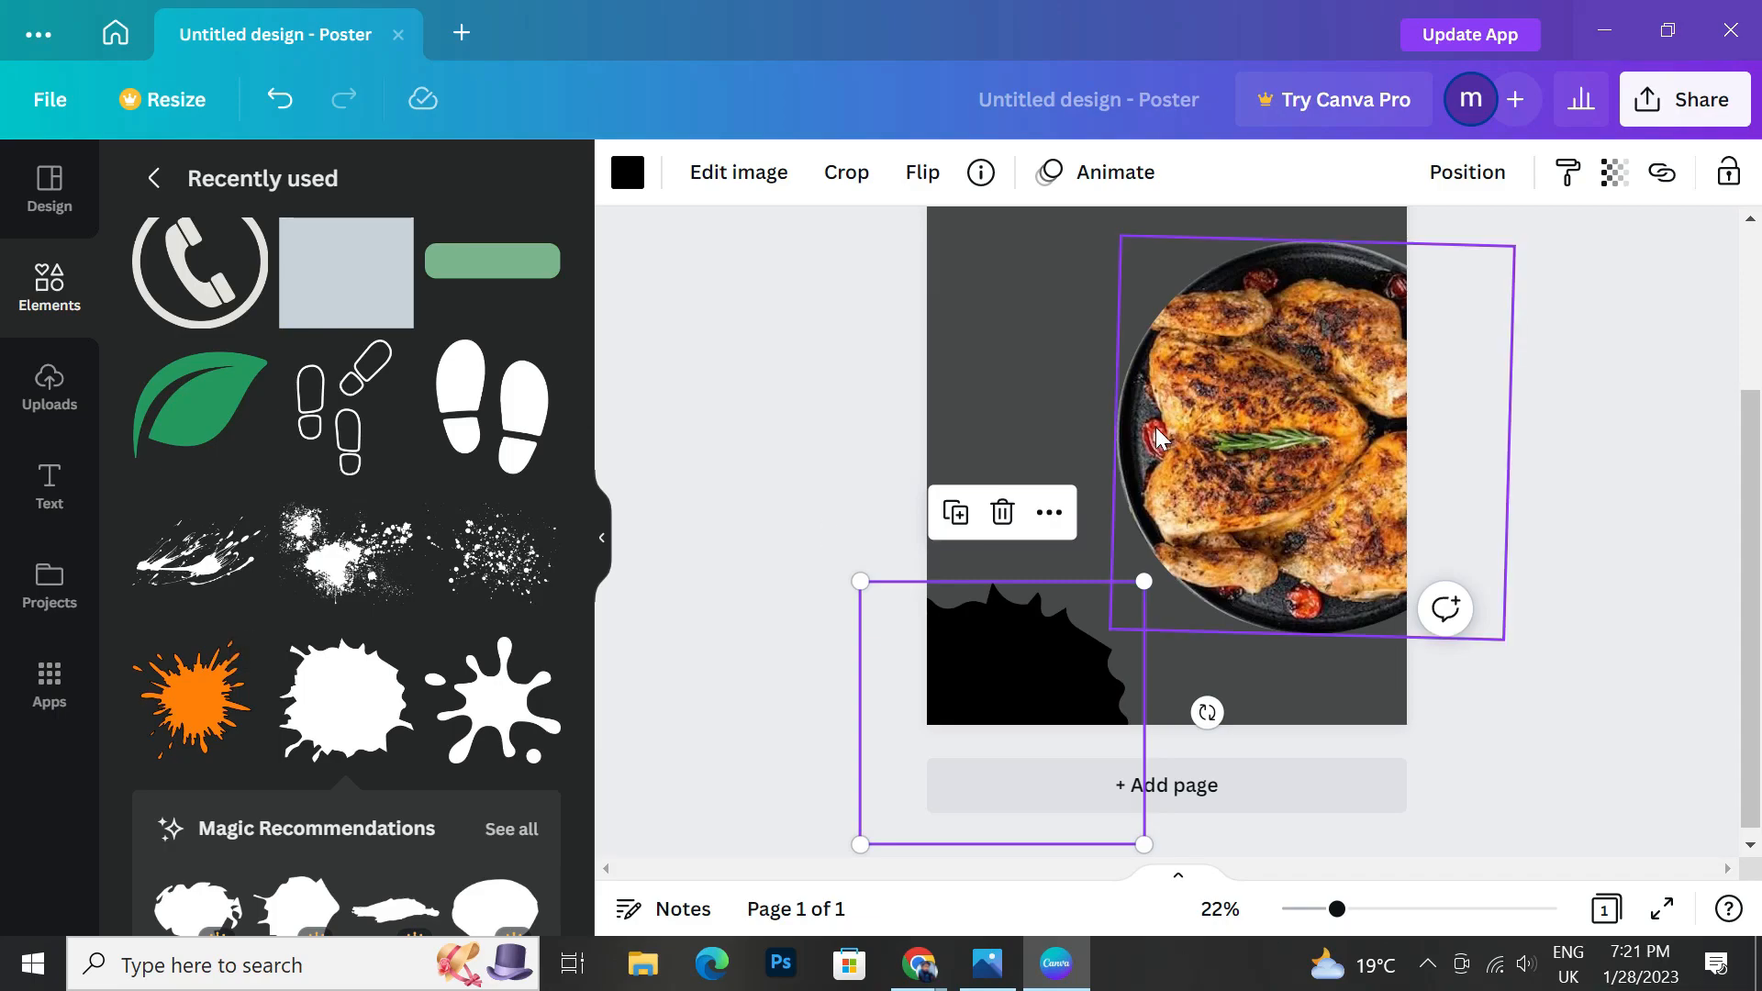
pyautogui.click(1002, 513)
# Add the spiky orange splatter and enlarge it in the poster's lower-left corner, partly running off the page.
pyautogui.click(209, 742)
pyautogui.moveTo(1165, 394); pyautogui.dragTo(955, 747)
pyautogui.moveTo(1070, 597); pyautogui.dragTo(1146, 533)
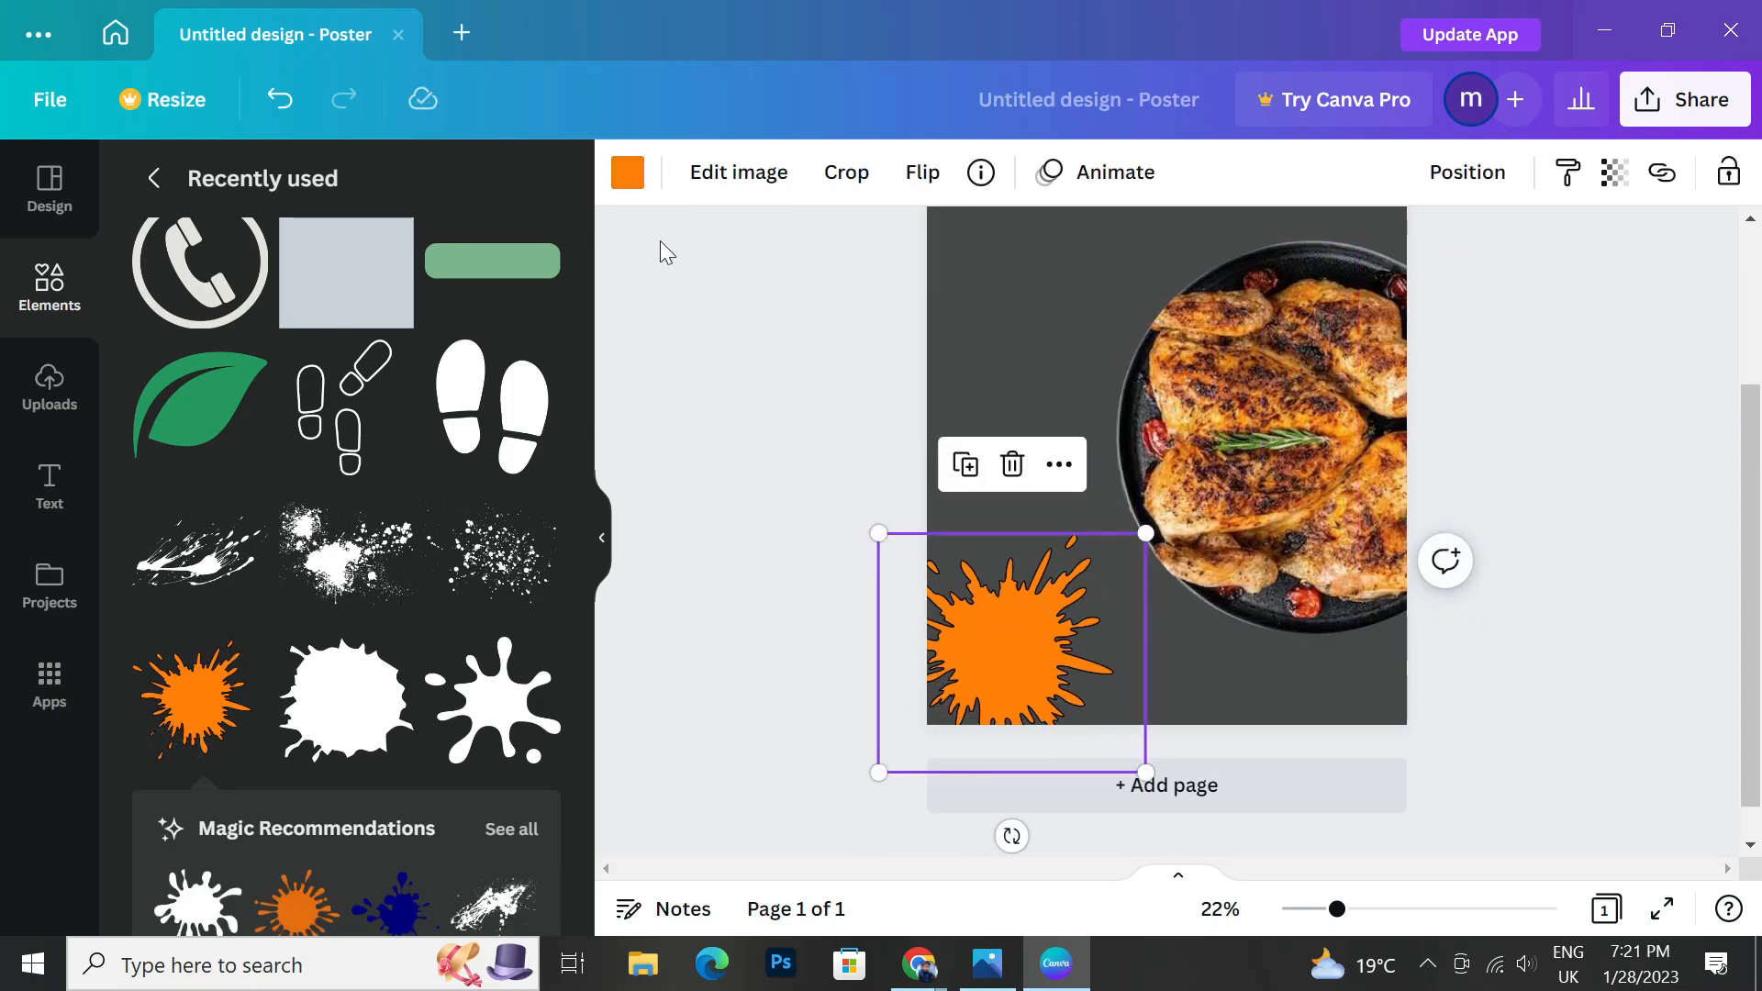
# Recolour the spiky splatter in the lower-left corner to black.
pyautogui.click(626, 171)
pyautogui.click(234, 315)
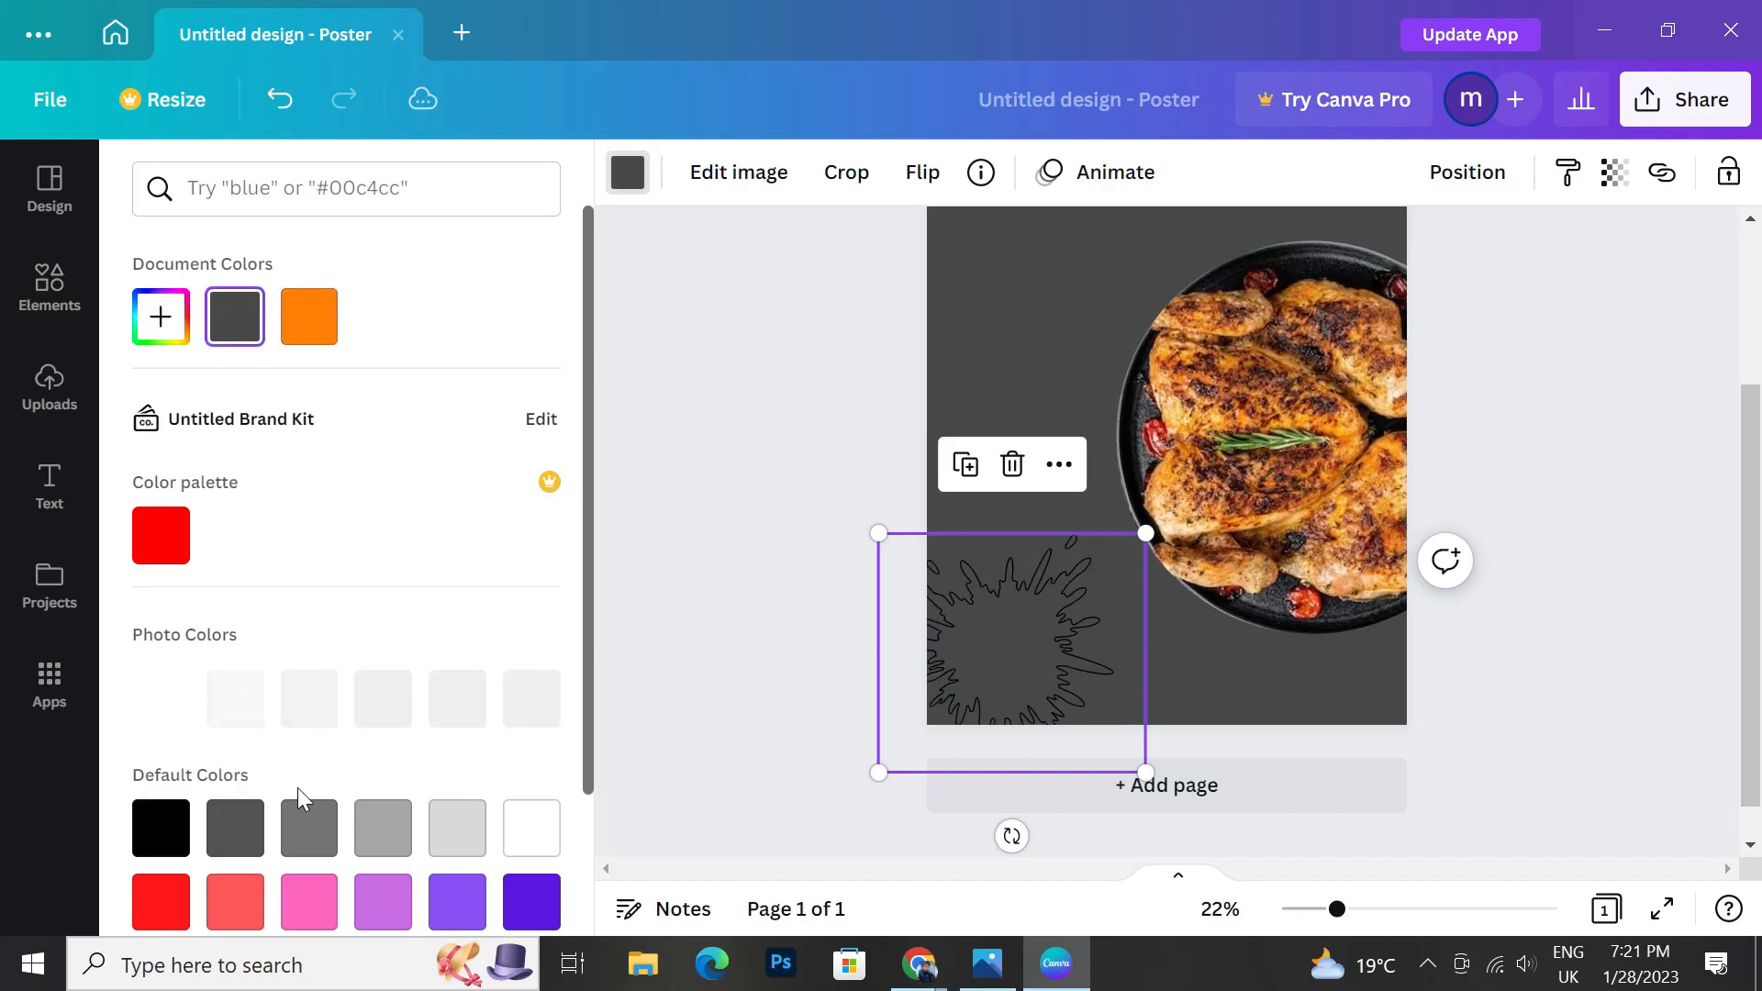
pyautogui.click(160, 830)
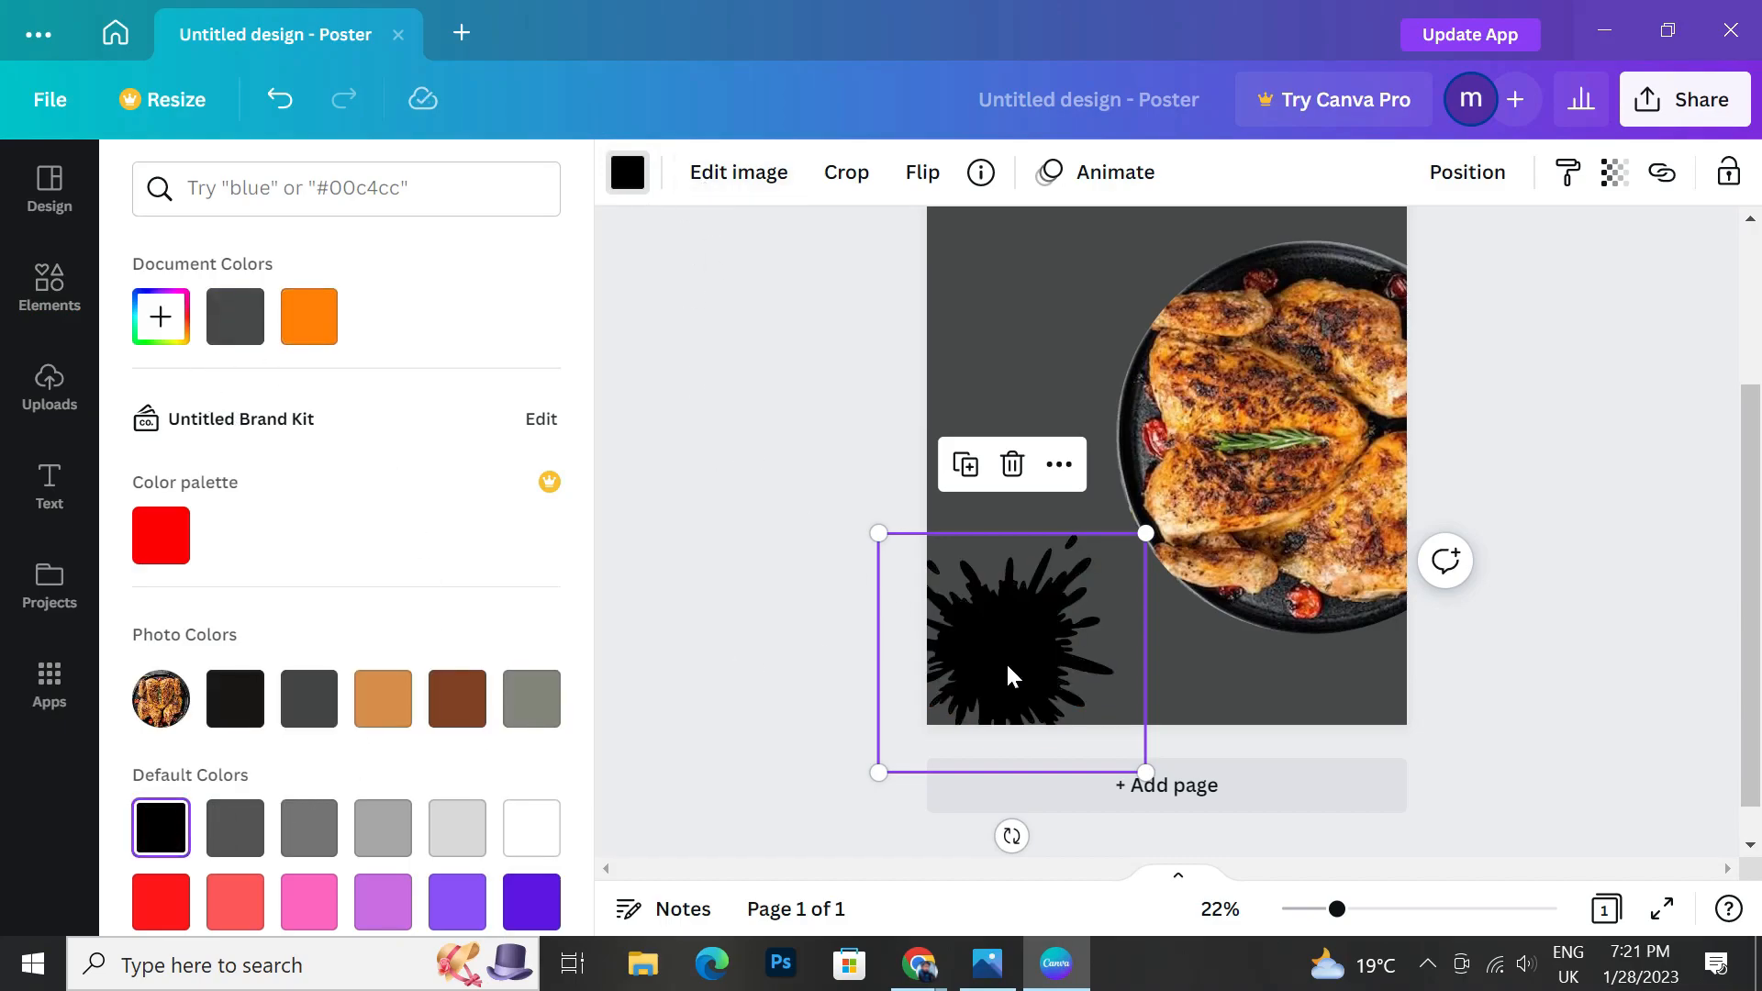
# Enlarge the black spiky splatter so more of it runs off the lower-left corner, and show all recently used elements.
pyautogui.click(49, 284)
pyautogui.moveTo(1138, 536)
pyautogui.mouseDown()
pyautogui.moveTo(1167, 504)
pyautogui.moveTo(1105, 574)
pyautogui.moveTo(1158, 535)
pyautogui.mouseUp()
pyautogui.click(1080, 651)
pyautogui.click(512, 338)
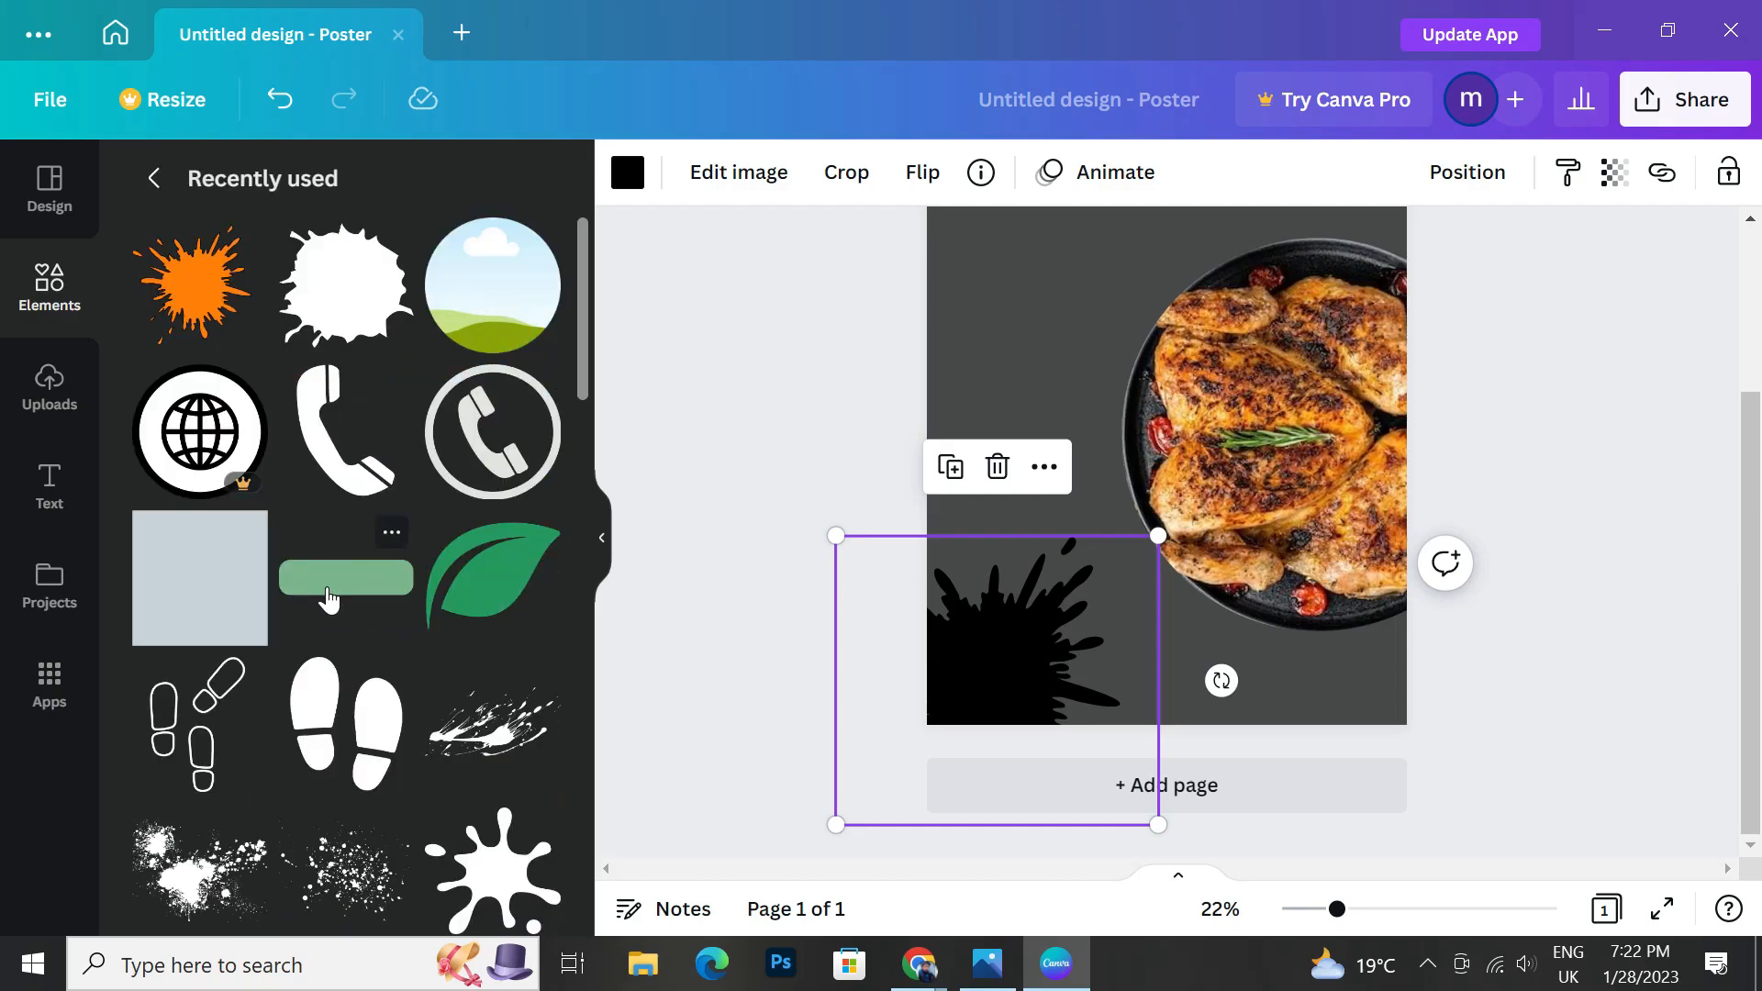
# Add the fine speckled splatter and enlarge it over the spiky splatter in the poster's lower-left corner.
pyautogui.scroll(-5, 346, 535)
pyautogui.scroll(3, 346, 535)
pyautogui.click(344, 596)
pyautogui.moveTo(1184, 386); pyautogui.dragTo(1065, 601)
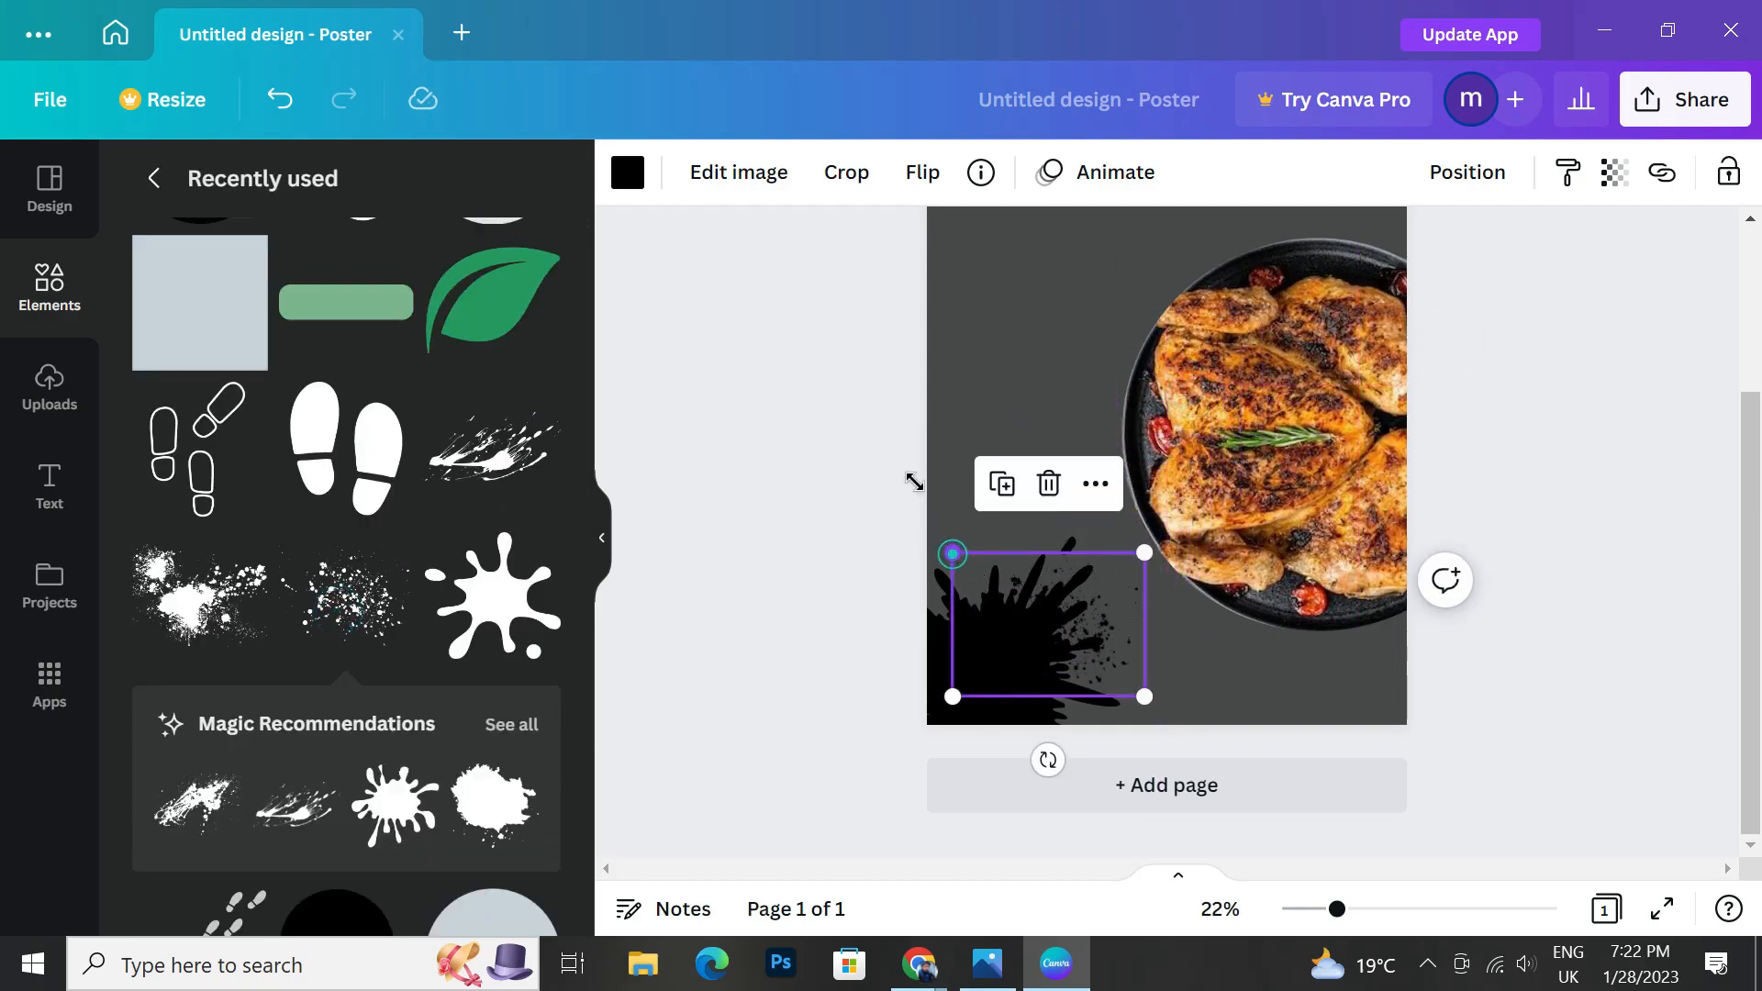
pyautogui.moveTo(926, 496); pyautogui.dragTo(811, 444)
pyautogui.moveTo(994, 532); pyautogui.dragTo(1058, 618)
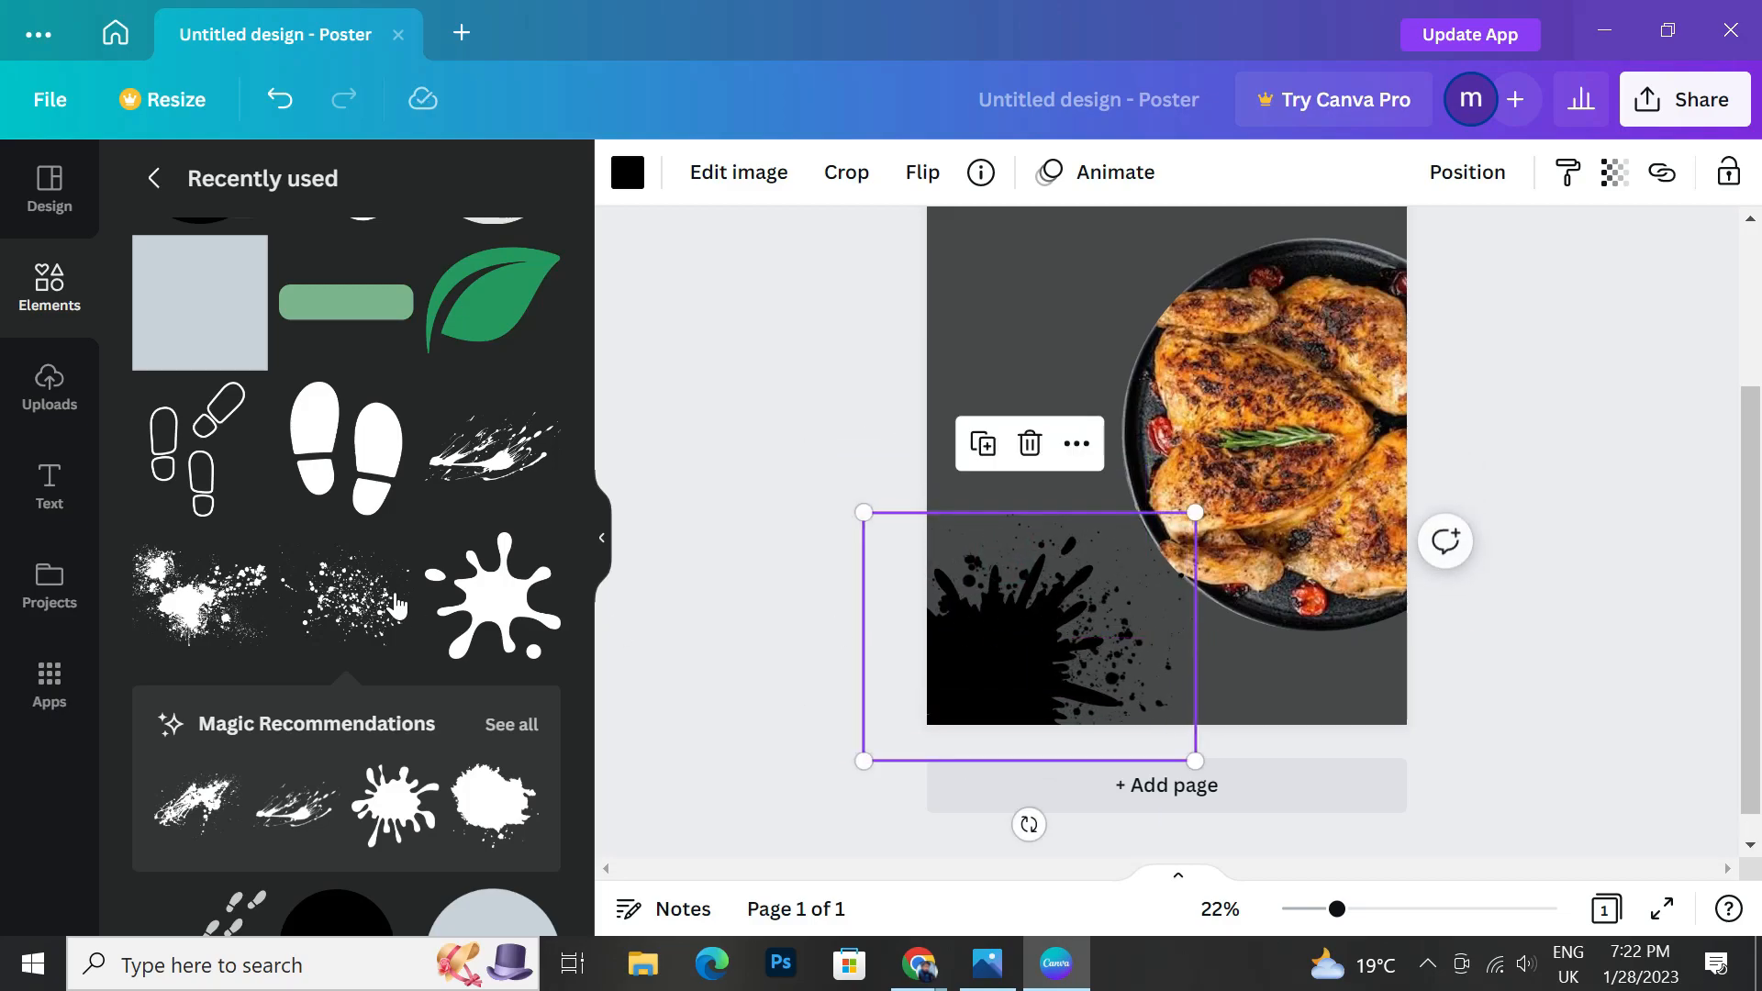
# Add another speckled splatter above the lower-left splat and a streaked splatter on its side facing the chicken.
pyautogui.click(337, 631)
pyautogui.moveTo(1156, 379)
pyautogui.mouseDown()
pyautogui.moveTo(1086, 594)
pyautogui.moveTo(1029, 601)
pyautogui.moveTo(1015, 574)
pyautogui.moveTo(988, 578)
pyautogui.mouseUp()
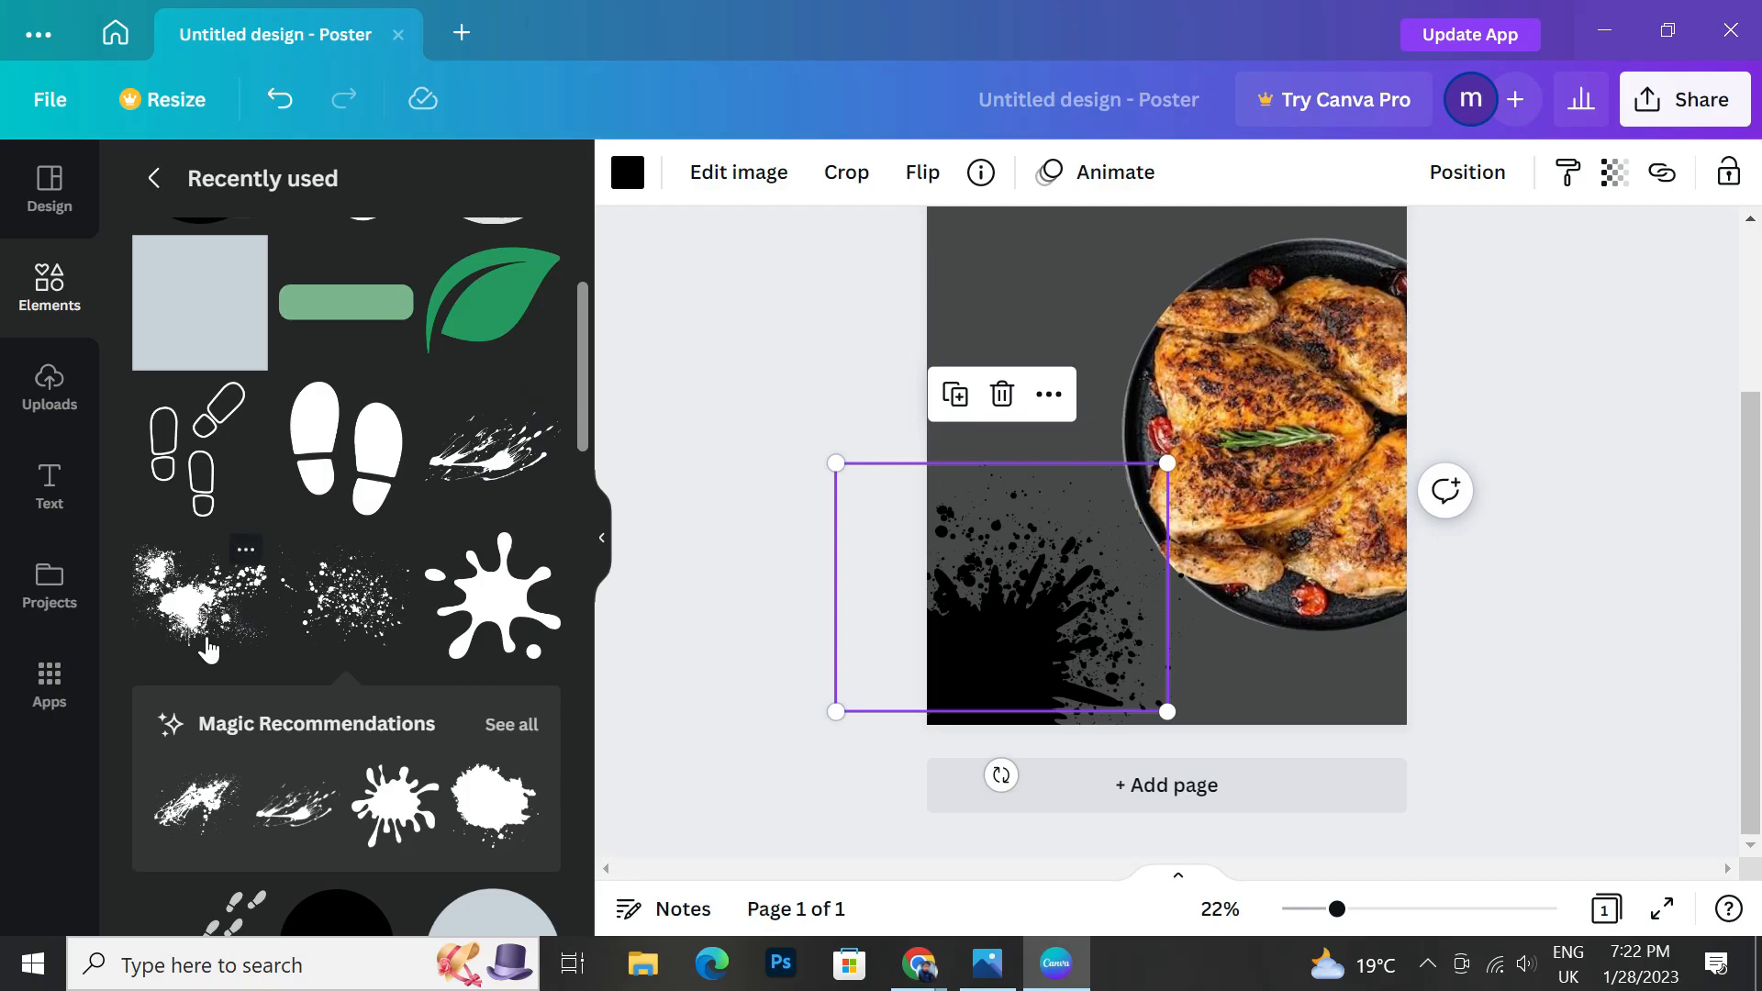
pyautogui.click(505, 453)
pyautogui.moveTo(1138, 419); pyautogui.dragTo(1099, 618)
# Add a second streaked splatter, rotate it counterclockwise and place it over the upper part of the lower-left splatter cluster.
pyautogui.click(503, 466)
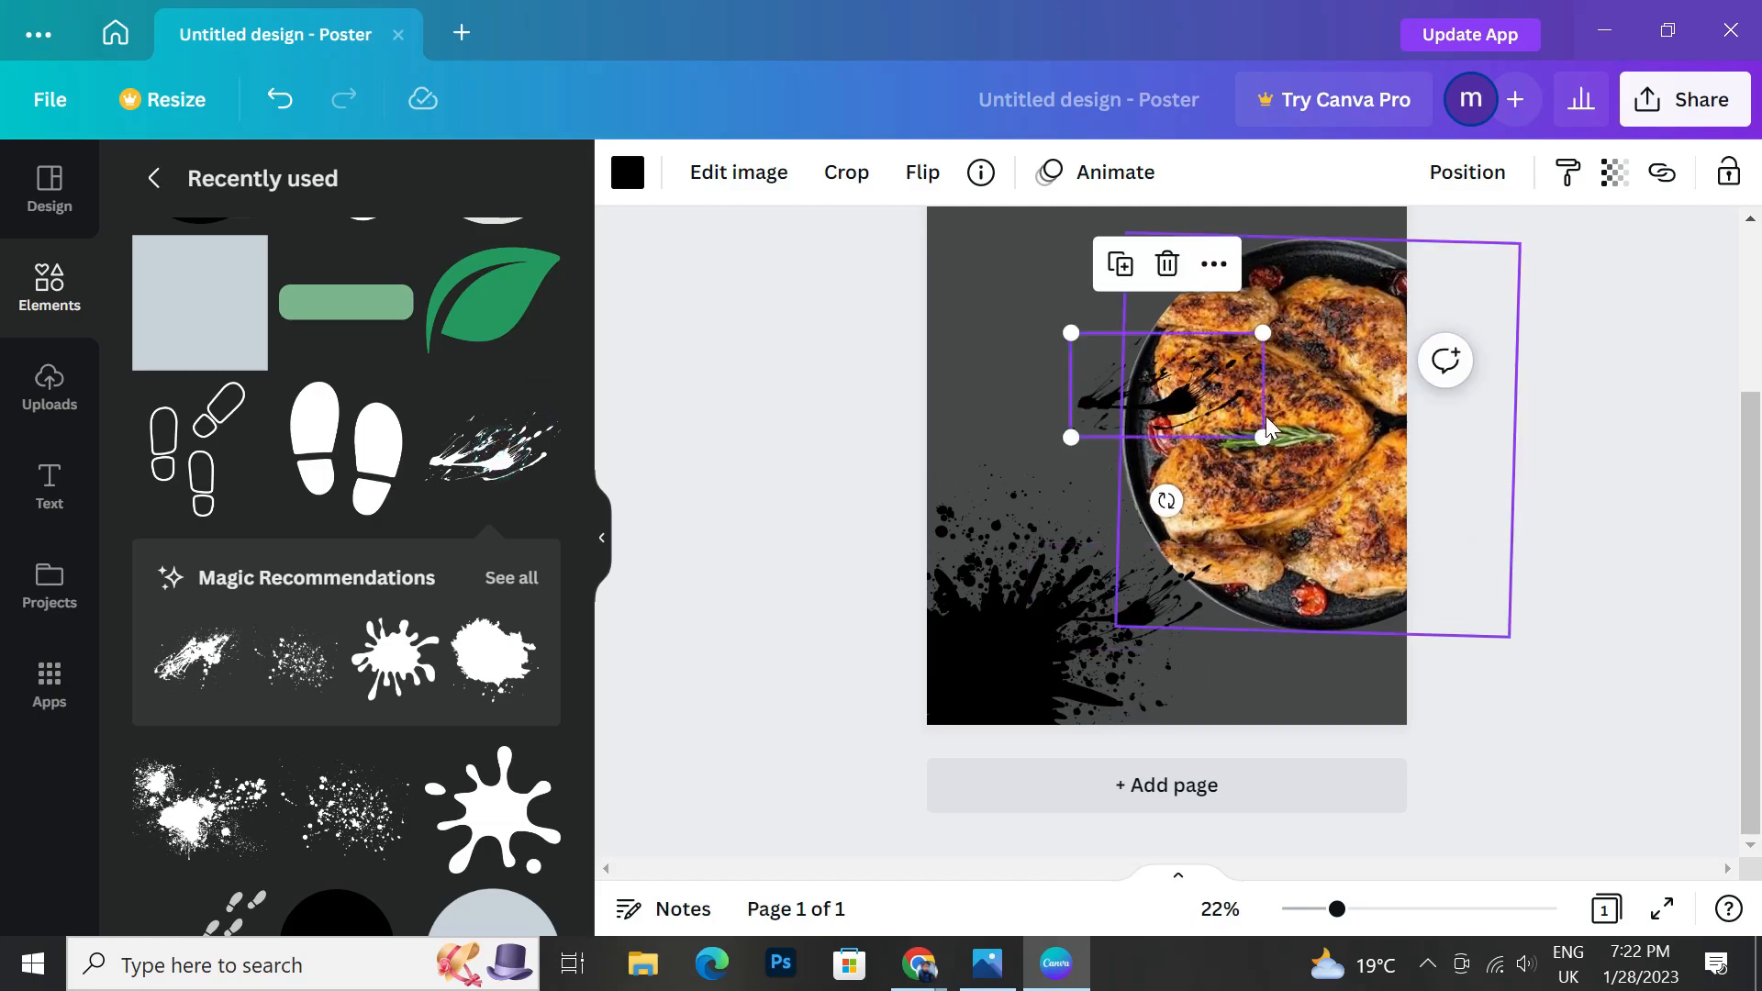
pyautogui.moveTo(1267, 431)
pyautogui.mouseDown()
pyautogui.moveTo(991, 562)
pyautogui.moveTo(1015, 586)
pyautogui.mouseUp()
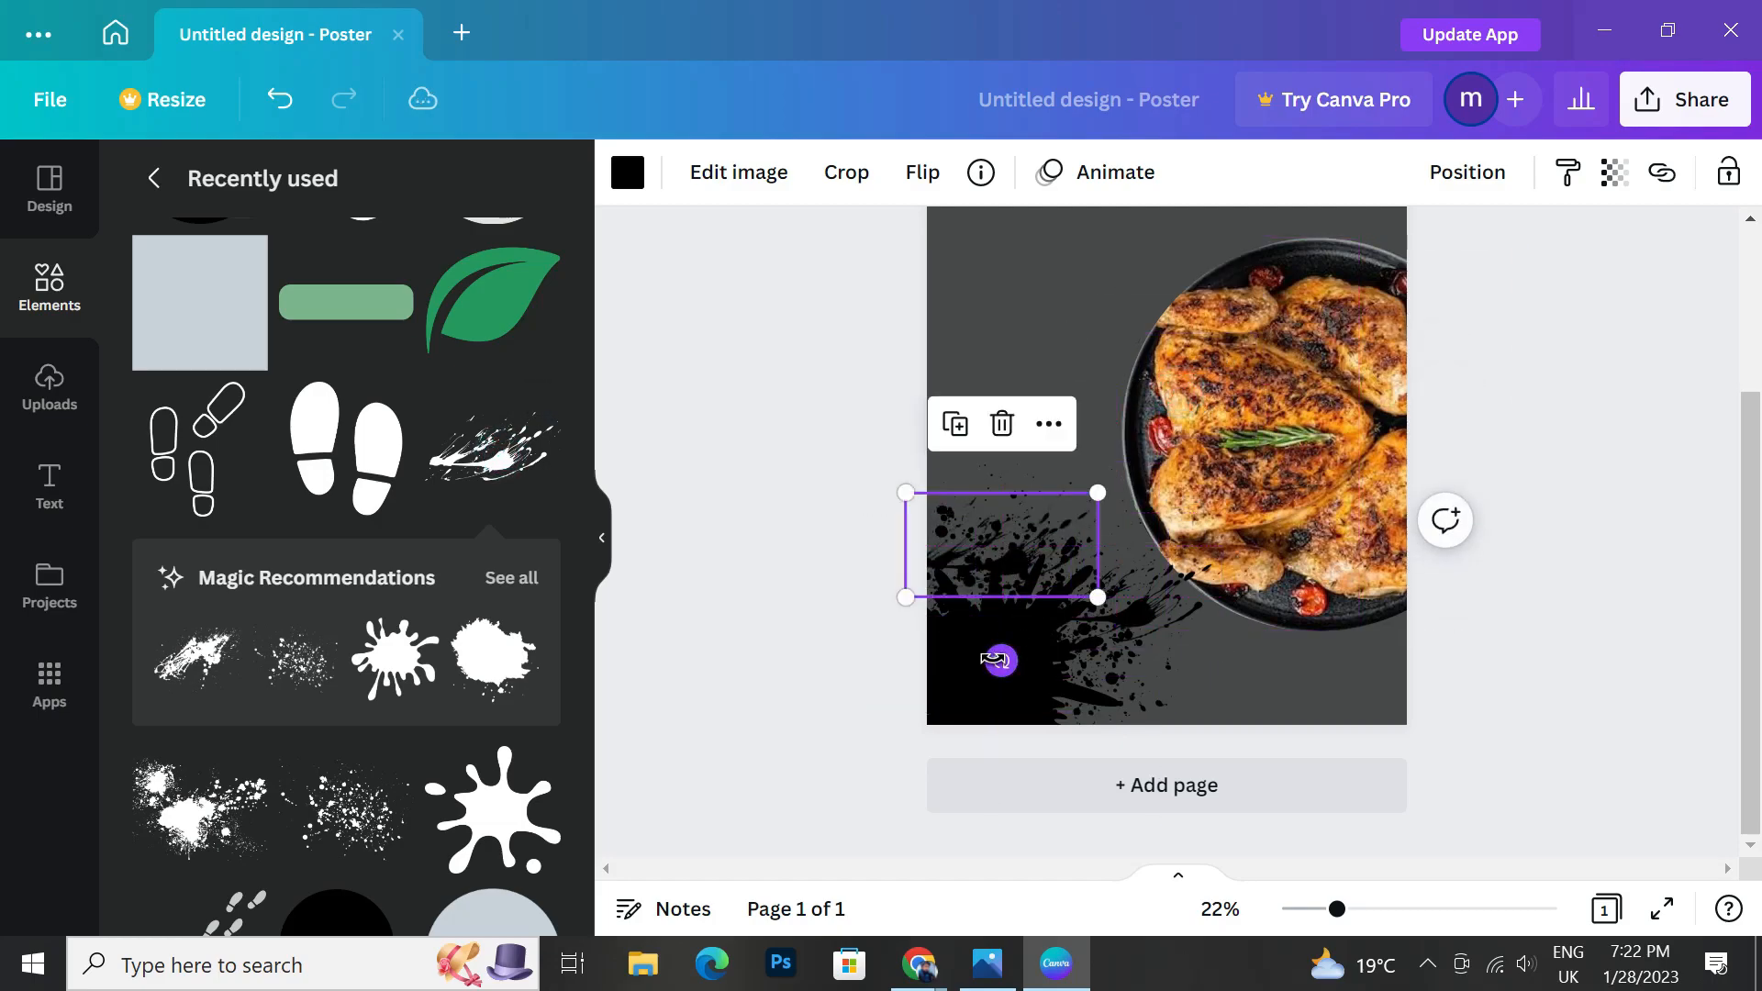
pyautogui.moveTo(1001, 660); pyautogui.dragTo(1072, 646)
pyautogui.moveTo(1020, 587); pyautogui.dragTo(1028, 570)
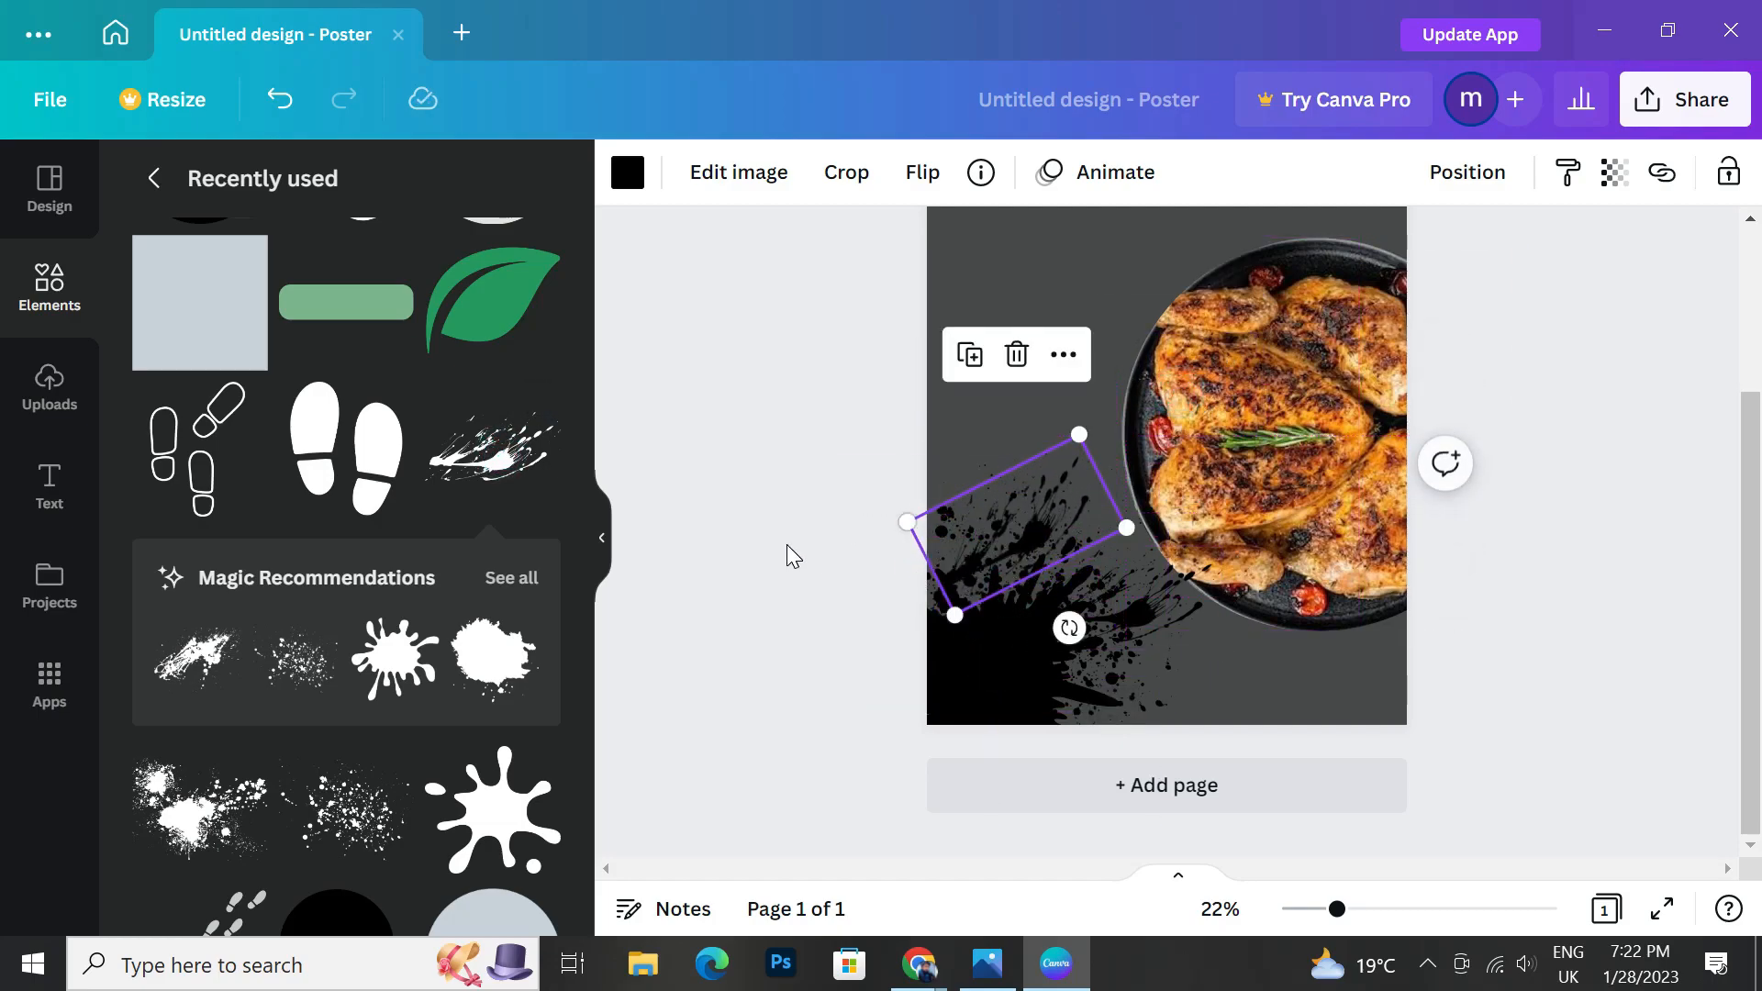
pyautogui.press('Delete')
pyautogui.click(944, 595)
pyautogui.scroll(2, 944, 592)
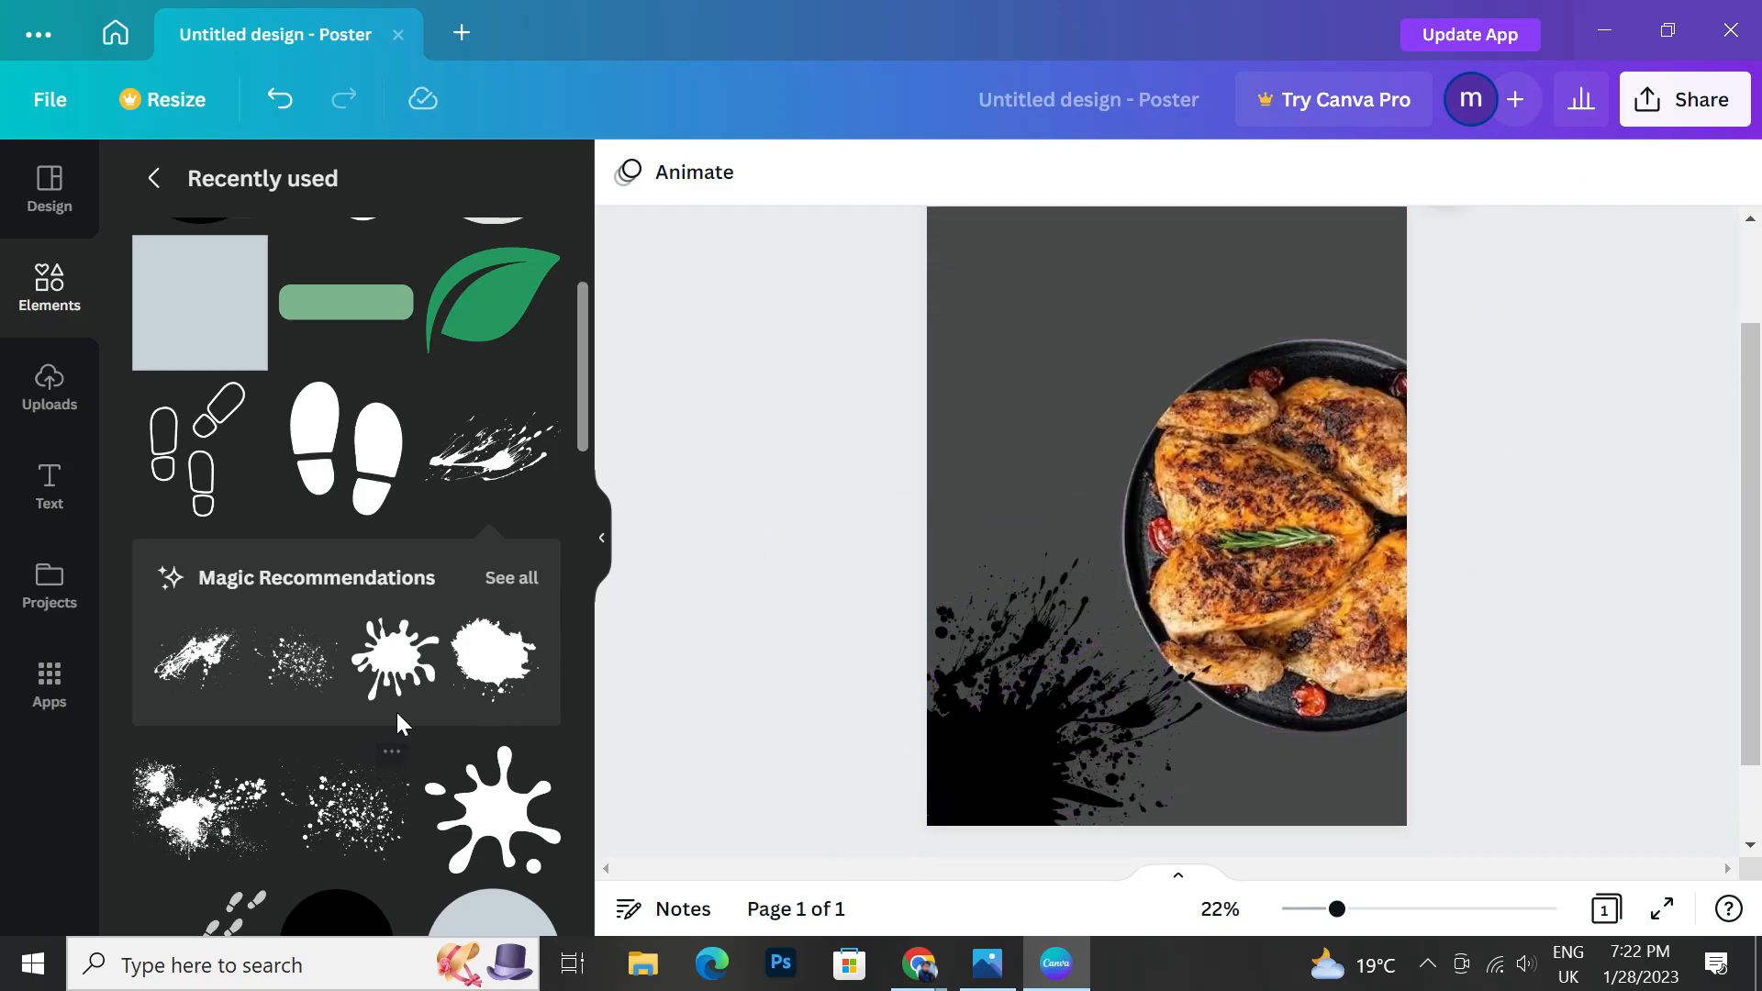
# Add the round, jagged-edged splat from the recommended elements and place it partly off the poster's upper-left corner.
pyautogui.scroll(1, 410, 716)
pyautogui.scroll(-2, 476, 591)
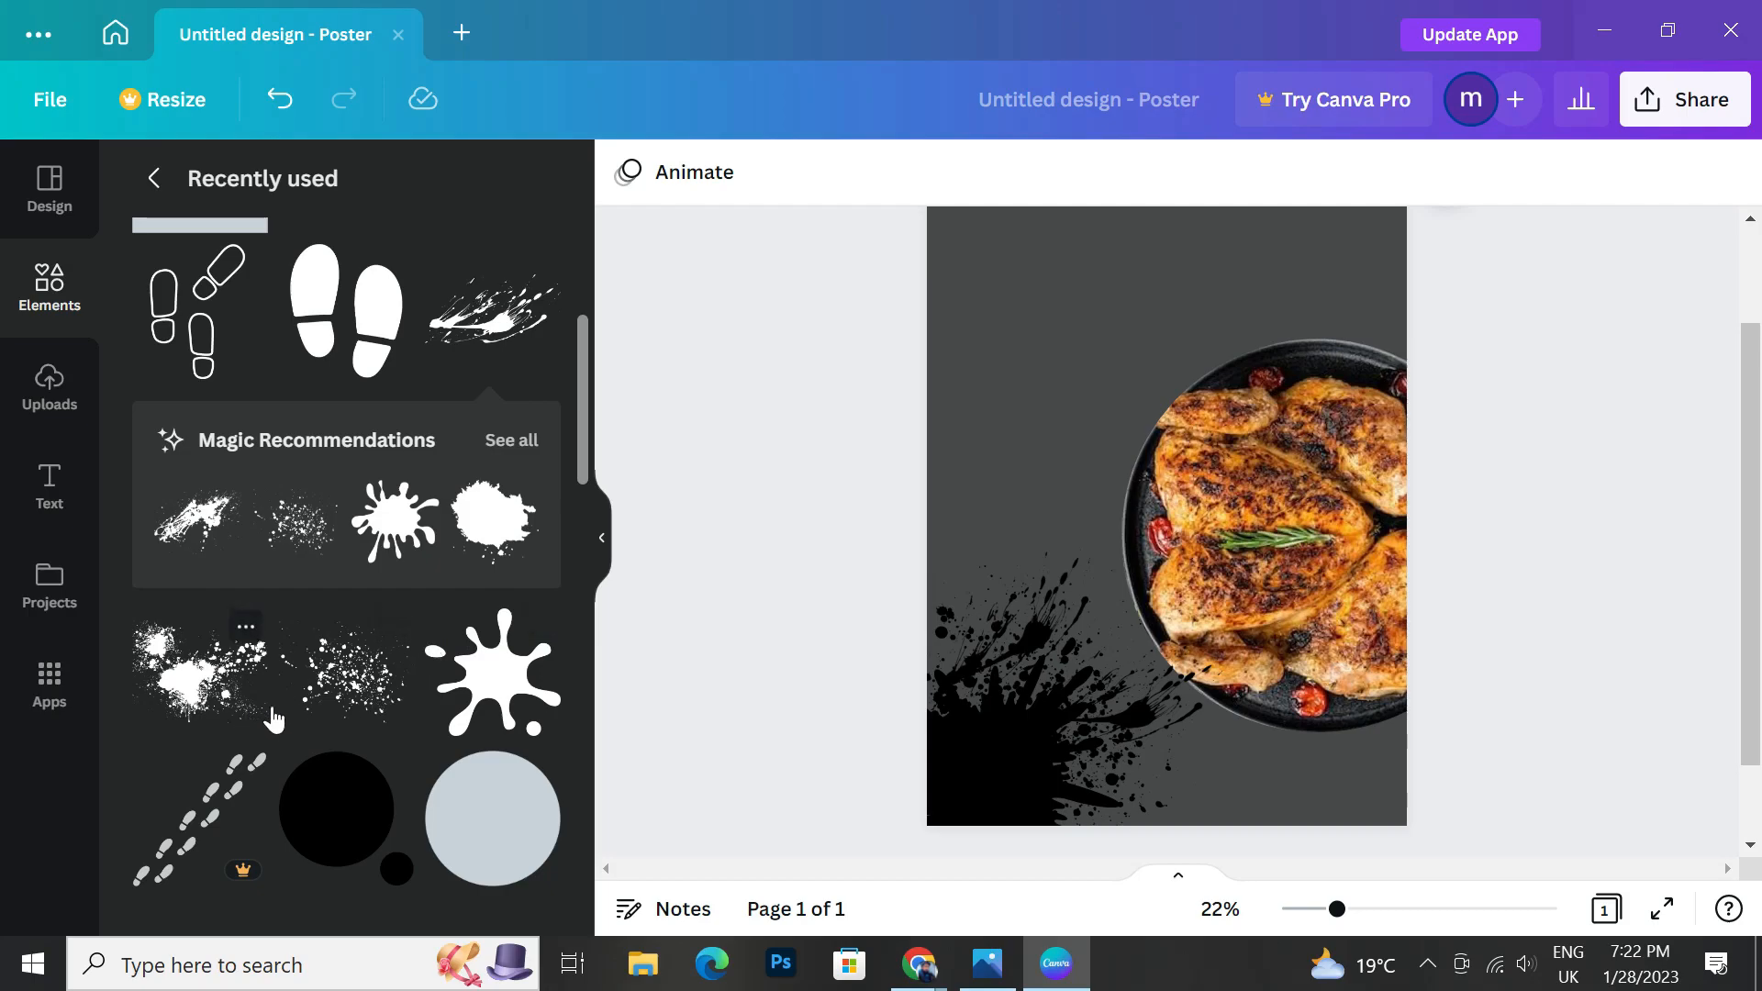
pyautogui.scroll(3, 419, 556)
pyautogui.scroll(-4, 223, 669)
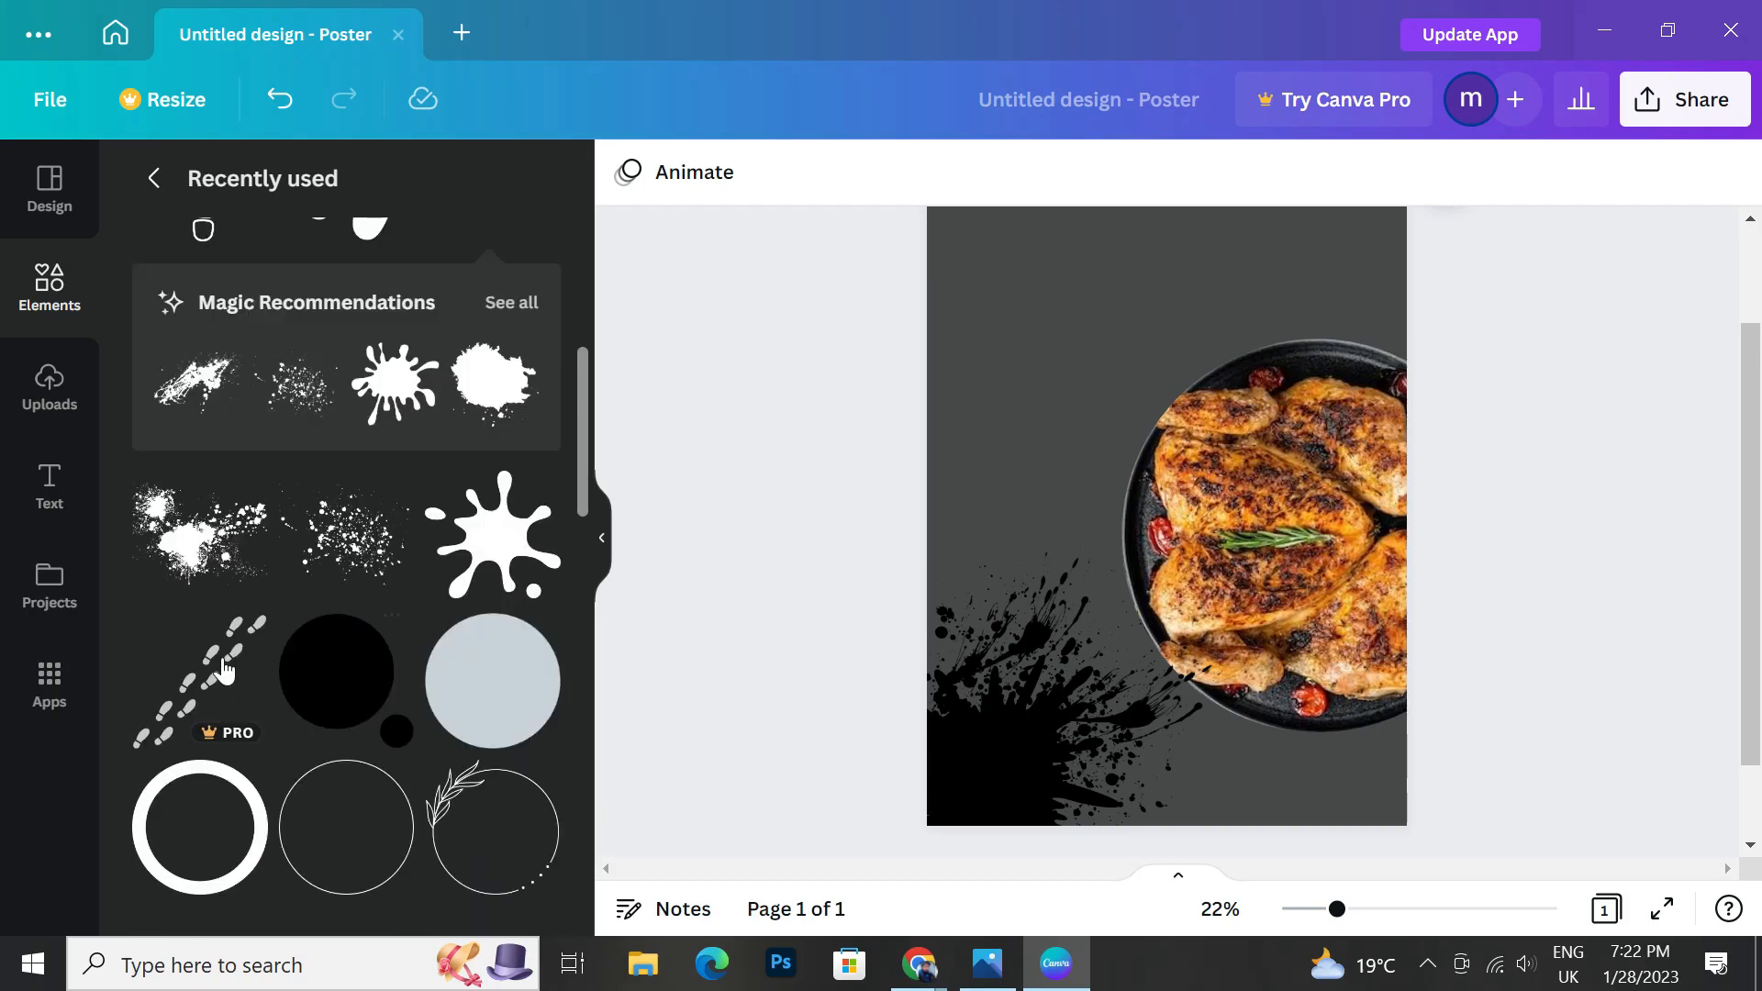
pyautogui.click(489, 383)
pyautogui.moveTo(1155, 461); pyautogui.dragTo(920, 355)
pyautogui.moveTo(1035, 467); pyautogui.dragTo(1022, 417)
# Layer an enlarged speckled splatter and the diagonal spray splatter over the splat in the upper-left corner.
pyautogui.scroll(-3, 1028, 430)
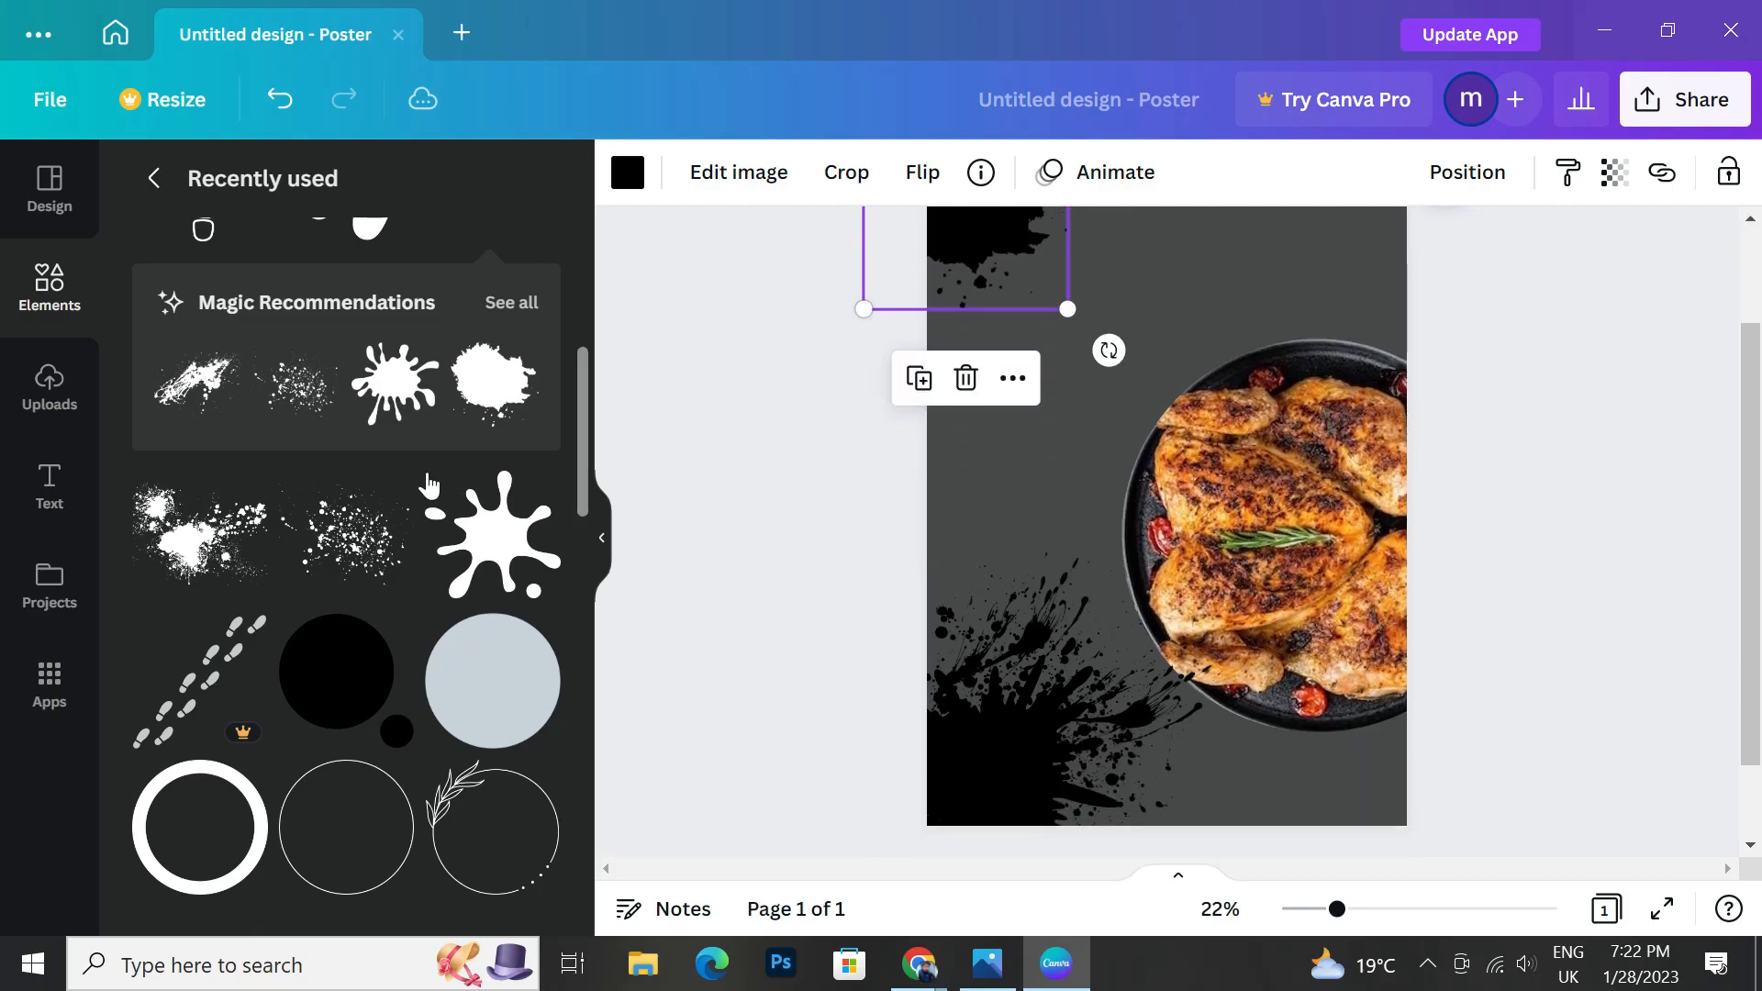
pyautogui.click(367, 514)
pyautogui.moveTo(1237, 438); pyautogui.dragTo(1056, 217)
pyautogui.scroll(2, 404, 692)
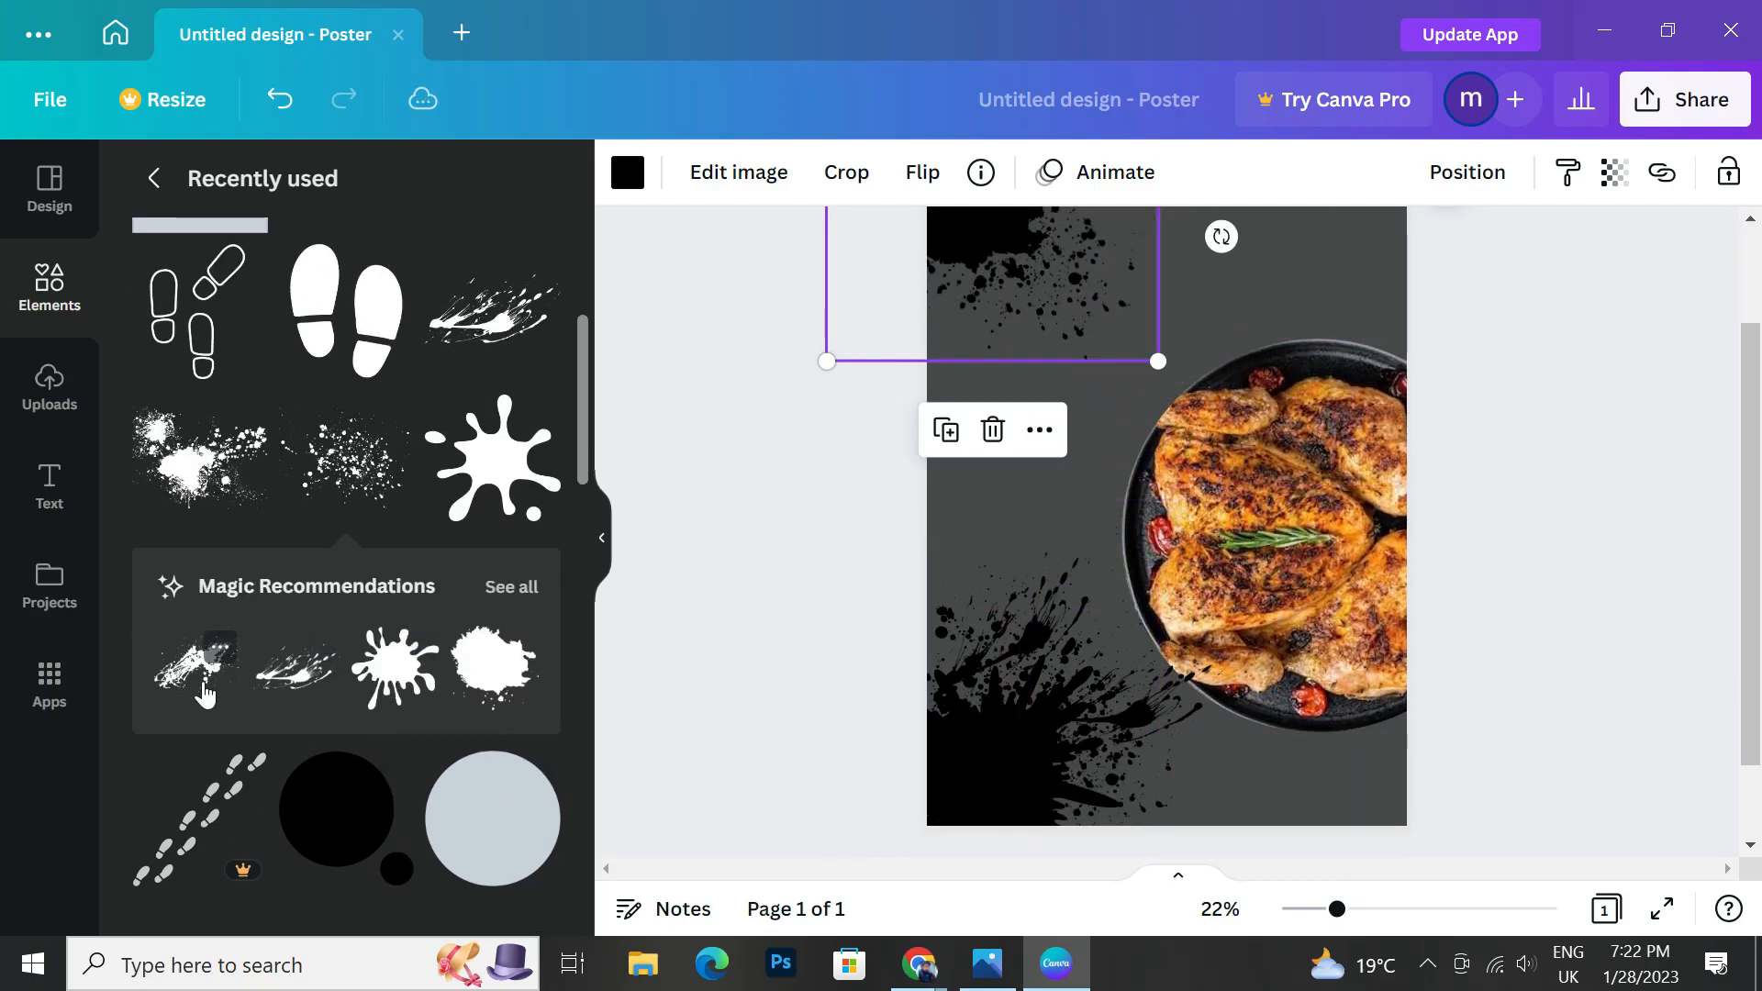
pyautogui.click(189, 672)
pyautogui.moveTo(1101, 476); pyautogui.dragTo(946, 327)
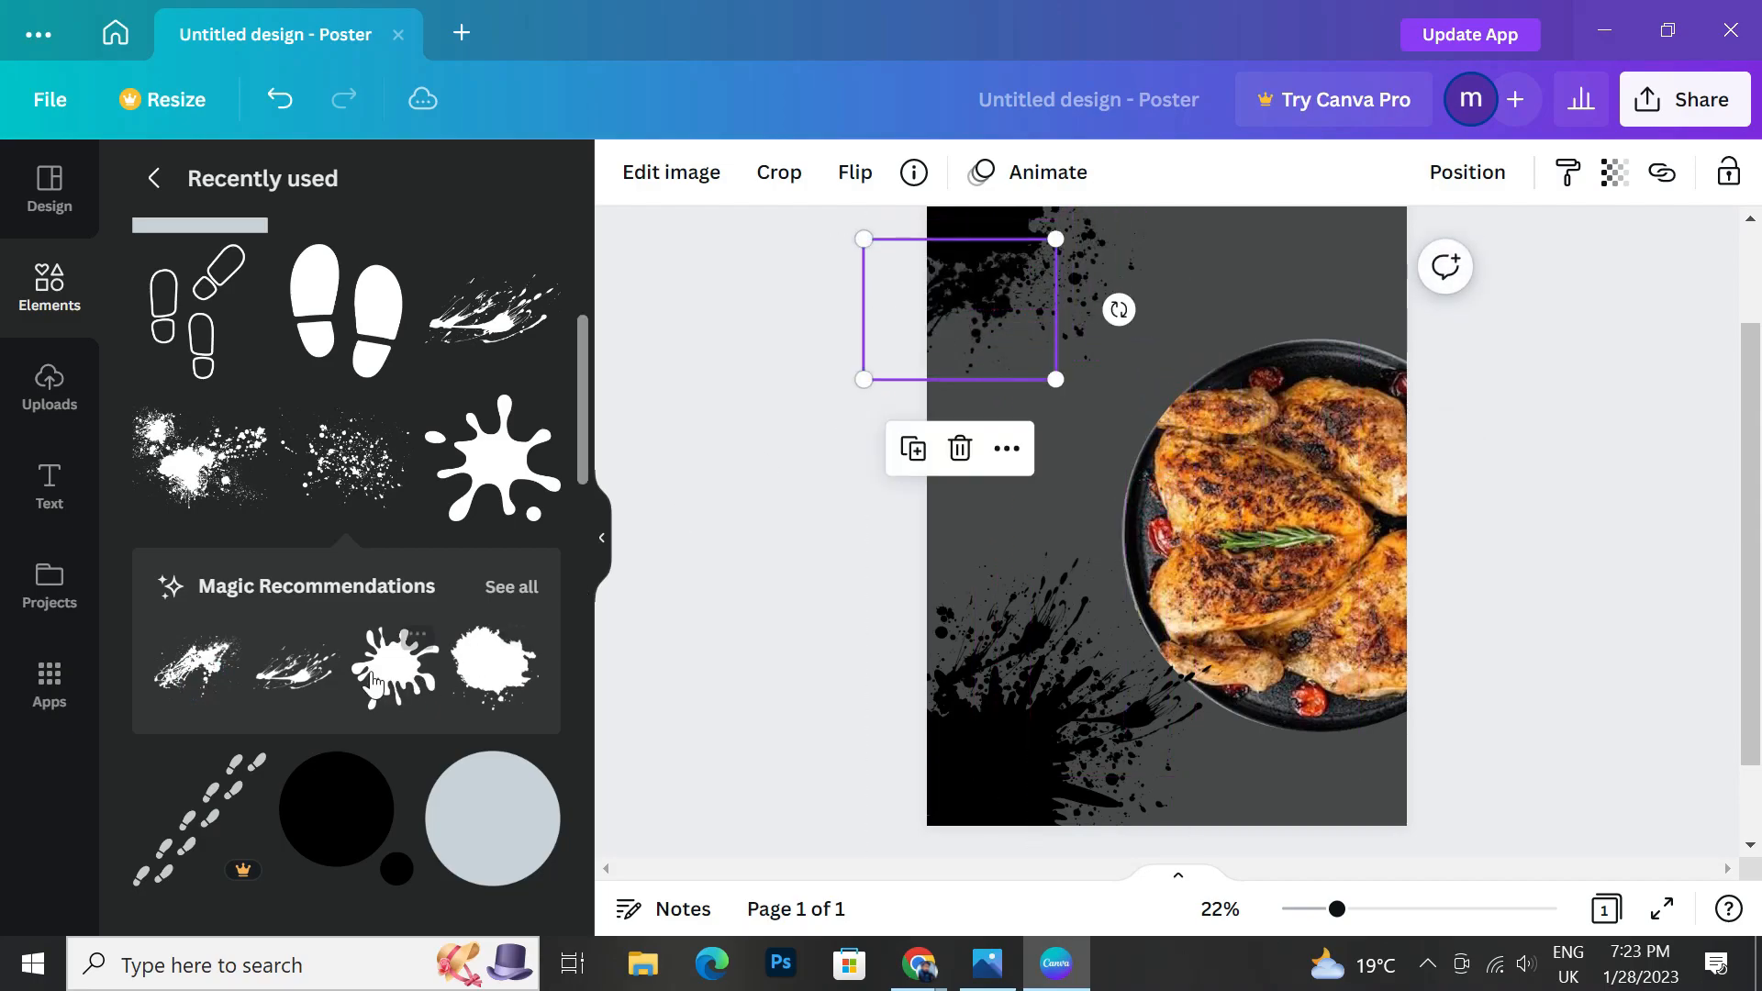
# Add the splatter with scattered blots and place it at the poster's top edge, beside the upper-left splat.
pyautogui.scroll(2, 222, 585)
pyautogui.click(206, 595)
pyautogui.moveTo(1224, 470); pyautogui.dragTo(1170, 196)
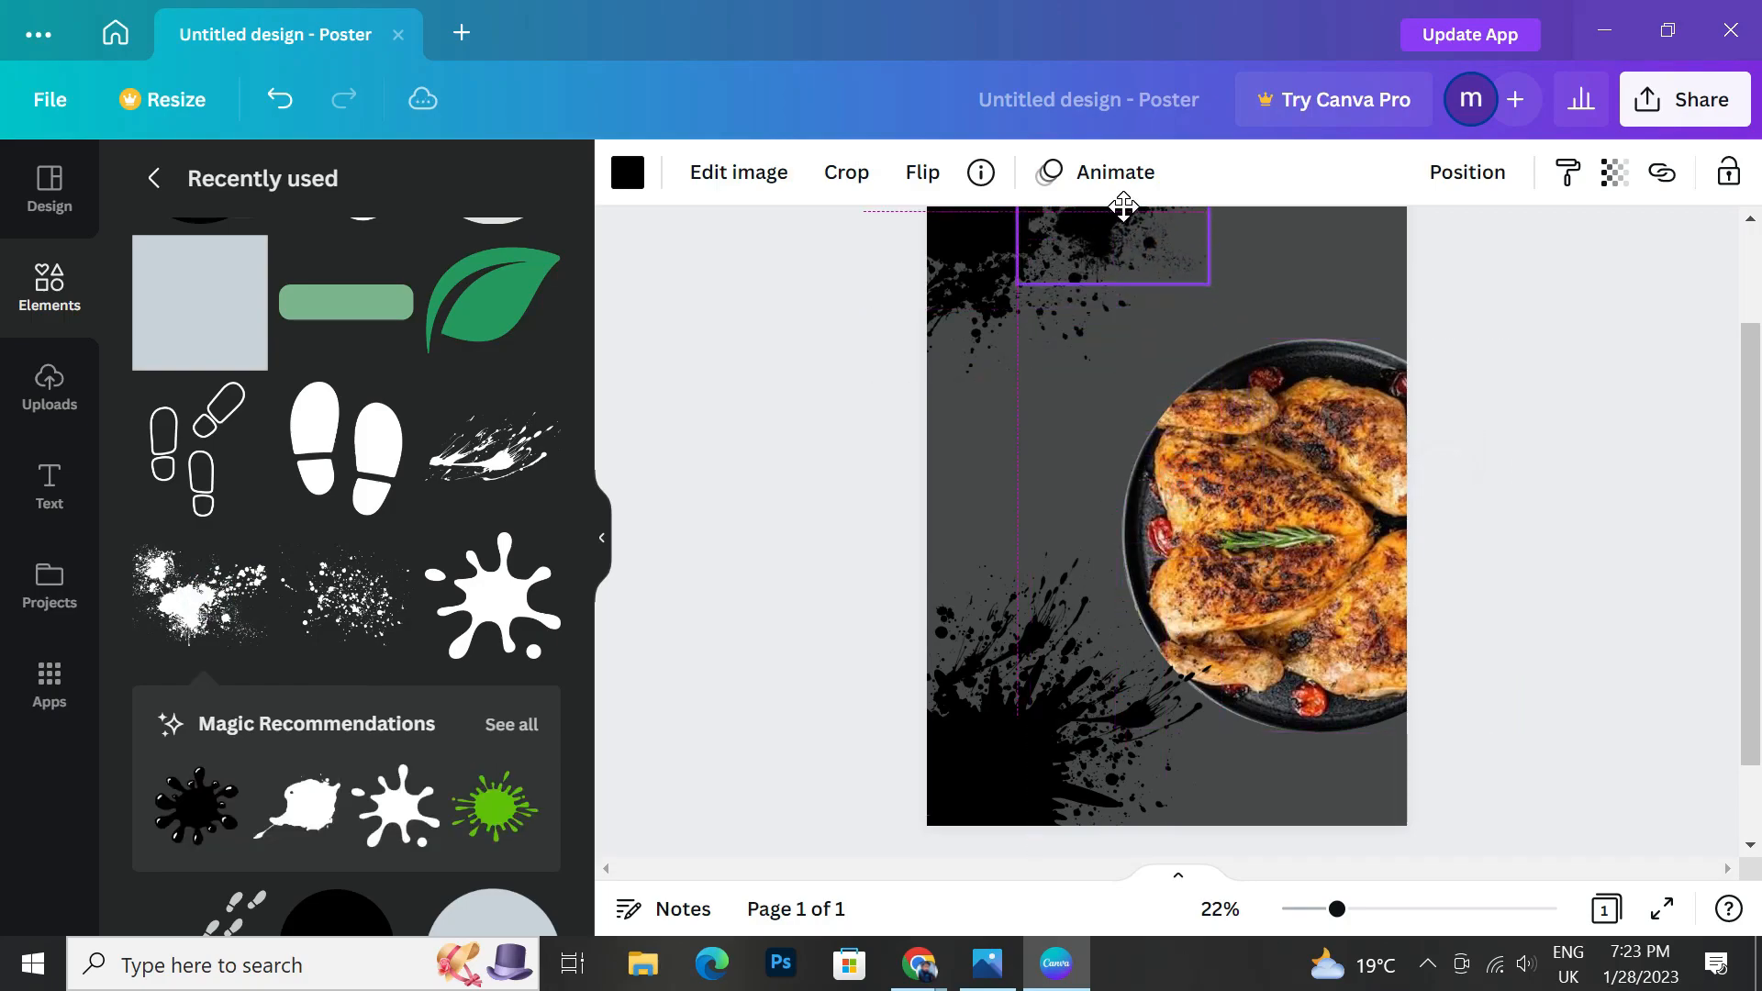
# Add a streaked splatter, rotate it clockwise and place it along the lower edge of the upper-left splatter cluster.
pyautogui.click(461, 487)
pyautogui.moveTo(1168, 594); pyautogui.dragTo(1027, 618)
pyautogui.moveTo(1097, 488); pyautogui.dragTo(989, 354)
# Add another streaked splatter, rotate it clockwise and position it at the lower-right side of the upper-left cluster.
pyautogui.click(493, 464)
pyautogui.moveTo(1190, 437); pyautogui.dragTo(1206, 261)
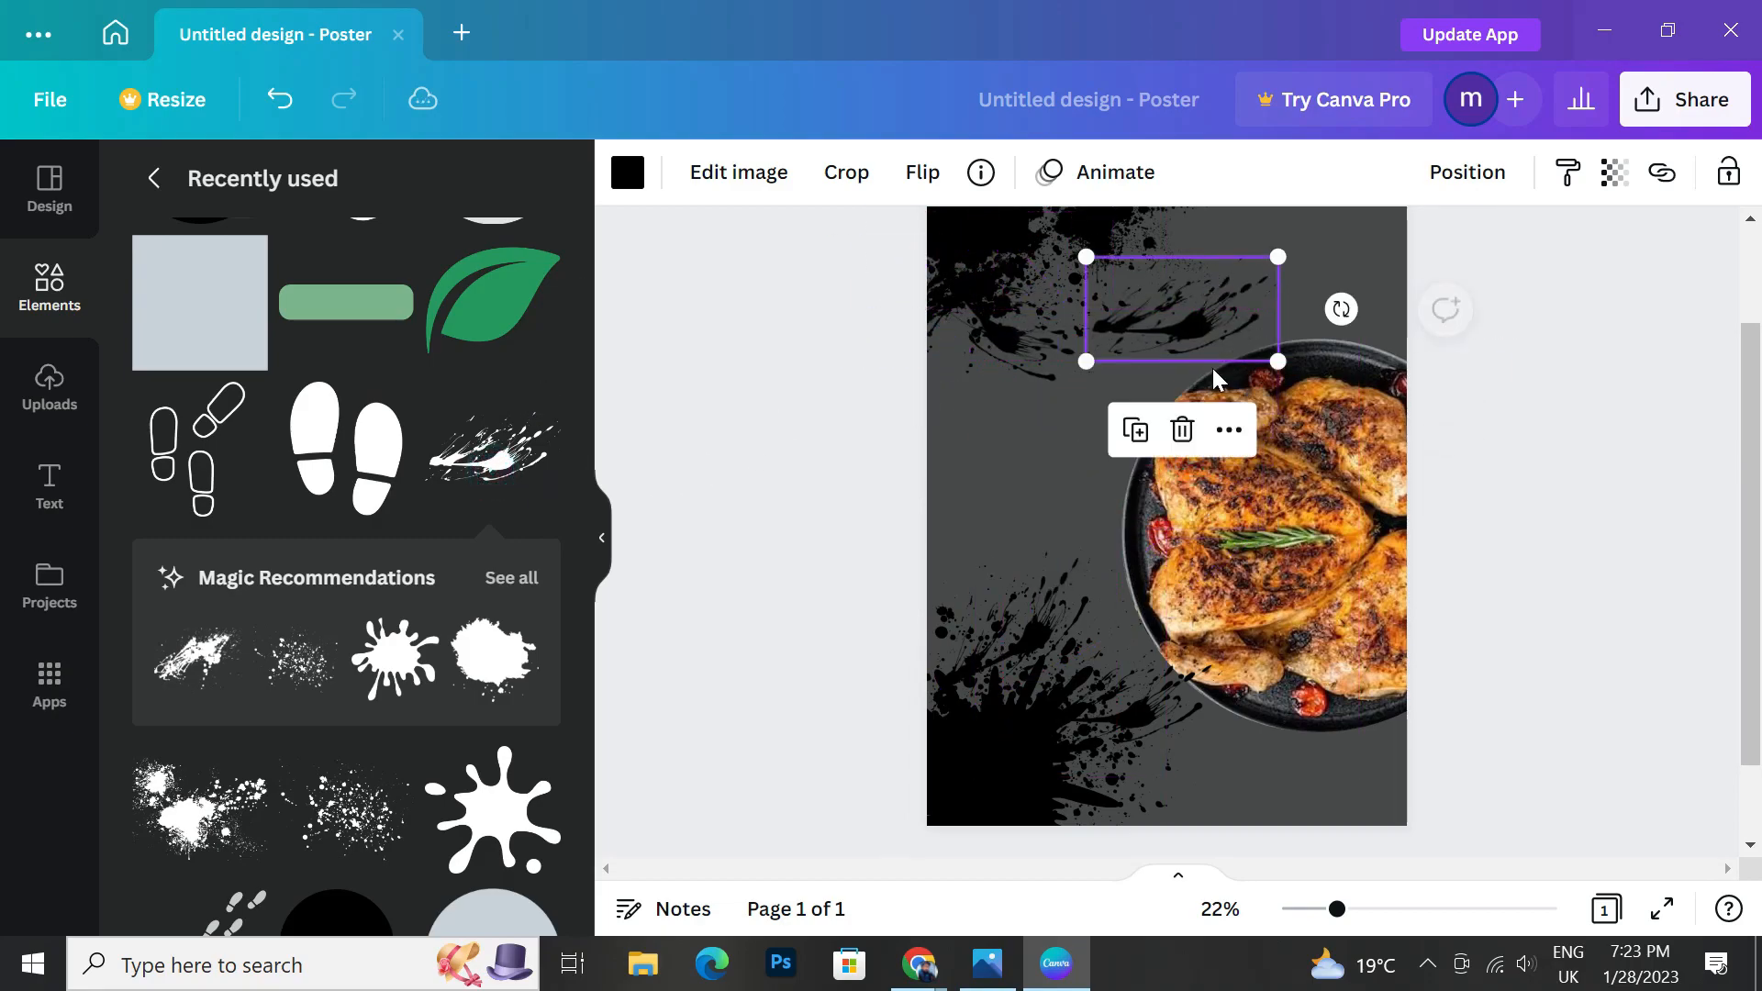
pyautogui.moveTo(1340, 310); pyautogui.dragTo(1251, 404)
pyautogui.moveTo(1211, 333); pyautogui.dragTo(1164, 299)
pyautogui.scroll(2, 747, 528)
pyautogui.click(752, 528)
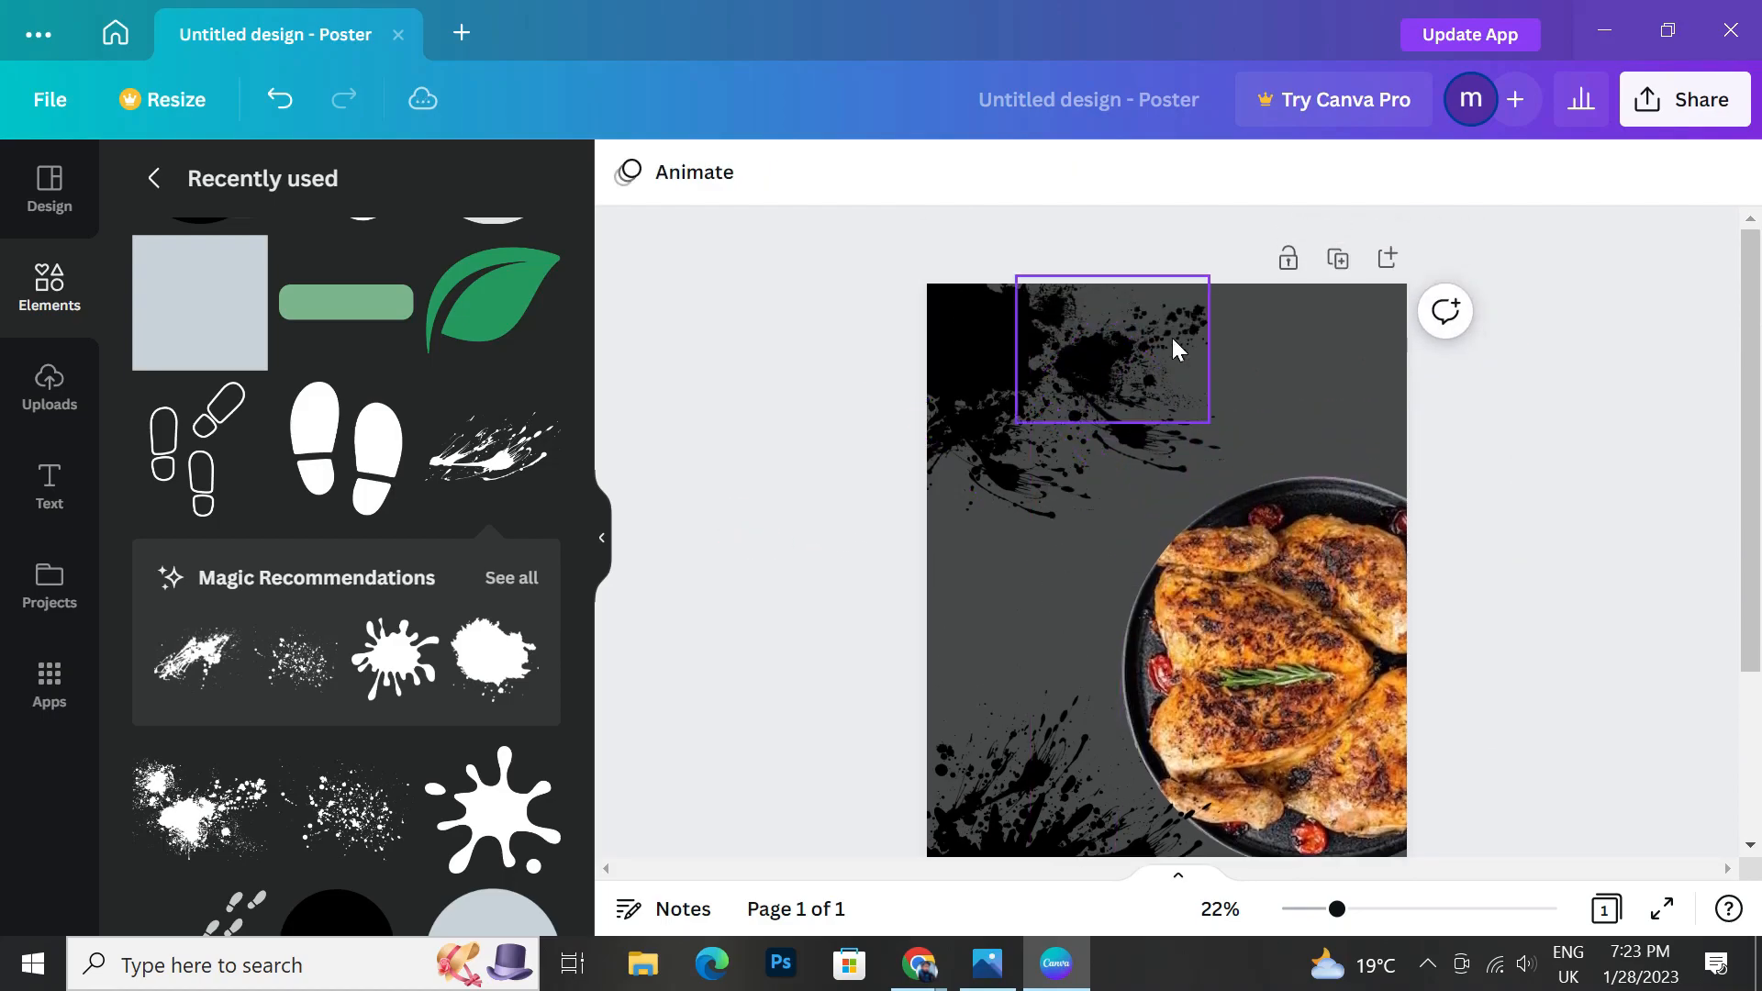
# Reposition the overlapping splatters in the poster's upper-left corner so they blend into one cluster.
pyautogui.click(982, 333)
pyautogui.moveTo(982, 333); pyautogui.dragTo(1033, 282)
pyautogui.click(1101, 401)
pyautogui.click(807, 468)
pyautogui.click(1116, 396)
pyautogui.click(669, 527)
pyautogui.scroll(-2, 963, 541)
pyautogui.scroll(2, 1112, 718)
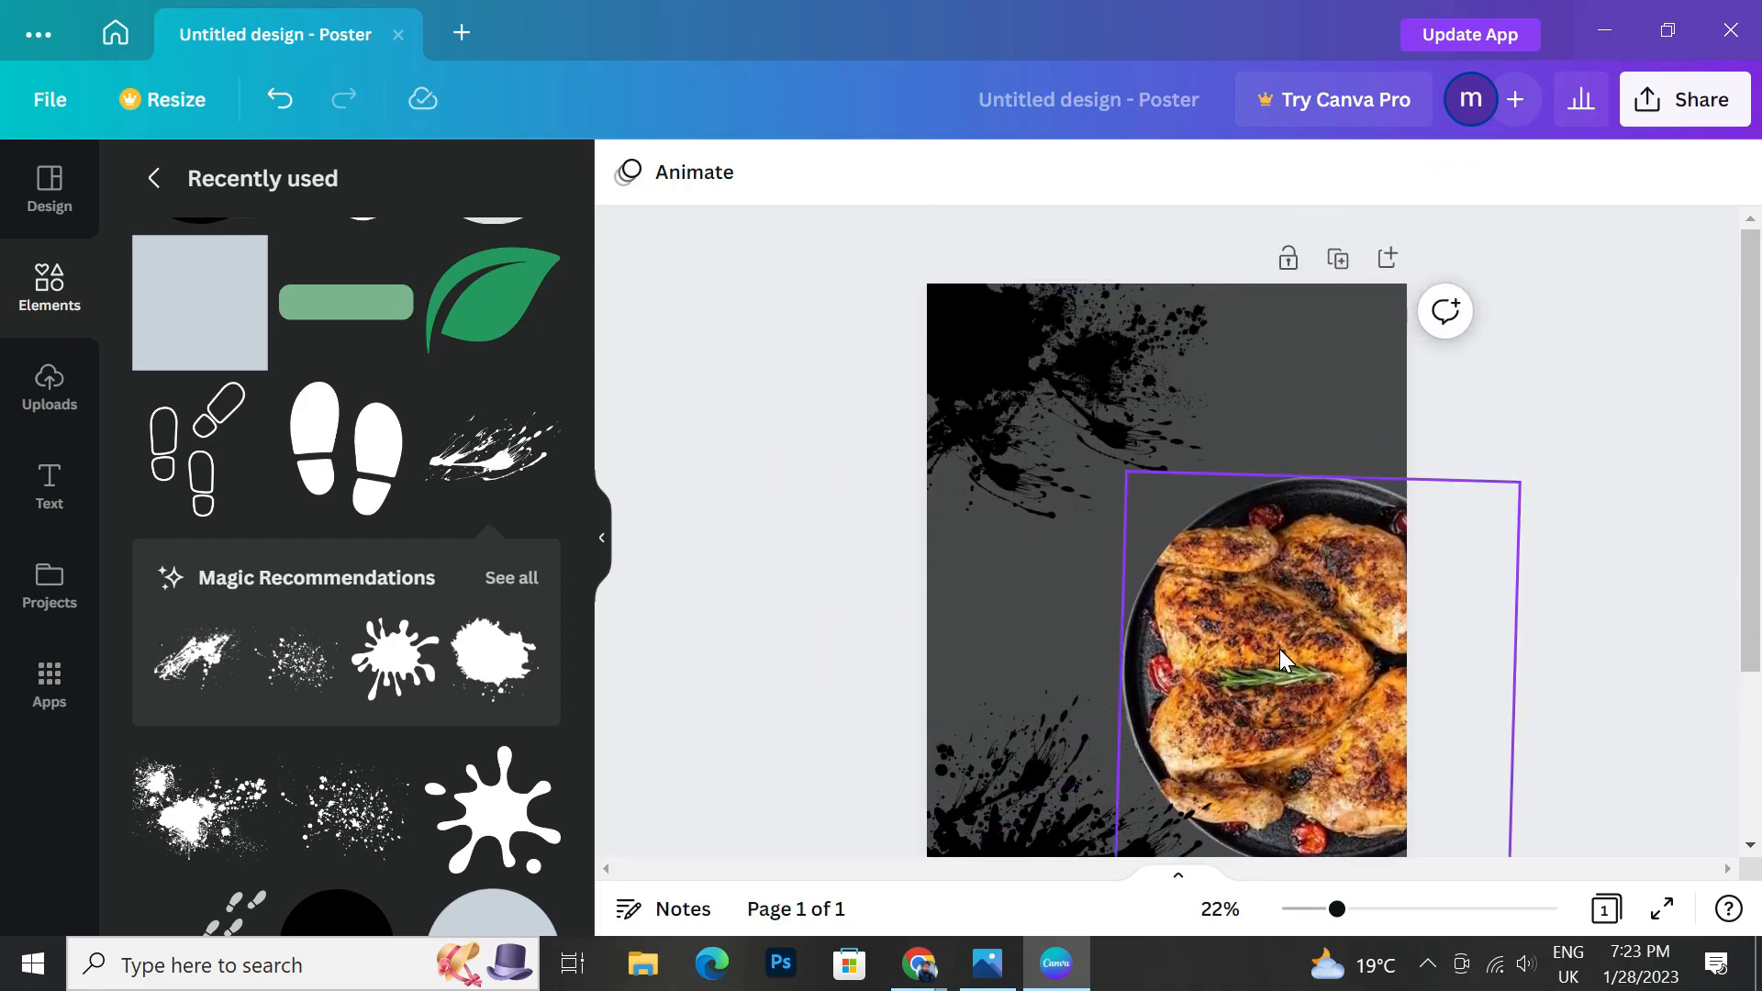
pyautogui.scroll(-2, 1220, 624)
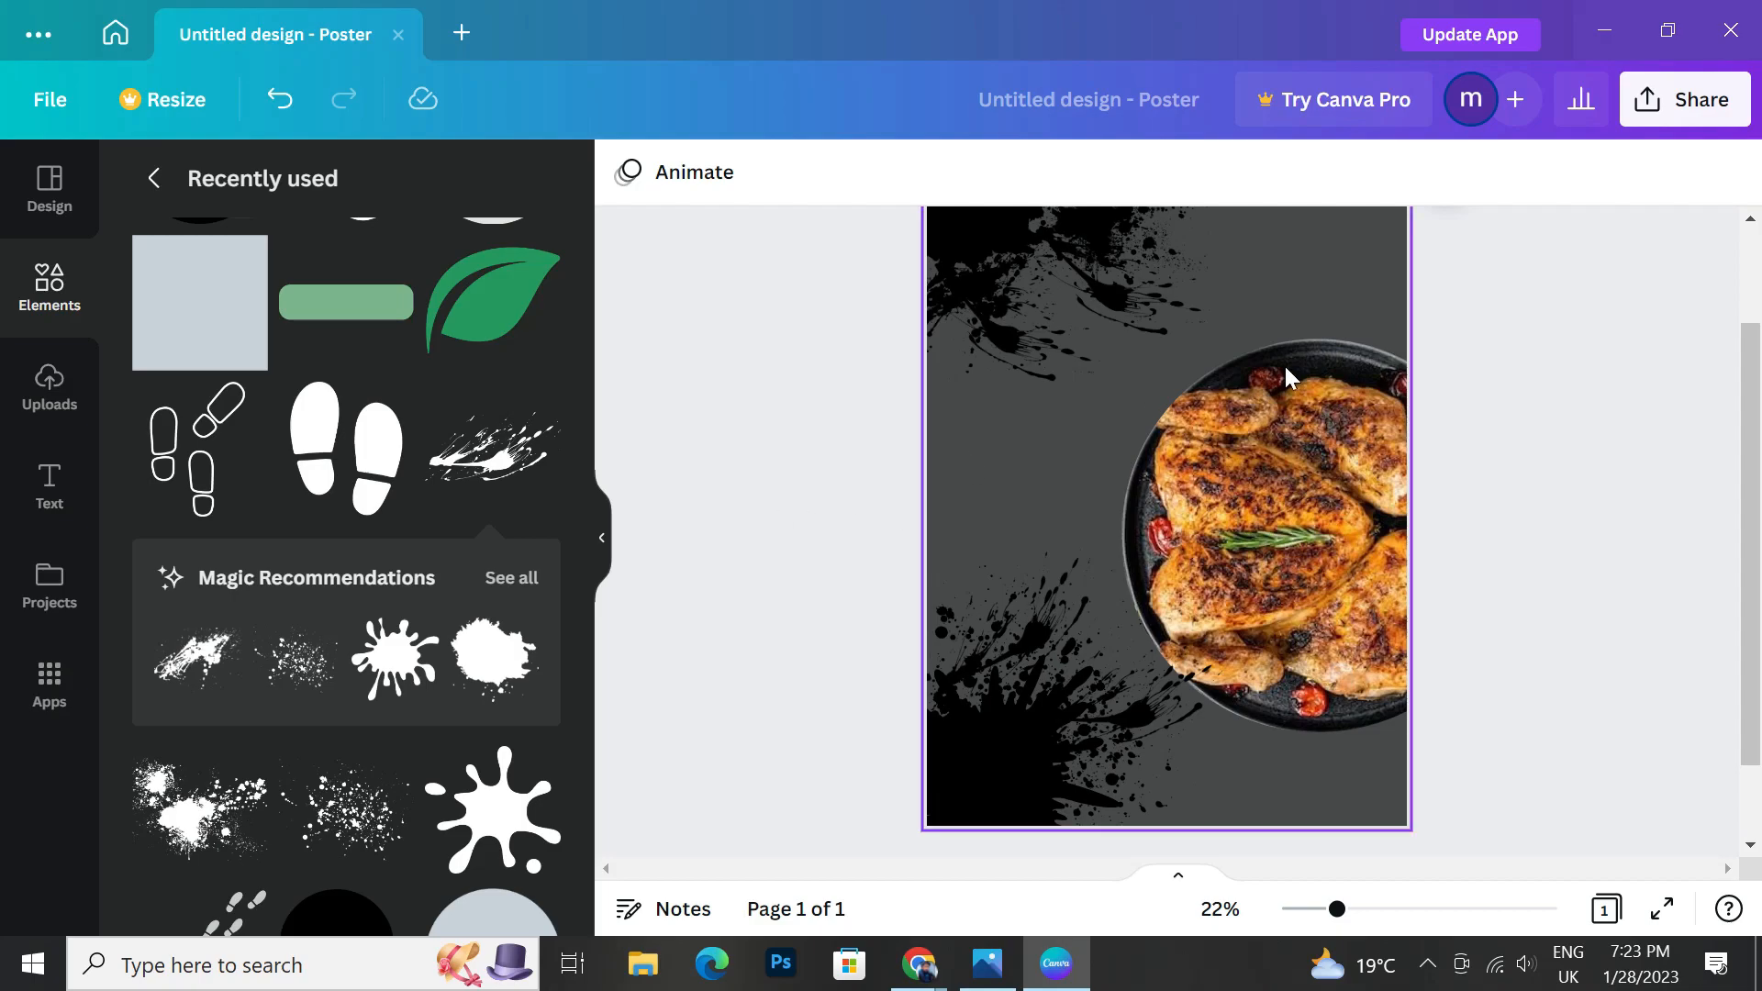
pyautogui.scroll(2, 873, 558)
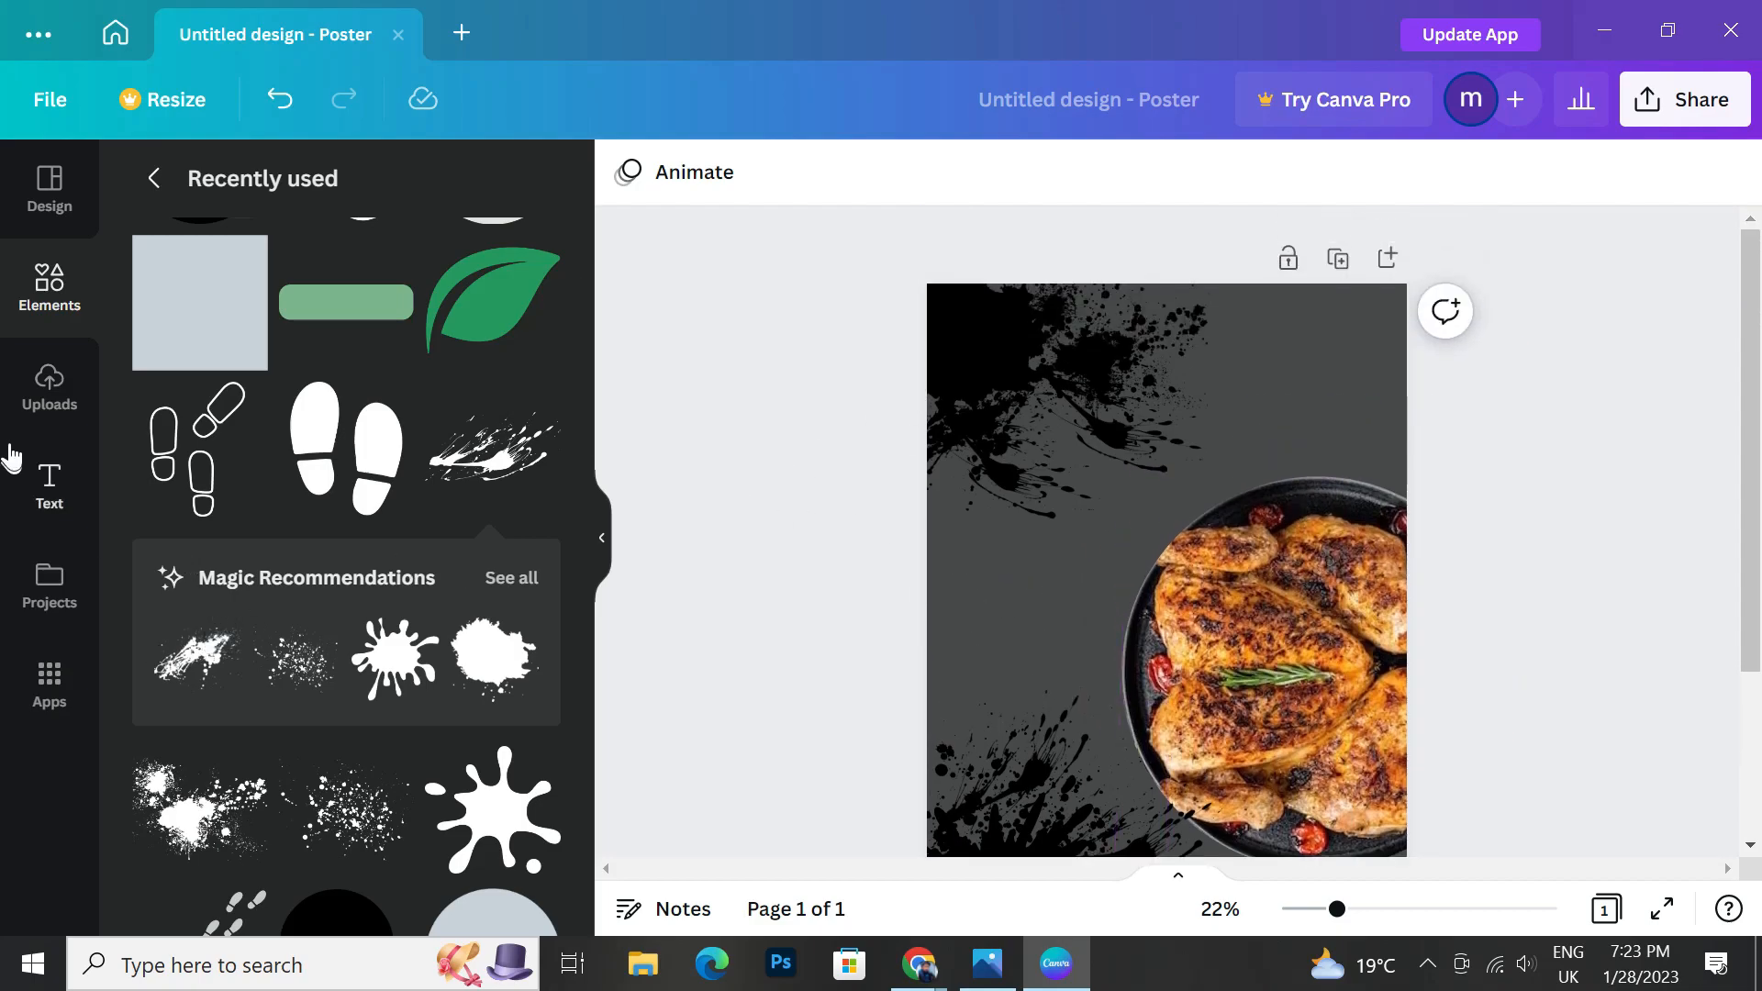
# Add the uploaded white brush stroke image to the poster and rotate it by 3°.
pyautogui.click(49, 386)
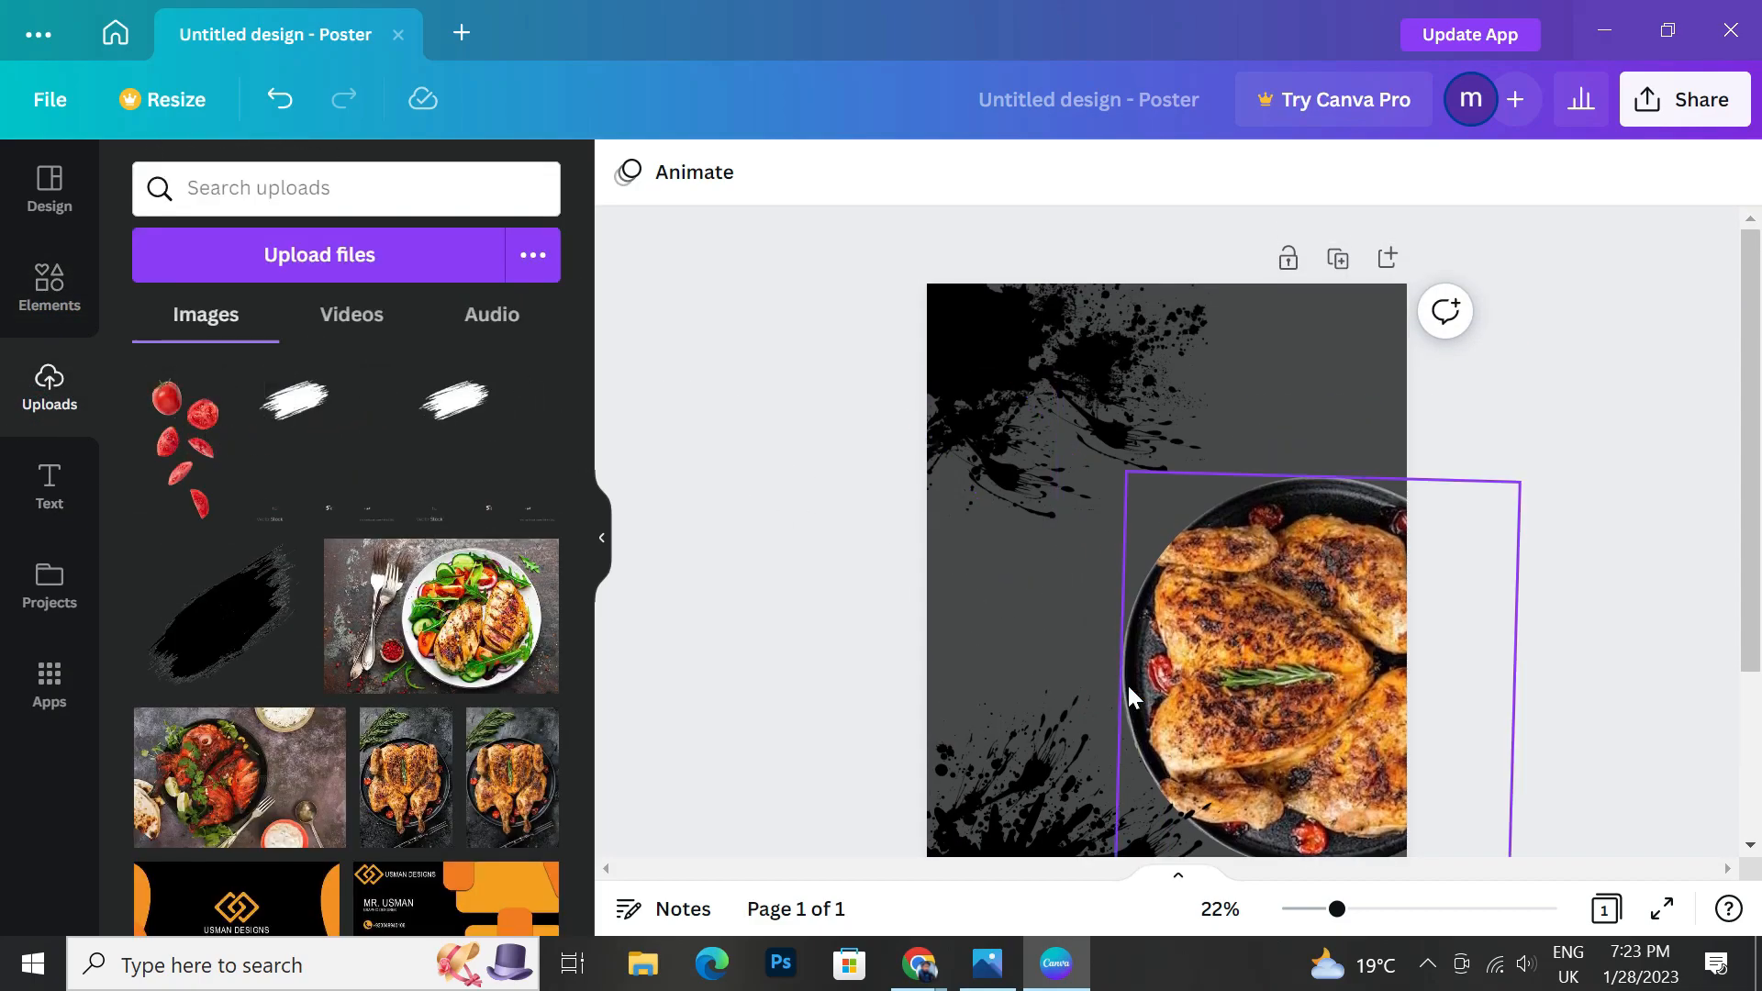
pyautogui.scroll(-5, 440, 458)
pyautogui.scroll(5, 302, 457)
pyautogui.click(285, 453)
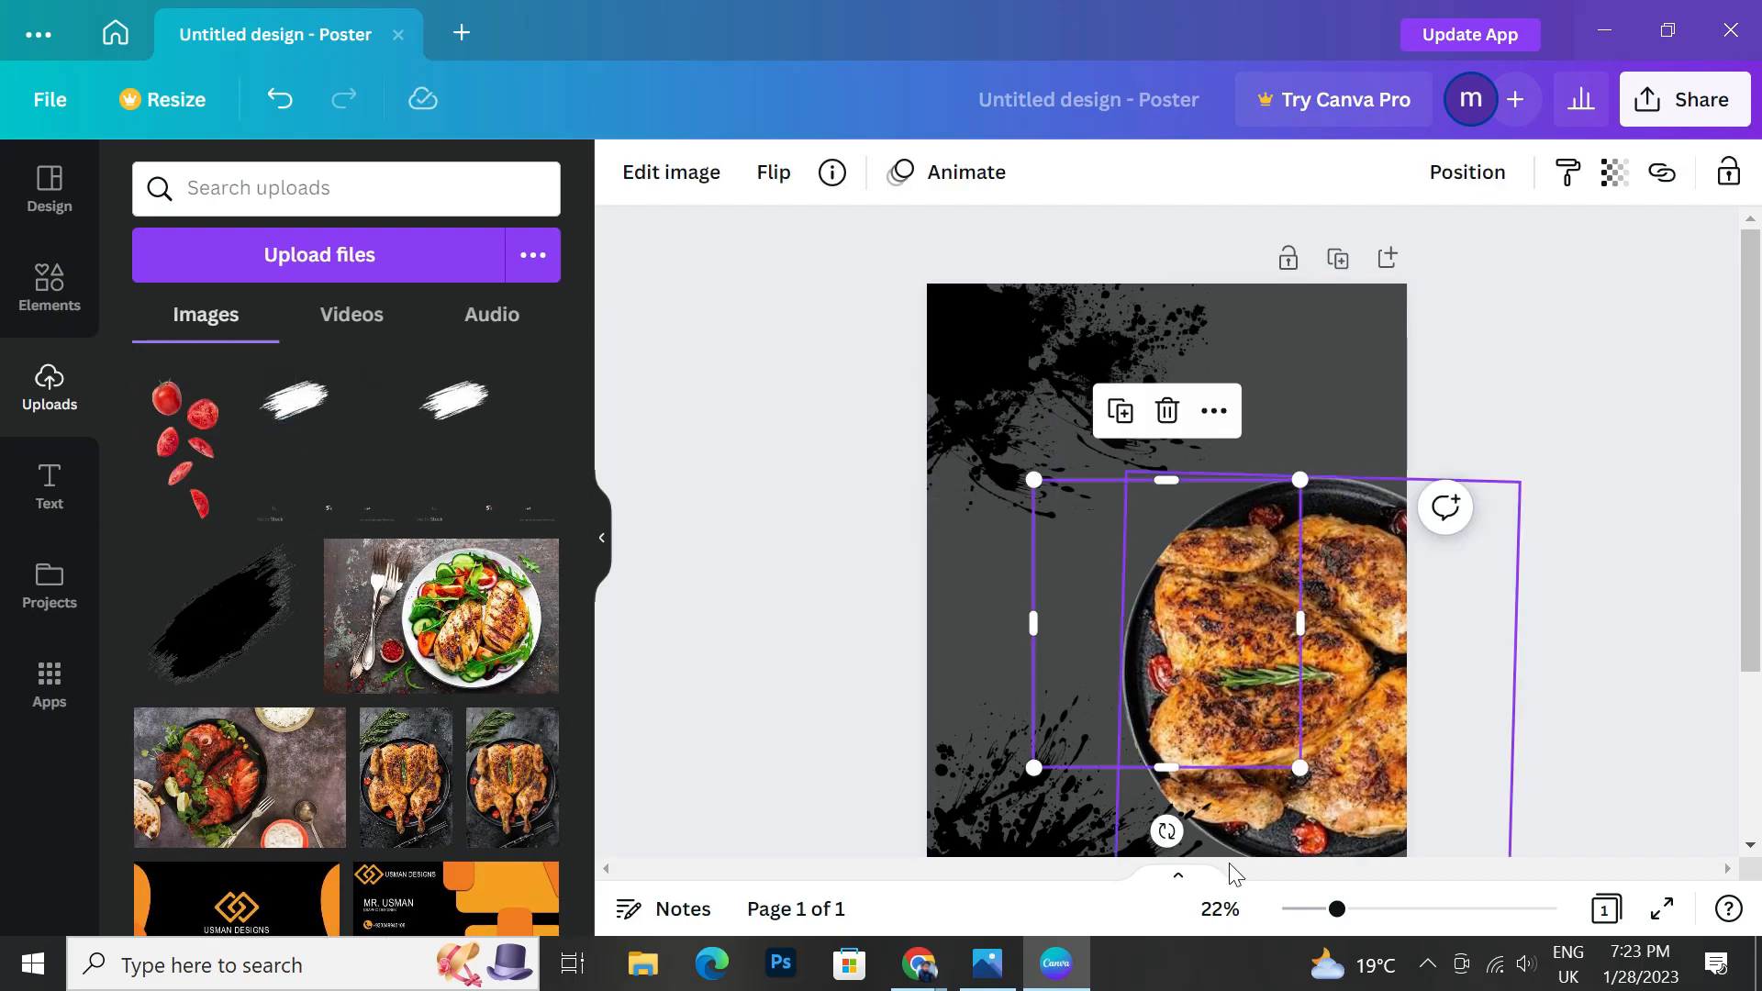
pyautogui.moveTo(1167, 832)
pyautogui.mouseDown()
pyautogui.moveTo(1105, 822)
pyautogui.moveTo(1155, 830)
pyautogui.mouseUp()
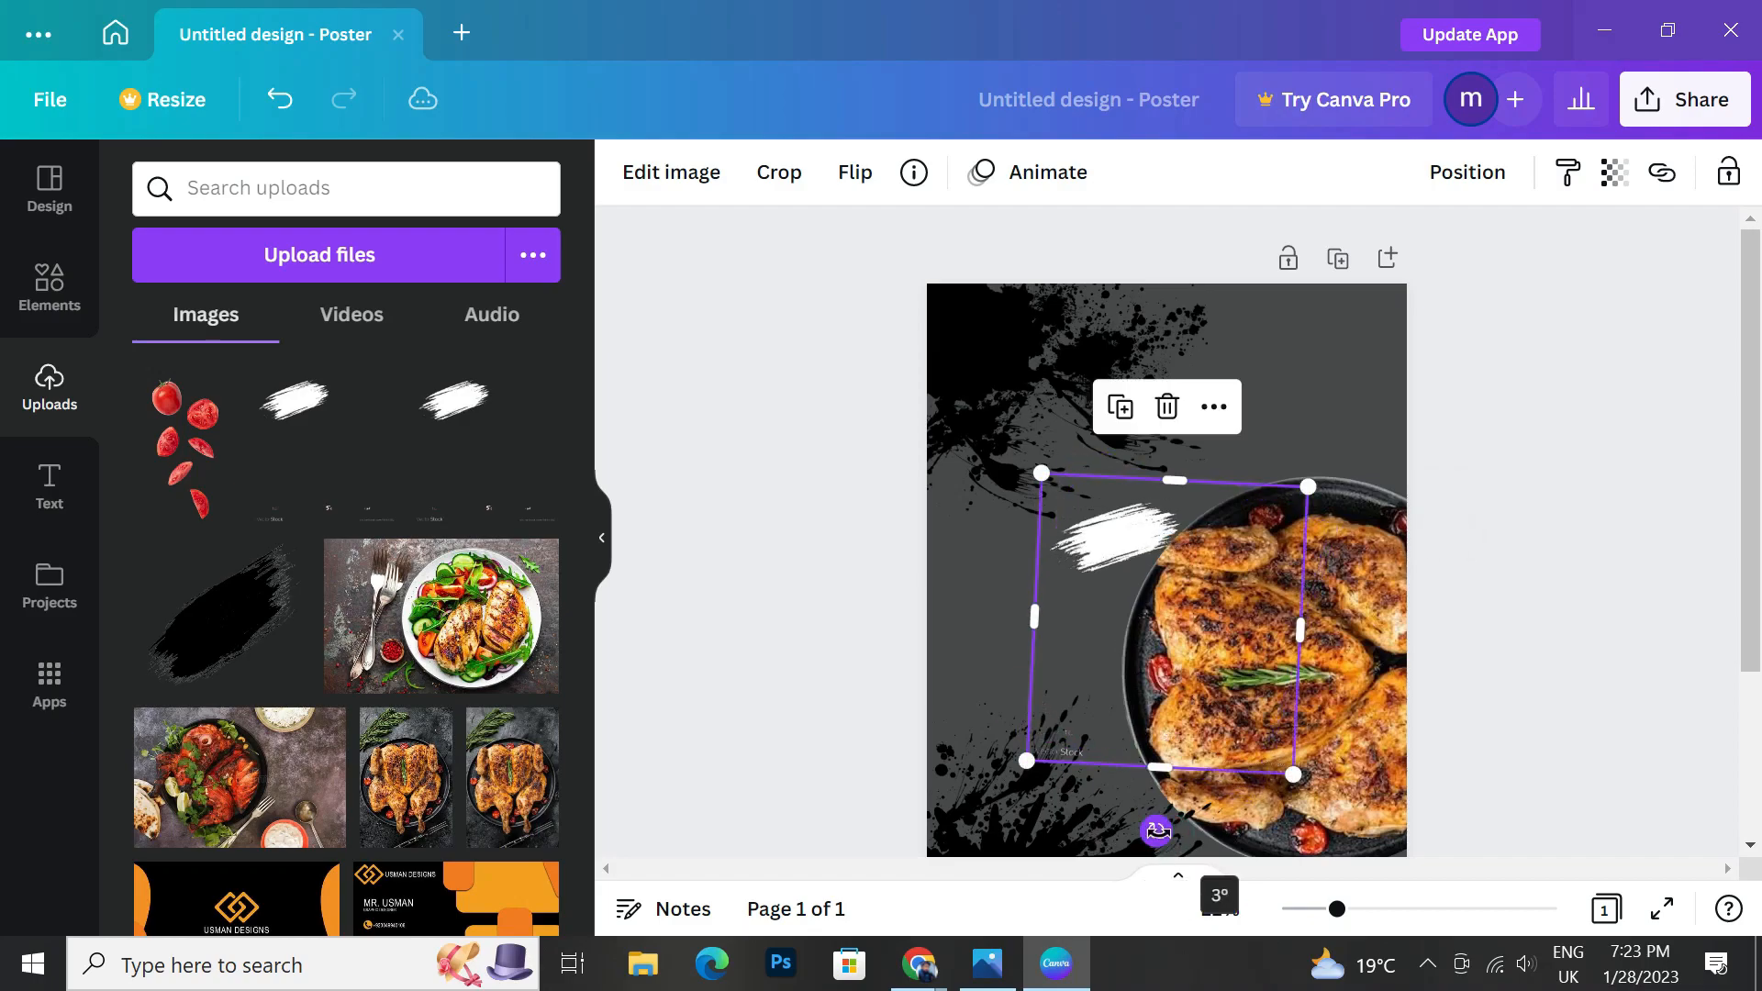
# Enlarge the white brush stroke and position it beside the chicken plate, between the two splatter clusters.
pyautogui.moveTo(1440, 818); pyautogui.dragTo(1447, 823)
pyautogui.moveTo(1236, 725); pyautogui.dragTo(1141, 752)
pyautogui.moveTo(951, 509); pyautogui.dragTo(905, 455)
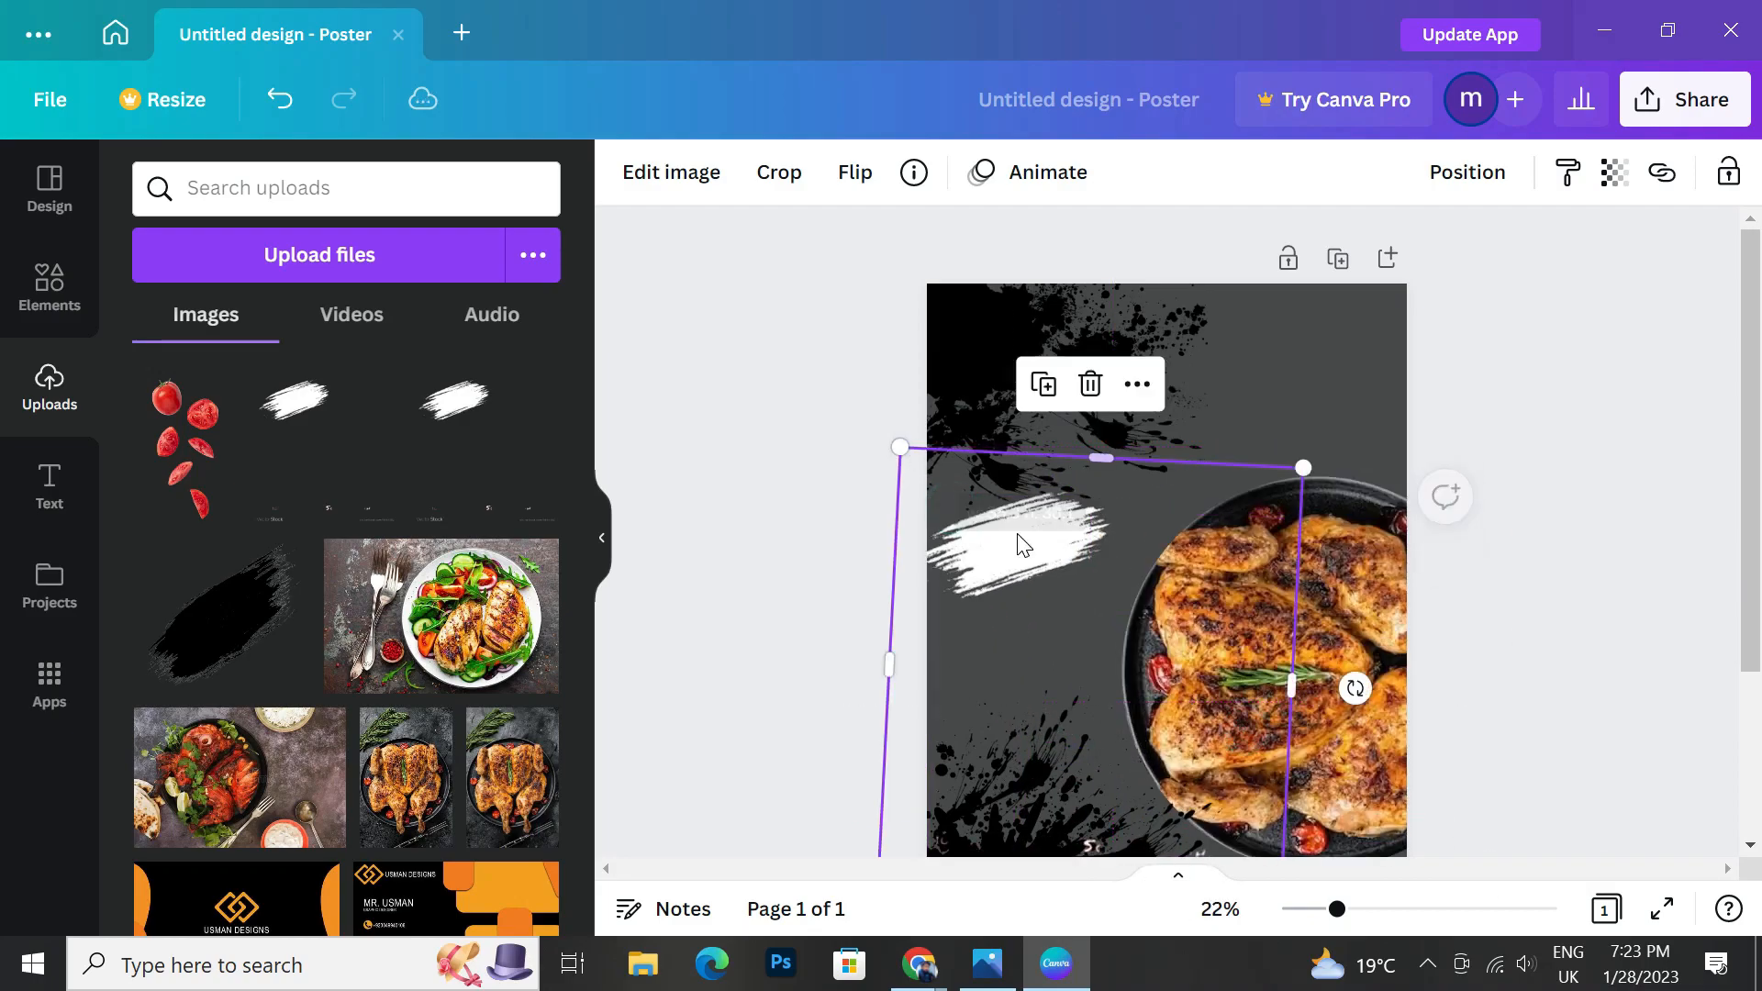
pyautogui.moveTo(1044, 556)
pyautogui.mouseDown()
pyautogui.moveTo(1077, 637)
pyautogui.moveTo(1062, 620)
pyautogui.mouseUp()
pyautogui.moveTo(924, 520); pyautogui.dragTo(896, 487)
pyautogui.moveTo(987, 589); pyautogui.dragTo(1008, 590)
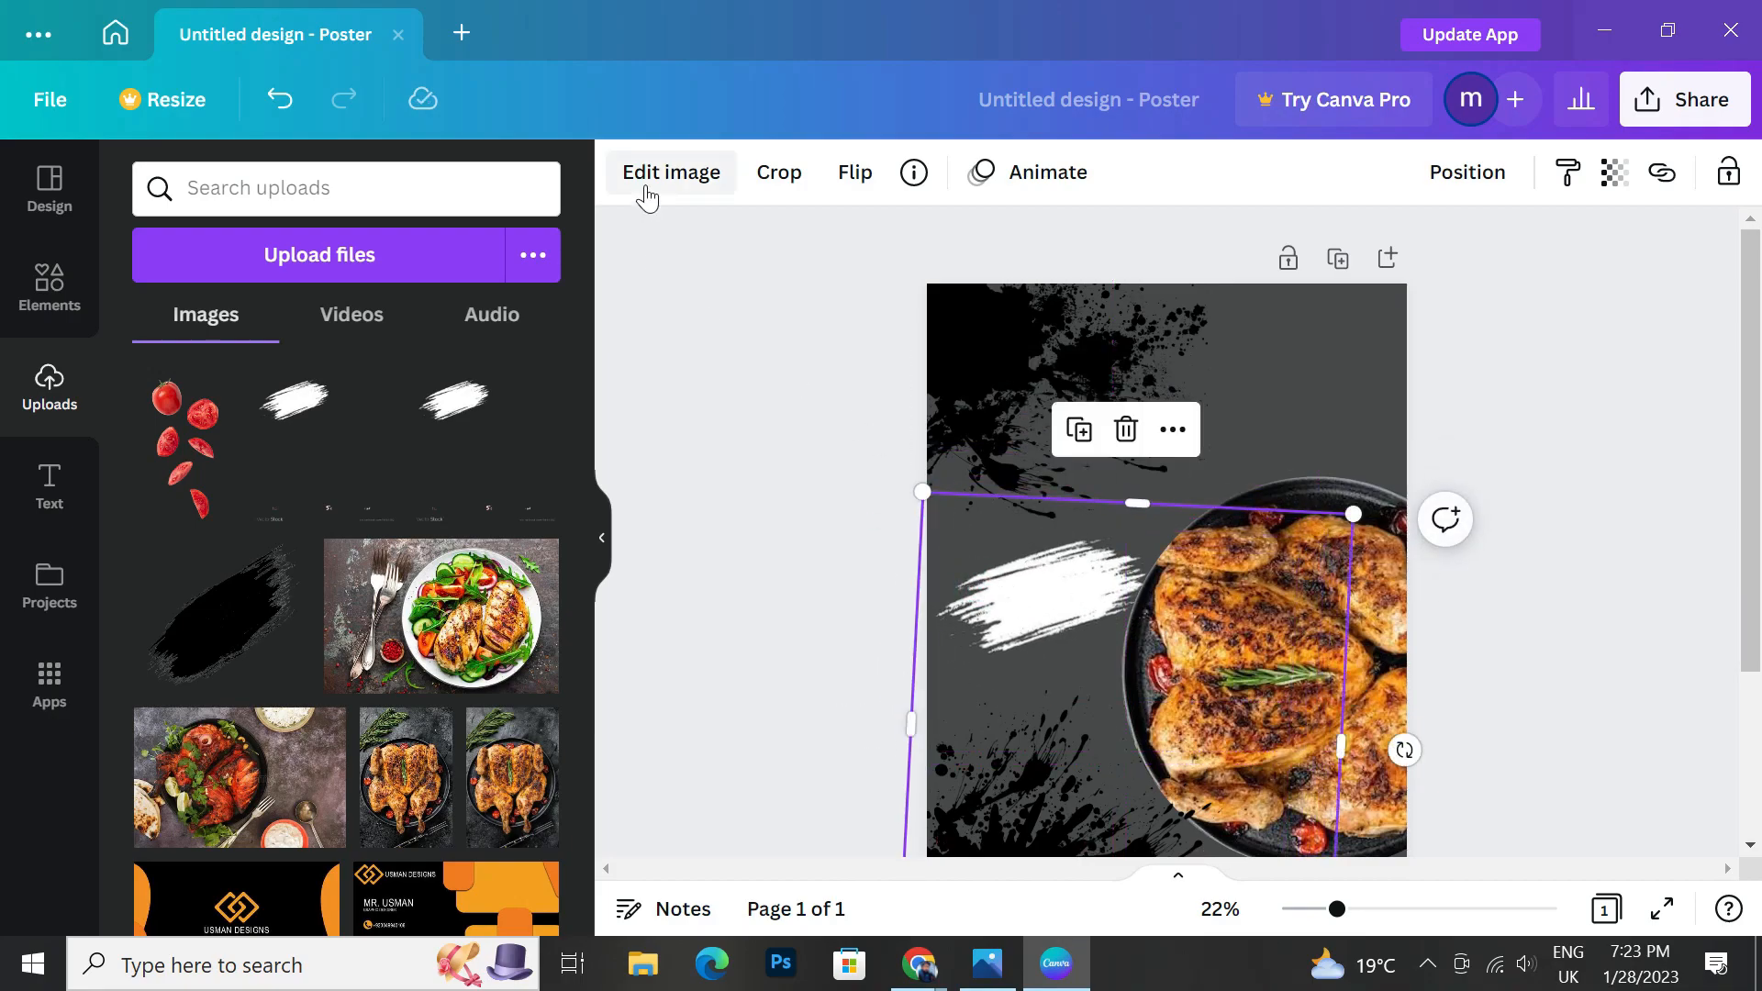
# Increase one of the image adjustments on the white brush stroke, and deselect the stroke.
pyautogui.click(642, 181)
pyautogui.moveTo(346, 787); pyautogui.dragTo(558, 781)
pyautogui.click(747, 554)
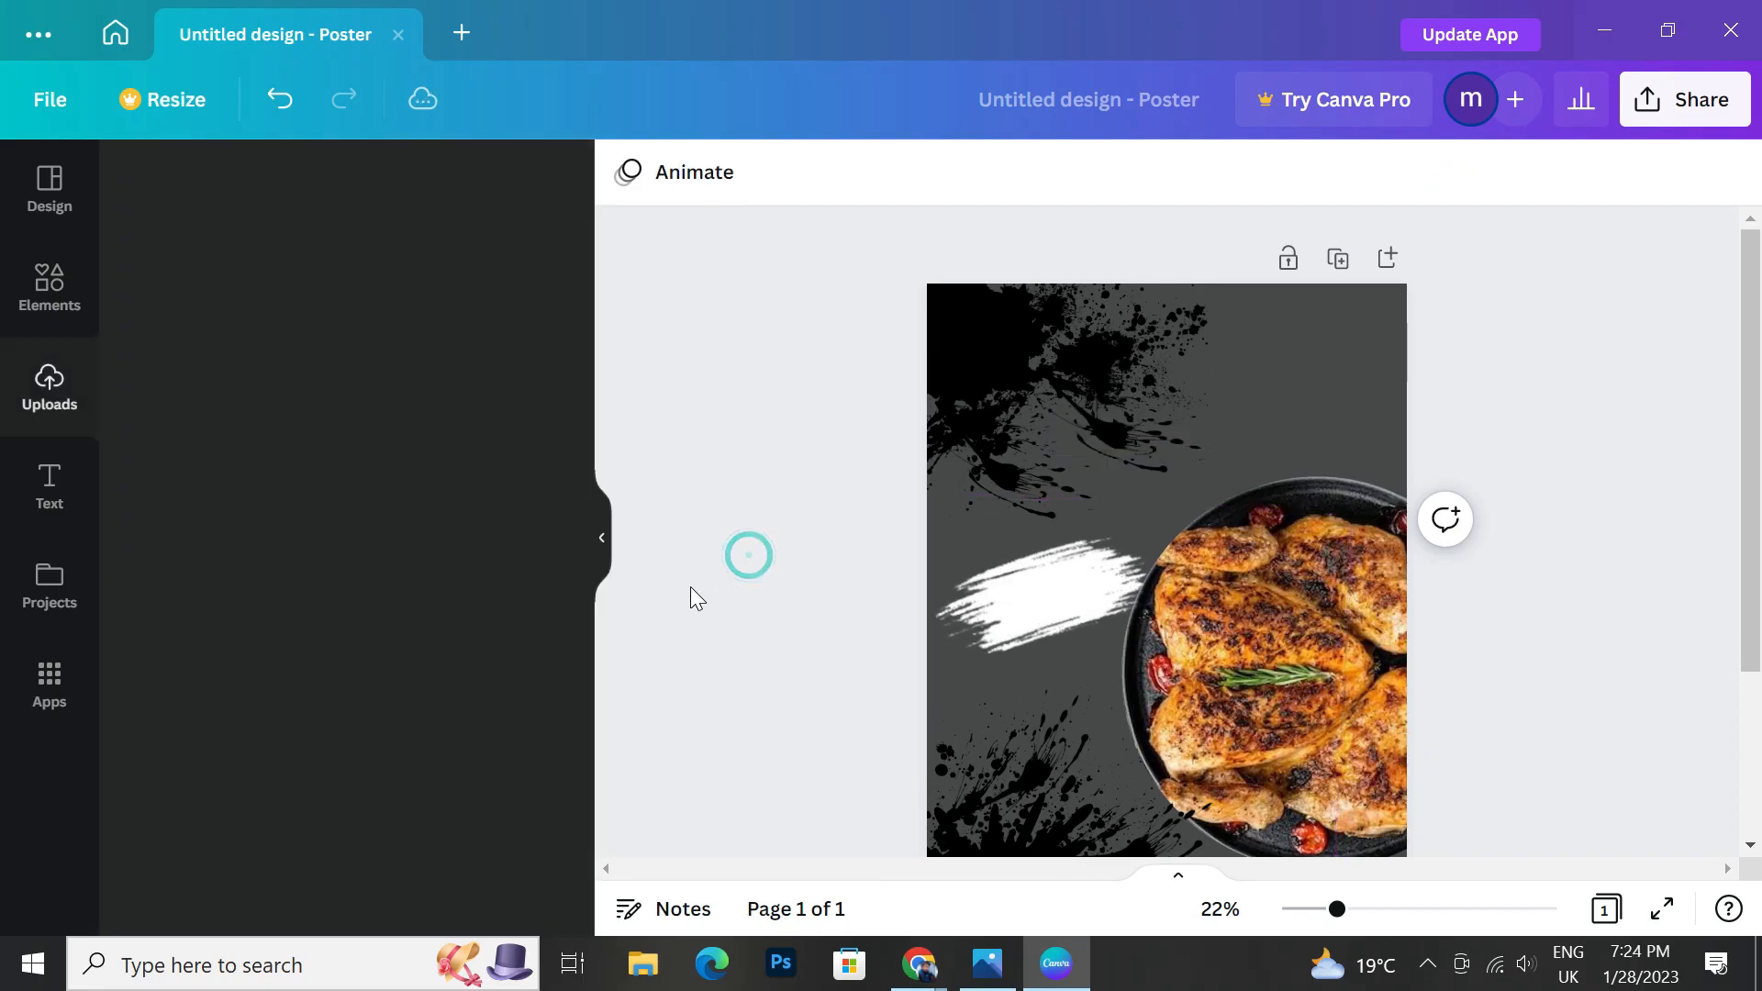
# Add a text box reading "UP TO" and enlarge it to font size 134 near the white brush stroke.
pyautogui.click(50, 485)
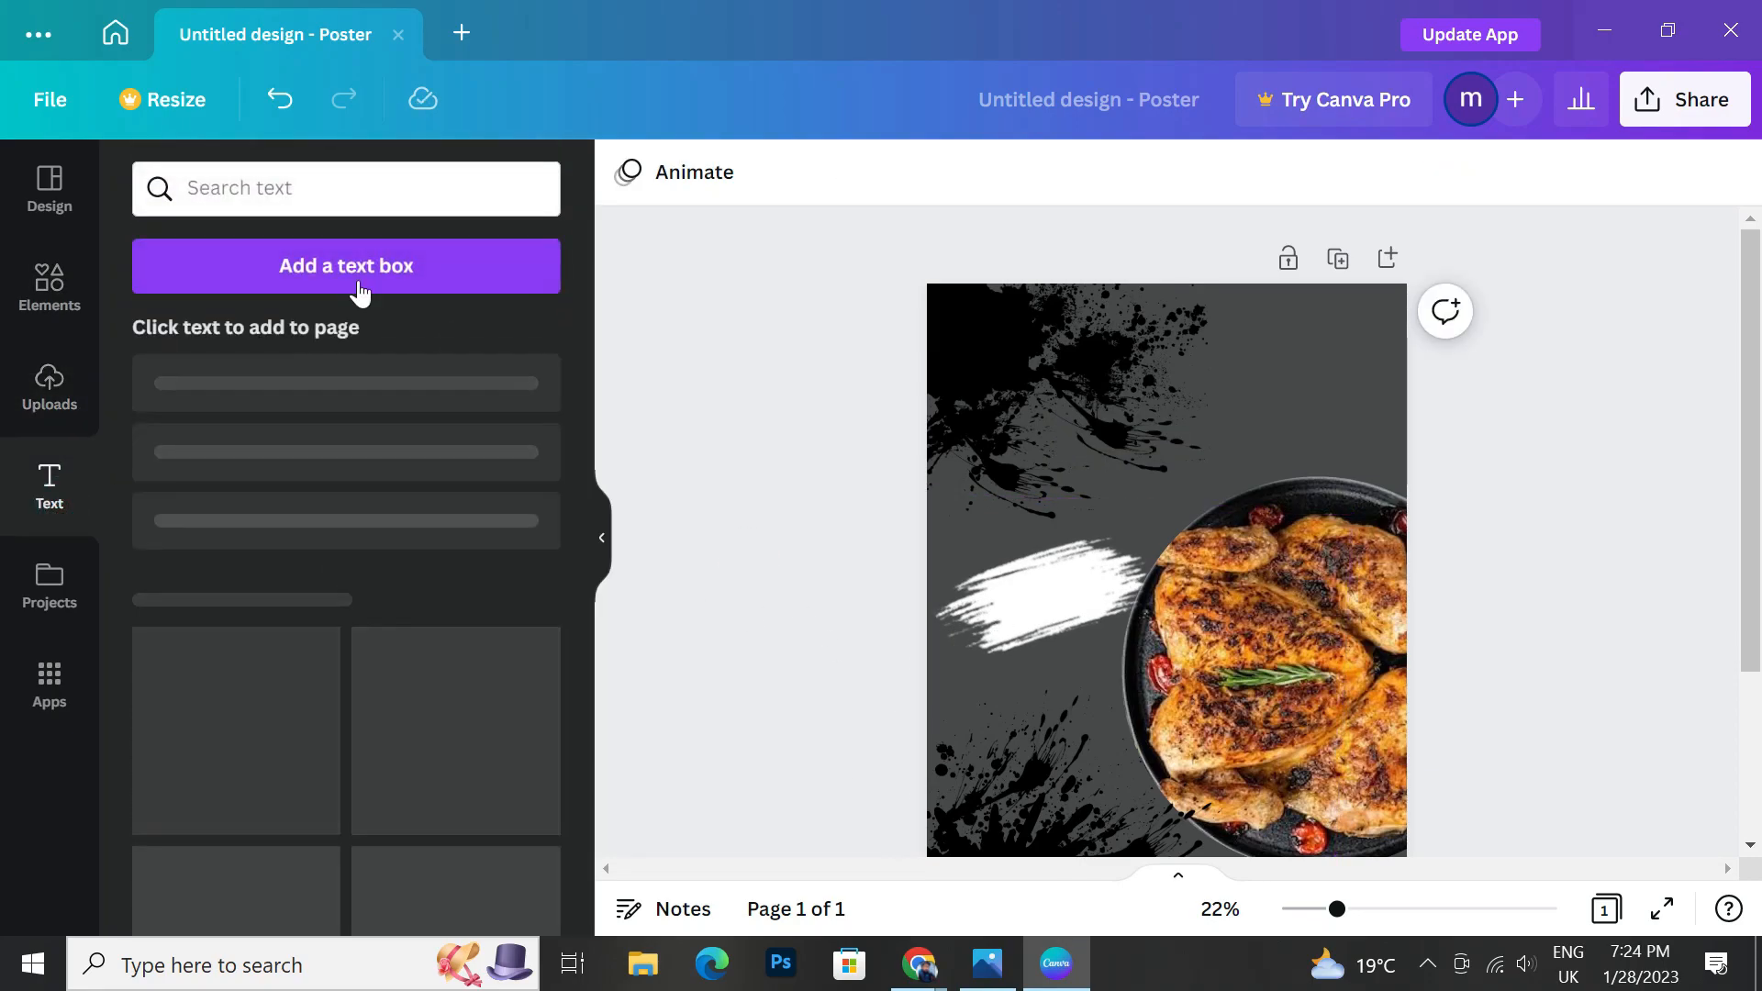
pyautogui.click(358, 268)
pyautogui.click(1149, 574)
pyautogui.click(1149, 573)
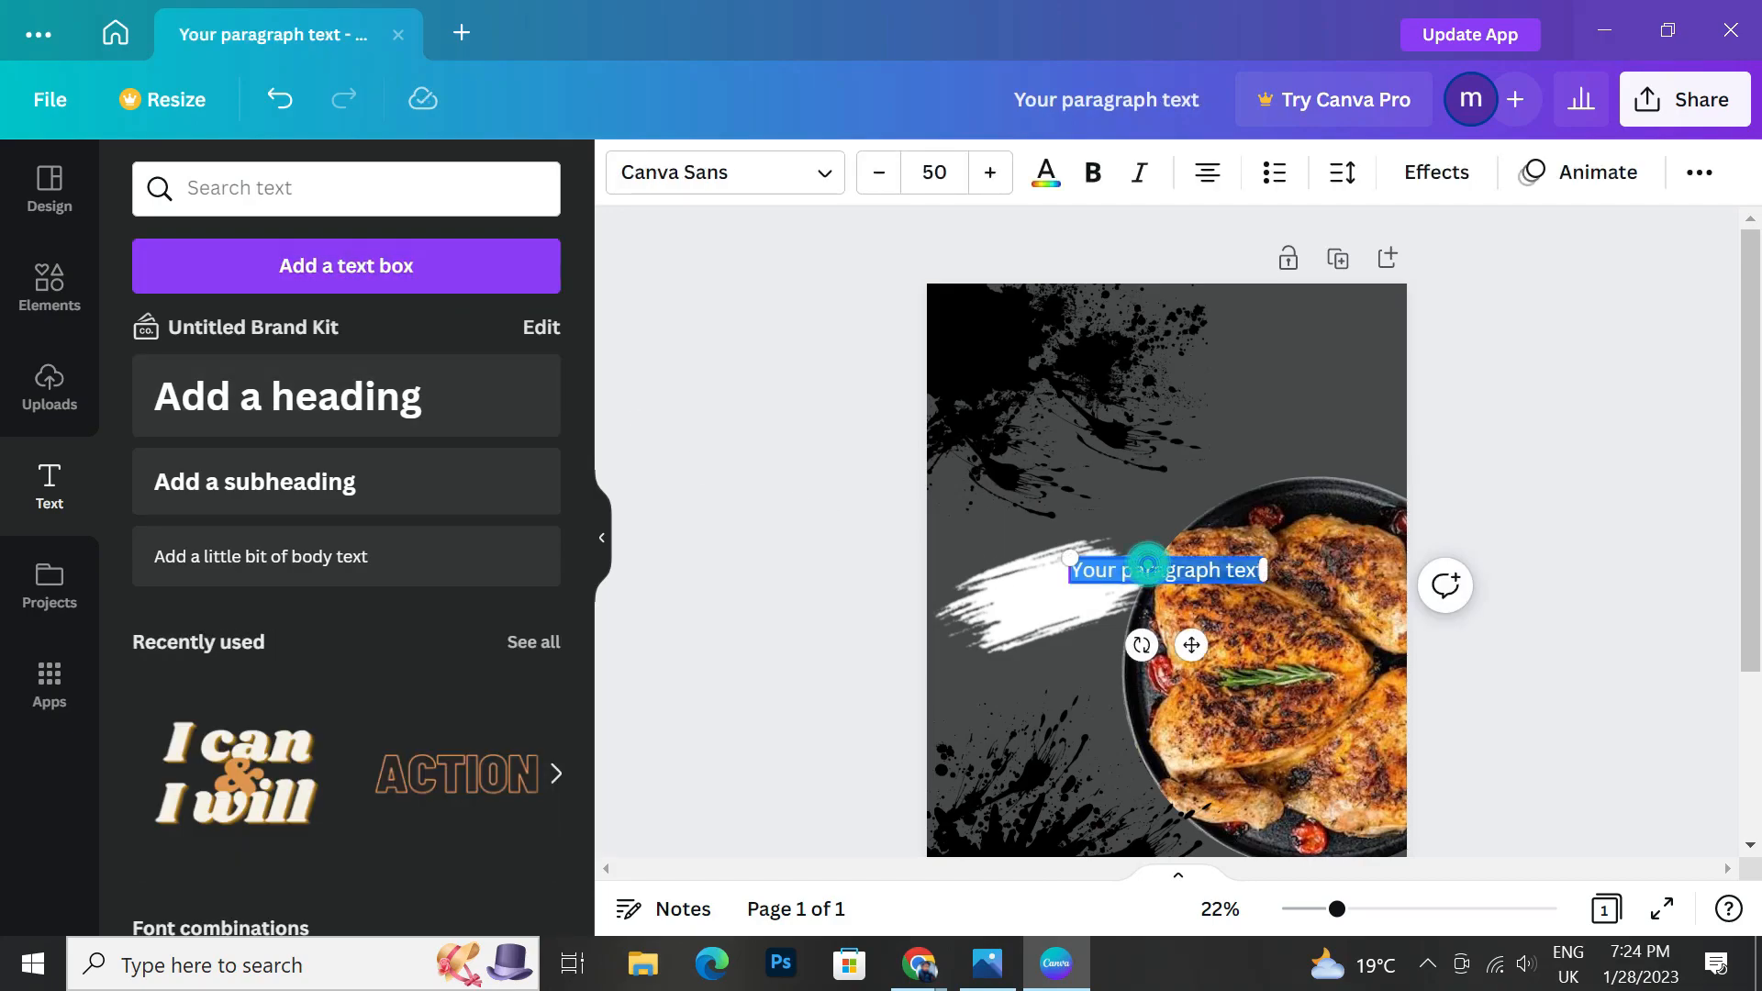
pyautogui.press('BackSpace')
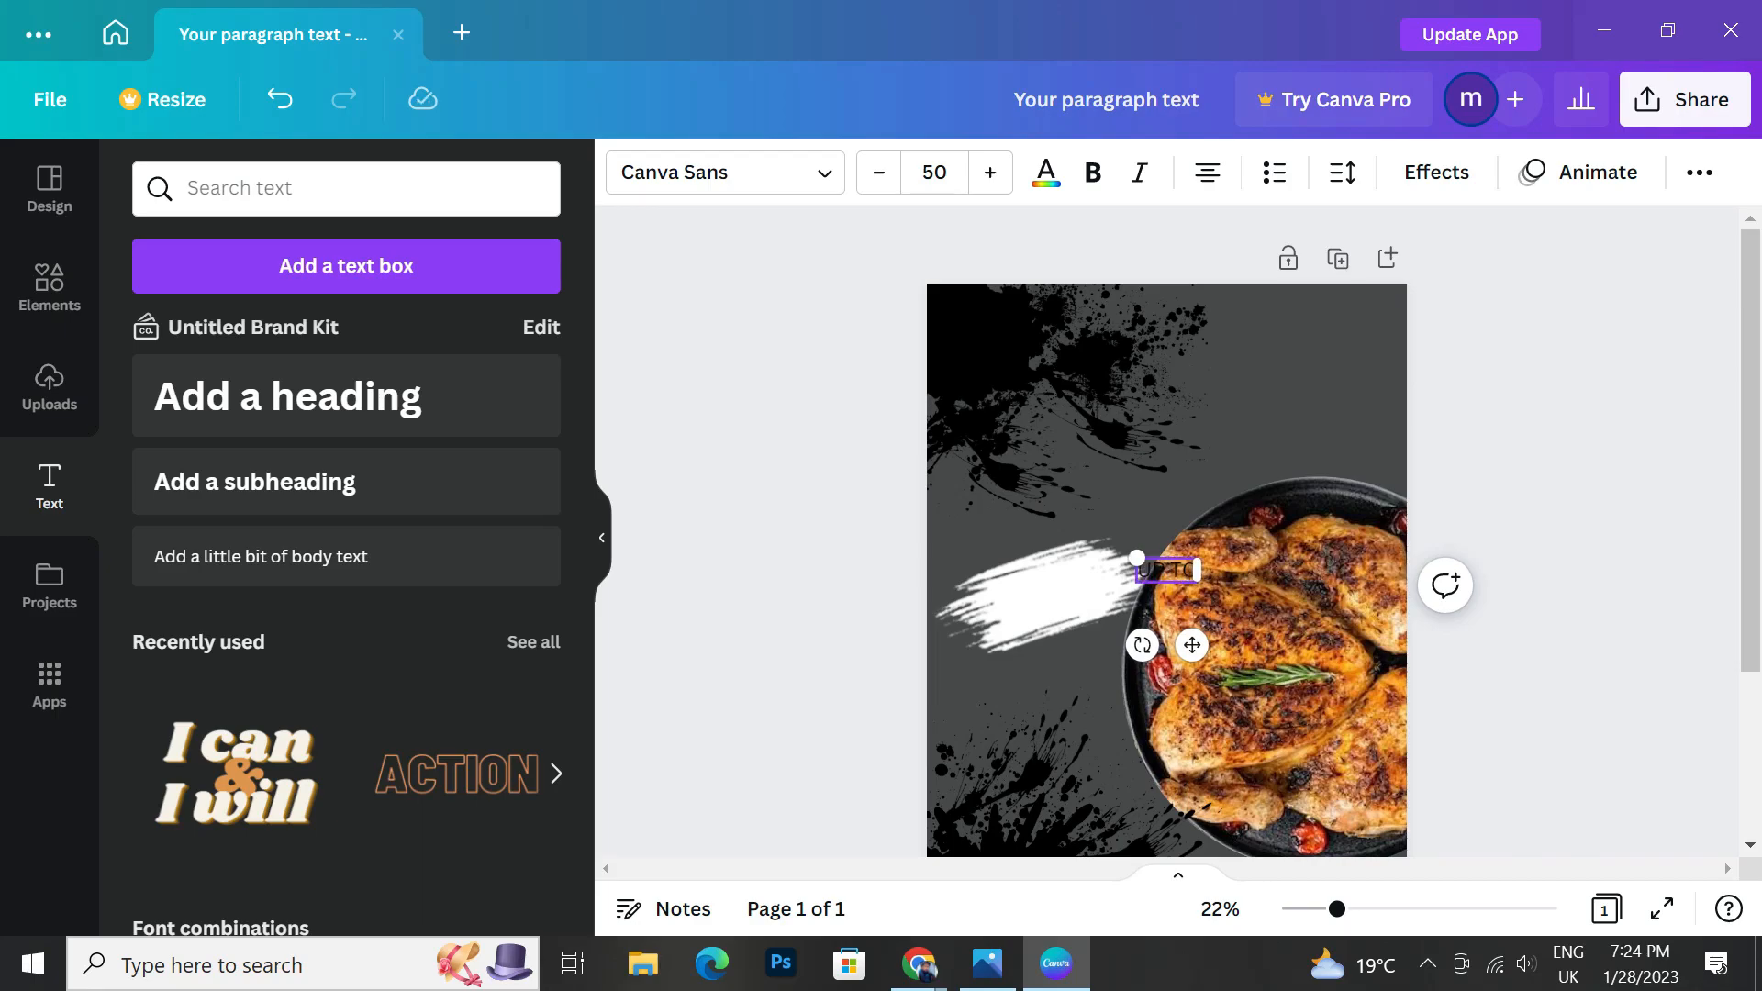
pyautogui.moveTo(1139, 556); pyautogui.dragTo(1035, 517)
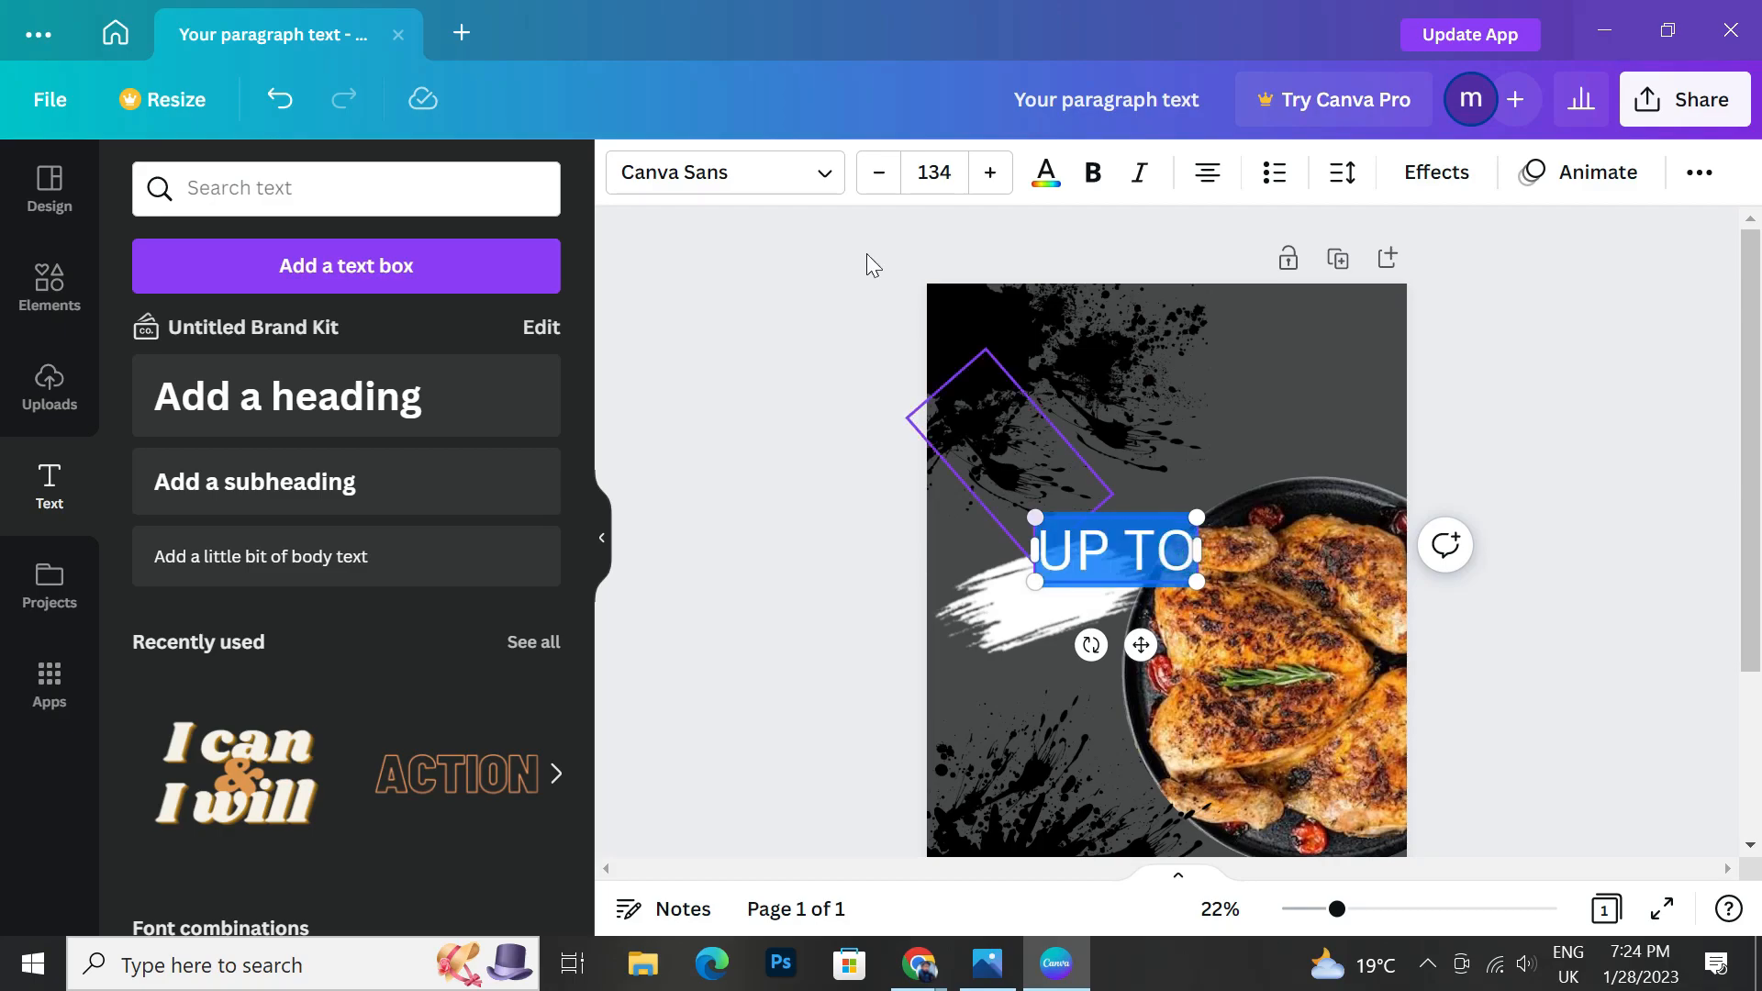
# Set the "UP TO" text's font to Gagalin and move the text onto the white brush stroke.
pyautogui.click(751, 170)
pyautogui.click(346, 708)
pyautogui.moveTo(1139, 645); pyautogui.dragTo(1112, 672)
# Reduce the "UP TO" font size to 106 and fit the text, tilted upward, on the white brush stroke.
pyautogui.click(879, 172)
pyautogui.click(879, 173)
pyautogui.click(879, 172)
pyautogui.click(879, 173)
pyautogui.click(879, 173)
pyautogui.click(879, 173)
pyautogui.click(879, 172)
pyautogui.click(879, 173)
pyautogui.click(882, 174)
pyautogui.click(883, 175)
pyautogui.click(883, 174)
pyautogui.click(882, 175)
pyautogui.click(882, 174)
pyautogui.click(882, 174)
pyautogui.click(882, 175)
pyautogui.click(882, 174)
pyautogui.click(883, 174)
pyautogui.click(883, 174)
pyautogui.click(882, 175)
pyautogui.click(883, 174)
pyautogui.click(882, 175)
pyautogui.click(882, 174)
pyautogui.click(882, 174)
pyautogui.click(883, 174)
pyautogui.moveTo(1104, 653); pyautogui.dragTo(1095, 651)
pyautogui.rightClick(1042, 584)
pyautogui.click(844, 558)
pyautogui.click(848, 488)
# Duplicate the tilted "UP TO" text and place the copy directly below the original on the brush stroke.
pyautogui.rightClick(1073, 551)
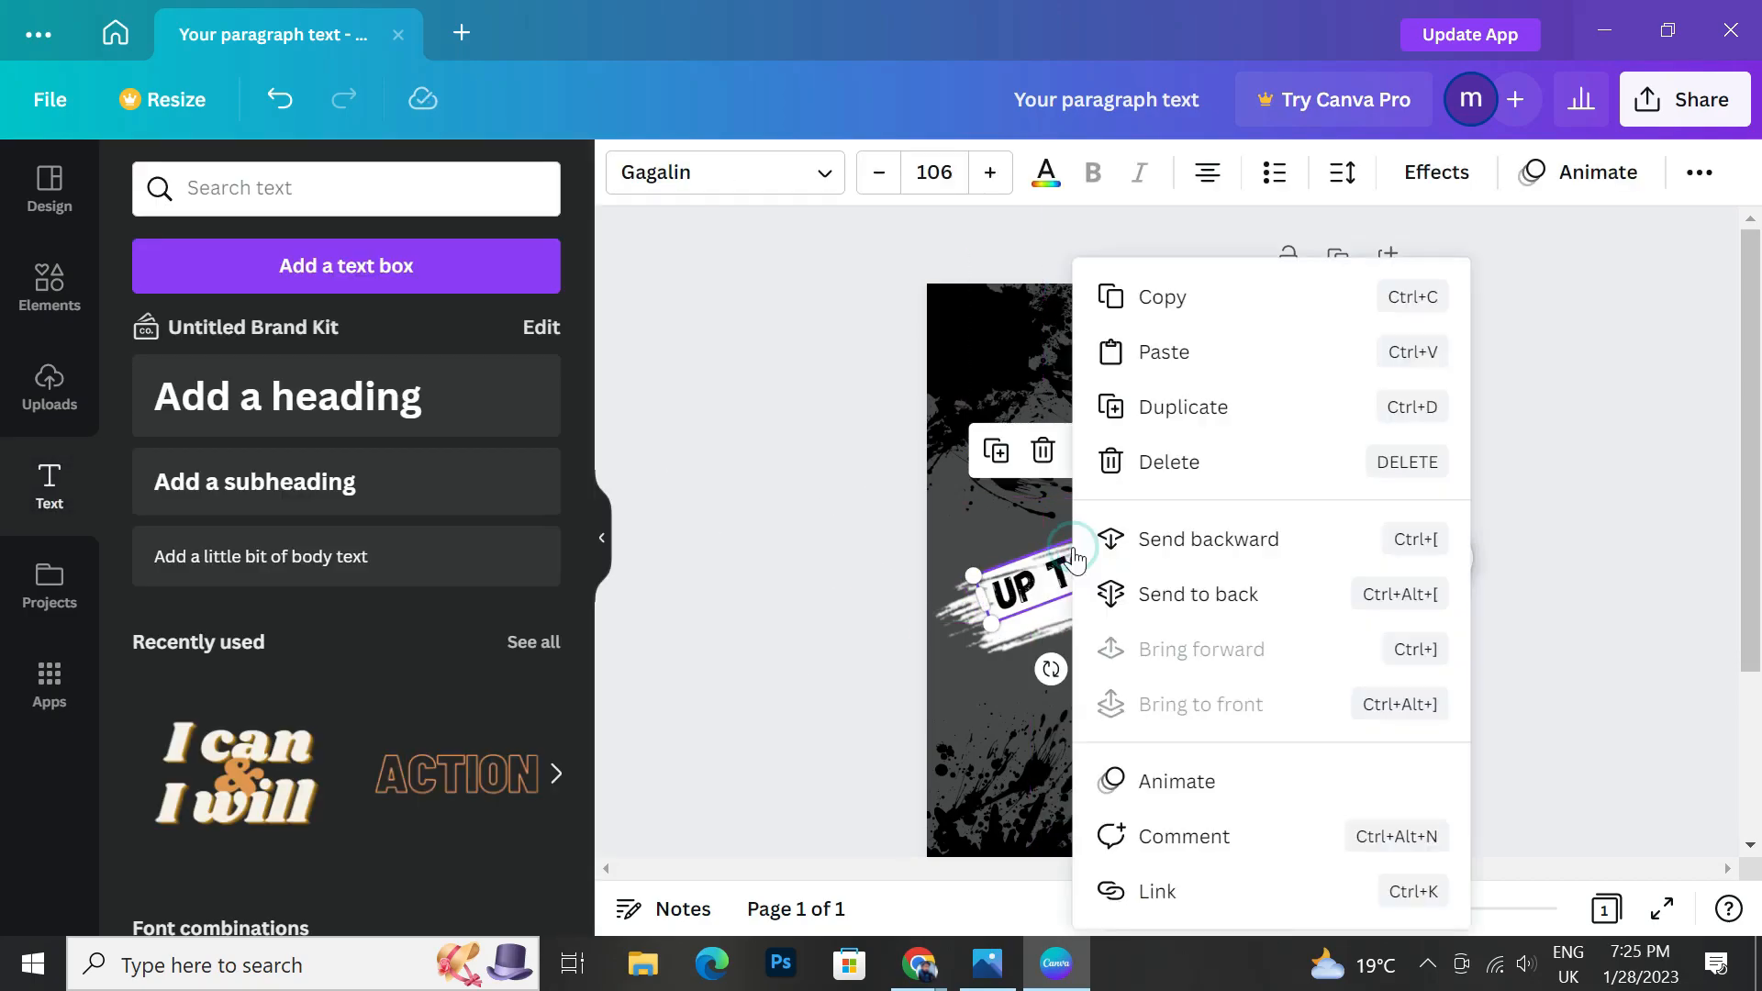
pyautogui.click(1187, 420)
pyautogui.moveTo(1075, 573); pyautogui.dragTo(1090, 616)
# Replace the wording of the lower "UP TO" copy with "50% OFF", and select all of its text.
pyautogui.doubleClick(1087, 607)
pyautogui.click(1012, 623)
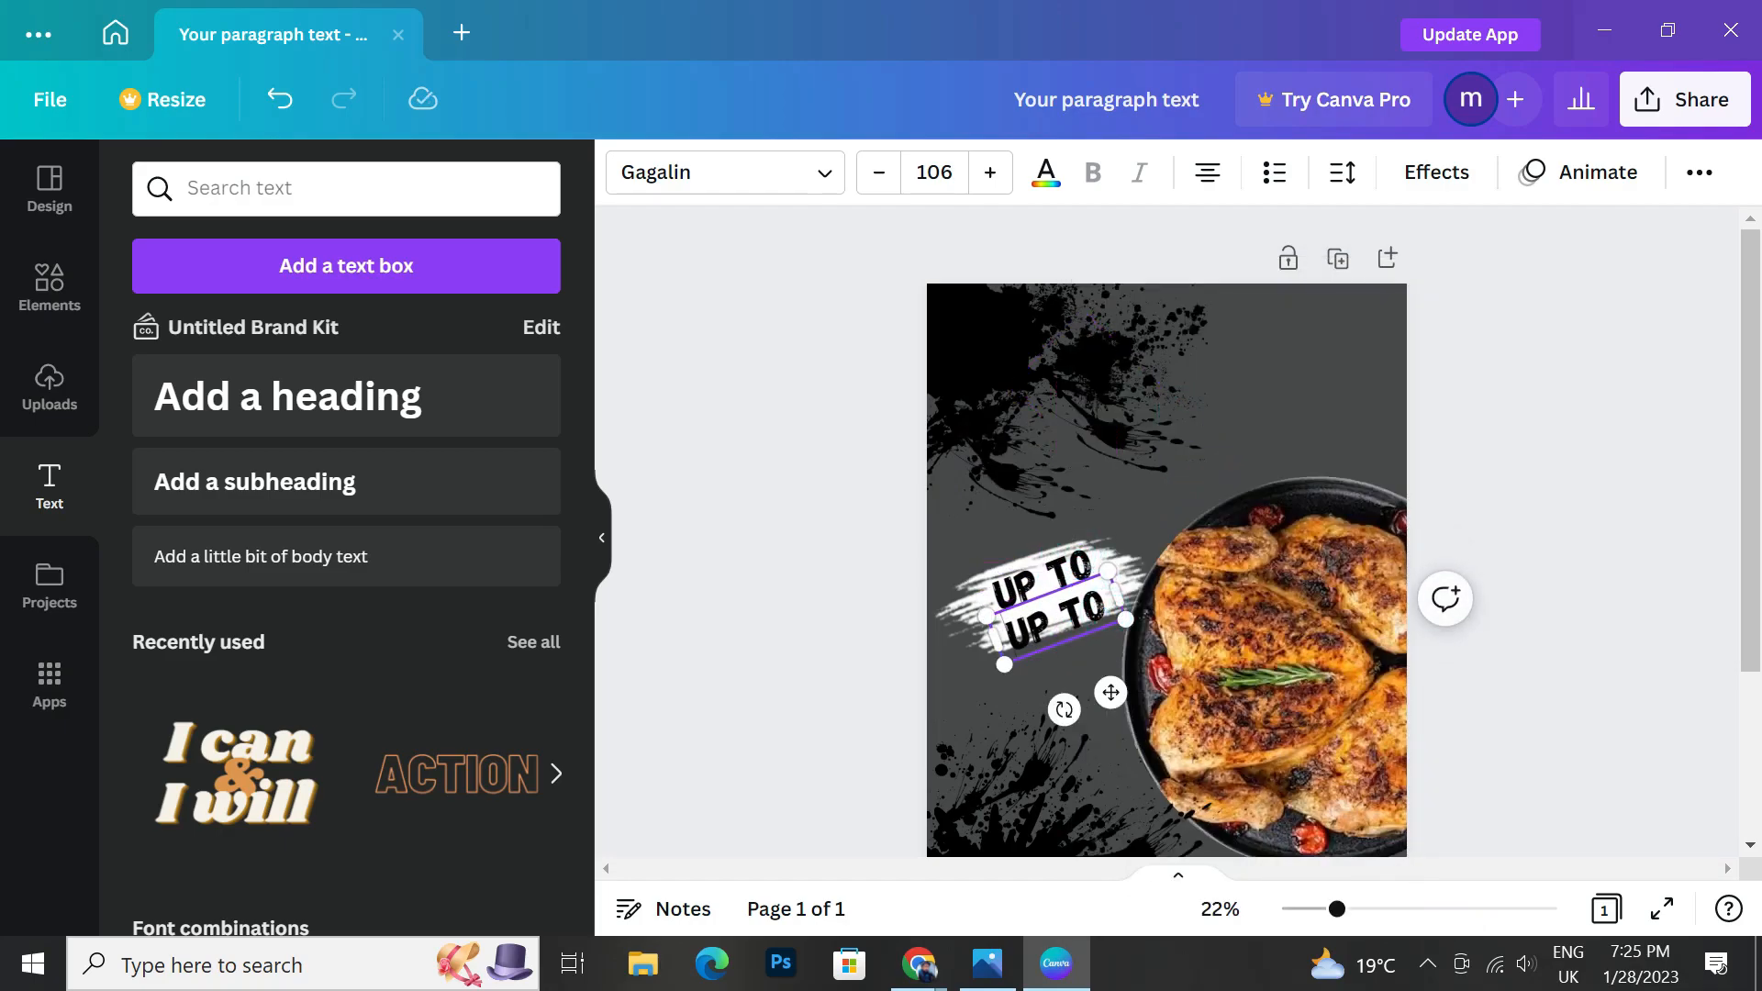
pyautogui.tripleClick(1108, 600)
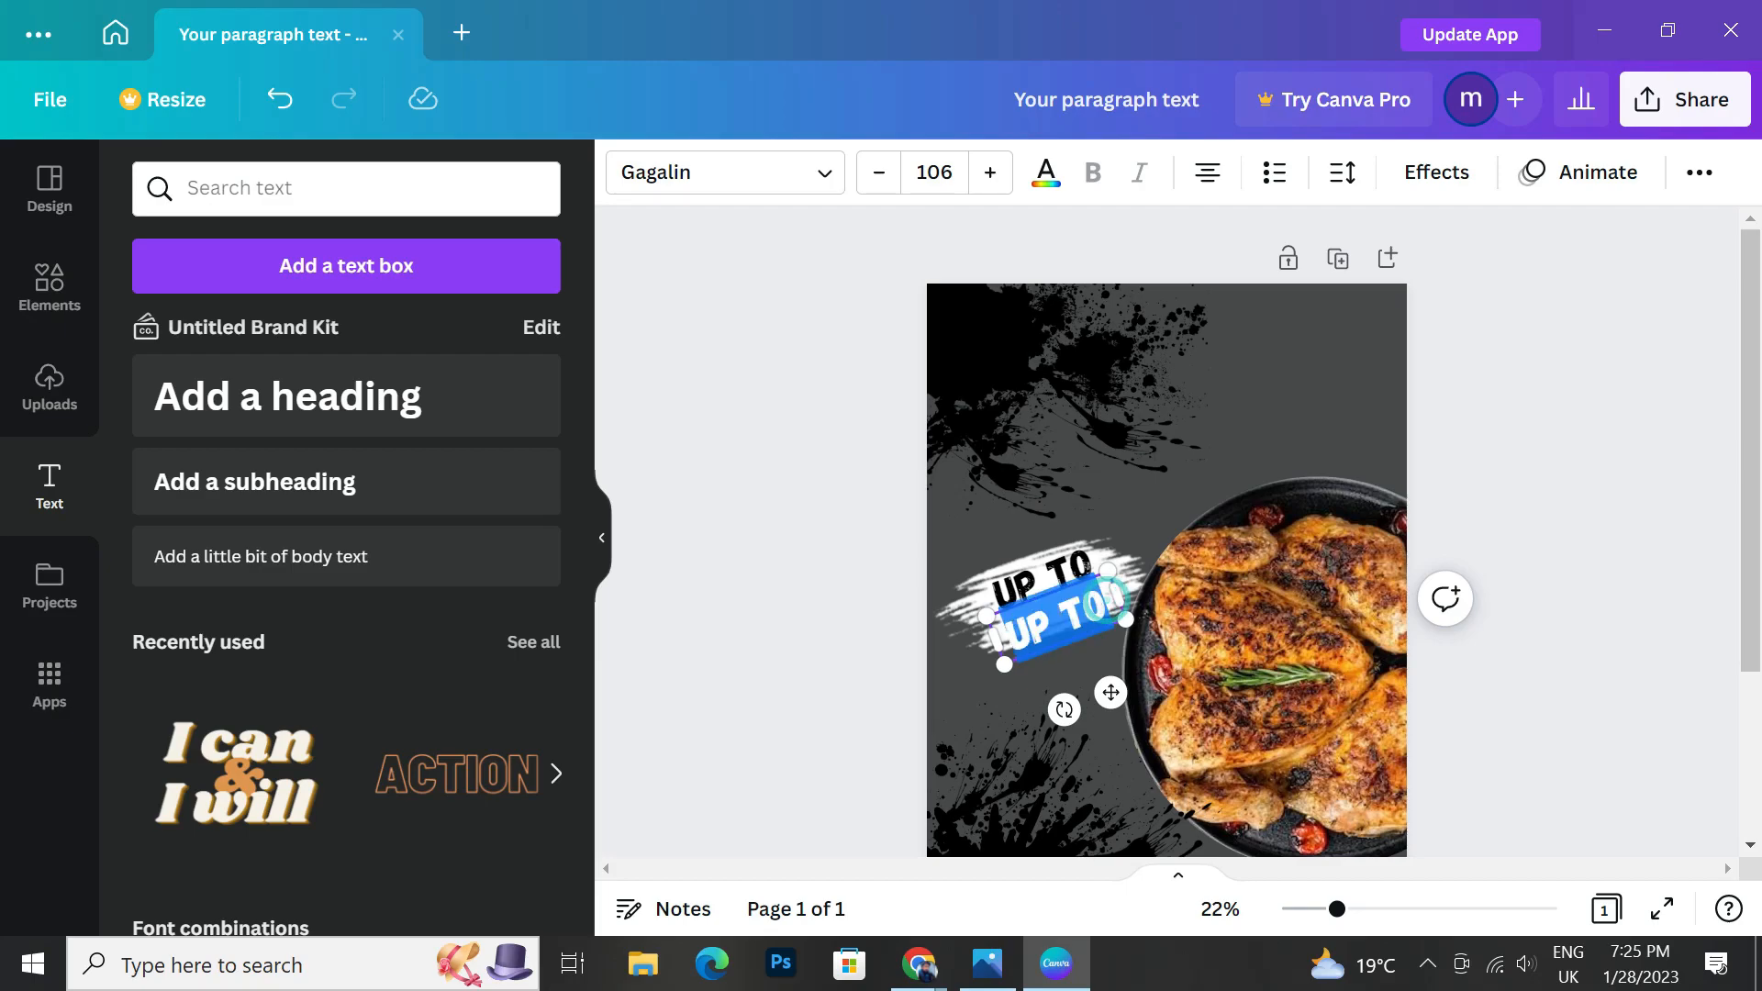
pyautogui.press('BackSpace')
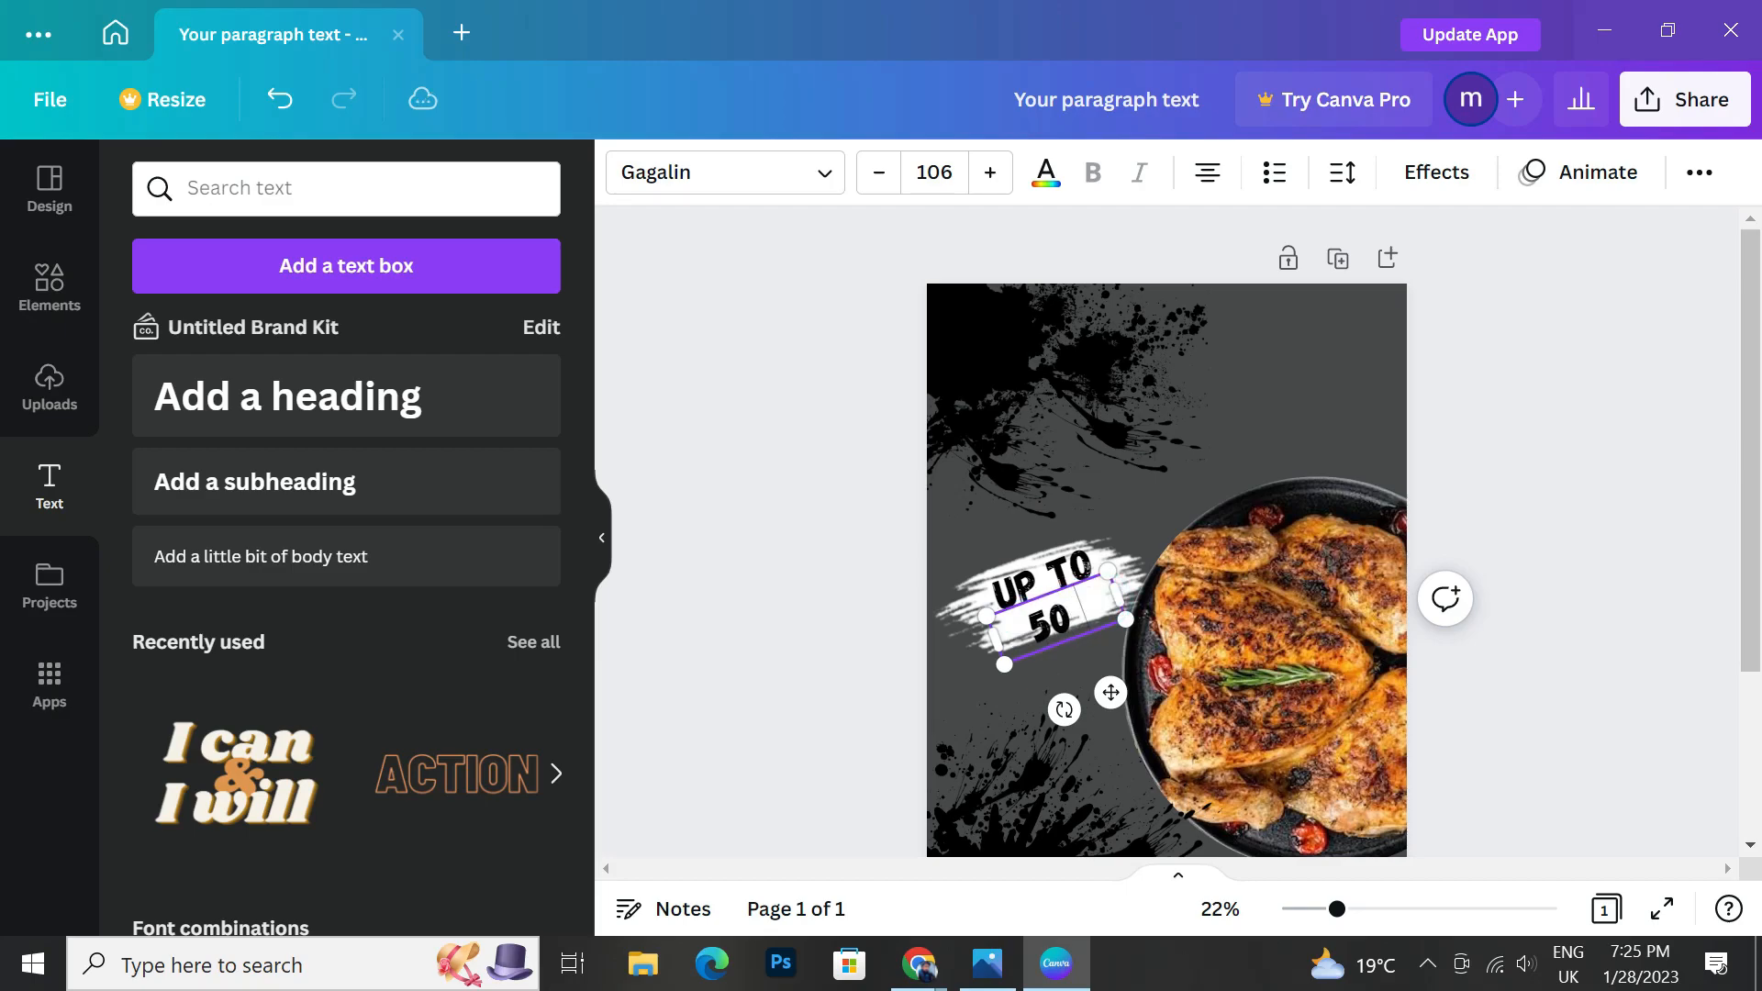
pyautogui.write('50% OFF')
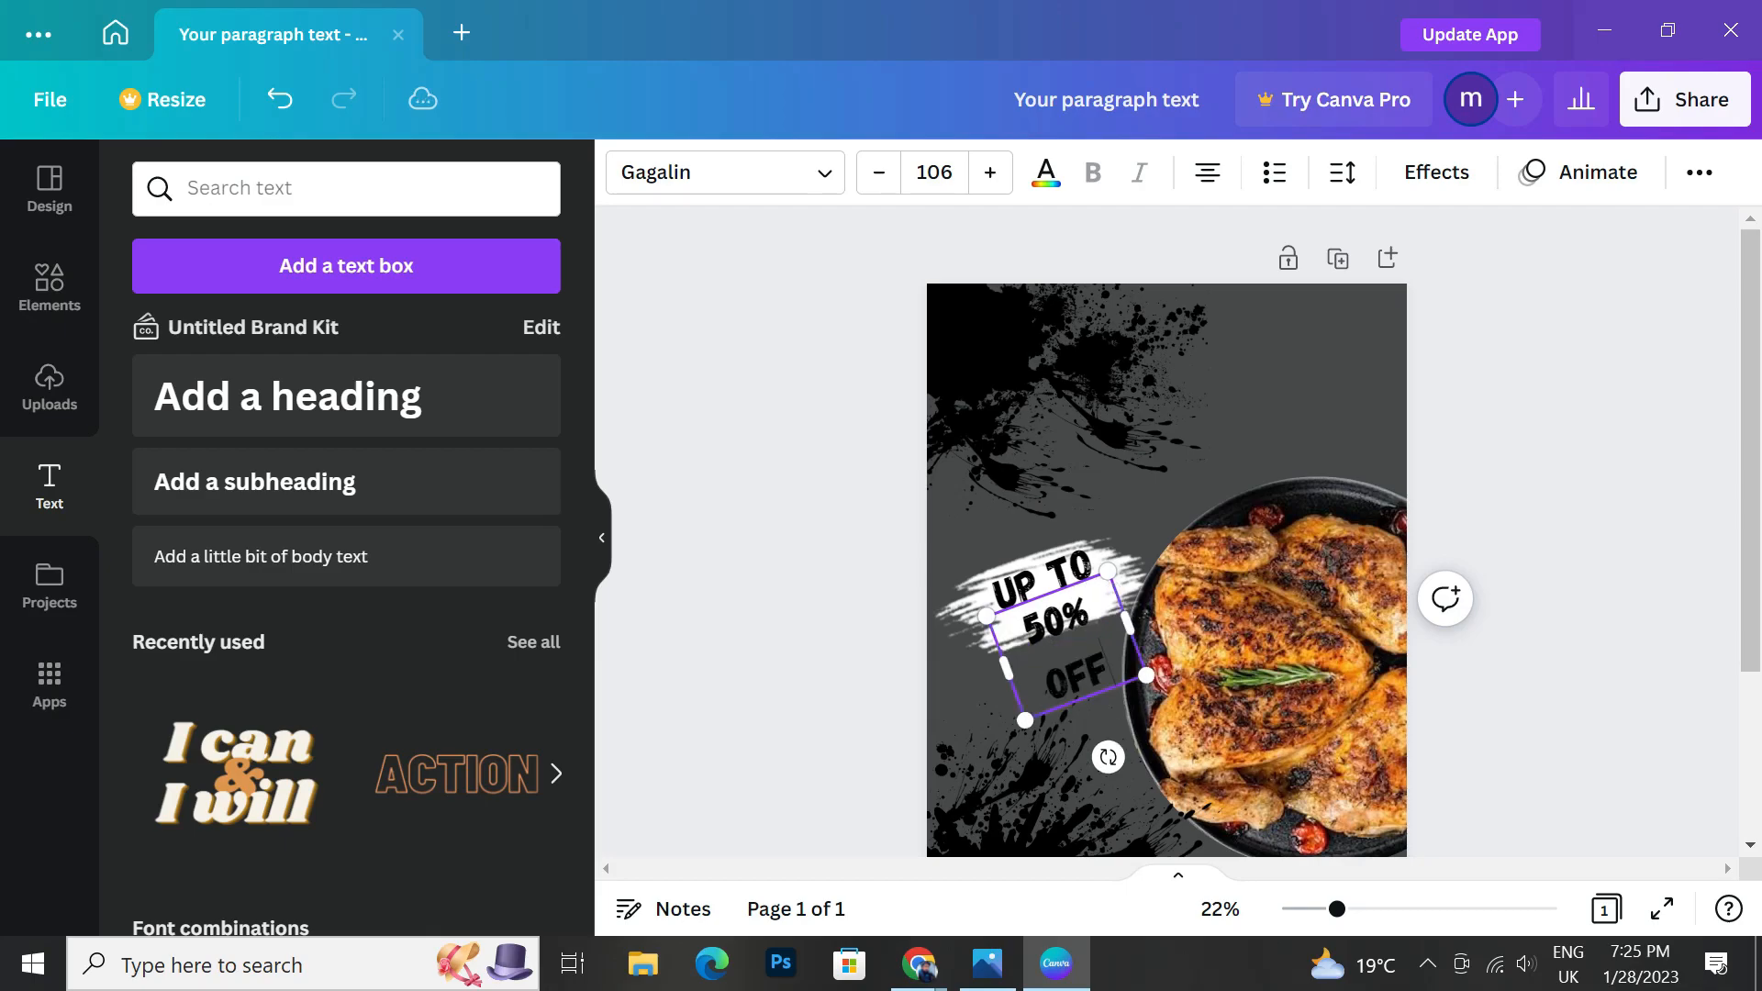
pyautogui.hotkey('ctrl', 'a')
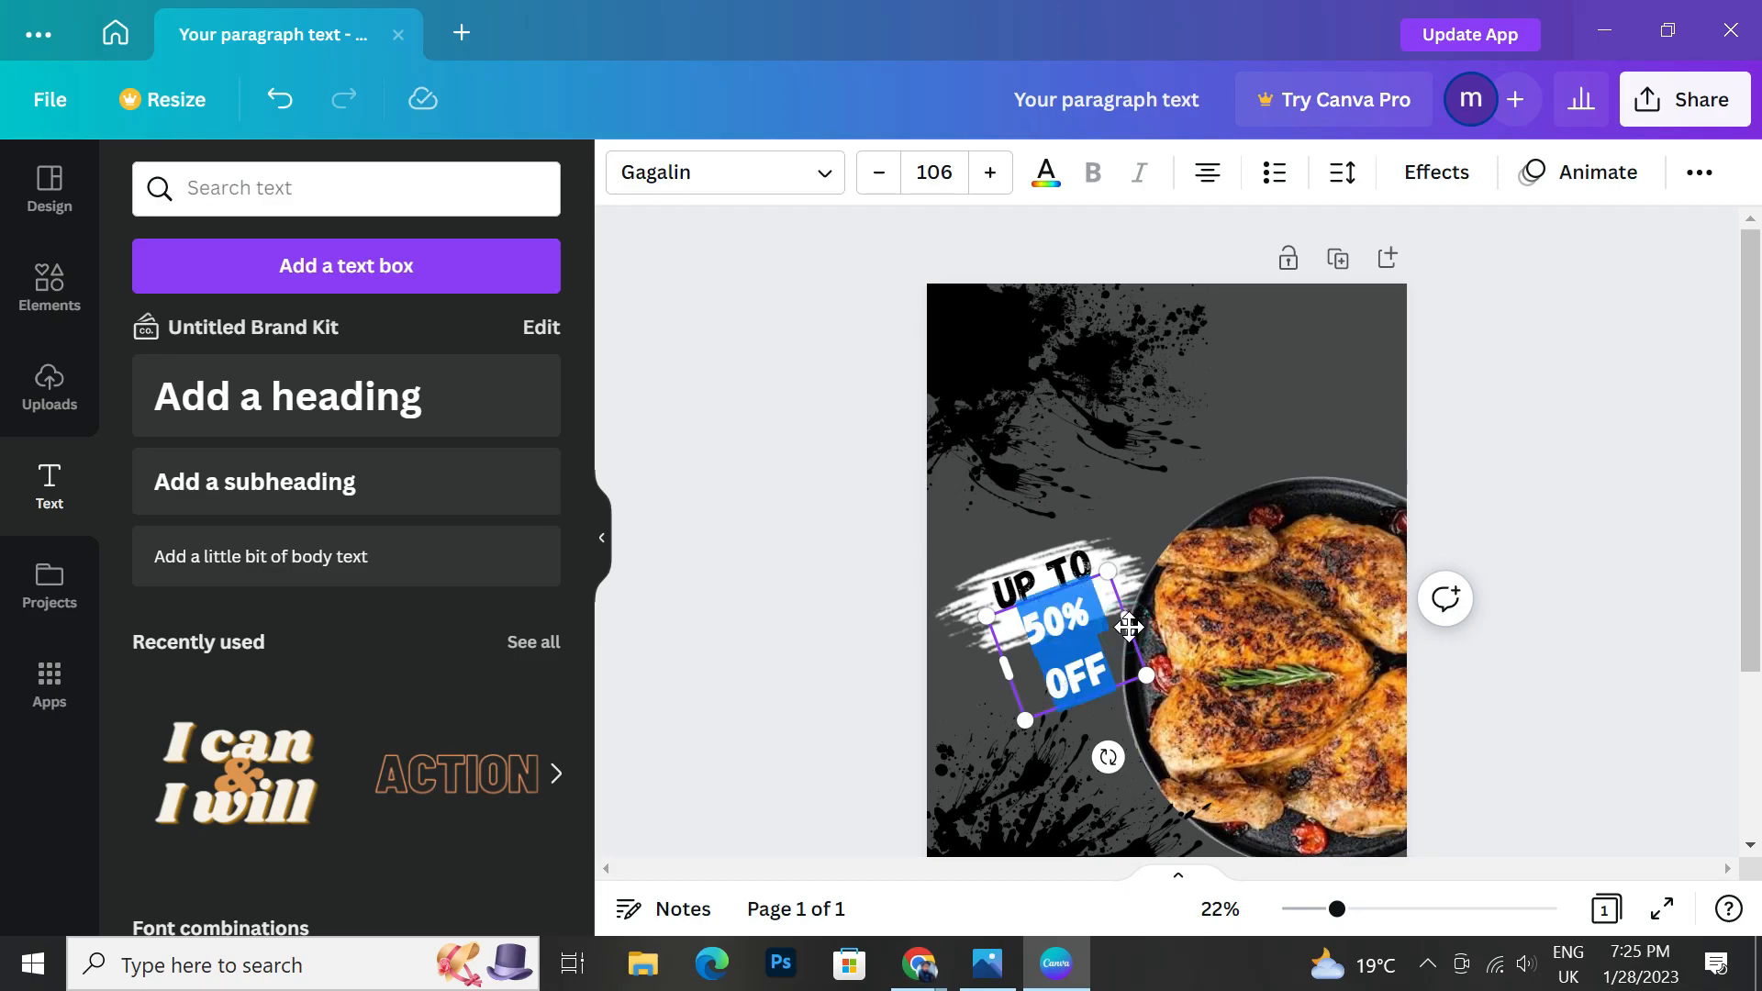
# Widen the "50% OFF" text box so its wording sits on a single line of the brush stroke.
pyautogui.moveTo(1129, 622); pyautogui.dragTo(1152, 681)
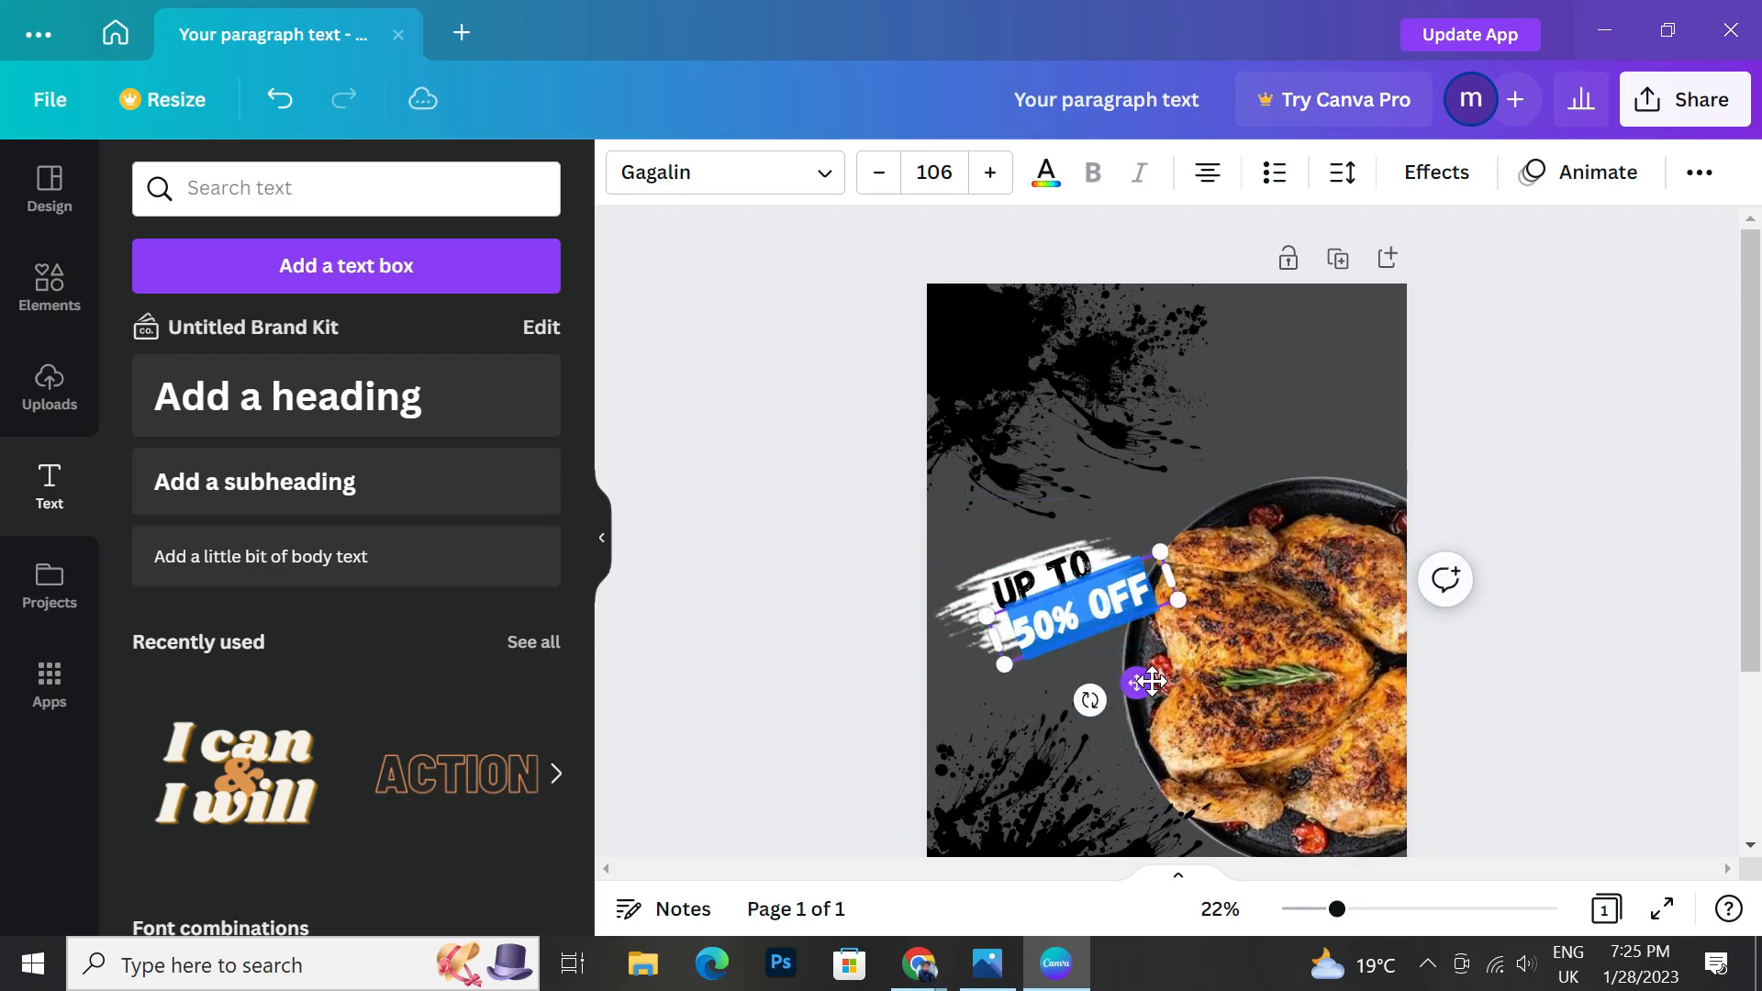
pyautogui.click(902, 608)
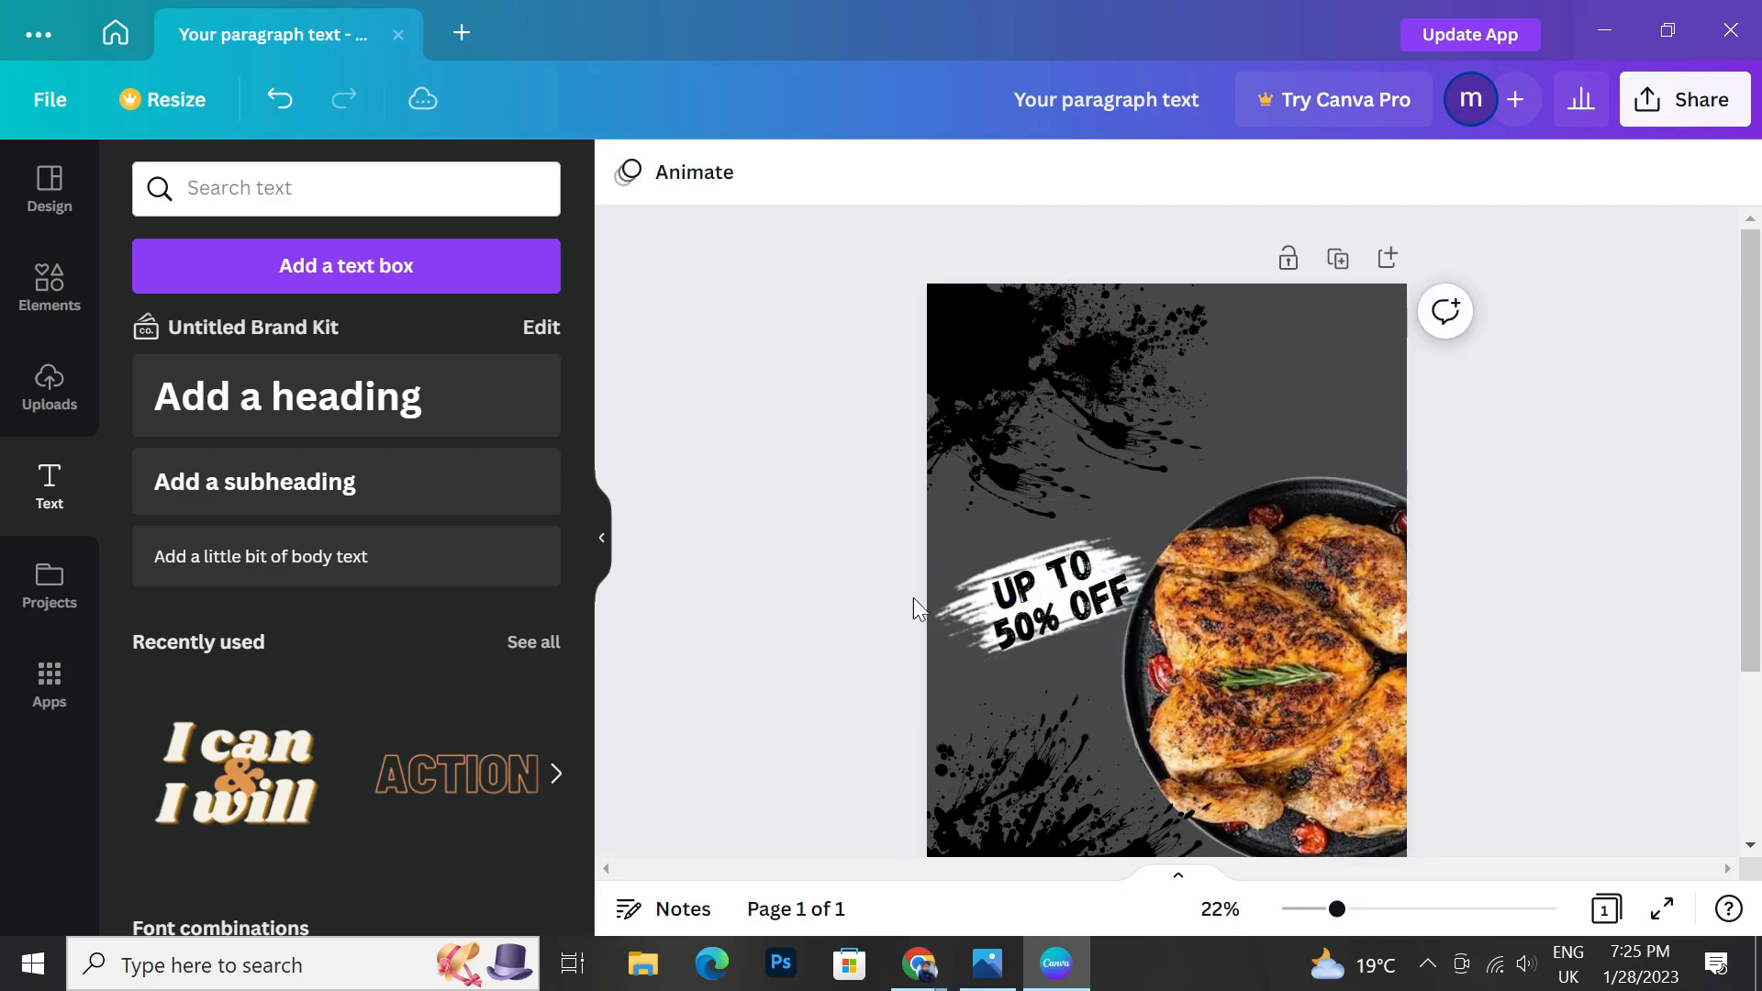
pyautogui.click(1061, 607)
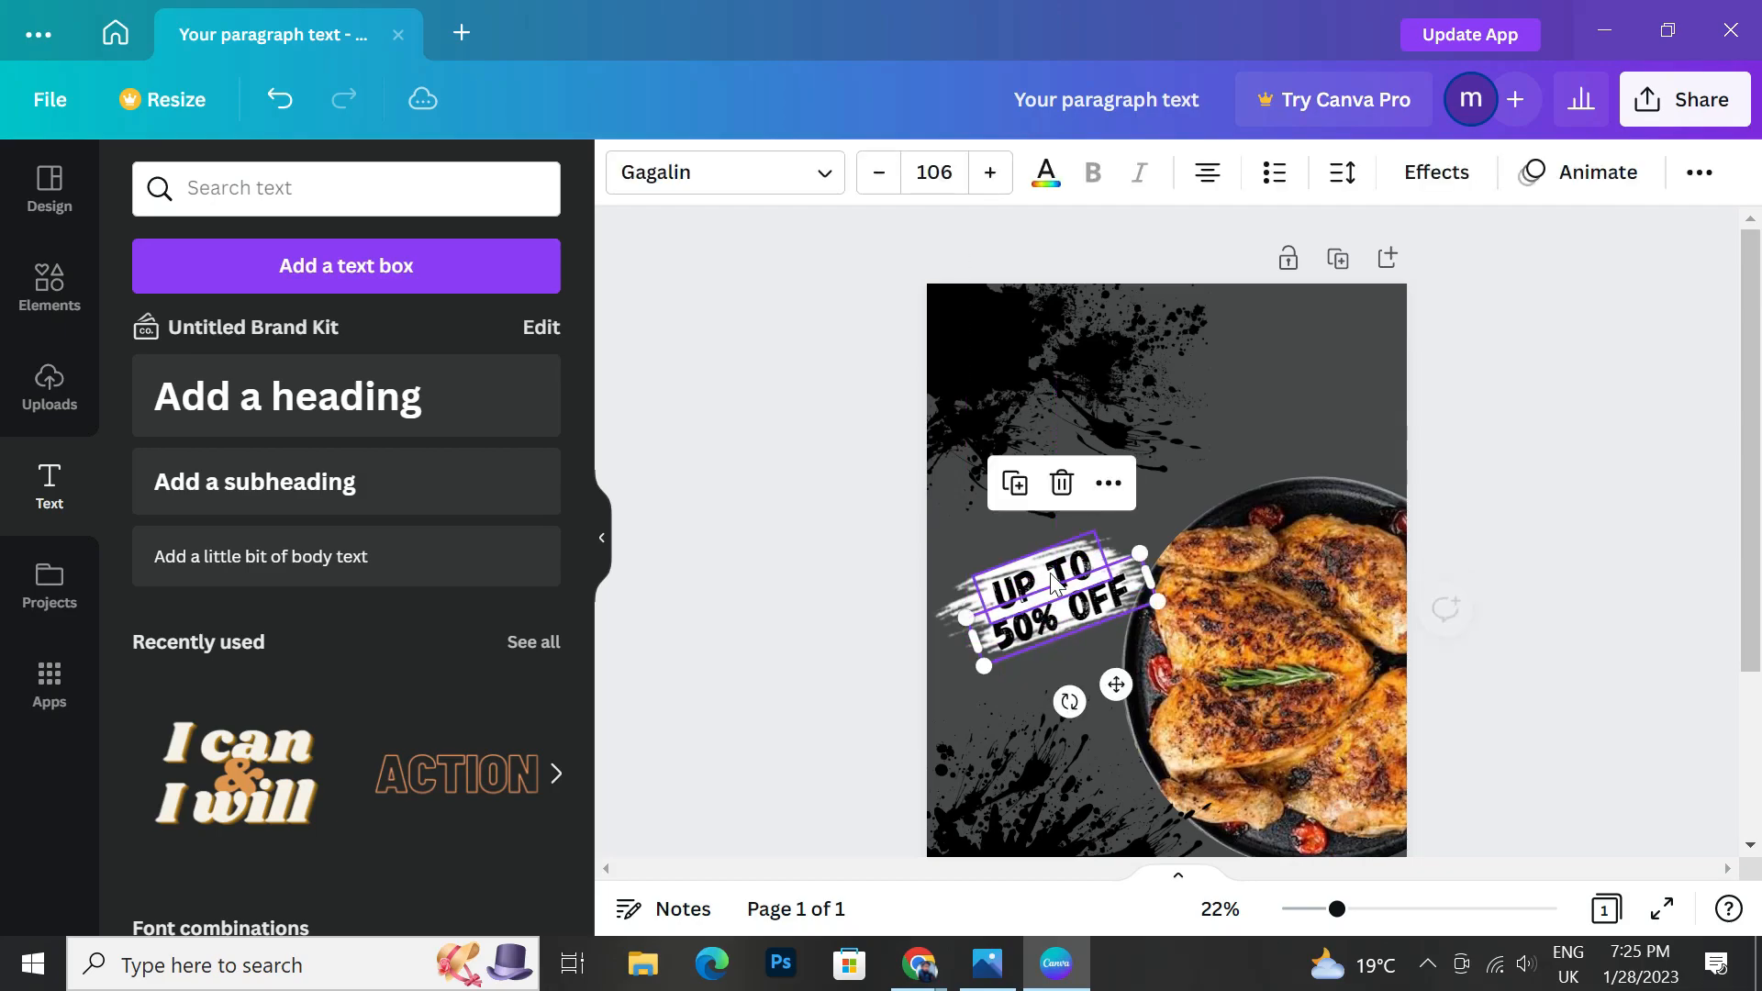
# Nudge the "UP TO" text upward on the white brush stroke.
pyautogui.click(1048, 573)
pyautogui.press('Up')
pyautogui.press('Up')
pyautogui.press('Up')
pyautogui.press('Up')
pyautogui.press('Up')
pyautogui.press('Up')
pyautogui.press('Up')
pyautogui.press('Up')
pyautogui.press('Up')
pyautogui.press('Up')
pyautogui.press('Up')
pyautogui.press('Up')
pyautogui.press('Up')
pyautogui.press('Up')
pyautogui.press('Up')
pyautogui.press('Up')
pyautogui.press('Up')
pyautogui.press('Up')
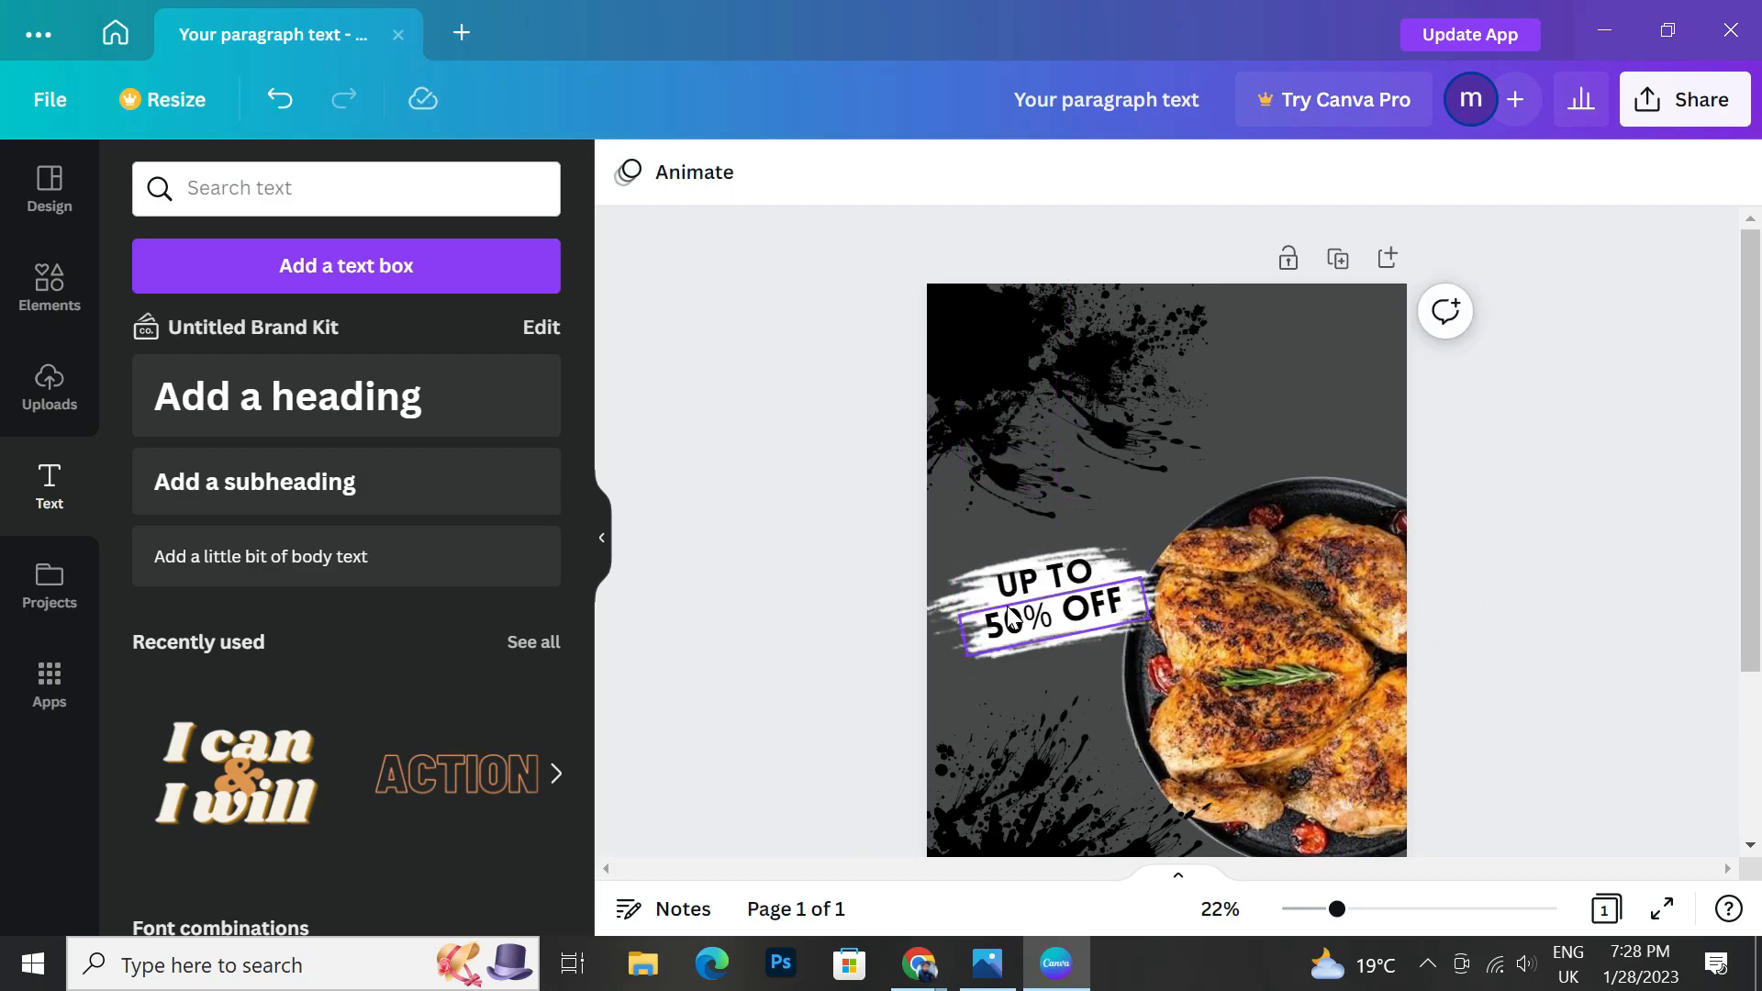
# Add a heading to the poster with the wording "LIMITED OFFER".
pyautogui.click(248, 395)
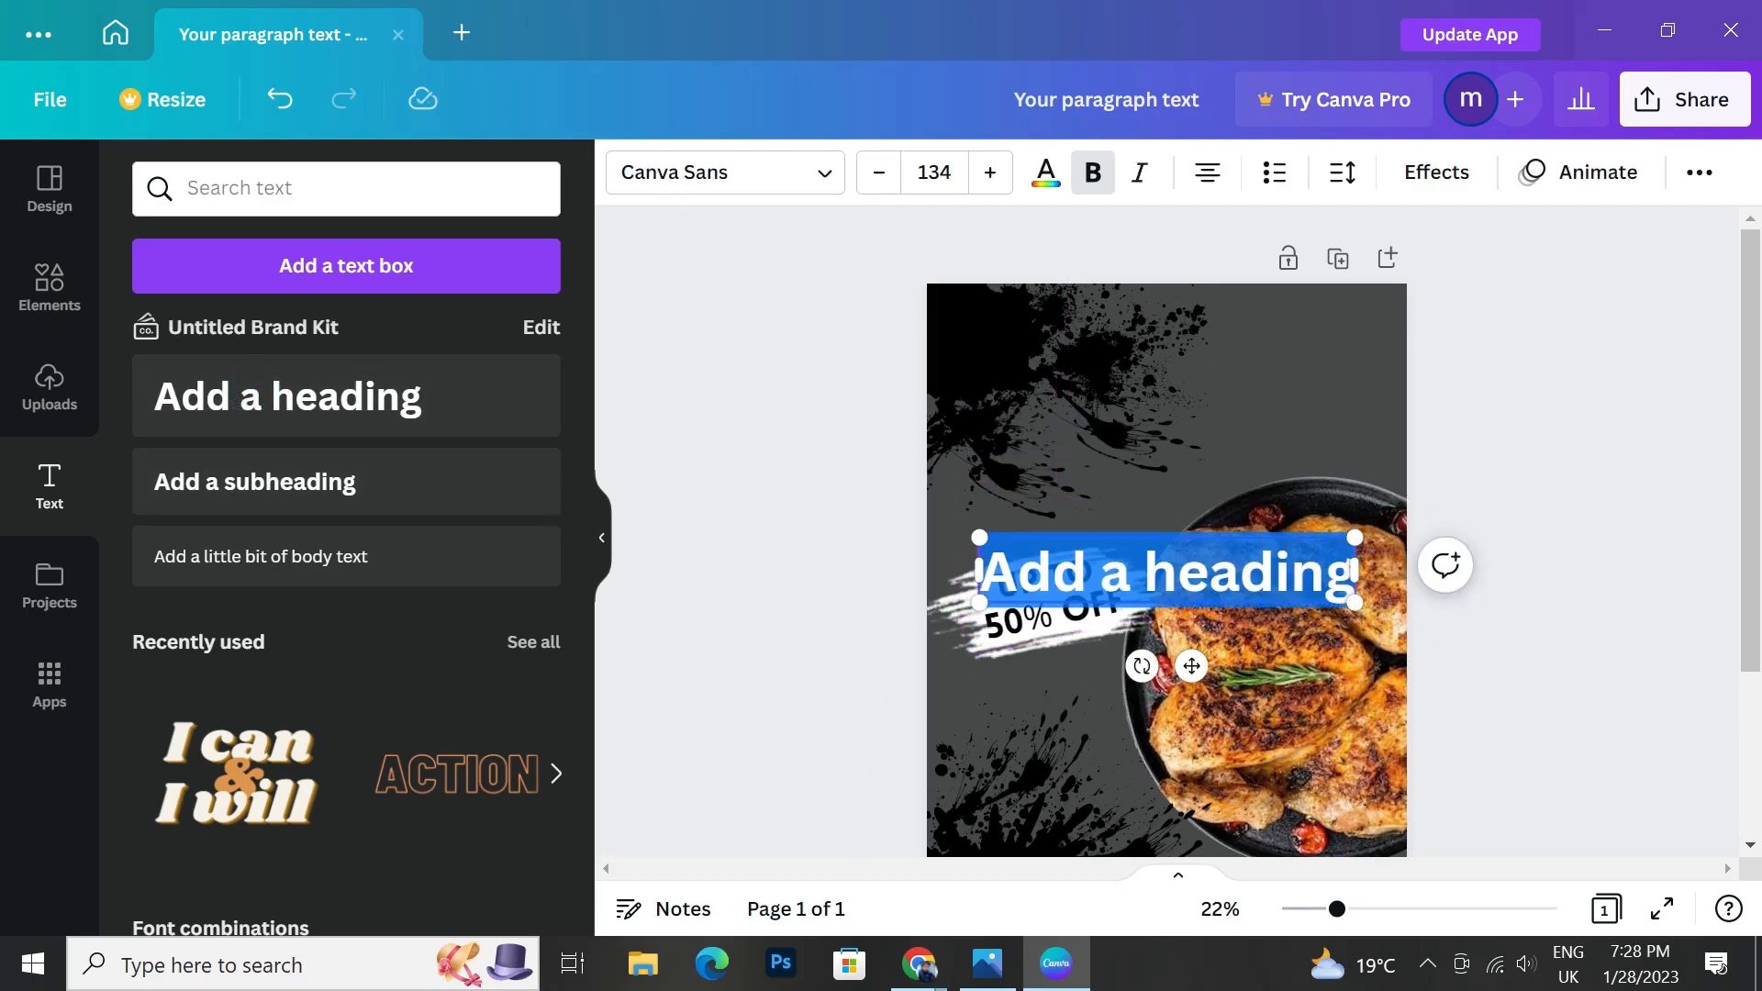
pyautogui.press('BackSpace')
pyautogui.write('LIMITED')
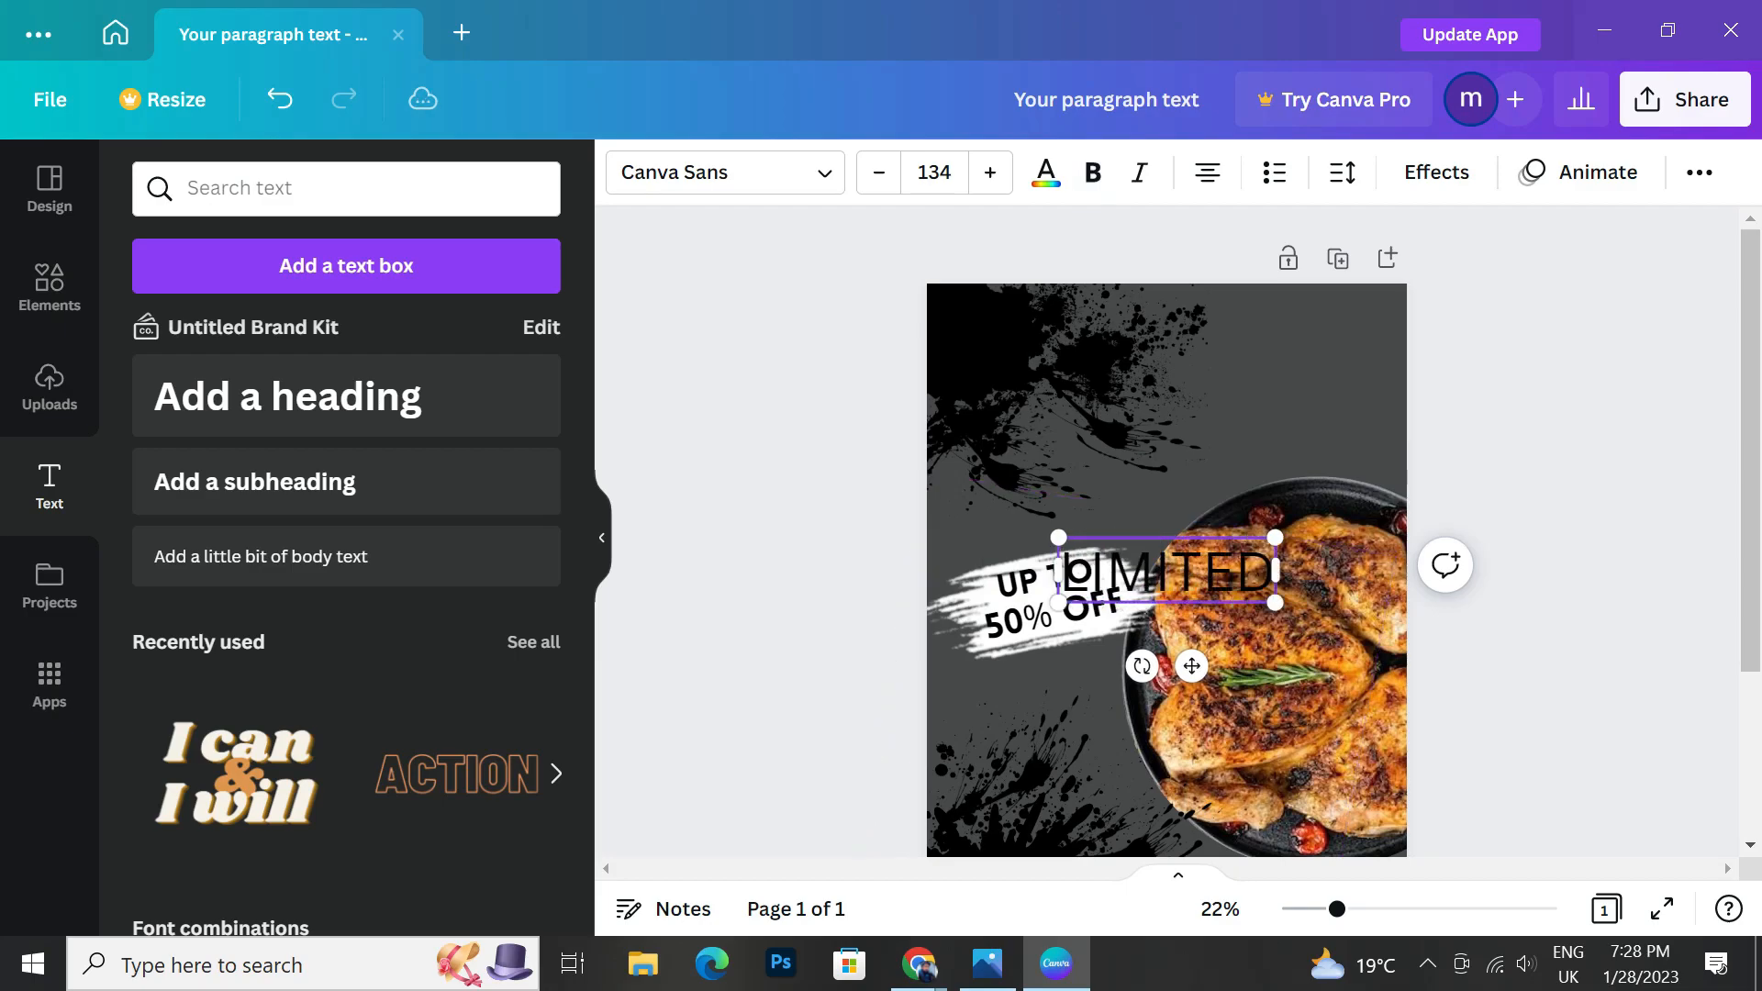
pyautogui.write(' OFFER')
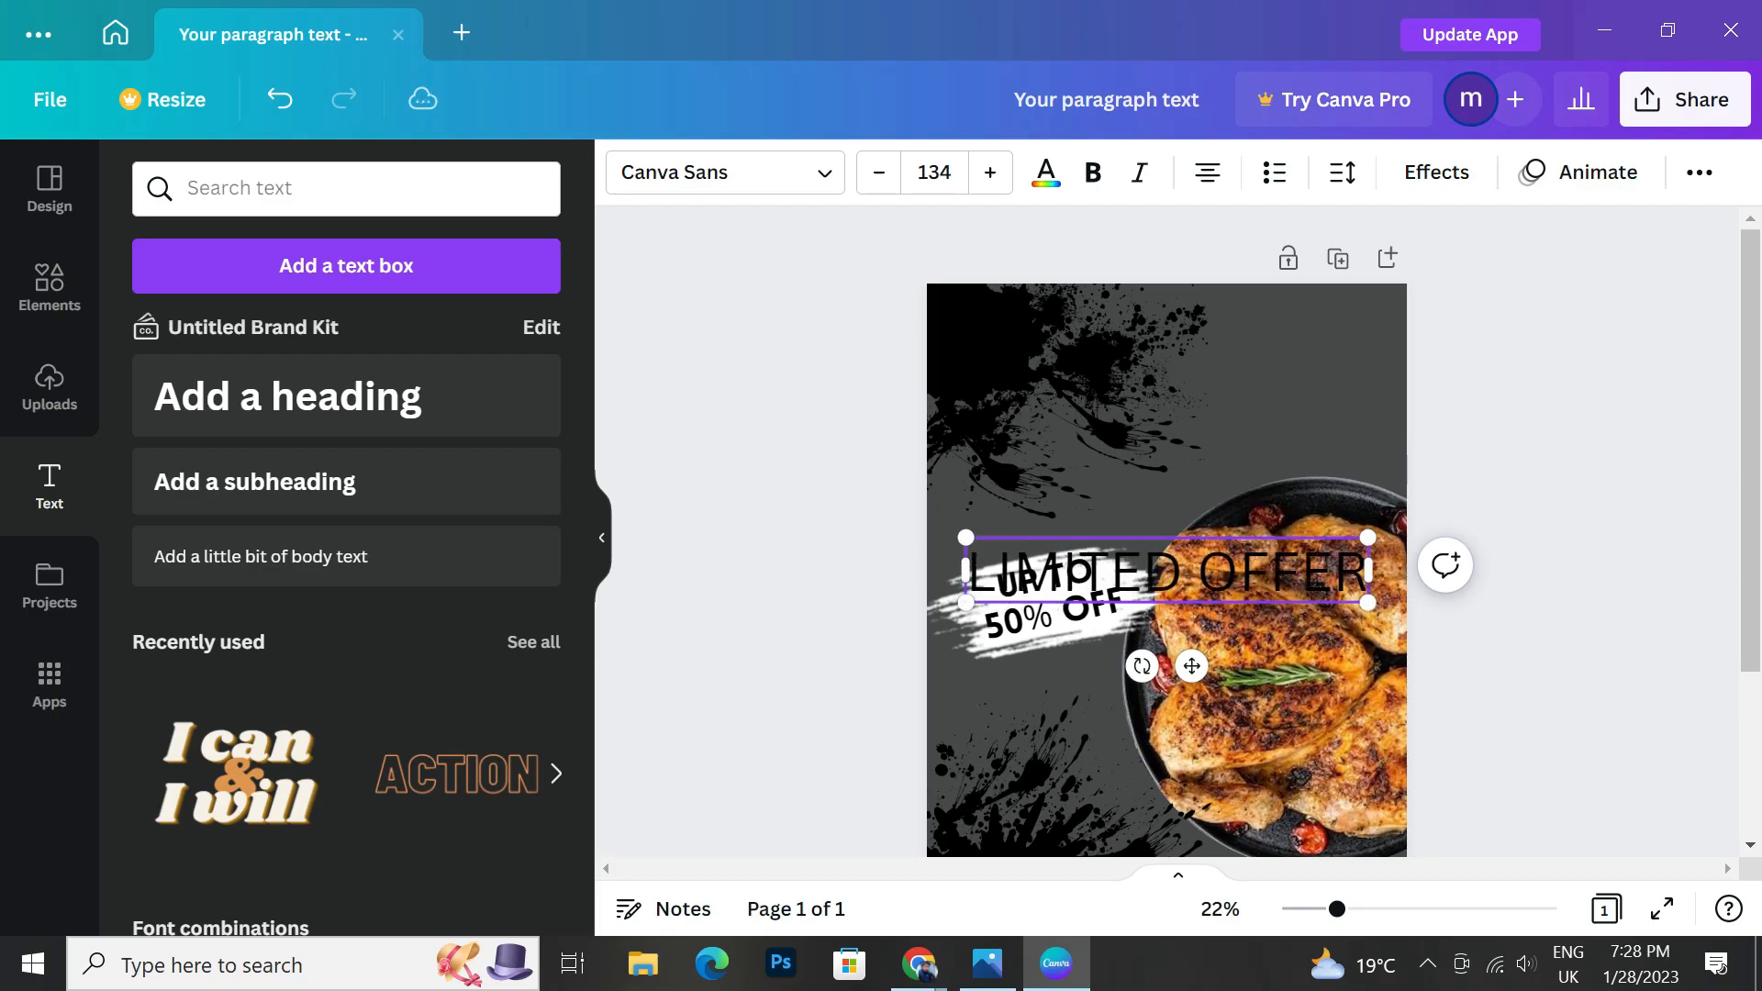
# Set the "LIMITED OFFER" heading's font to Lovelo.
pyautogui.click(767, 173)
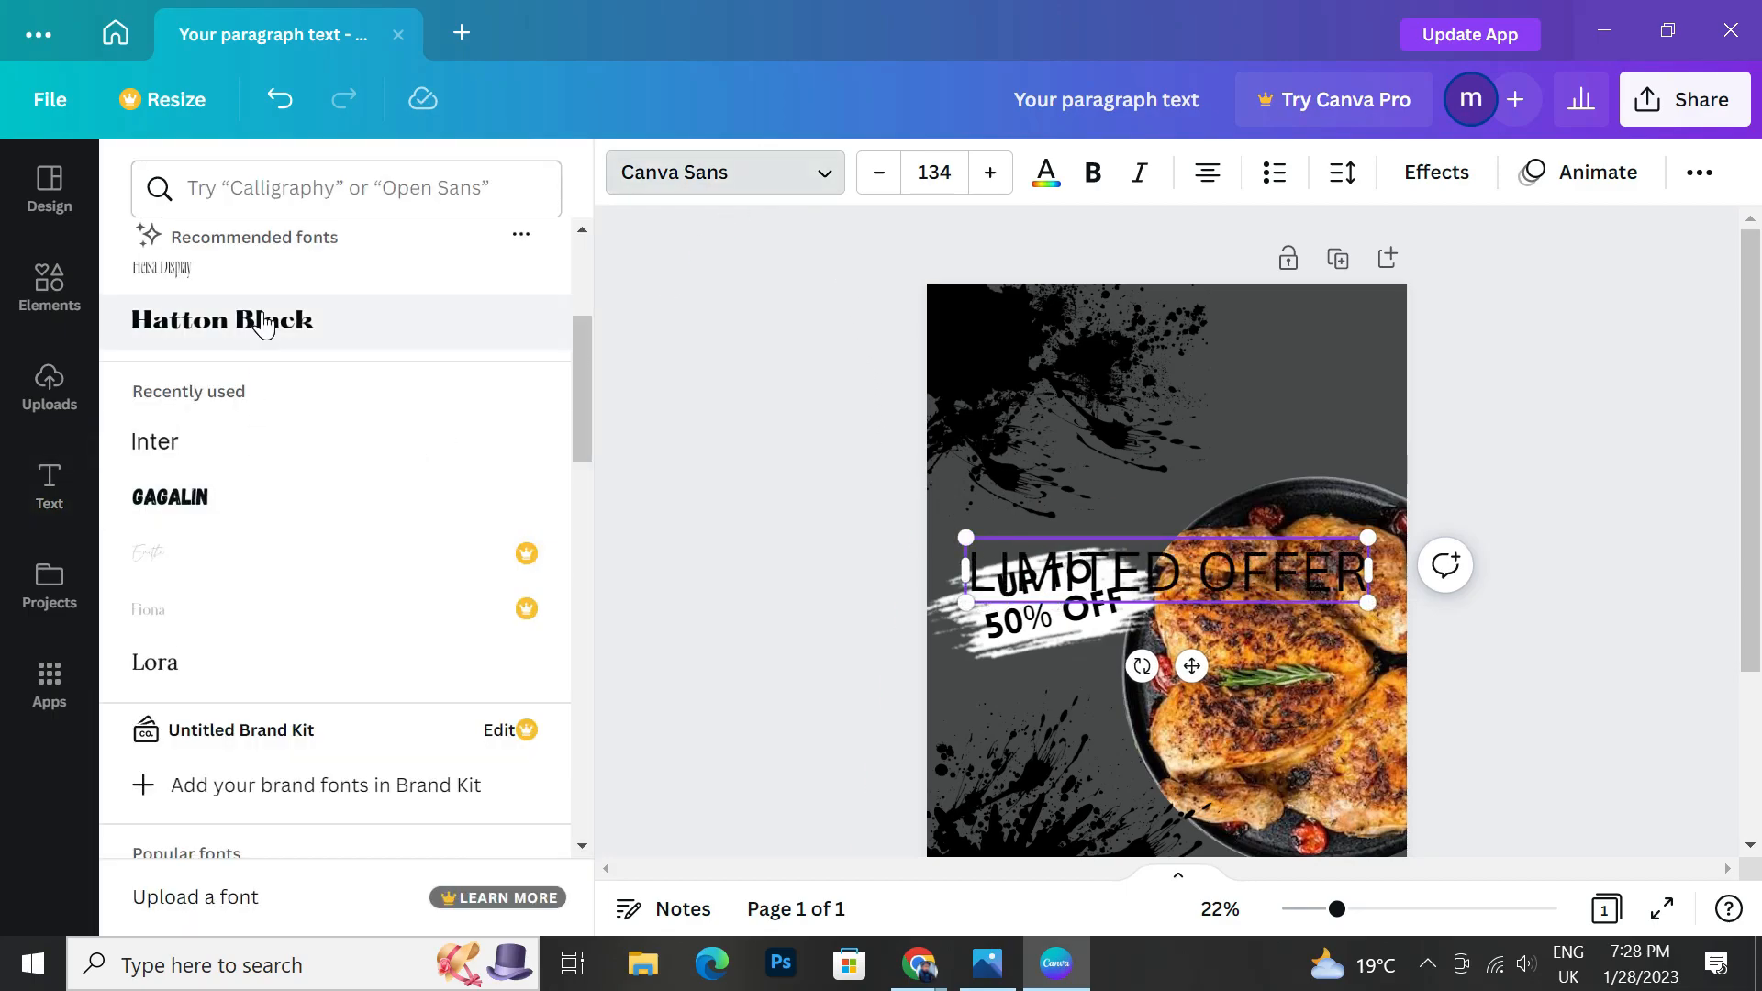
pyautogui.scroll(-7, 236, 629)
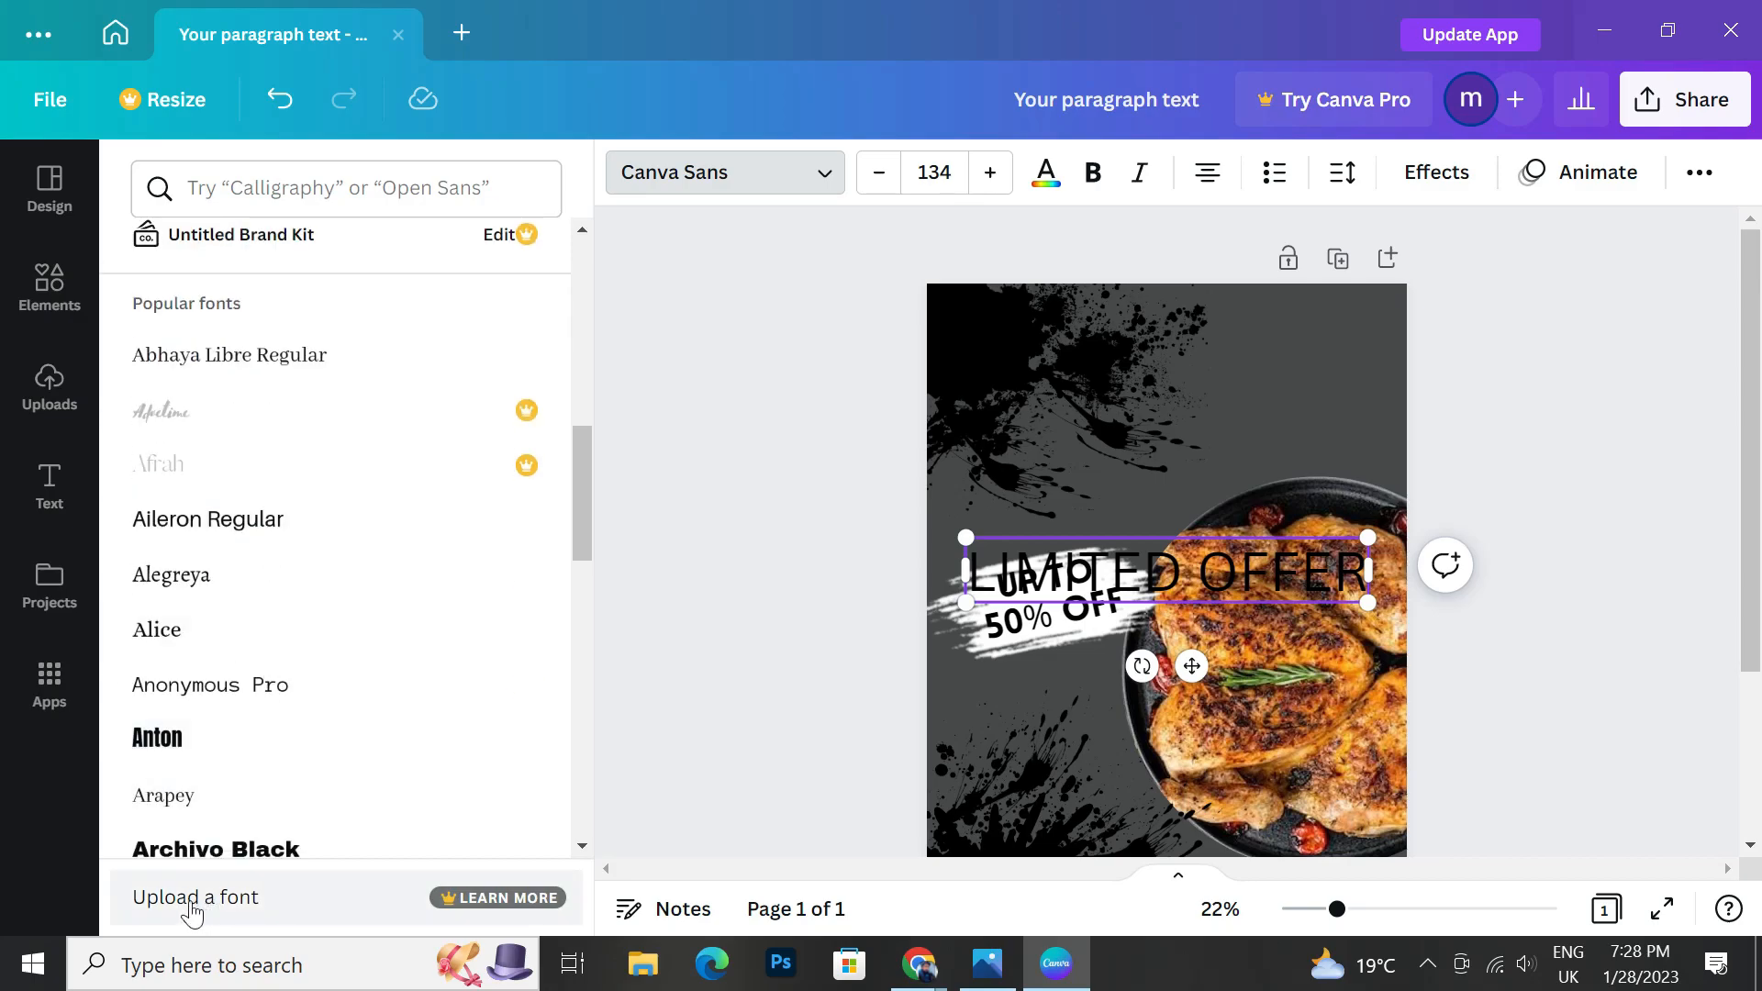
pyautogui.scroll(-5, 260, 684)
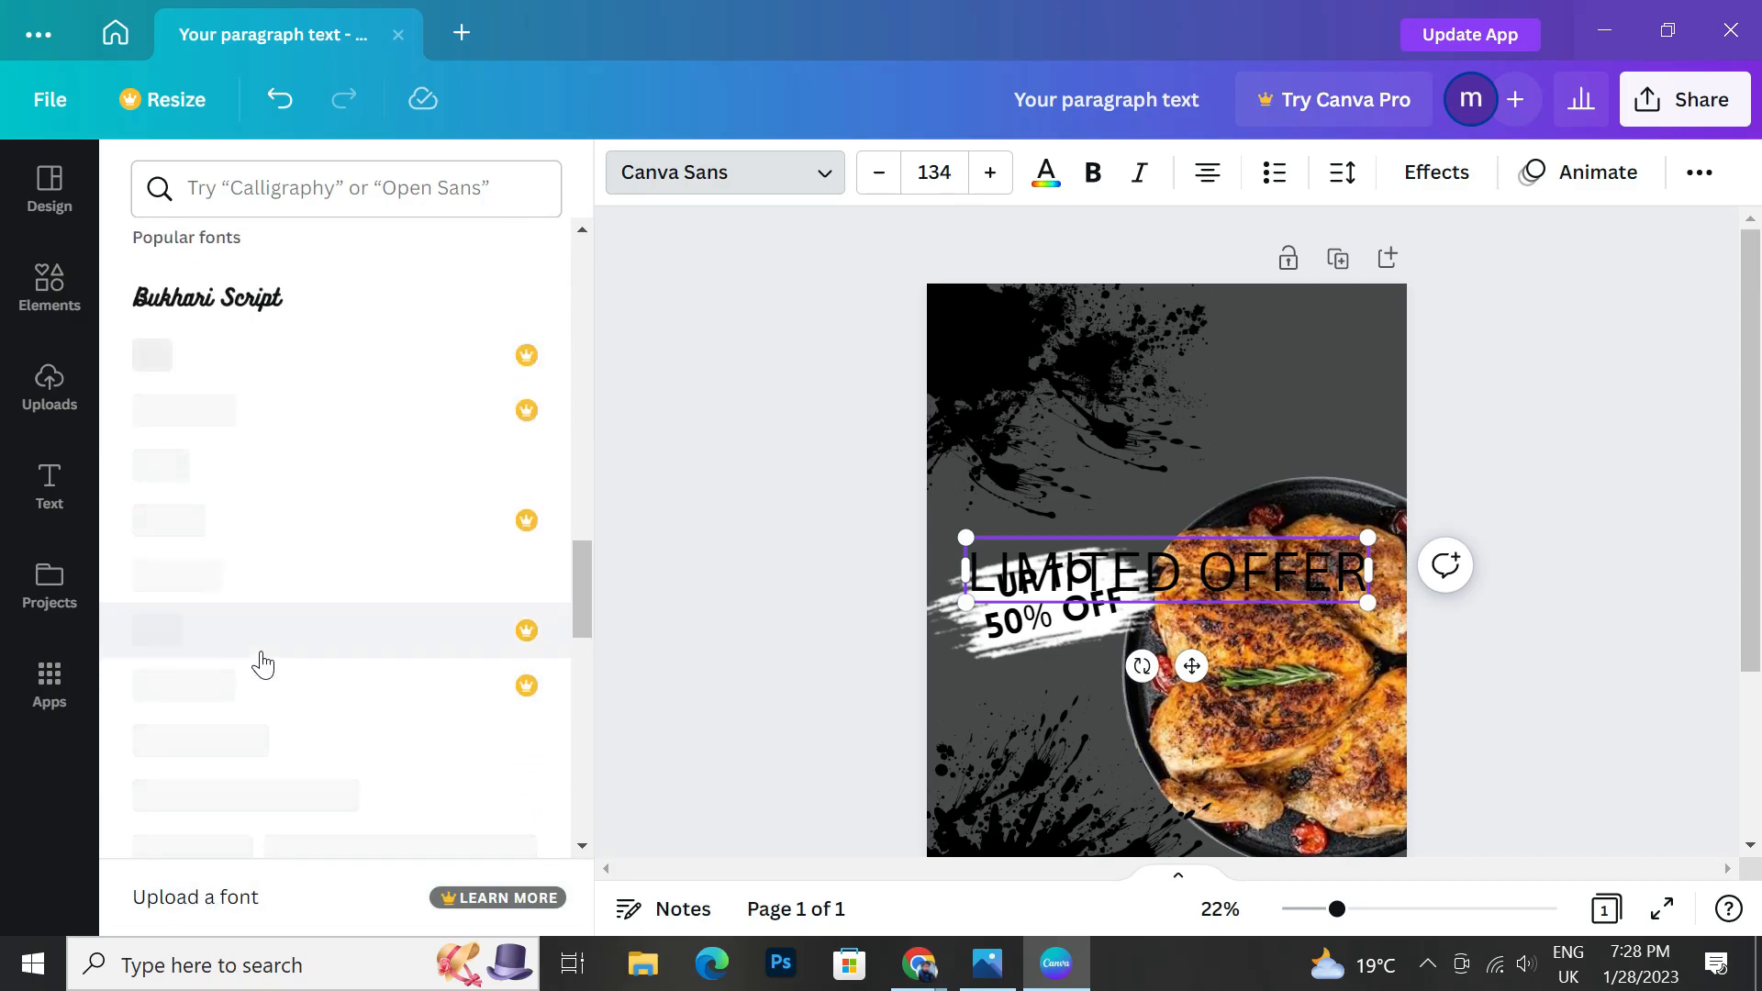
pyautogui.scroll(15, 254, 616)
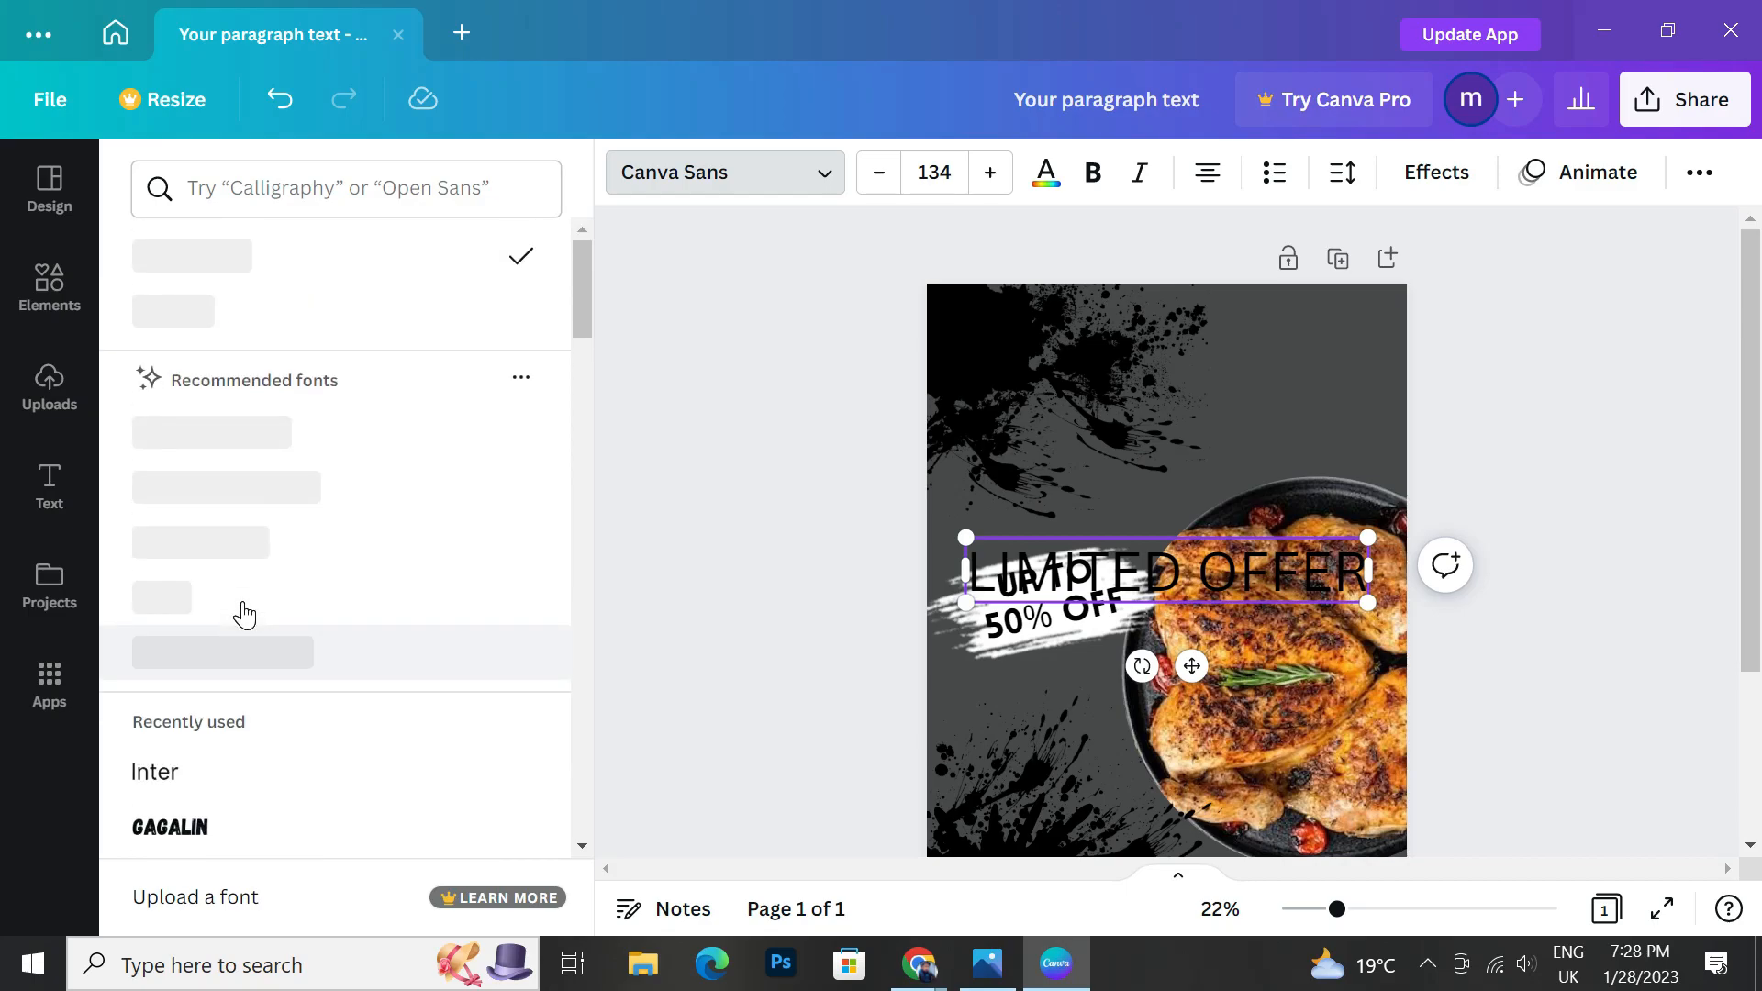
pyautogui.click(203, 310)
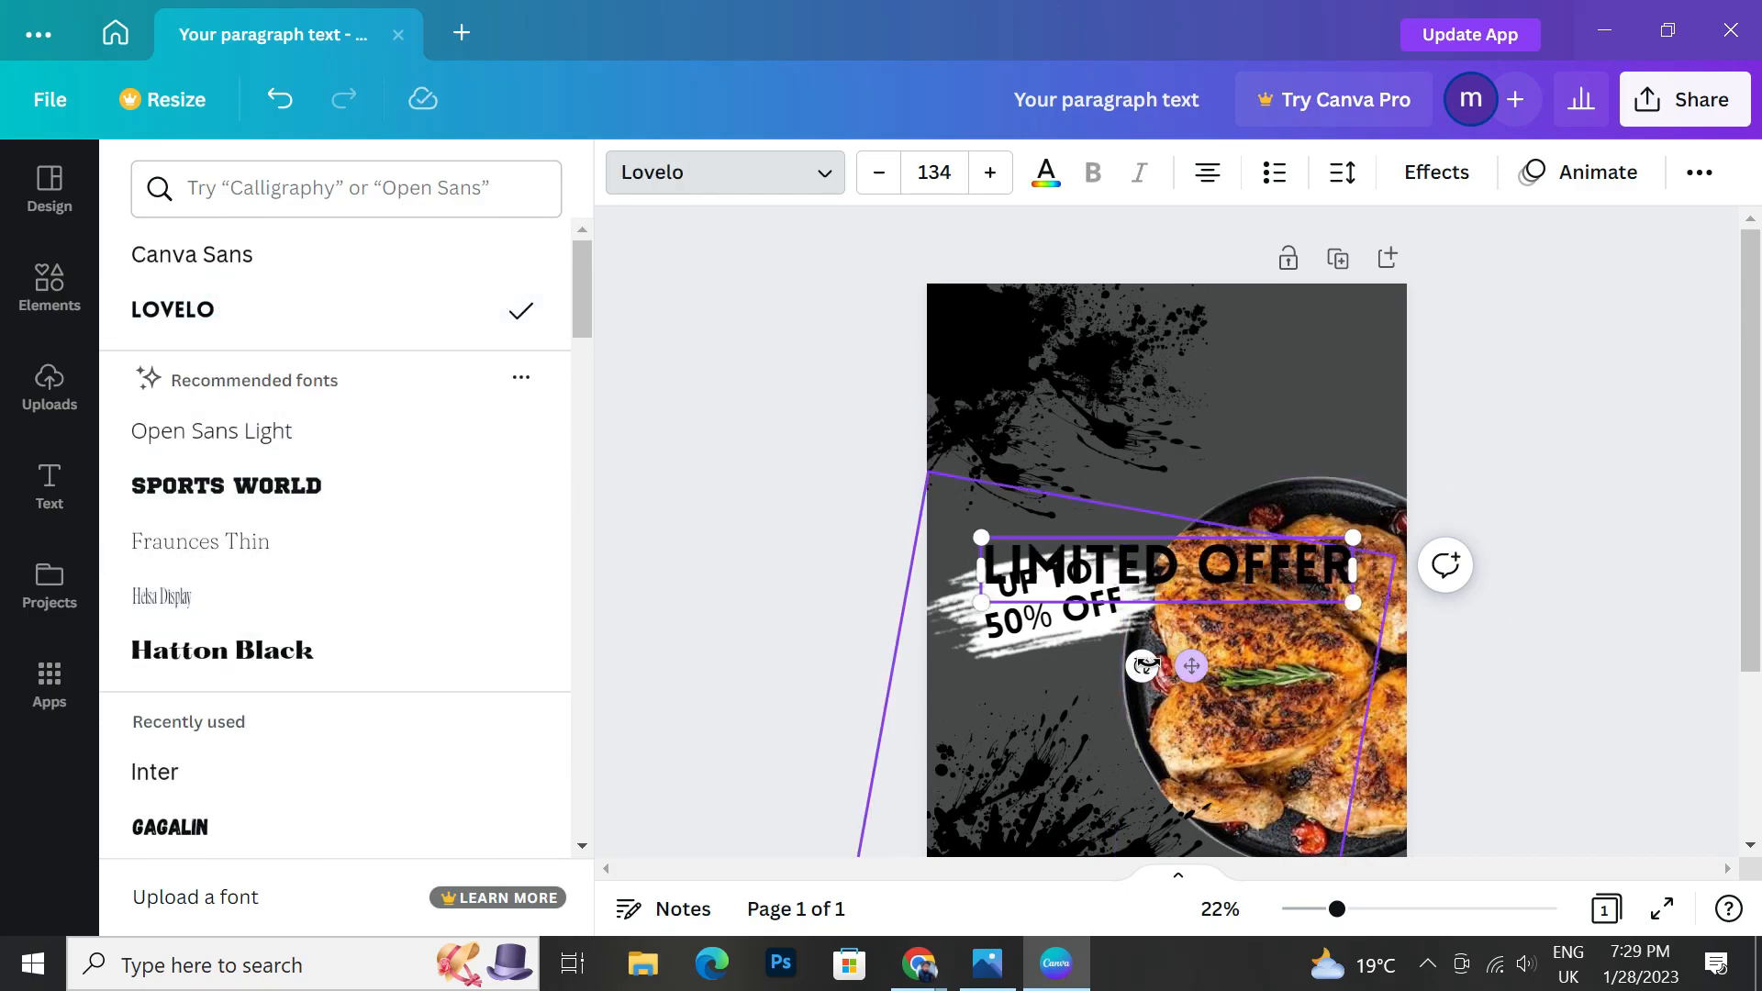
# Scale the "LIMITED OFFER" heading down to font size 105 and move it just below the brush stroke.
pyautogui.moveTo(987, 550); pyautogui.dragTo(1006, 597)
pyautogui.moveTo(1039, 628); pyautogui.dragTo(1267, 671)
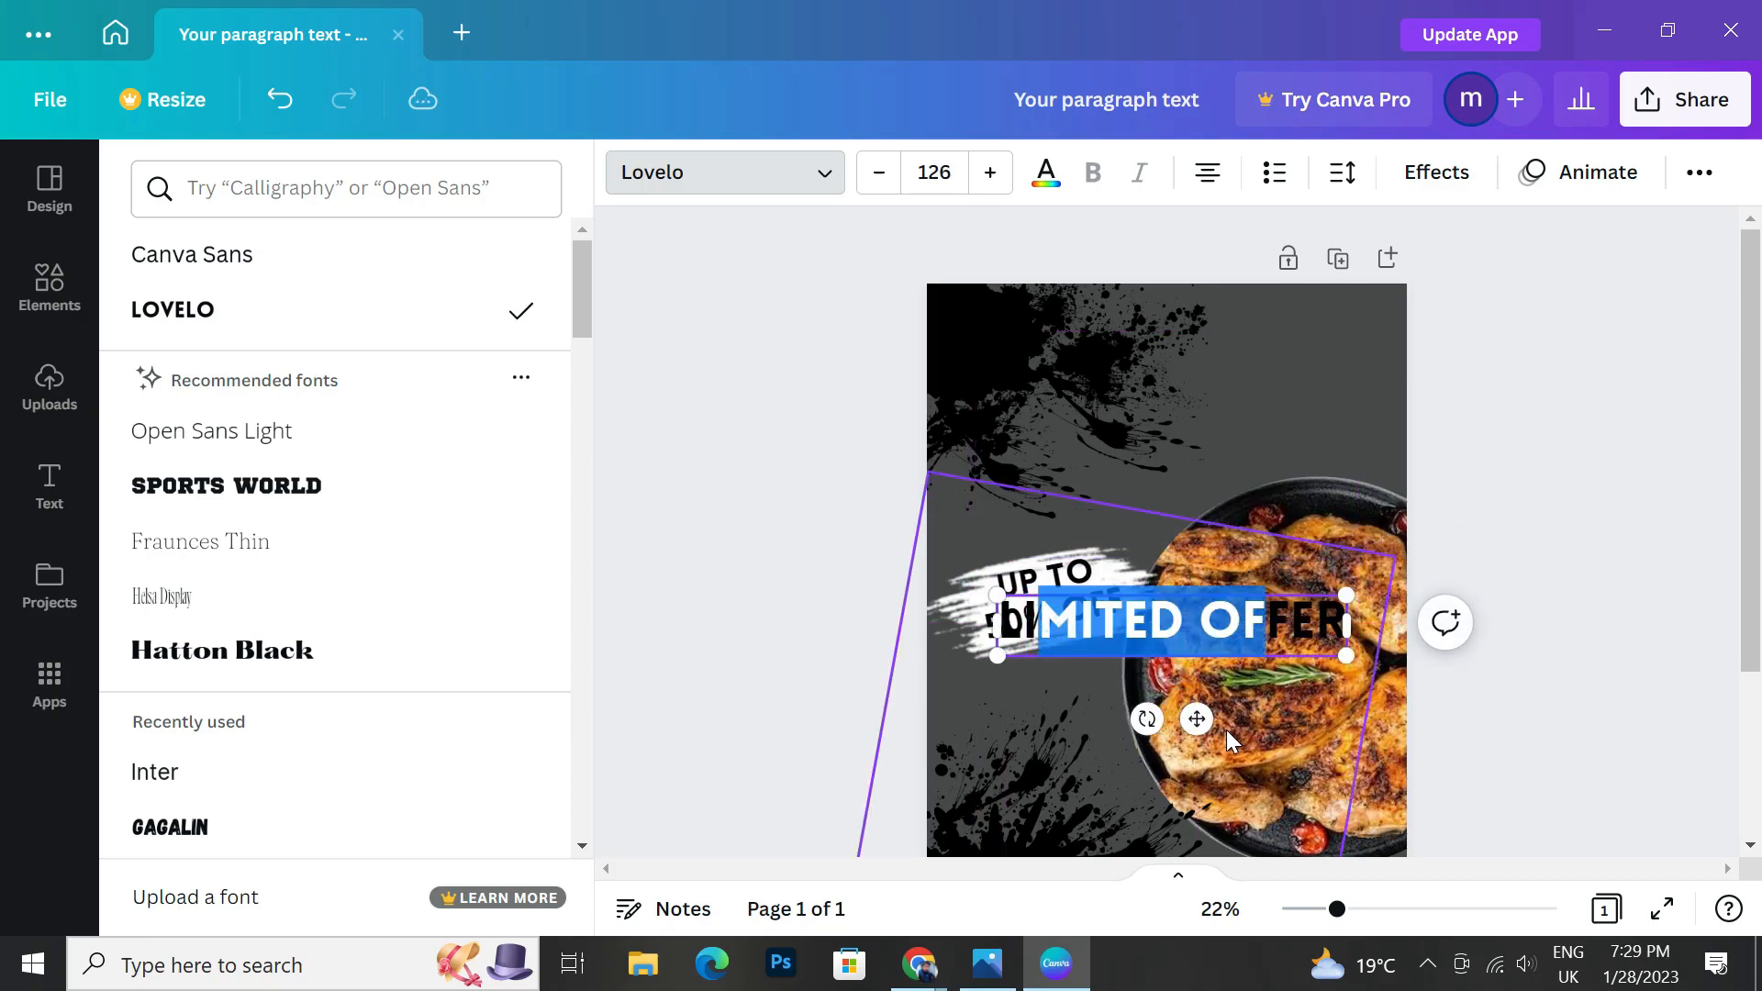
pyautogui.moveTo(995, 593); pyautogui.dragTo(1047, 620)
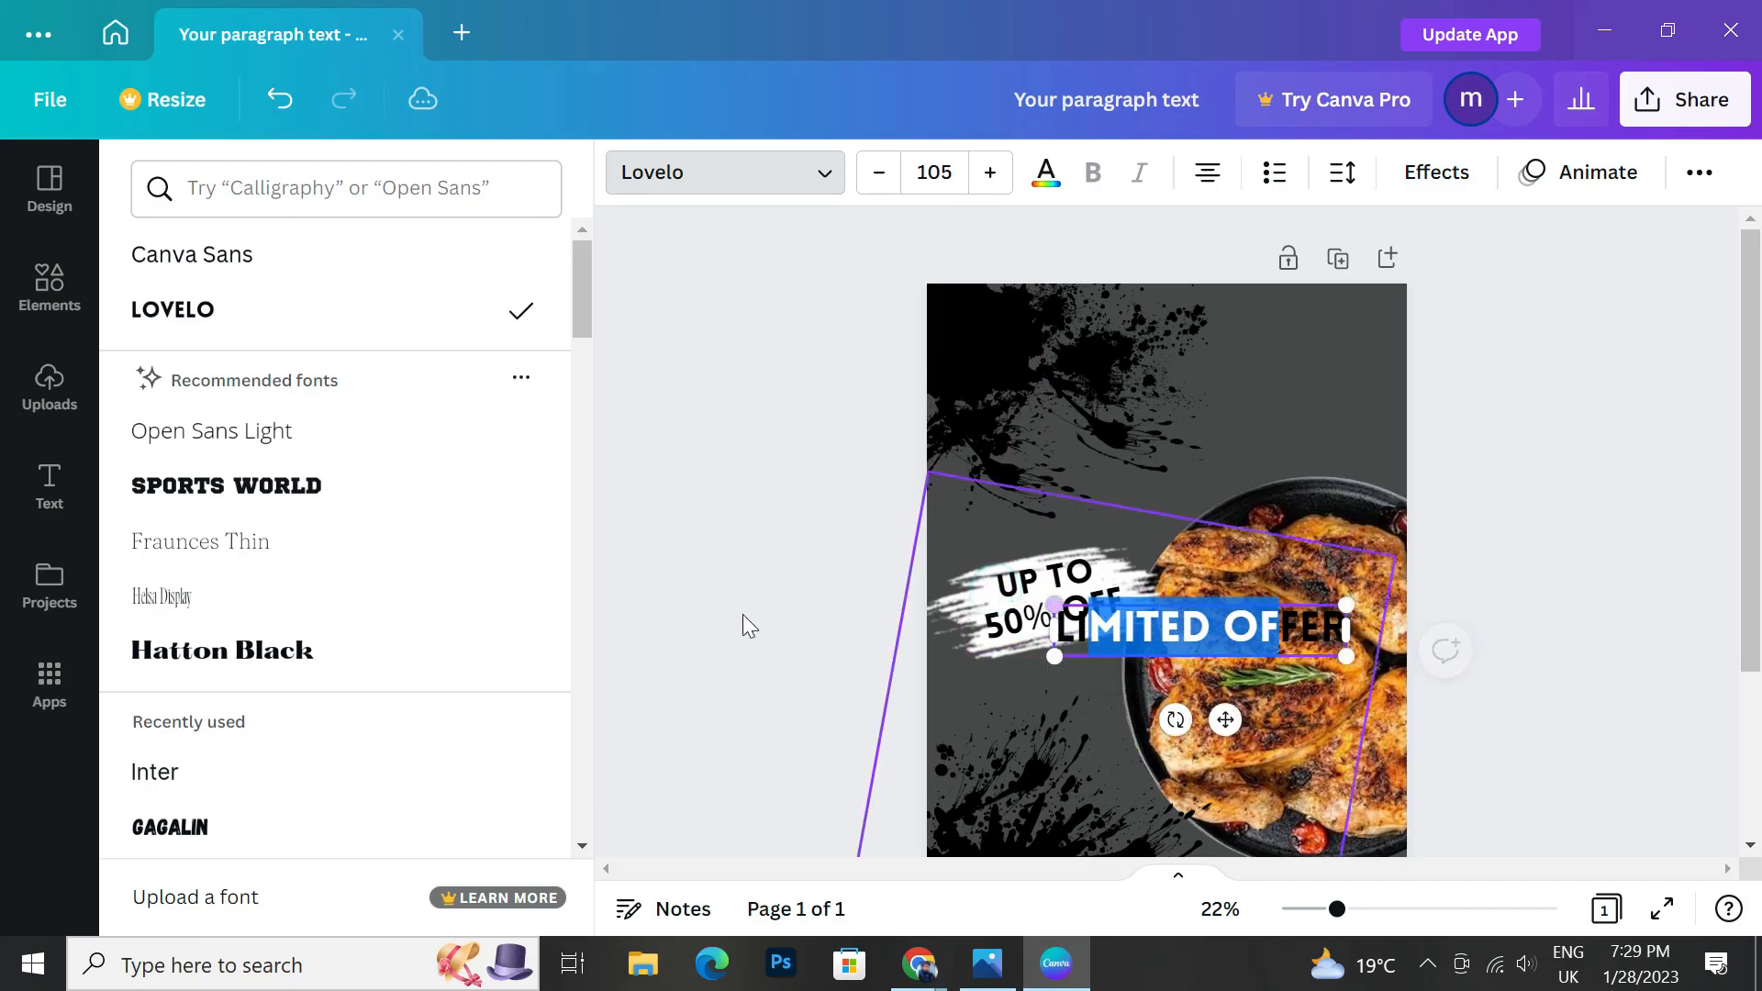
pyautogui.click(739, 612)
pyautogui.click(698, 589)
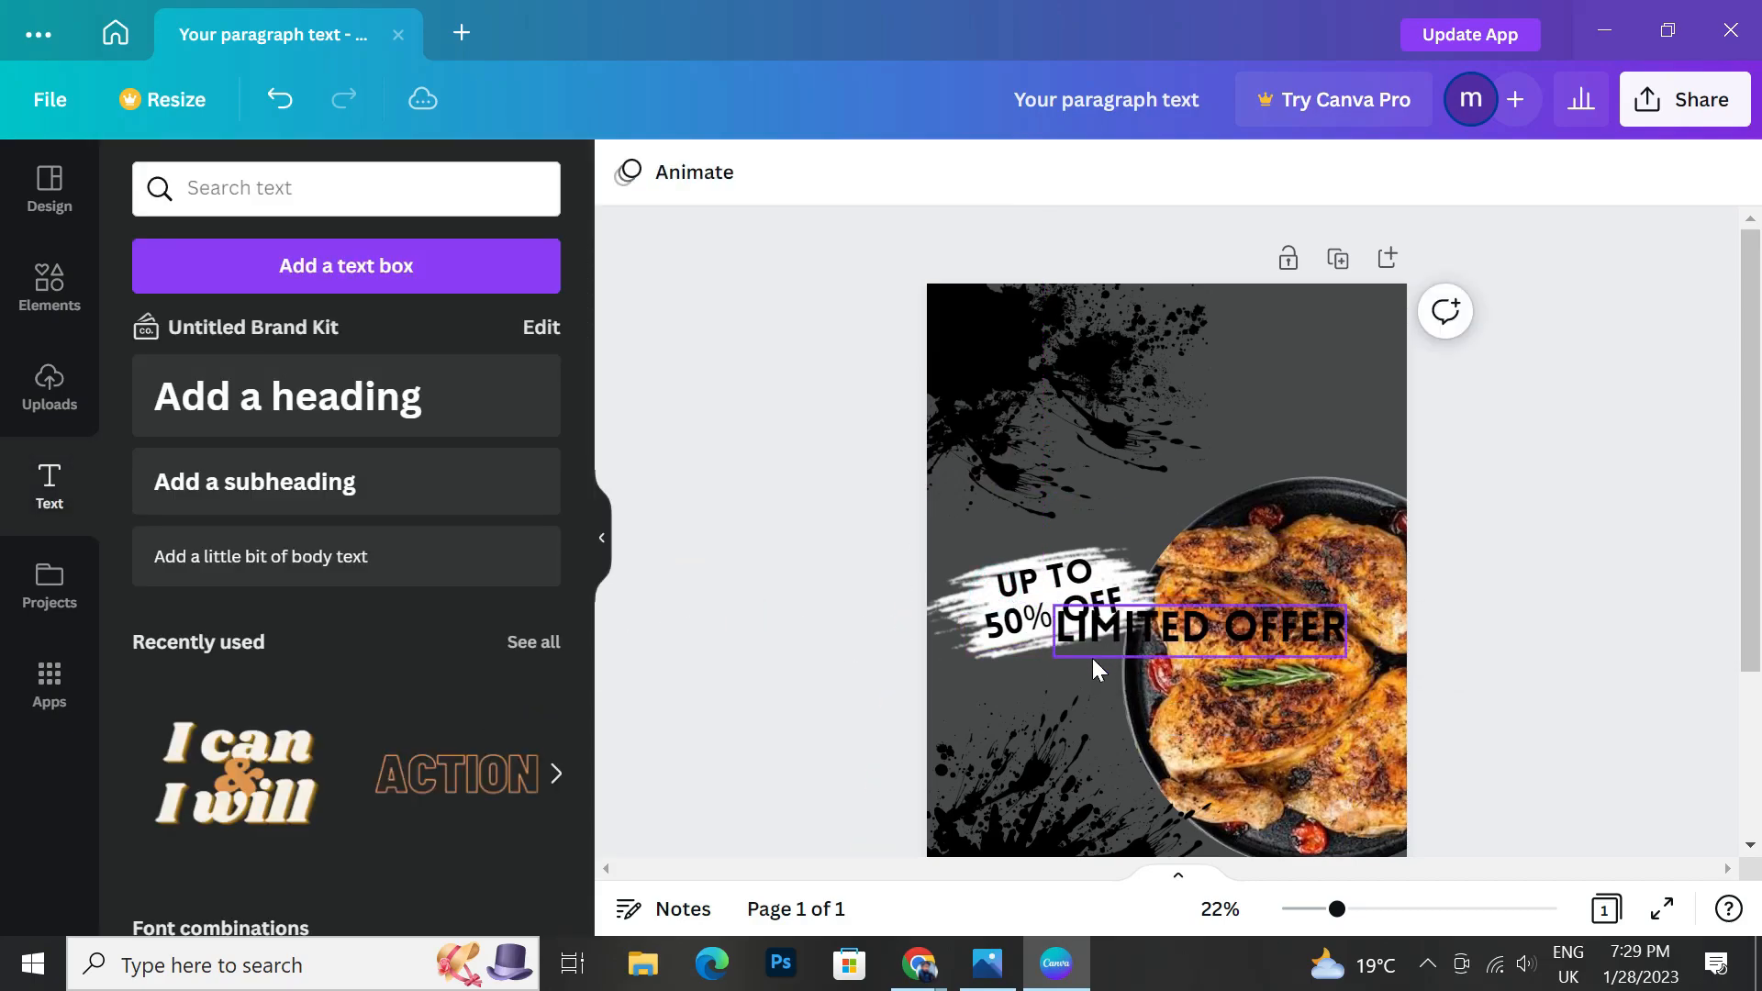
pyautogui.moveTo(1098, 648); pyautogui.dragTo(1062, 696)
# Move the "UP TO" text up to the brush stroke's upper edge and reduce its font size to 71.
pyautogui.click(1044, 583)
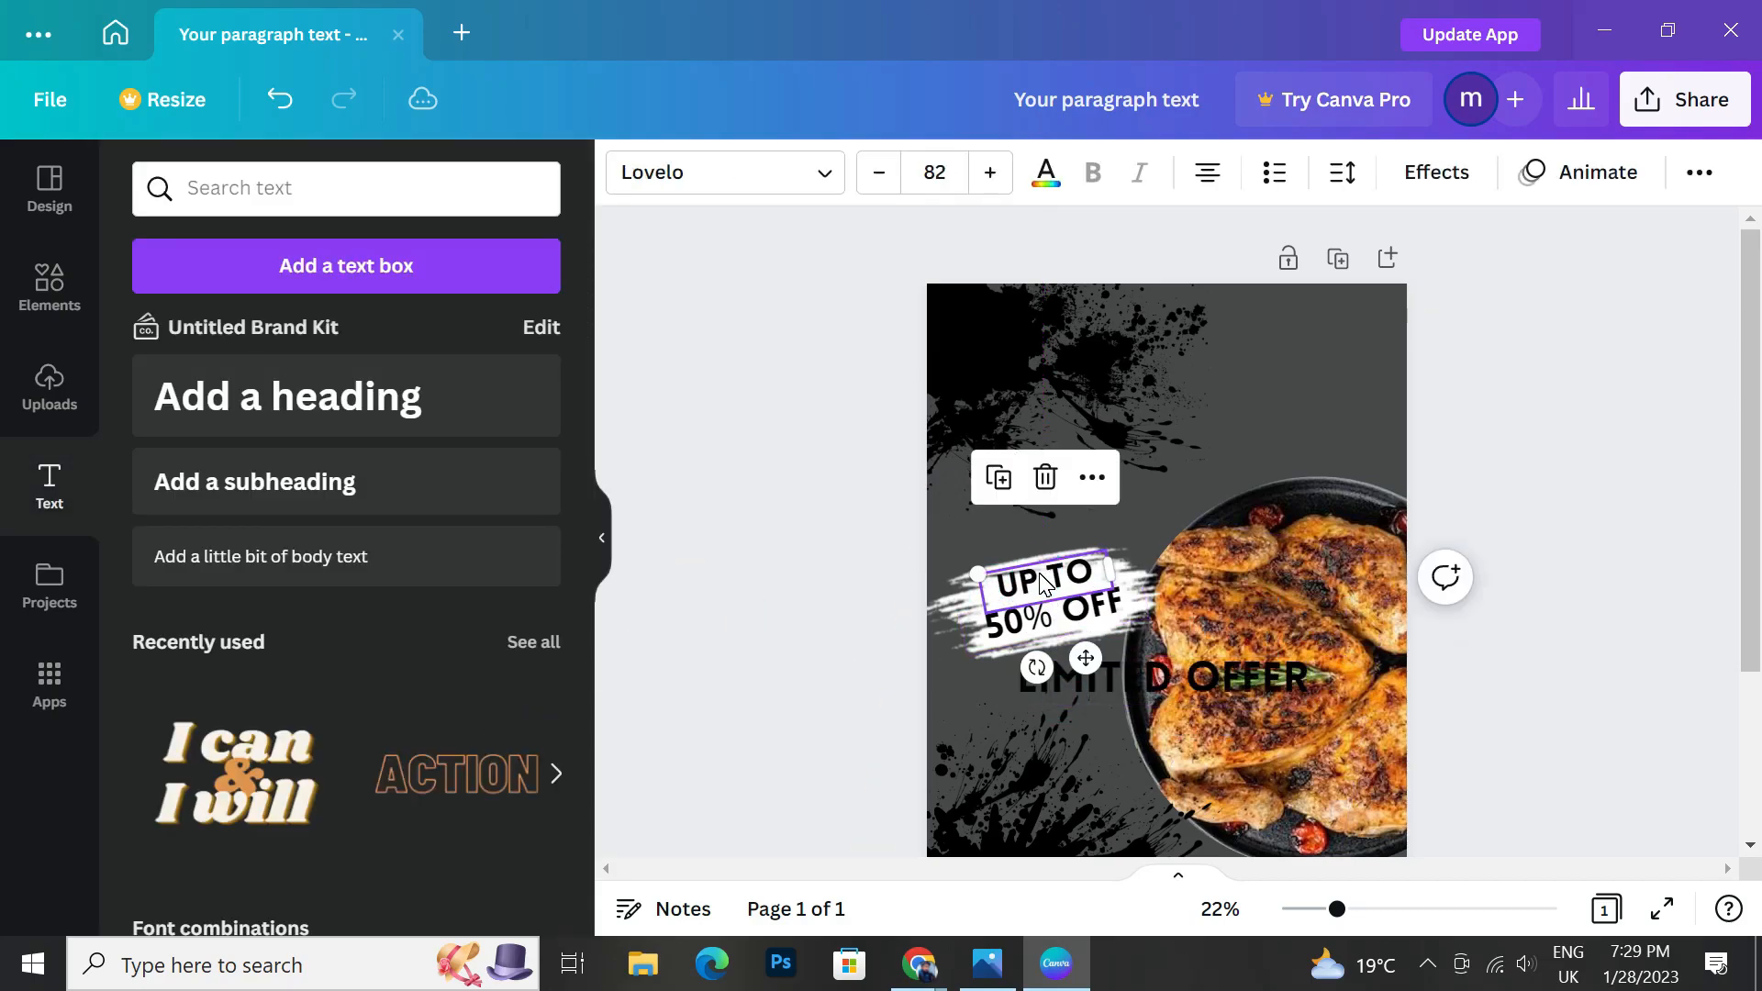
pyautogui.moveTo(1045, 584); pyautogui.dragTo(1040, 564)
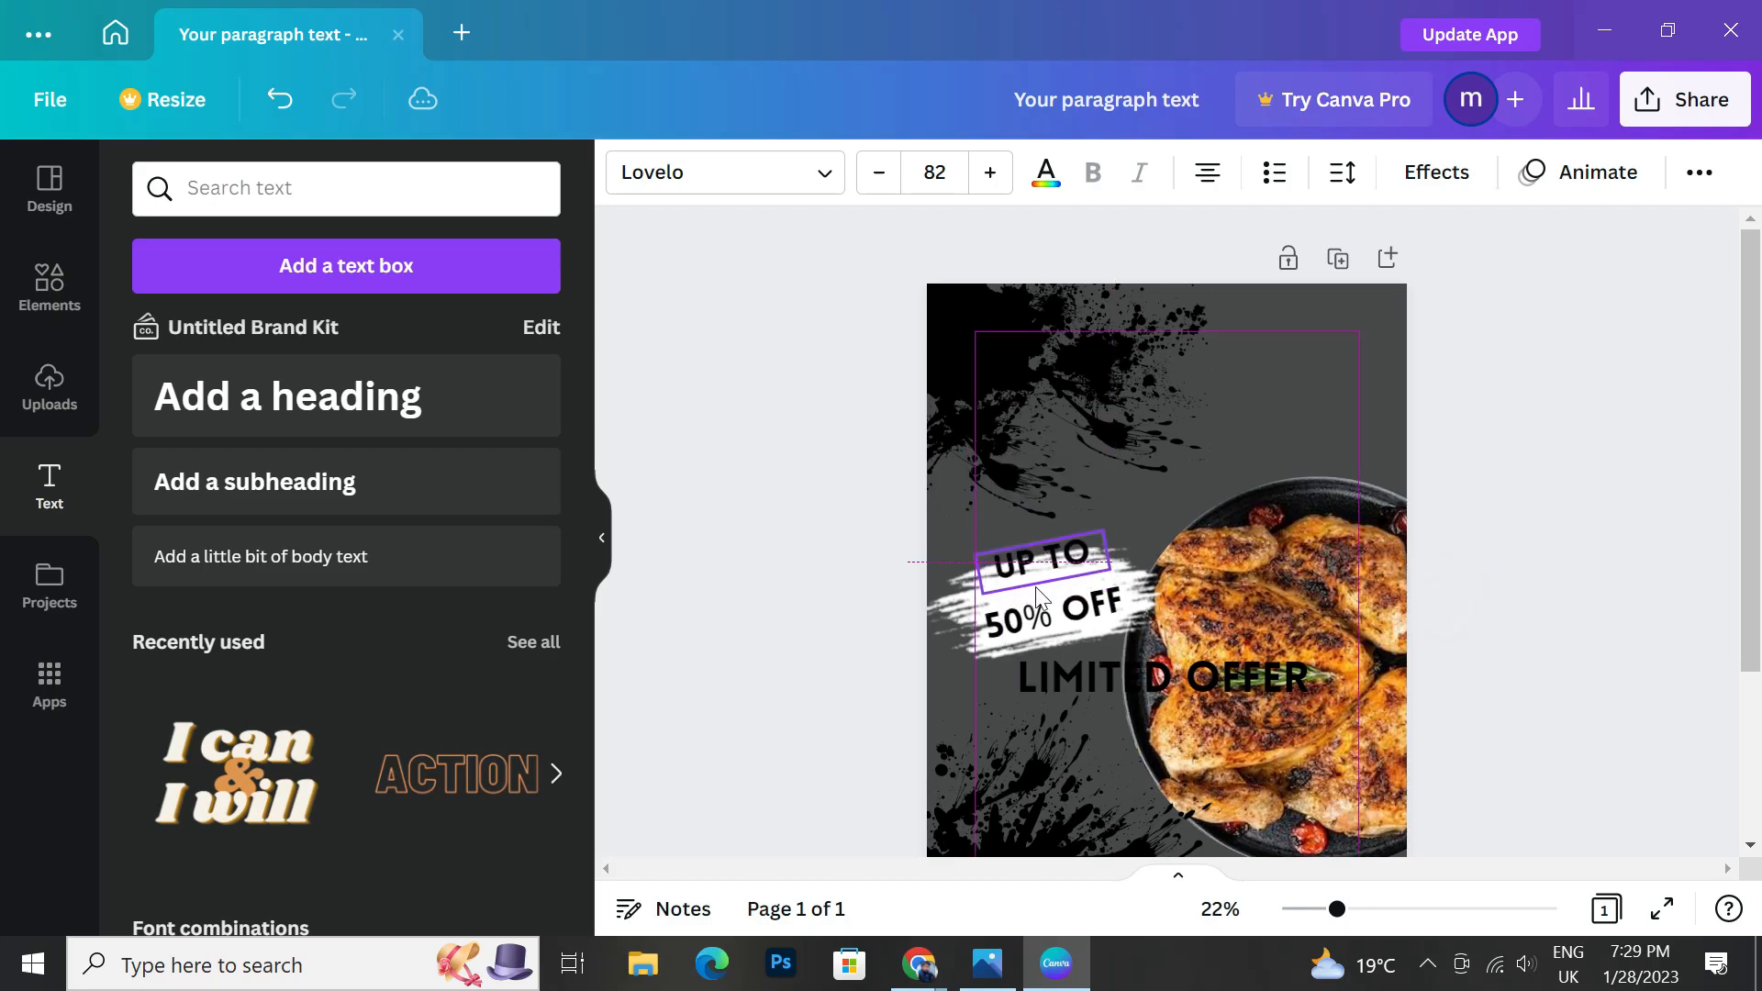
pyautogui.click(866, 171)
pyautogui.click(865, 172)
pyautogui.click(865, 172)
pyautogui.click(865, 172)
pyautogui.click(863, 165)
pyautogui.click(864, 165)
pyautogui.click(864, 165)
pyautogui.click(863, 166)
pyautogui.click(863, 166)
pyautogui.click(864, 165)
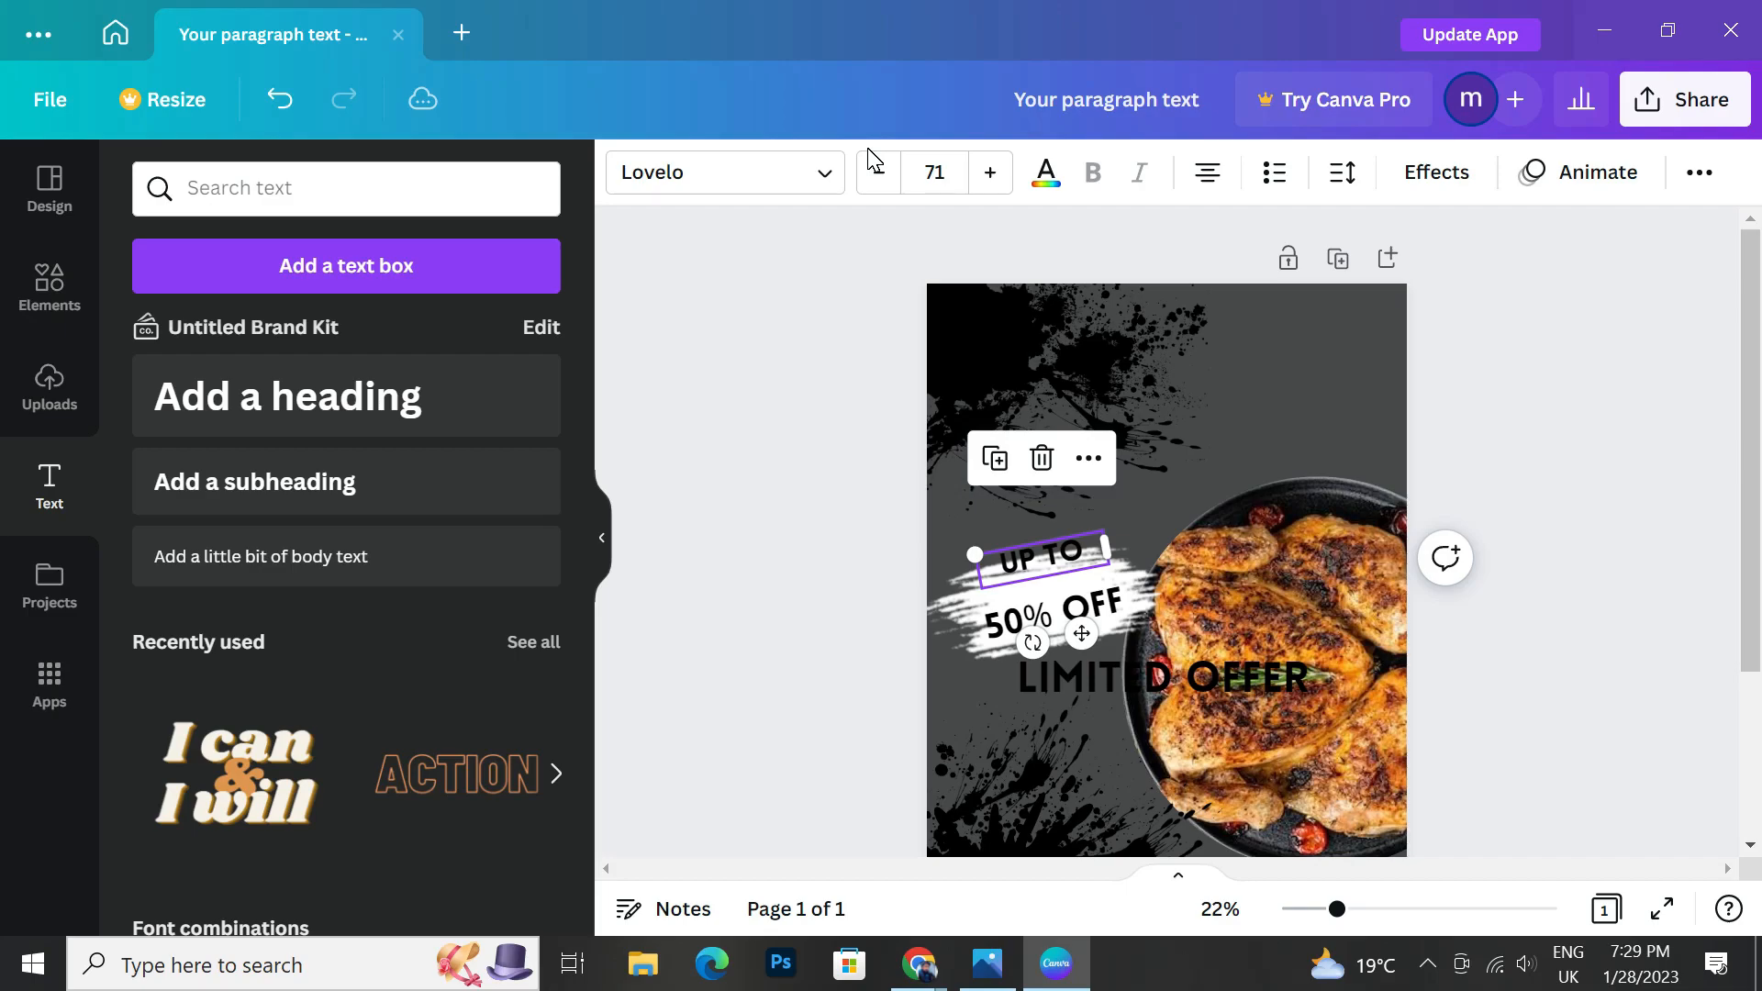
# Nudge the "UP TO" text down, closer to the "50% OFF" line.
pyautogui.click(1064, 549)
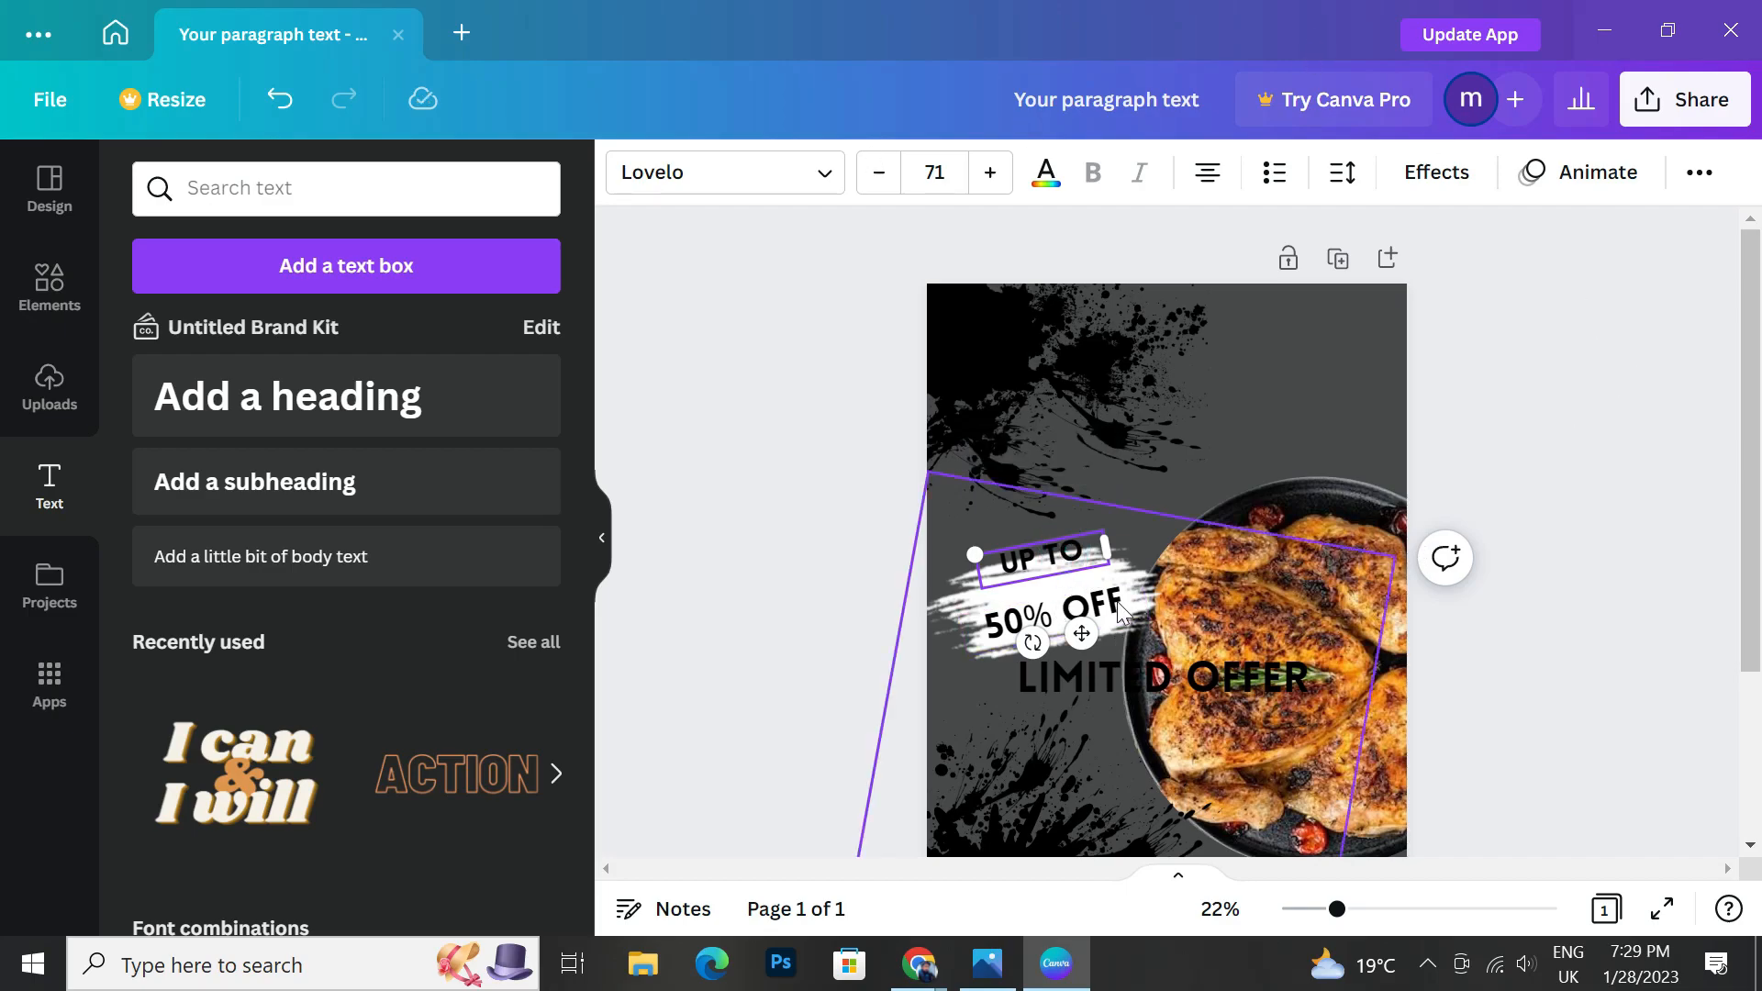
pyautogui.click(1096, 537)
pyautogui.click(1098, 547)
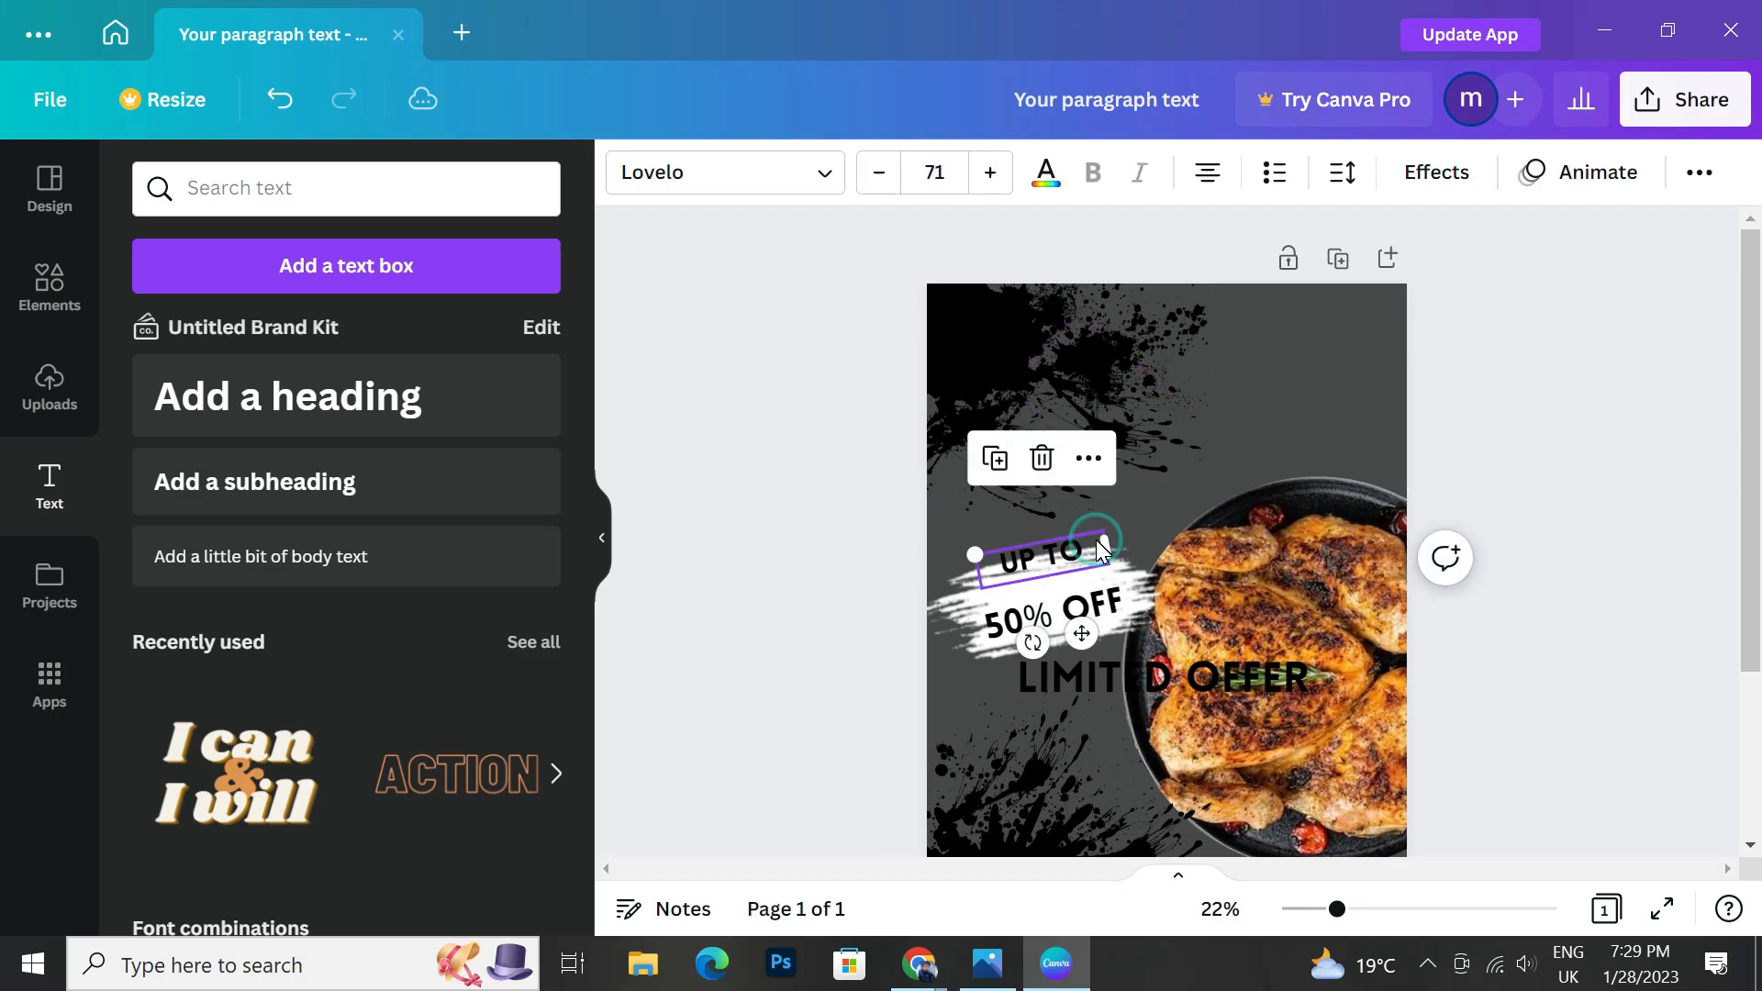
pyautogui.press('Down')
pyautogui.press('Down')
pyautogui.press('Down')
pyautogui.press('Down')
pyautogui.press('Down')
pyautogui.press('Down')
pyautogui.press('Down')
pyautogui.press('Down')
pyautogui.press('Down')
pyautogui.press('Down')
pyautogui.press('Down')
pyautogui.press('Down')
pyautogui.press('Down')
pyautogui.press('Down')
pyautogui.press('Down')
pyautogui.press('Down')
pyautogui.press('Down')
pyautogui.press('Down')
pyautogui.press('Down')
pyautogui.press('Down')
pyautogui.press('Down')
pyautogui.press('Down')
pyautogui.press('Down')
pyautogui.press('Down')
pyautogui.press('Down')
pyautogui.press('Down')
pyautogui.press('Down')
pyautogui.press('Down')
pyautogui.press('Down')
pyautogui.press('Down')
pyautogui.press('Down')
pyautogui.press('Down')
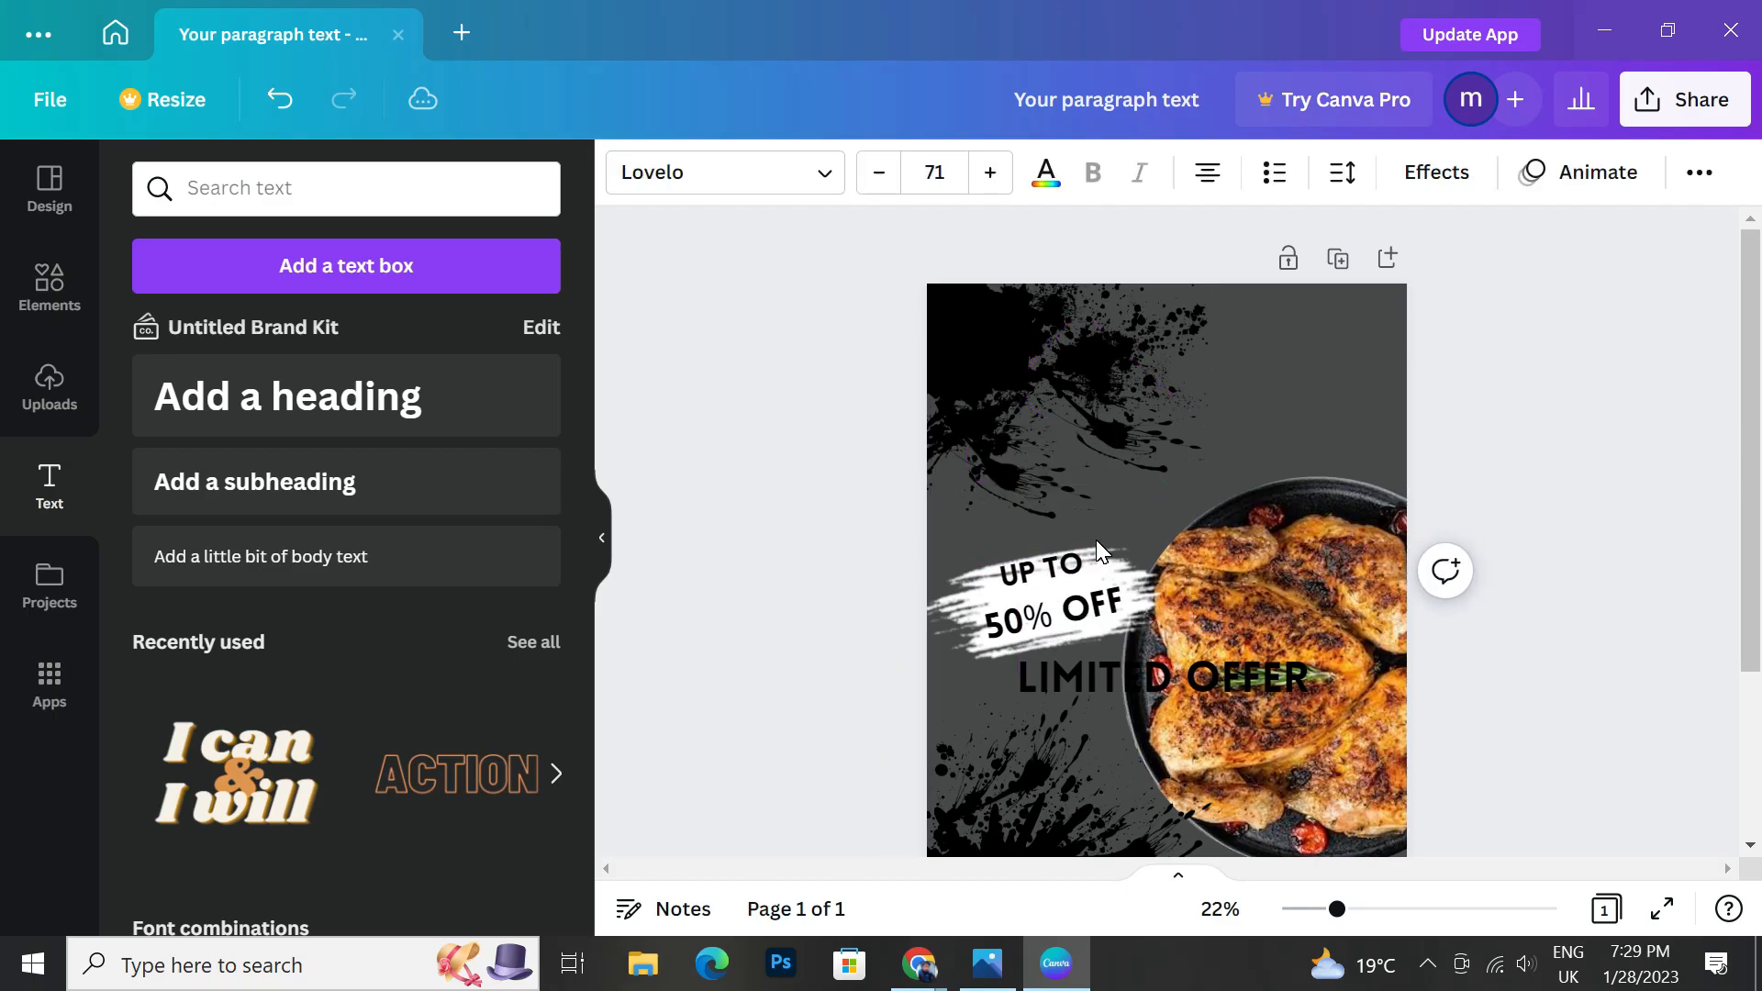
# Nudge the "50% OFF" text up toward "UP TO", leaving room beneath it on the brush stroke.
pyautogui.click(1113, 607)
pyautogui.press('Up')
pyautogui.press('Up')
pyautogui.press('Up')
pyautogui.press('Up')
pyautogui.press('Up')
pyautogui.press('Up')
pyautogui.press('Up')
pyautogui.press('Up')
pyautogui.press('Up')
pyautogui.press('Up')
pyautogui.press('Up')
pyautogui.press('Up')
pyautogui.press('Up')
pyautogui.press('Up')
pyautogui.press('Up')
pyautogui.press('Up')
pyautogui.press('Up')
pyautogui.press('Up')
pyautogui.press('Up')
pyautogui.press('Up')
pyautogui.press('Up')
pyautogui.press('Up')
pyautogui.press('Up')
pyautogui.press('Up')
pyautogui.press('Up')
pyautogui.press('Up')
pyautogui.press('Up')
pyautogui.press('Up')
pyautogui.press('Up')
pyautogui.press('Up')
pyautogui.press('Up')
pyautogui.press('Up')
pyautogui.press('Up')
pyautogui.press('Up')
pyautogui.press('Up')
pyautogui.press('Up')
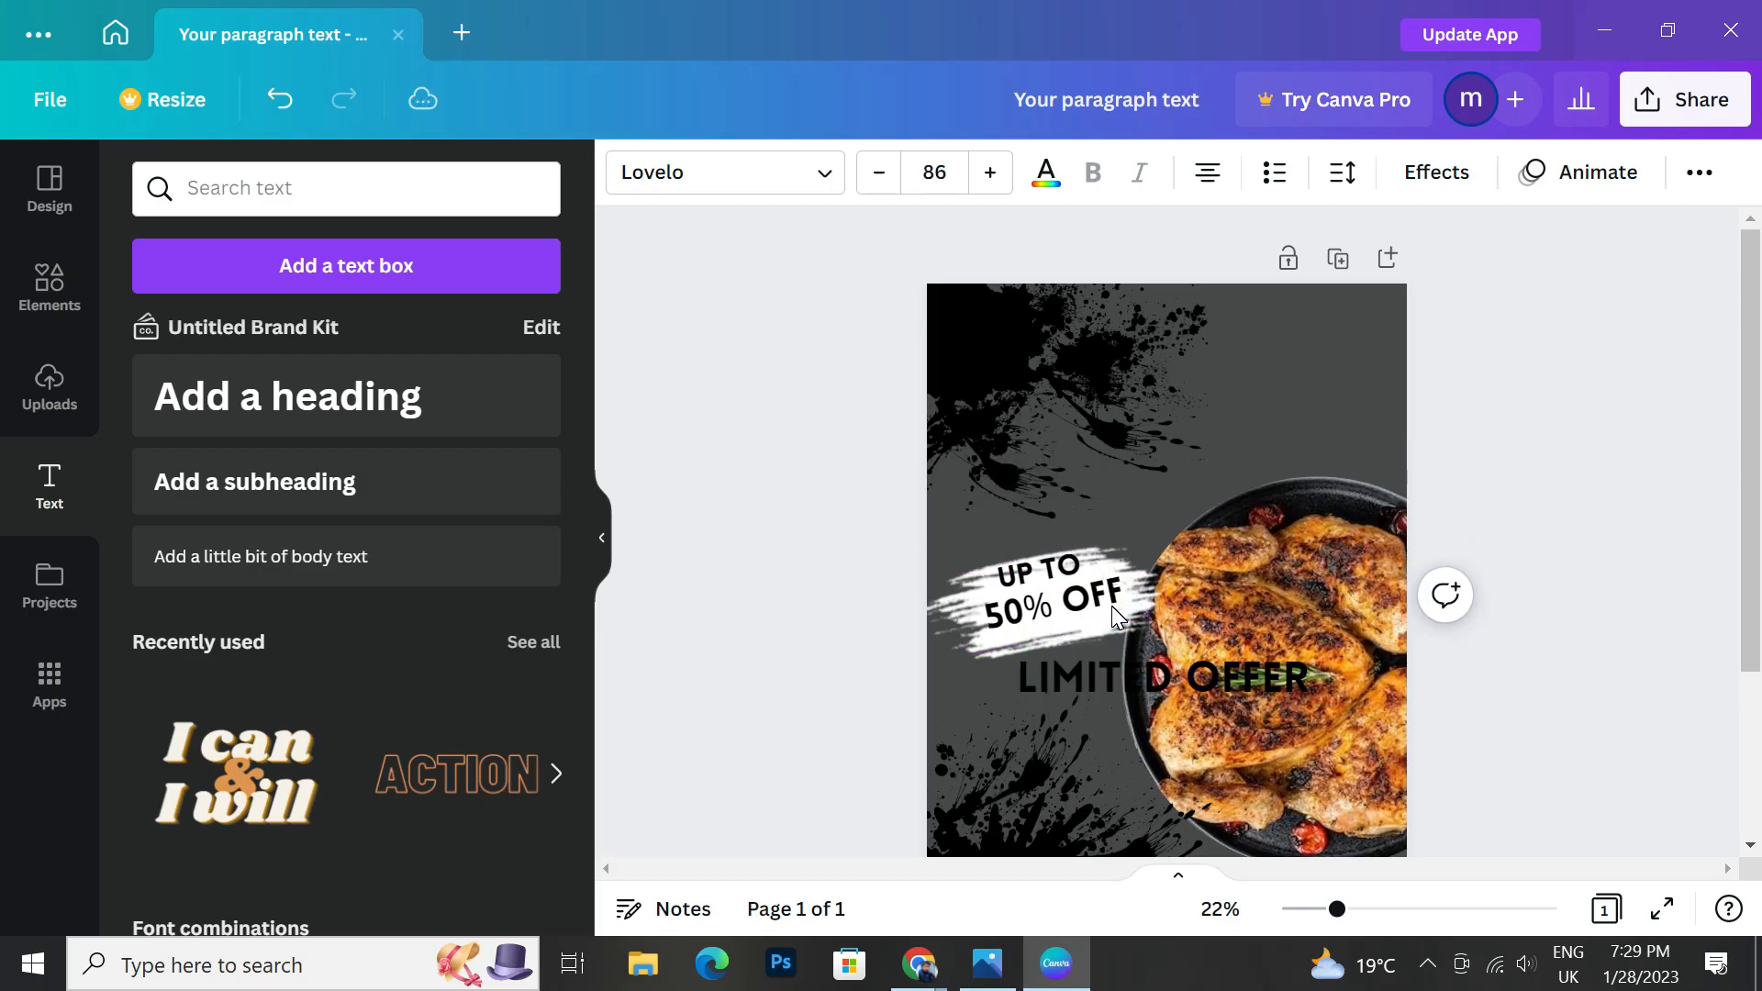
# Shrink "LIMITED OFFER" to font size 57.4 and place it, tilted like the other lines, under "50% OFF" on the brush stroke.
pyautogui.click(1346, 657)
pyautogui.click(1229, 698)
pyautogui.moveTo(1019, 639); pyautogui.dragTo(1151, 664)
pyautogui.moveTo(1250, 767); pyautogui.dragTo(1095, 694)
pyautogui.click(924, 659)
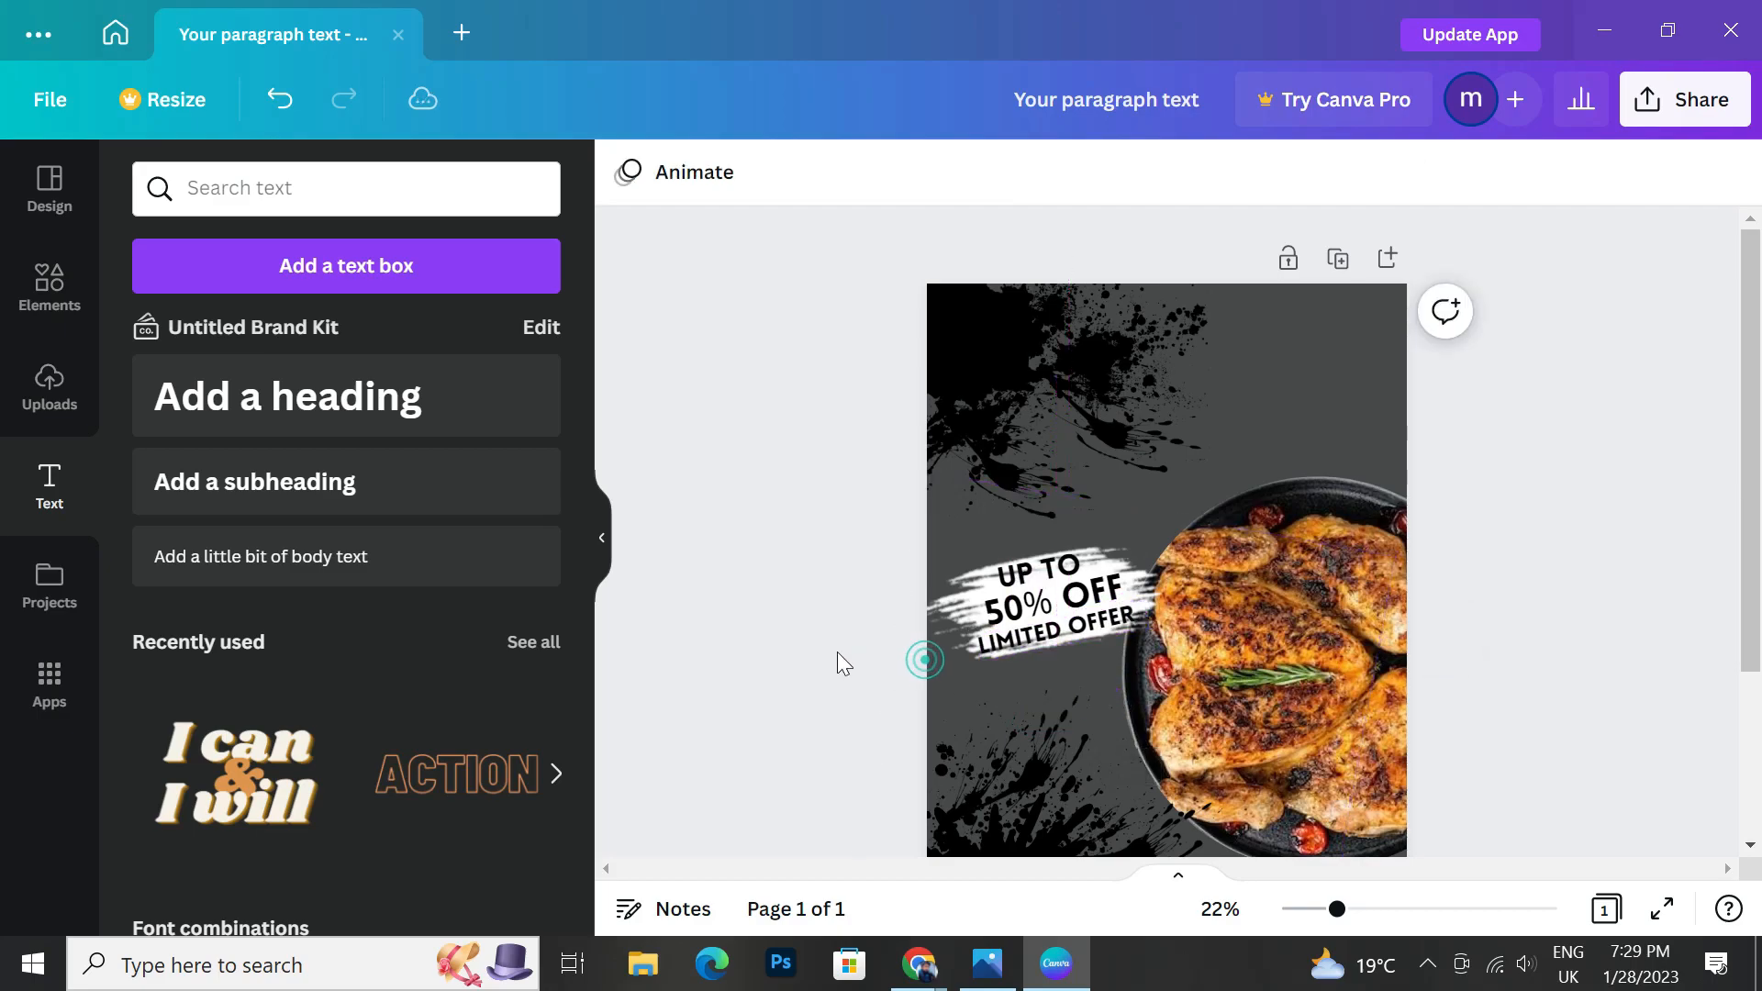
# Fine-tune the positions of the "LIMITED OFFER" and "50% OFF" lines on the brush stroke for even spacing.
pyautogui.click(1024, 643)
pyautogui.click(1026, 641)
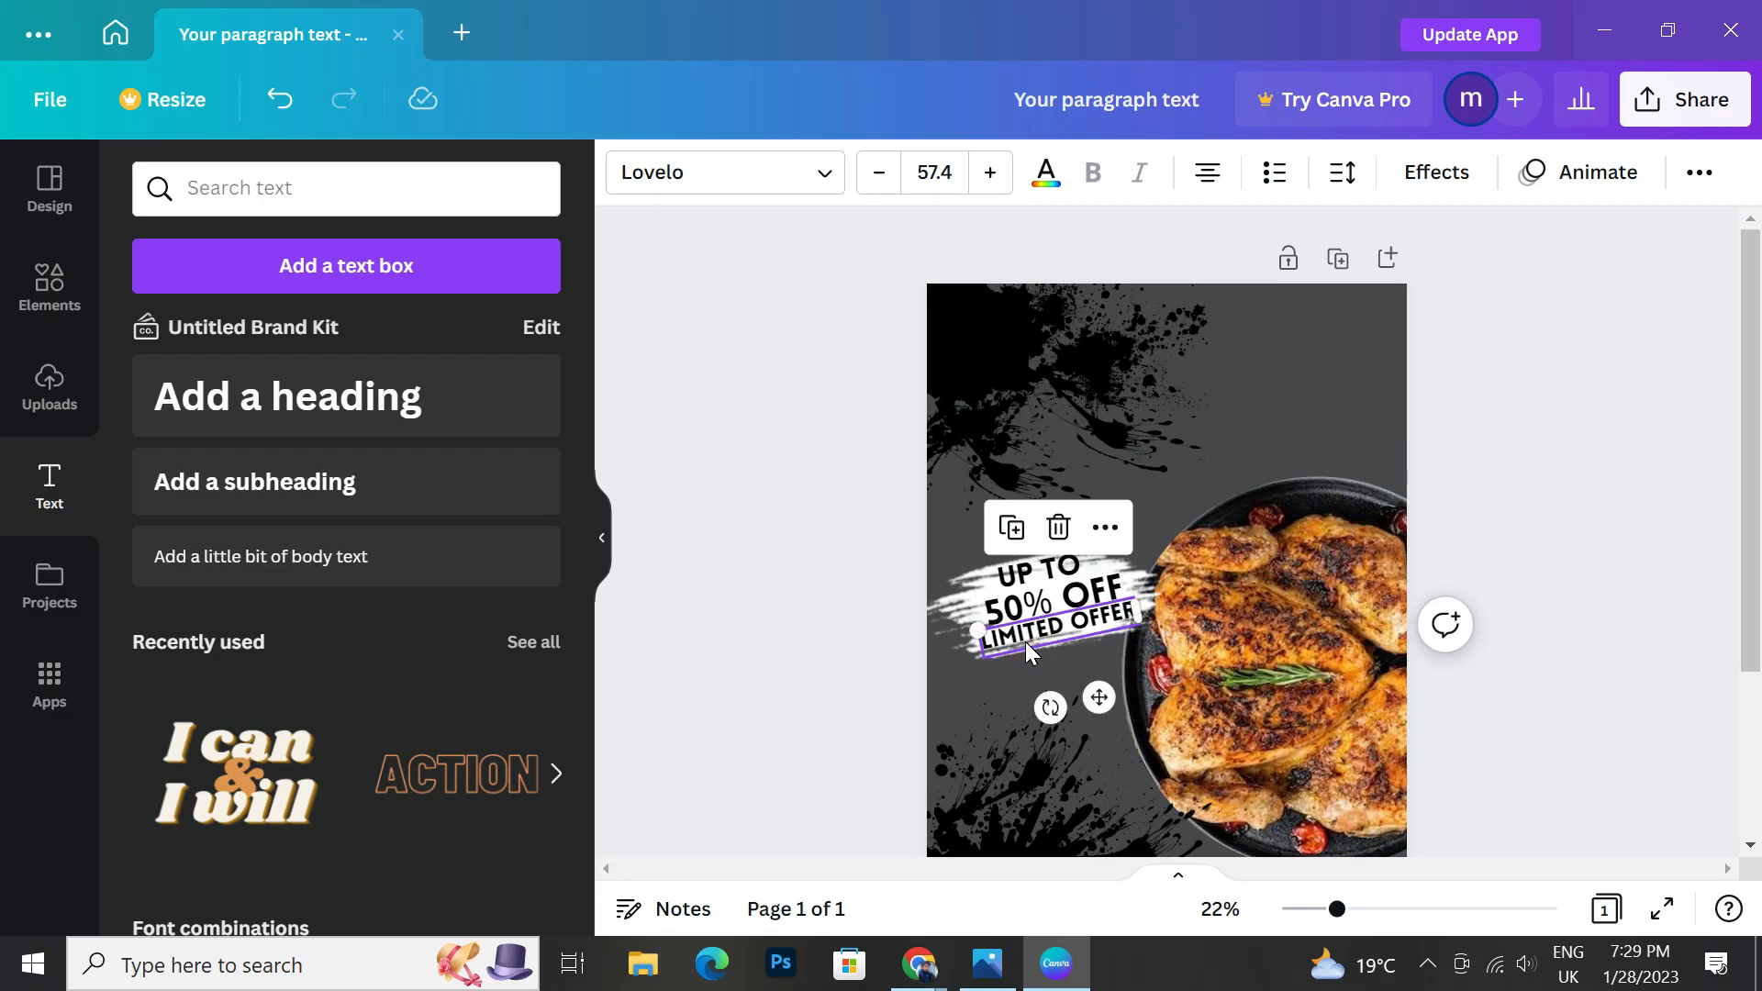
pyautogui.click(1022, 613)
pyautogui.click(1022, 613)
pyautogui.moveTo(1024, 613); pyautogui.dragTo(1023, 612)
pyautogui.moveTo(1023, 612); pyautogui.dragTo(1024, 623)
pyautogui.click(877, 581)
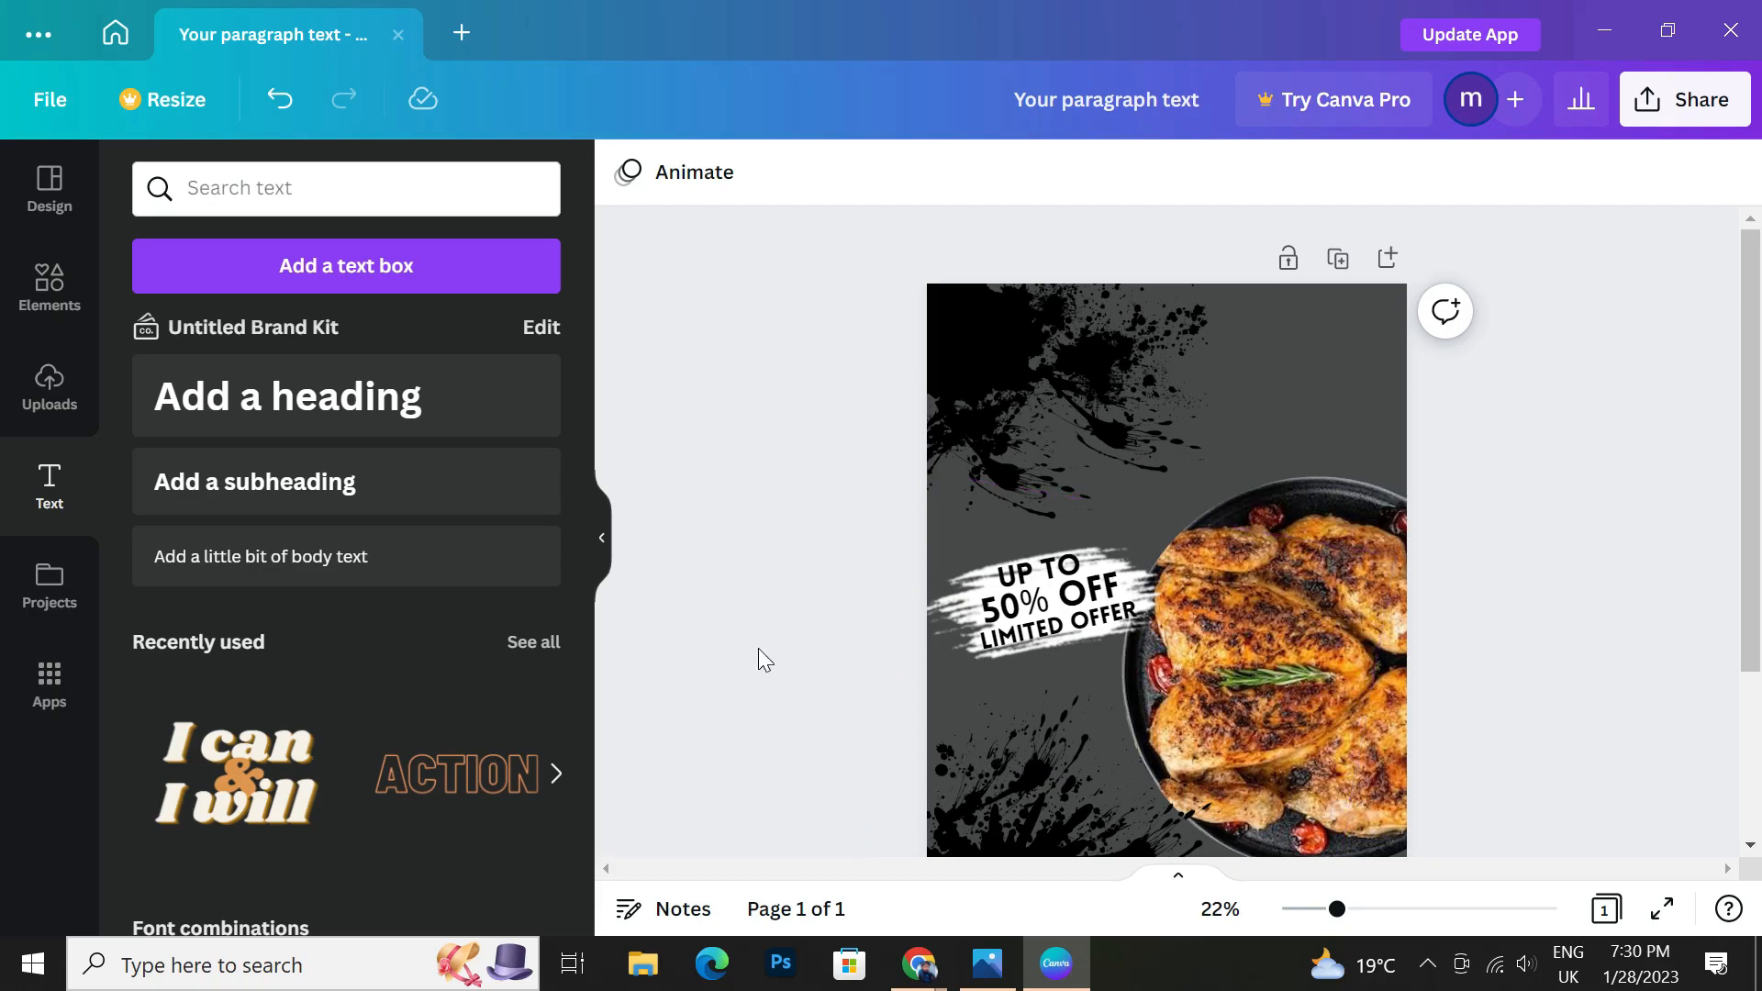
# Add a new heading with the wording "SUPER" and set its font to Gagalin.
pyautogui.click(184, 393)
pyautogui.press('BackSpace')
pyautogui.write('S')
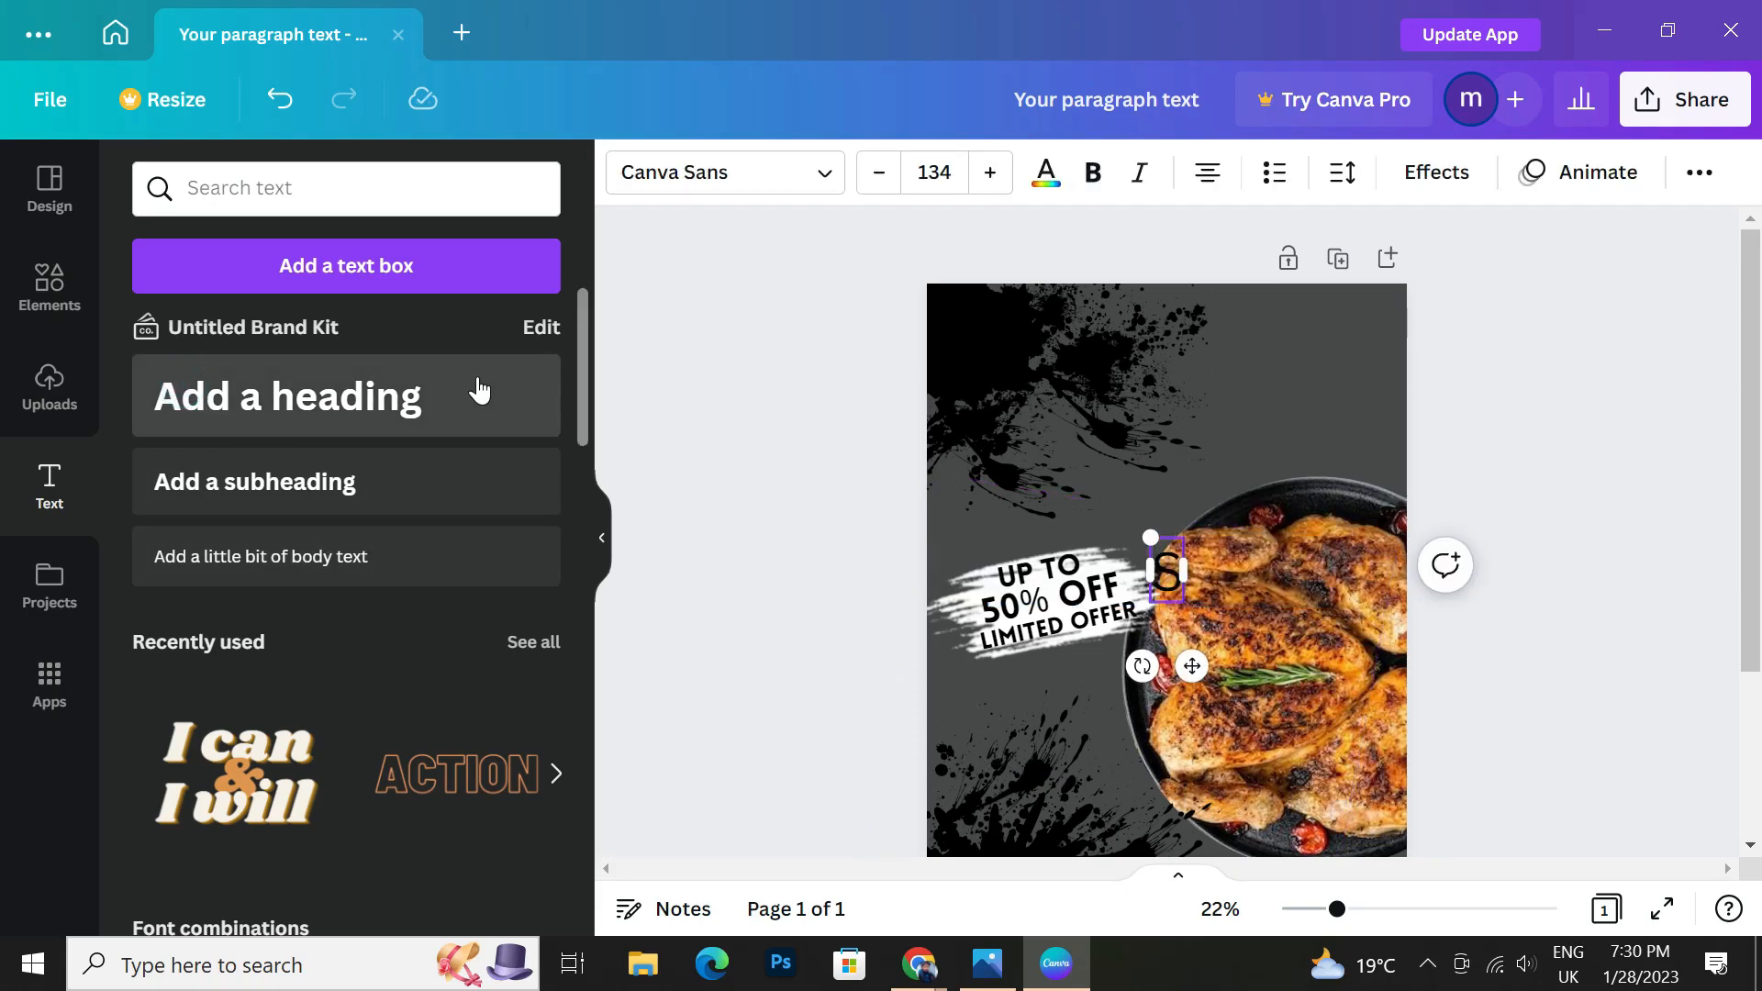
pyautogui.write('UPER')
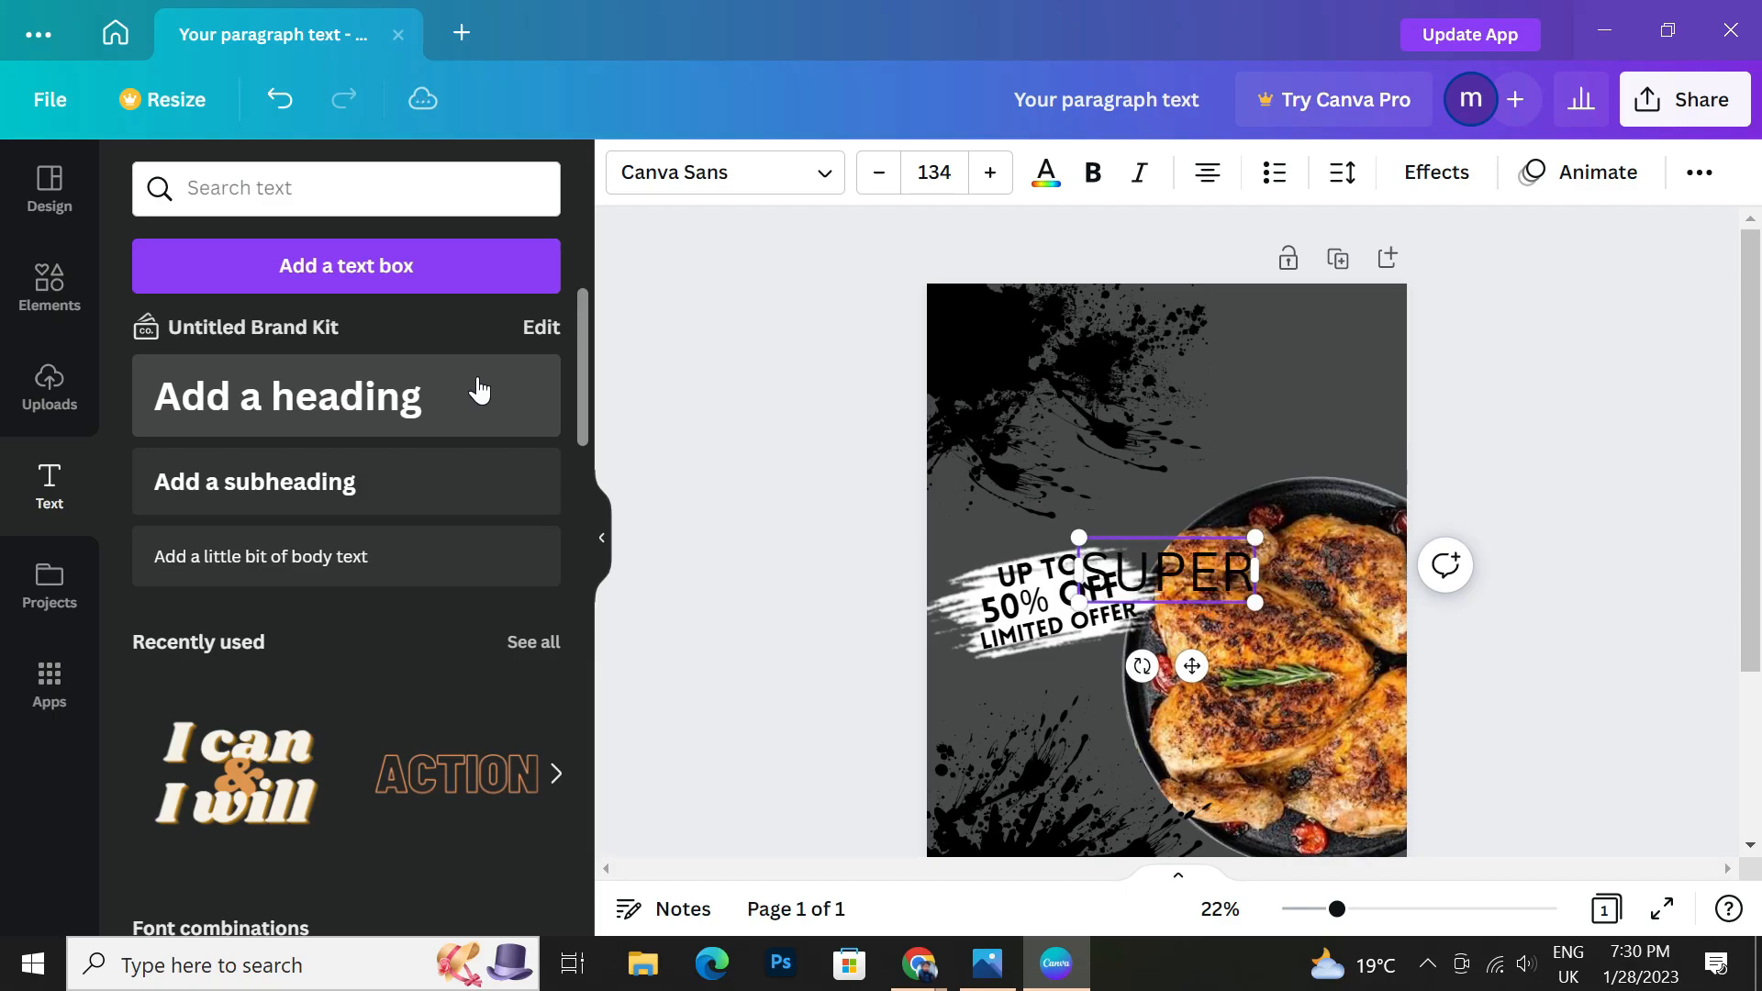
pyautogui.click(803, 158)
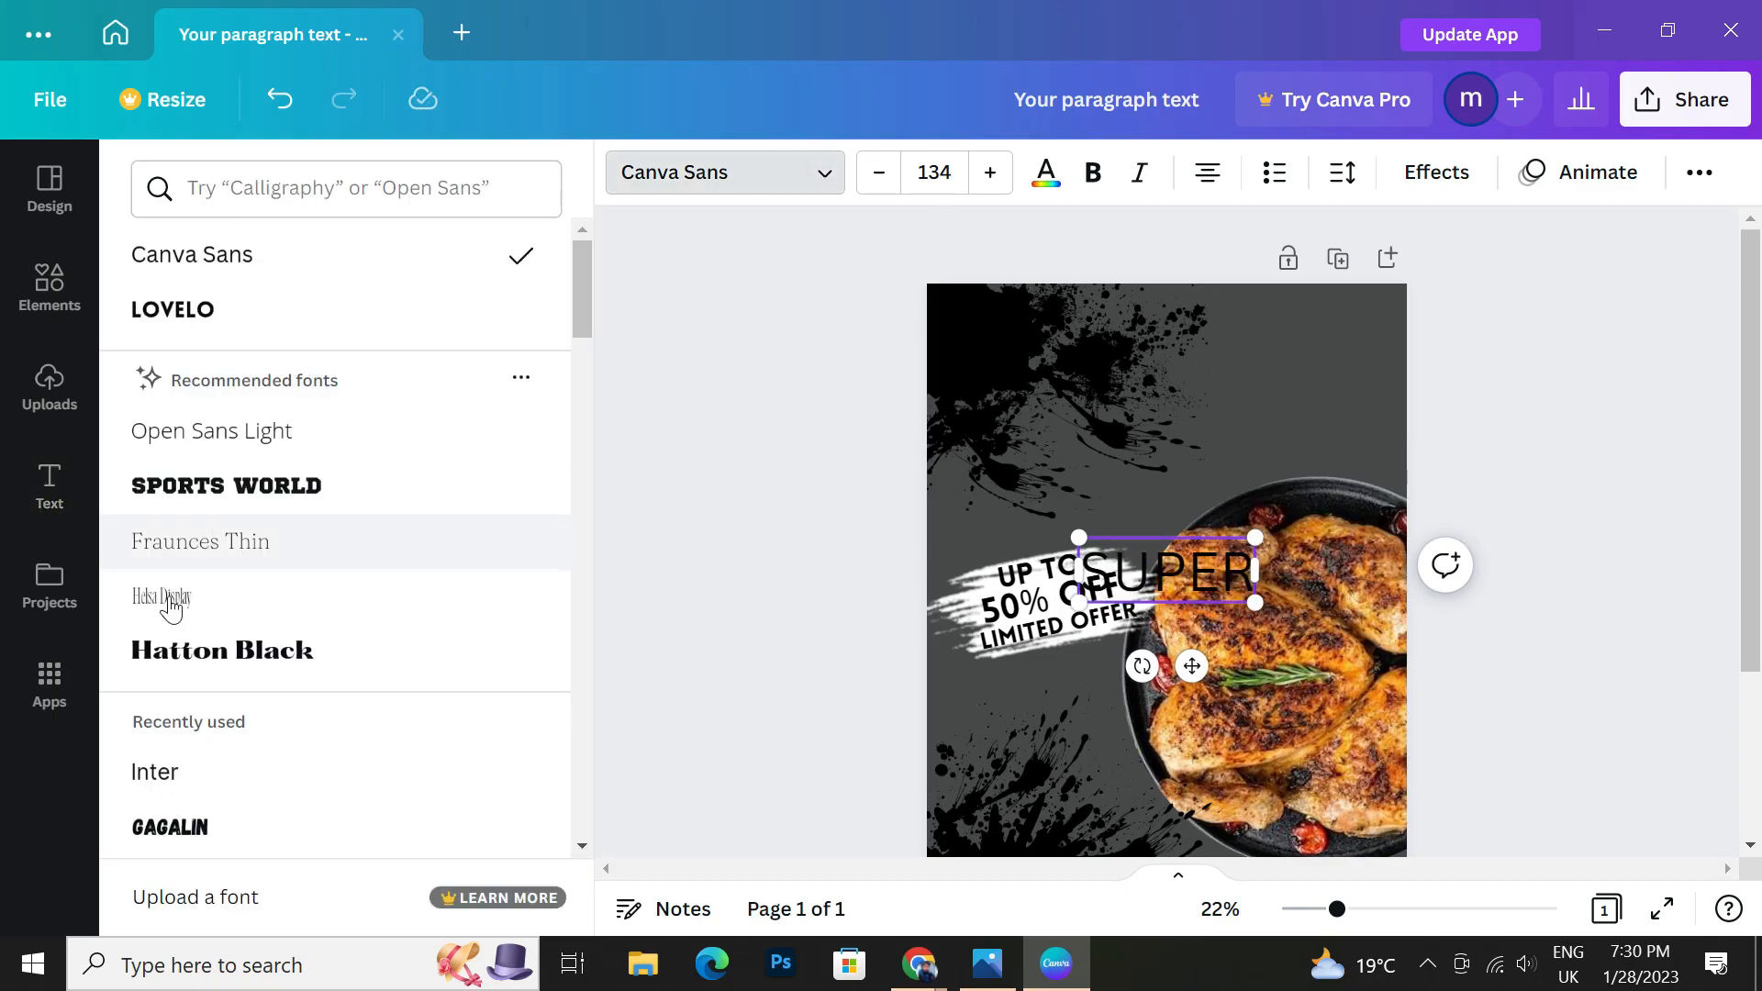
pyautogui.click(211, 825)
# Enlarge the "SUPER" heading to font size 225 and place it over the upper black splatter, tilted to -12°.
pyautogui.moveTo(1097, 537); pyautogui.dragTo(1002, 494)
pyautogui.moveTo(1140, 665); pyautogui.dragTo(1173, 653)
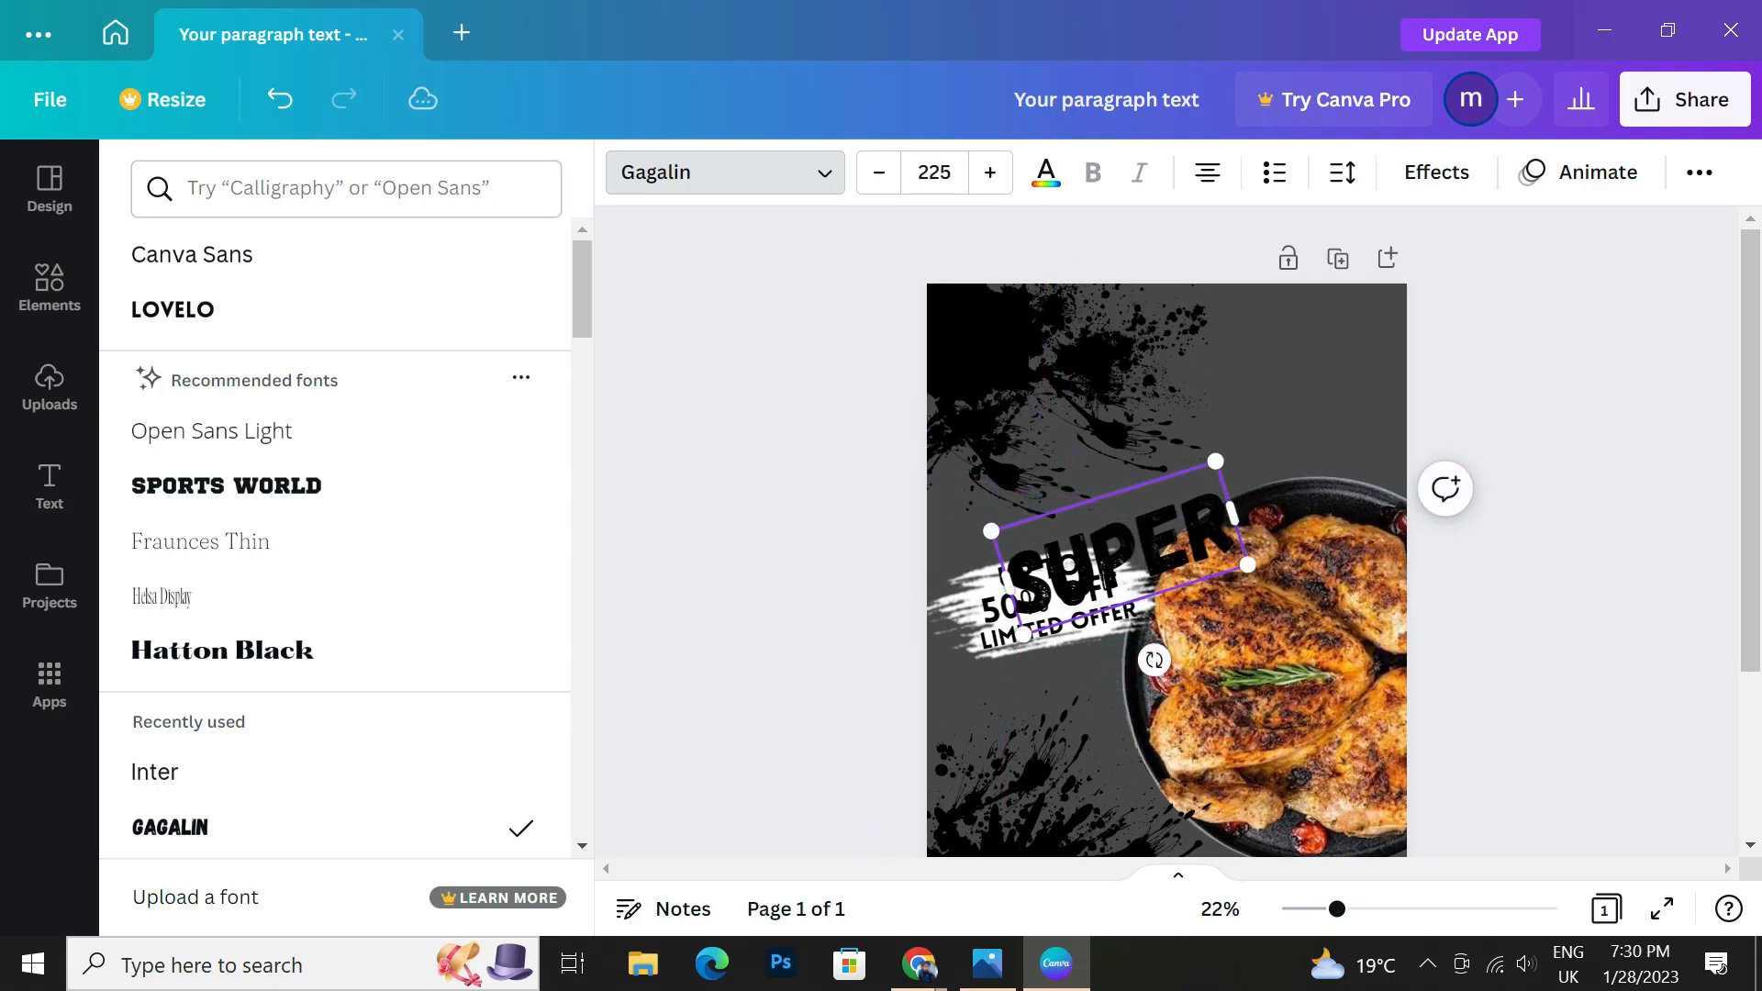
pyautogui.moveTo(998, 525); pyautogui.dragTo(991, 367)
pyautogui.moveTo(1146, 500); pyautogui.dragTo(1136, 502)
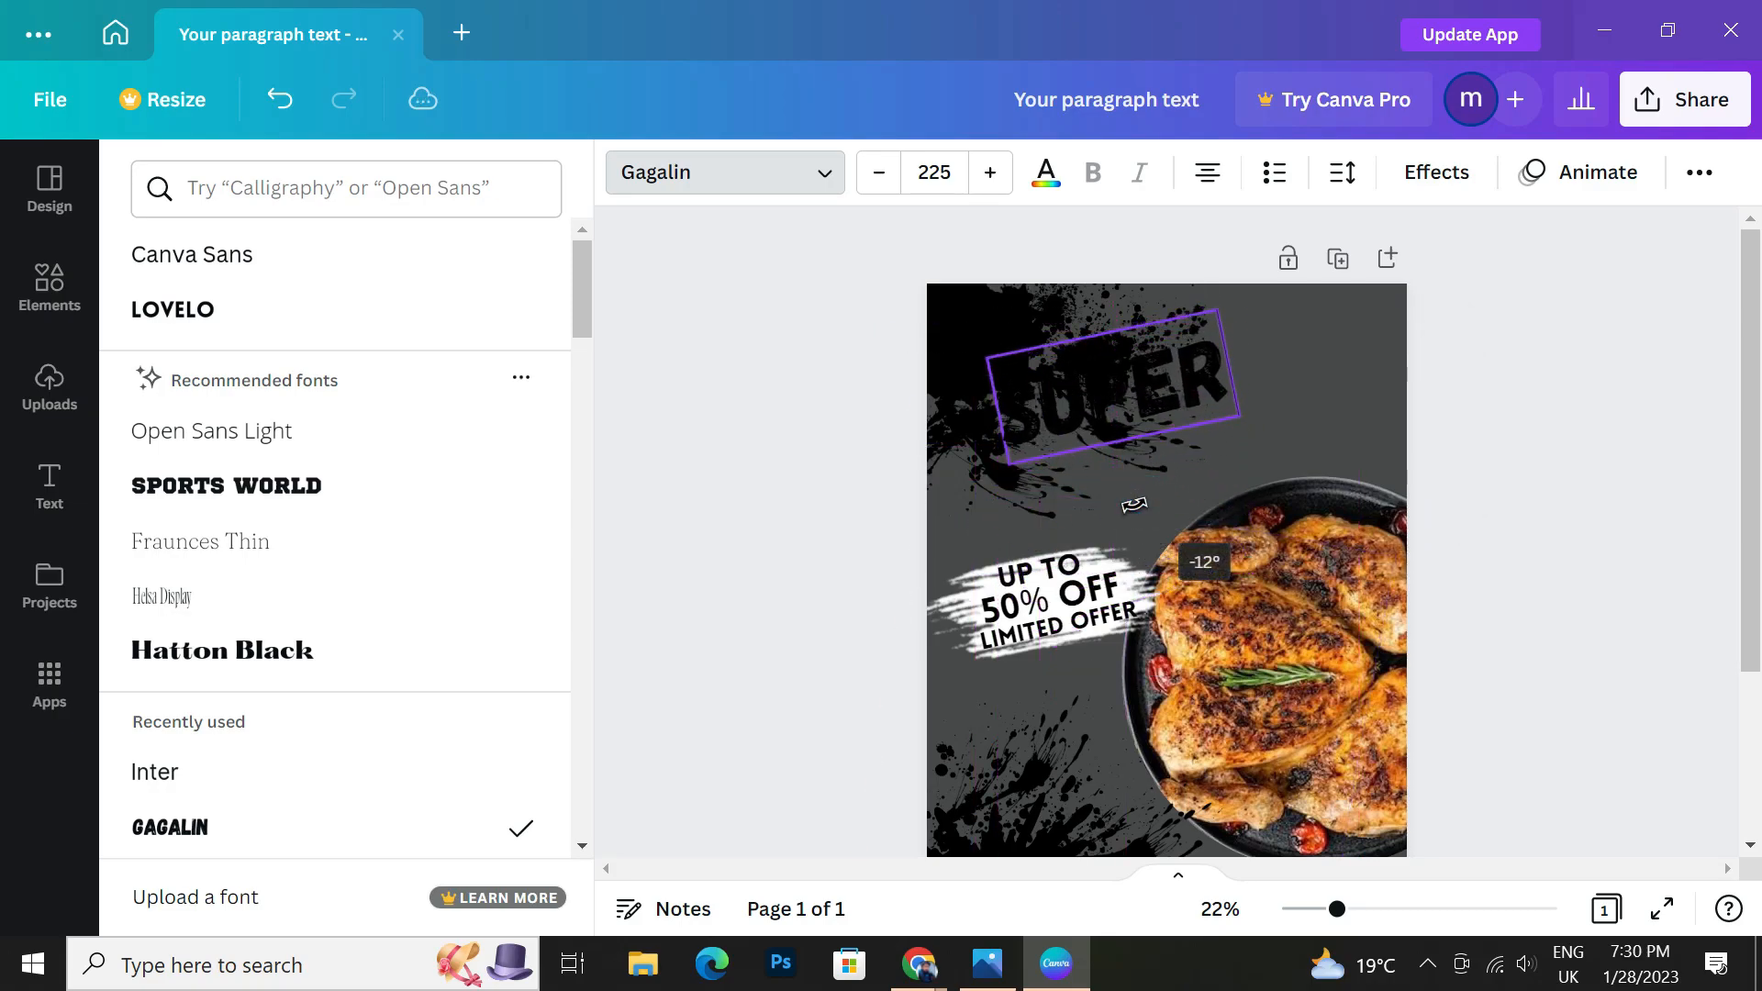
# Change the "SUPER" heading's text color to white.
pyautogui.click(1053, 195)
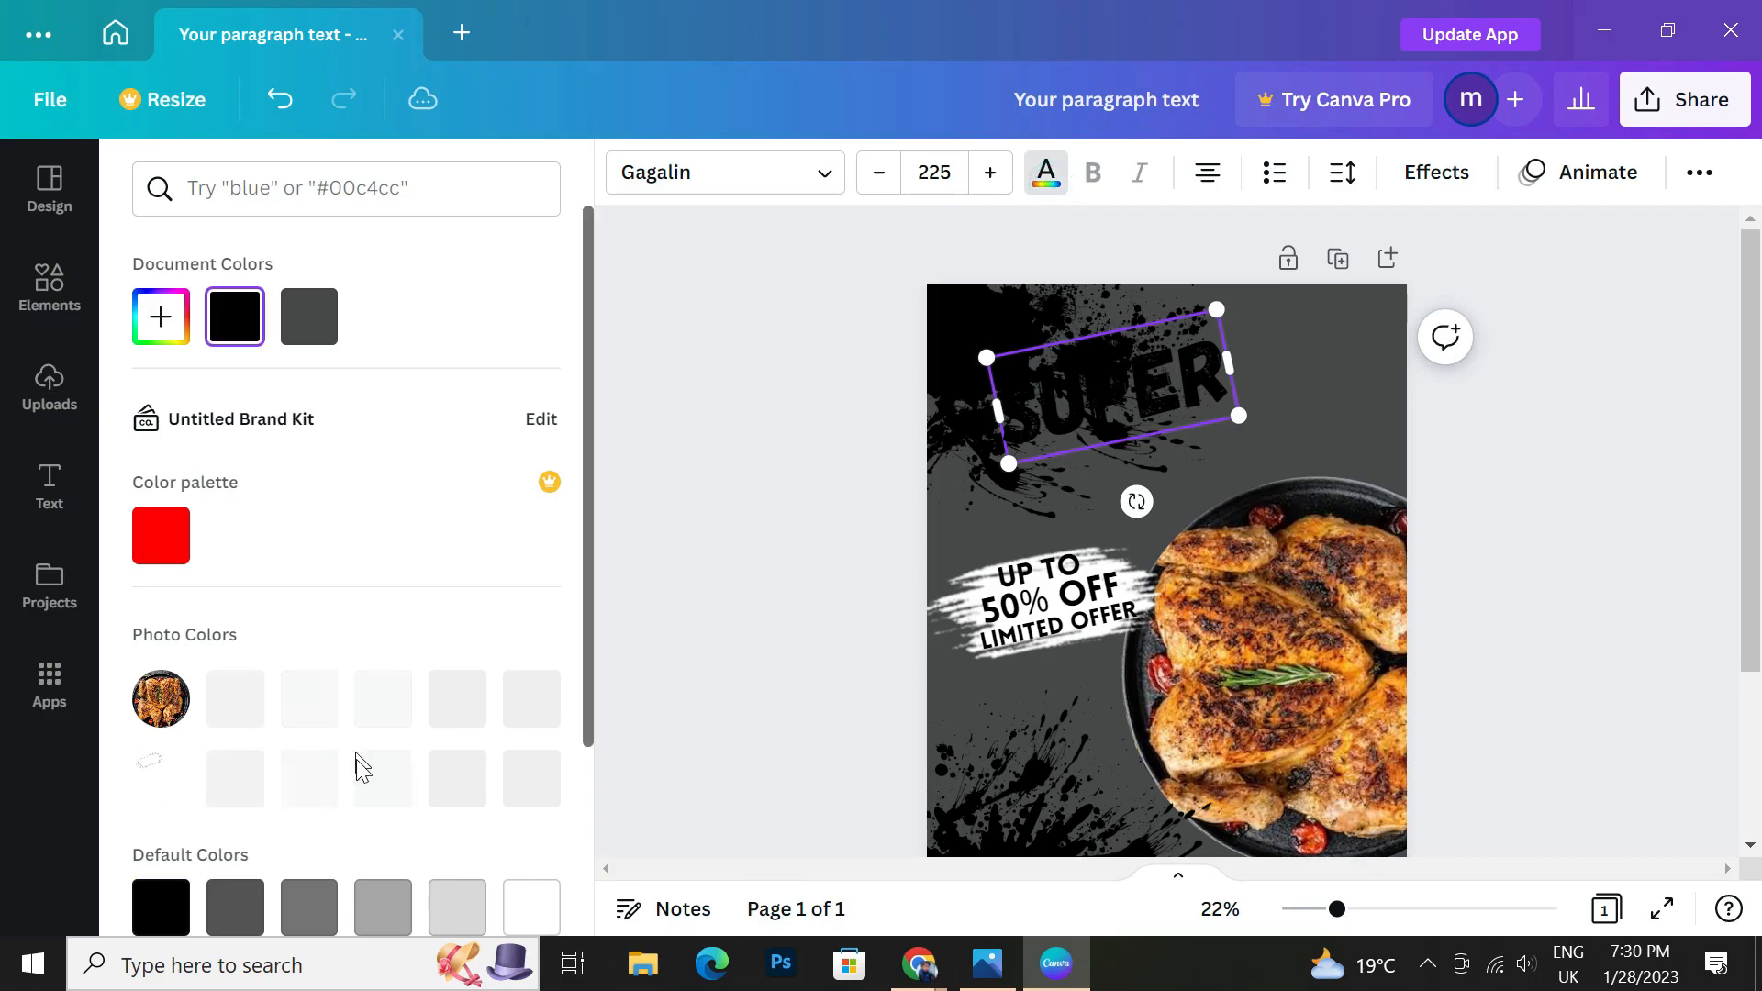
pyautogui.scroll(-2, 395, 757)
pyautogui.click(515, 787)
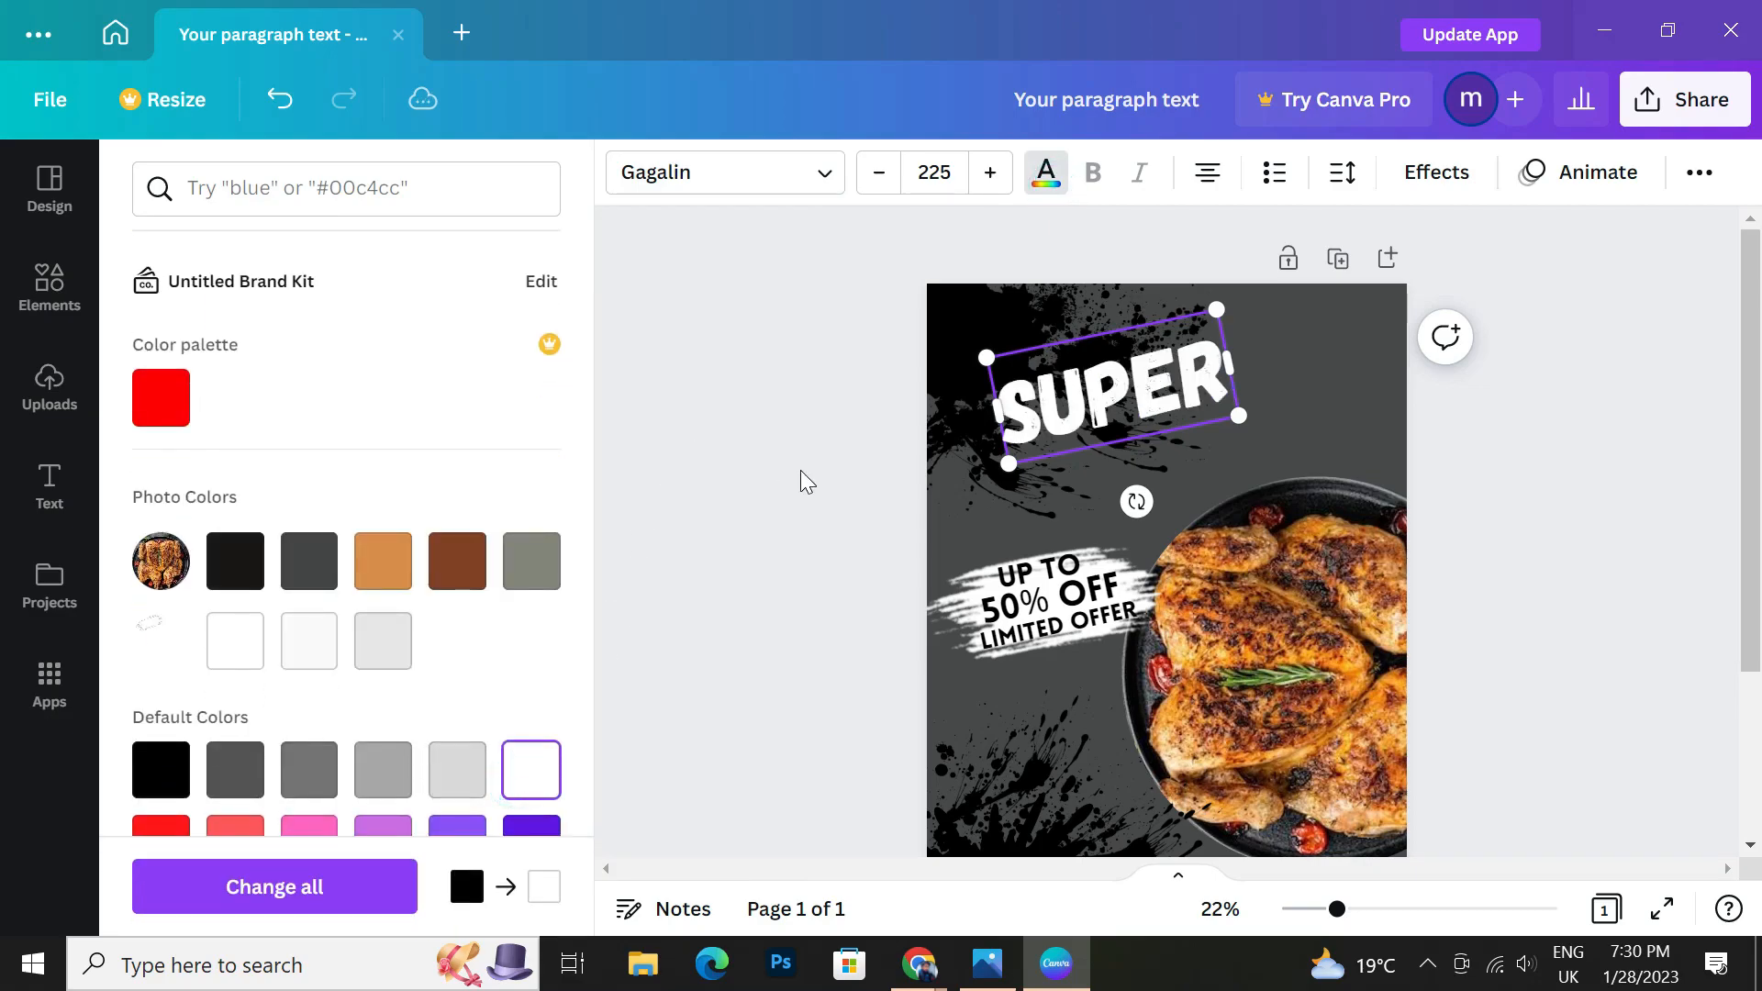
pyautogui.click(822, 492)
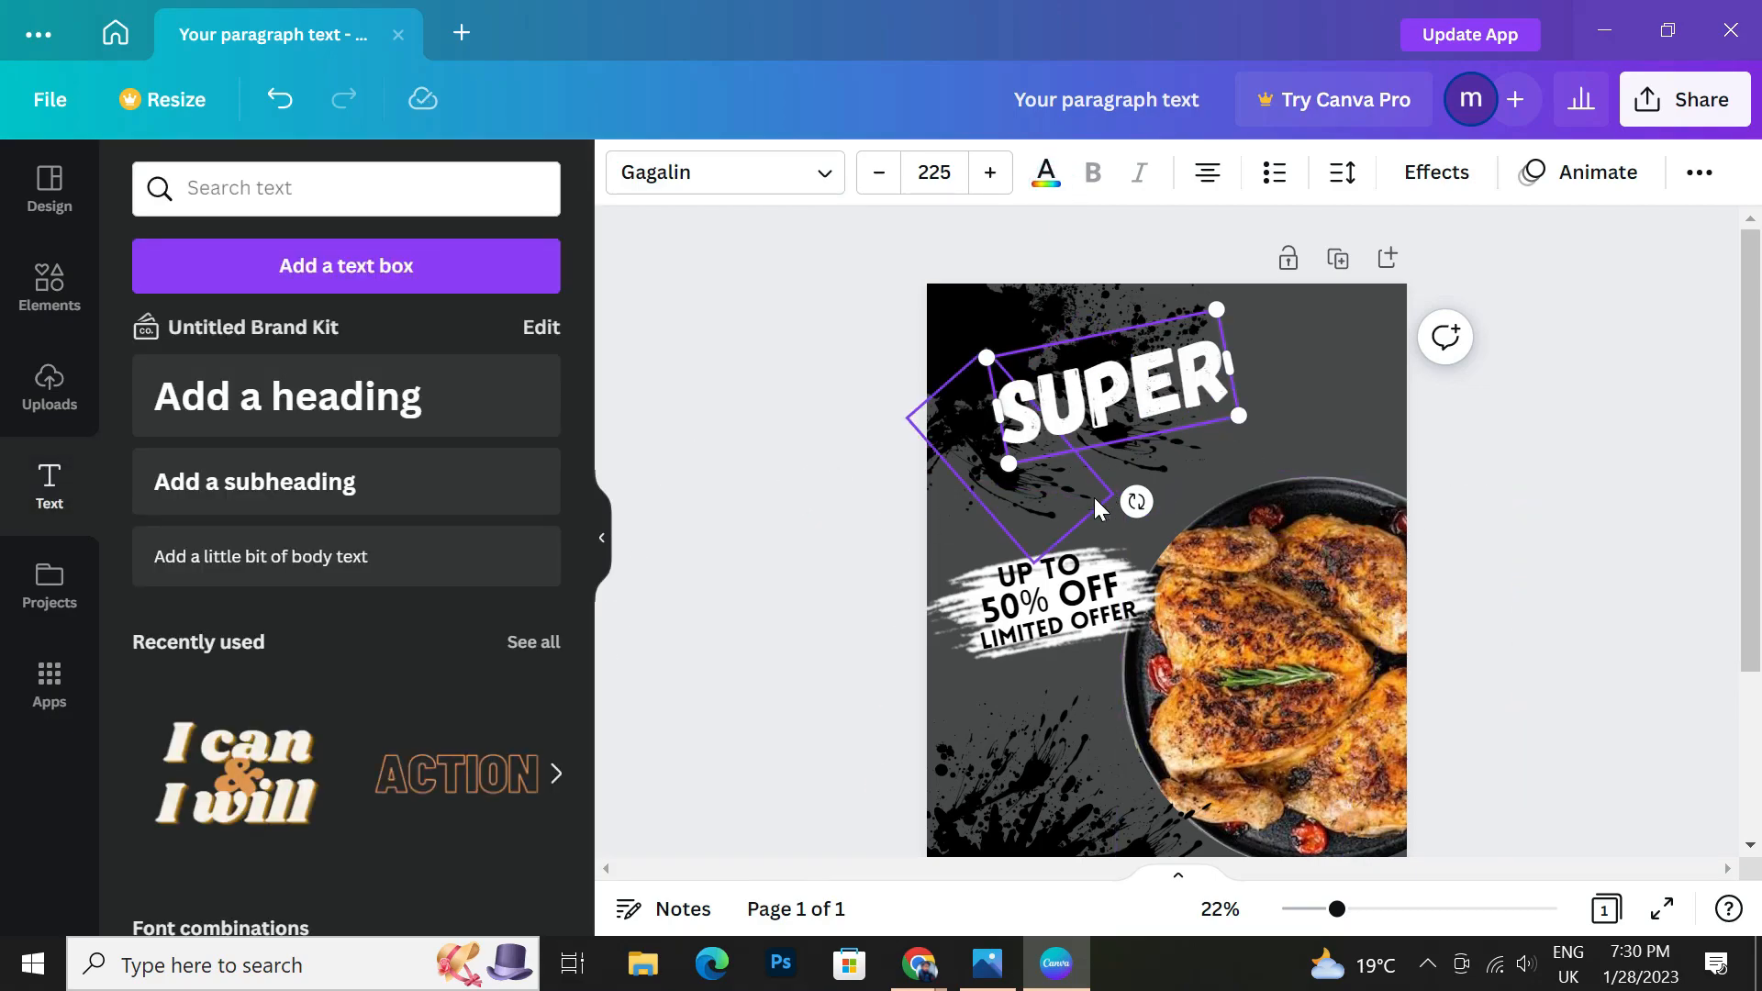
# Move the tilted "SUPER" heading slightly higher, close to the poster's upper edge.
pyautogui.moveTo(1135, 502); pyautogui.dragTo(929, 429)
pyautogui.click(781, 415)
pyautogui.moveTo(1083, 386); pyautogui.dragTo(1090, 363)
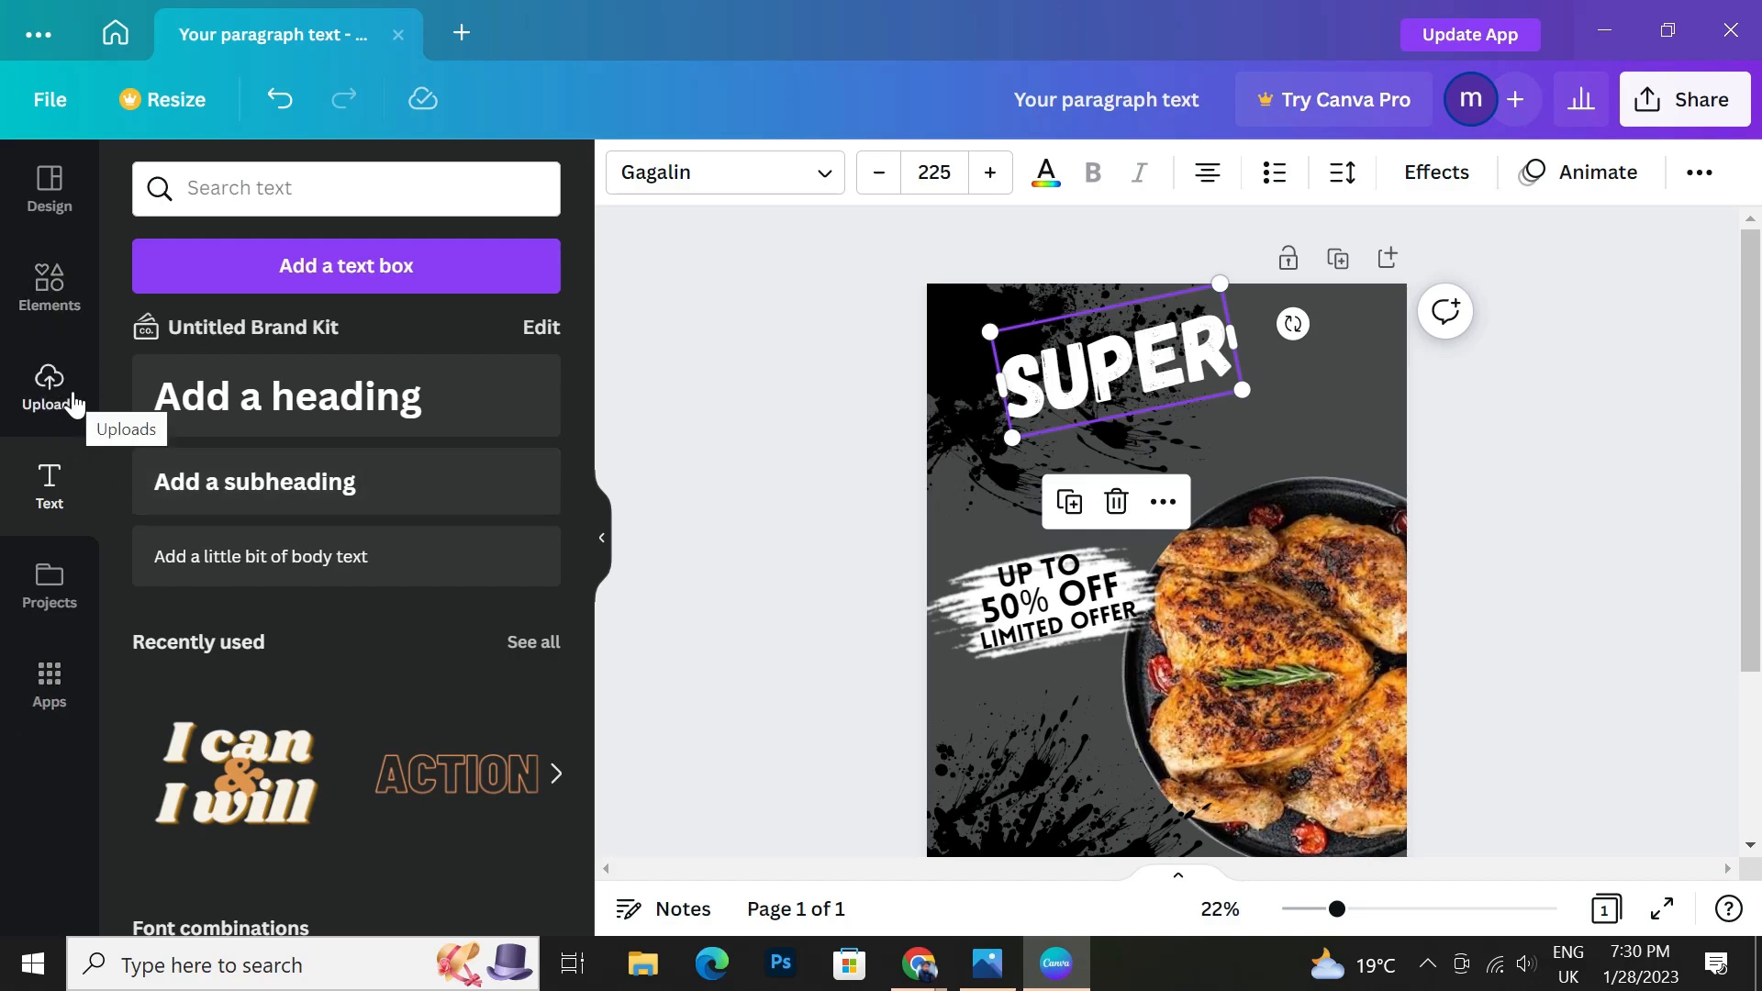
# Duplicate the "SUPER" heading, reword the copy as "DELICIOUS" and widen its text box so the word fits on one line.
pyautogui.rightClick(1078, 399)
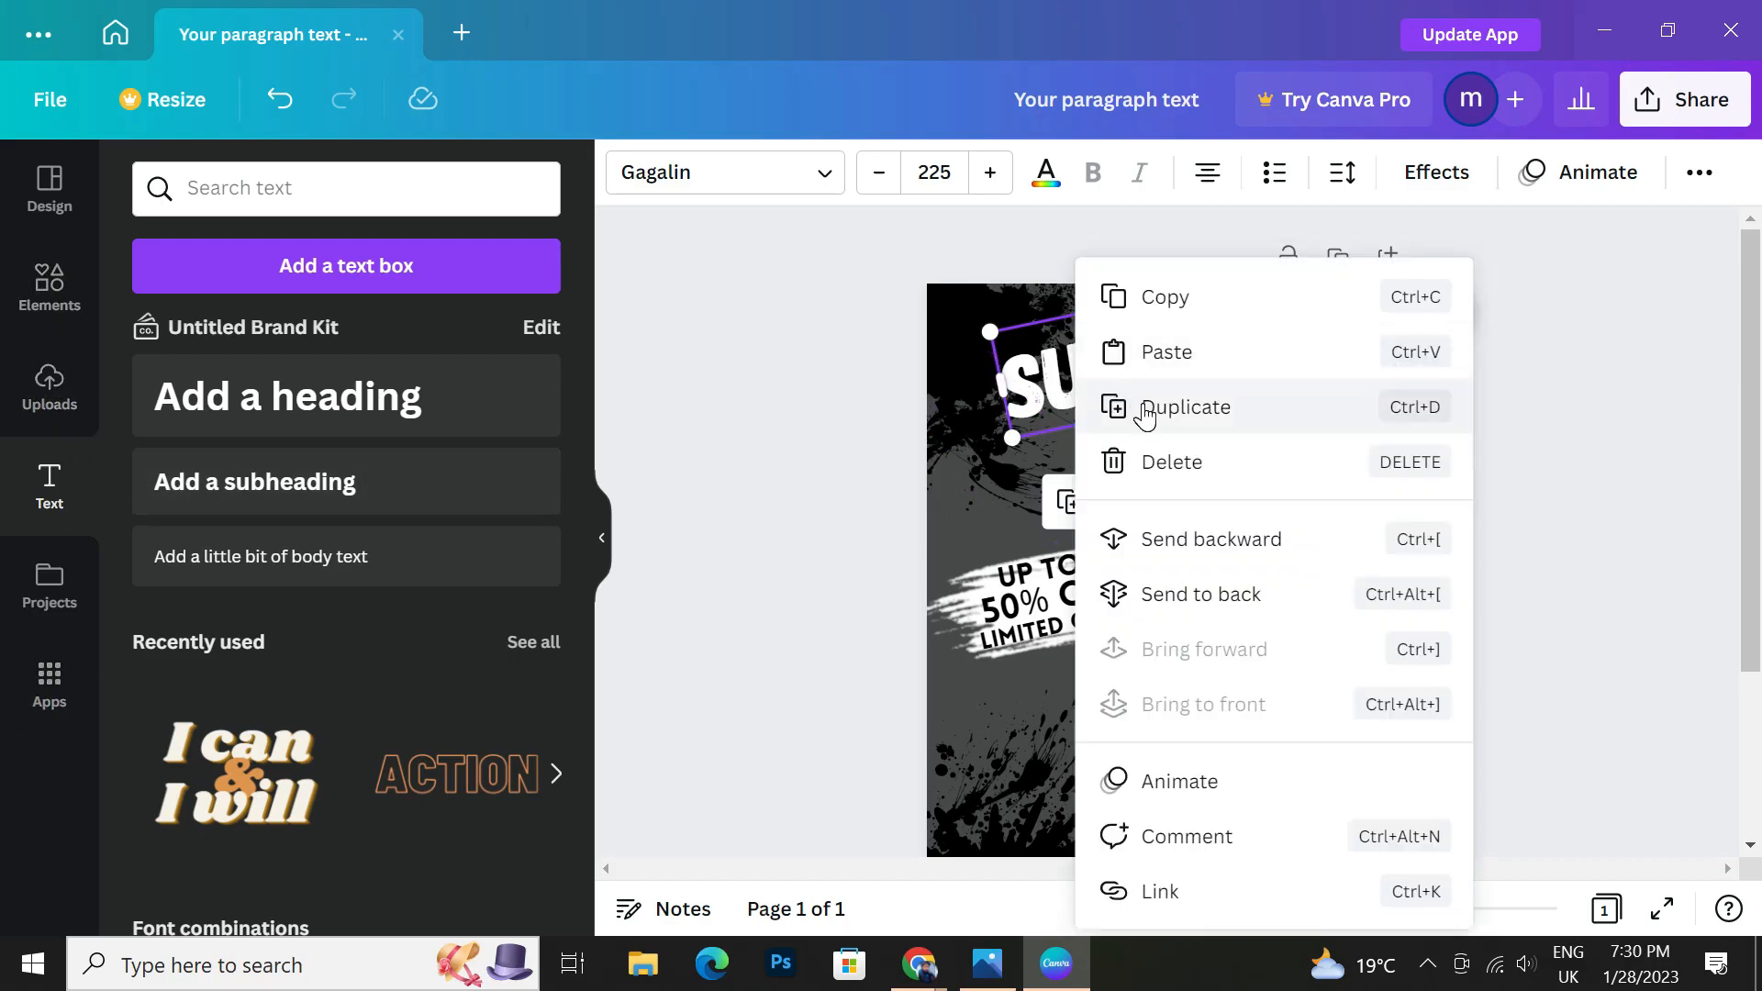
pyautogui.click(1152, 404)
pyautogui.moveTo(1092, 360); pyautogui.dragTo(1092, 394)
pyautogui.doubleClick(1092, 394)
pyautogui.press('BackSpace')
pyautogui.write('DEL')
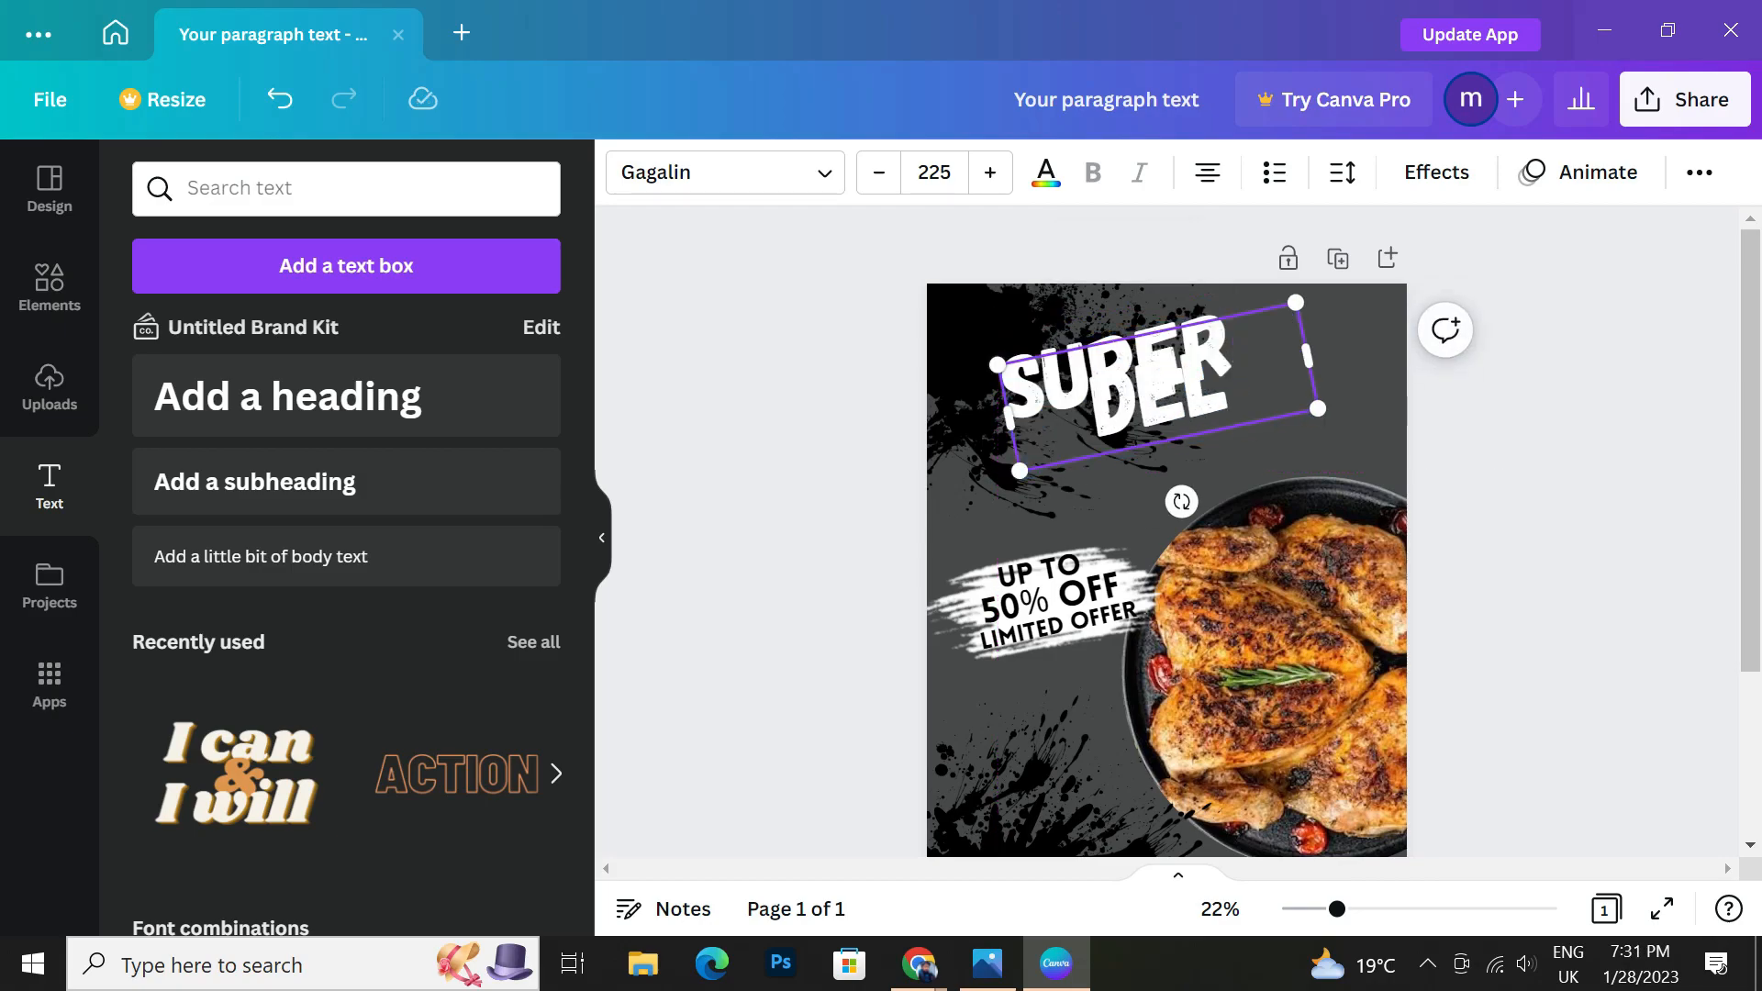
pyautogui.write('ICIO')
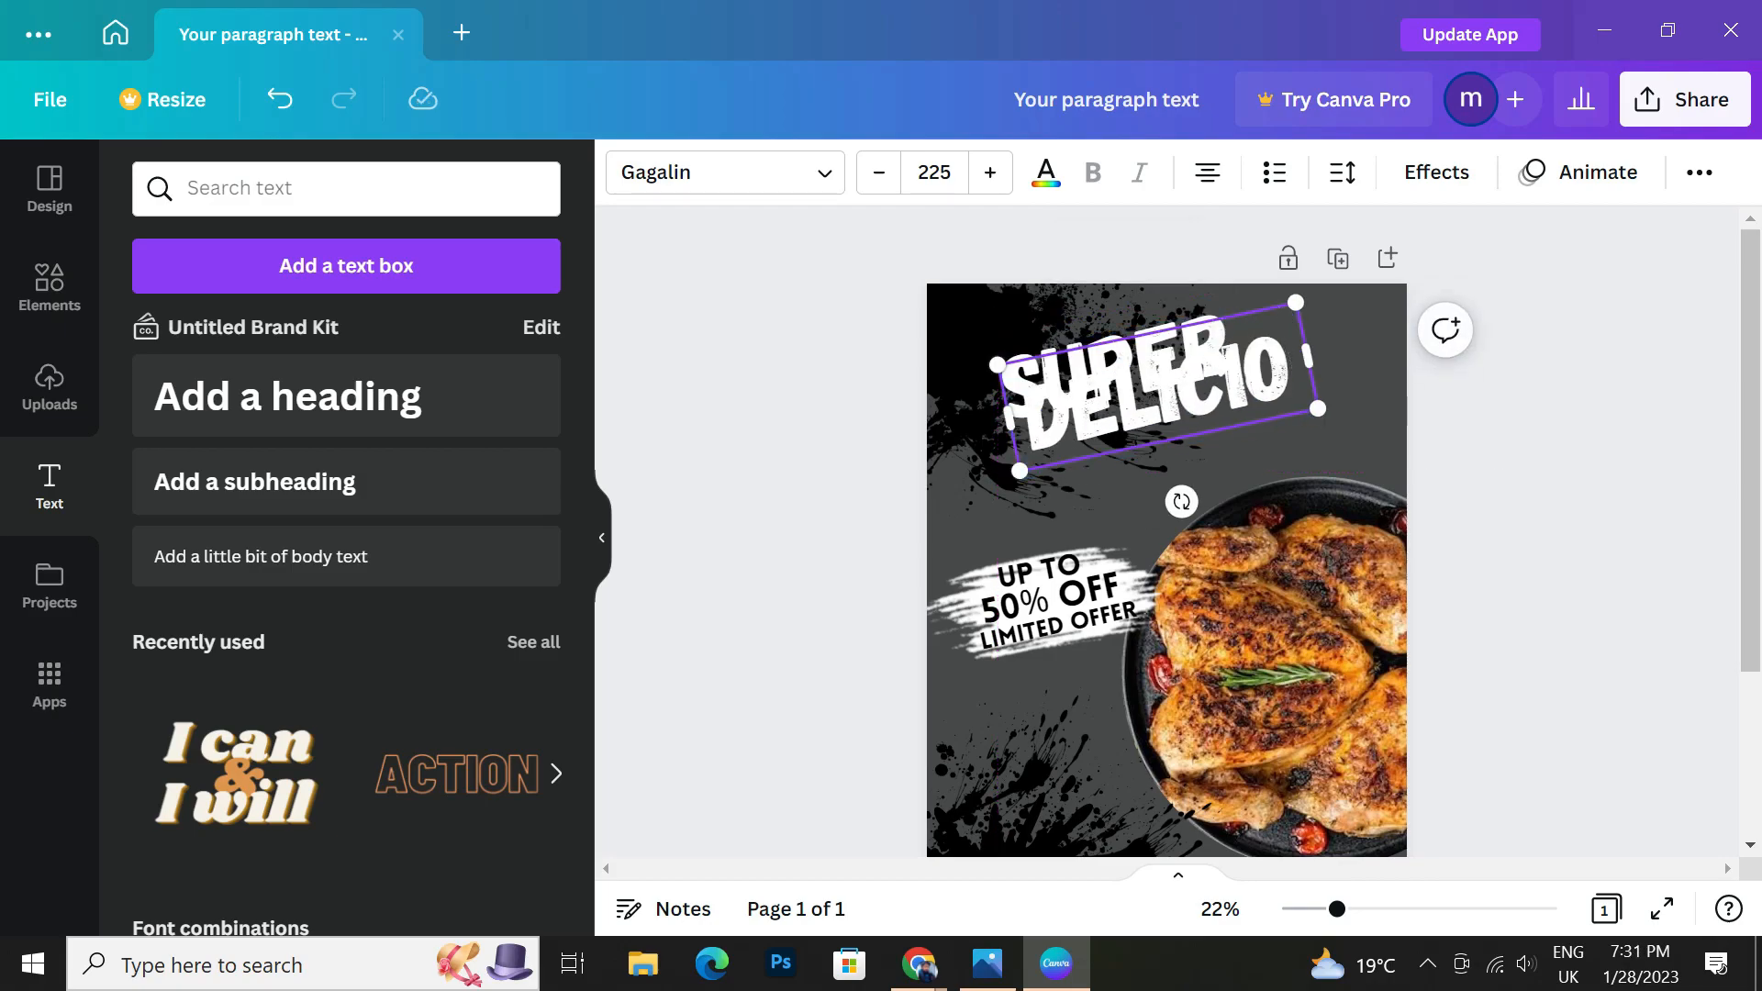
pyautogui.write('US')
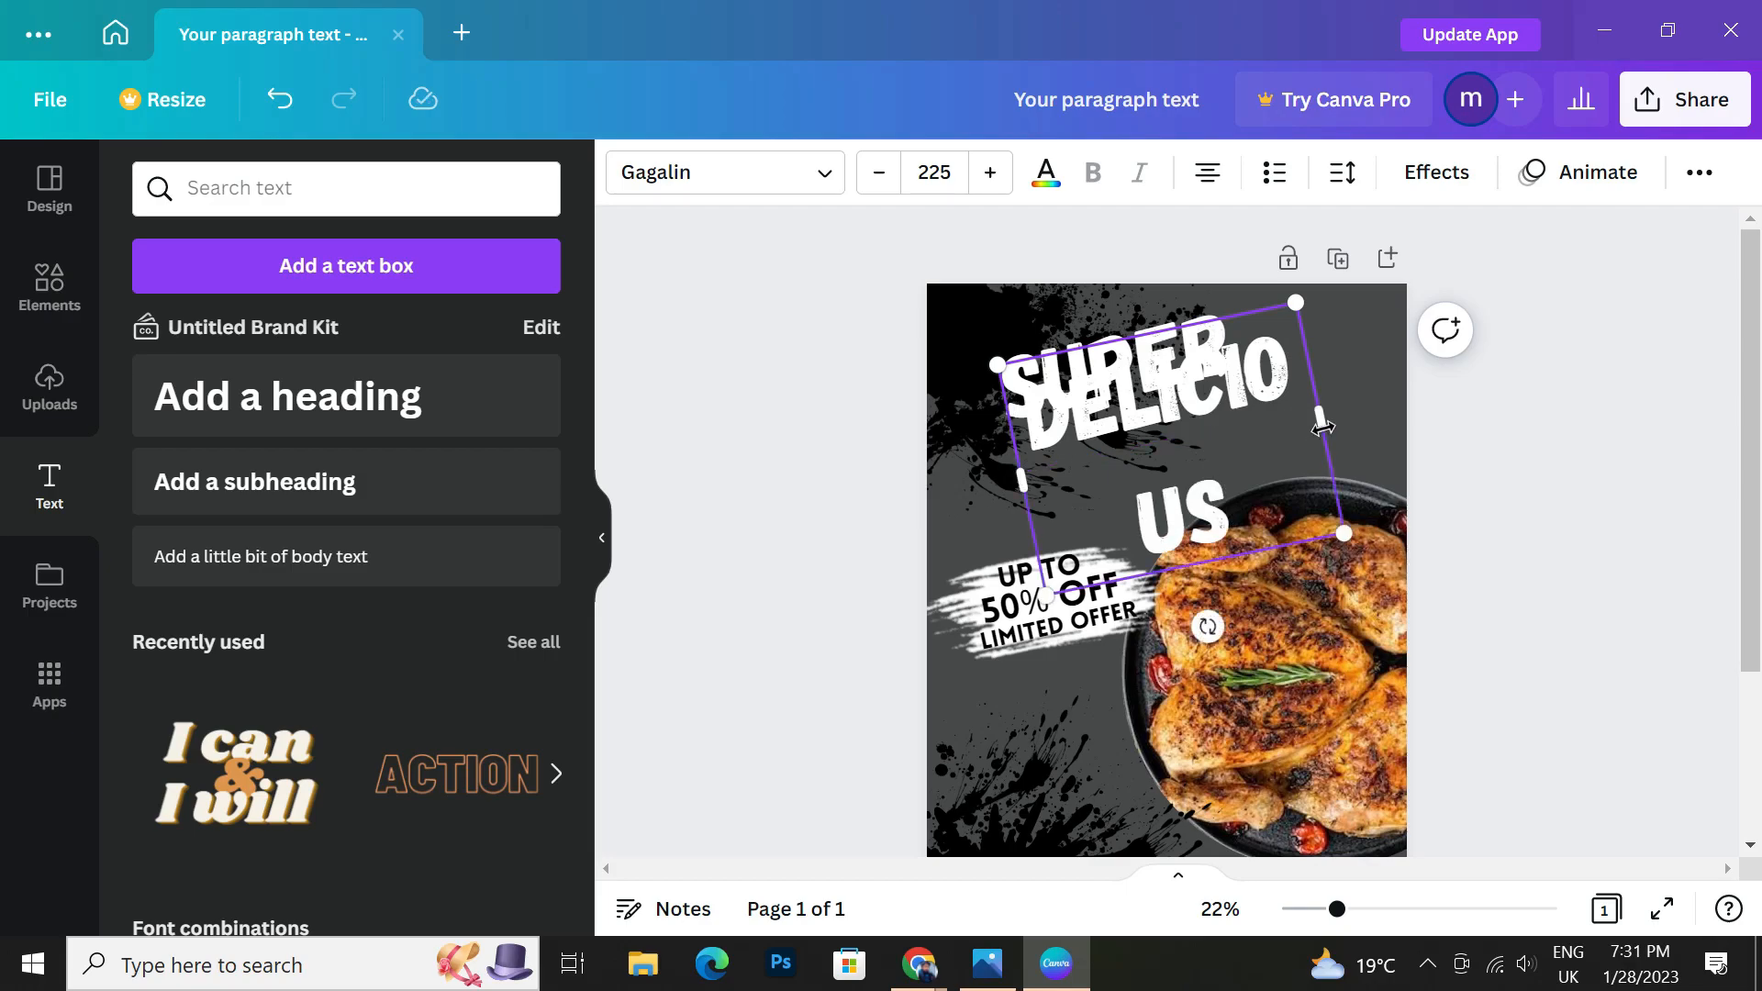
pyautogui.moveTo(1322, 418); pyautogui.dragTo(1390, 385)
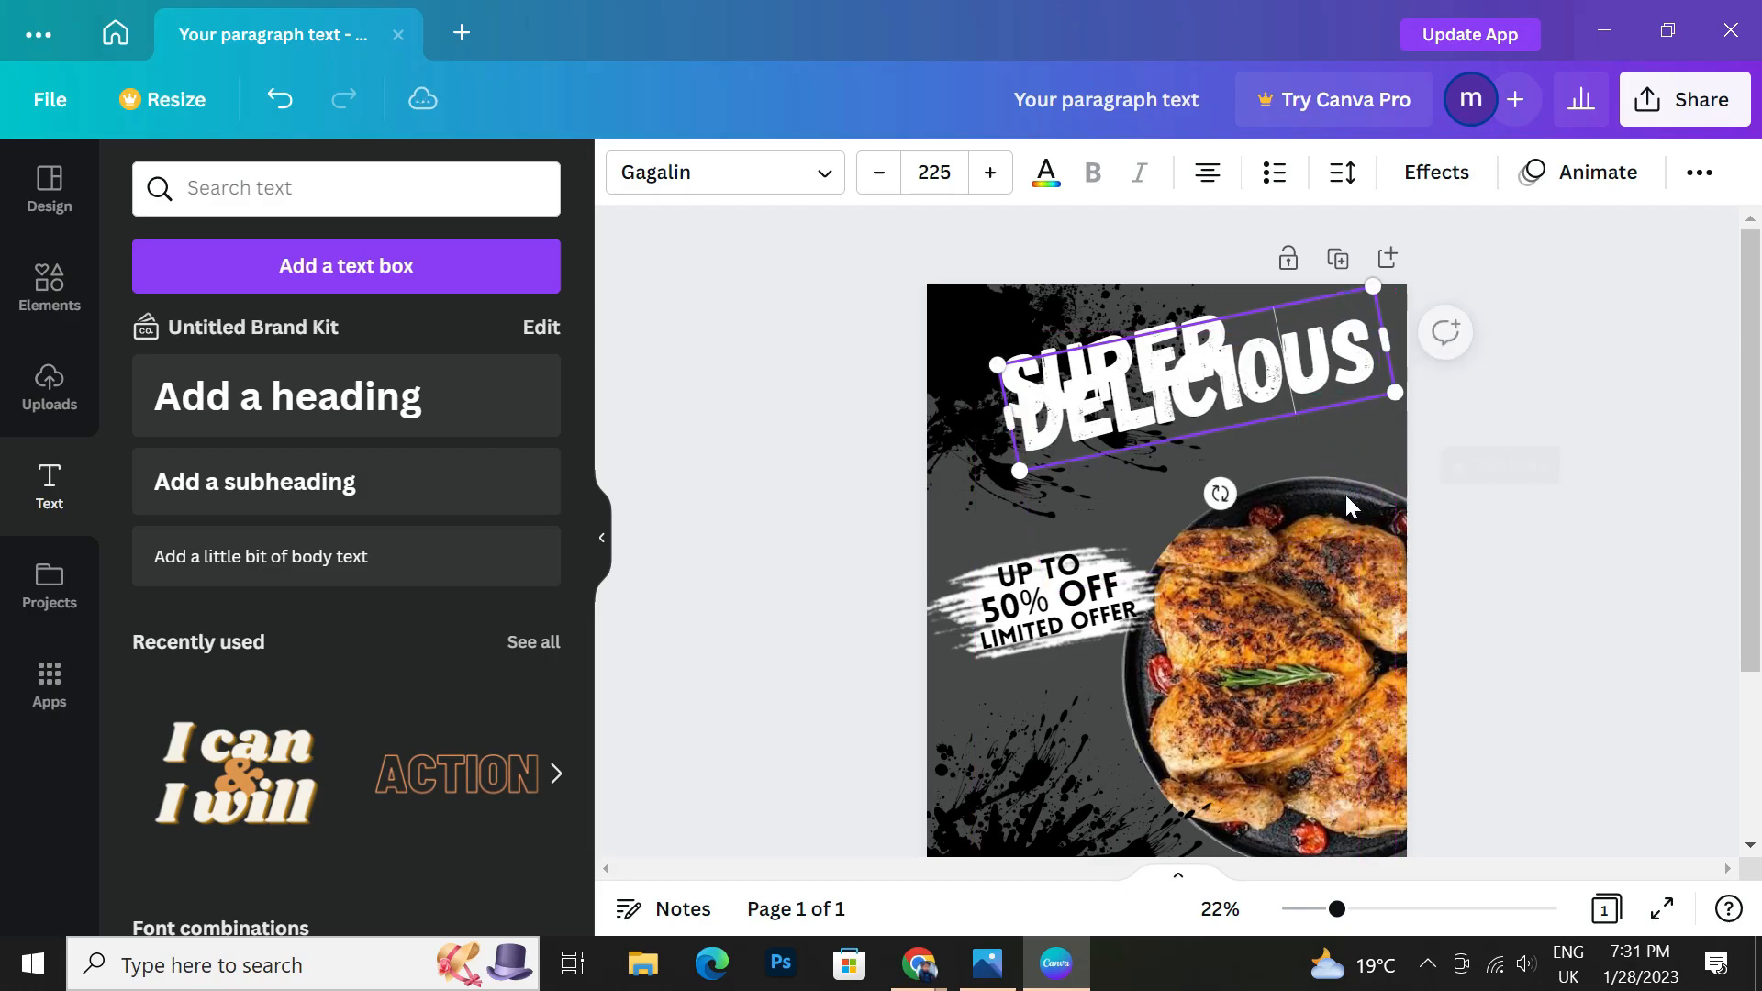
# Shrink the "DELICIOUS" heading and place it beneath "SUPER", and reduce "SUPER" to font size 196.
pyautogui.moveTo(1015, 361); pyautogui.dragTo(971, 411)
pyautogui.moveTo(969, 523); pyautogui.dragTo(1039, 492)
pyautogui.click(1022, 344)
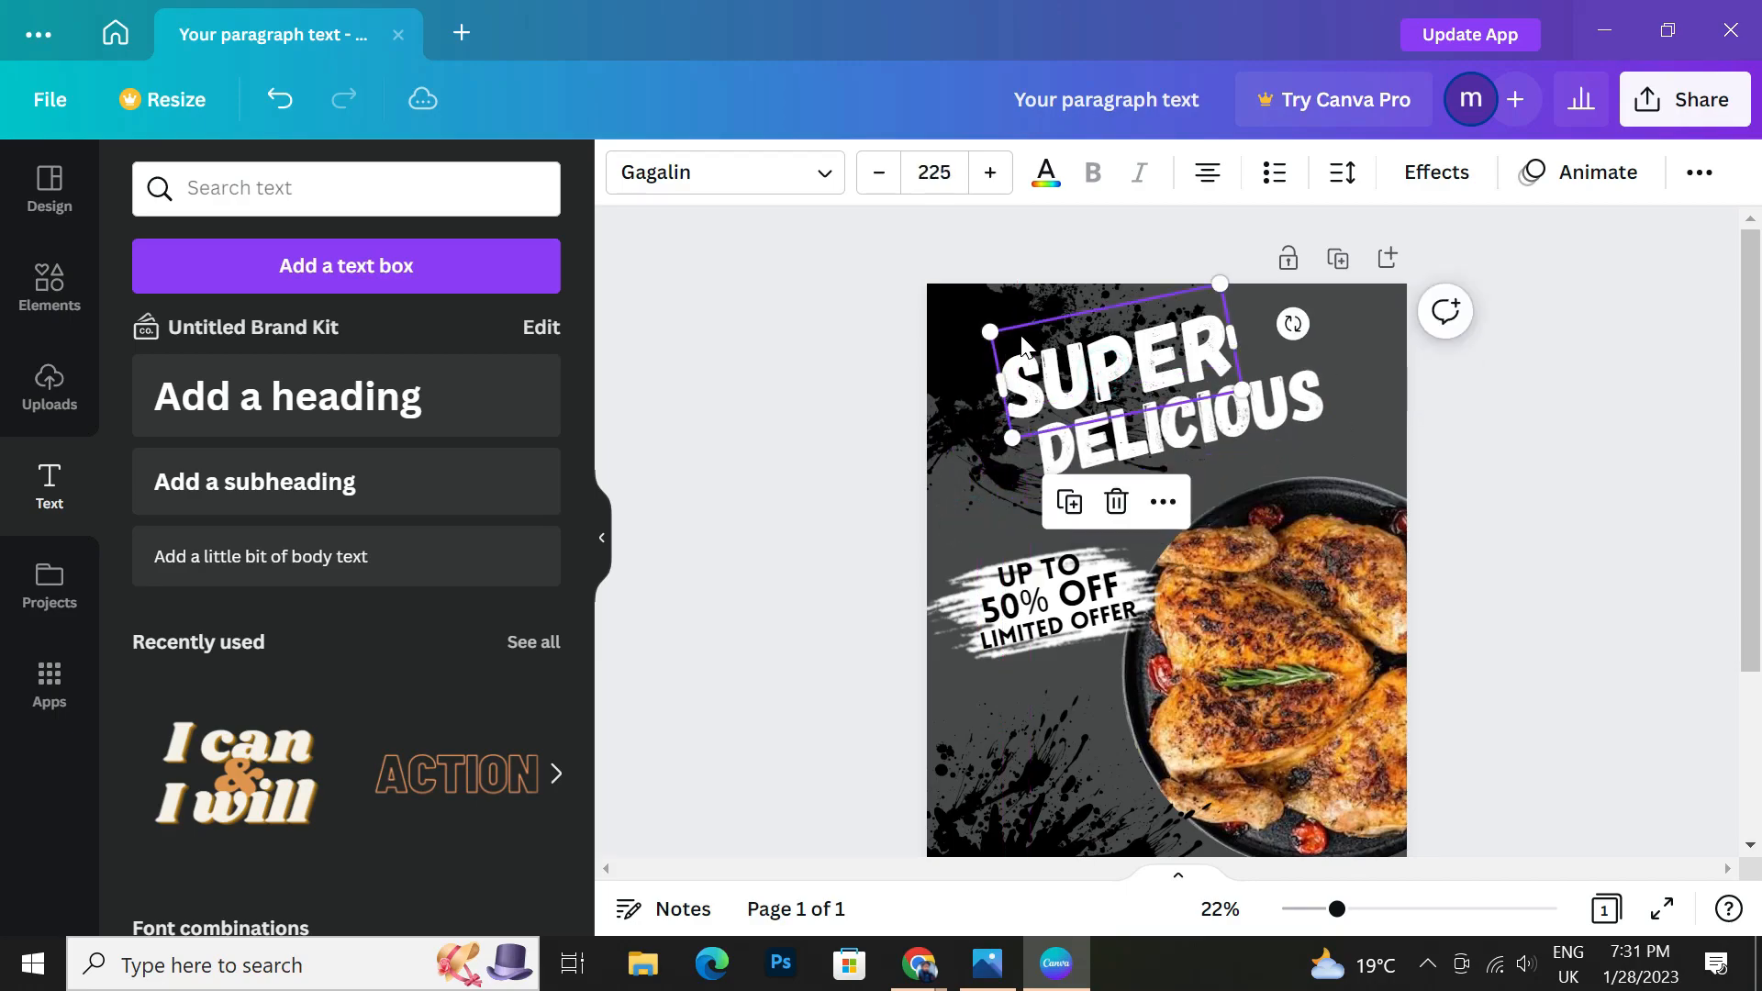
pyautogui.moveTo(980, 332); pyautogui.dragTo(1011, 358)
pyautogui.moveTo(1141, 431); pyautogui.dragTo(1105, 439)
# Reduce "SUPER" to font size 164 and "DELICIOUS" to 162, stacking the two tilted headings closely together.
pyautogui.click(1097, 374)
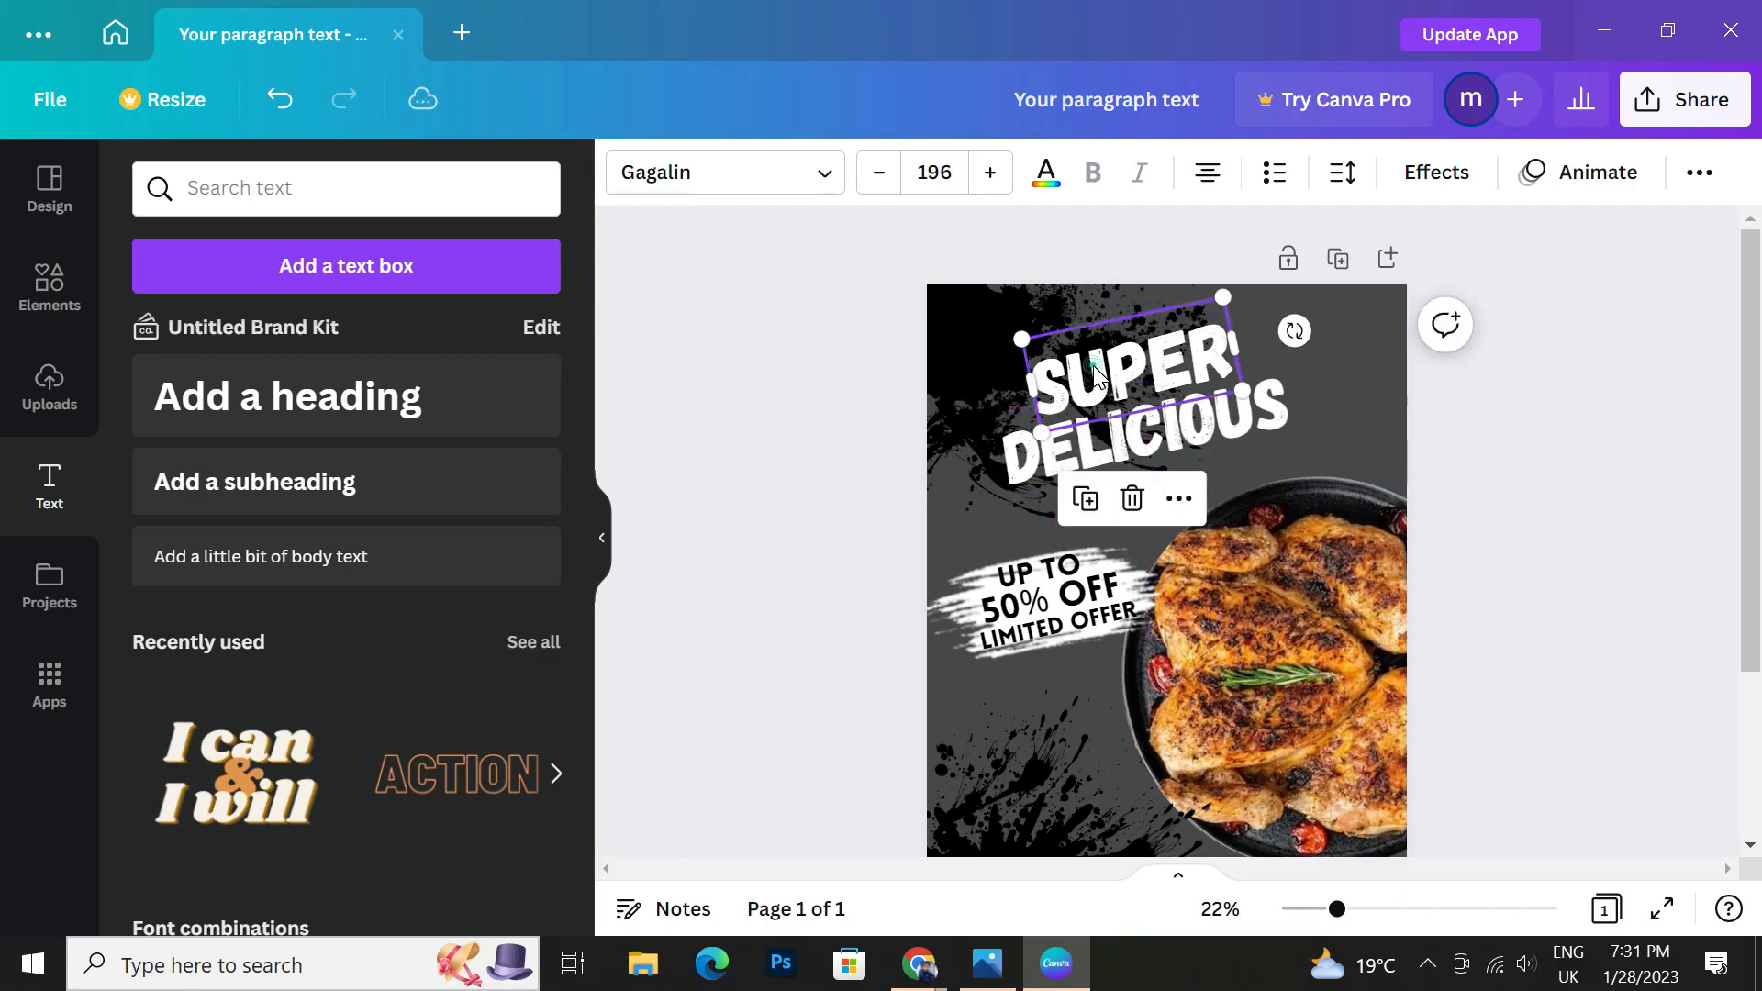
pyautogui.moveTo(1018, 333); pyautogui.dragTo(1094, 365)
pyautogui.moveTo(1108, 428)
pyautogui.mouseDown()
pyautogui.moveTo(1124, 428)
pyautogui.moveTo(1101, 381)
pyautogui.moveTo(1044, 345)
pyautogui.moveTo(1133, 429)
pyautogui.mouseUp()
pyautogui.click(1091, 374)
pyautogui.moveTo(1008, 404); pyautogui.dragTo(1037, 419)
pyautogui.click(1057, 371)
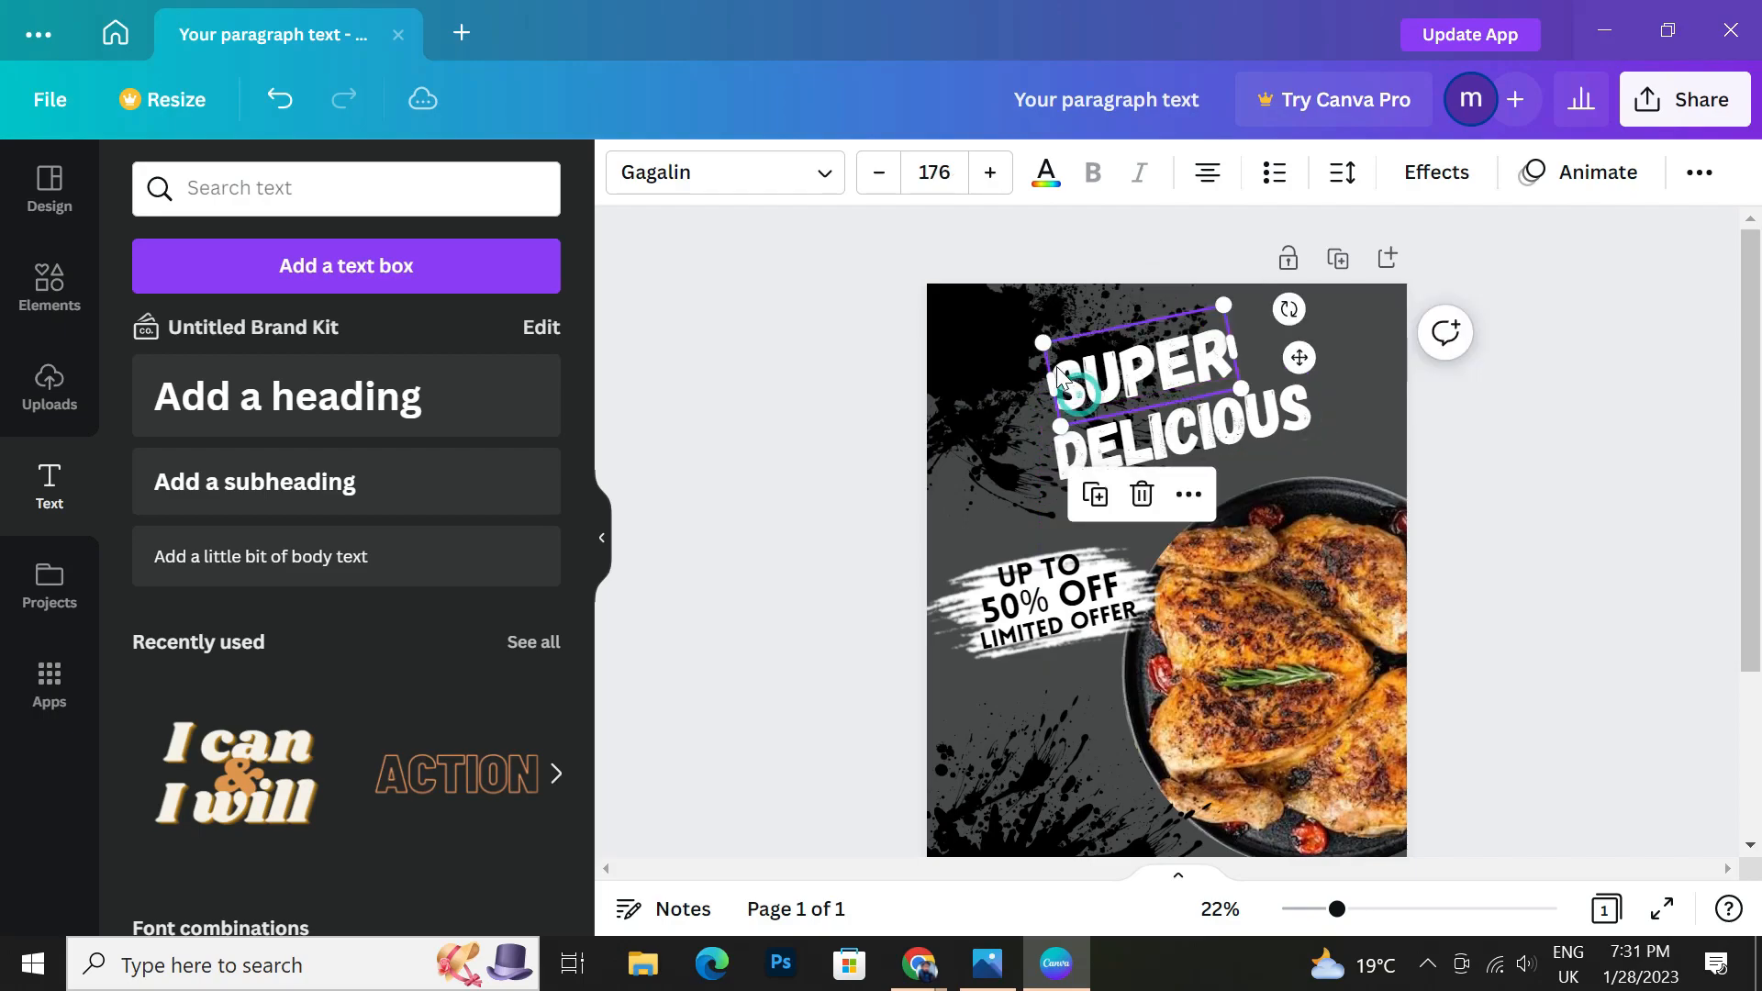
pyautogui.moveTo(1036, 344); pyautogui.dragTo(1057, 346)
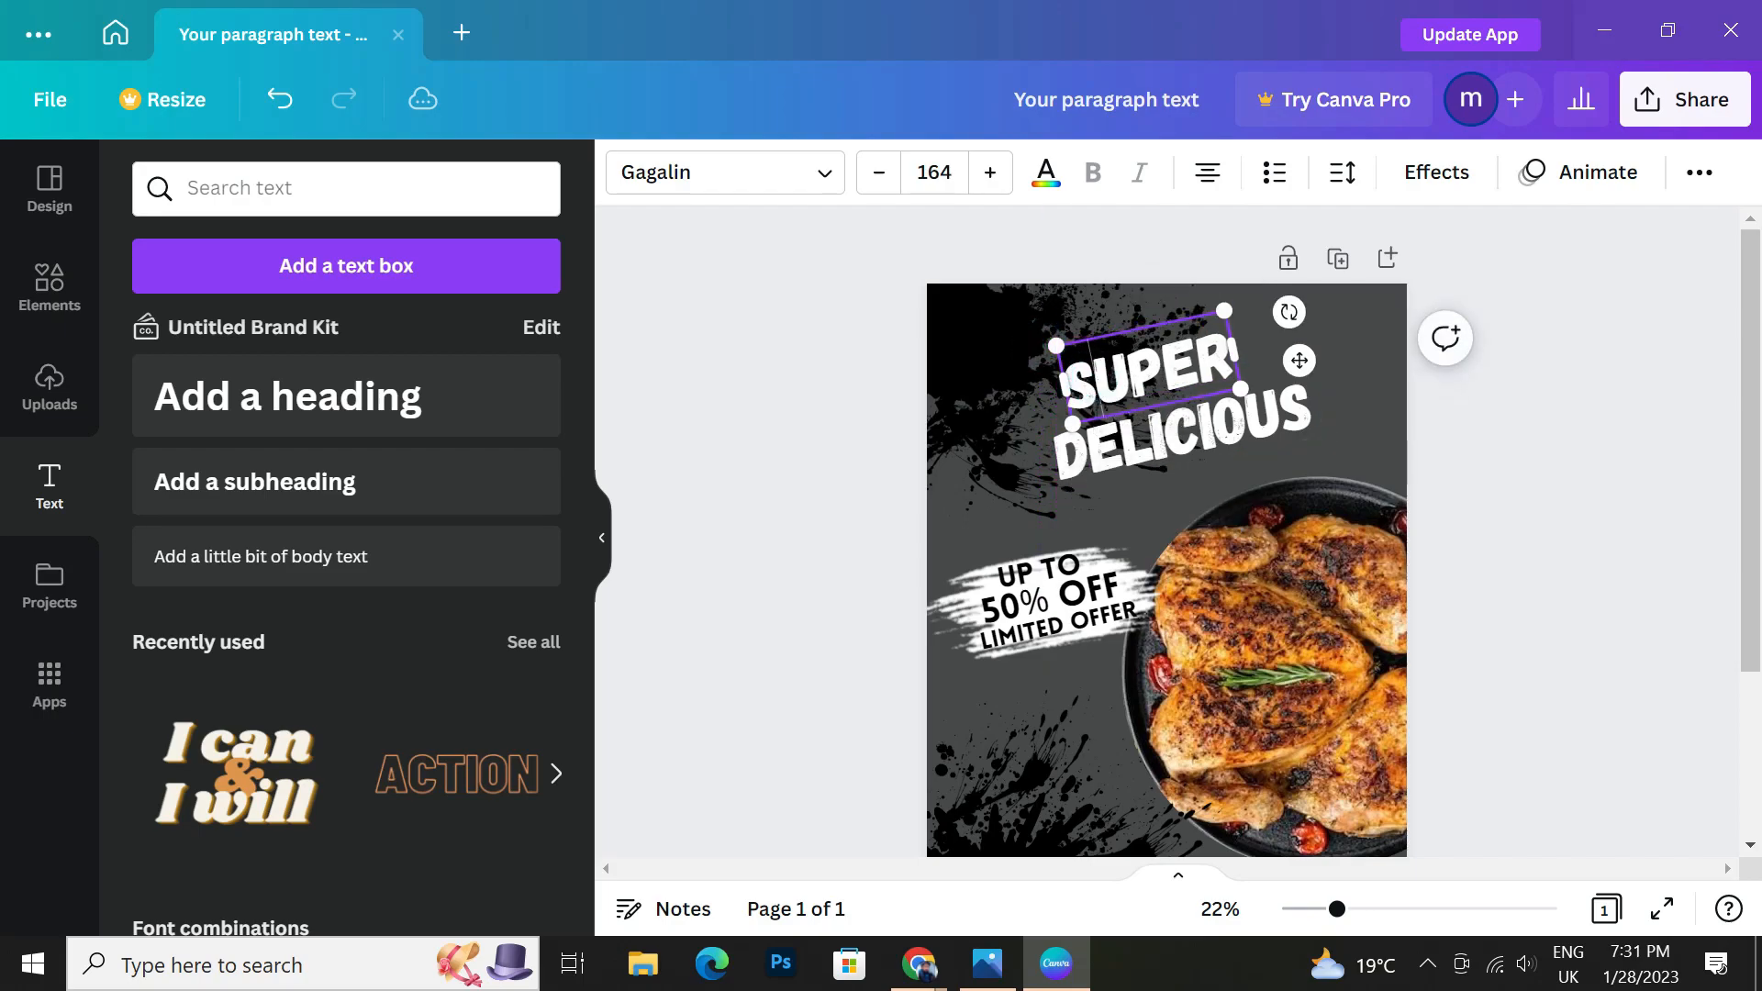
pyautogui.moveTo(1087, 338); pyautogui.dragTo(1076, 338)
pyautogui.moveTo(1139, 448); pyautogui.dragTo(1115, 444)
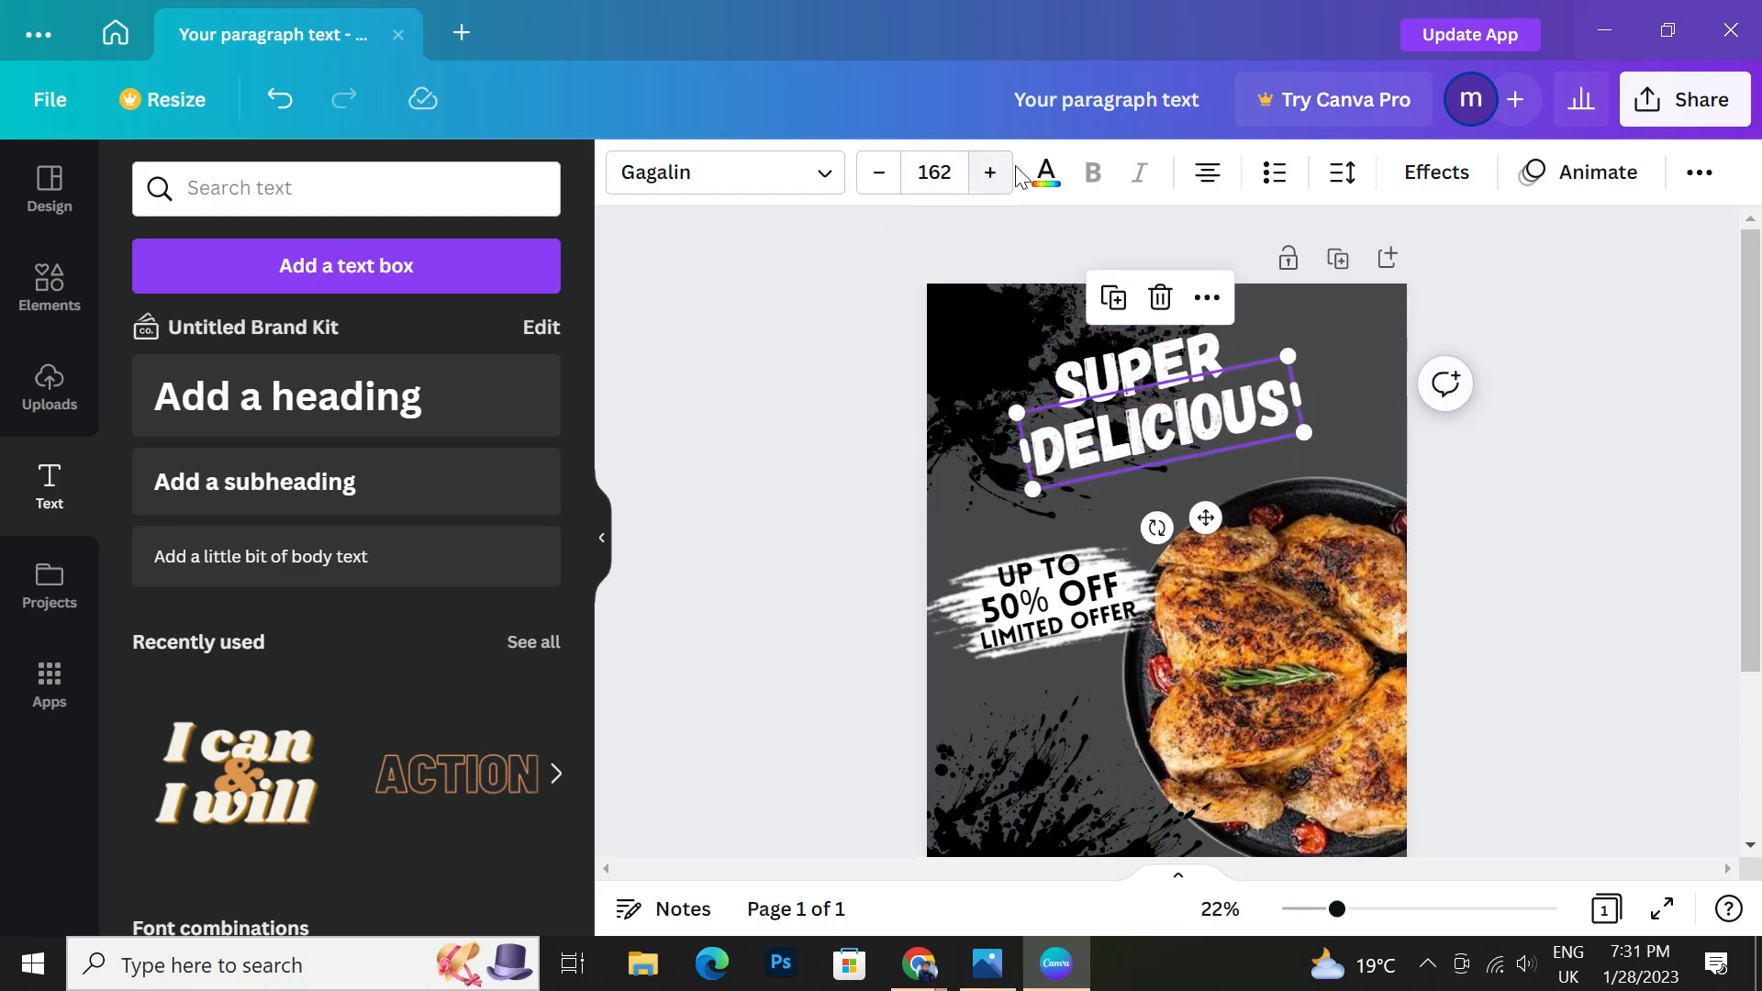
# Change the "DELICIOUS" heading's text color to the custom orange #EB7400.
pyautogui.click(1045, 172)
pyautogui.click(389, 707)
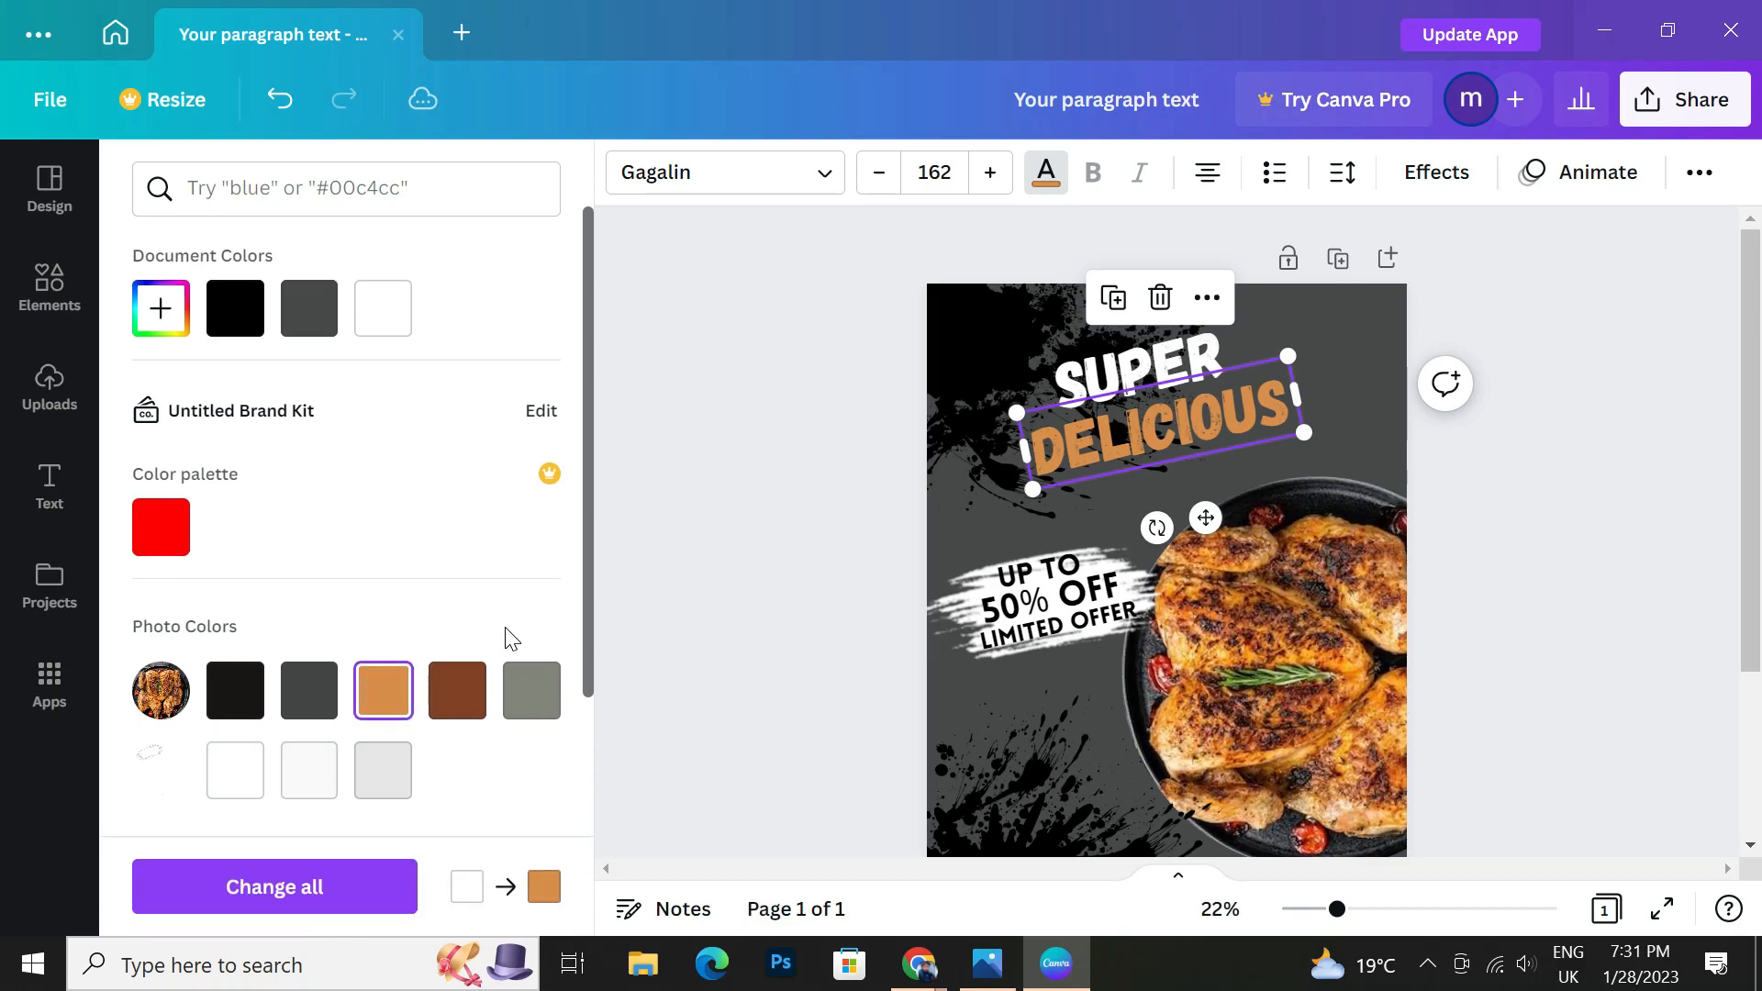
pyautogui.scroll(-3, 477, 633)
pyautogui.scroll(3, 275, 532)
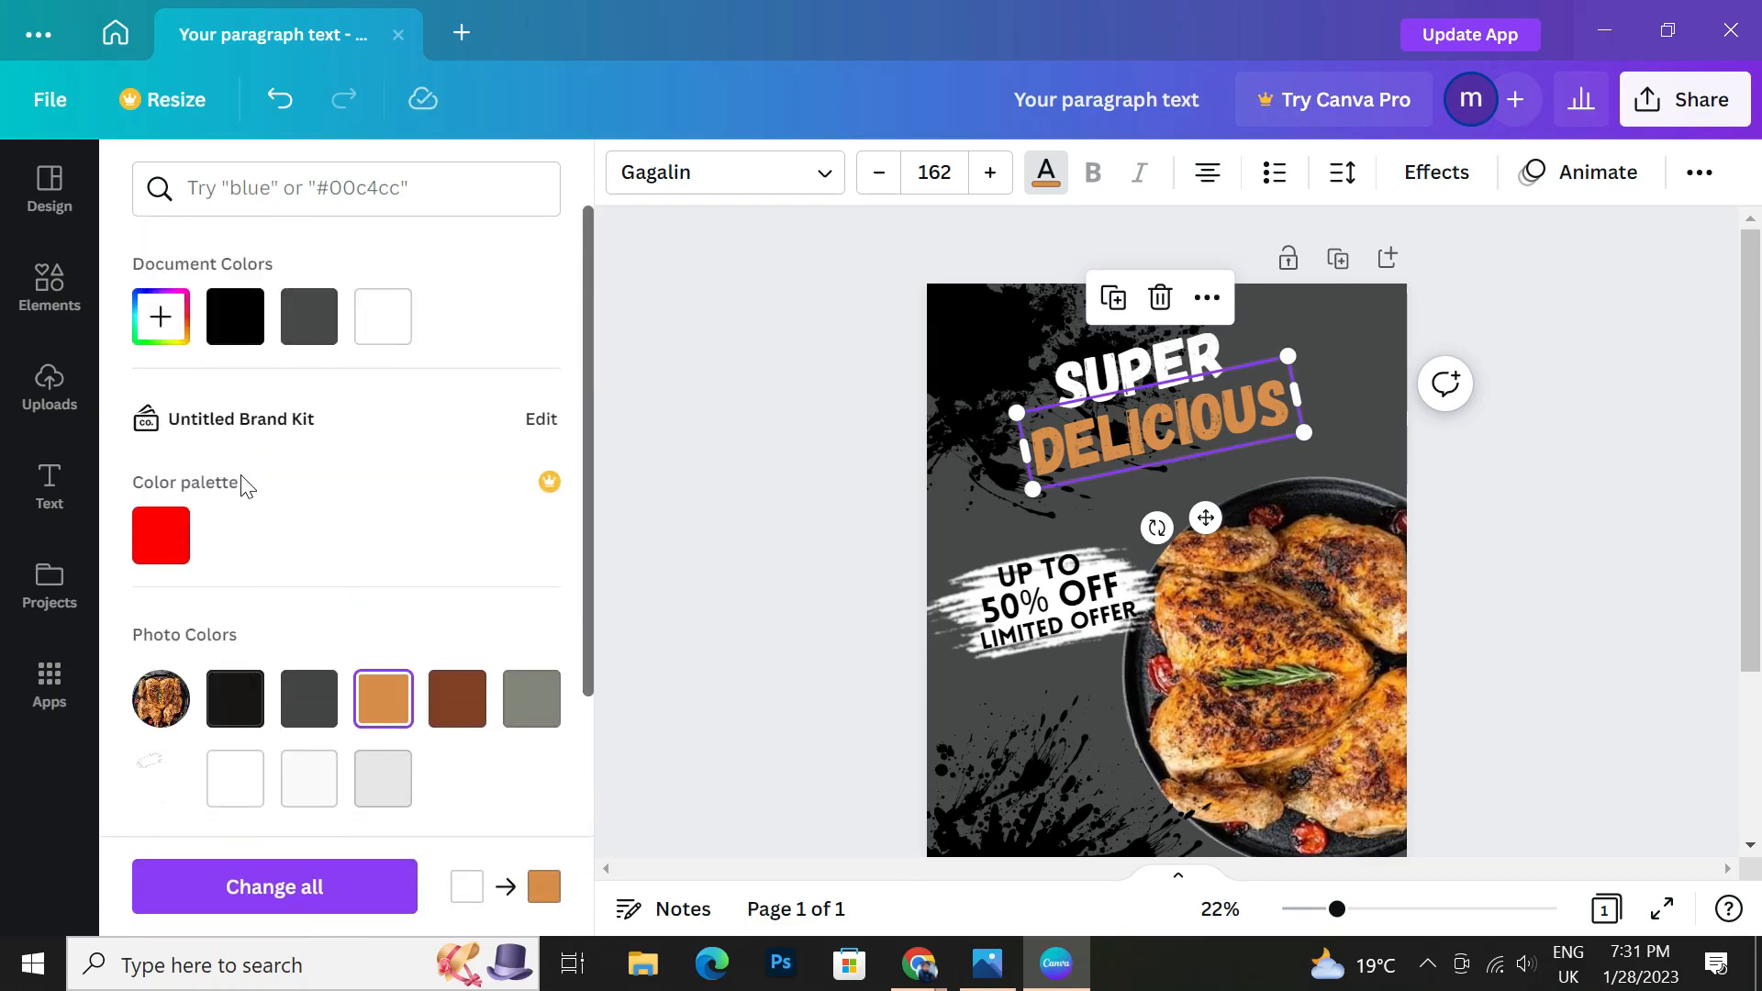
pyautogui.click(161, 321)
pyautogui.moveTo(401, 405); pyautogui.dragTo(539, 405)
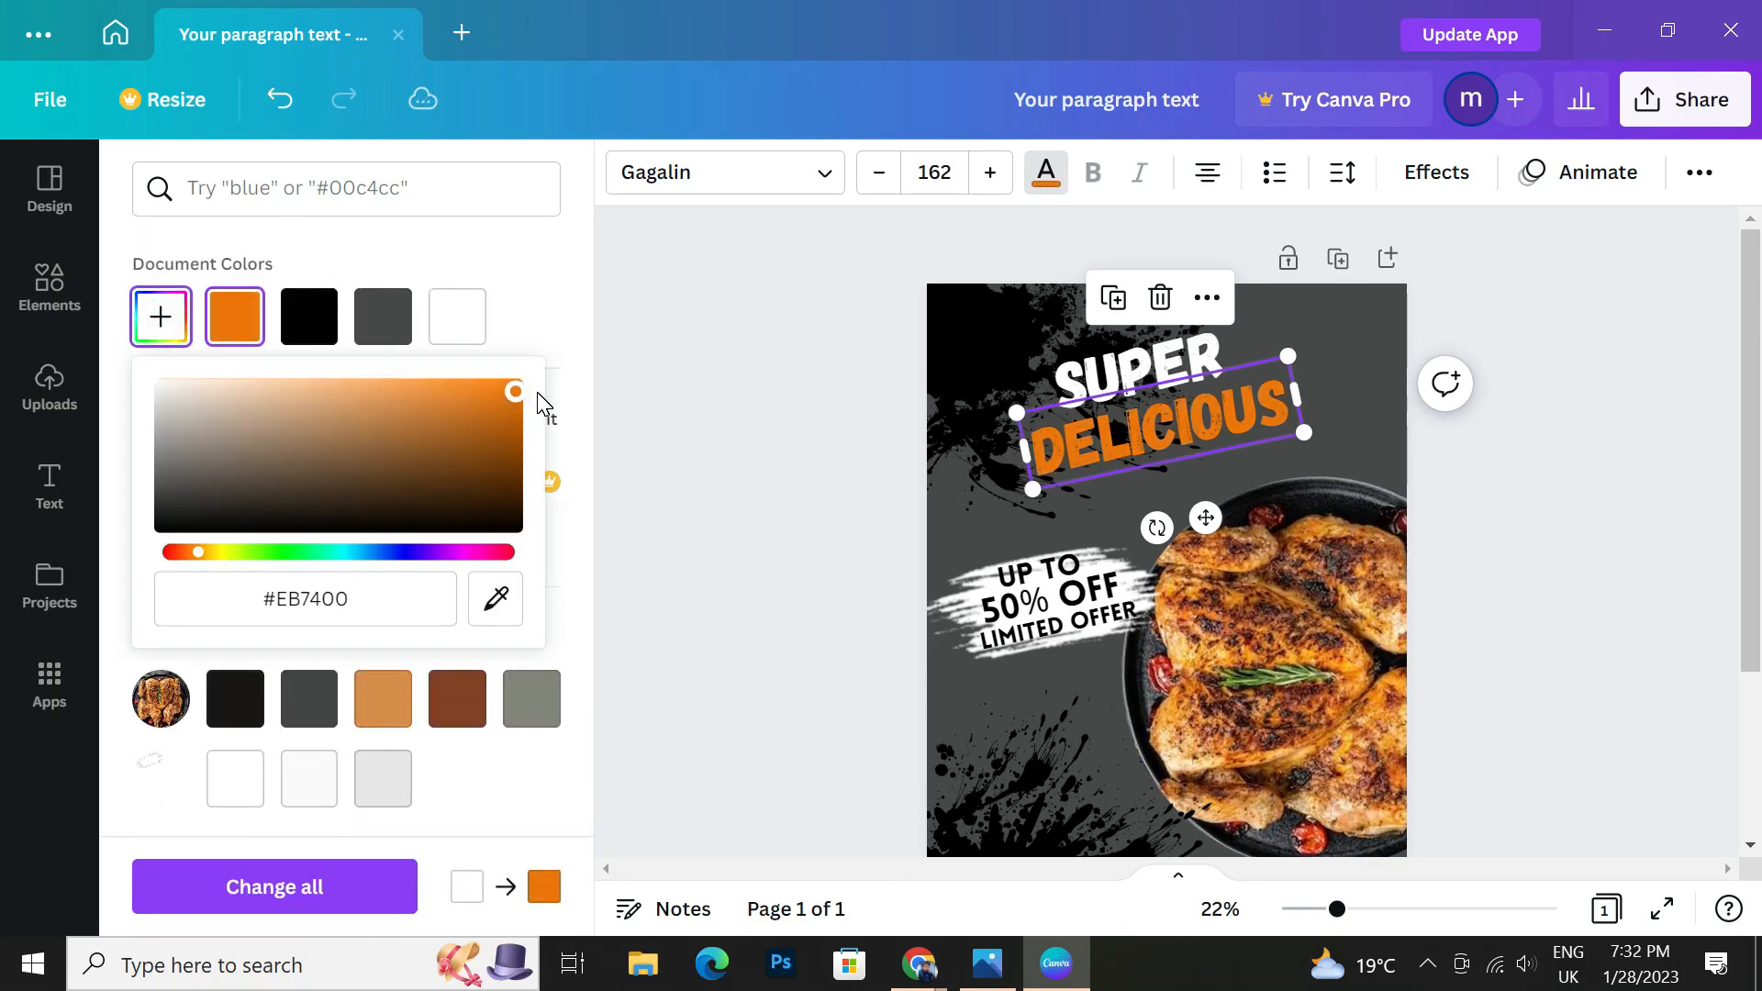
pyautogui.click(197, 311)
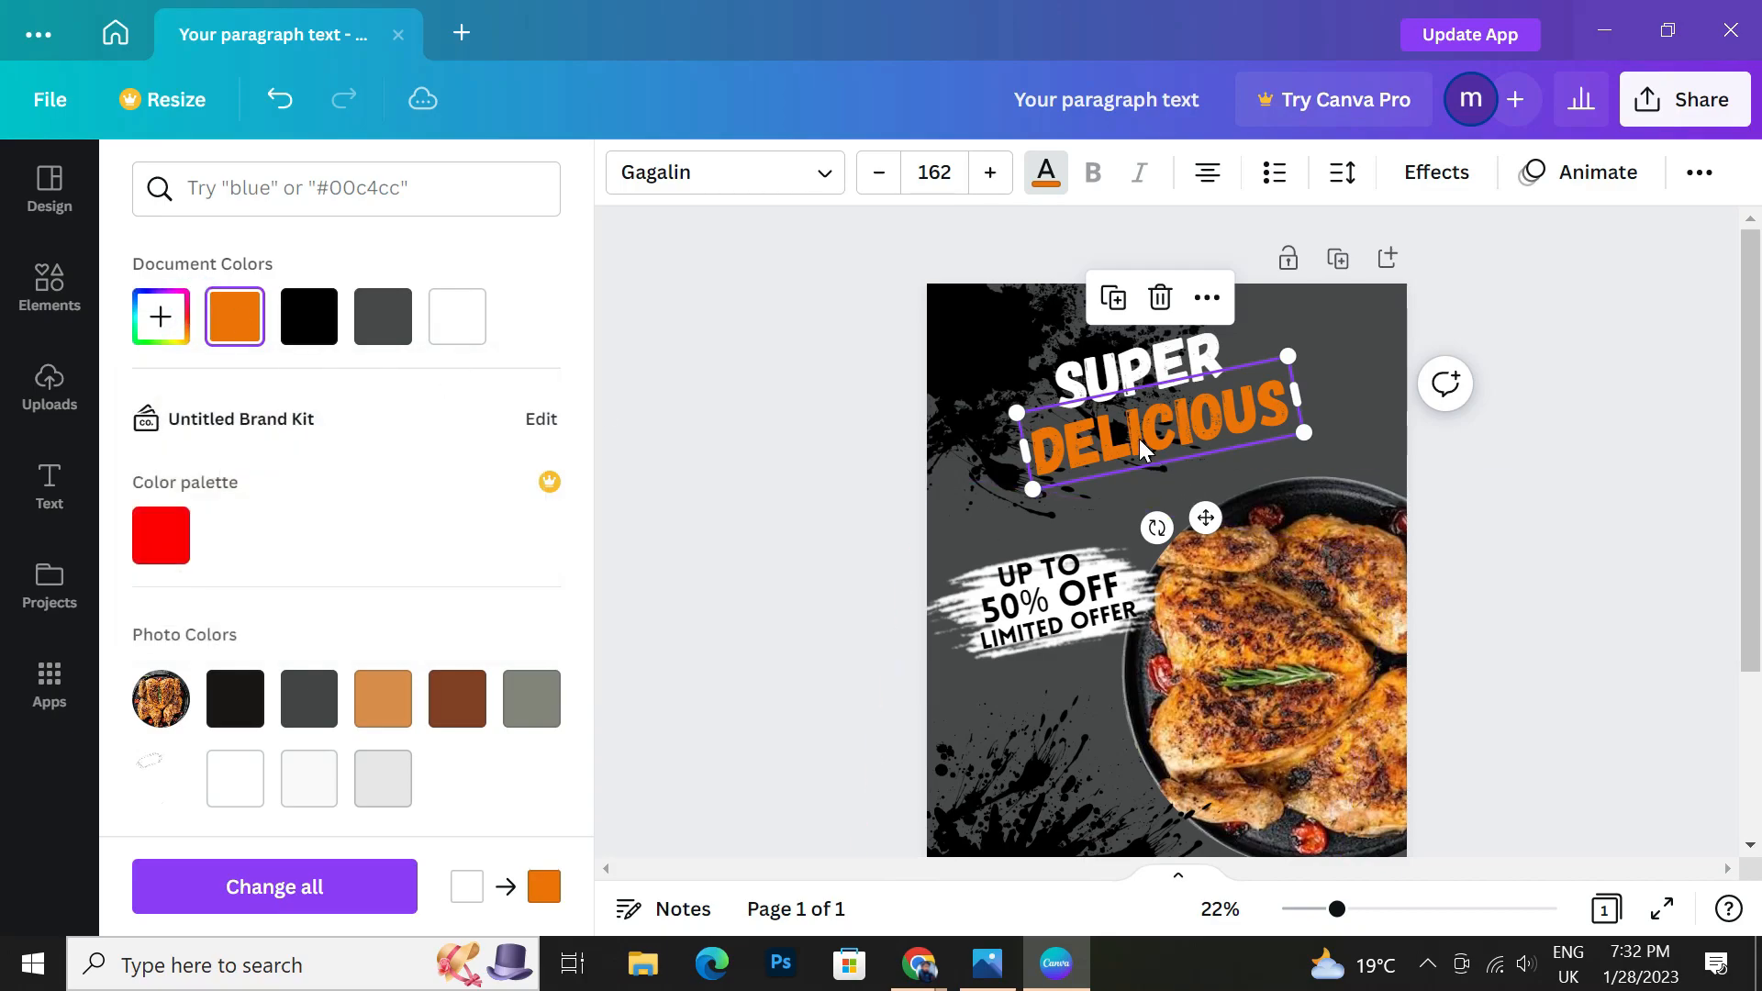
# Duplicate the white "SUPER" heading, reword the copy as "FOOD" and place it just below "DELICIOUS".
pyautogui.rightClick(1206, 394)
pyautogui.click(1167, 349)
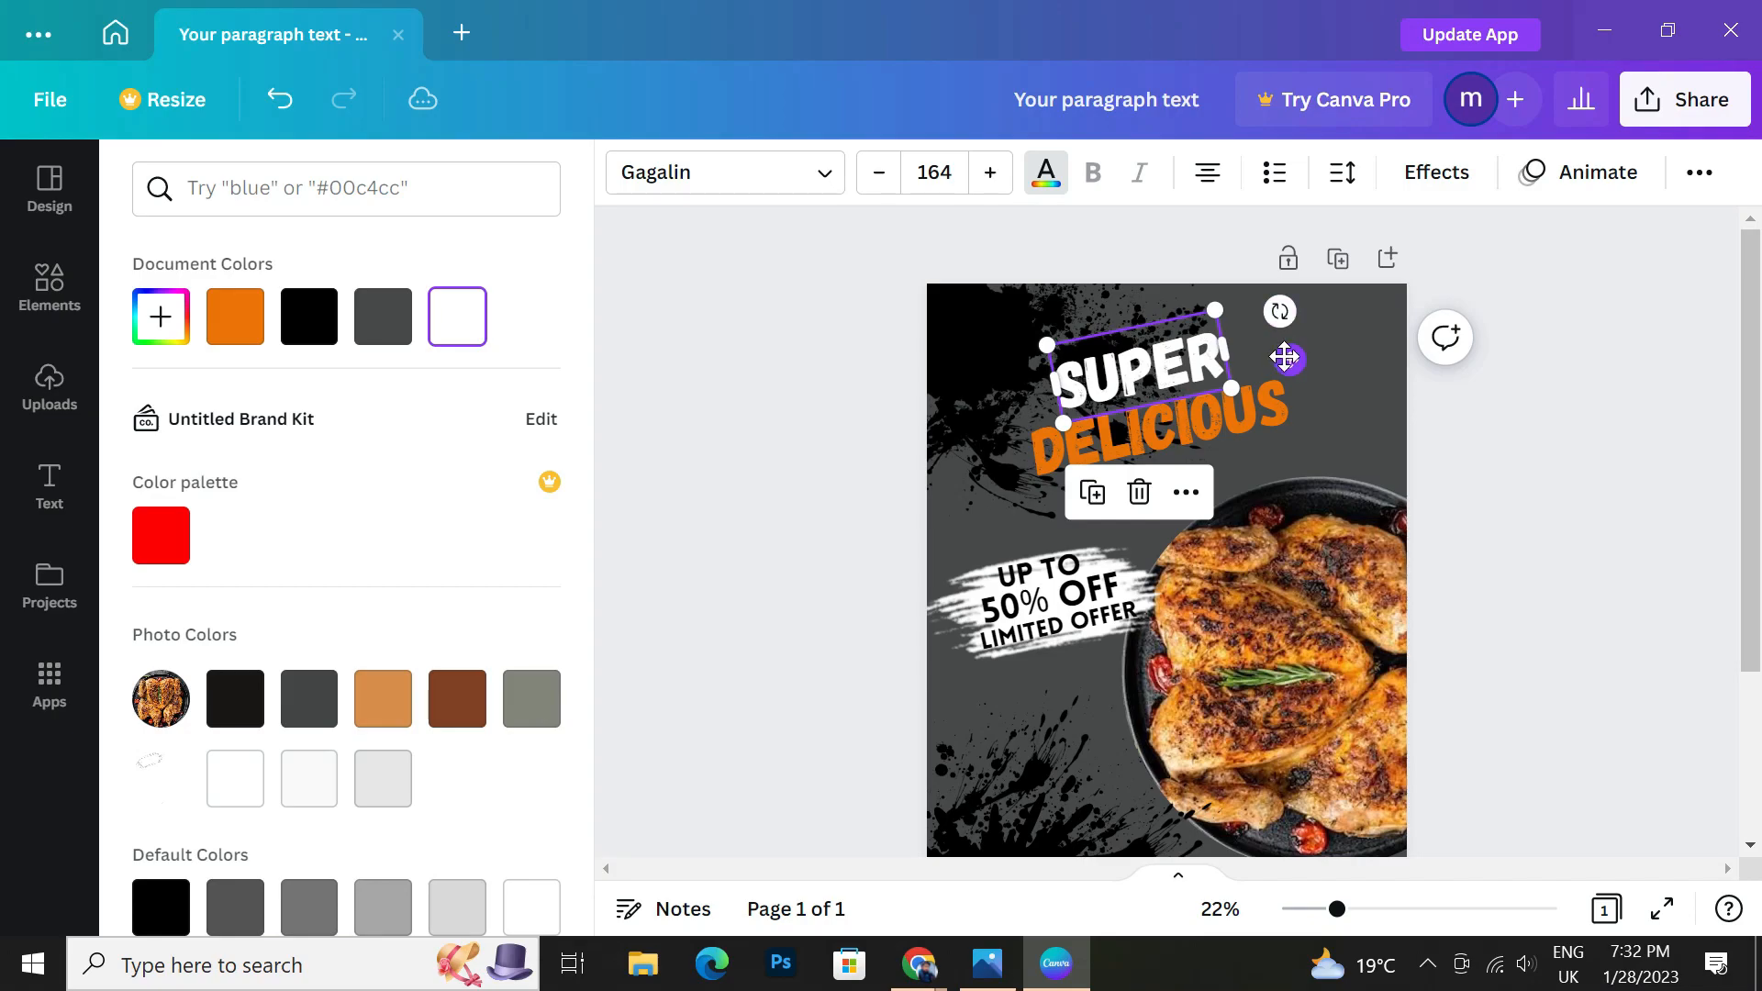
pyautogui.rightClick(1195, 372)
pyautogui.click(1230, 404)
pyautogui.moveTo(1195, 377); pyautogui.dragTo(1208, 481)
pyautogui.doubleClick(1210, 484)
pyautogui.press('BackSpace')
pyautogui.write('FOOD')
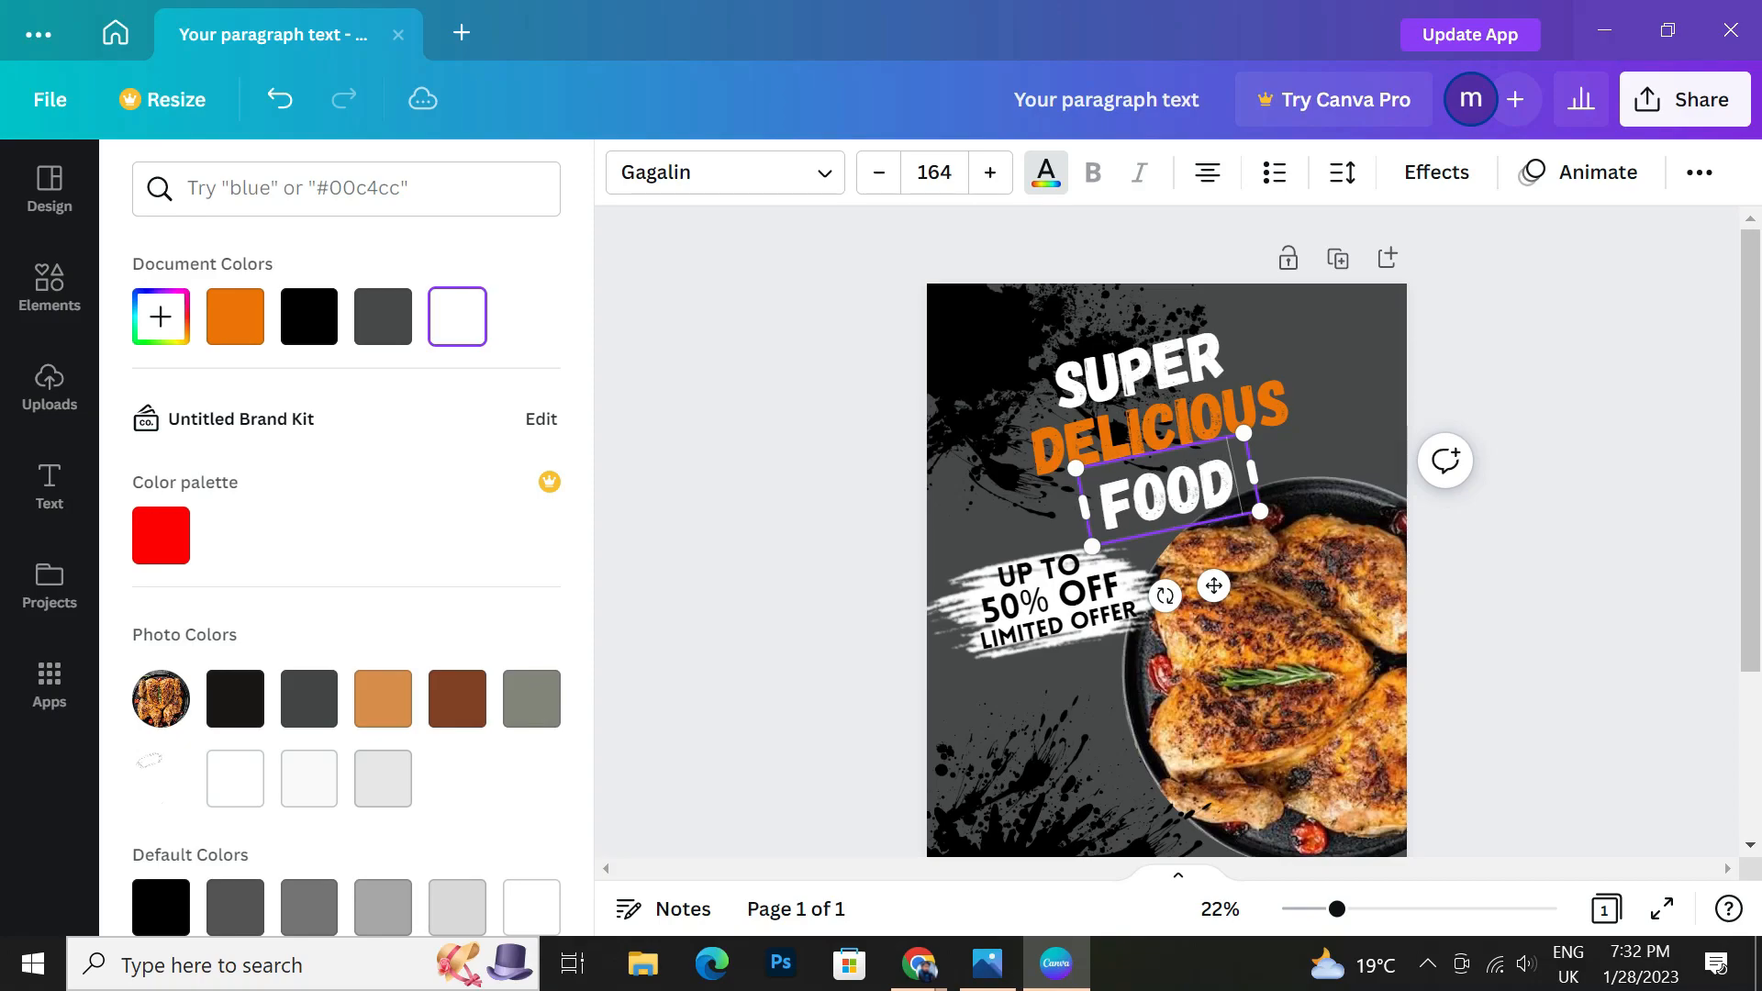
pyautogui.click(895, 523)
pyautogui.moveTo(1213, 586); pyautogui.dragTo(1203, 576)
pyautogui.click(817, 486)
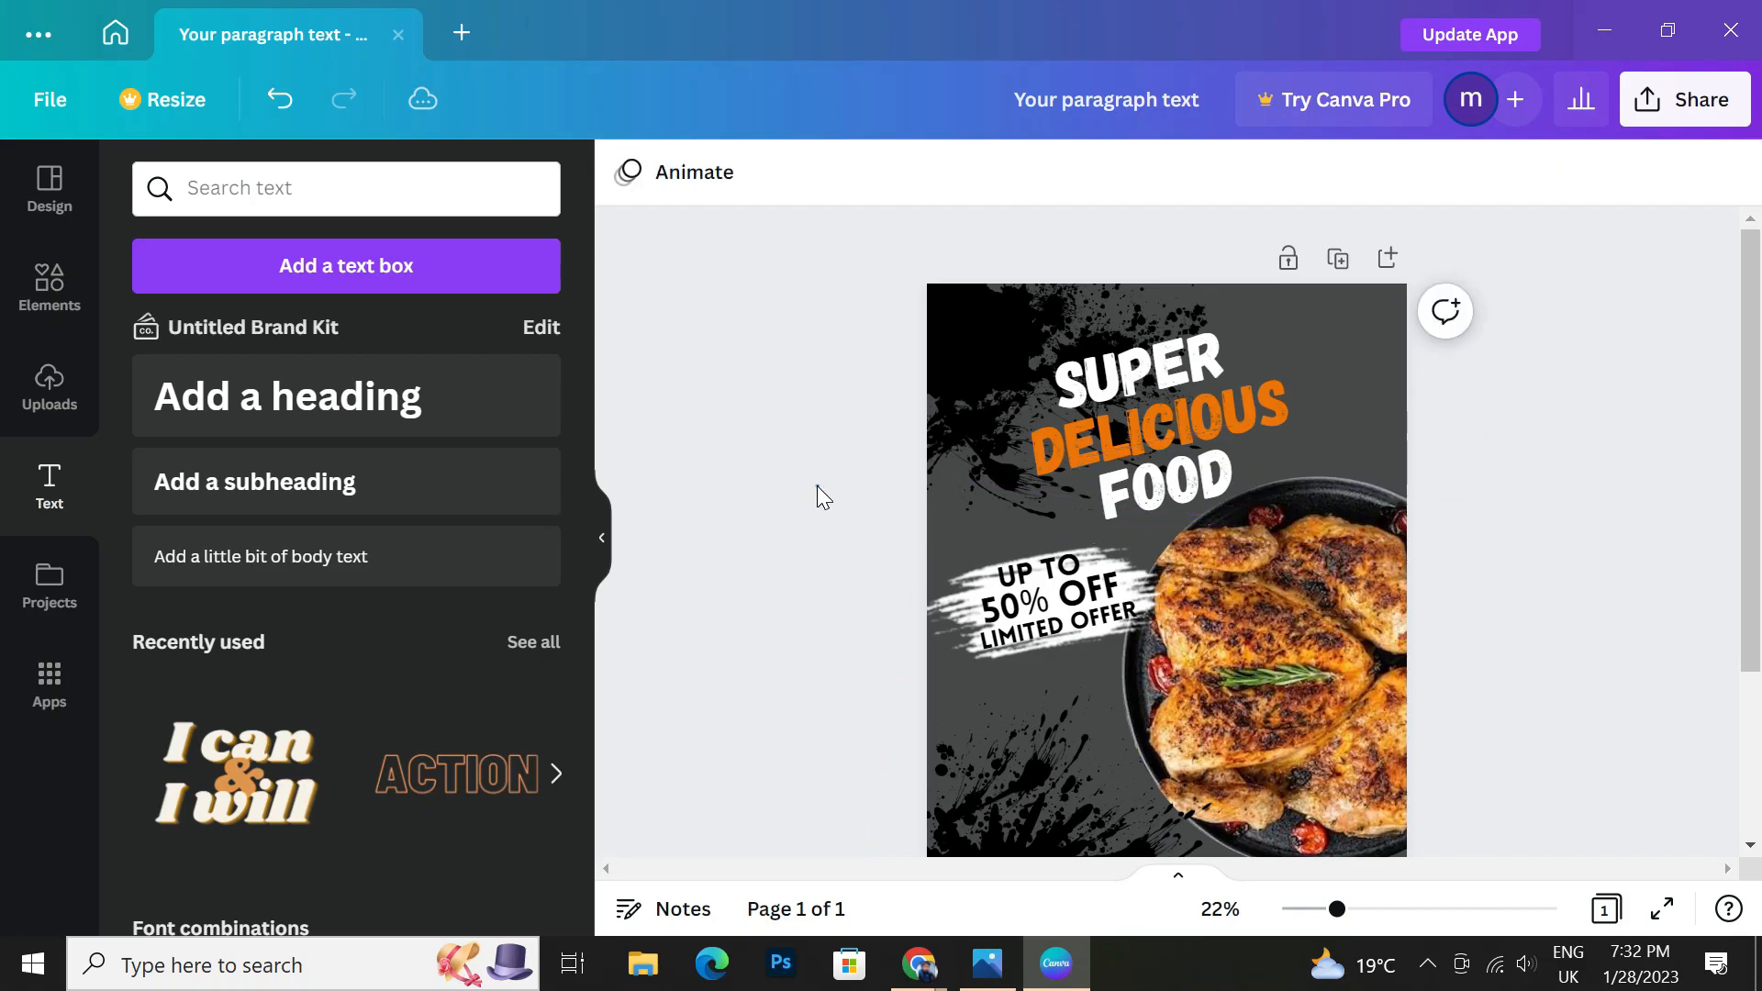
# Shrink the "SUPER" heading further and reduce "DELICIOUS" to font size 146, keeping them stacked.
pyautogui.scroll(-2, 814, 496)
pyautogui.scroll(2, 814, 495)
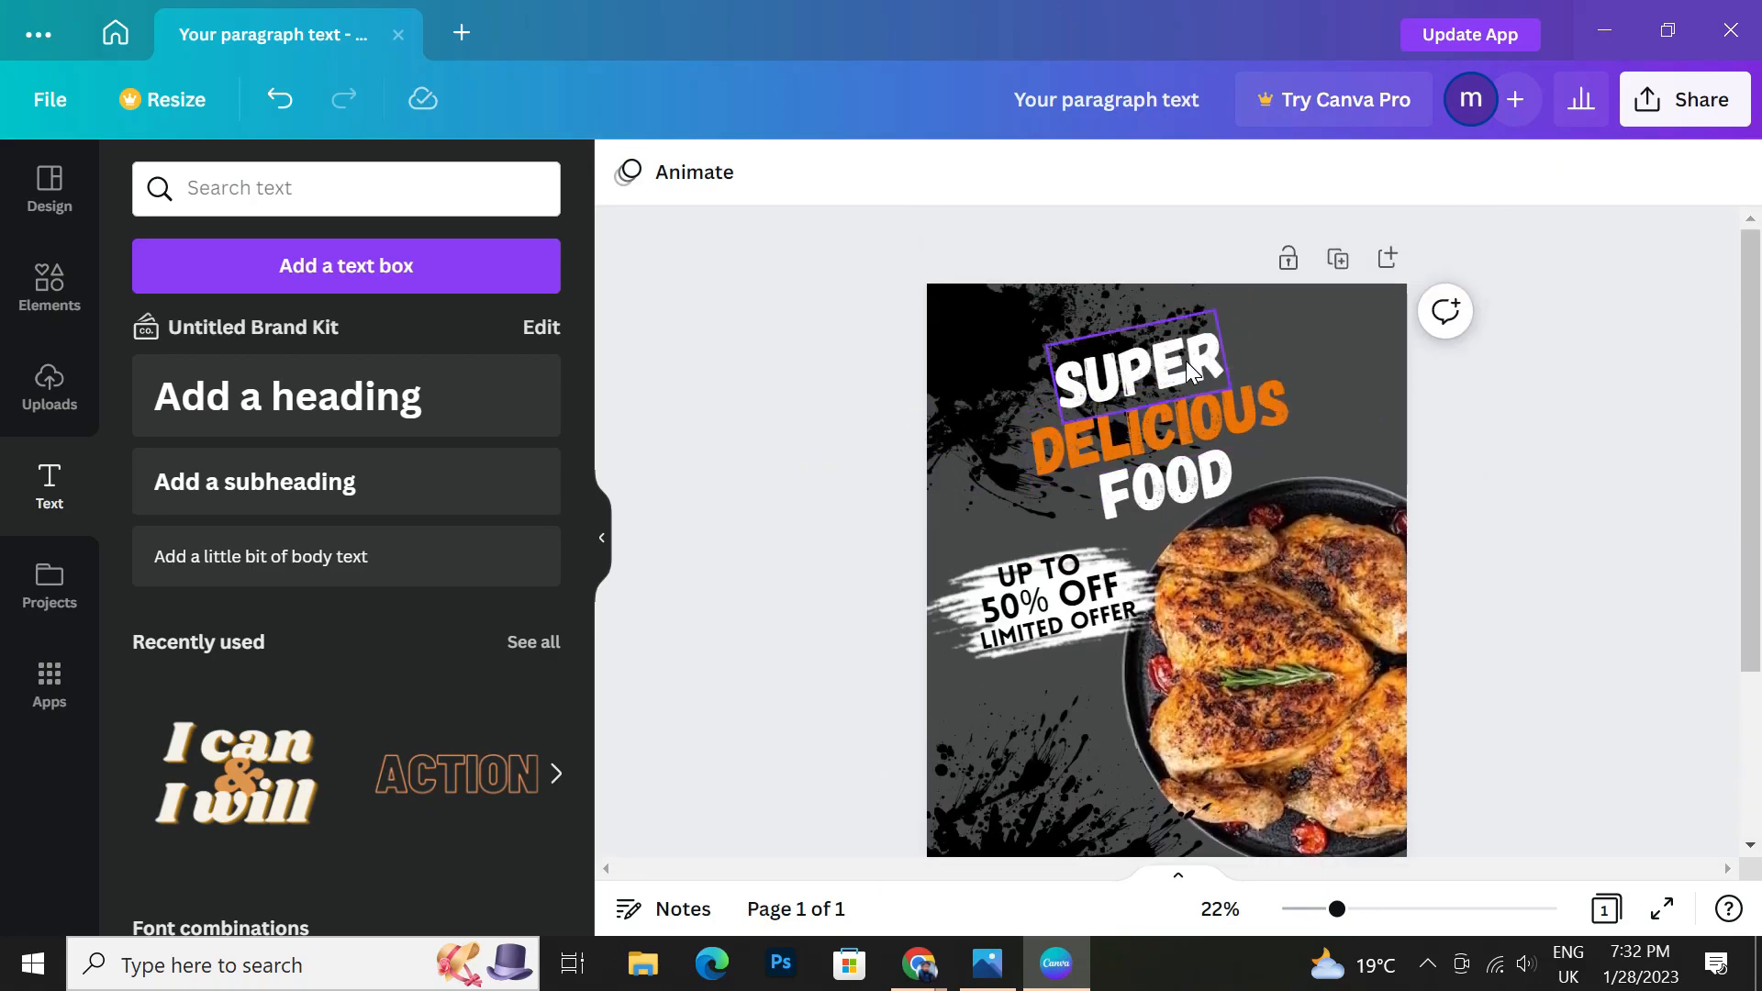
pyautogui.click(1033, 352)
pyautogui.moveTo(1043, 339); pyautogui.dragTo(1102, 361)
pyautogui.moveTo(1153, 429); pyautogui.dragTo(1145, 414)
pyautogui.moveTo(1007, 396); pyautogui.dragTo(1104, 409)
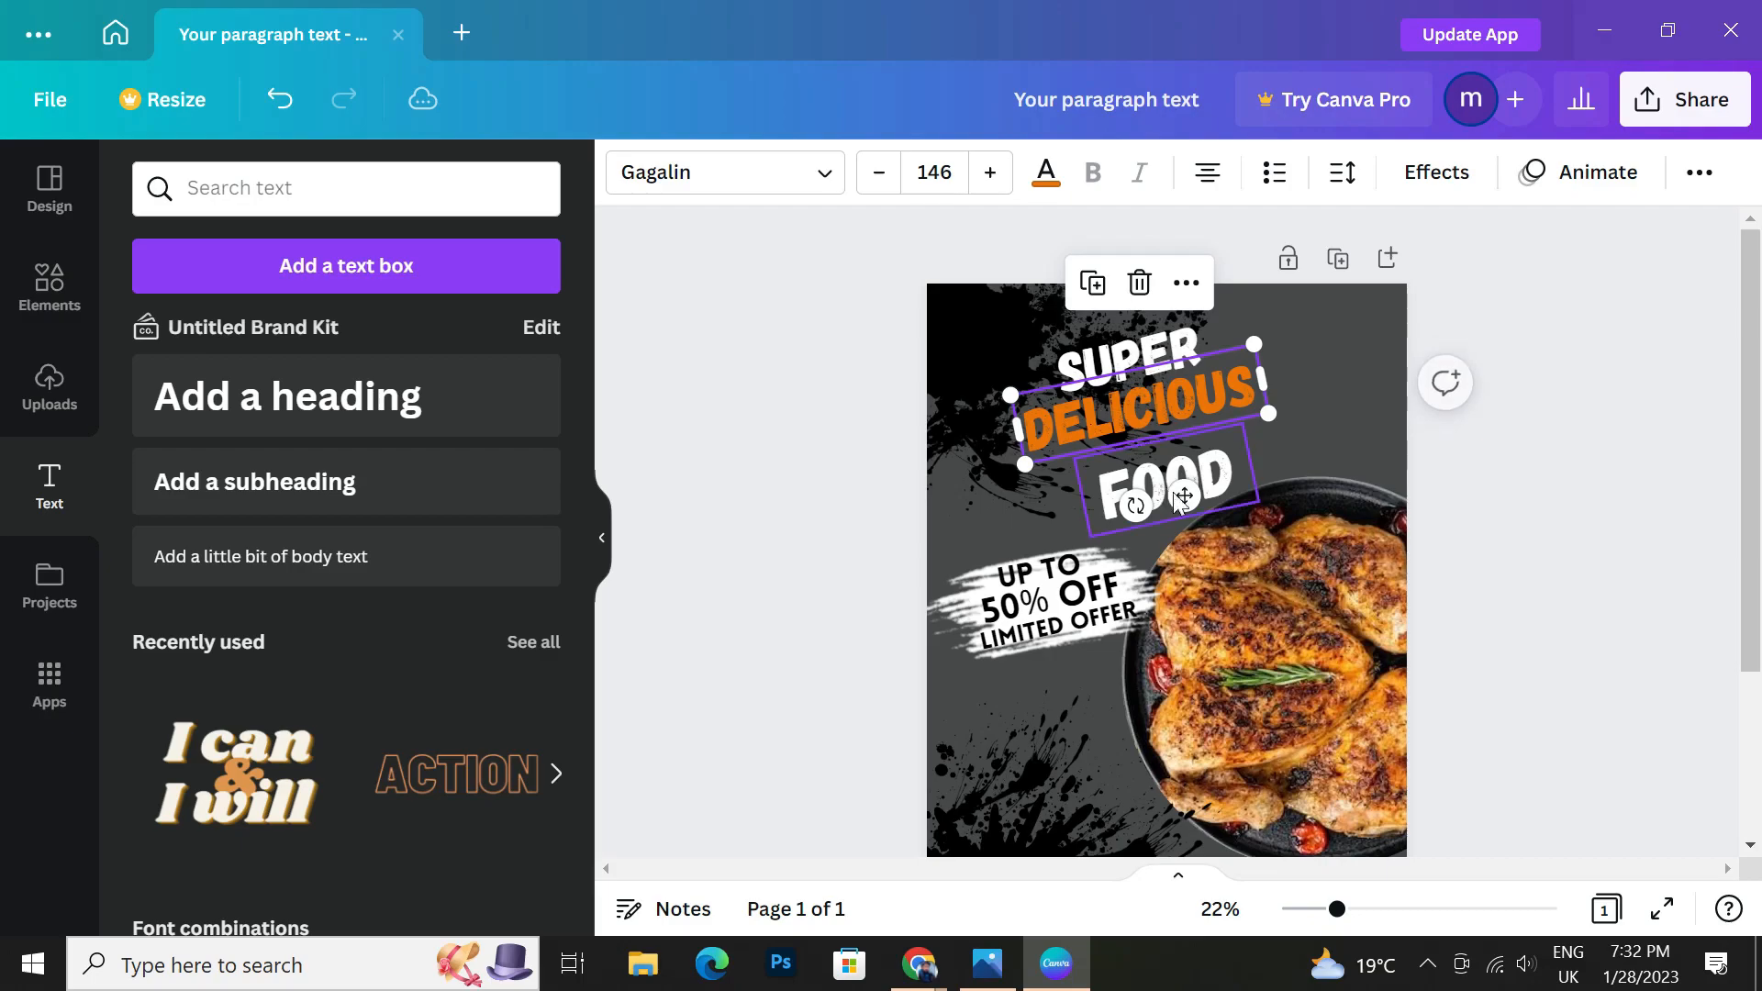
# Shrink the "FOOD" heading and move it up close beneath the second half of "DELICIOUS".
pyautogui.click(1170, 487)
pyautogui.moveTo(1057, 449); pyautogui.dragTo(1153, 444)
pyautogui.moveTo(945, 440); pyautogui.dragTo(936, 448)
pyautogui.click(1148, 444)
pyautogui.click(1149, 450)
pyautogui.click(837, 496)
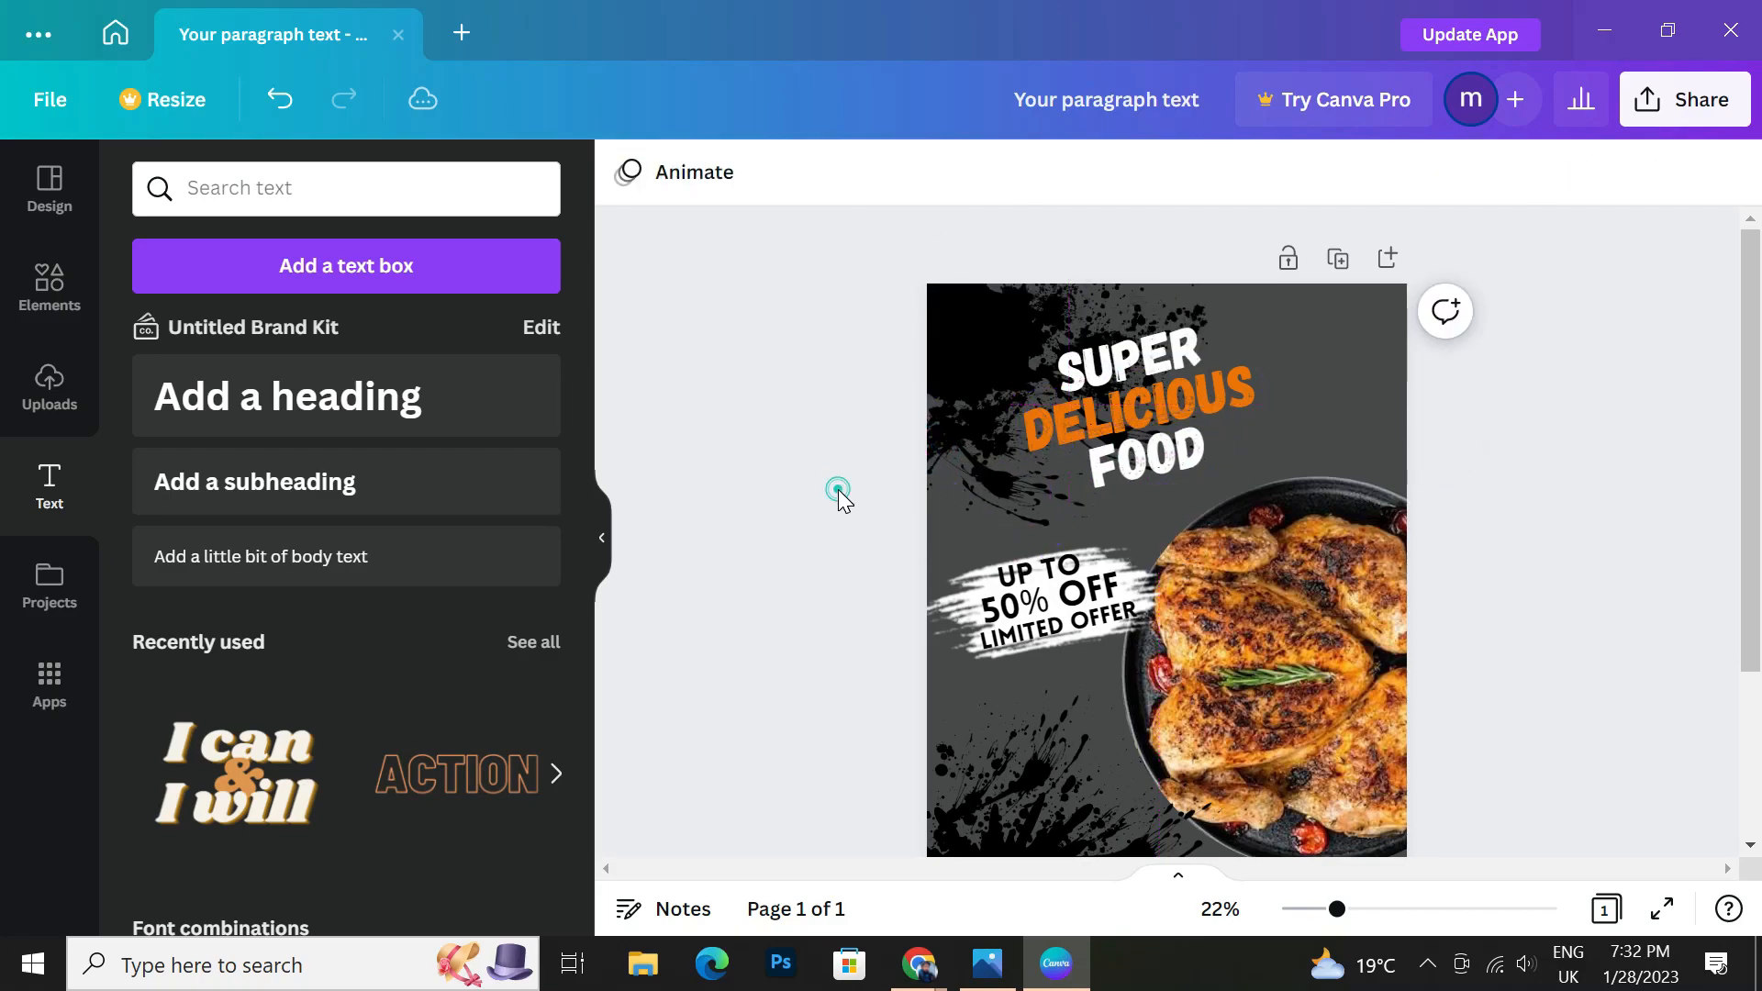
pyautogui.moveTo(1139, 486); pyautogui.dragTo(1145, 478)
pyautogui.click(1109, 388)
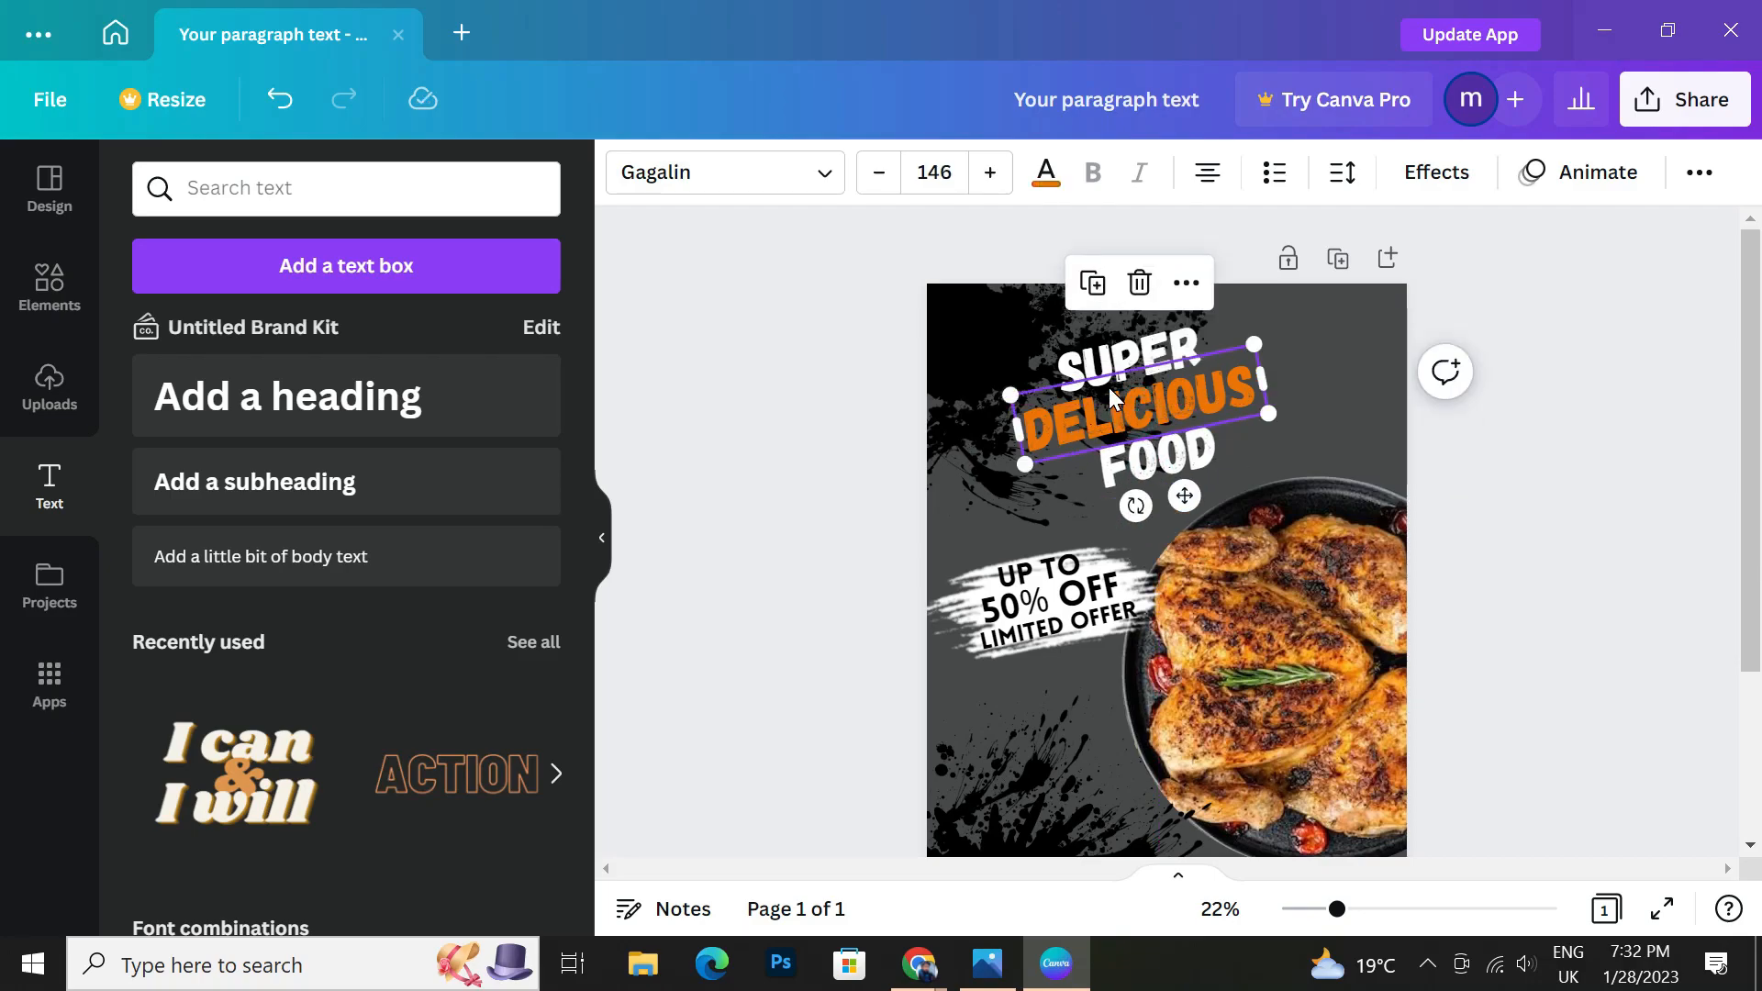
pyautogui.click(848, 416)
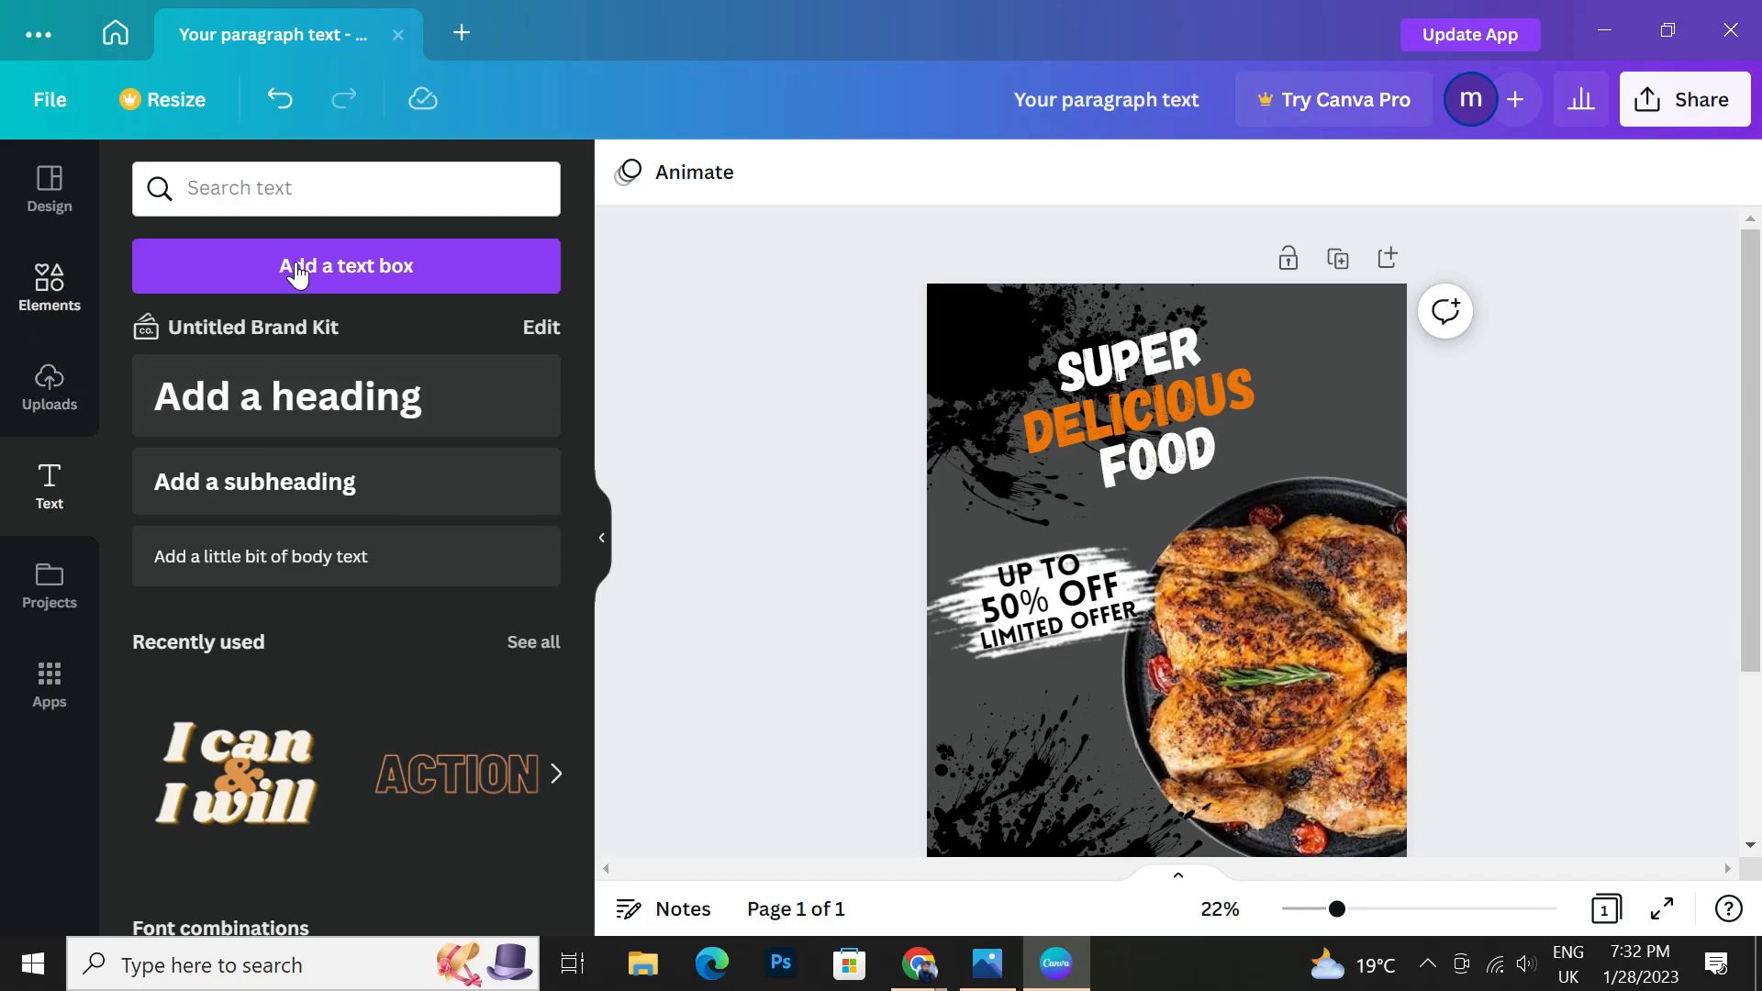
# Insert the green leaf graphic from the recently used elements and recolor it with the document's orange.
pyautogui.click(50, 285)
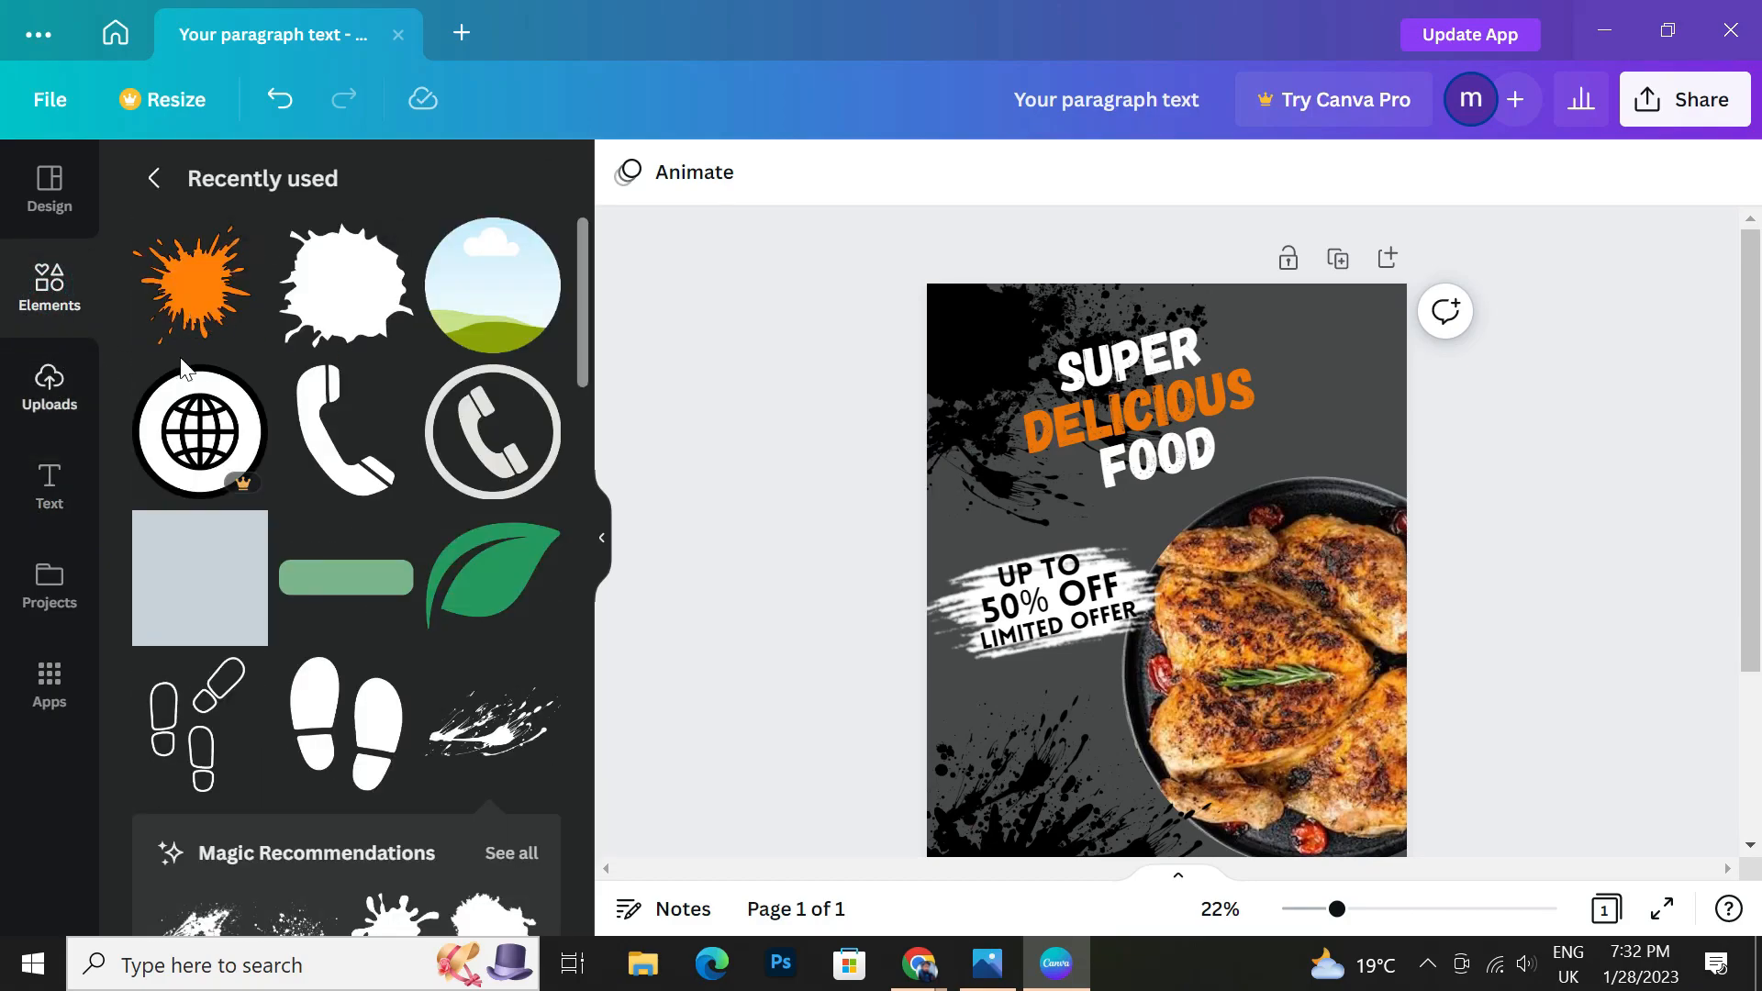
pyautogui.scroll(-8, 367, 630)
pyautogui.scroll(8, 364, 637)
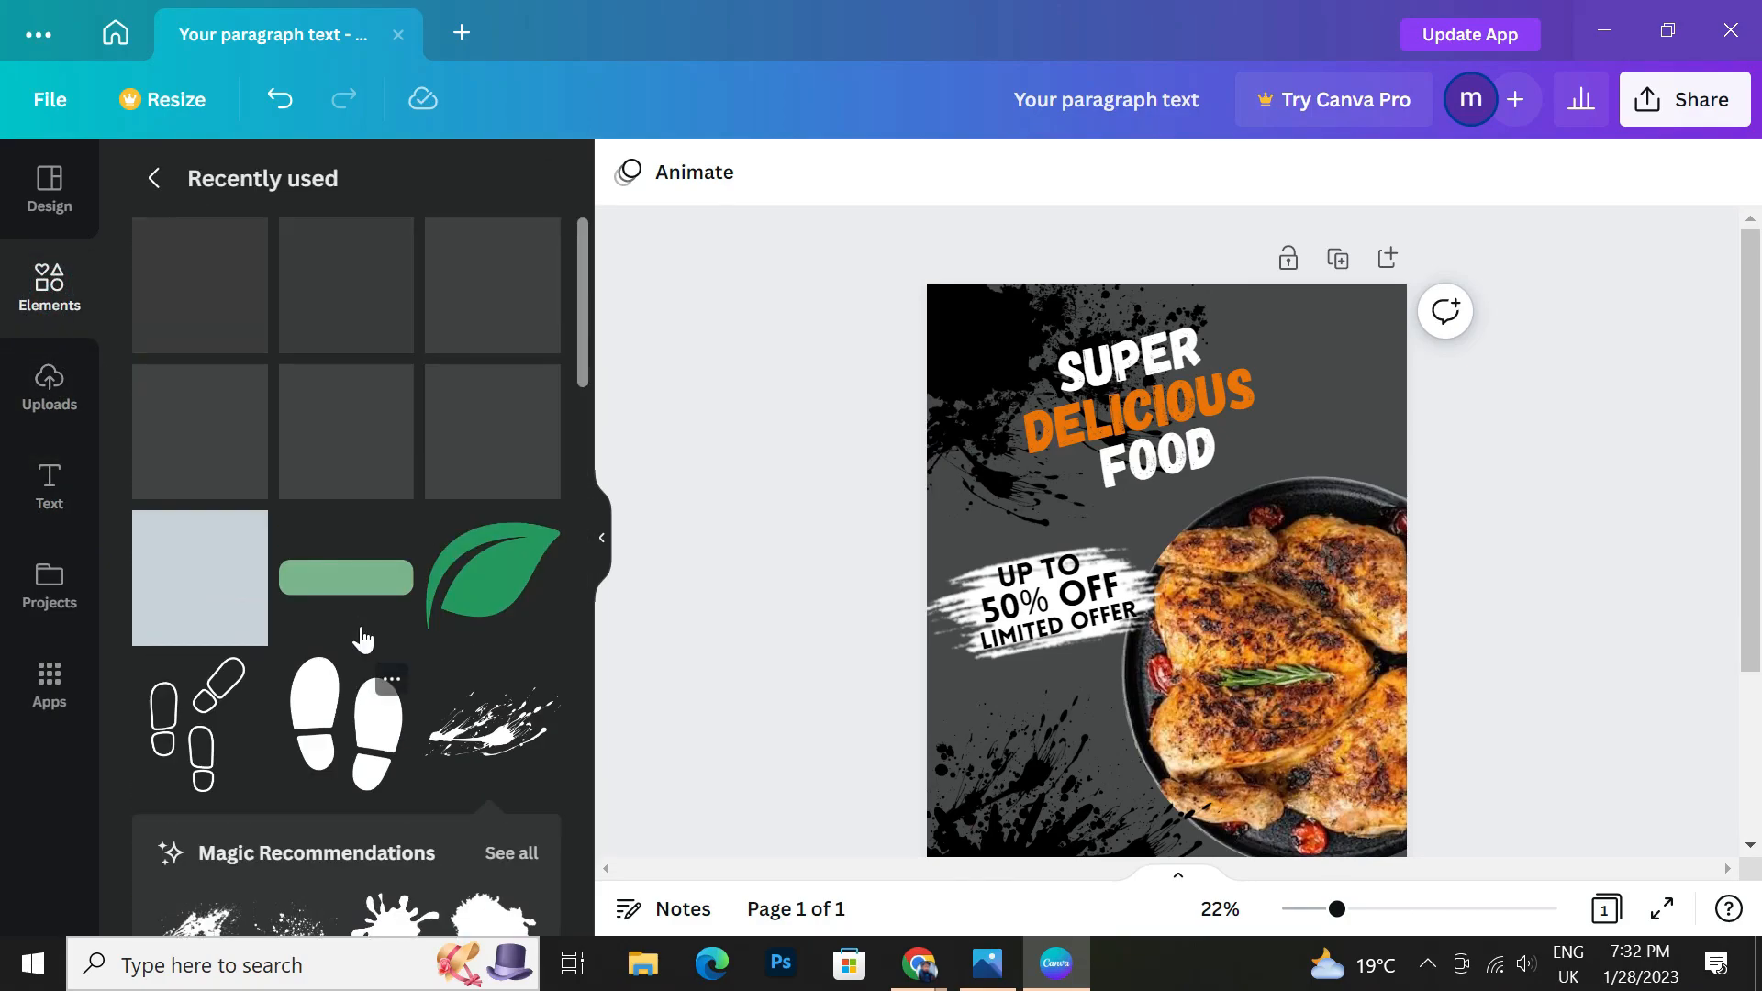
pyautogui.scroll(-3, 357, 640)
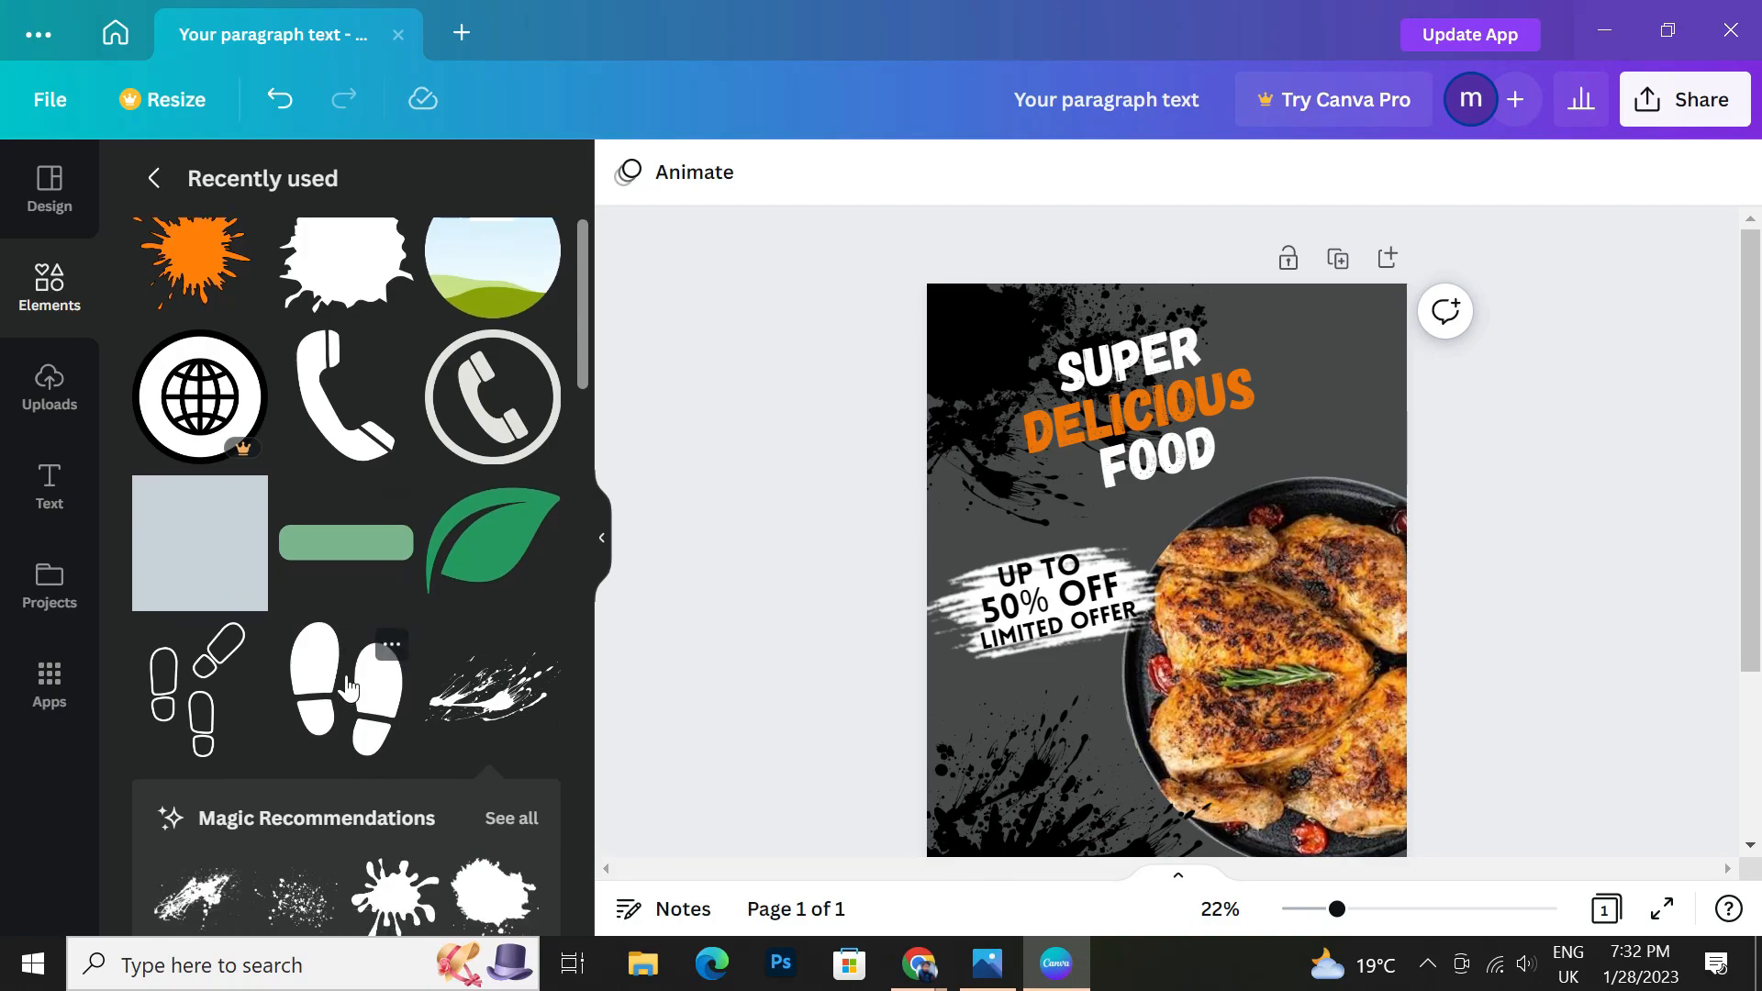
pyautogui.scroll(3, 240, 643)
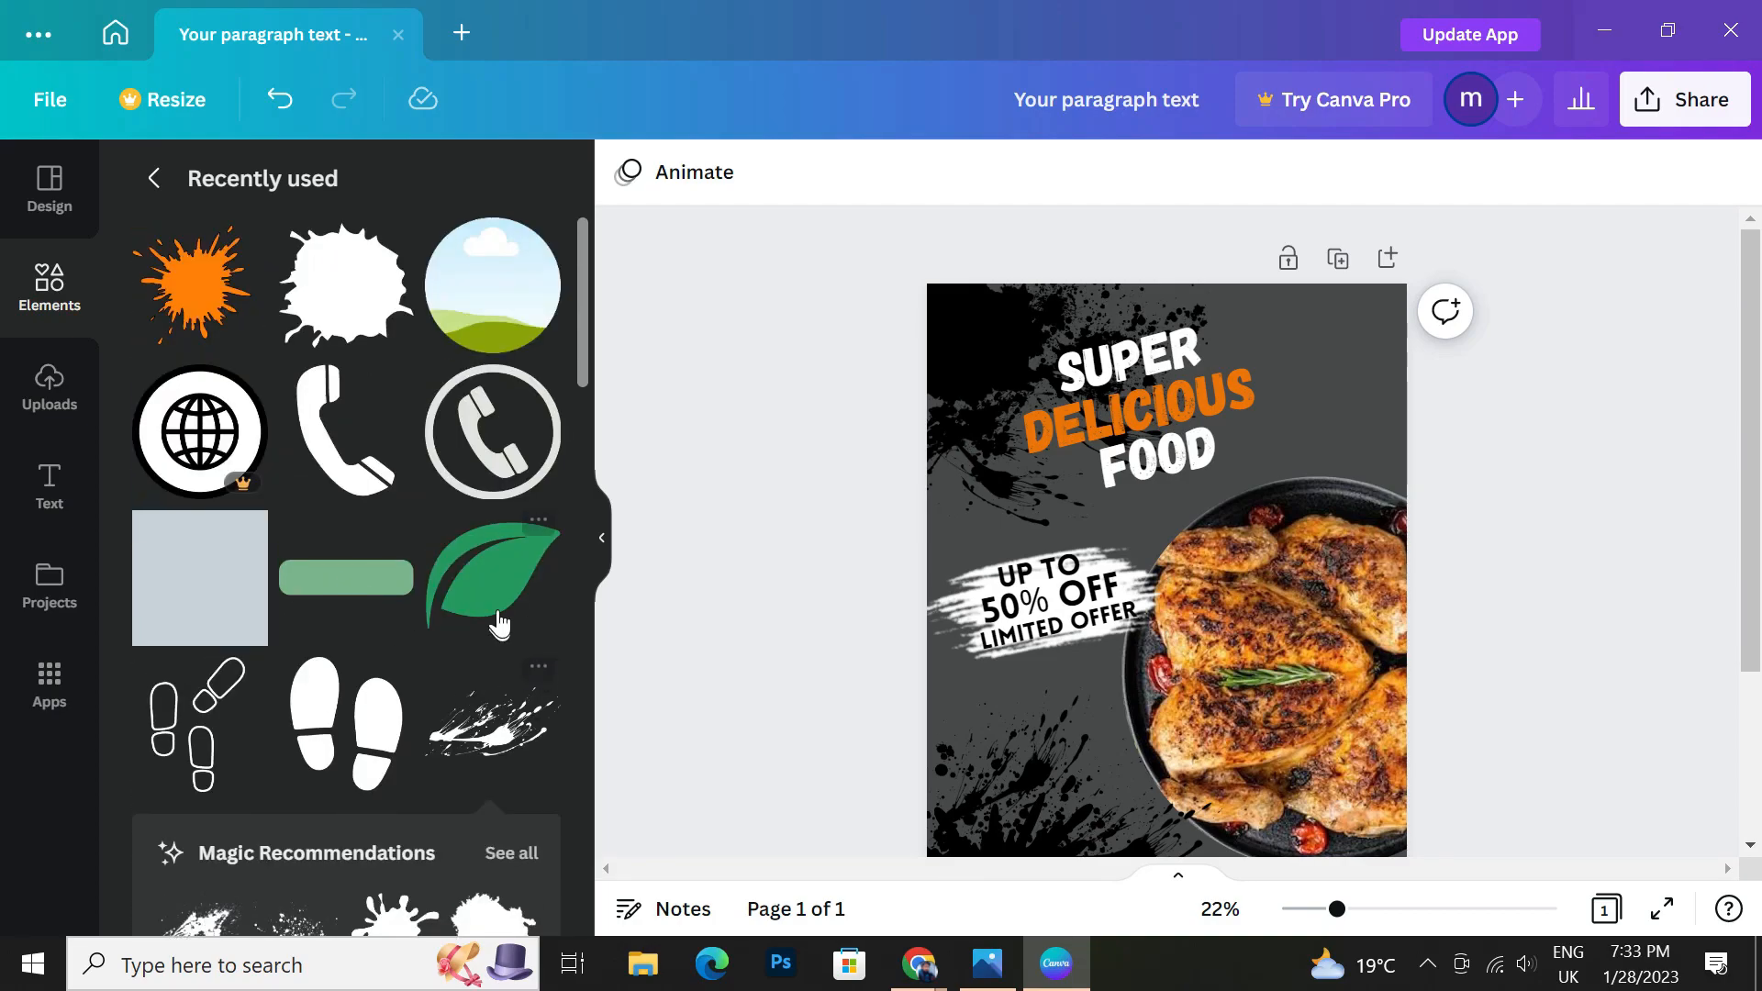
pyautogui.click(493, 574)
pyautogui.click(627, 174)
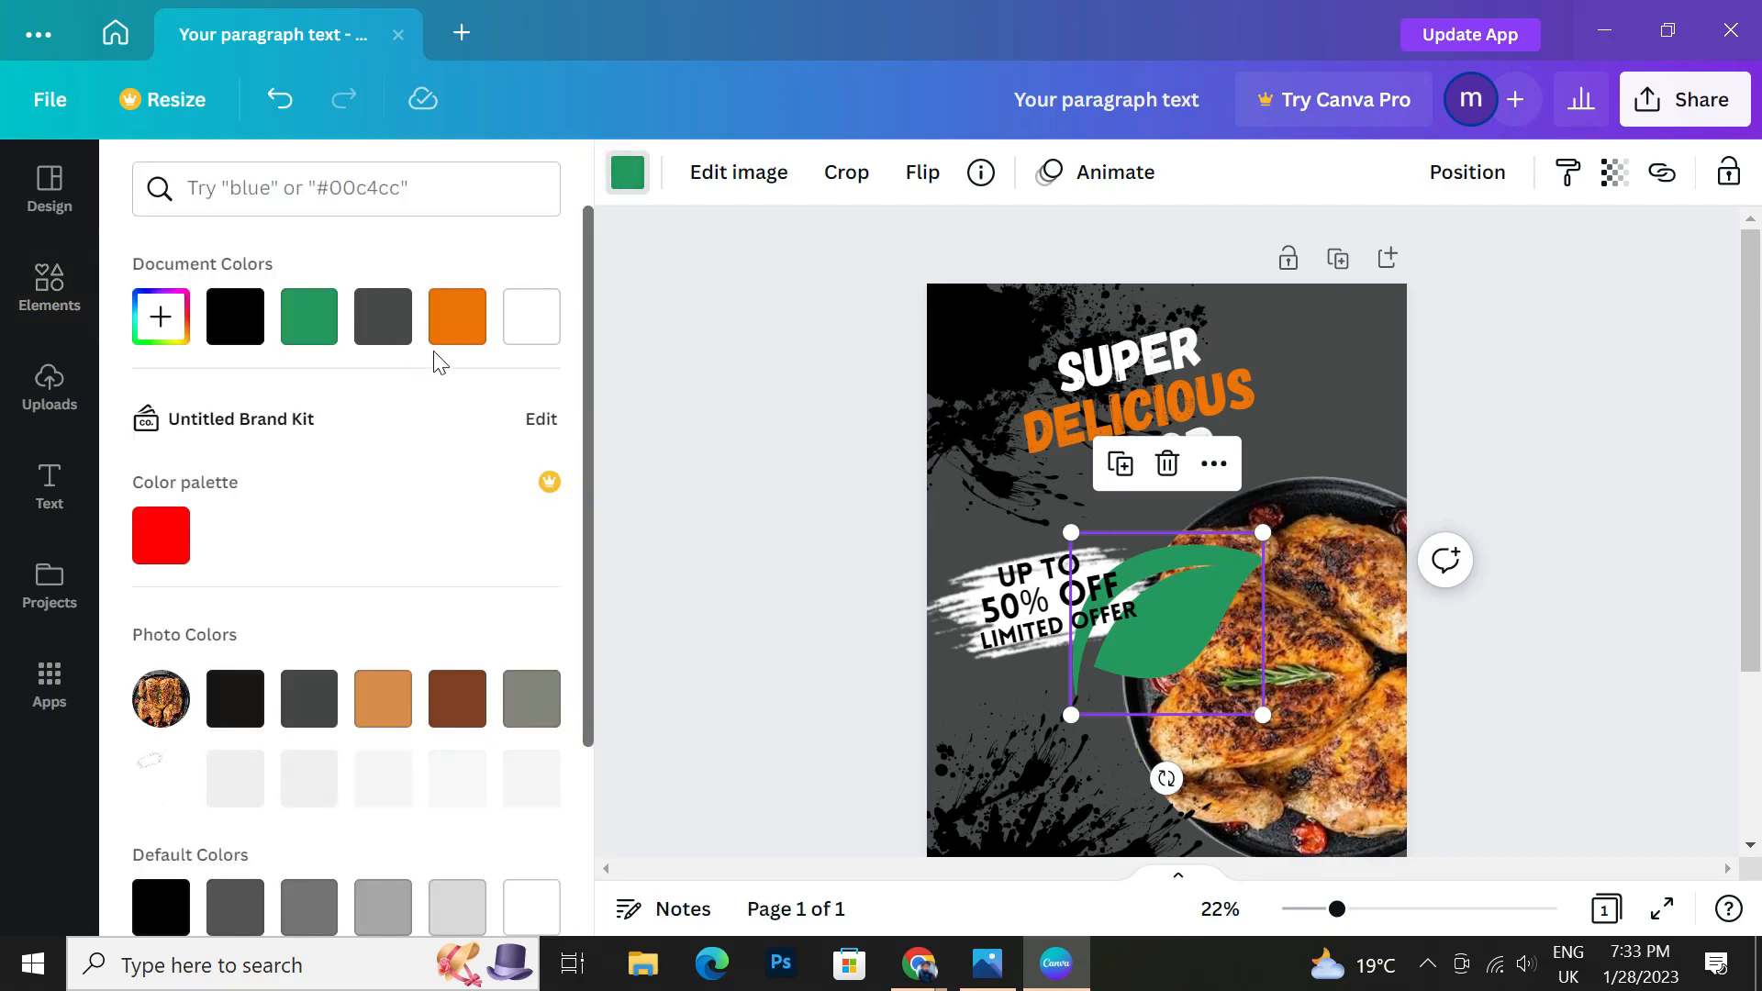
pyautogui.click(457, 316)
# Shrink the orange leaf beside the start of "SUPER" and place a duplicate of it after the end of "FOOD".
pyautogui.moveTo(1196, 661); pyautogui.dragTo(1000, 448)
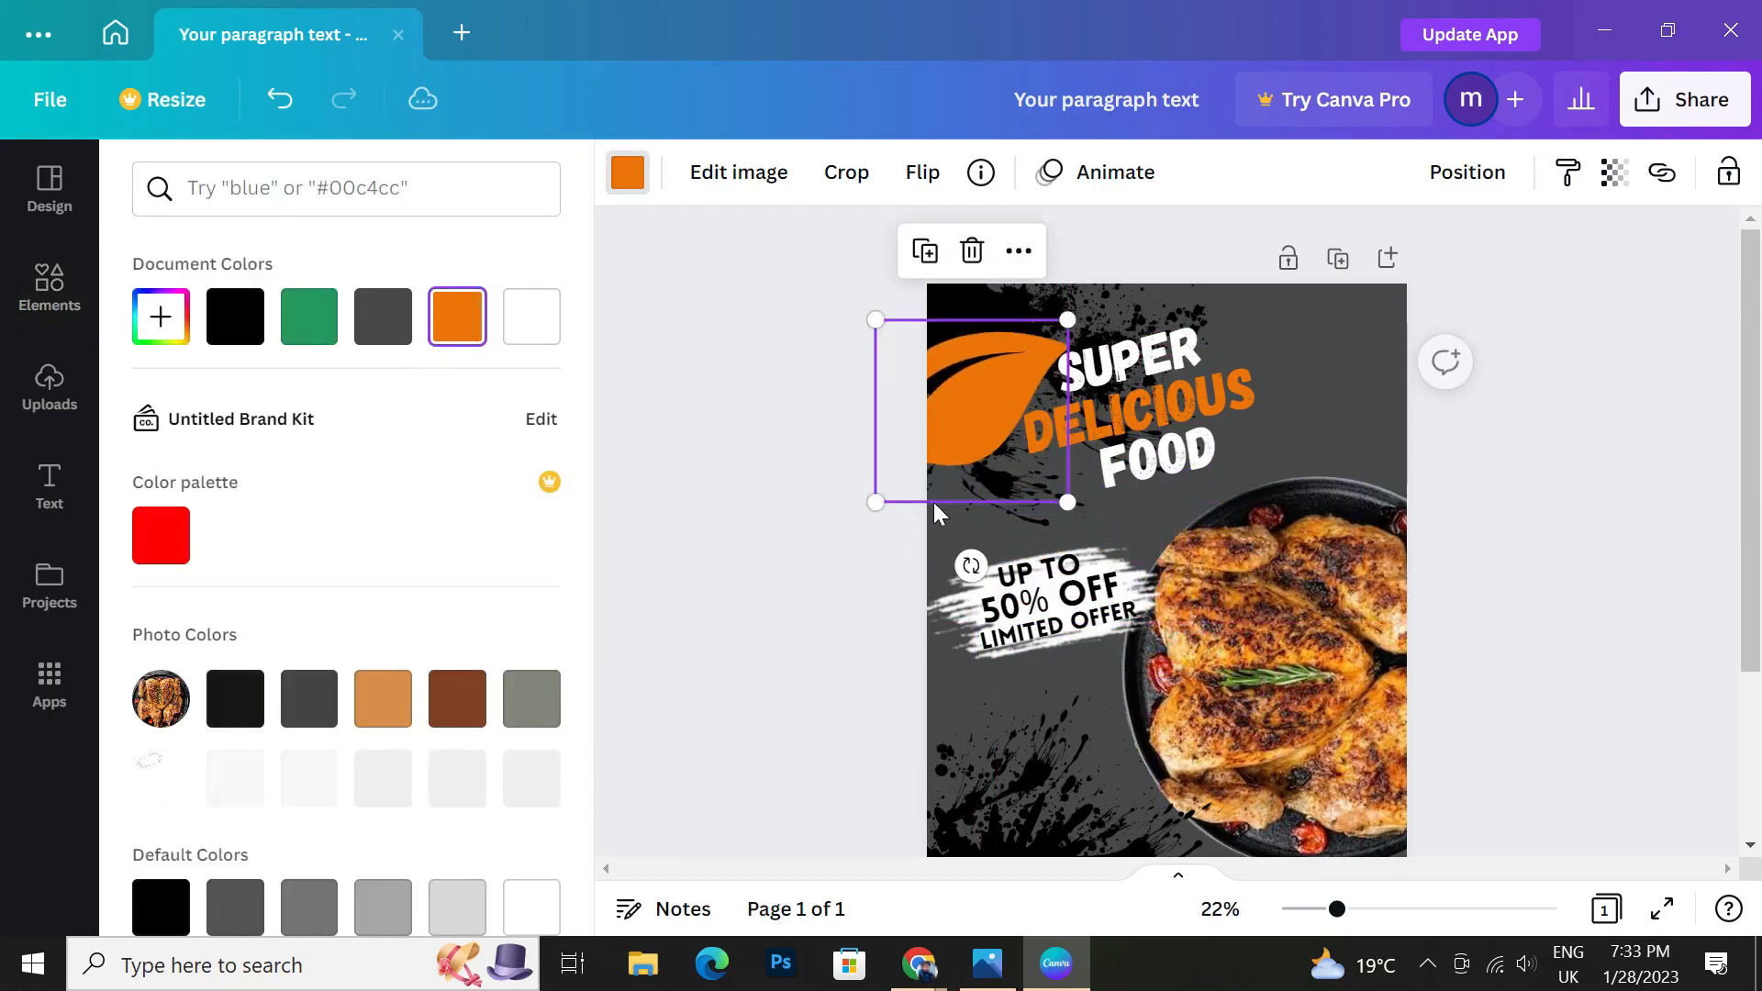
pyautogui.moveTo(875, 502); pyautogui.dragTo(1049, 474)
pyautogui.click(1080, 298)
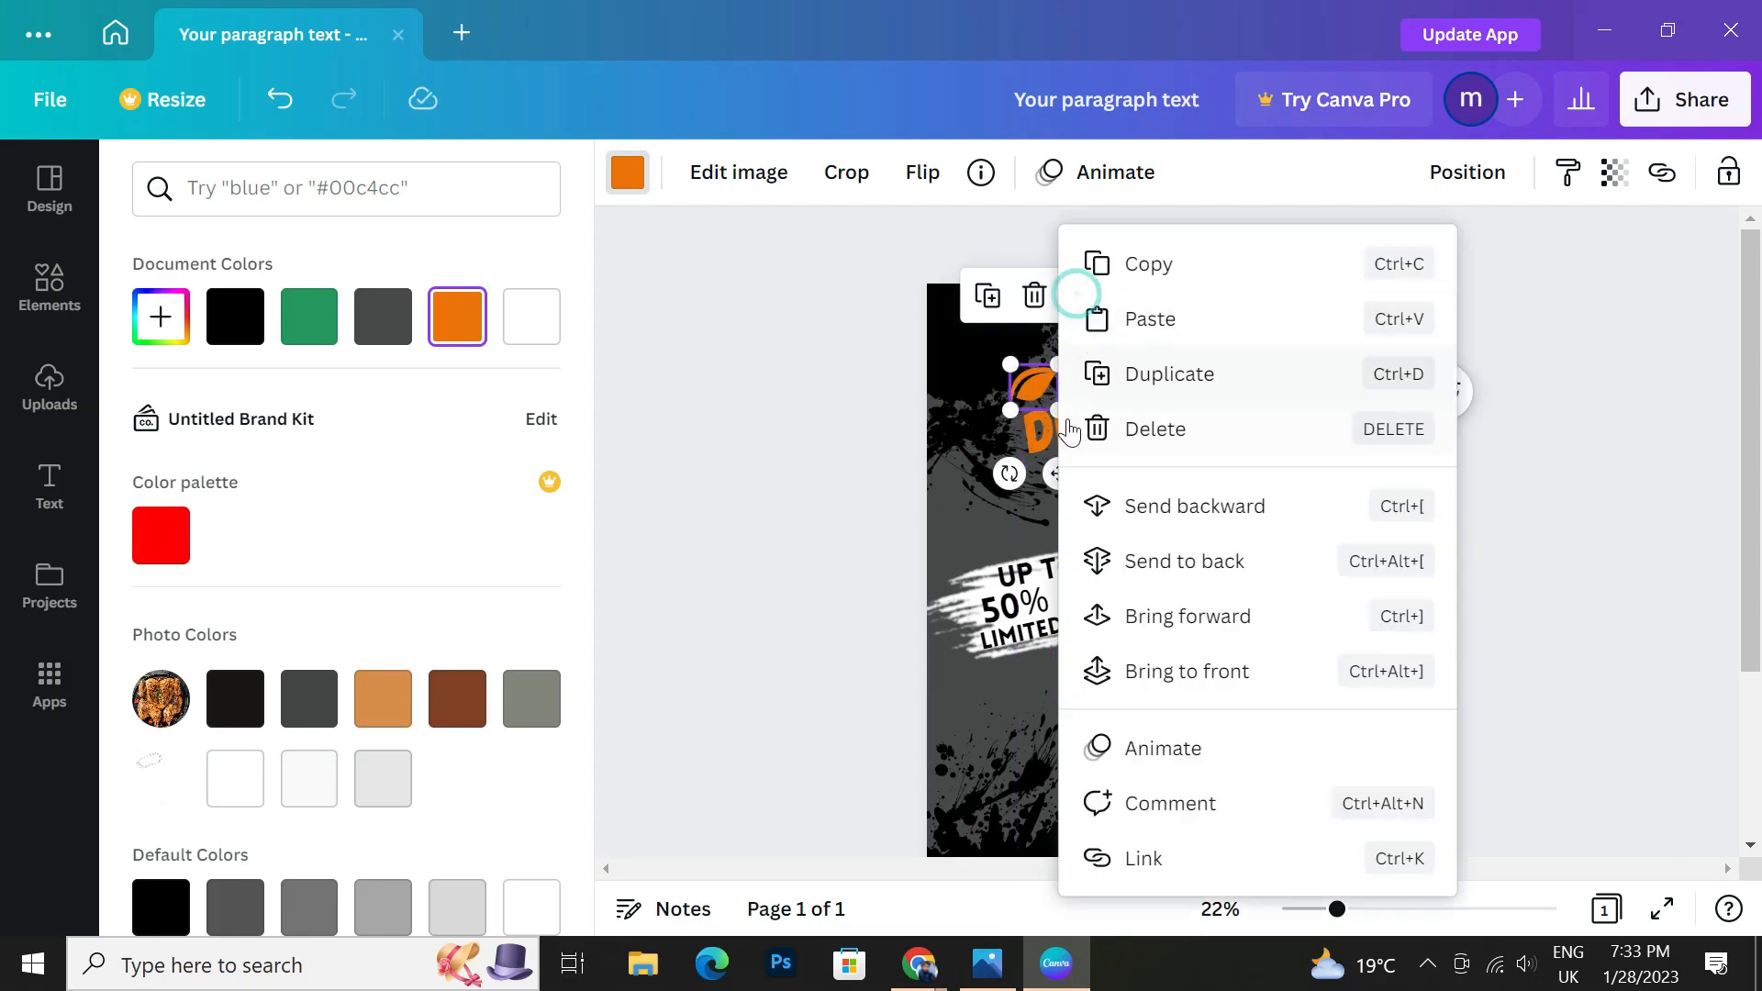
pyautogui.click(1121, 374)
pyautogui.moveTo(1027, 399); pyautogui.dragTo(1222, 436)
pyautogui.click(827, 509)
pyautogui.click(991, 477)
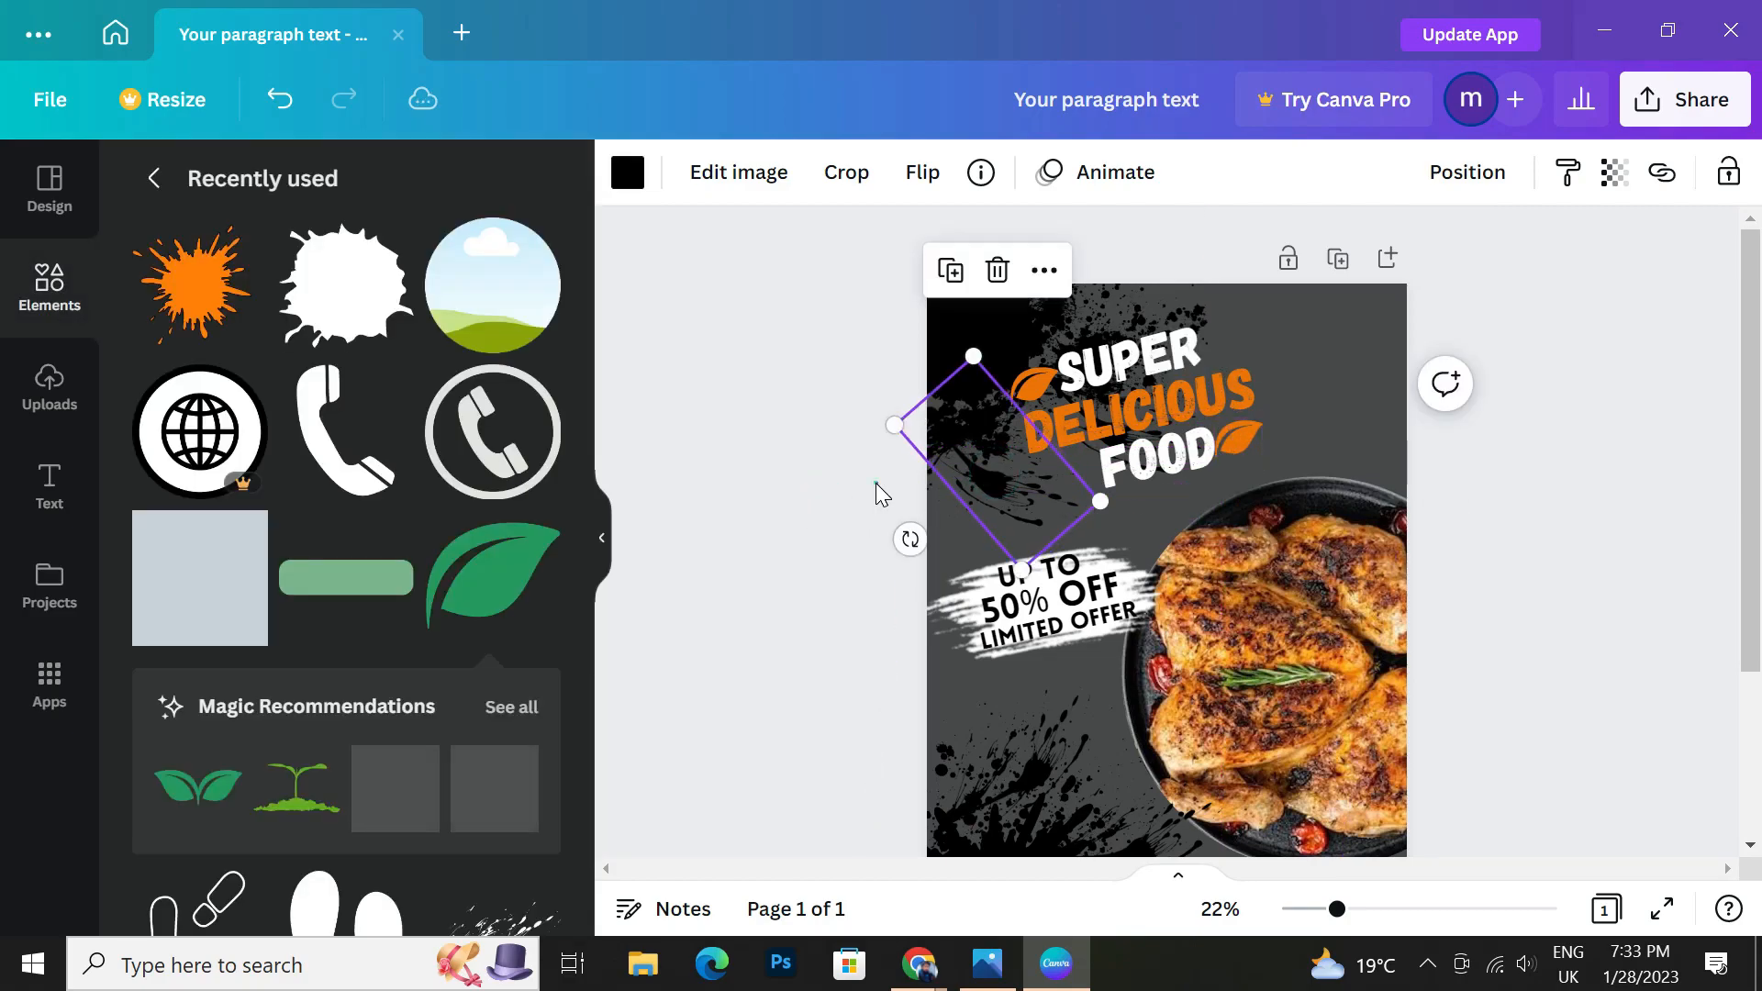
pyautogui.click(876, 483)
pyautogui.click(1248, 437)
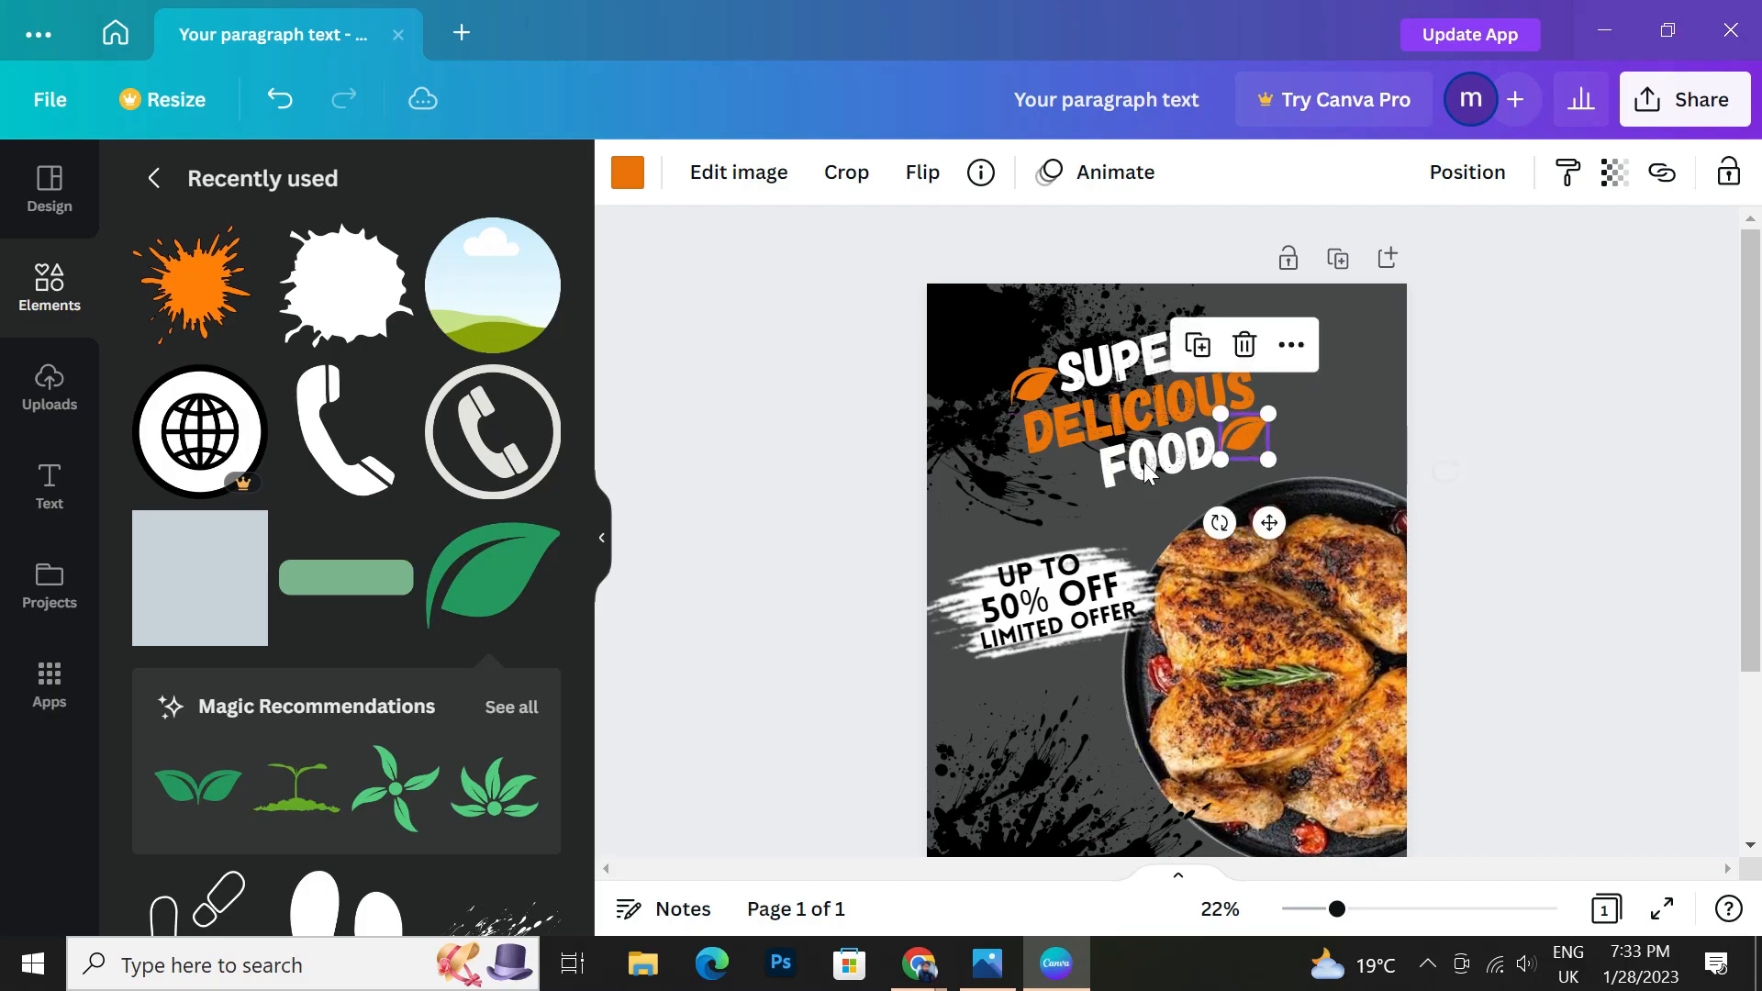
pyautogui.click(865, 500)
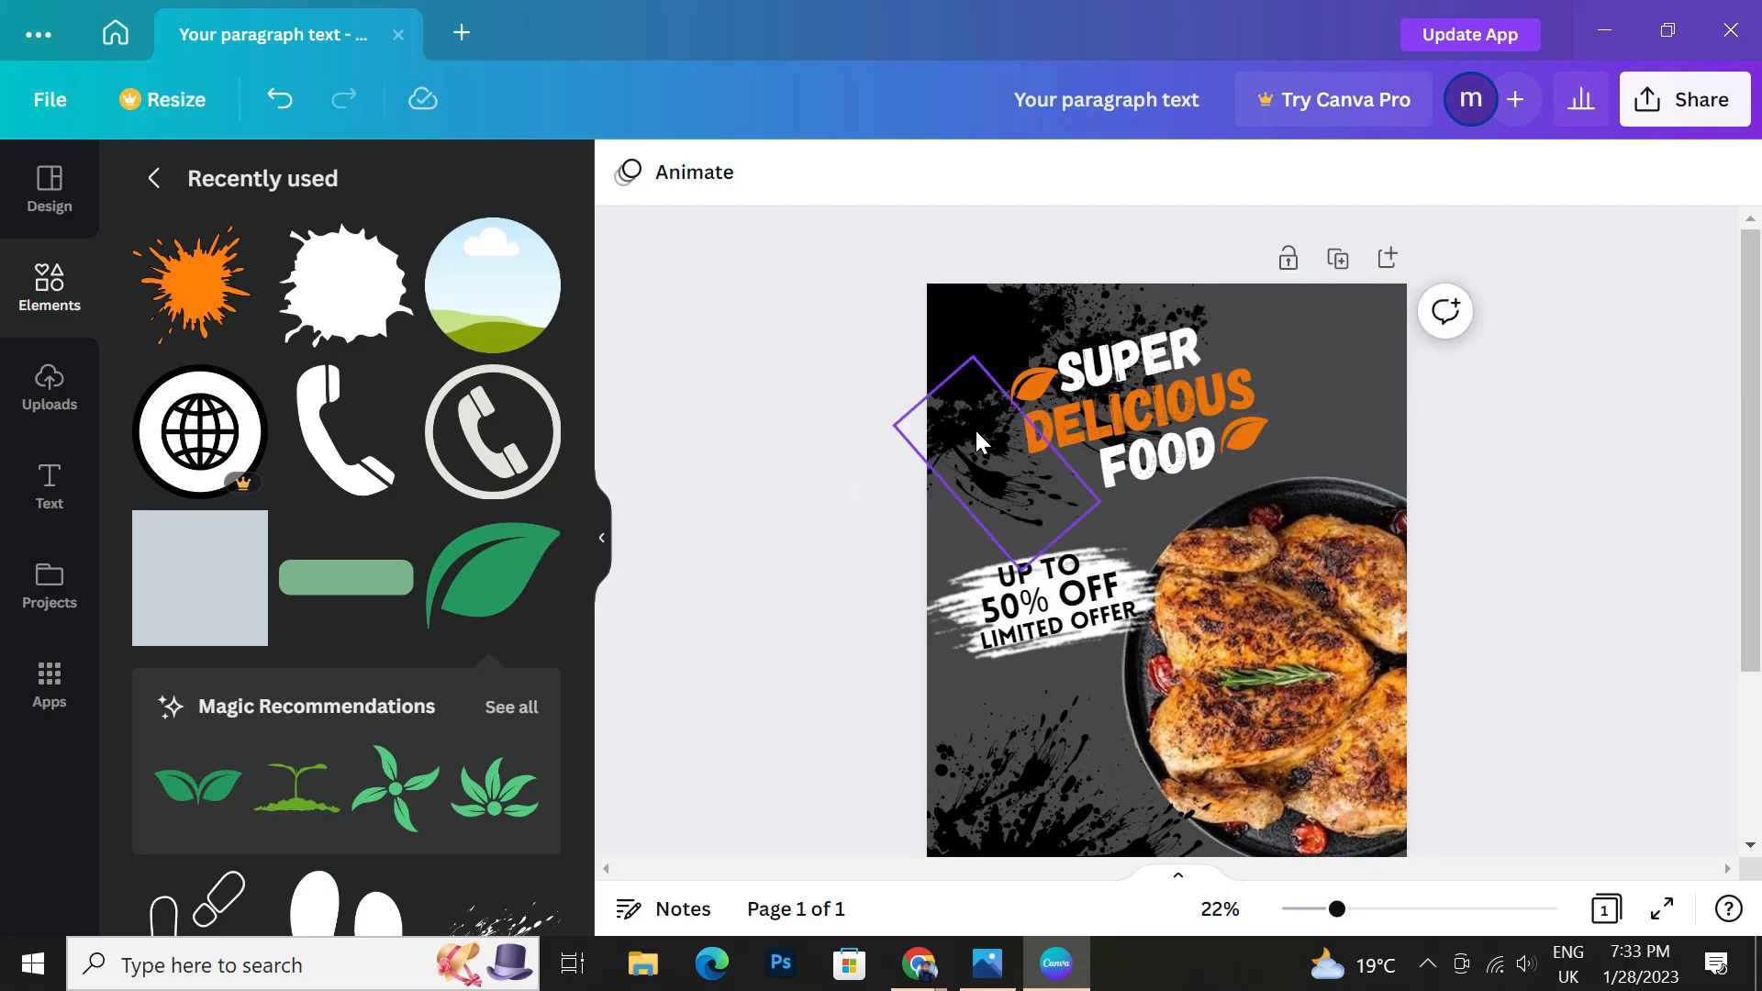
# Nudge the leaf beside "SUPER" slightly to the left, away from the heading.
pyautogui.click(1039, 385)
pyautogui.press('Left')
pyautogui.press('Left')
pyautogui.press('Left')
pyautogui.press('Left')
pyautogui.press('Left')
pyautogui.press('Left')
pyautogui.press('Left')
pyautogui.press('Left')
pyautogui.press('Left')
pyautogui.press('Left')
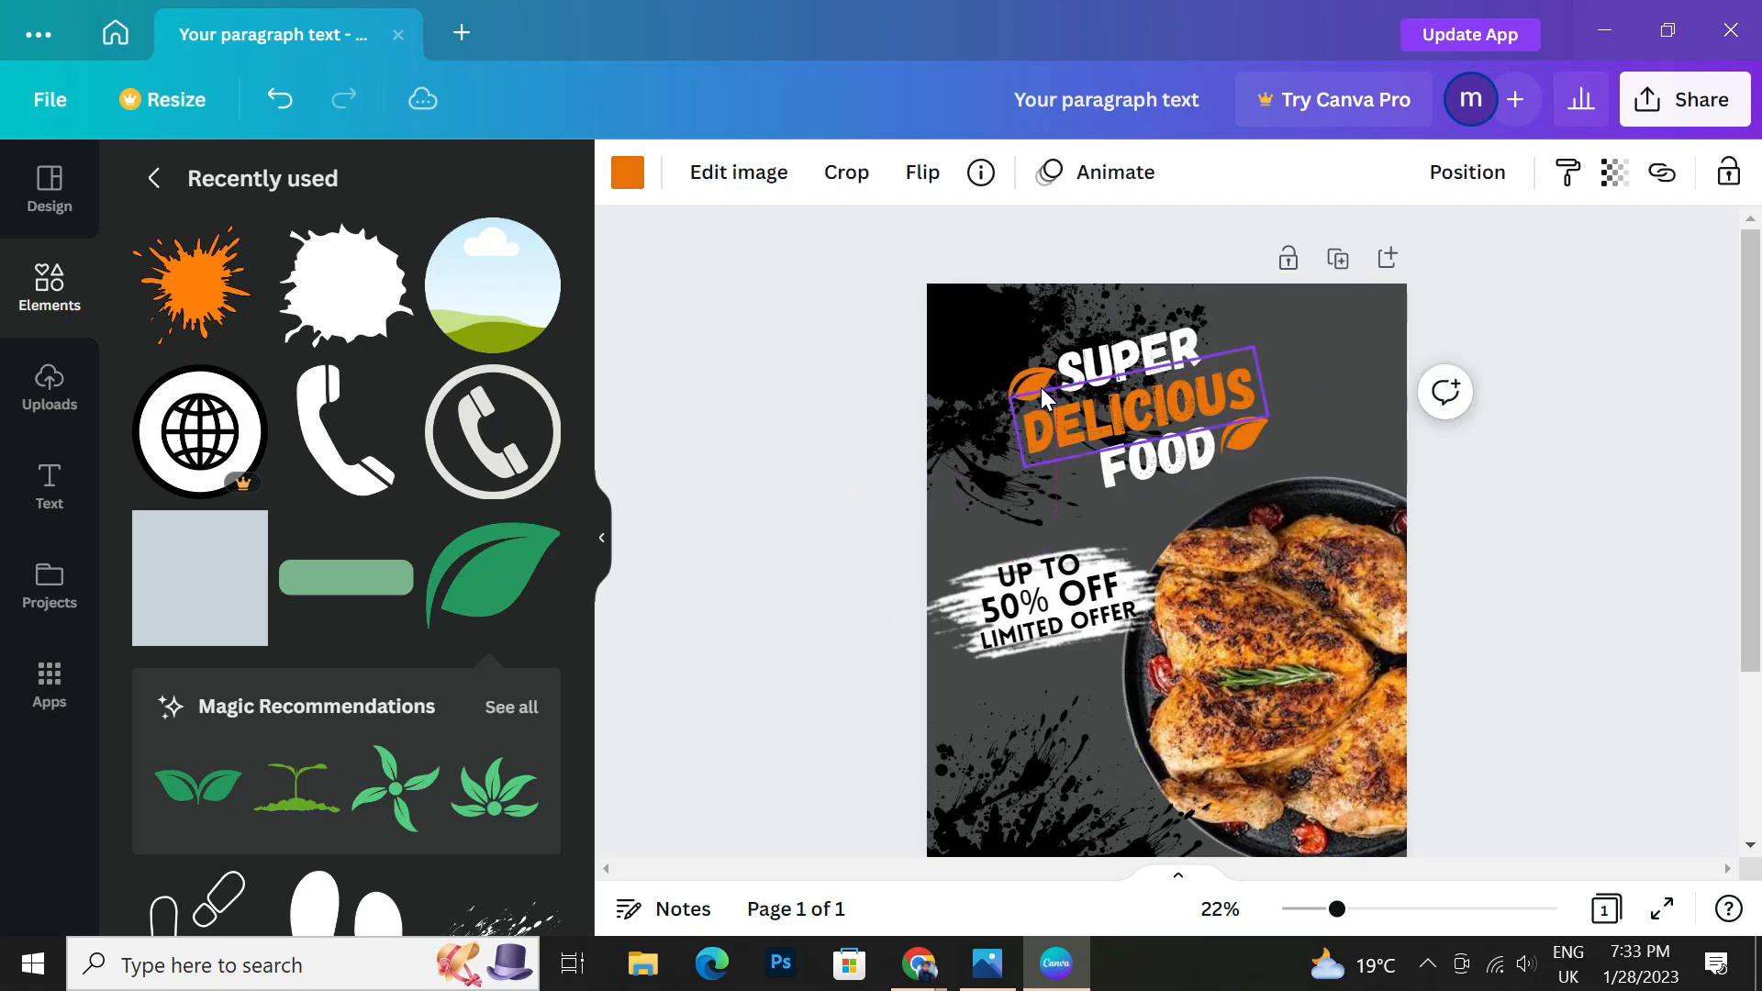
pyautogui.click(740, 524)
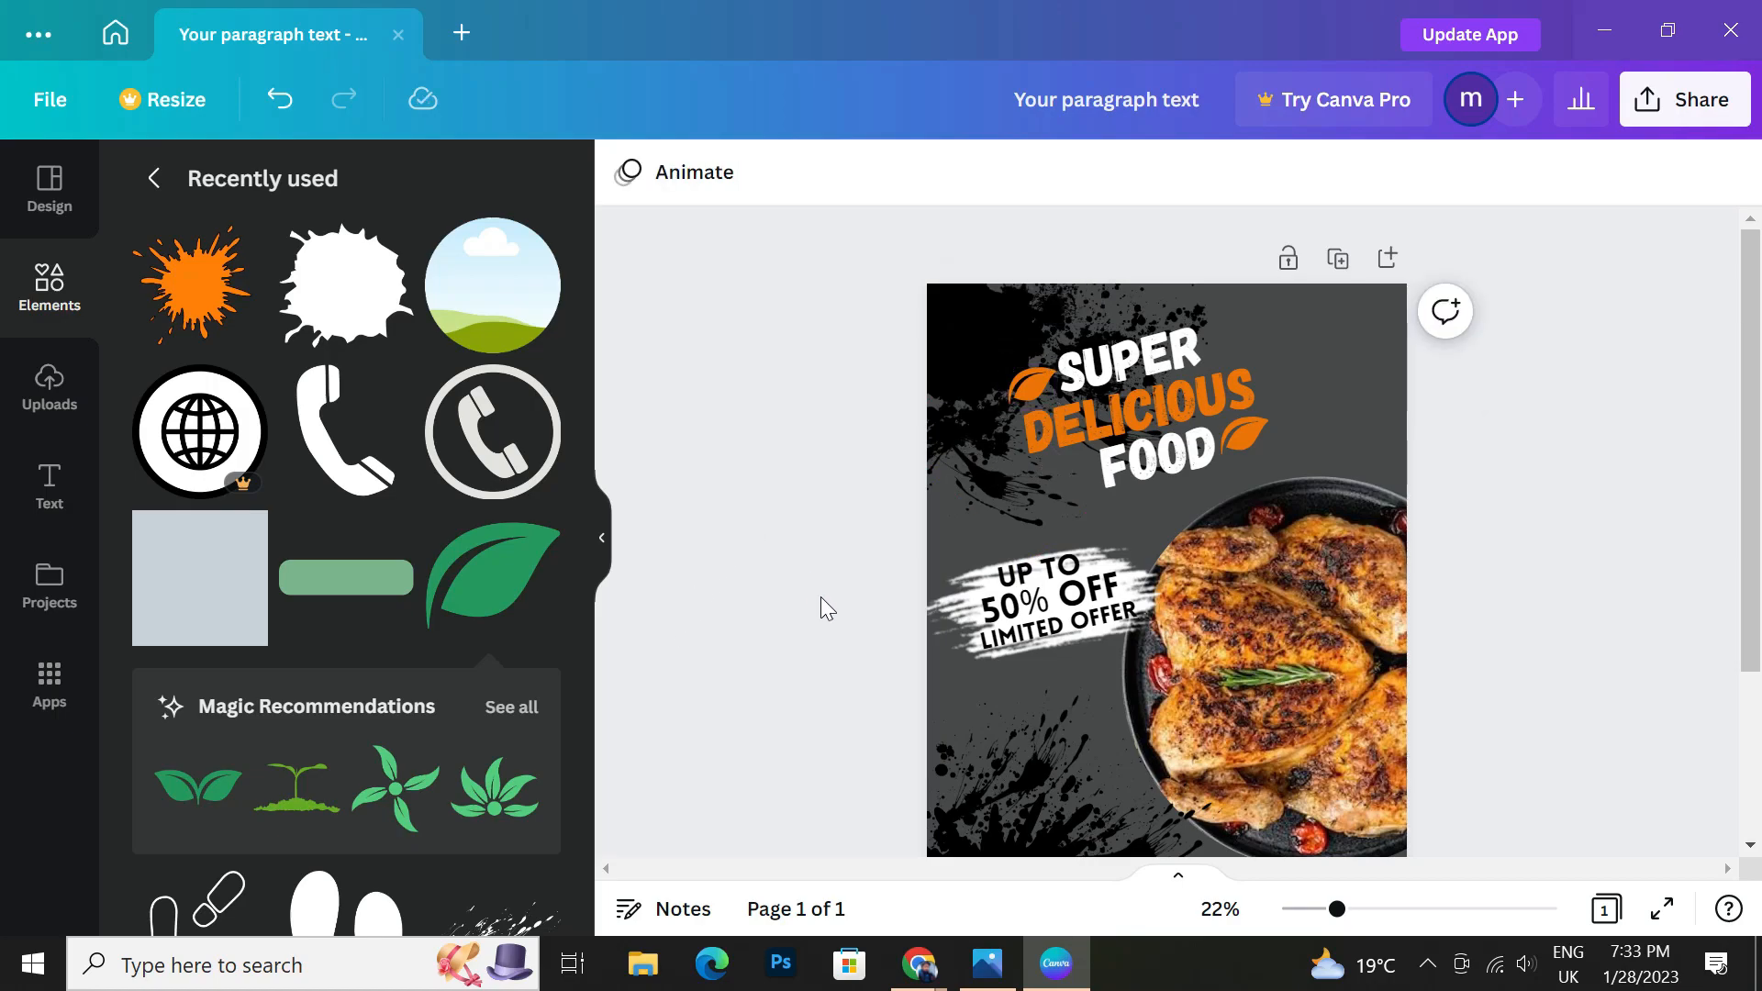
pyautogui.scroll(-3, 783, 637)
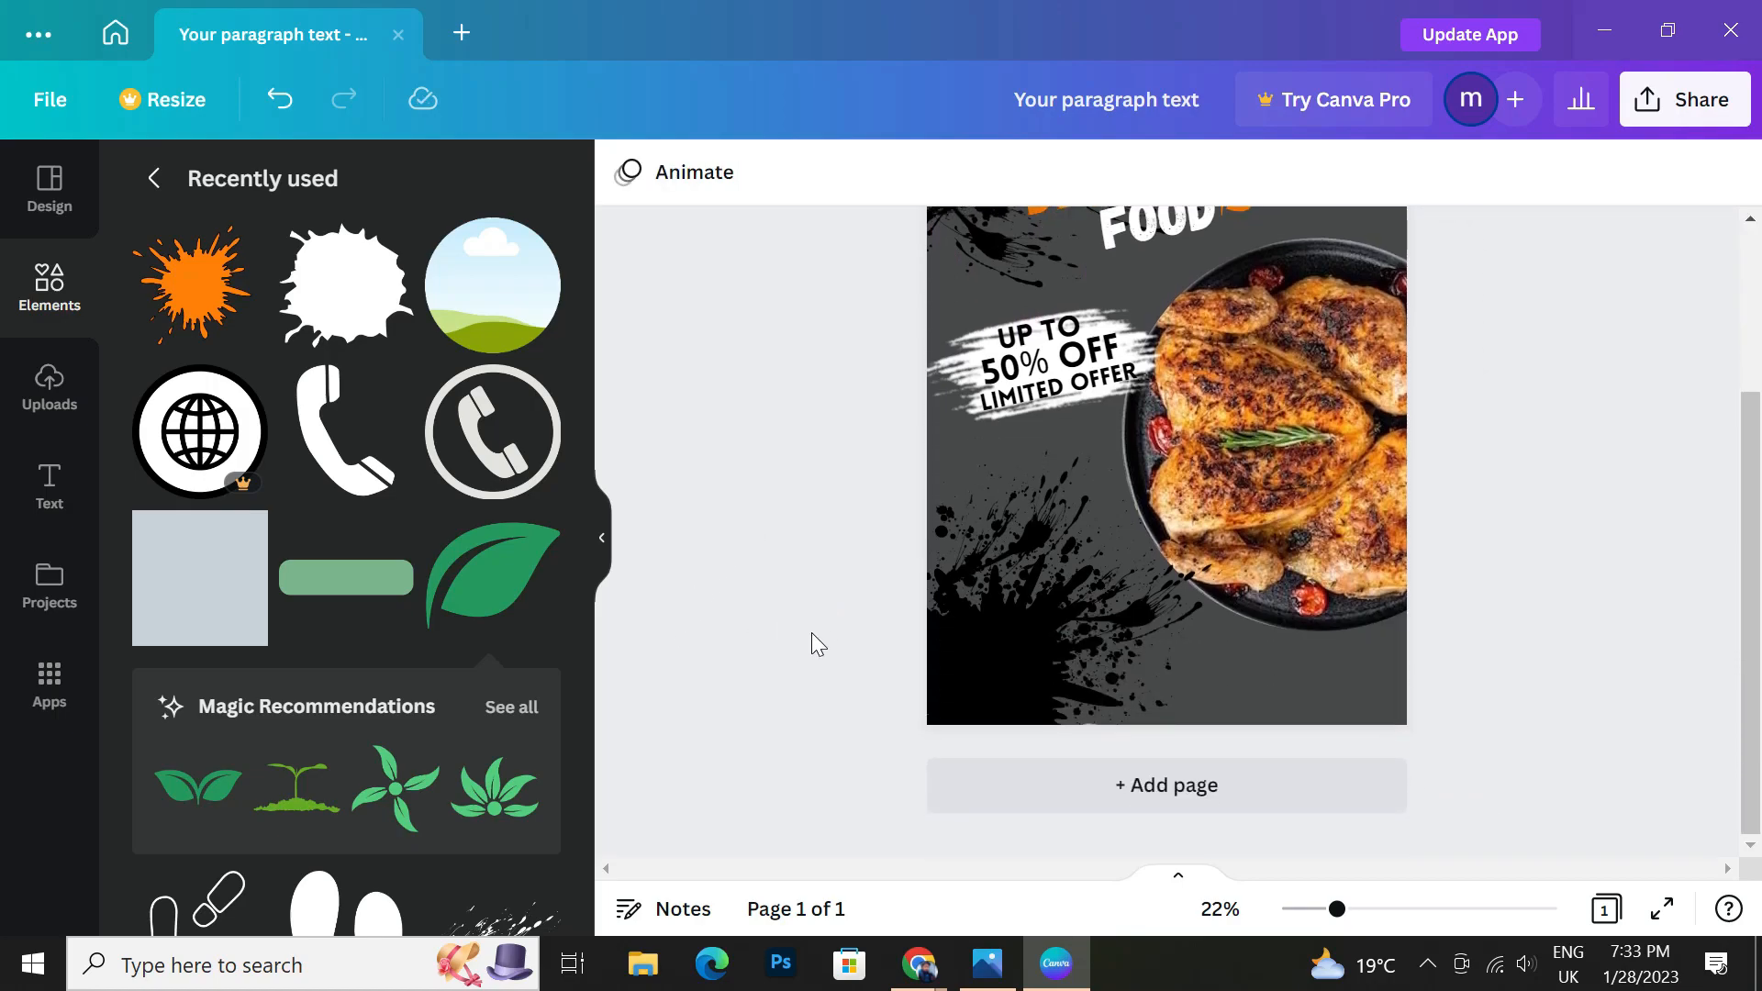
pyautogui.scroll(3, 807, 633)
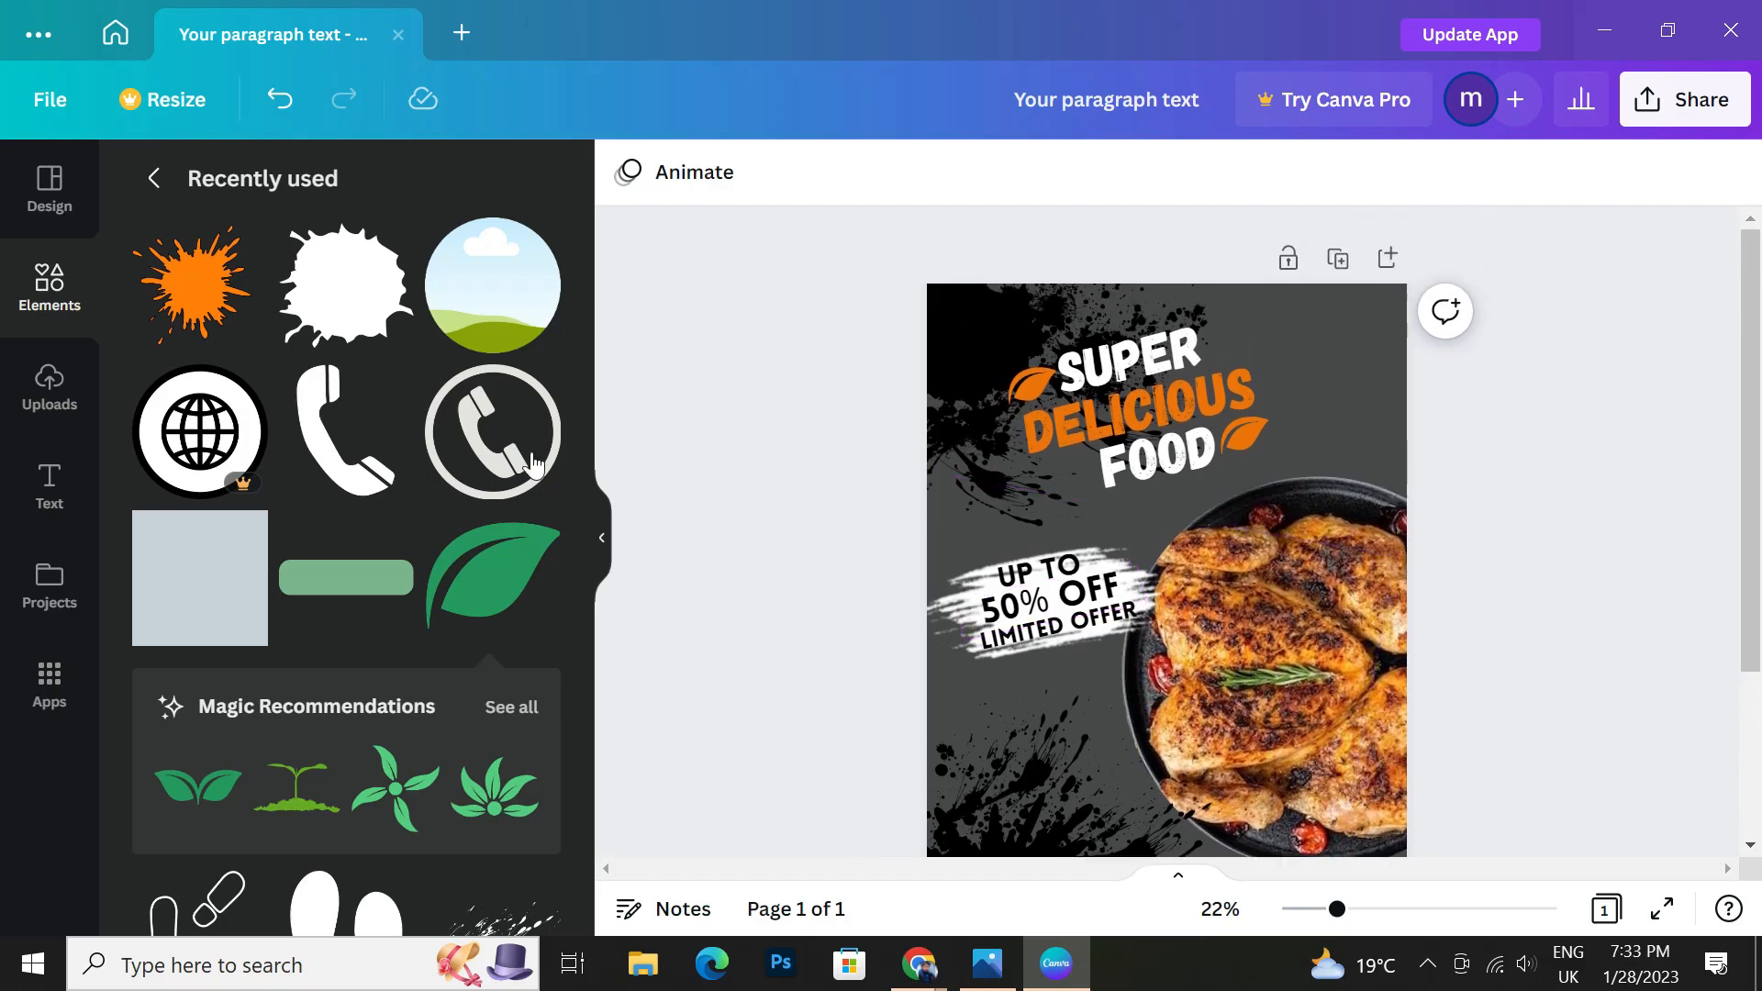
pyautogui.scroll(-8, 403, 593)
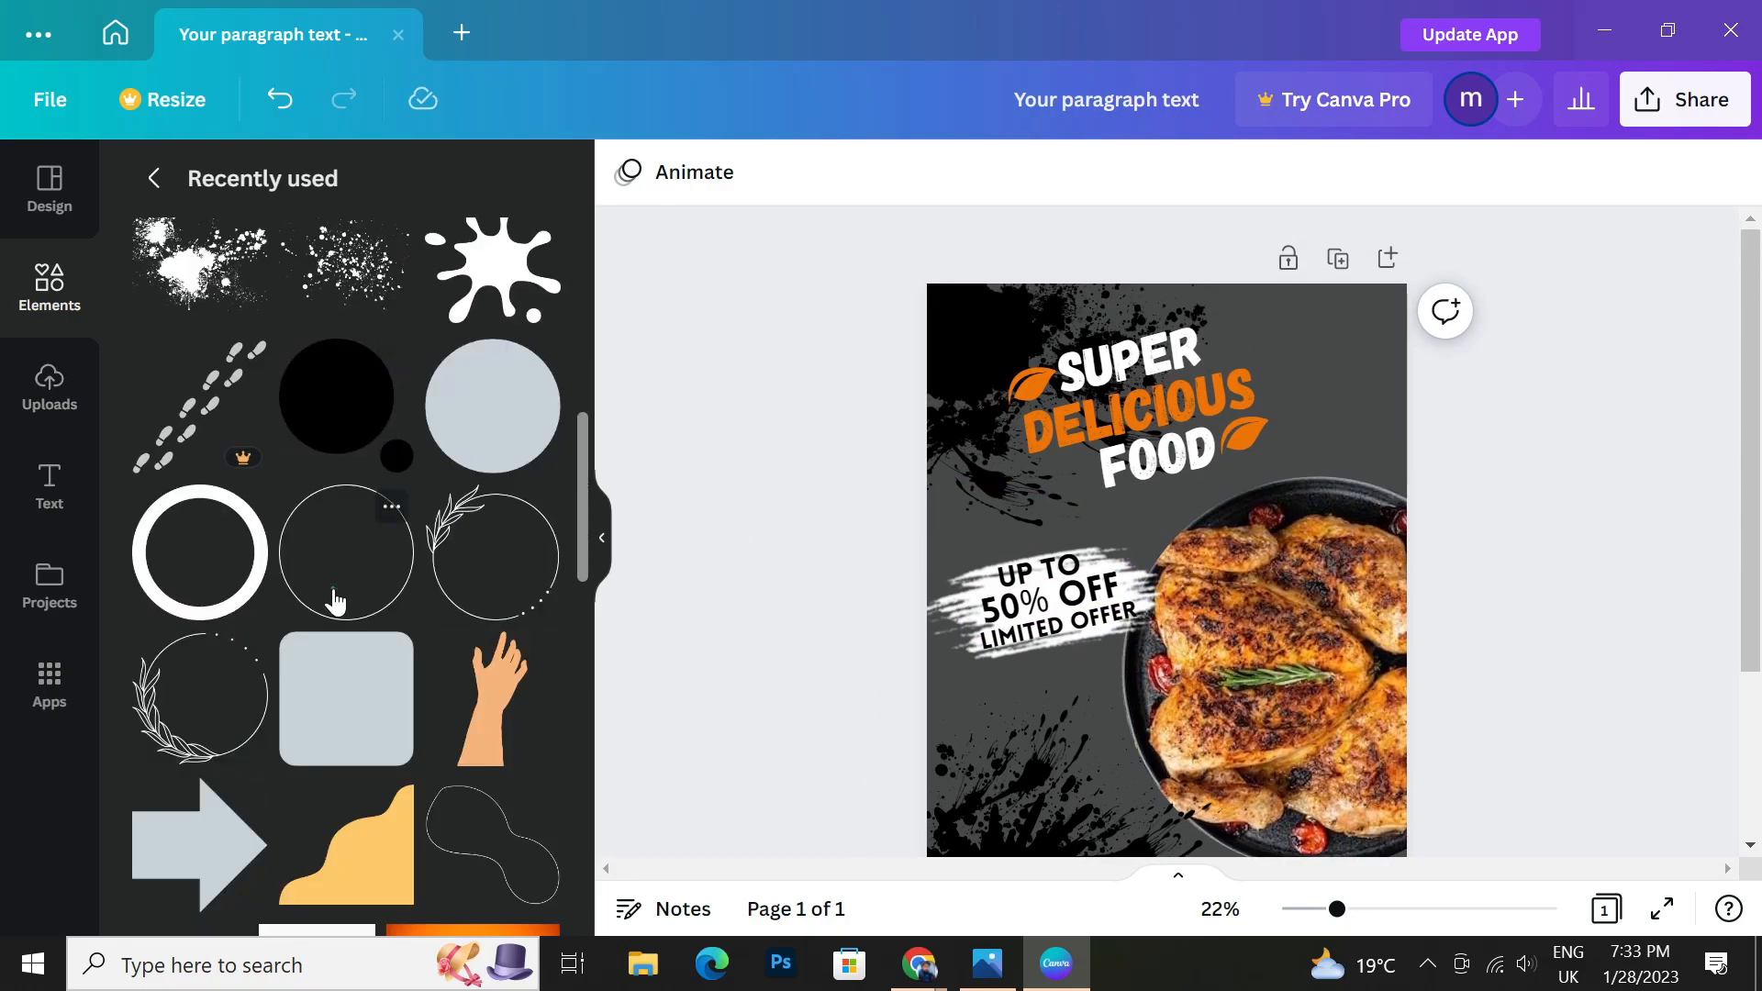
pyautogui.click(336, 601)
pyautogui.moveTo(1064, 530); pyautogui.dragTo(996, 459)
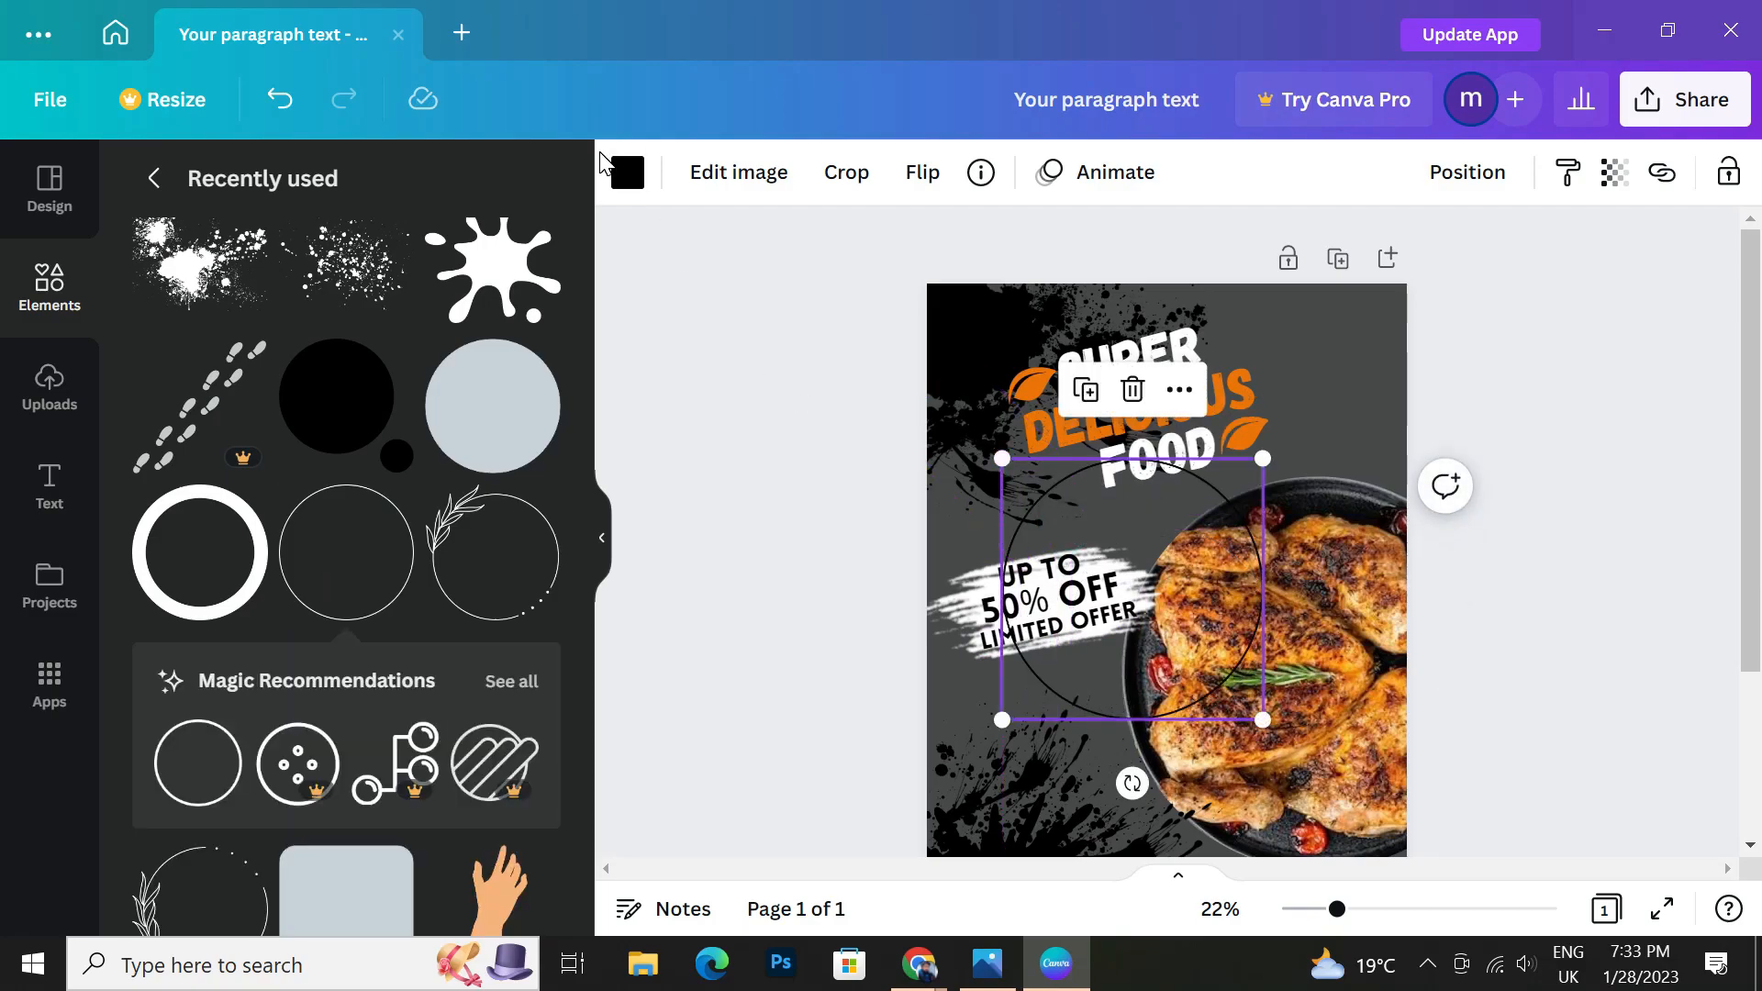
pyautogui.click(643, 184)
pyautogui.click(378, 317)
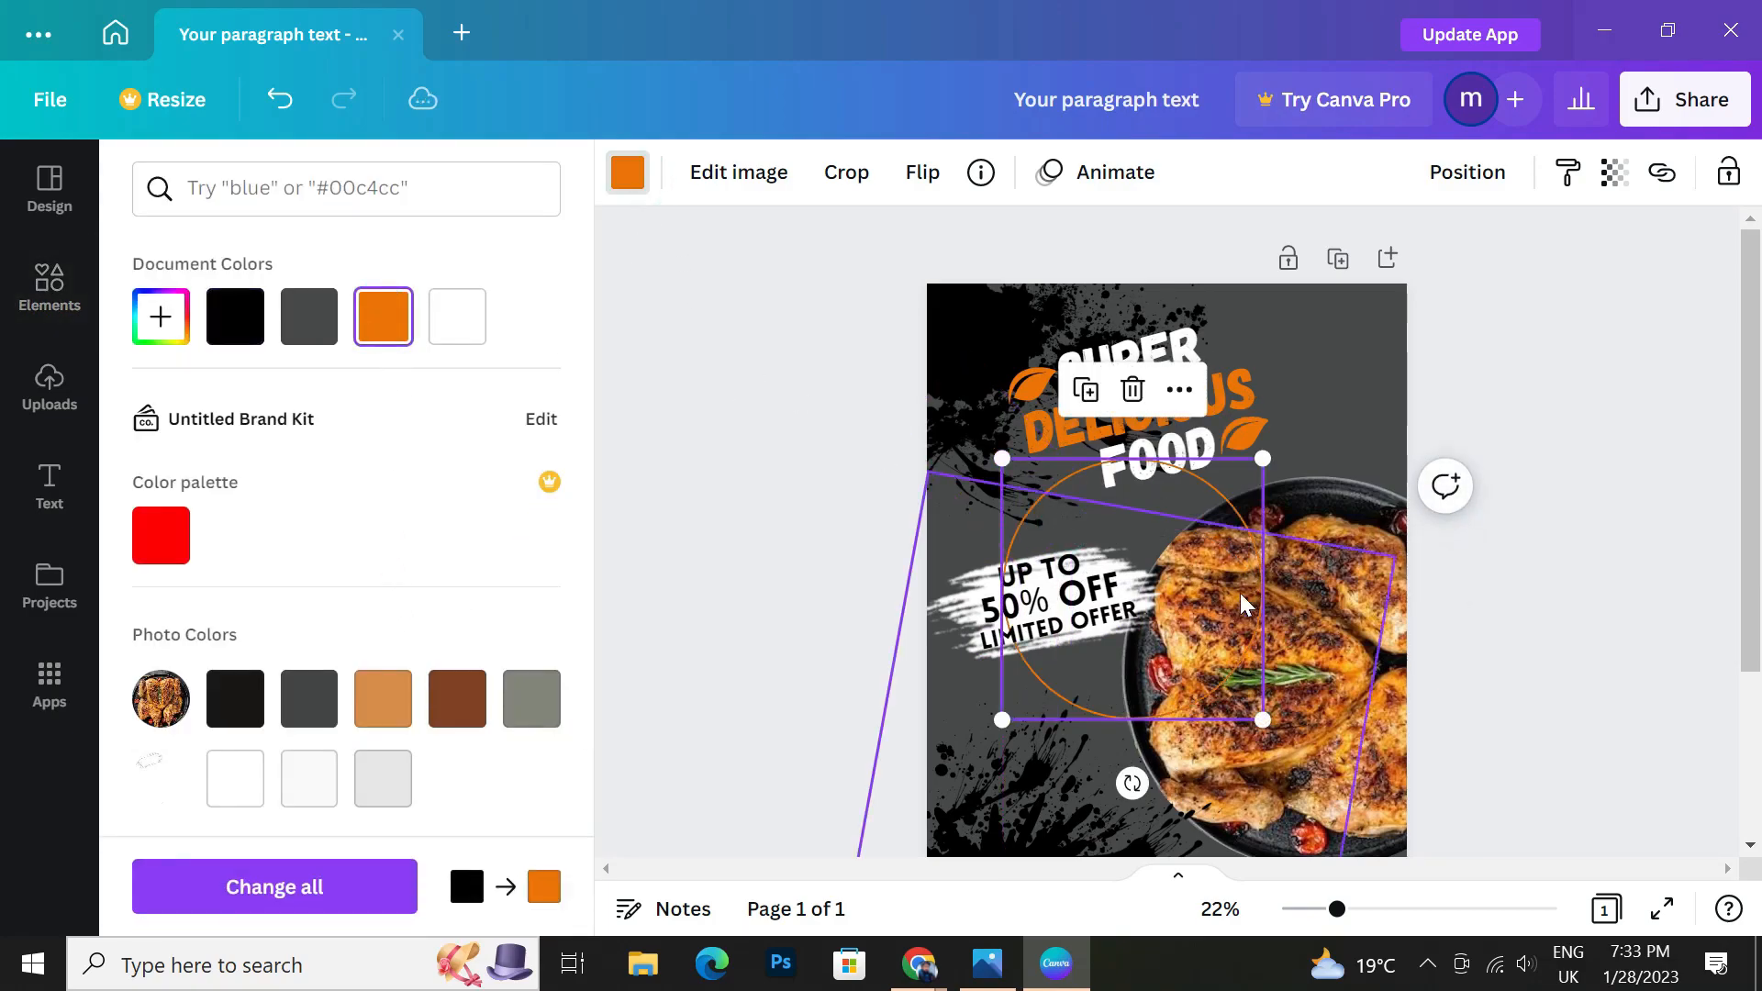
pyautogui.click(1106, 583)
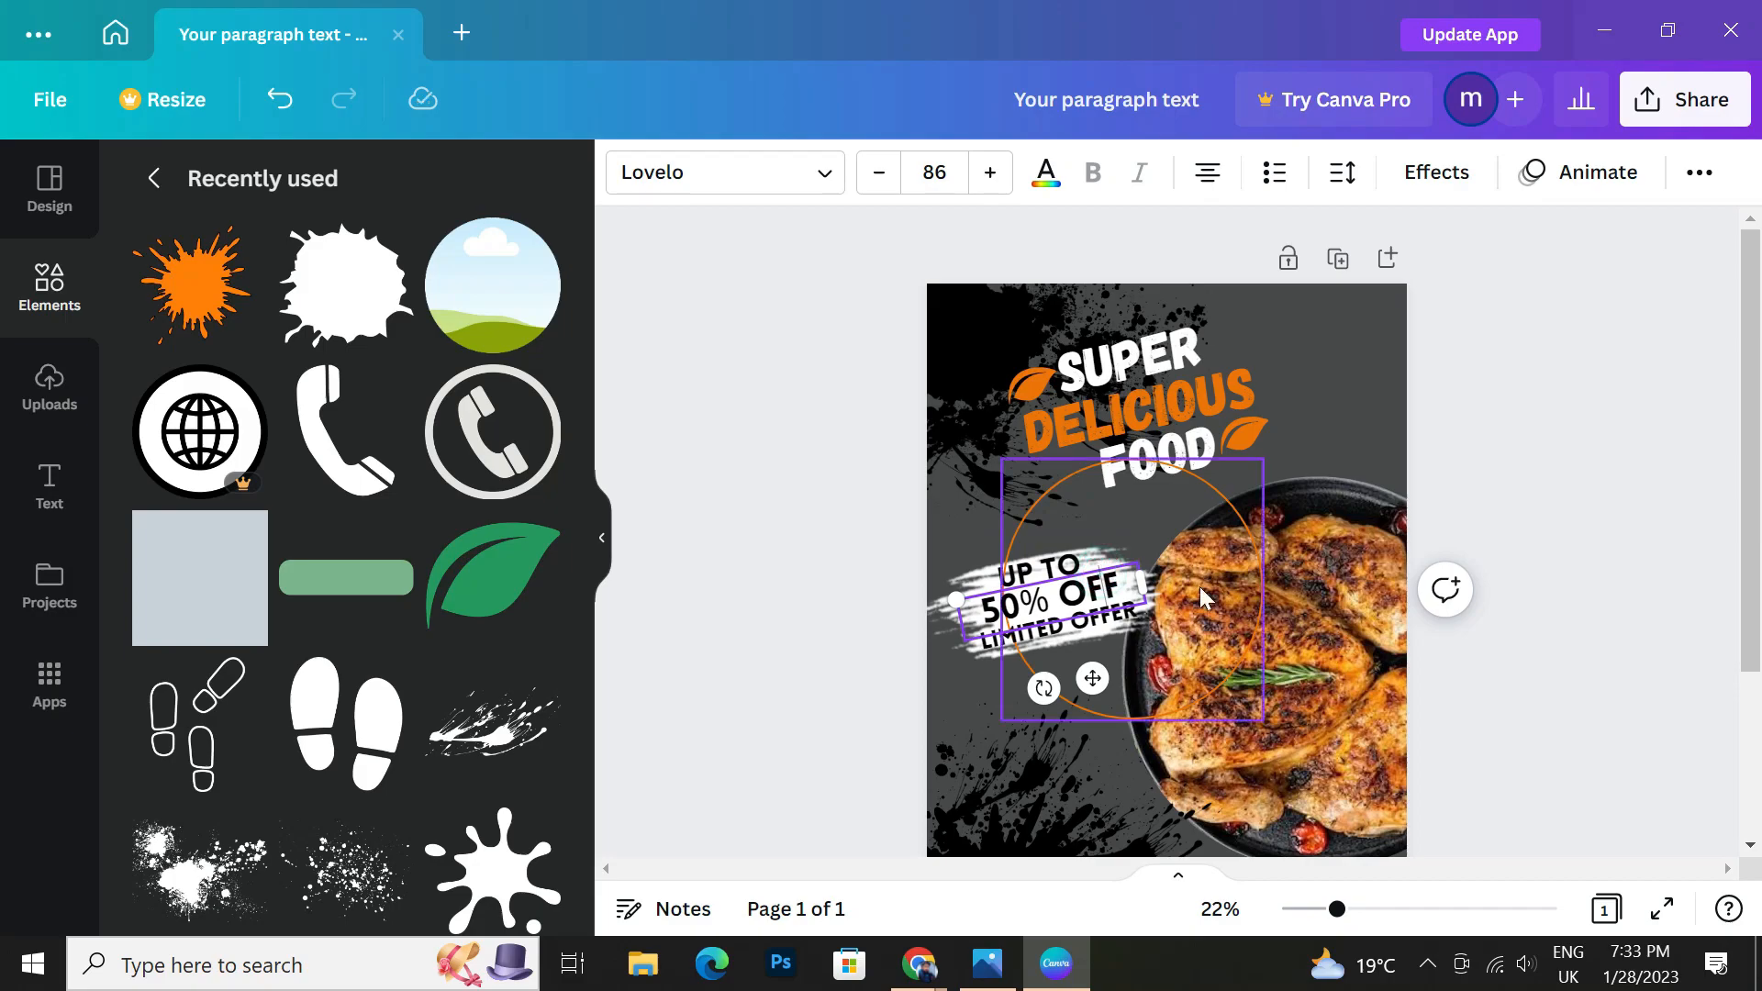
pyautogui.click(1049, 512)
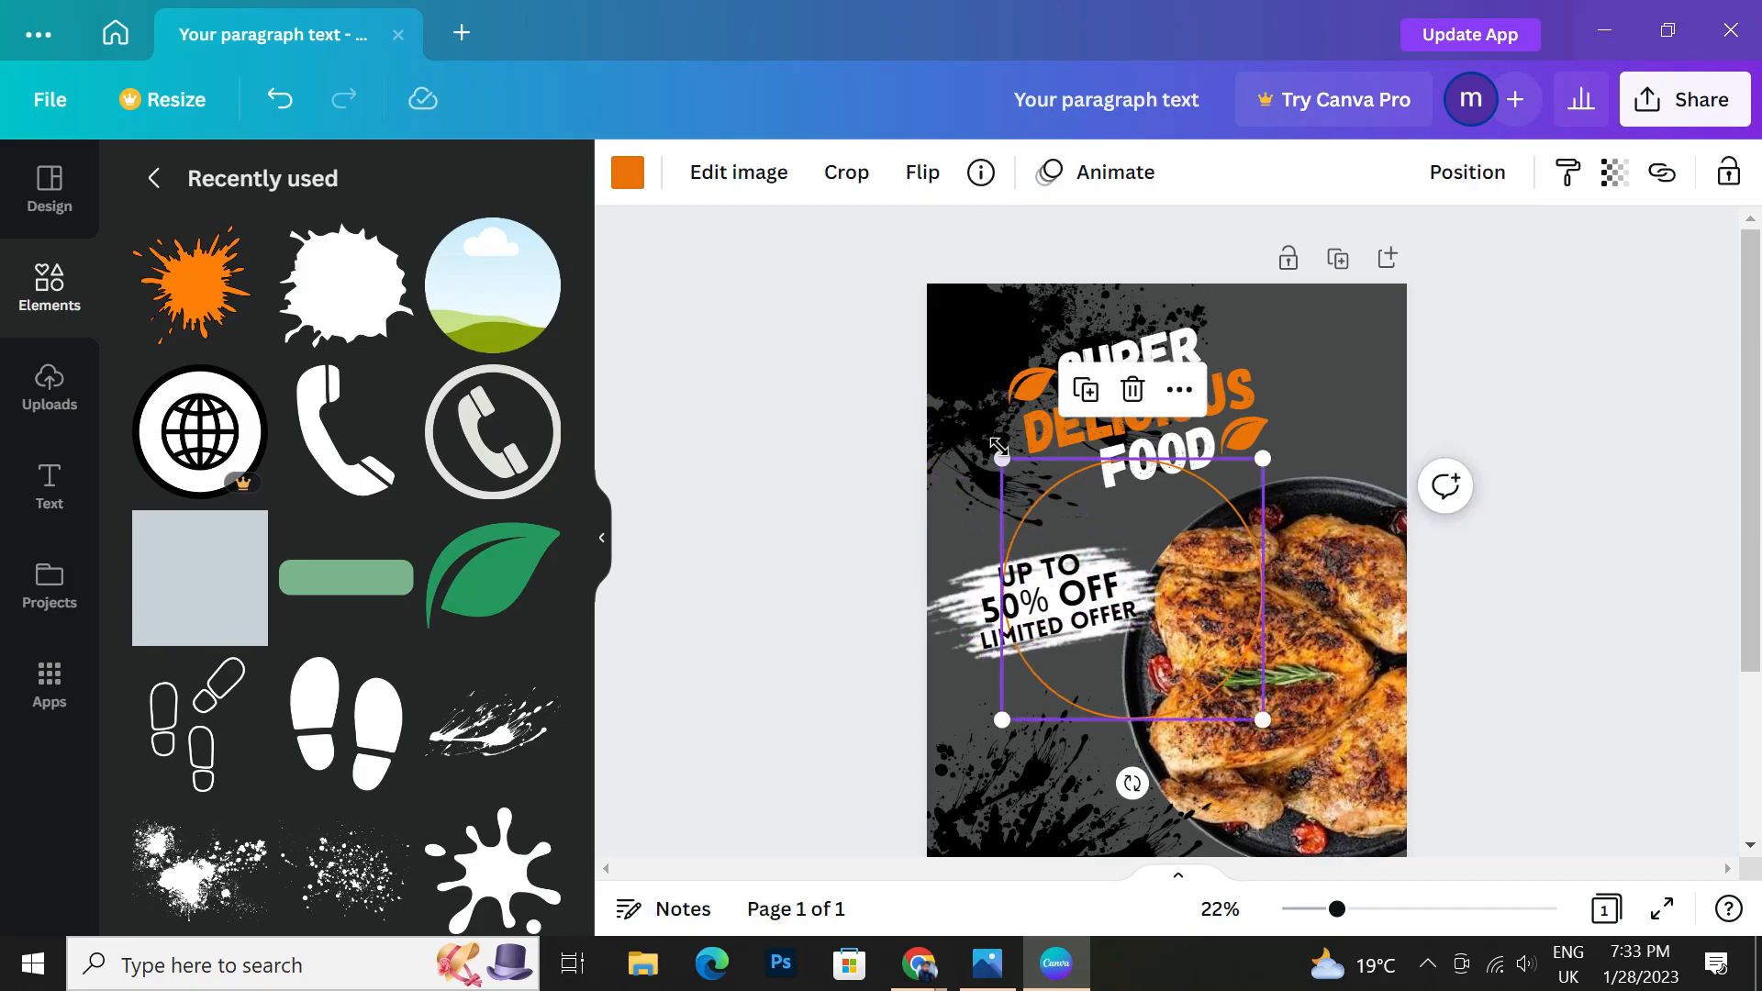
pyautogui.click(1135, 390)
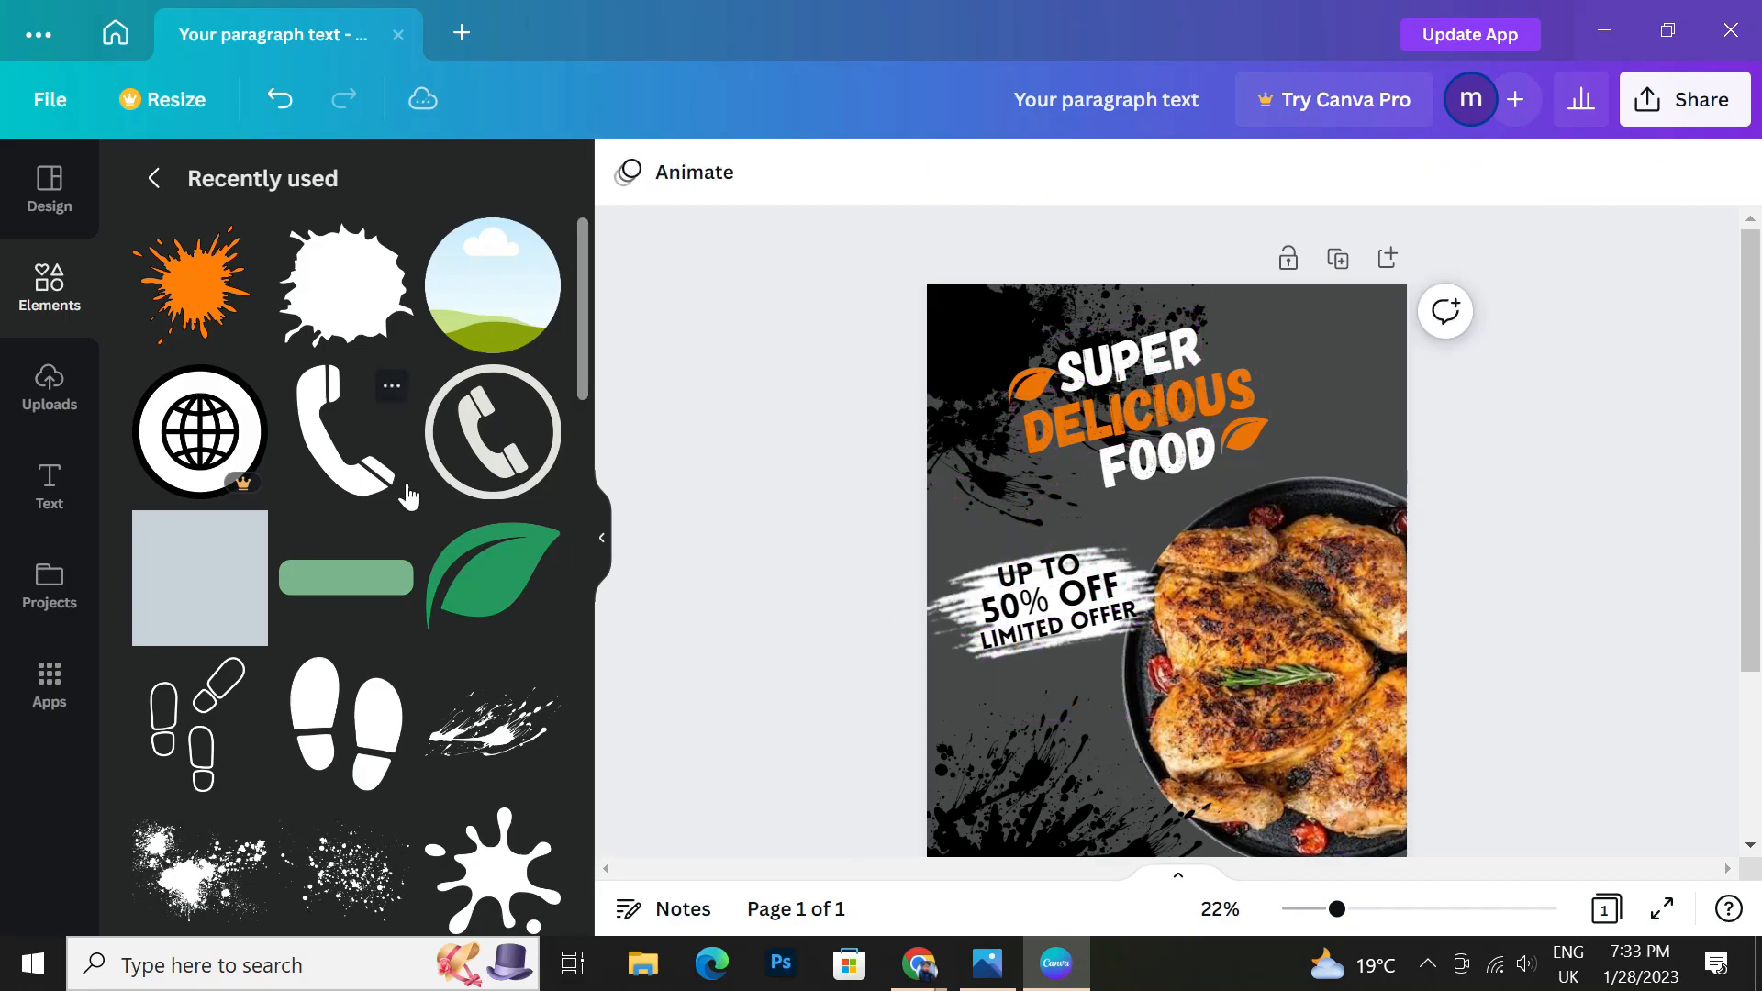
# Insert the plain circle shape from the recently used elements and remove its fill color.
pyautogui.scroll(-5, 422, 569)
pyautogui.click(440, 629)
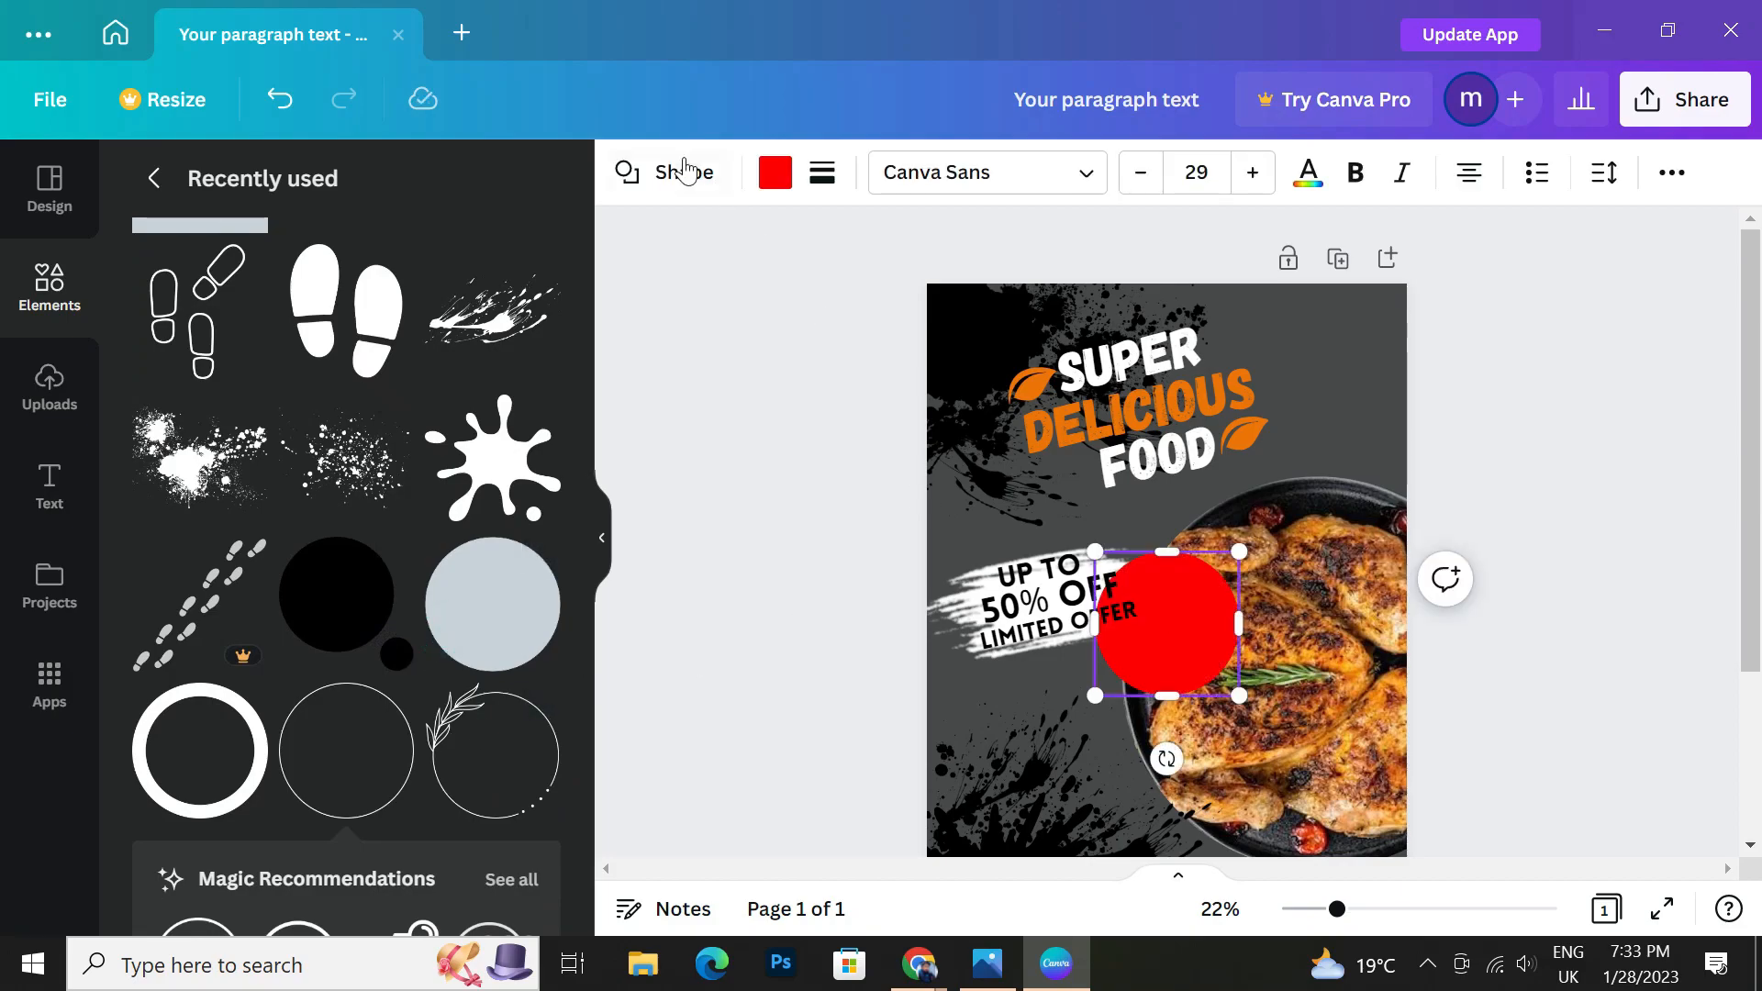
pyautogui.click(773, 176)
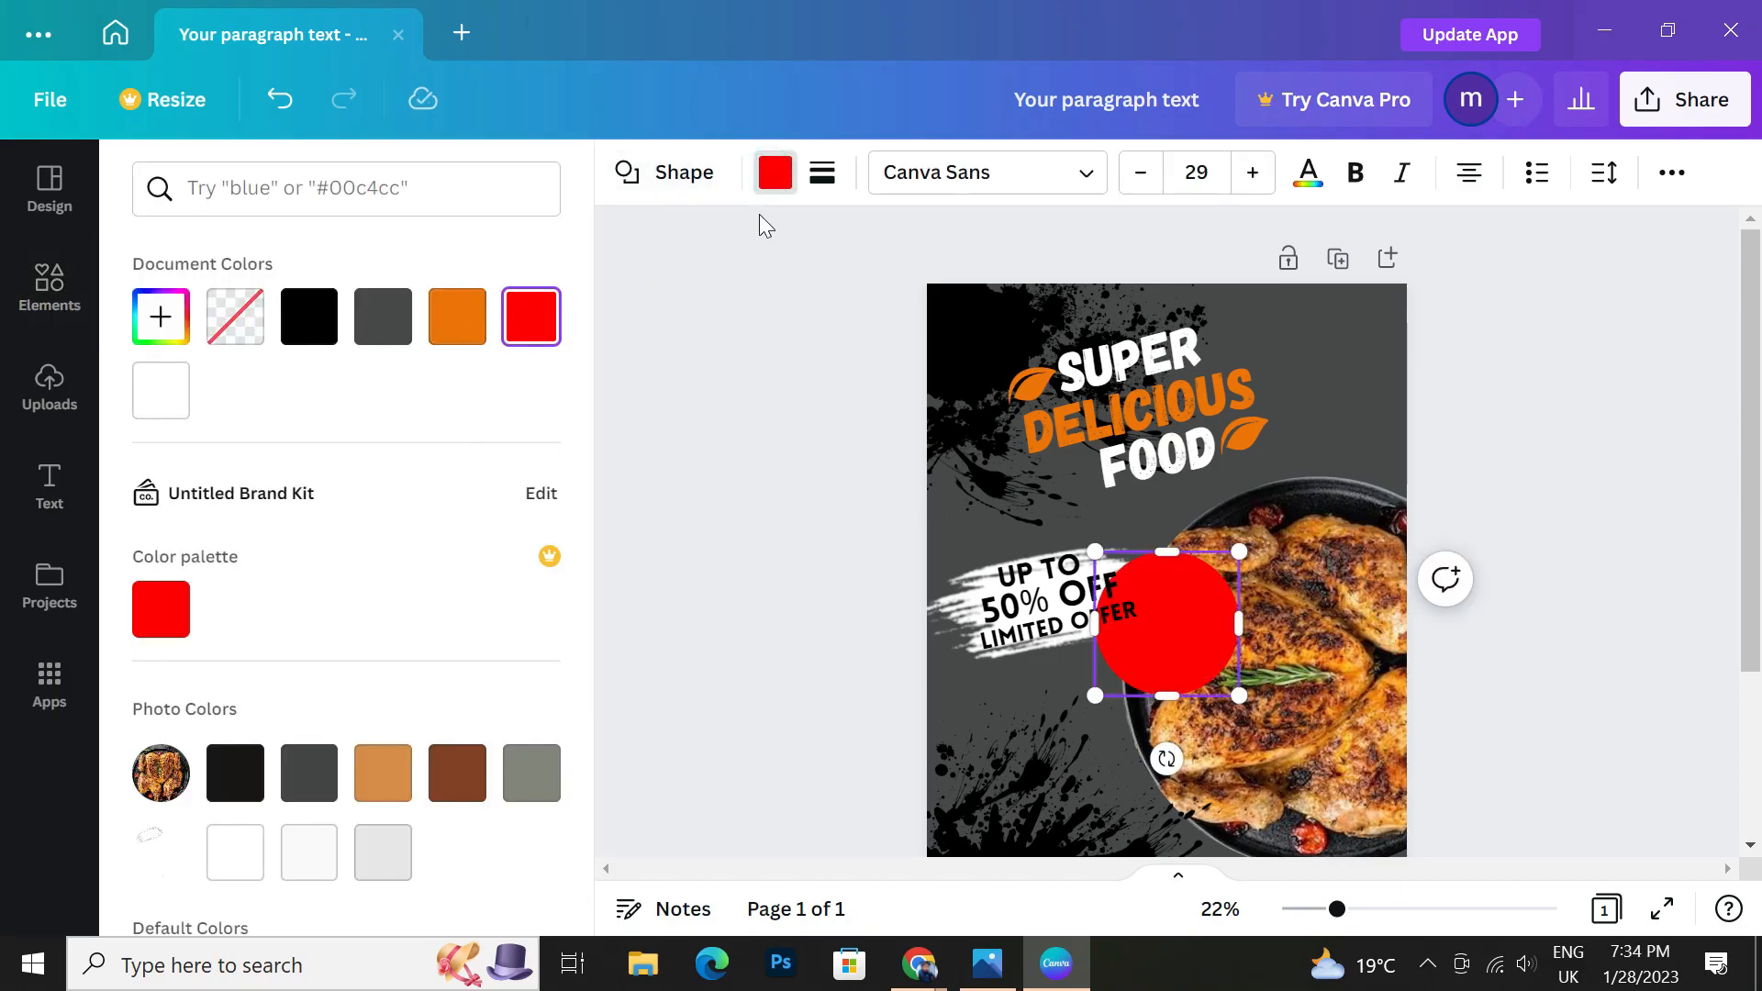
pyautogui.click(824, 174)
pyautogui.click(773, 176)
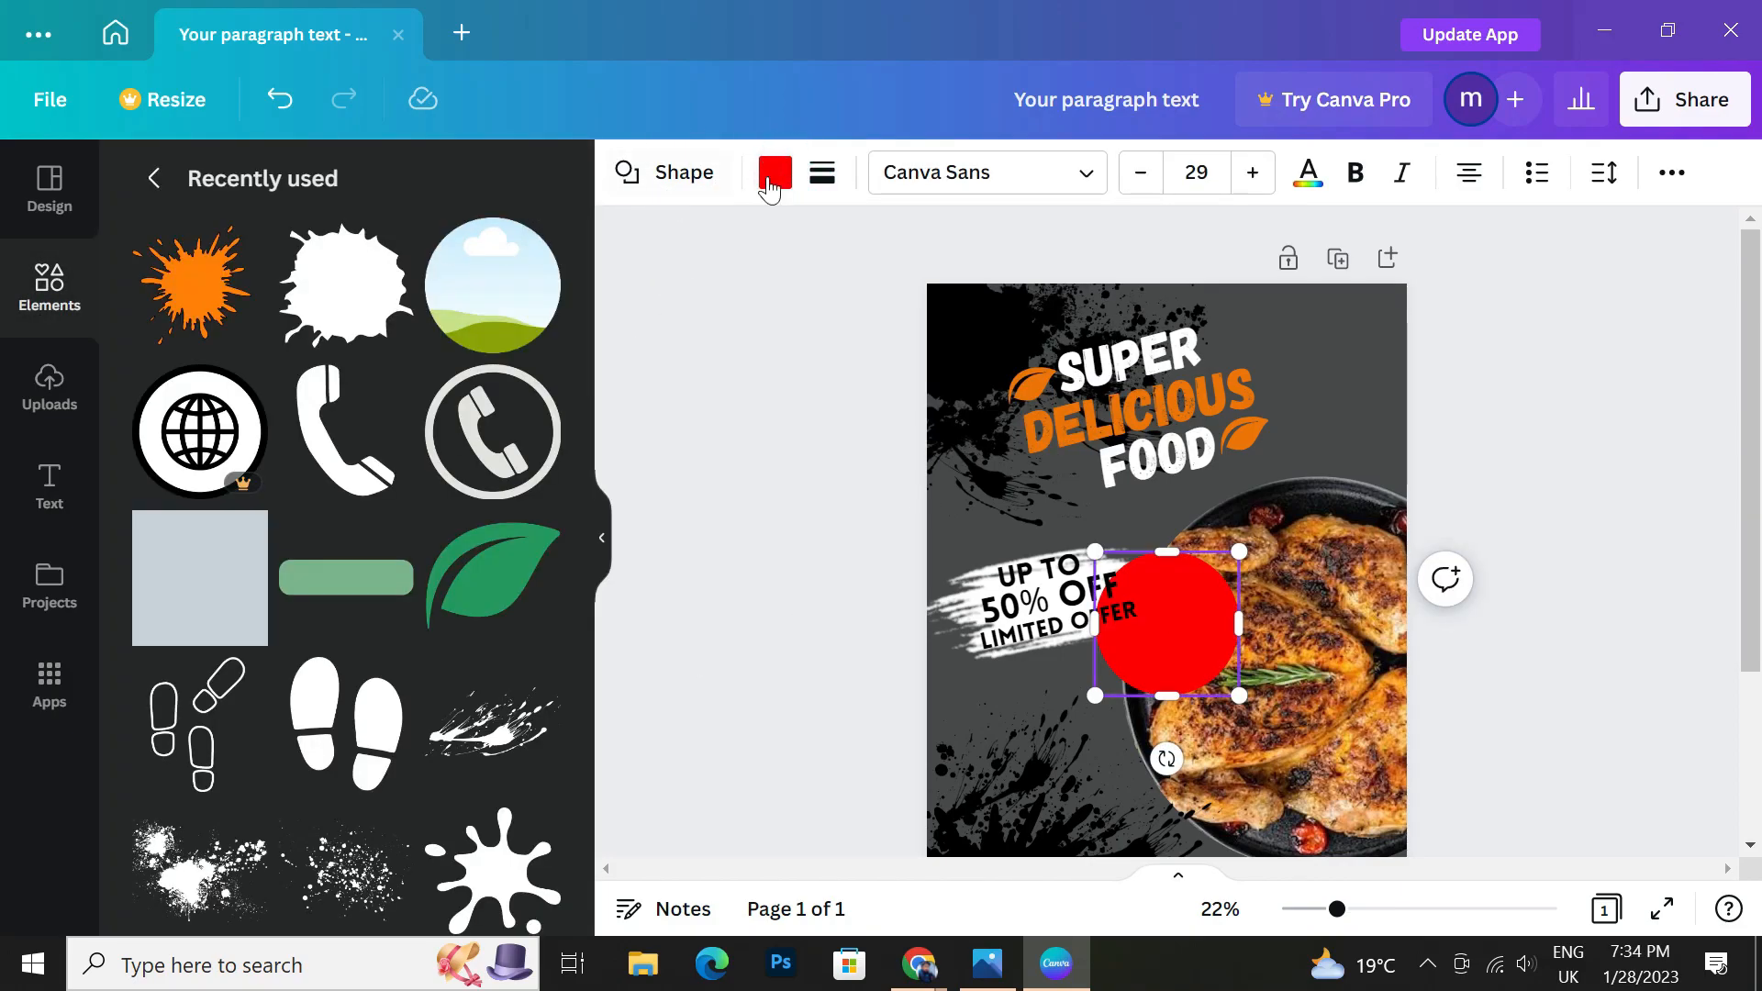
pyautogui.click(773, 174)
pyautogui.click(234, 316)
pyautogui.click(822, 174)
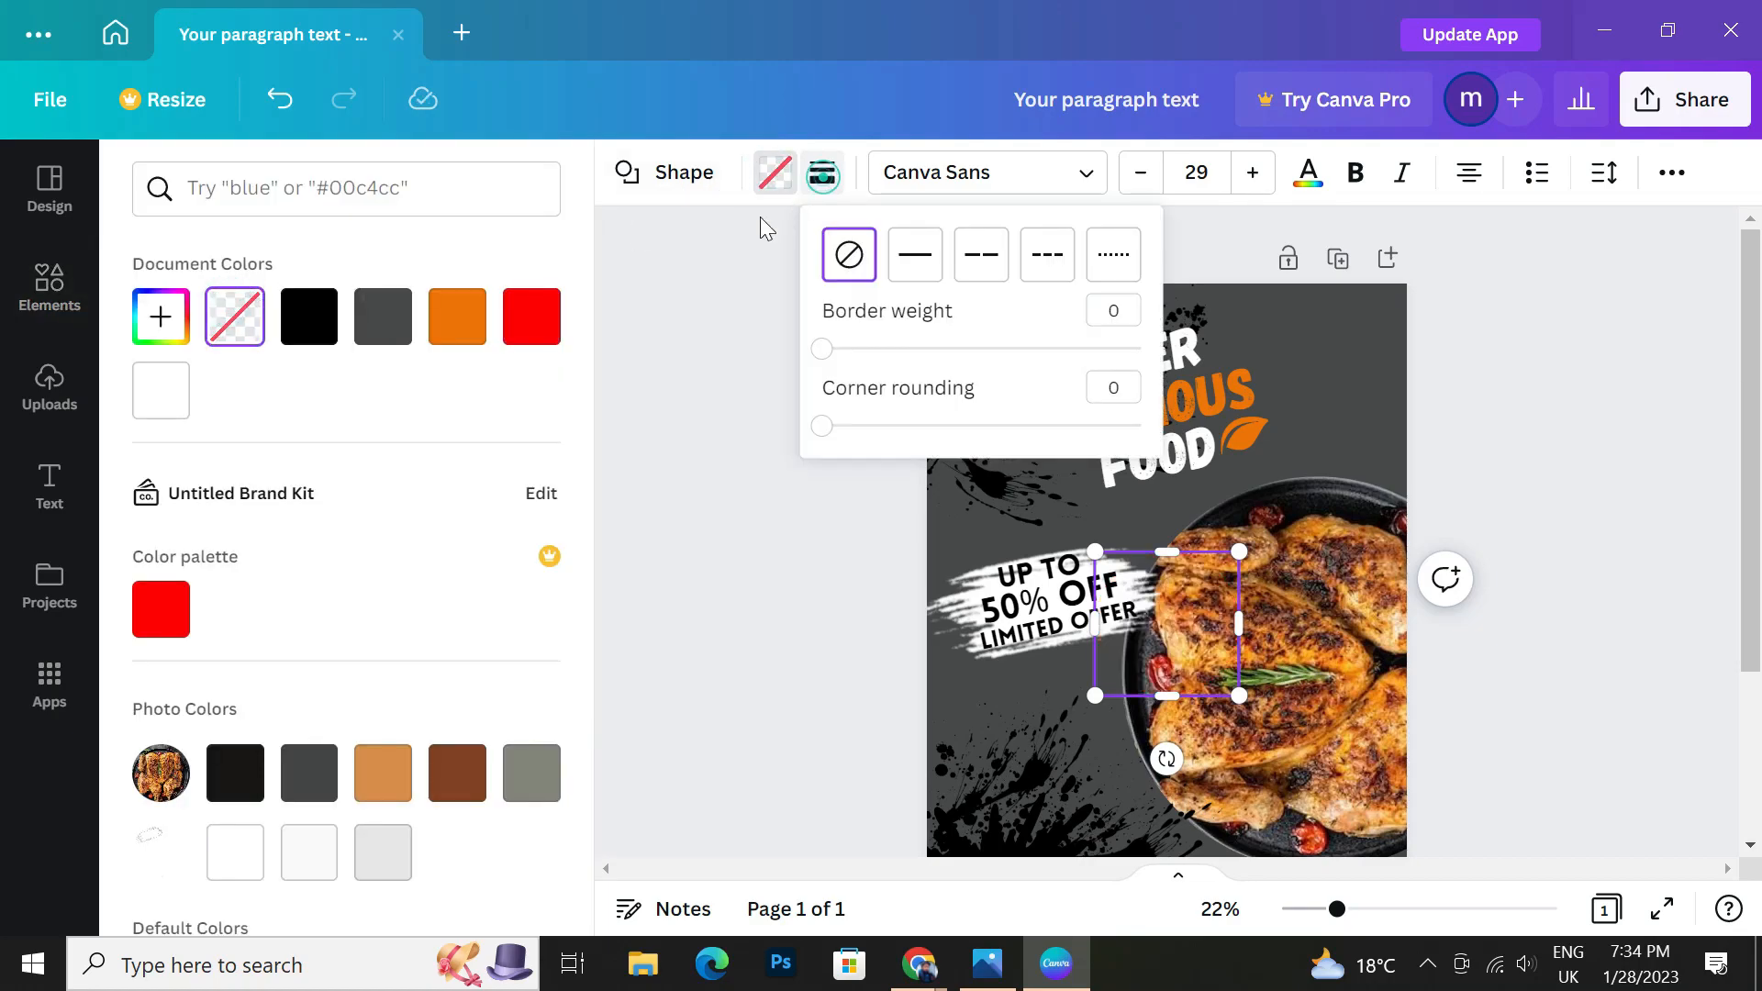
pyautogui.click(456, 321)
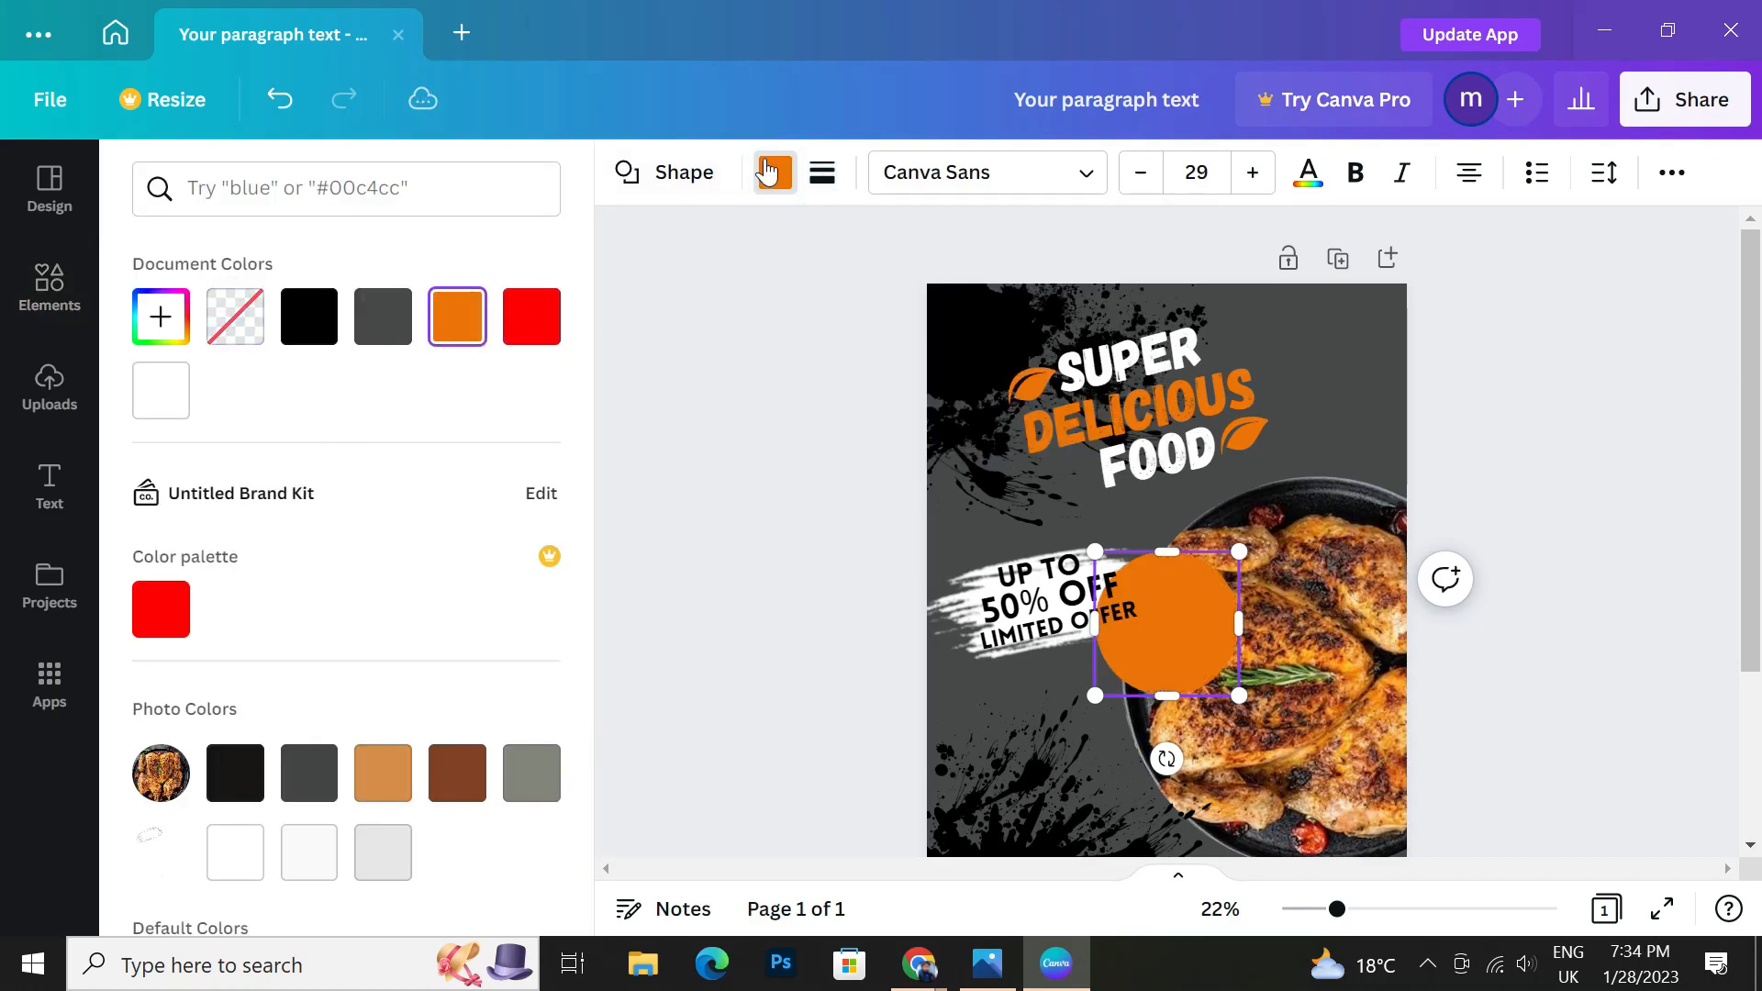
pyautogui.click(235, 317)
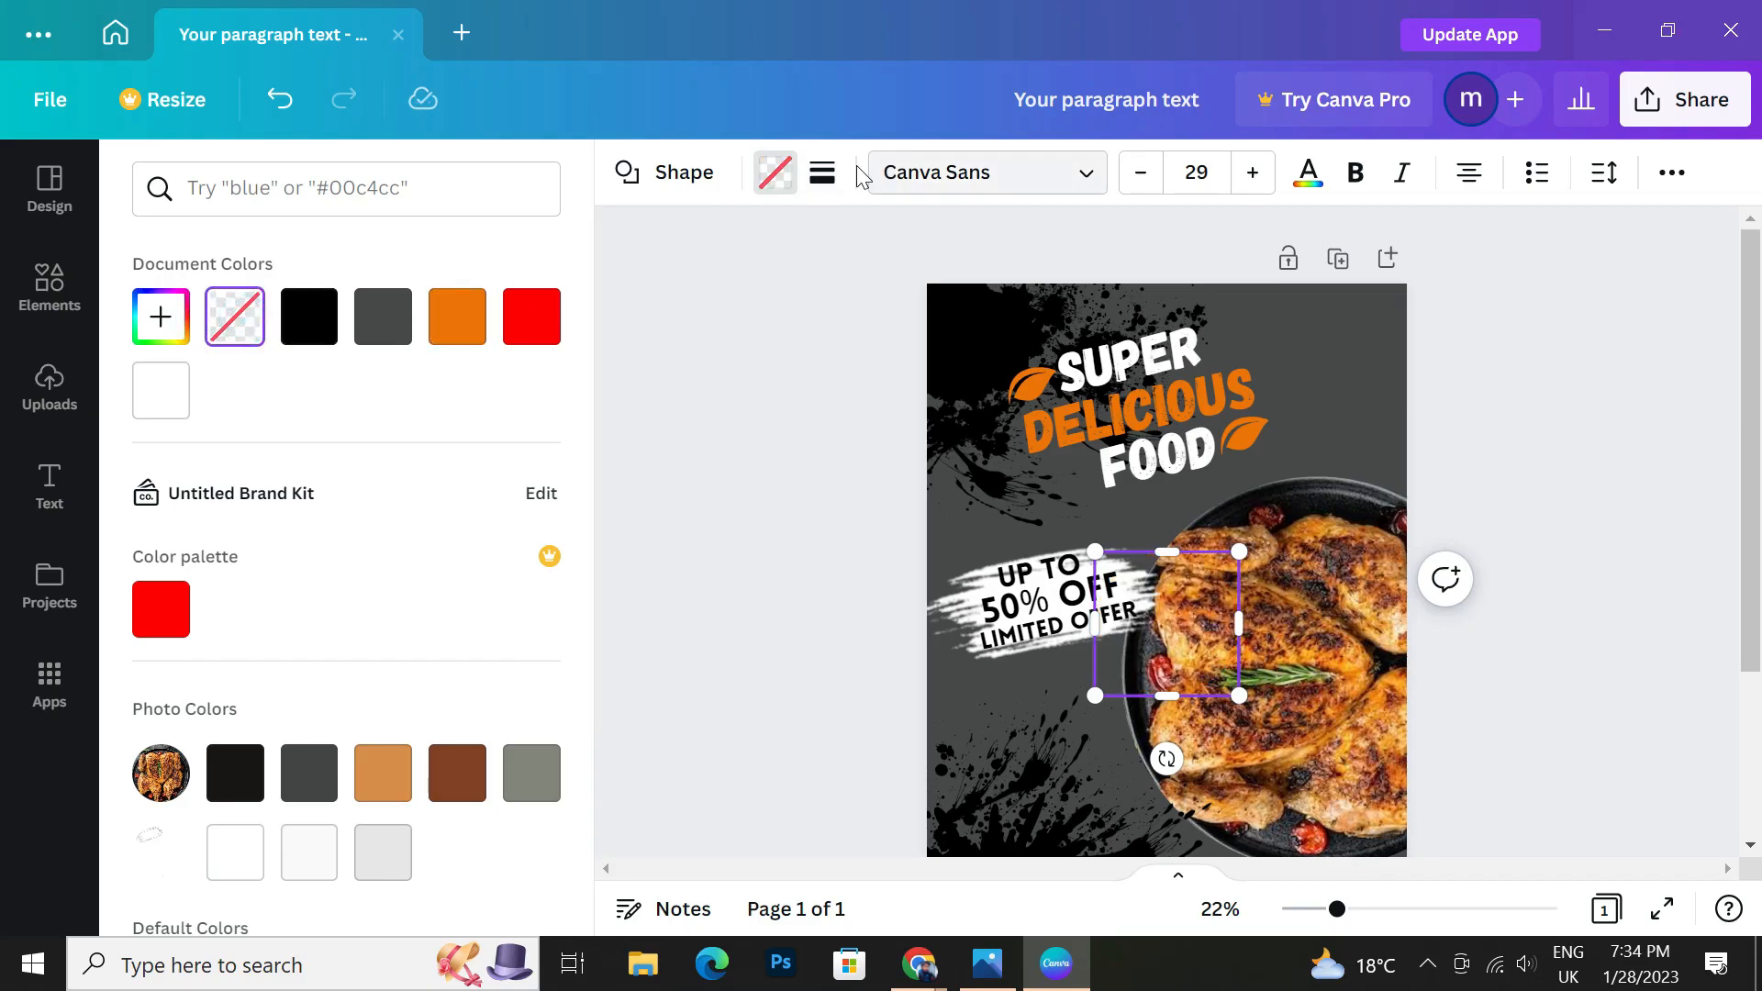
# Give the circle a dashed border of weight 10 in the document's orange, leaving the circle without a fill.
pyautogui.click(824, 179)
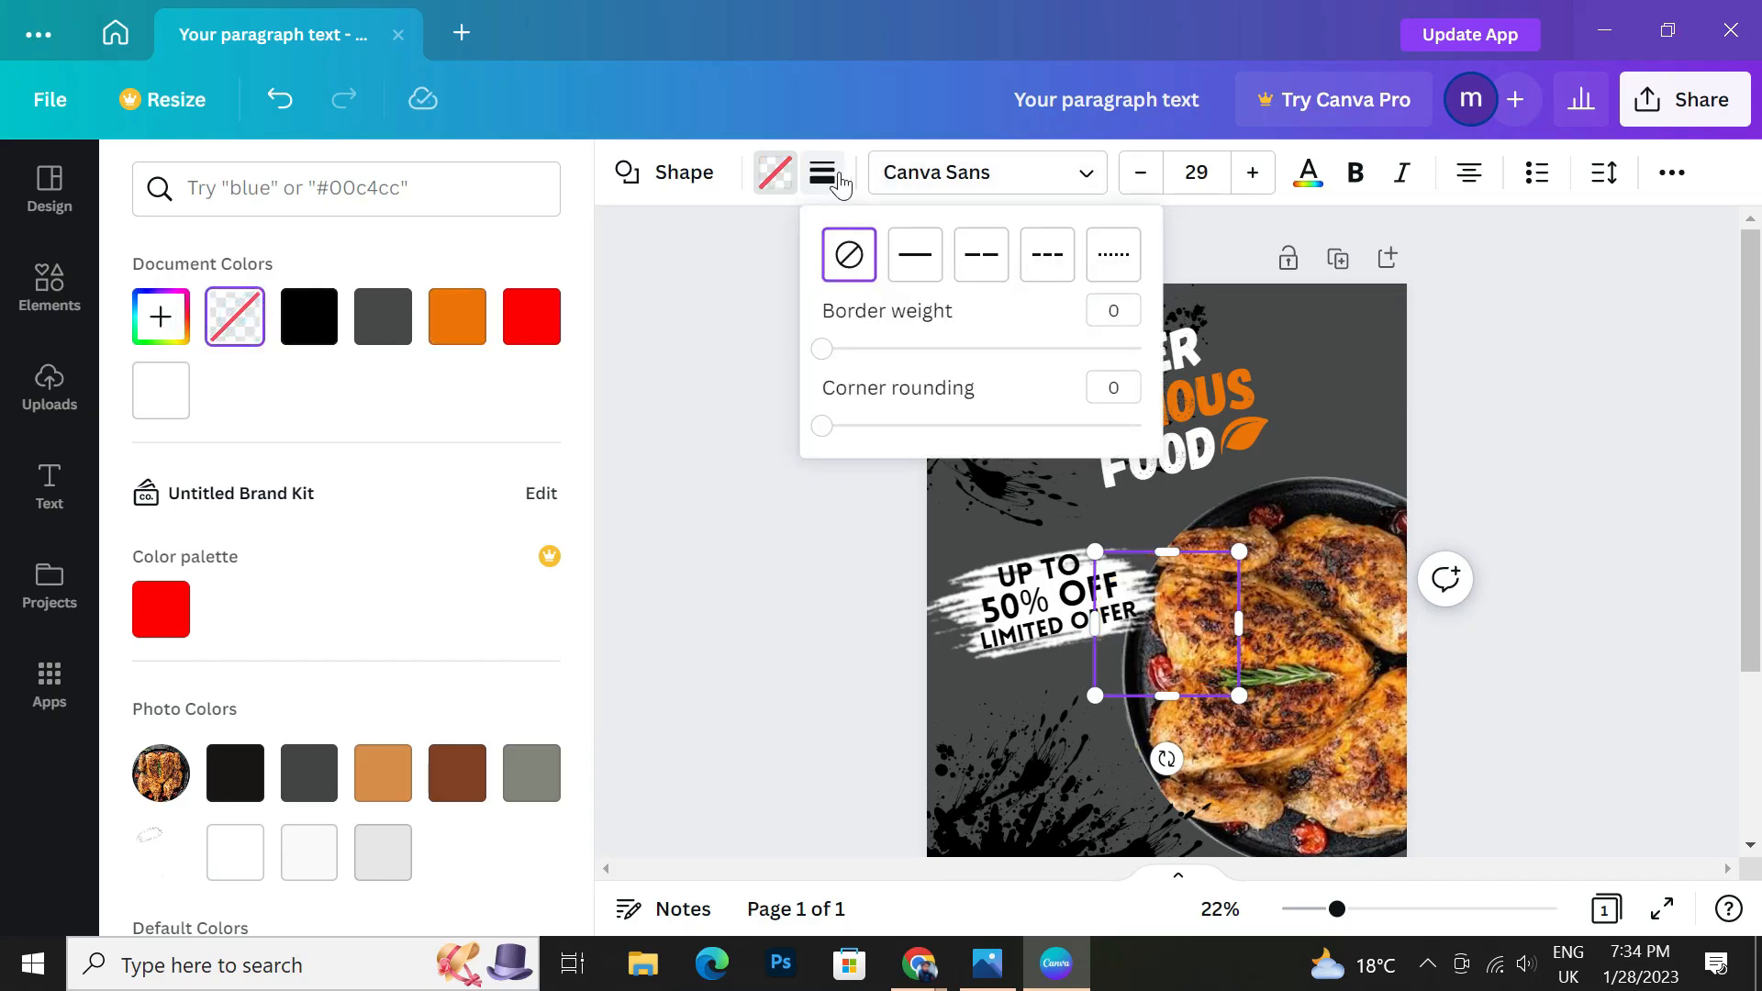
pyautogui.click(914, 267)
pyautogui.click(456, 317)
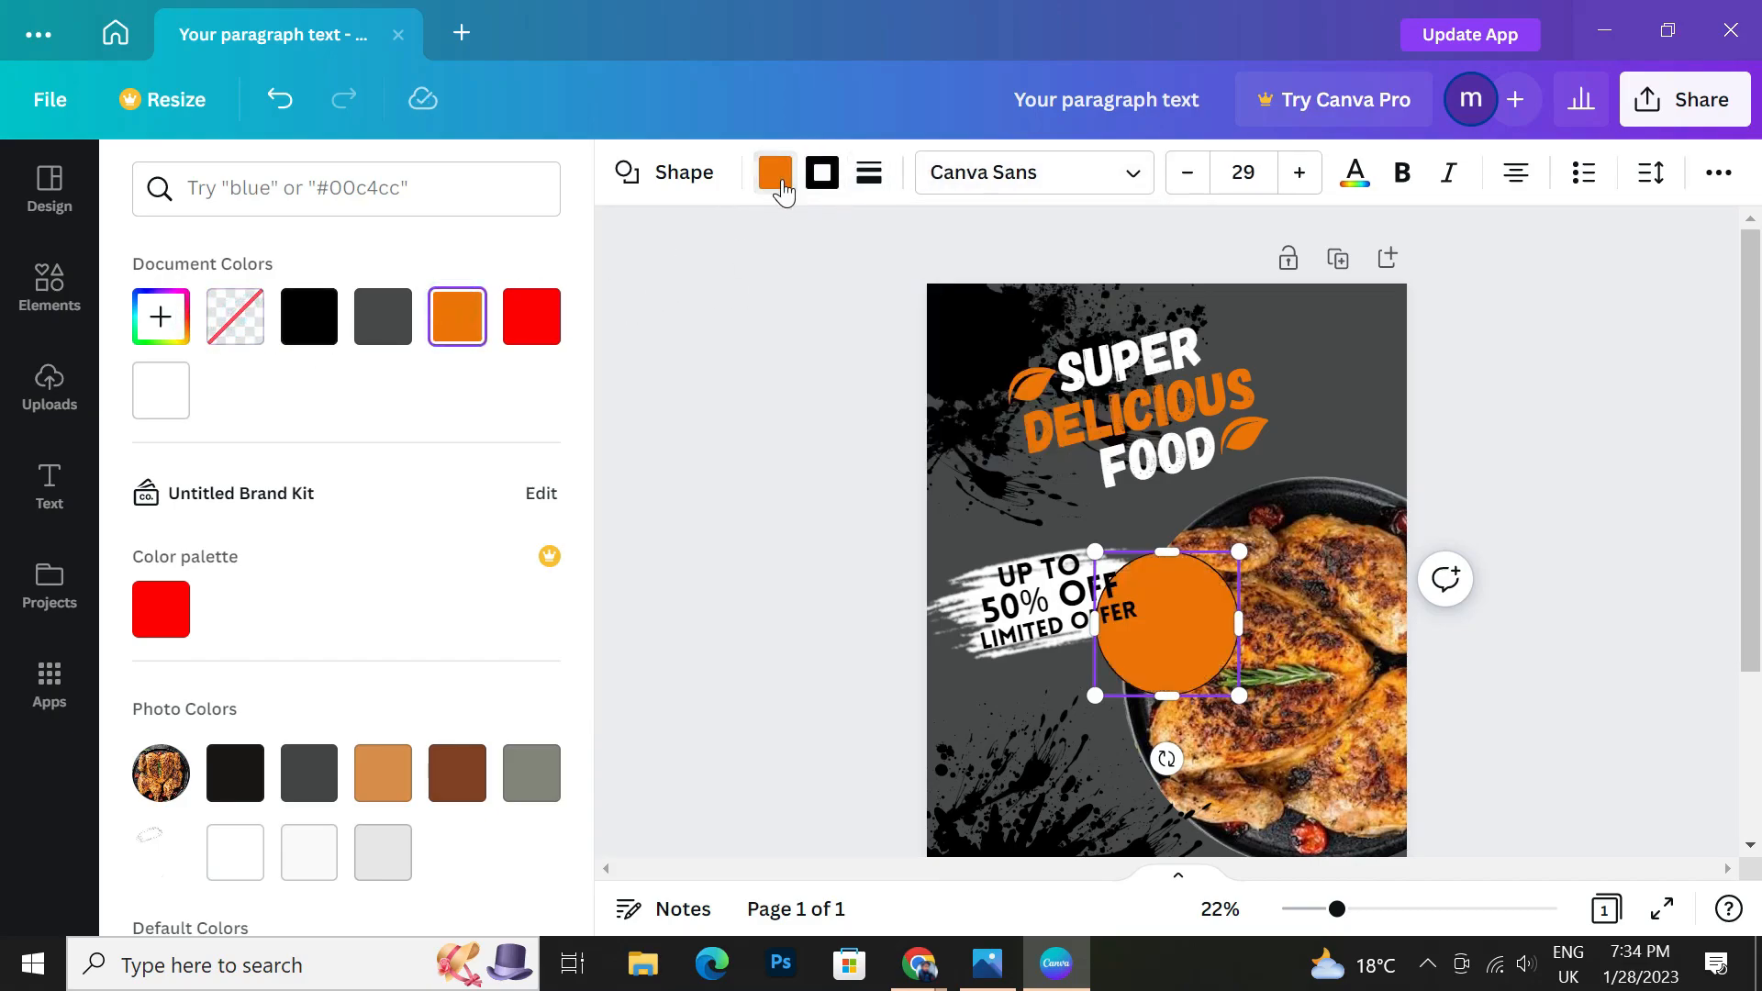
pyautogui.click(775, 175)
pyautogui.click(776, 174)
pyautogui.click(235, 321)
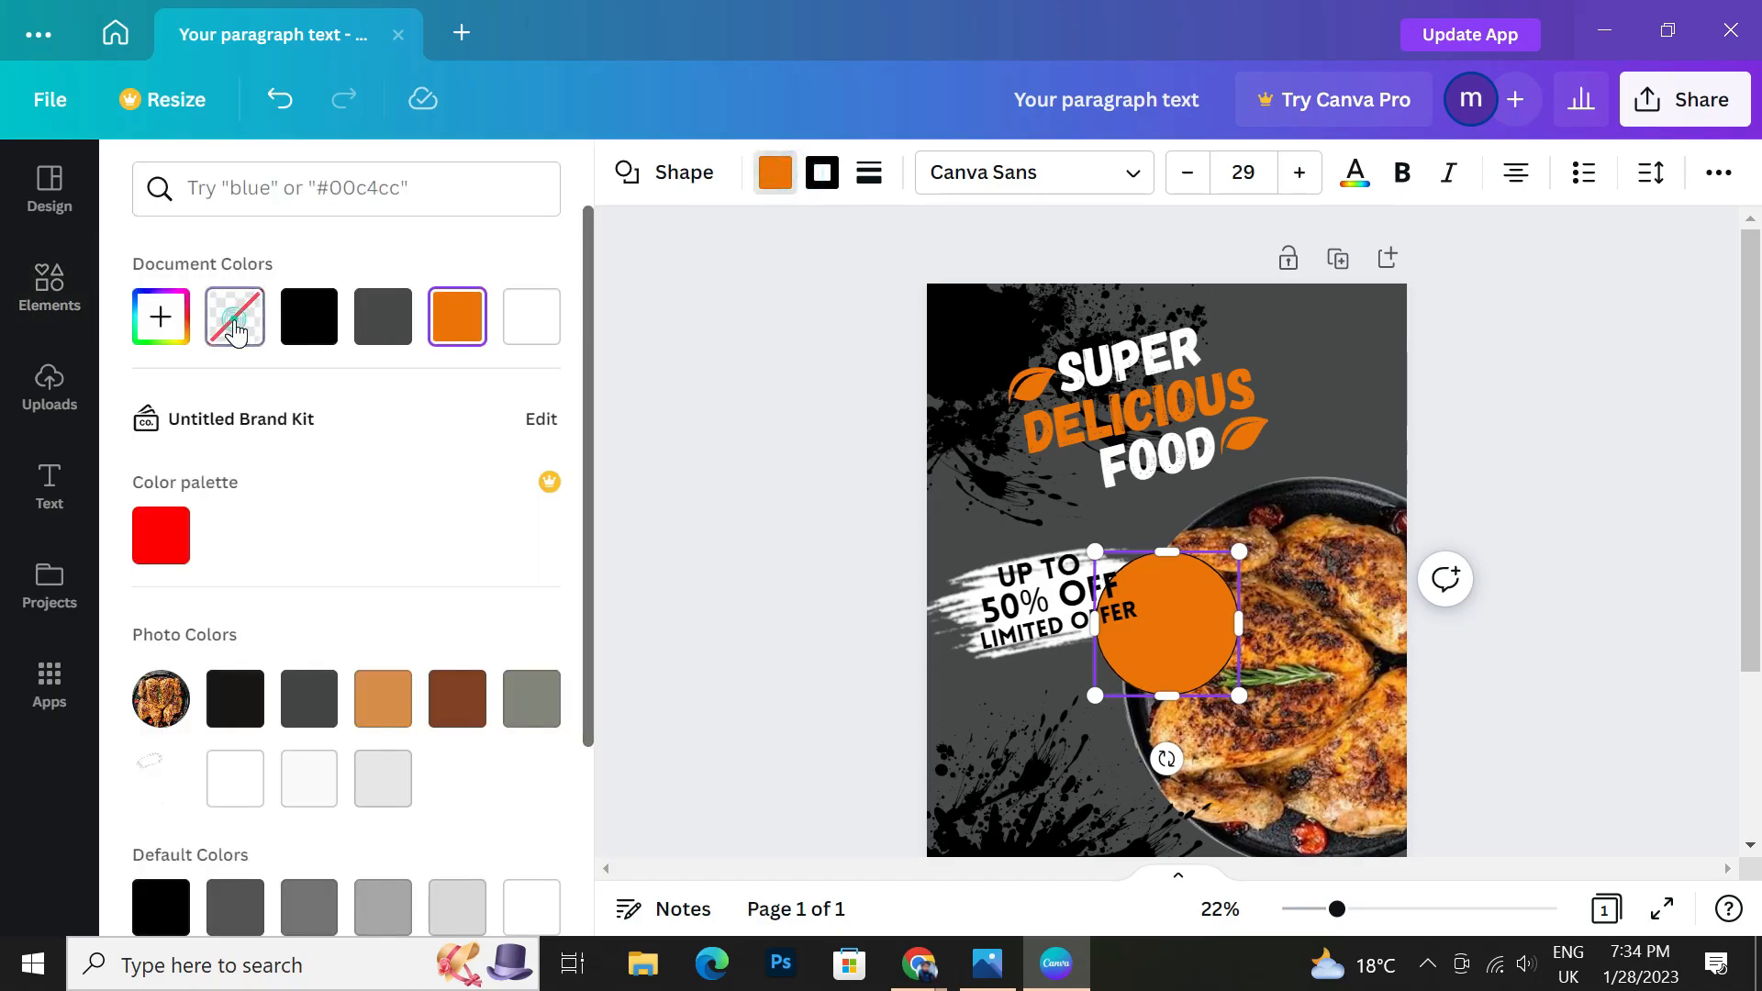
pyautogui.click(813, 186)
pyautogui.click(383, 316)
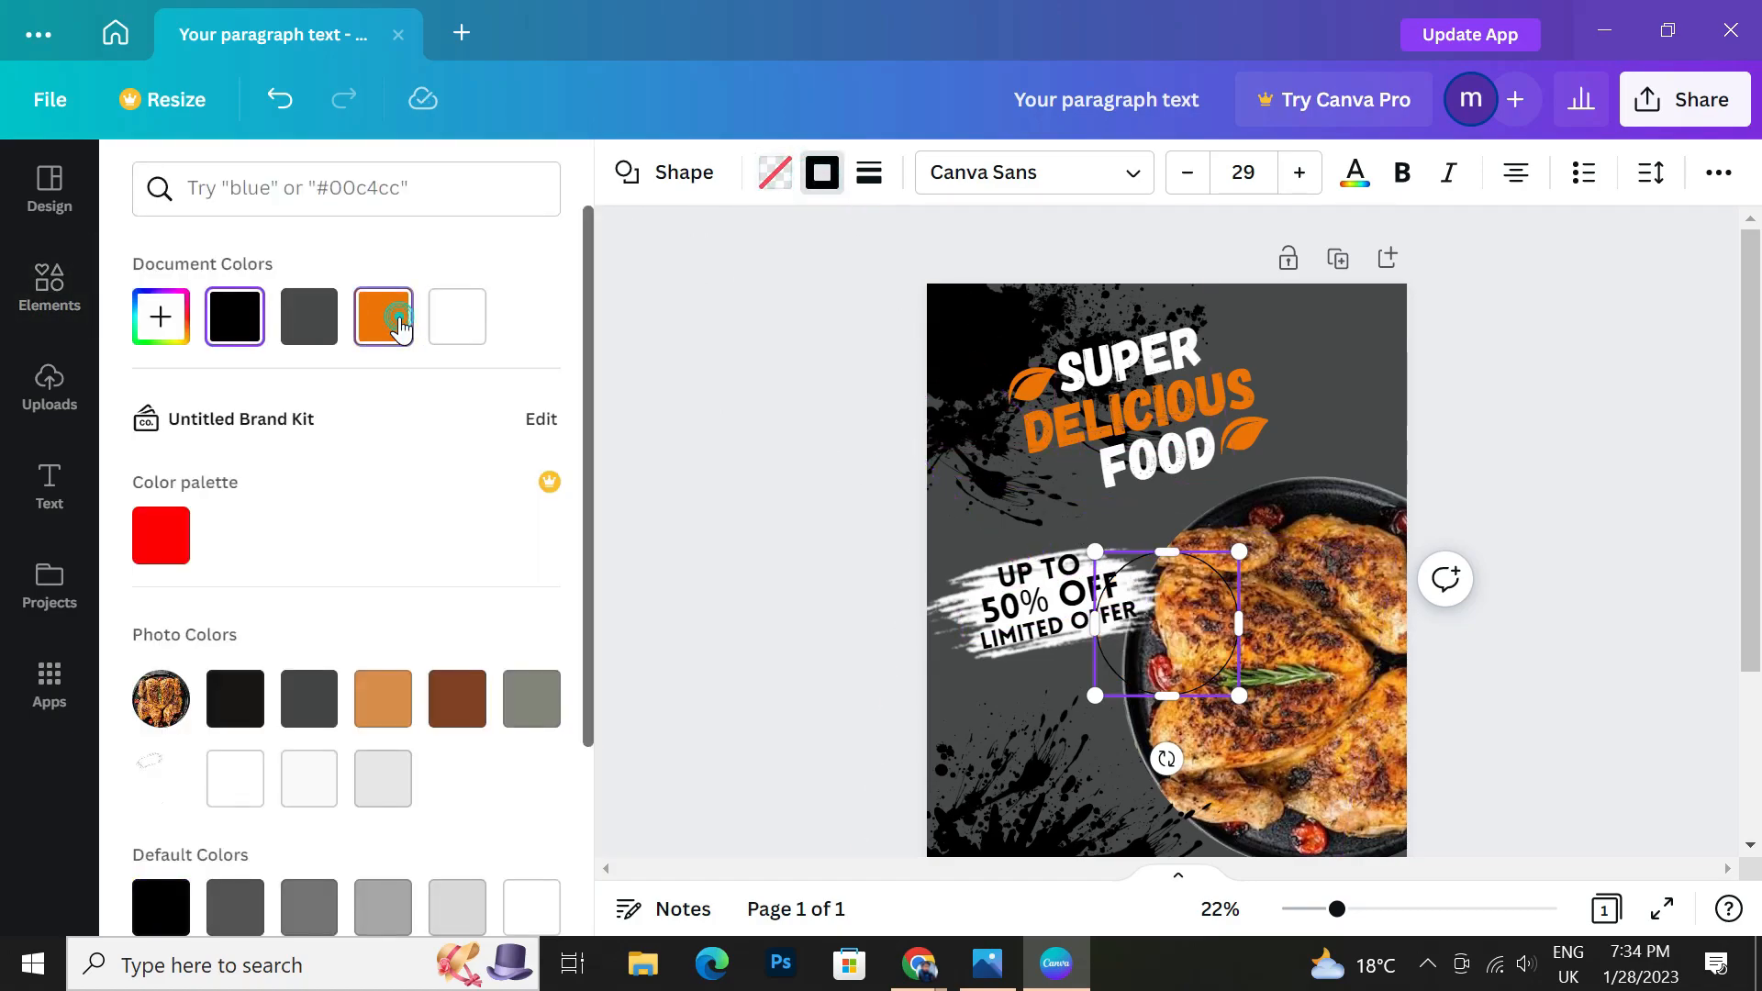
pyautogui.click(862, 173)
pyautogui.moveTo(889, 365); pyautogui.dragTo(937, 365)
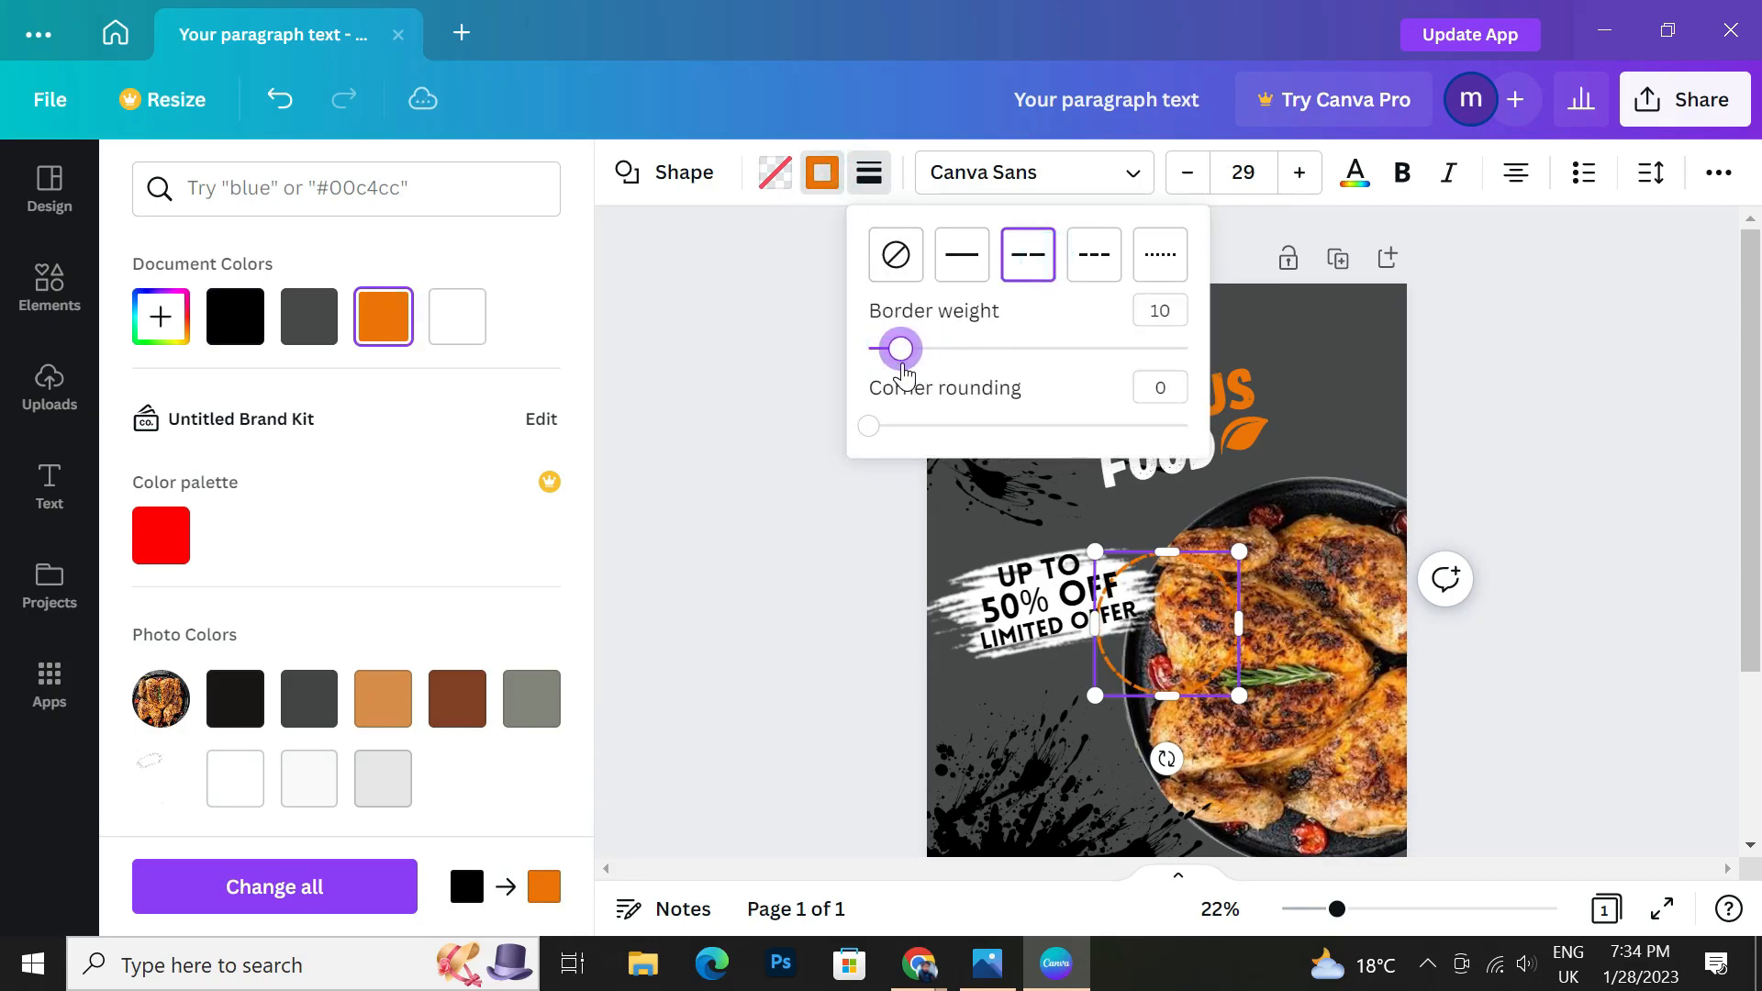
# Enlarge the dashed circle and move it over the roast chicken plate.
pyautogui.moveTo(1095, 551); pyautogui.dragTo(930, 386)
pyautogui.moveTo(1007, 483); pyautogui.dragTo(1236, 632)
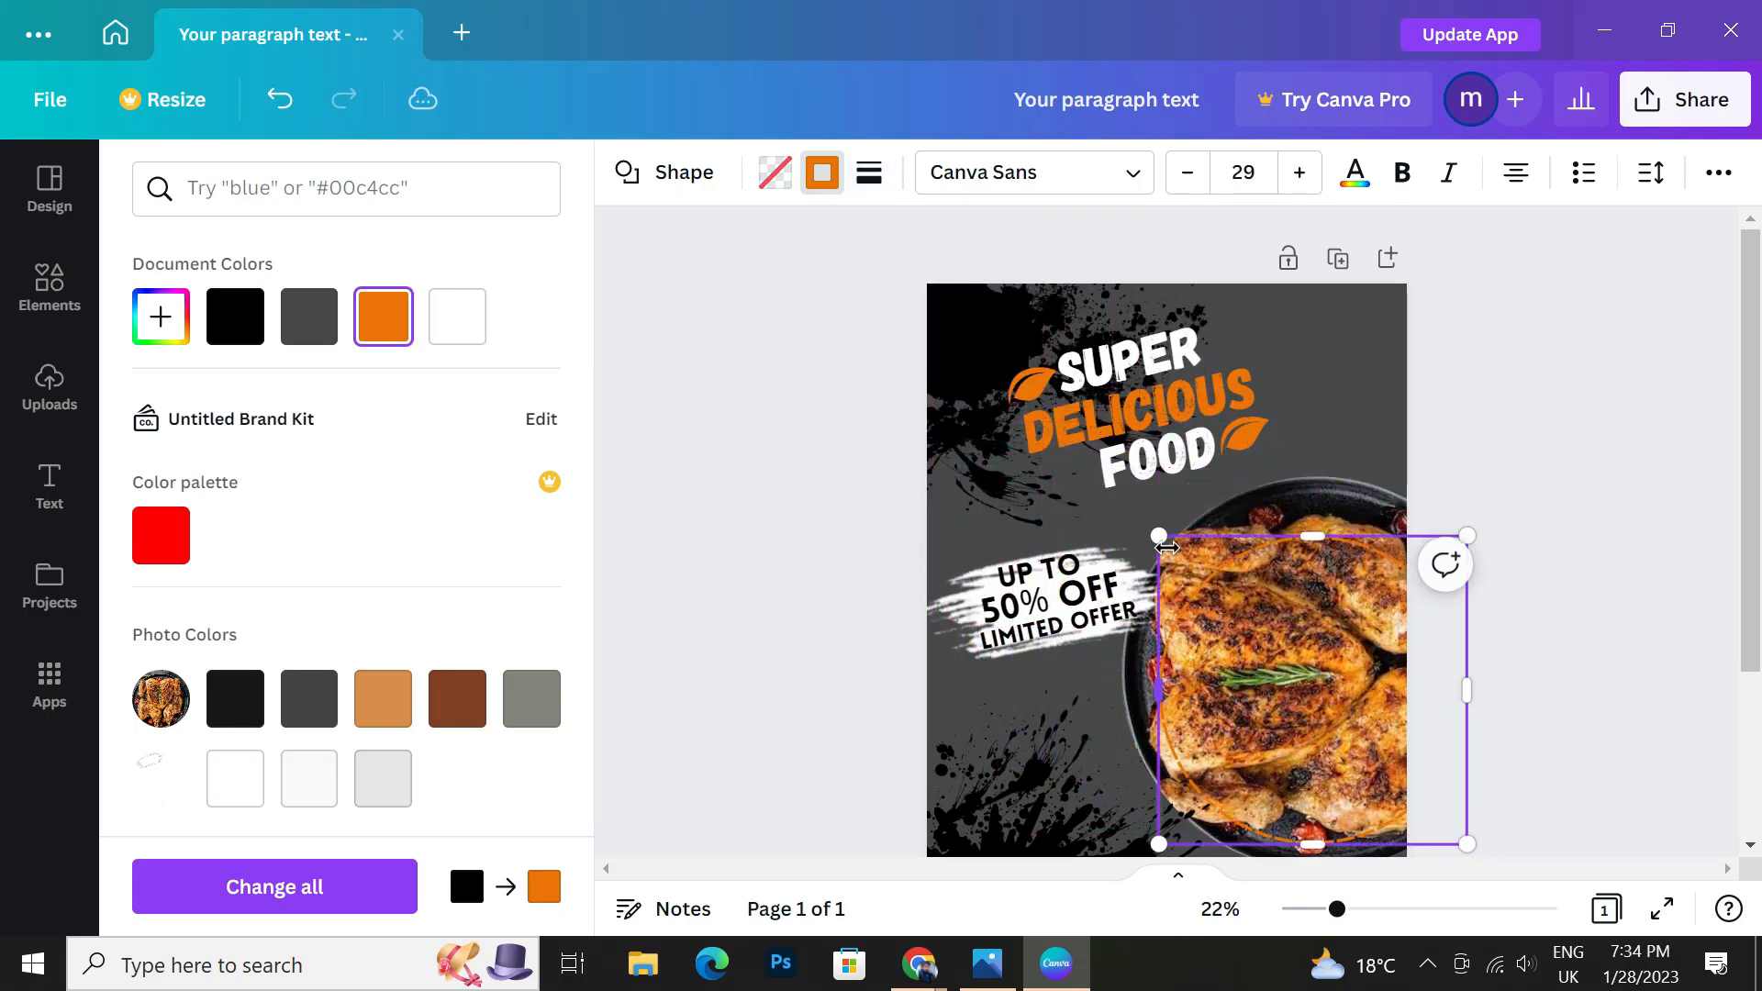
pyautogui.moveTo(1158, 538); pyautogui.dragTo(1146, 524)
pyautogui.click(1112, 481)
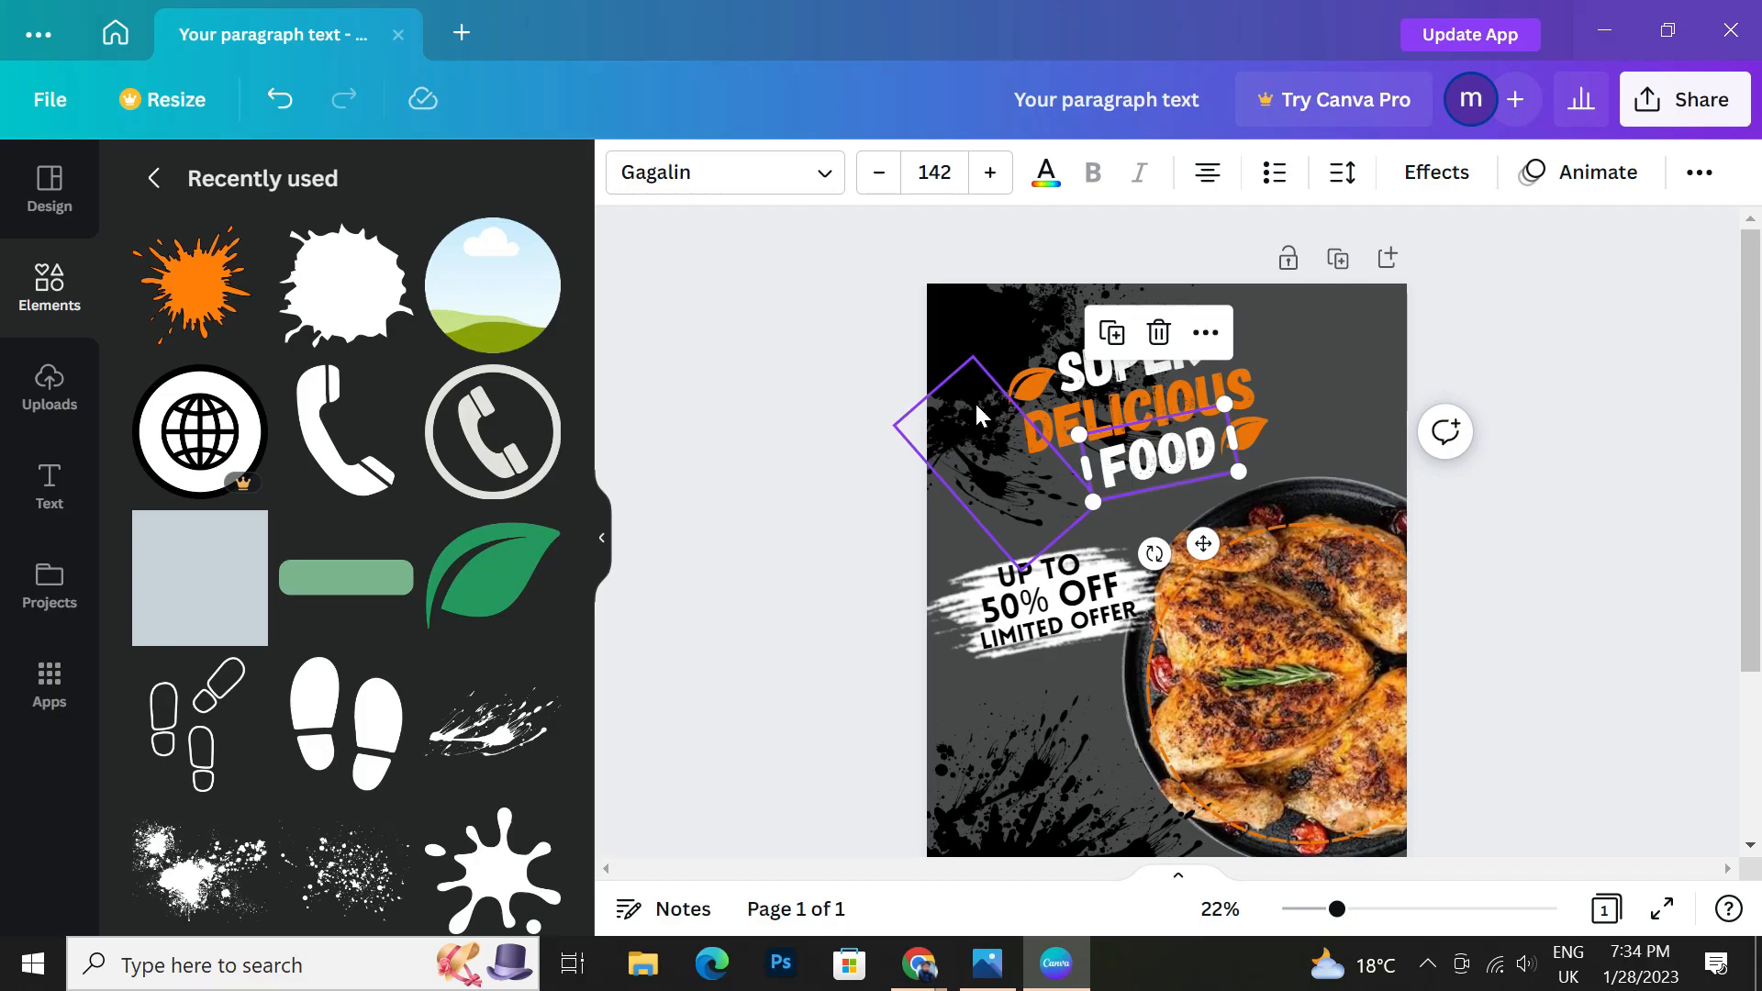
pyautogui.click(1395, 684)
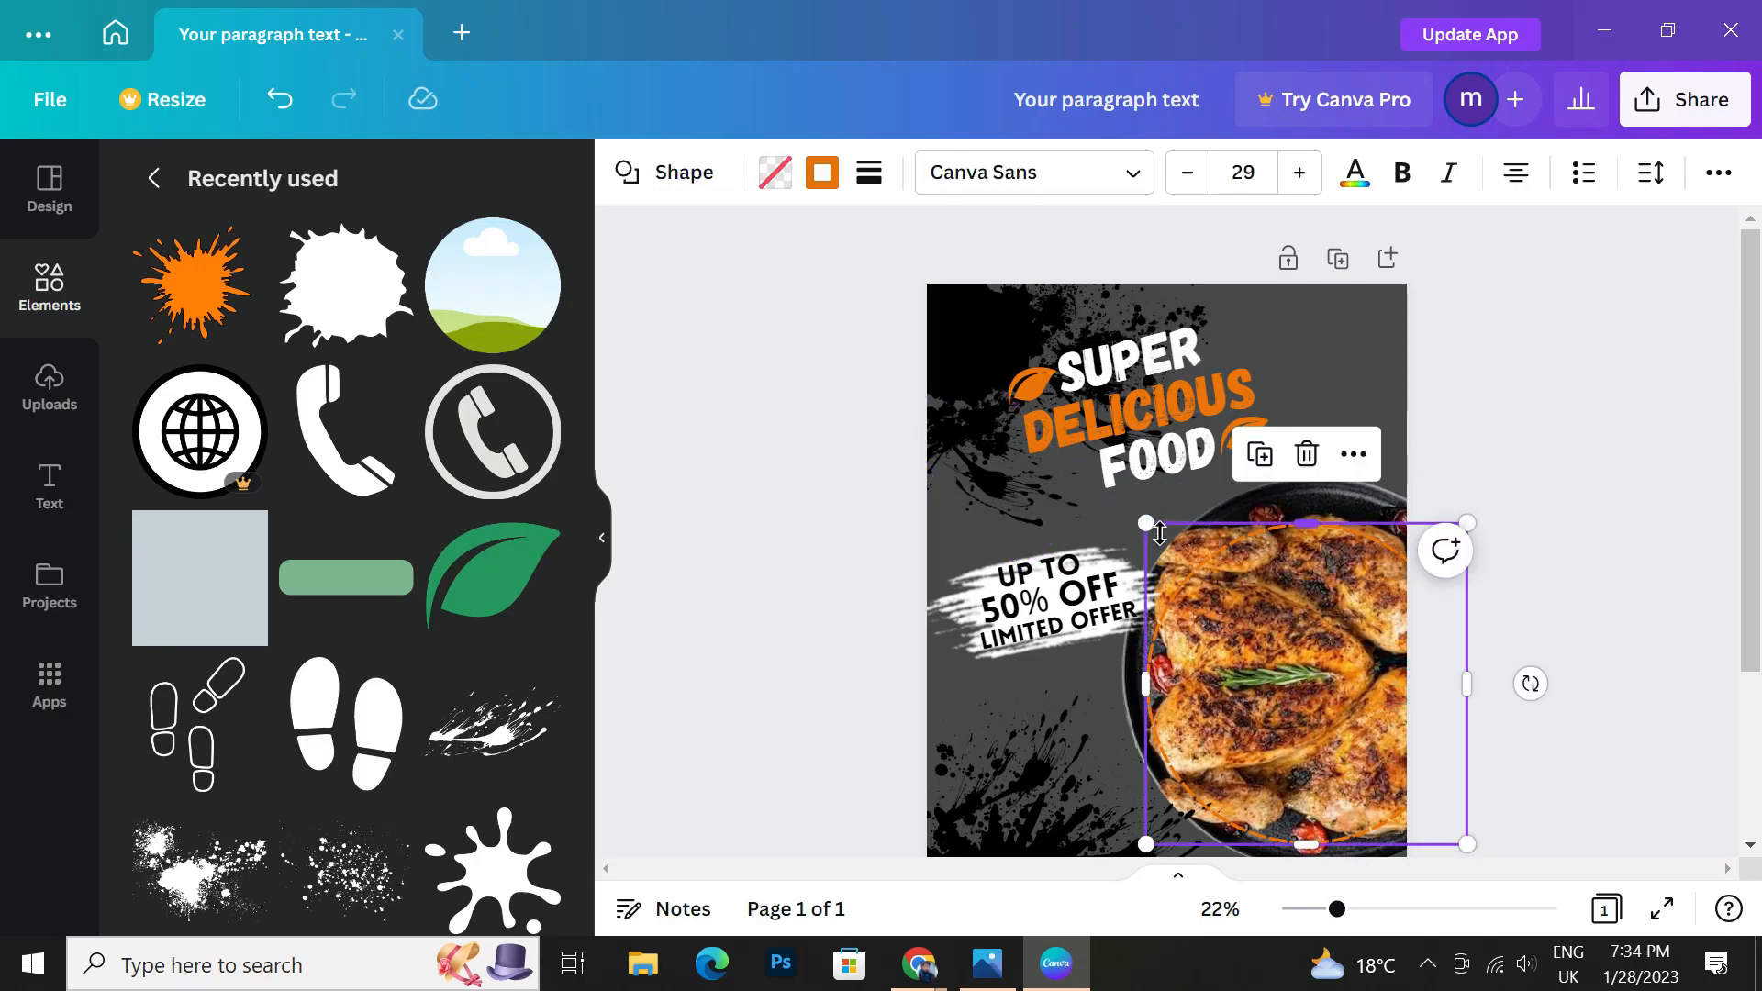
pyautogui.moveTo(1103, 496); pyautogui.dragTo(1000, 376)
pyautogui.moveTo(1215, 512); pyautogui.dragTo(1316, 595)
# Fine-tune the dashed circle's size and position so it forms an even ring just outside the plate's rim.
pyautogui.scroll(-3, 1171, 677)
pyautogui.moveTo(1119, 677)
pyautogui.mouseDown()
pyautogui.moveTo(1087, 693)
pyautogui.moveTo(1145, 662)
pyautogui.mouseUp()
pyautogui.click(1188, 681)
pyautogui.moveTo(1259, 558); pyautogui.dragTo(1191, 569)
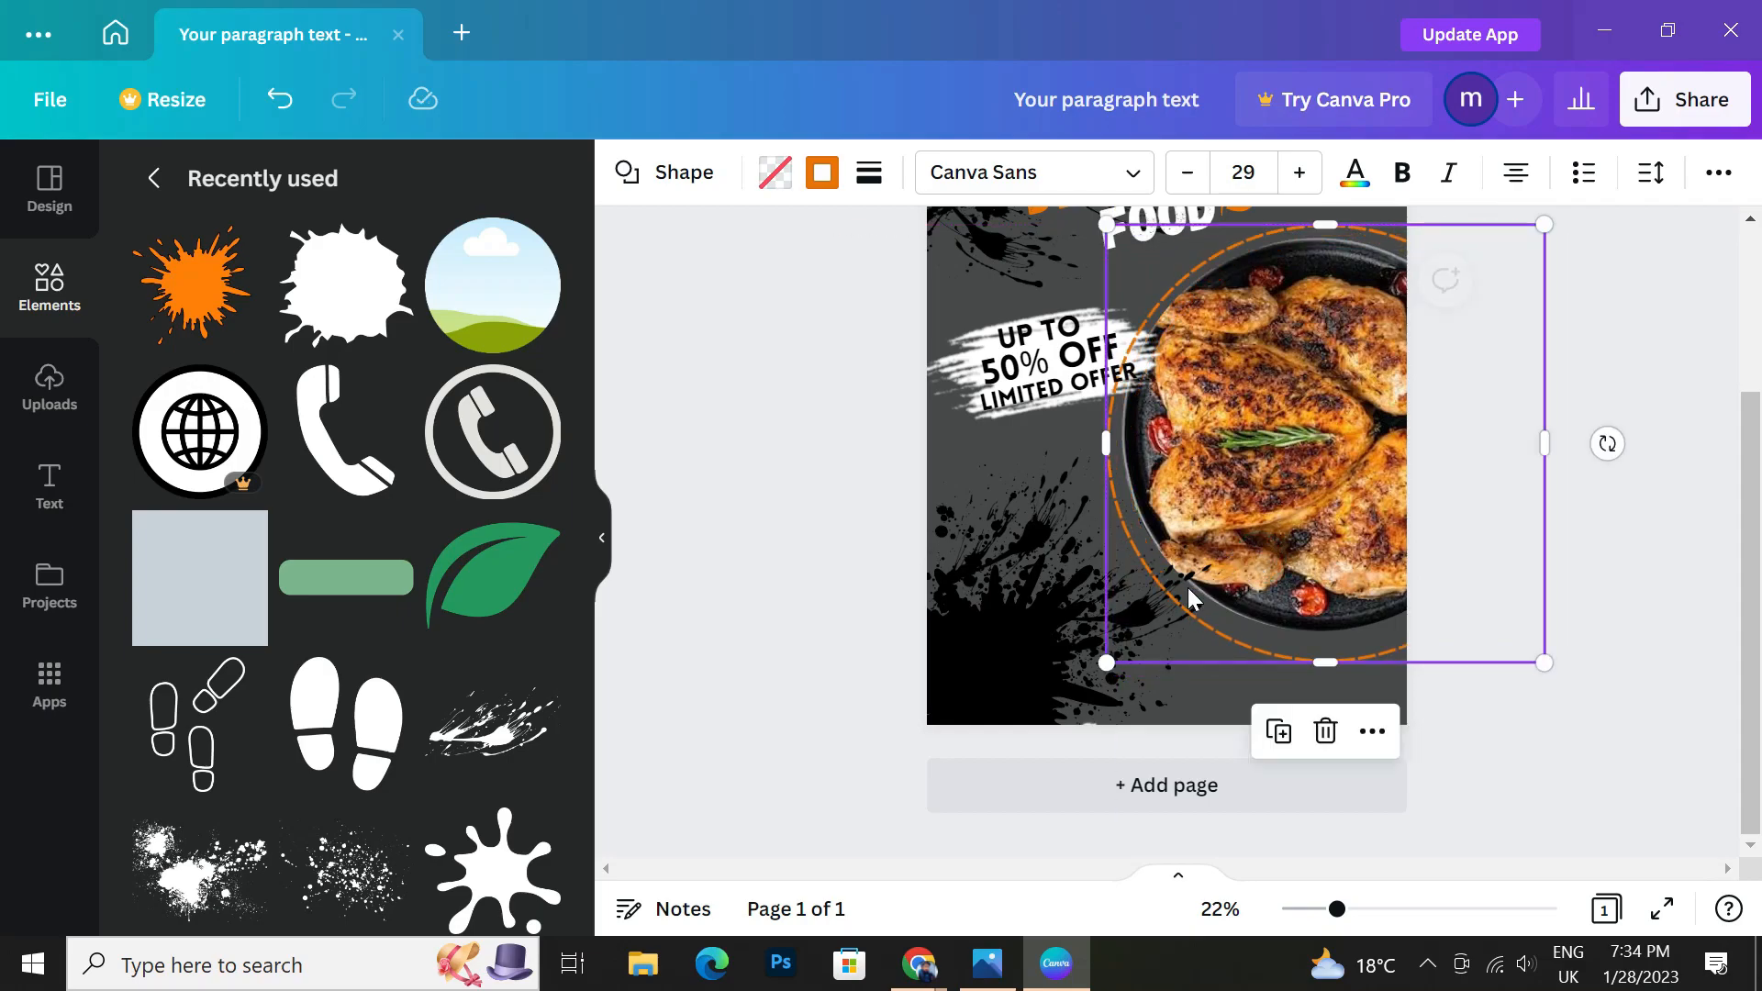
pyautogui.moveTo(1112, 656); pyautogui.dragTo(1152, 615)
pyautogui.moveTo(1261, 520); pyautogui.dragTo(1211, 485)
pyautogui.moveTo(1114, 638); pyautogui.dragTo(1121, 649)
pyautogui.moveTo(1228, 557); pyautogui.dragTo(1228, 554)
# Send the dashed circle backward in the layer order.
pyautogui.rightClick(1227, 555)
pyautogui.click(1298, 565)
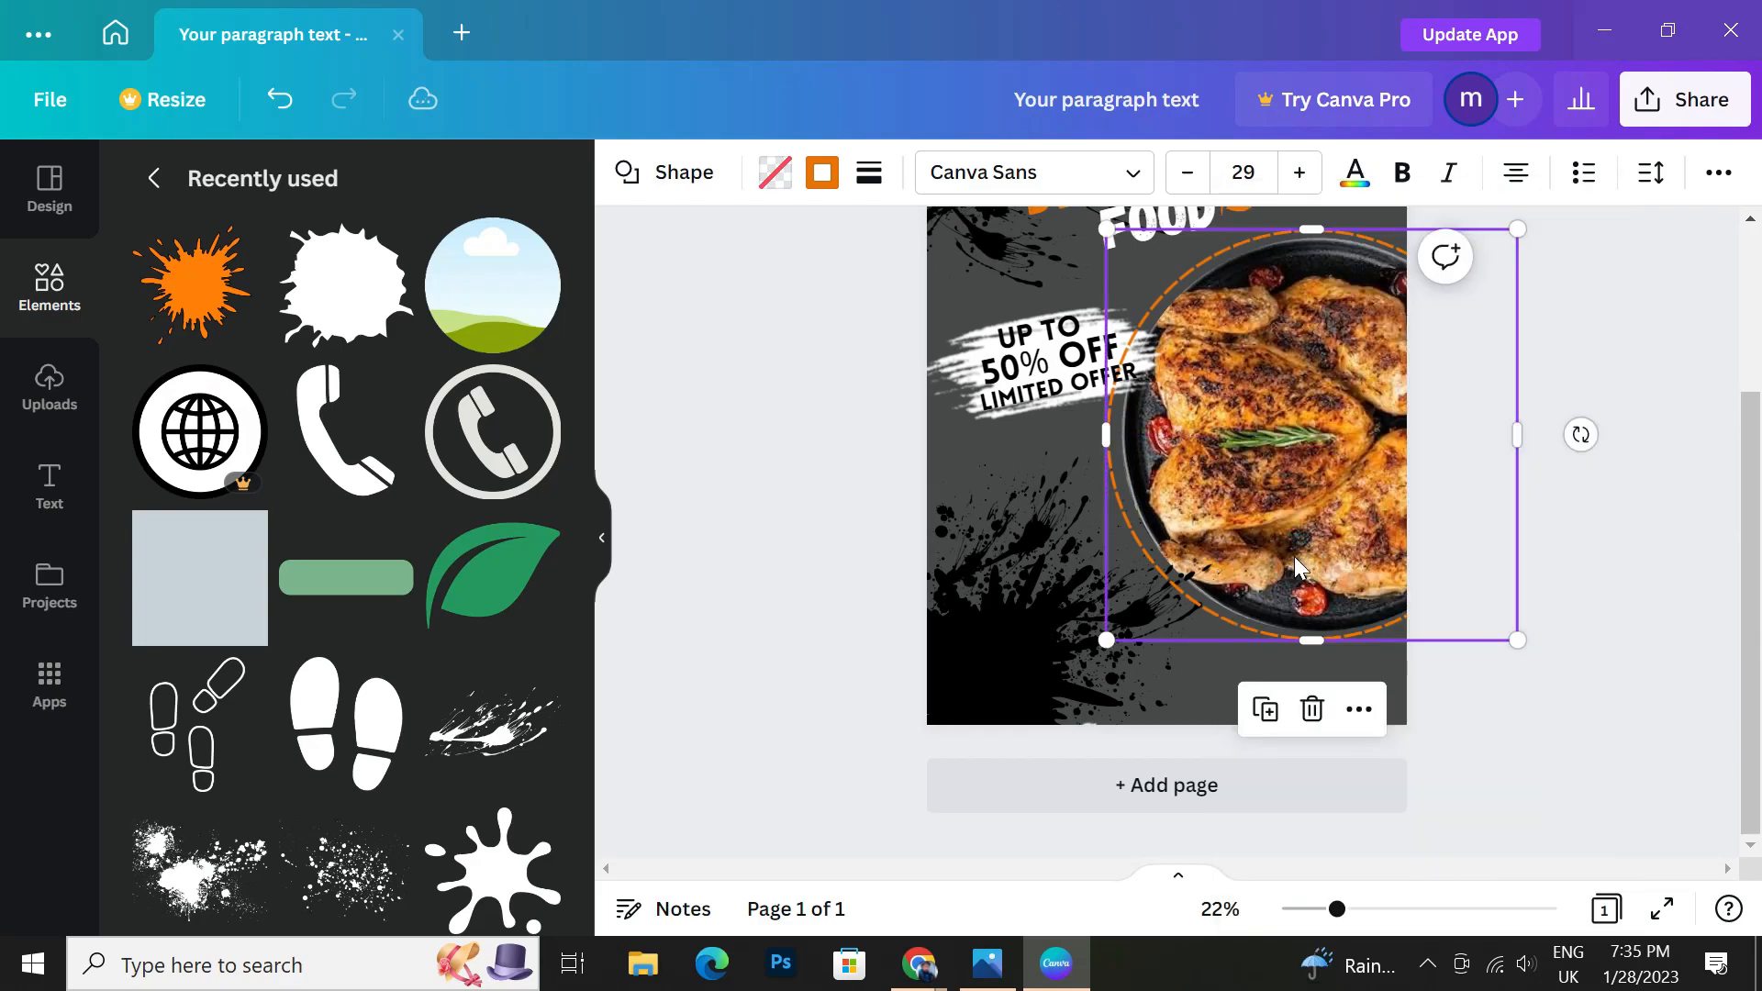
pyautogui.rightClick(1296, 565)
pyautogui.click(1336, 548)
pyautogui.click(756, 543)
pyautogui.scroll(2, 757, 543)
pyautogui.scroll(-1, 799, 587)
# Nudge the dashed circle slightly to the right so it sits closer around the plate.
pyautogui.click(1175, 580)
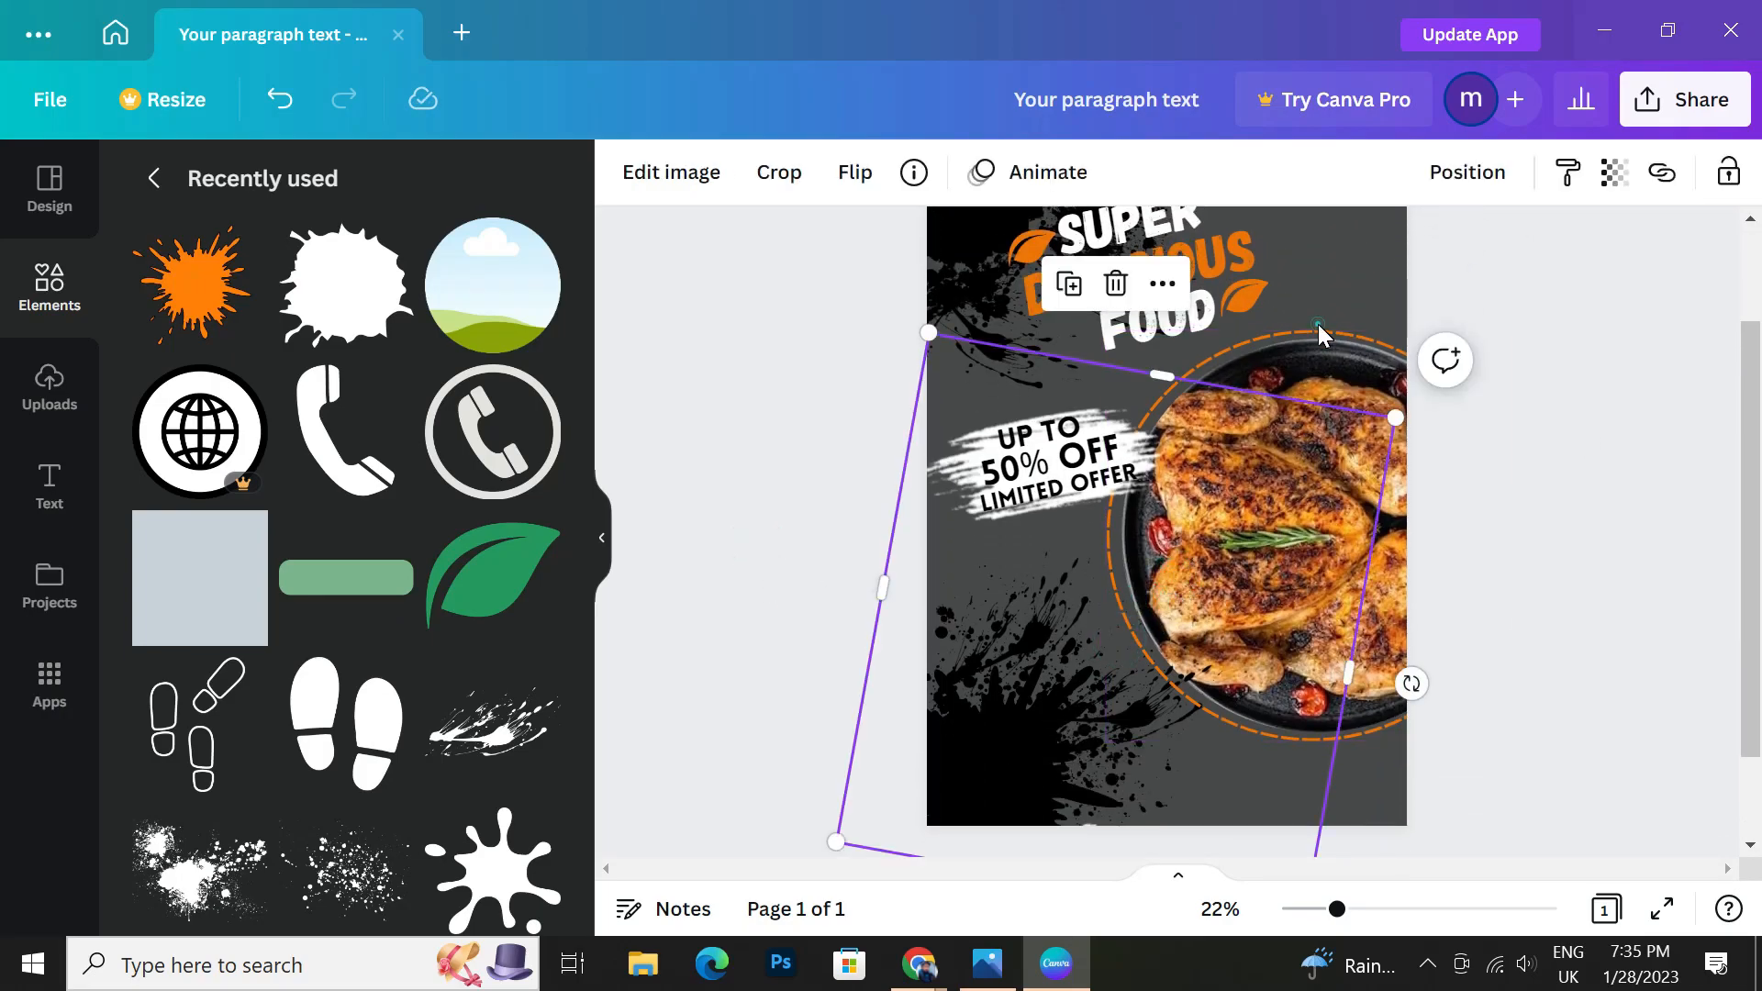
pyautogui.click(1318, 323)
pyautogui.click(1314, 348)
pyautogui.moveTo(1317, 350)
pyautogui.mouseDown()
pyautogui.moveTo(1294, 361)
pyautogui.moveTo(1318, 349)
pyautogui.mouseUp()
pyautogui.click(841, 571)
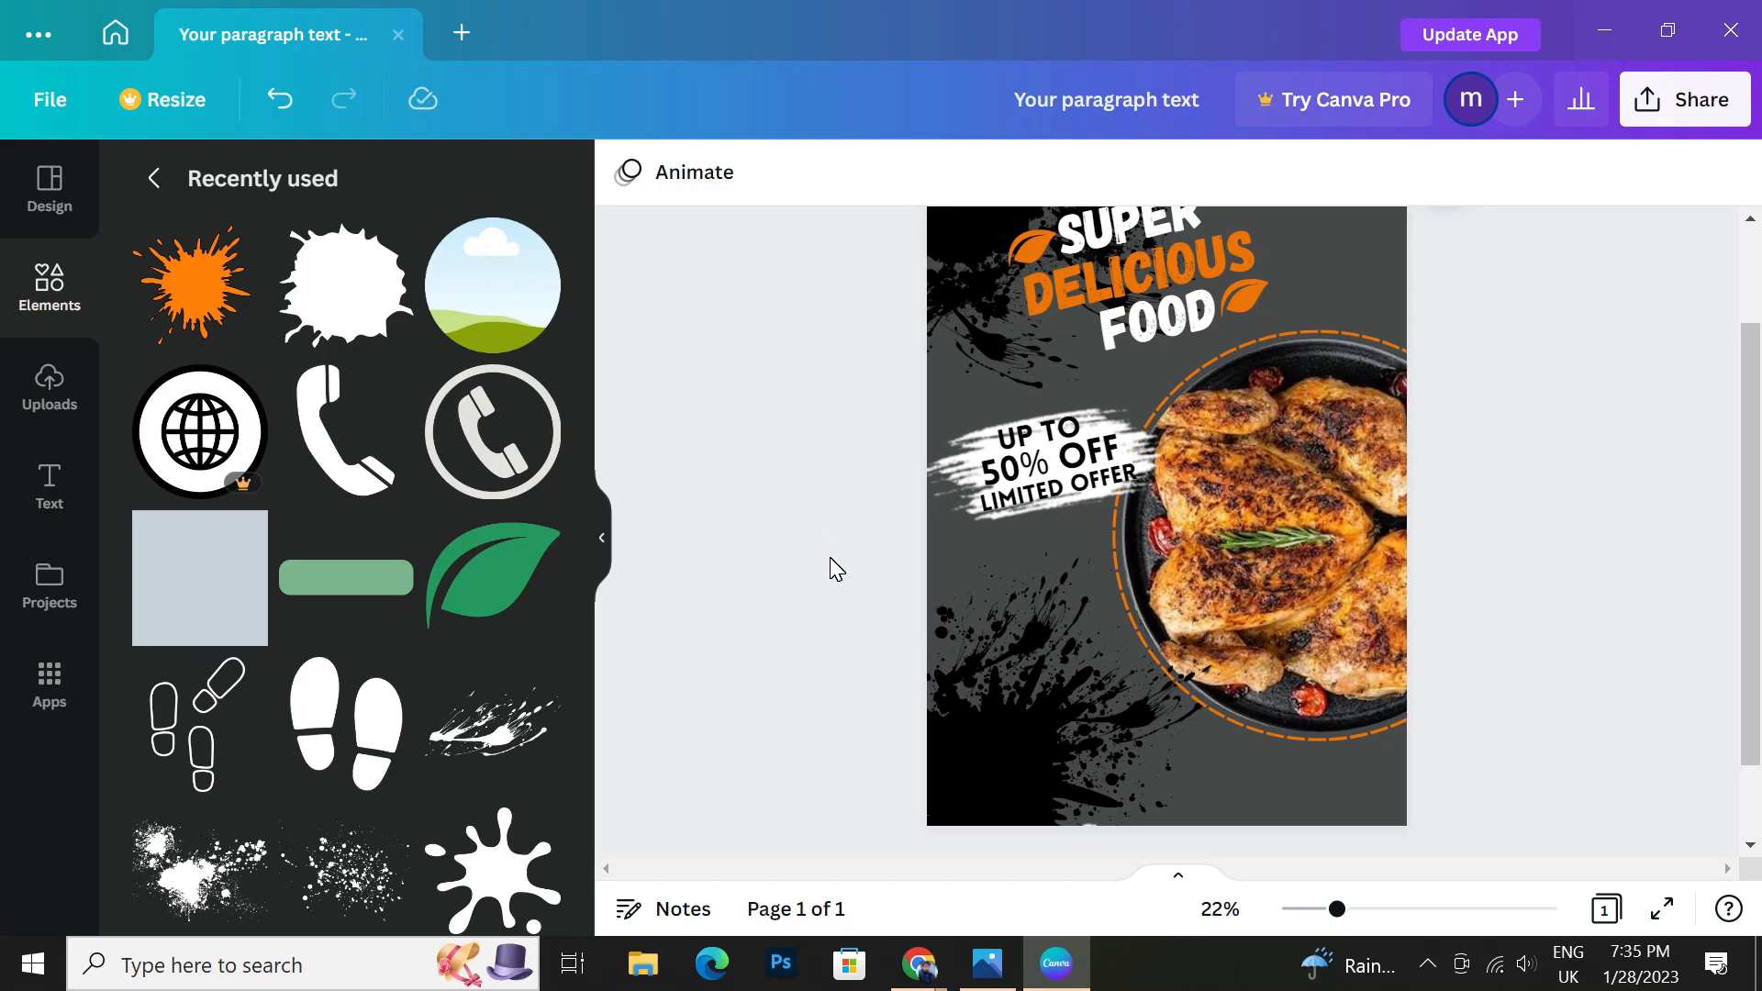
# Insert the green rounded bar from the recently used elements and recolor it with the document's orange.
pyautogui.scroll(1, 888, 620)
pyautogui.scroll(-3, 868, 604)
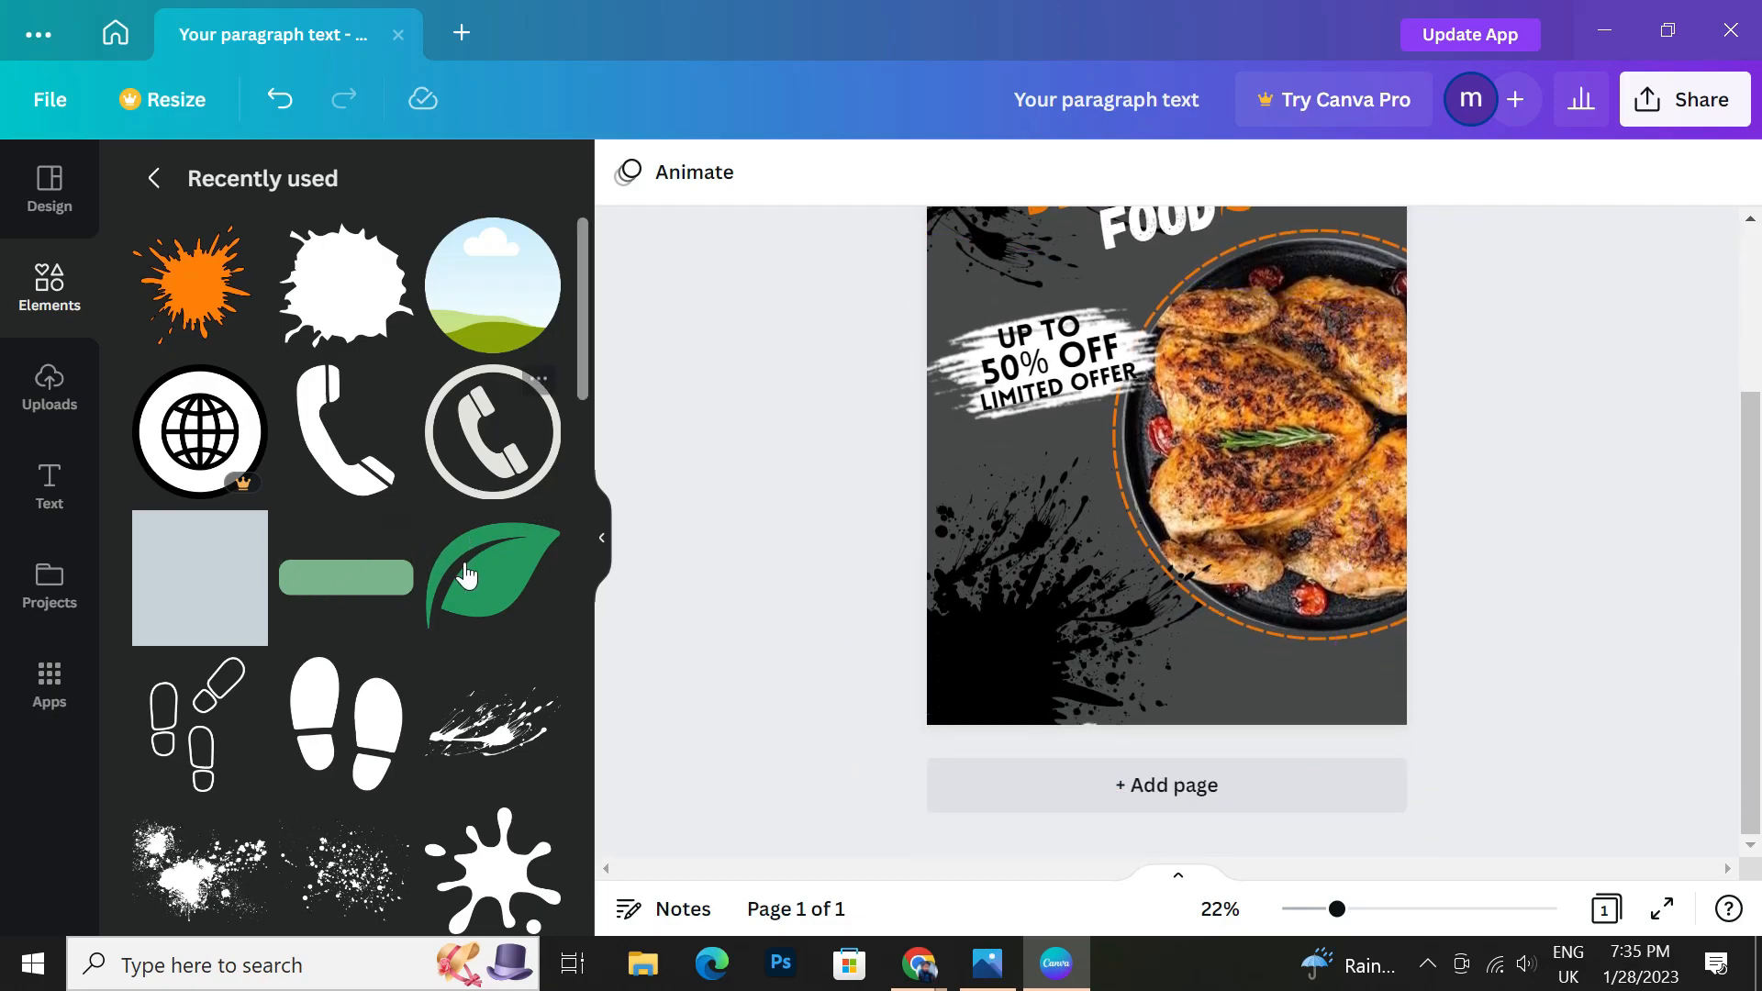
pyautogui.click(404, 568)
pyautogui.click(628, 171)
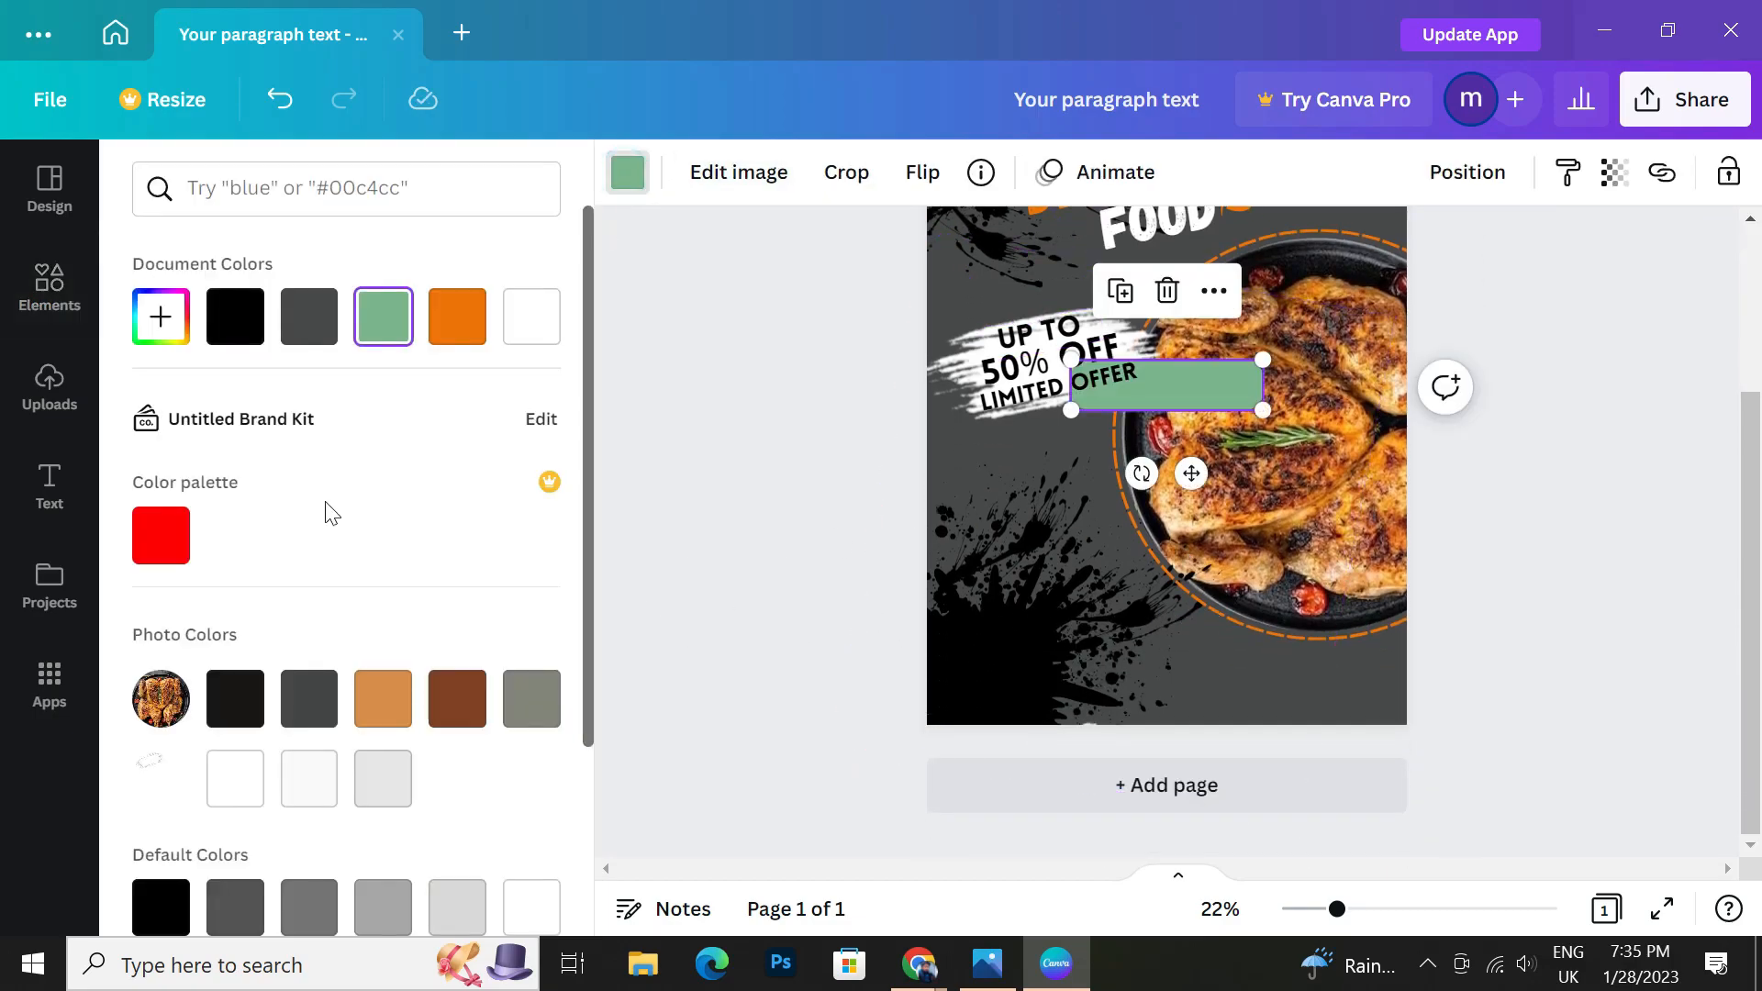
pyautogui.click(457, 317)
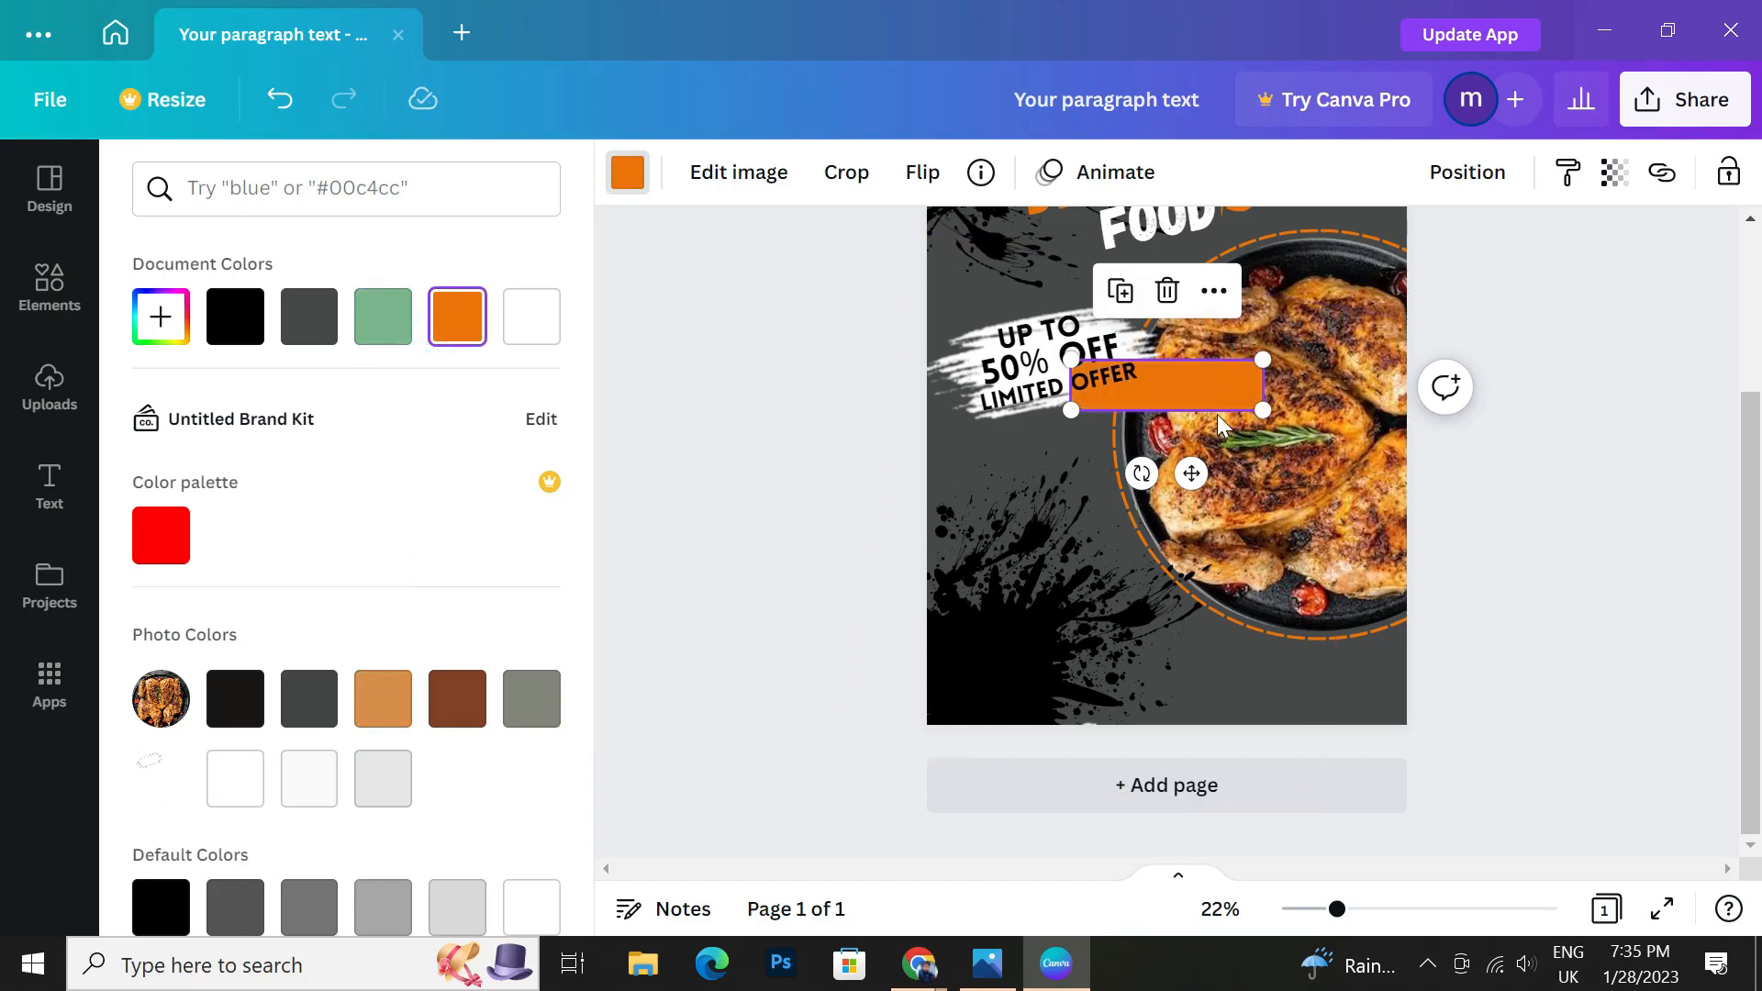
# Shrink the orange bar and place it beneath the offer label, over the upper part of the lower black splatter.
pyautogui.moveTo(1191, 483); pyautogui.dragTo(1081, 672)
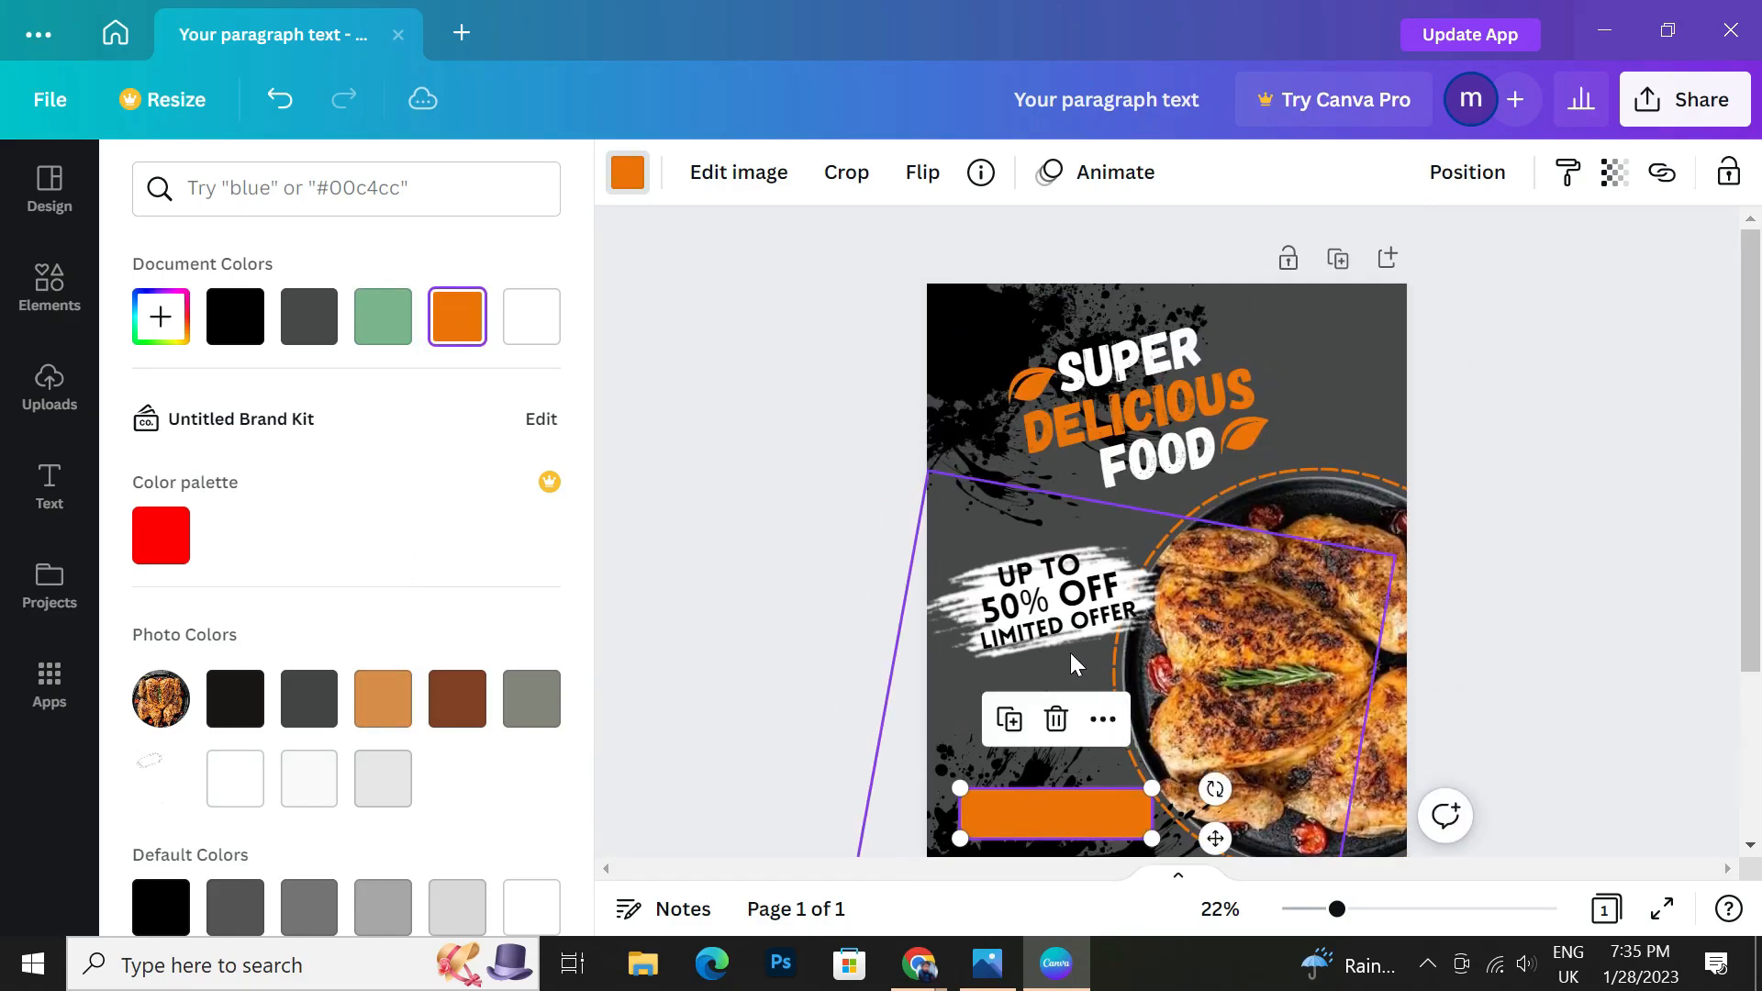
pyautogui.moveTo(978, 564); pyautogui.dragTo(1005, 565)
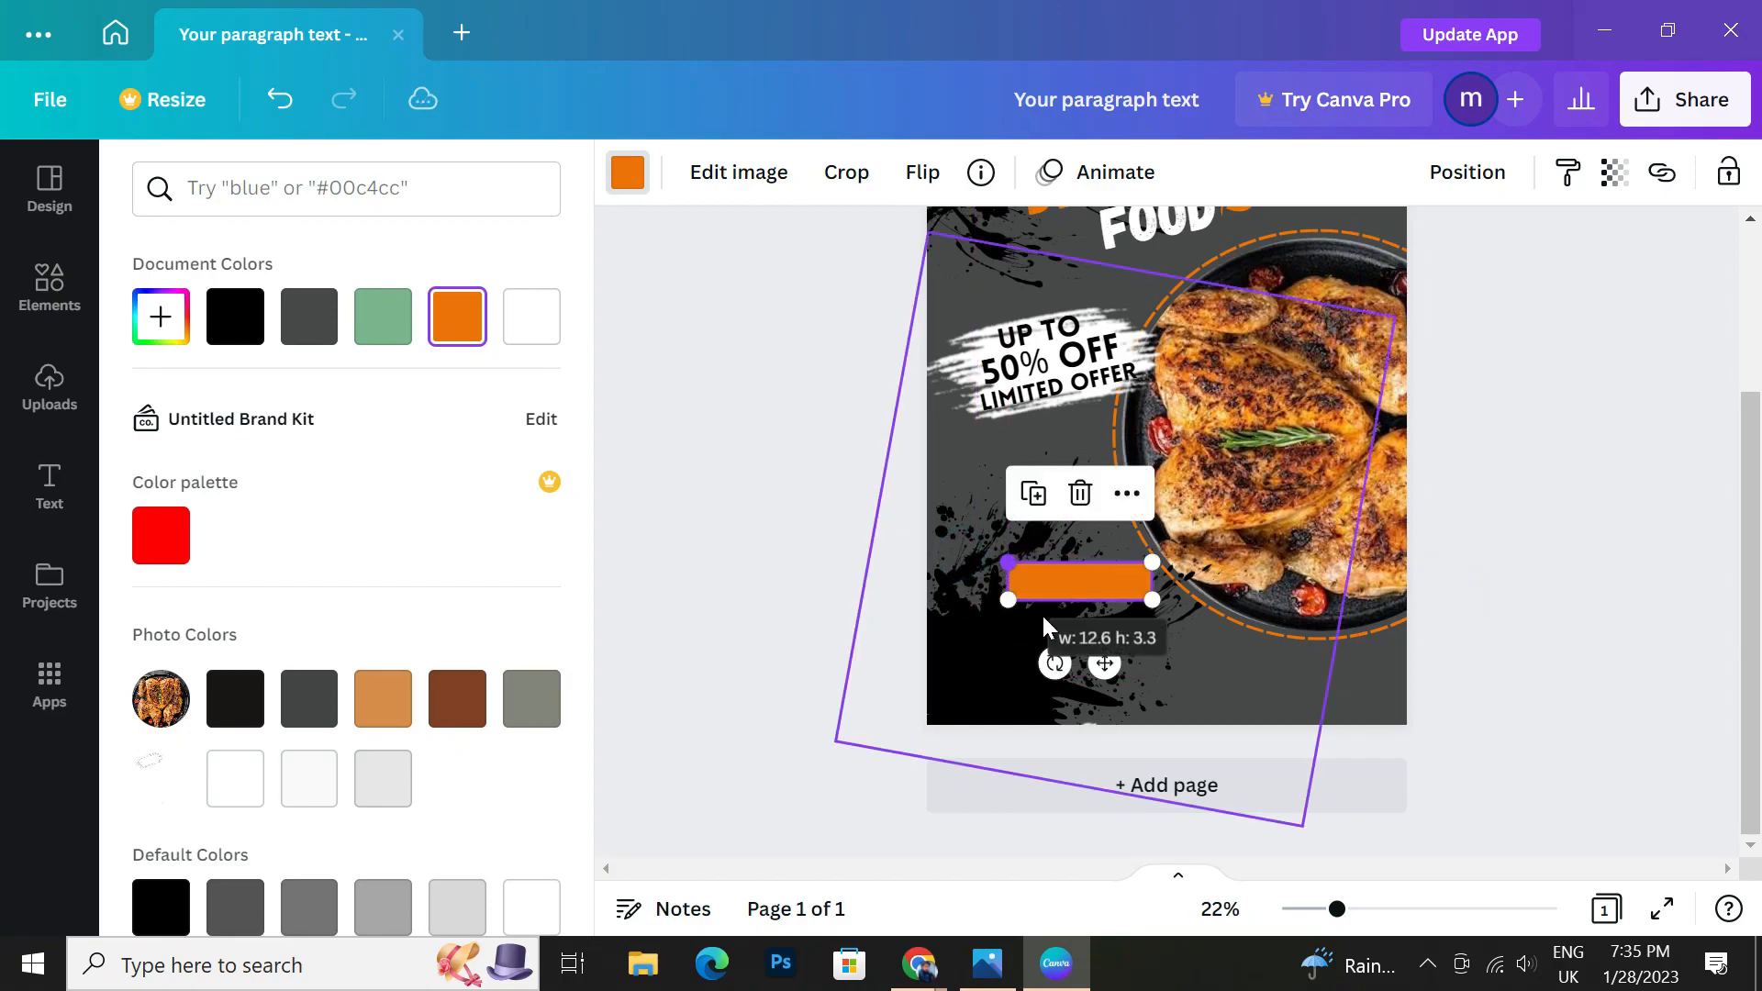
pyautogui.moveTo(1085, 665); pyautogui.dragTo(1028, 627)
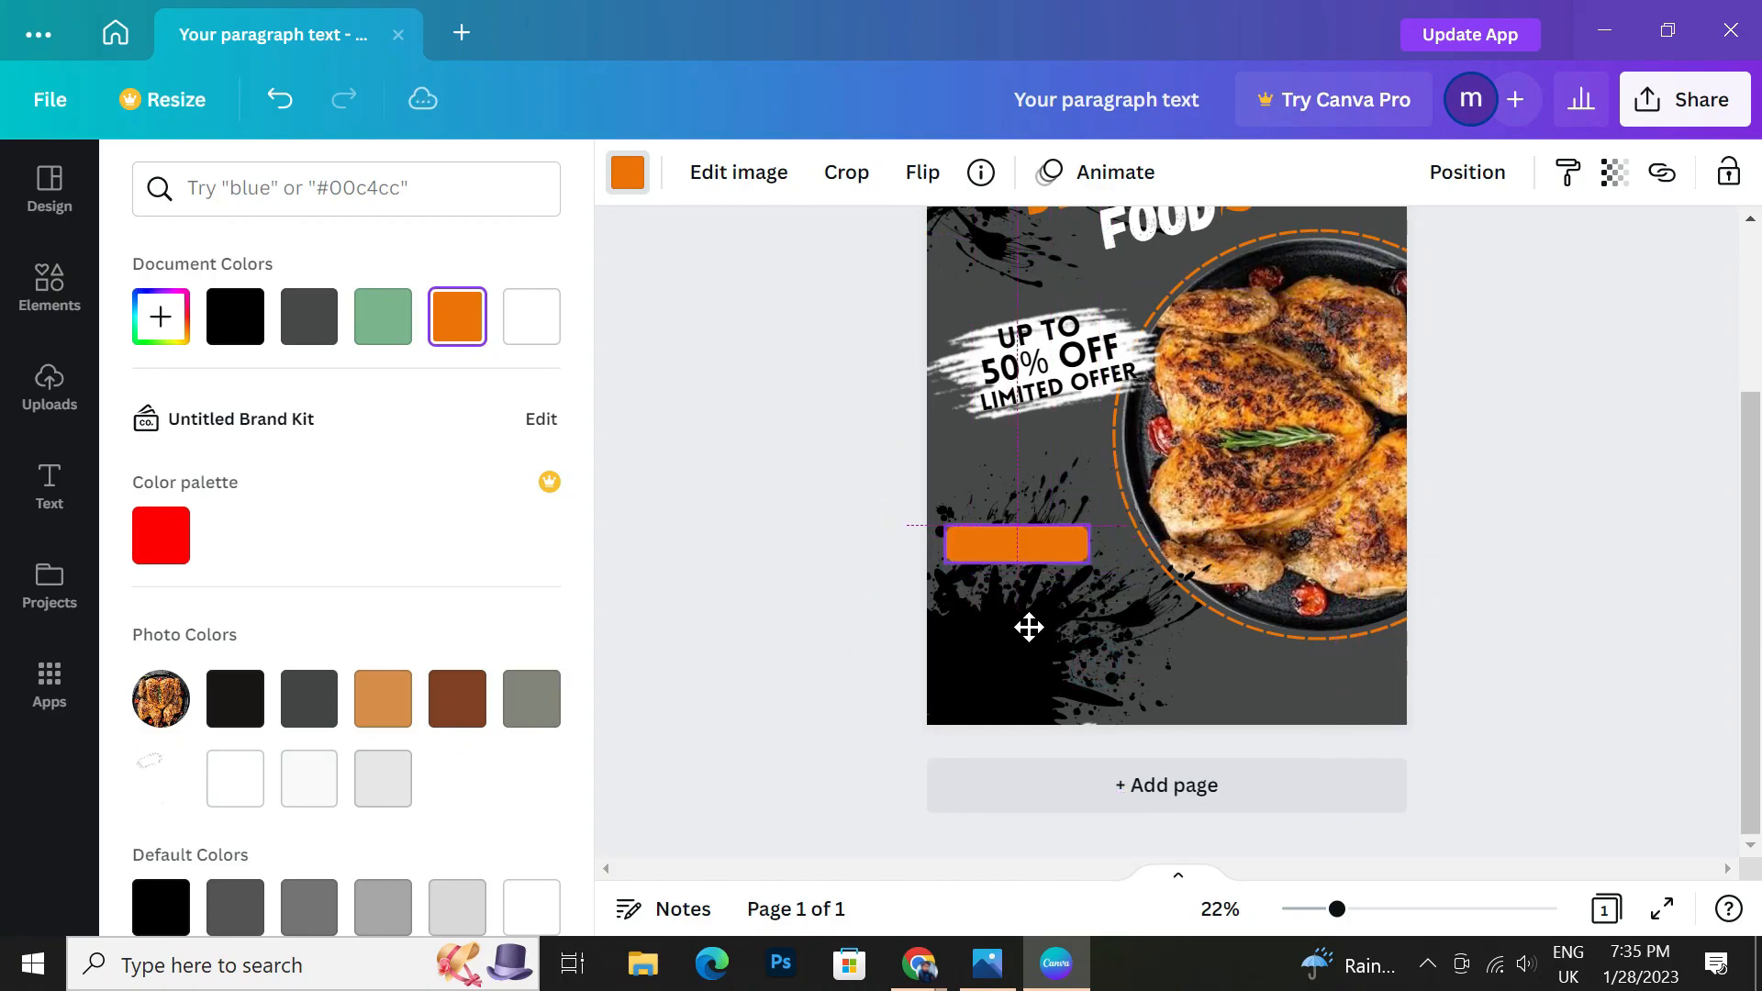
pyautogui.moveTo(944, 524); pyautogui.dragTo(960, 528)
pyautogui.moveTo(1048, 626); pyautogui.dragTo(1048, 611)
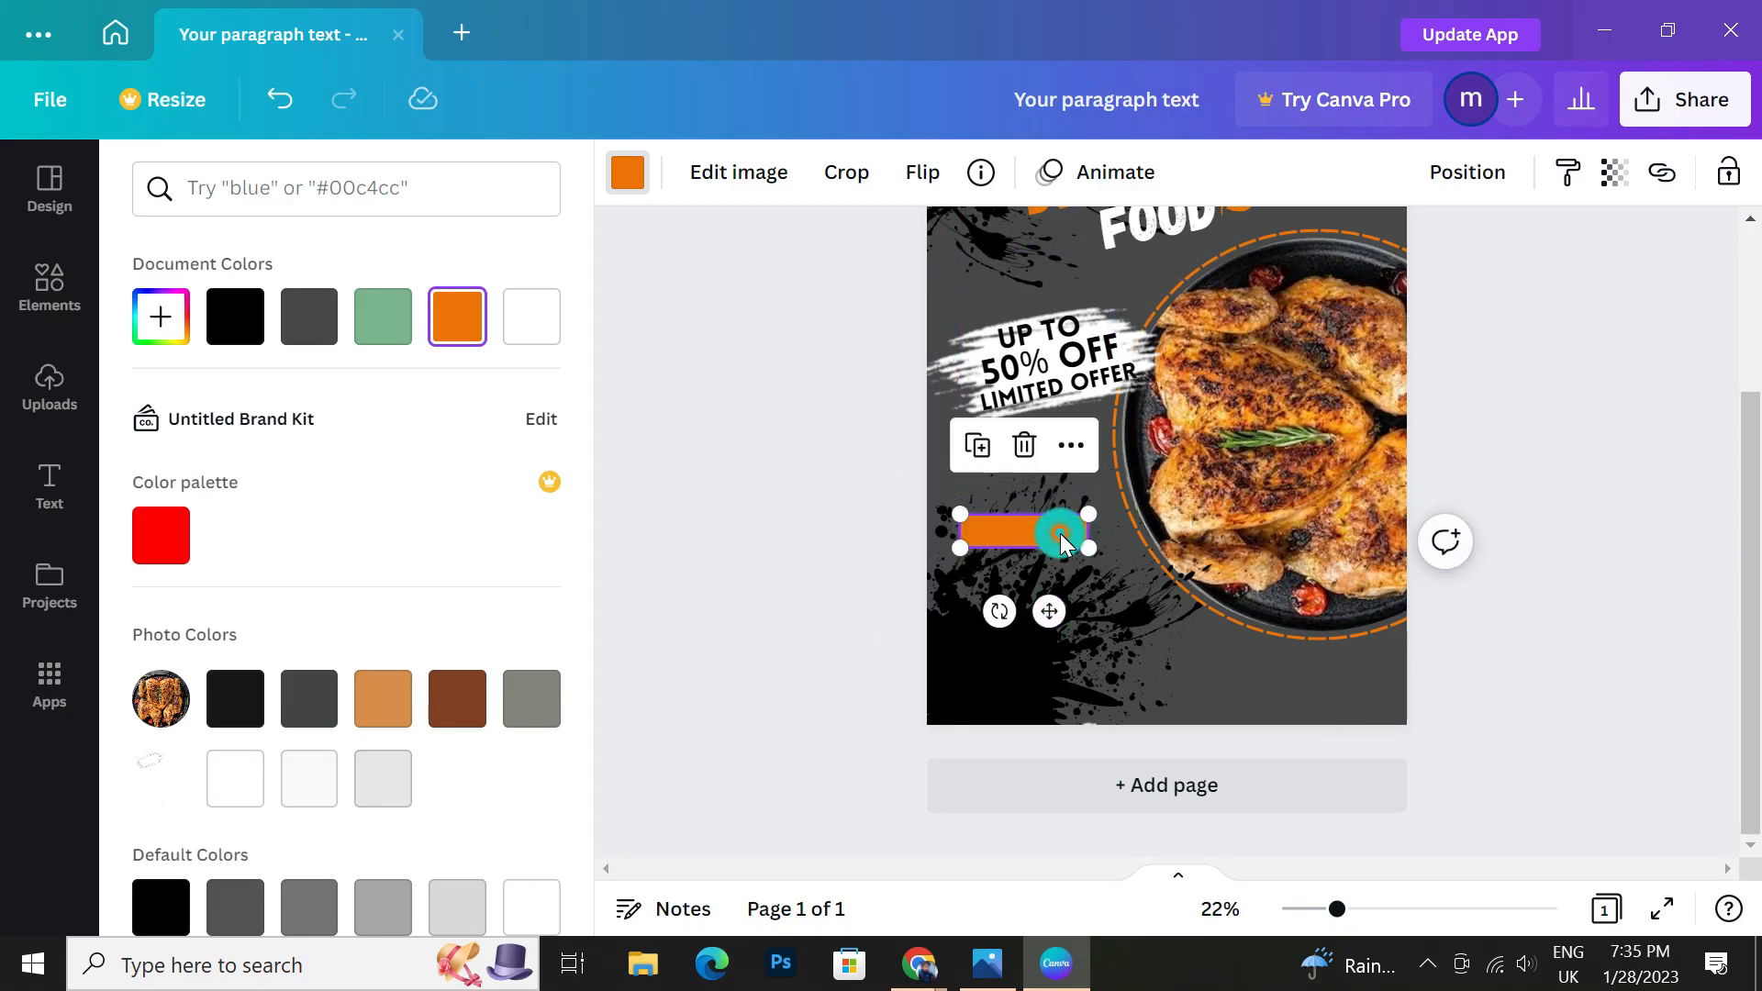
# Add a heading text box to the poster reading "ORDER NOW".
pyautogui.click(86, 525)
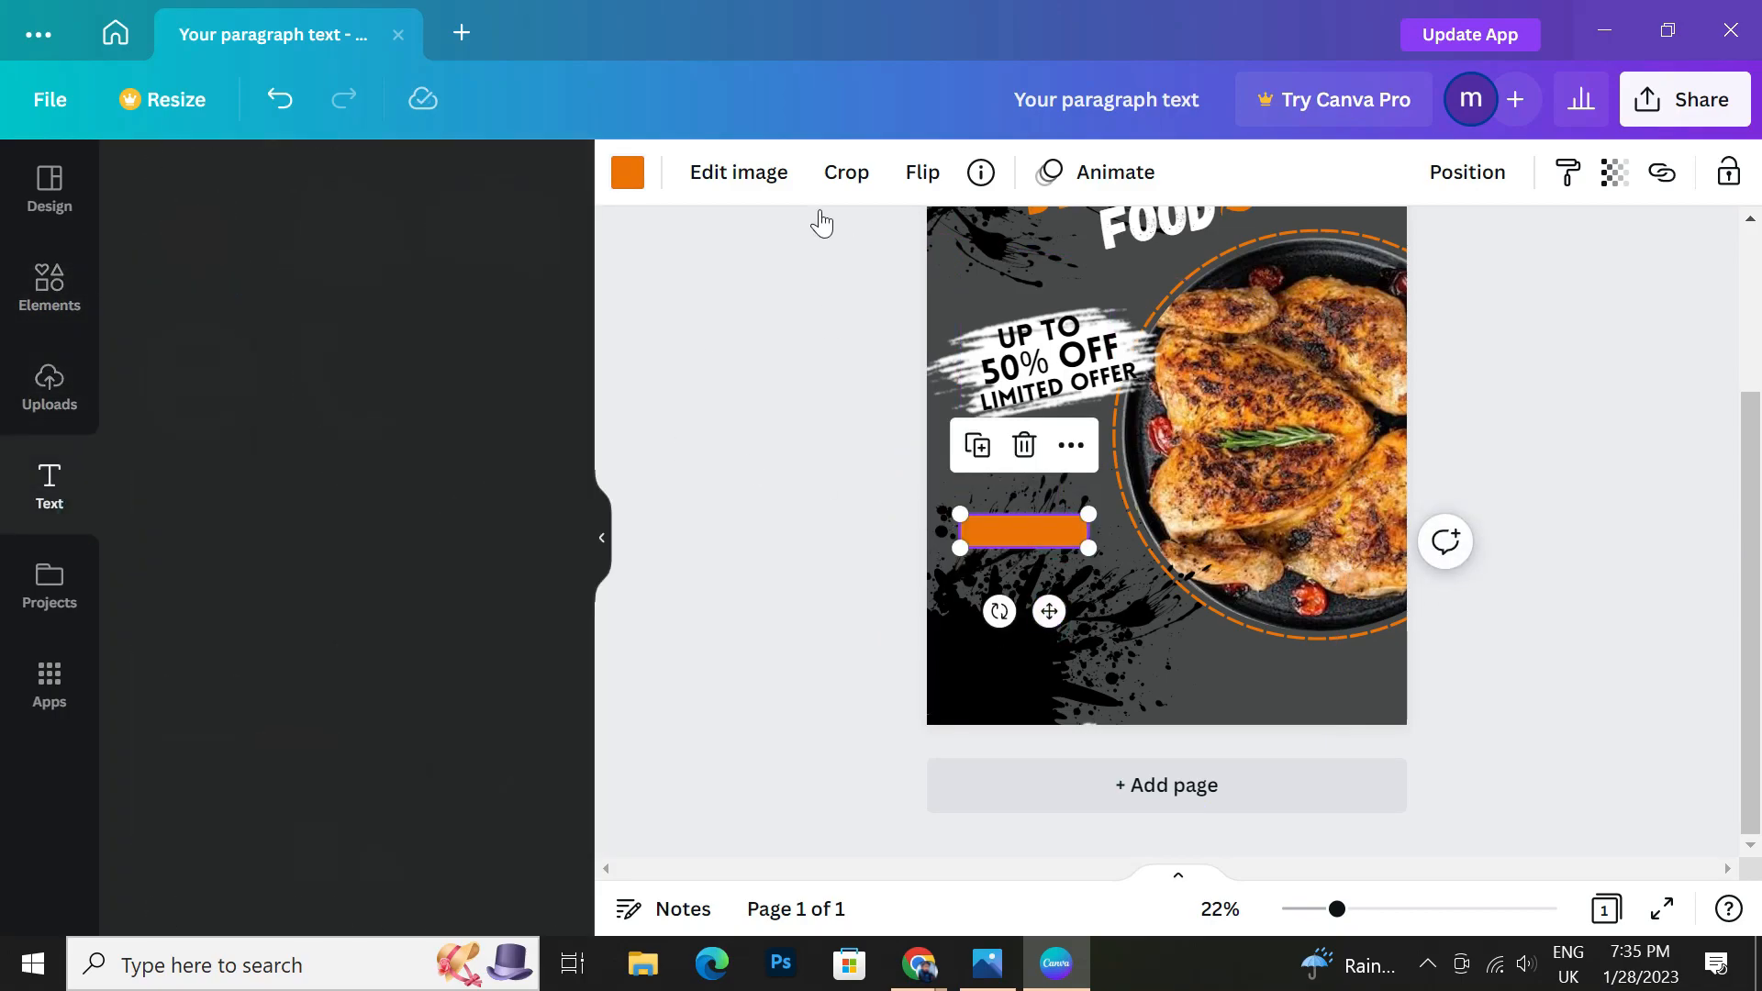
pyautogui.click(360, 407)
pyautogui.press('BackSpace')
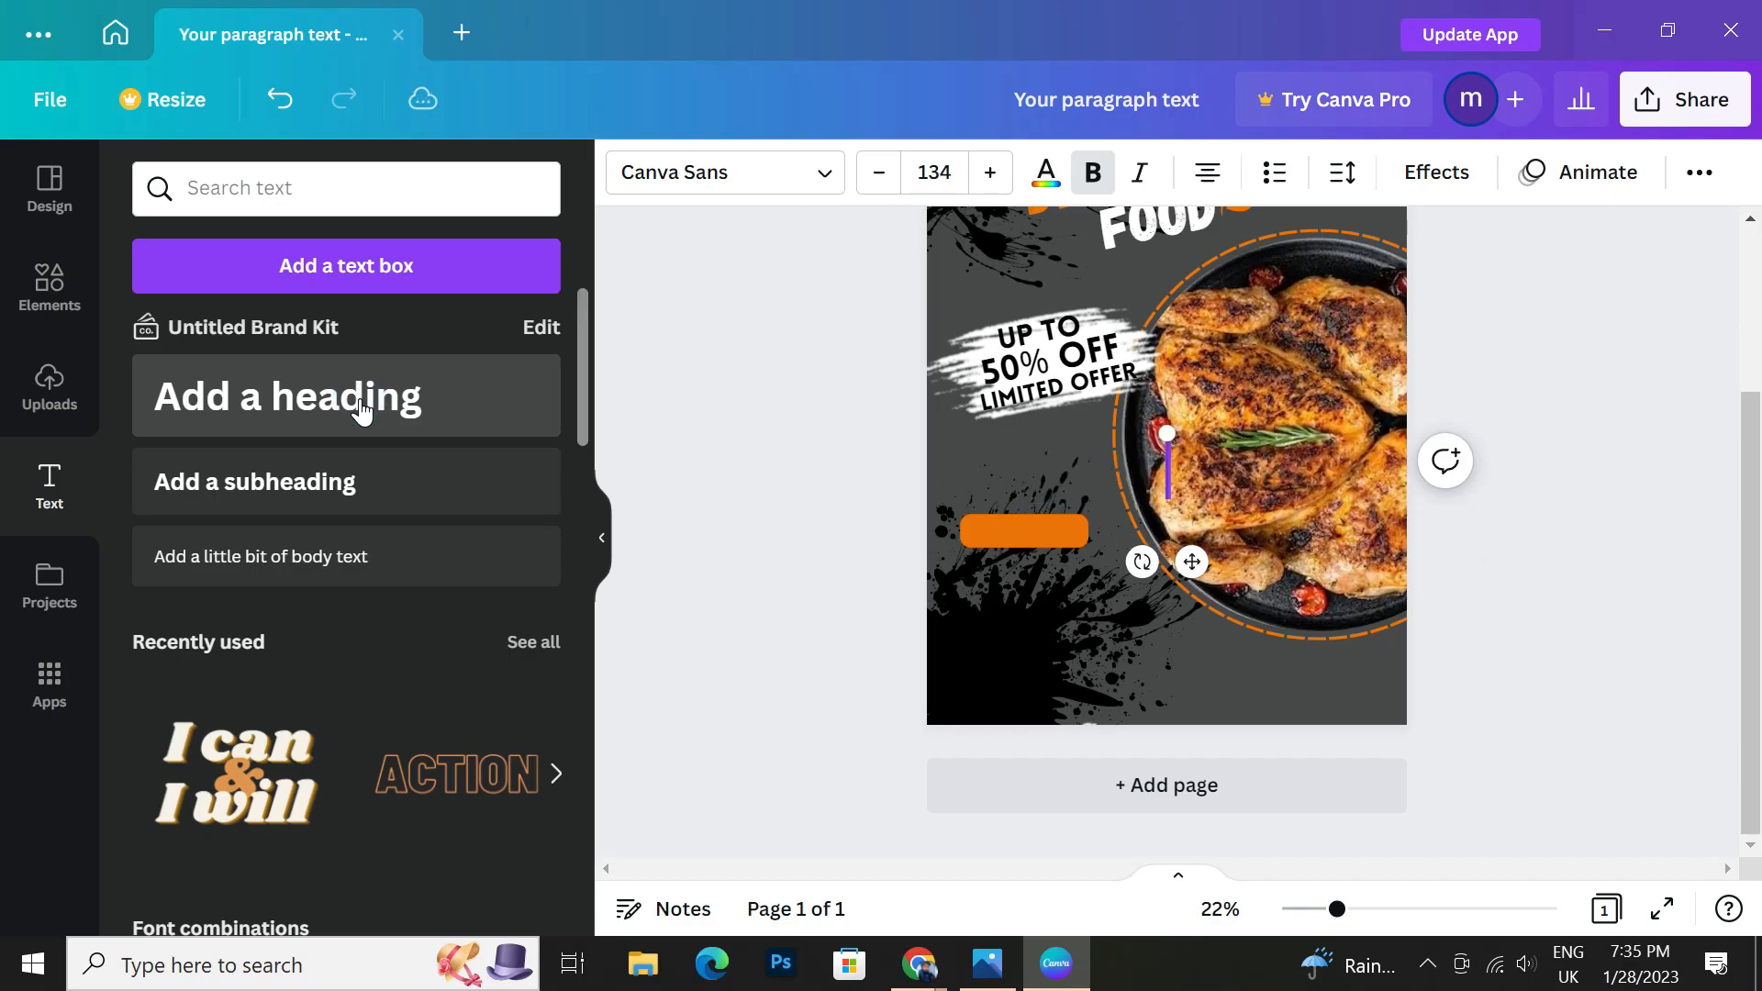
pyautogui.write('ORD')
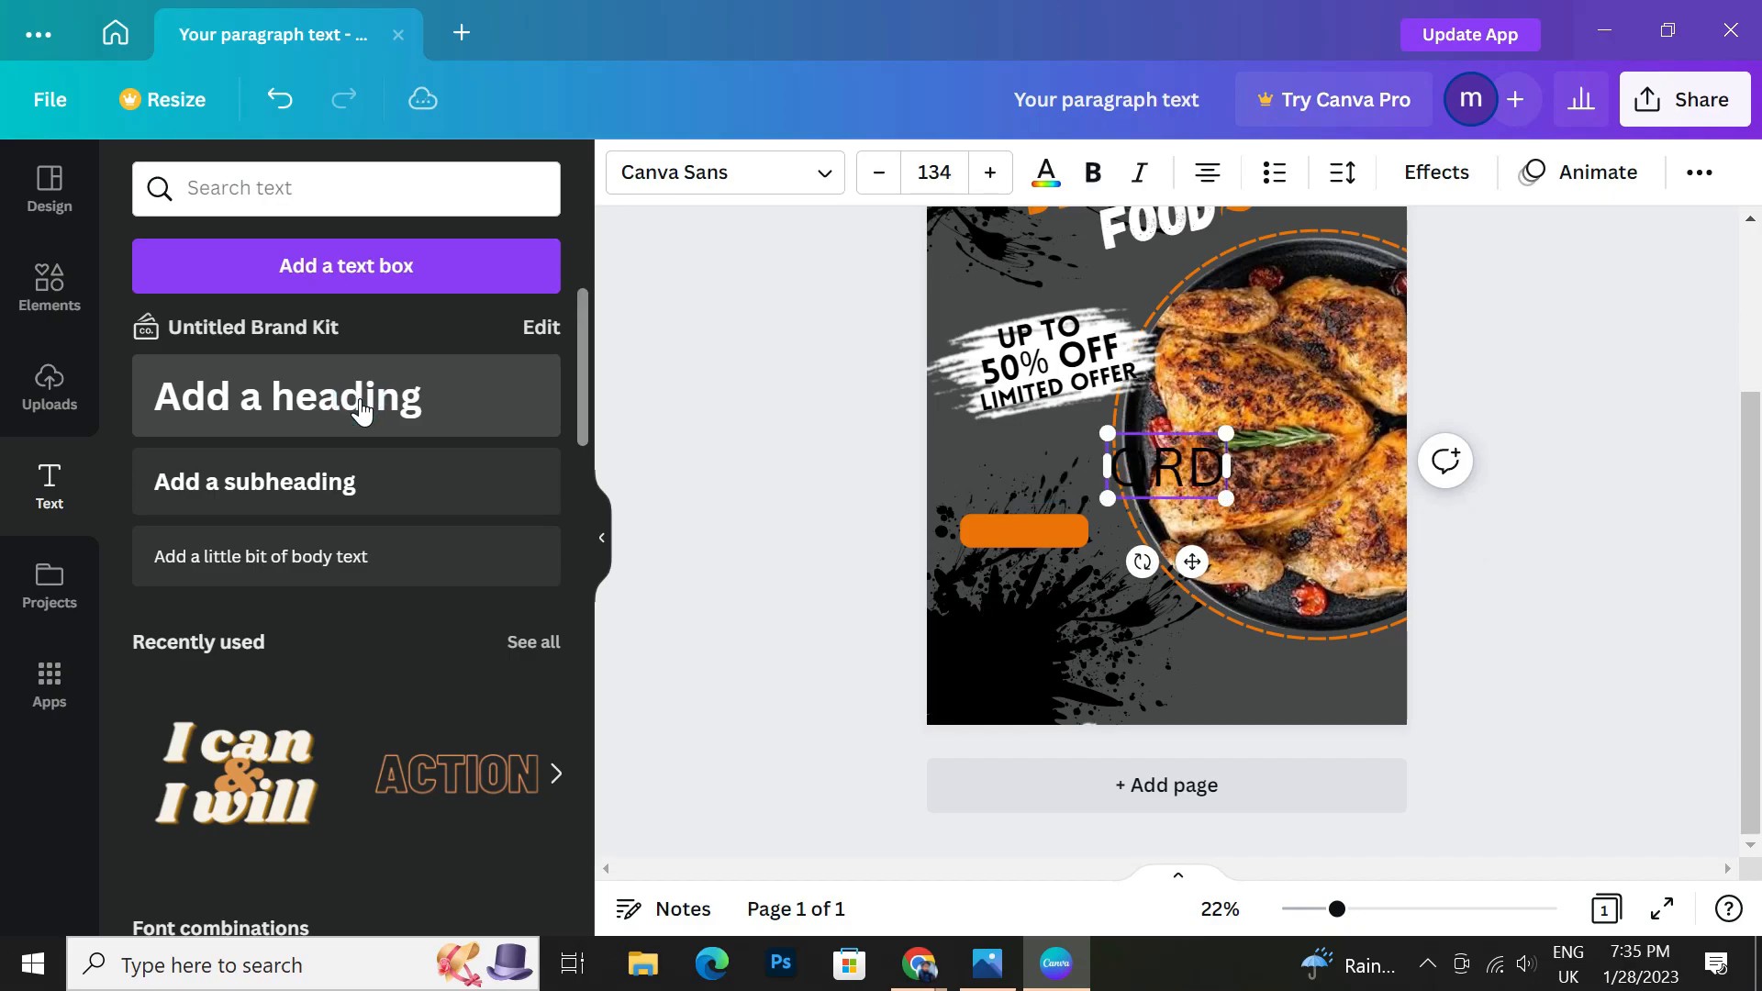
pyautogui.write('ER NOW')
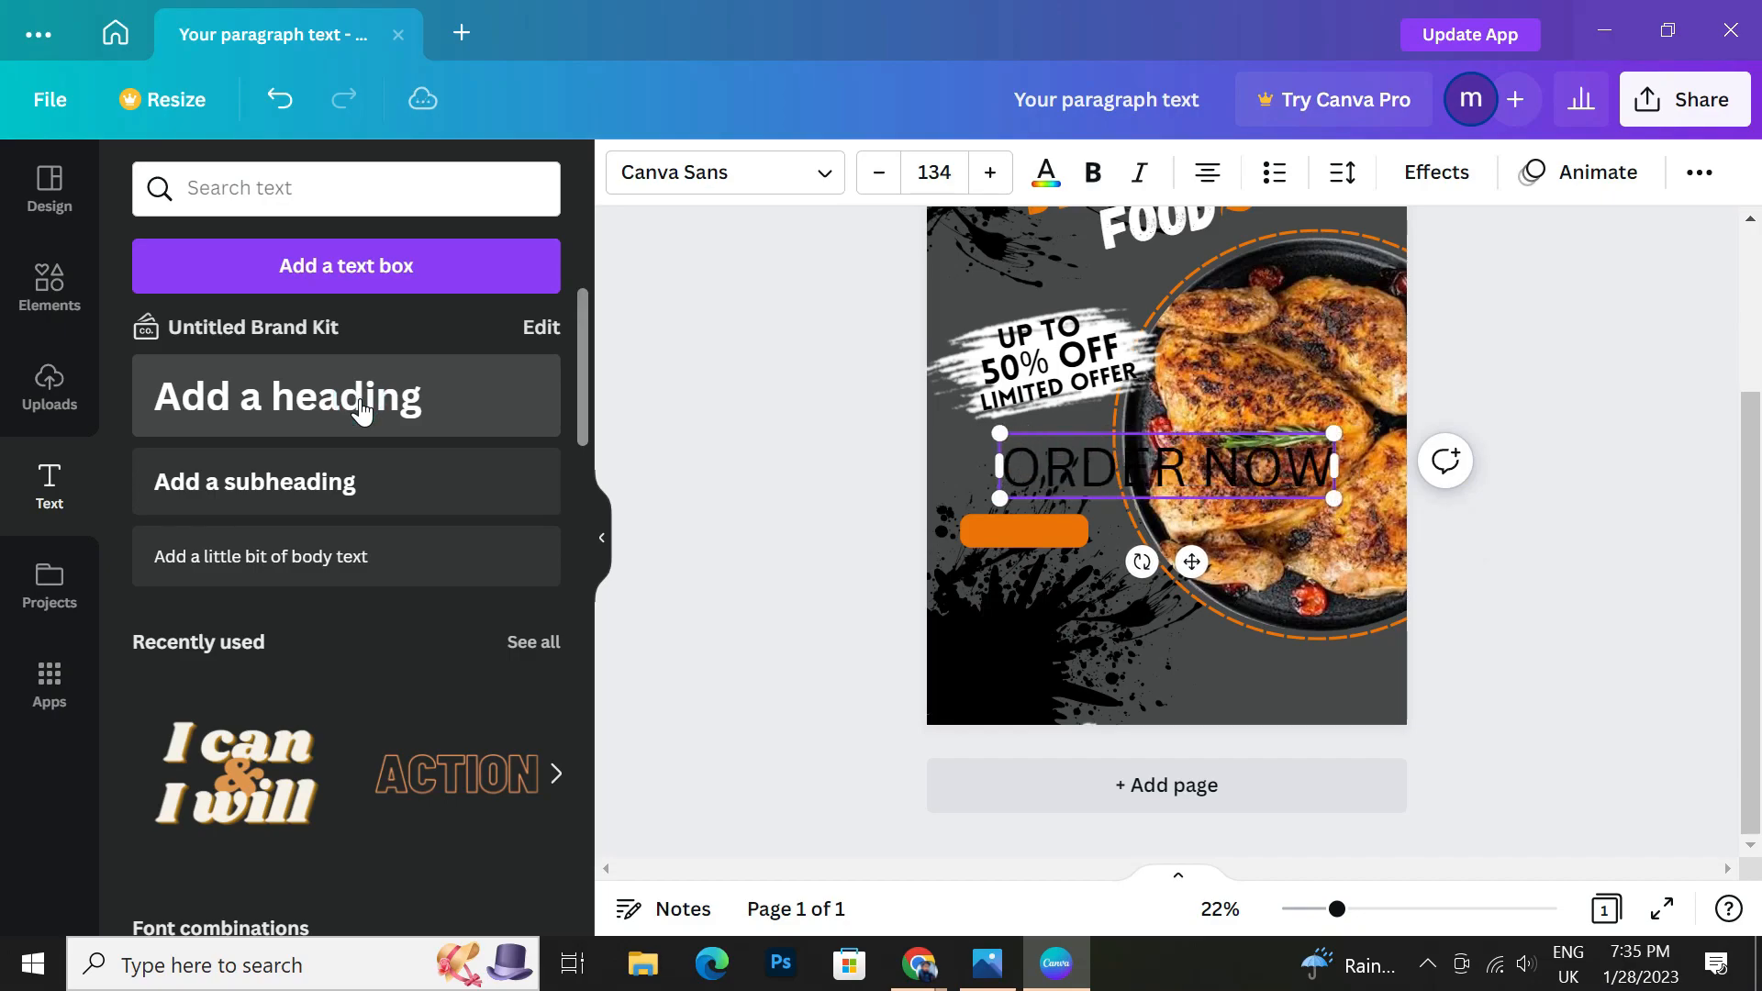
# Shrink the "ORDER NOW" text to about size 82.1 and make it bold.
pyautogui.click(1046, 174)
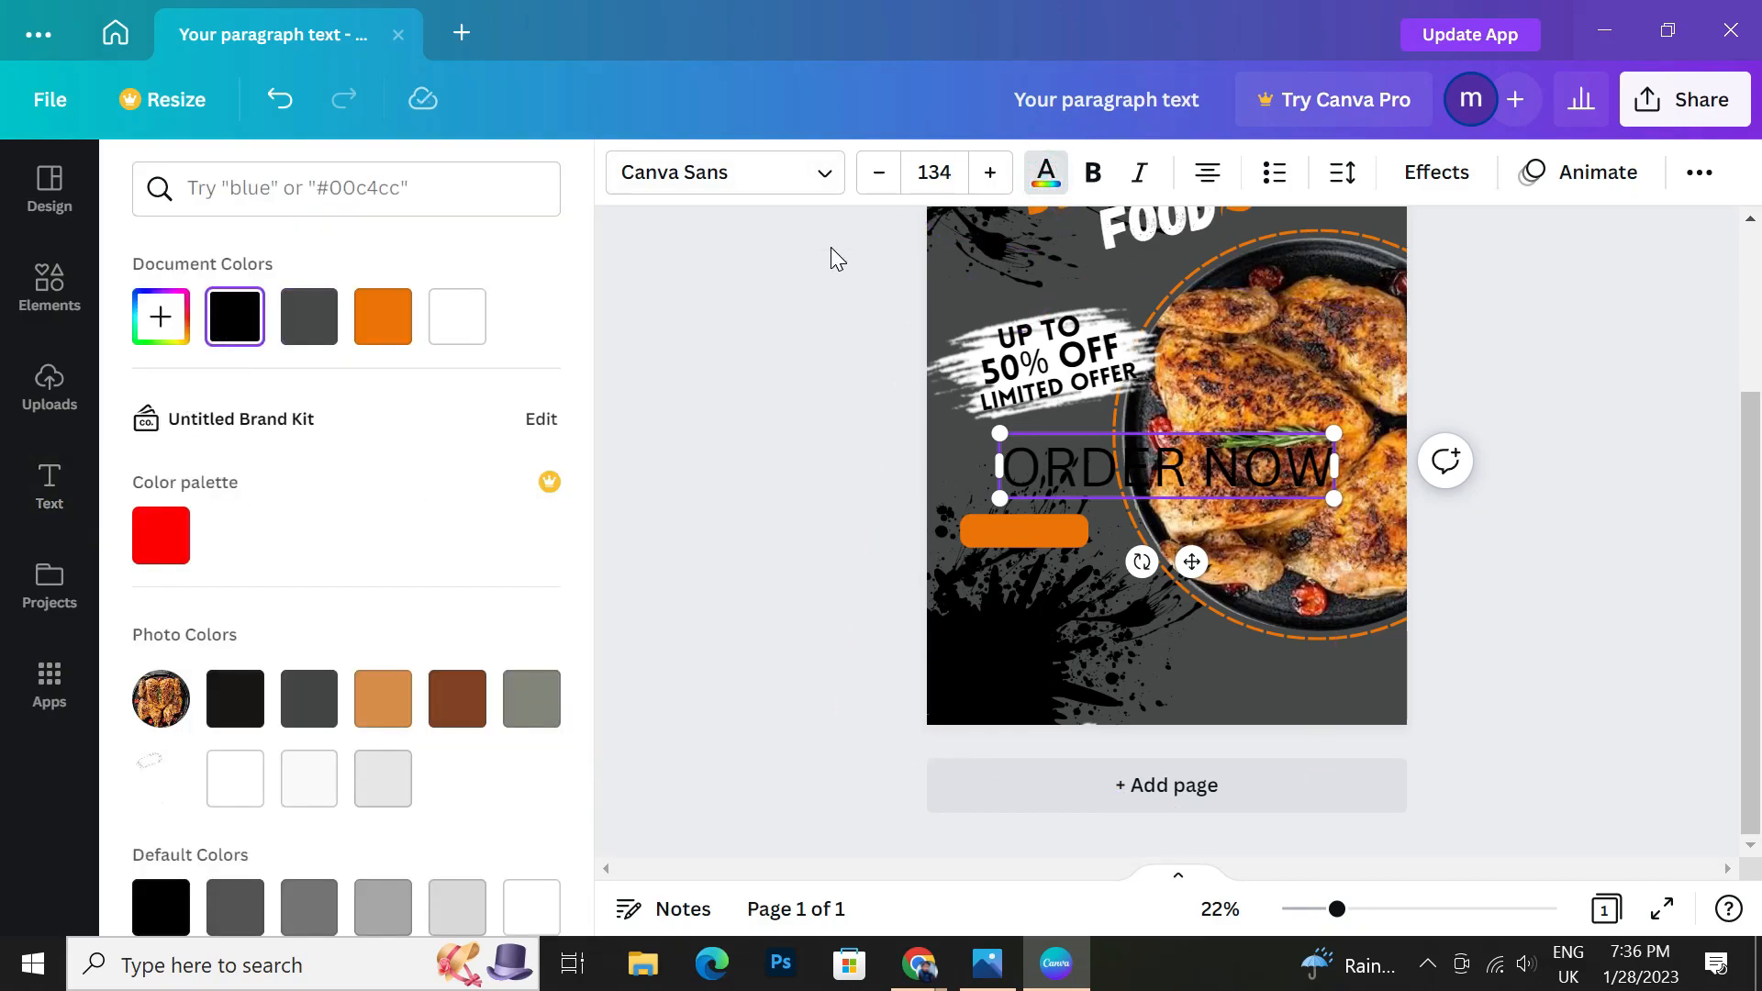
pyautogui.moveTo(1000, 432); pyautogui.dragTo(1114, 478)
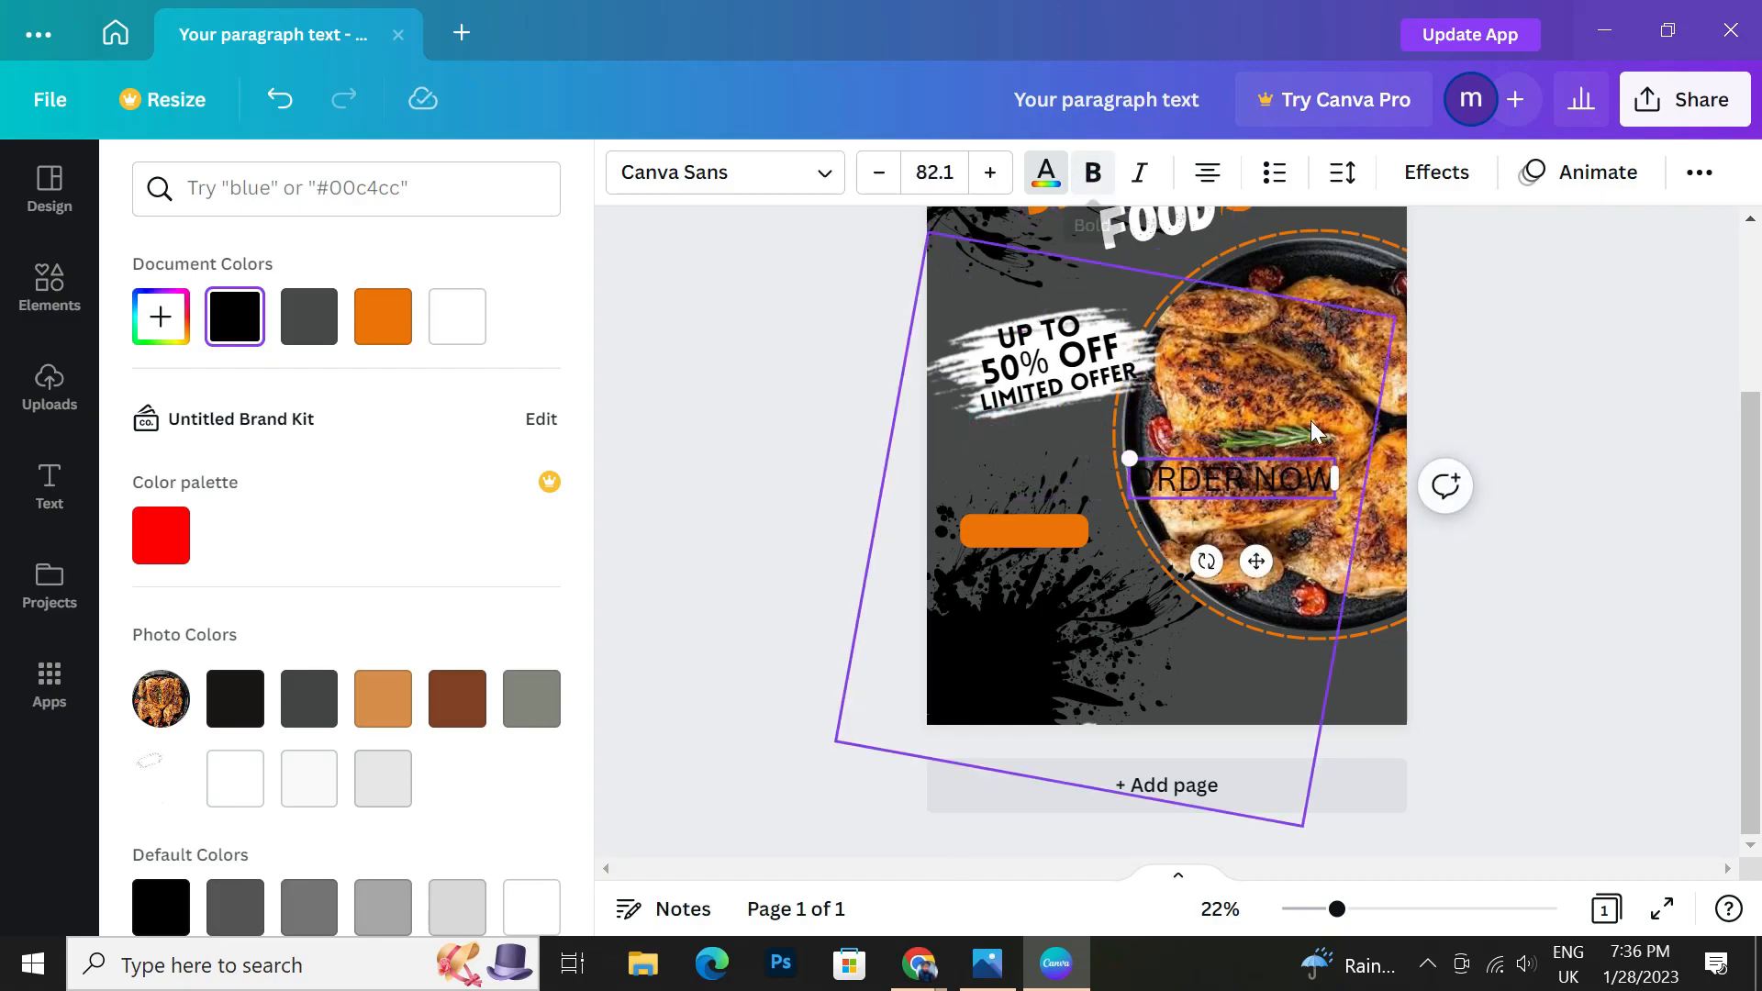
pyautogui.moveTo(1334, 481); pyautogui.dragTo(1121, 478)
pyautogui.click(1091, 188)
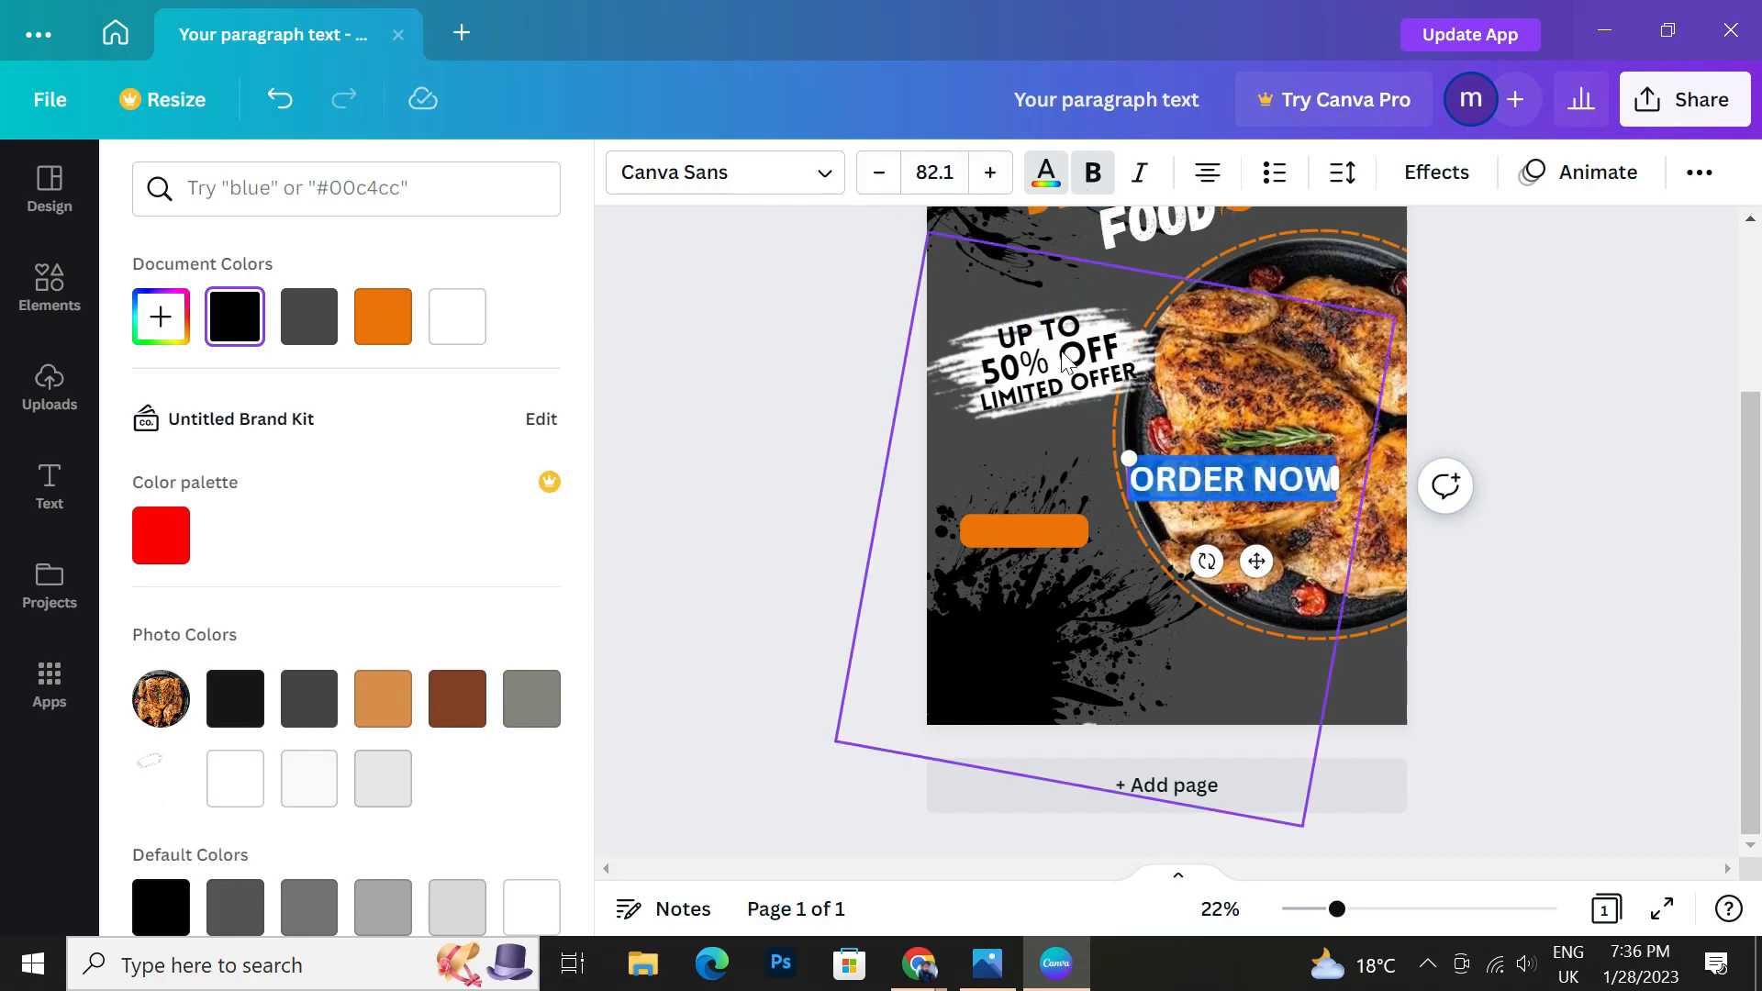
# Move the "ORDER NOW" text onto the orange bar and shrink it to about size 59.9.
pyautogui.moveTo(1256, 560); pyautogui.dragTo(1056, 607)
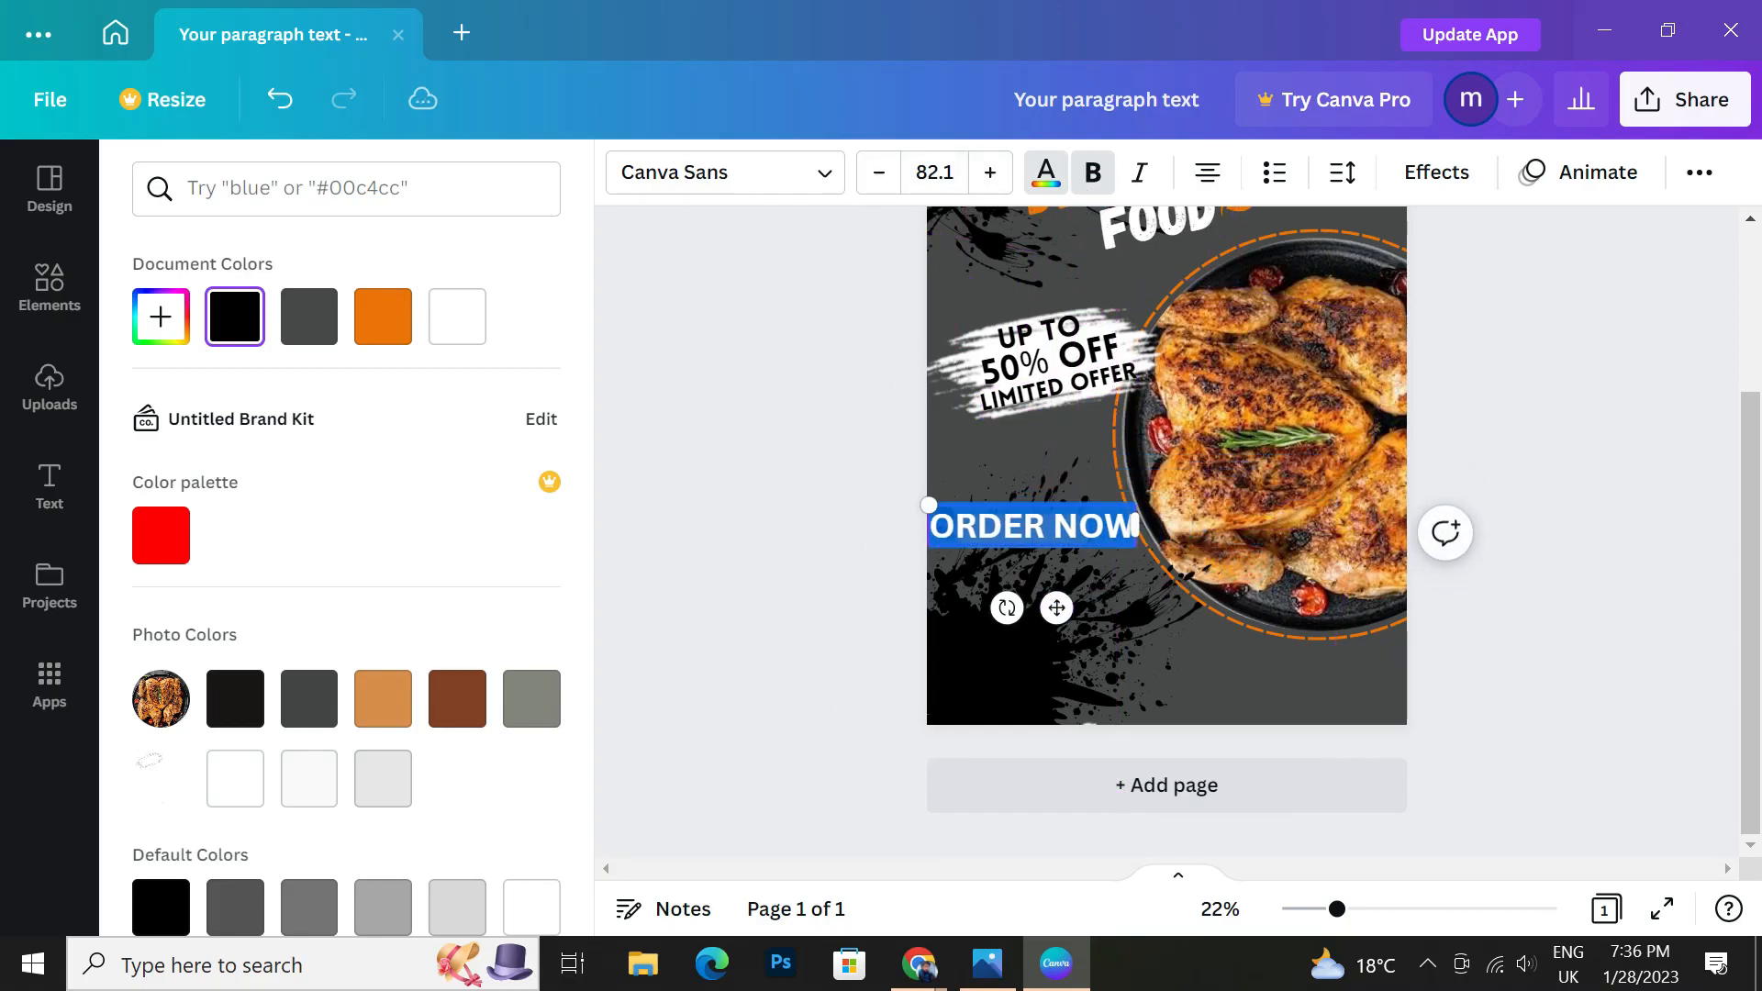
pyautogui.moveTo(934, 507); pyautogui.dragTo(971, 515)
pyautogui.click(853, 504)
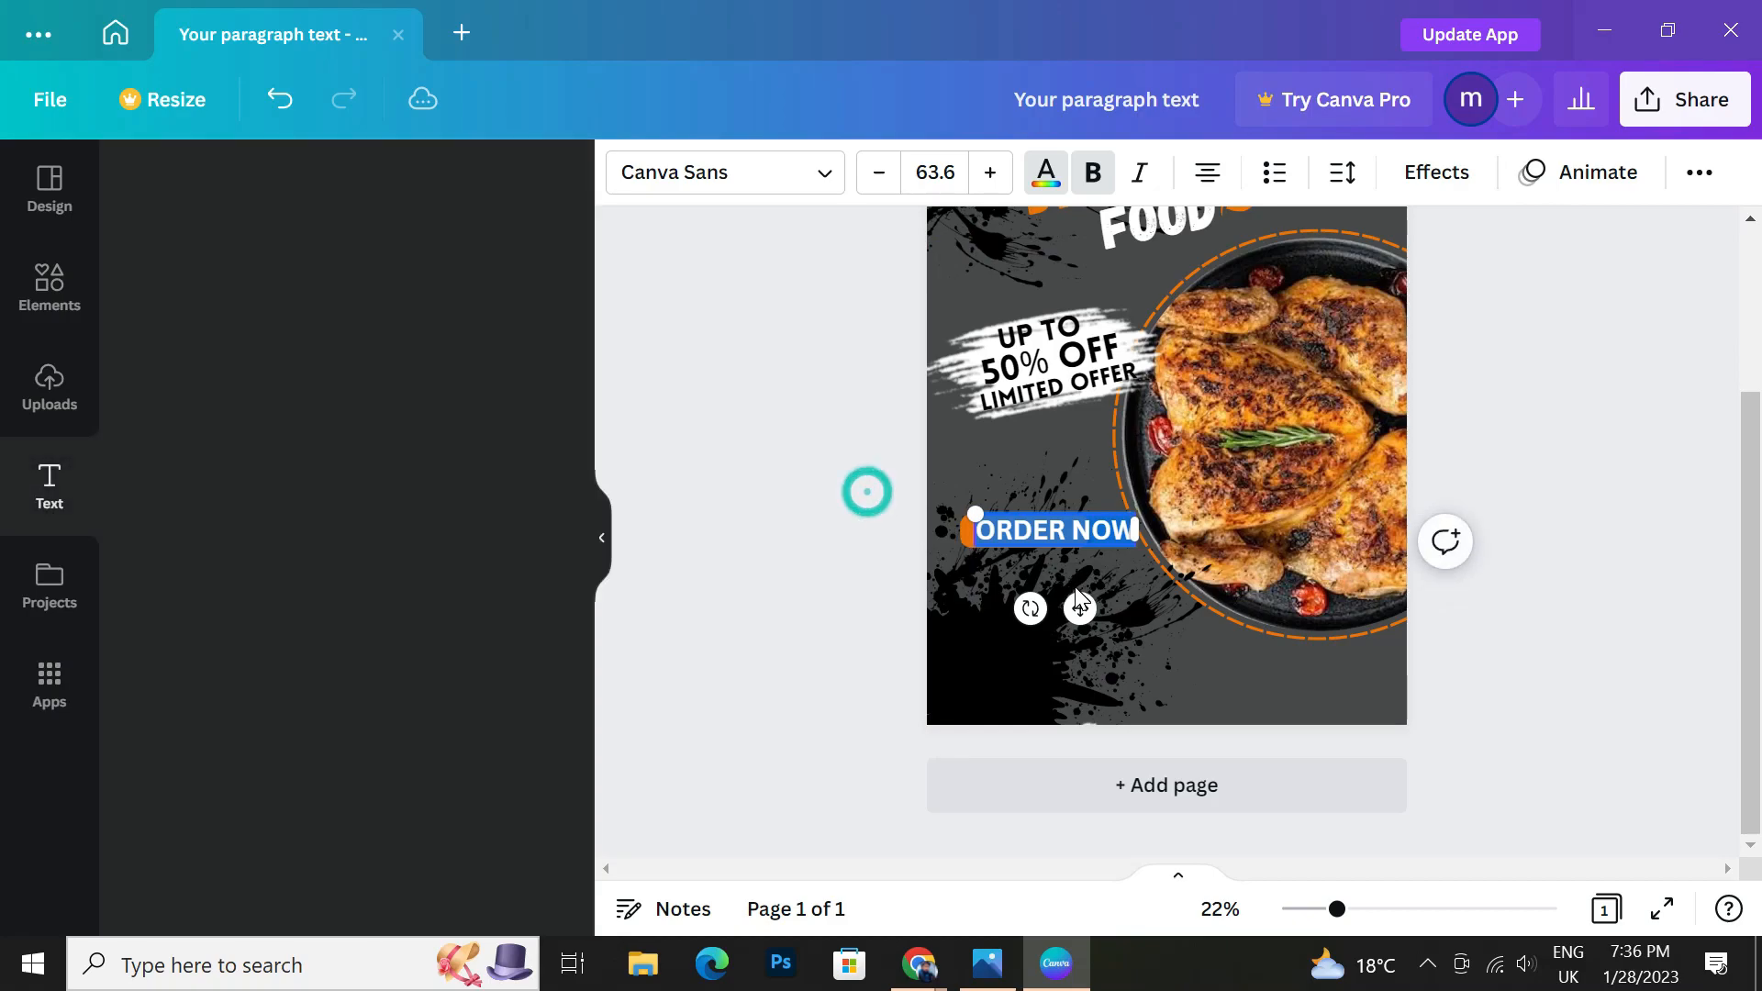
pyautogui.click(1063, 541)
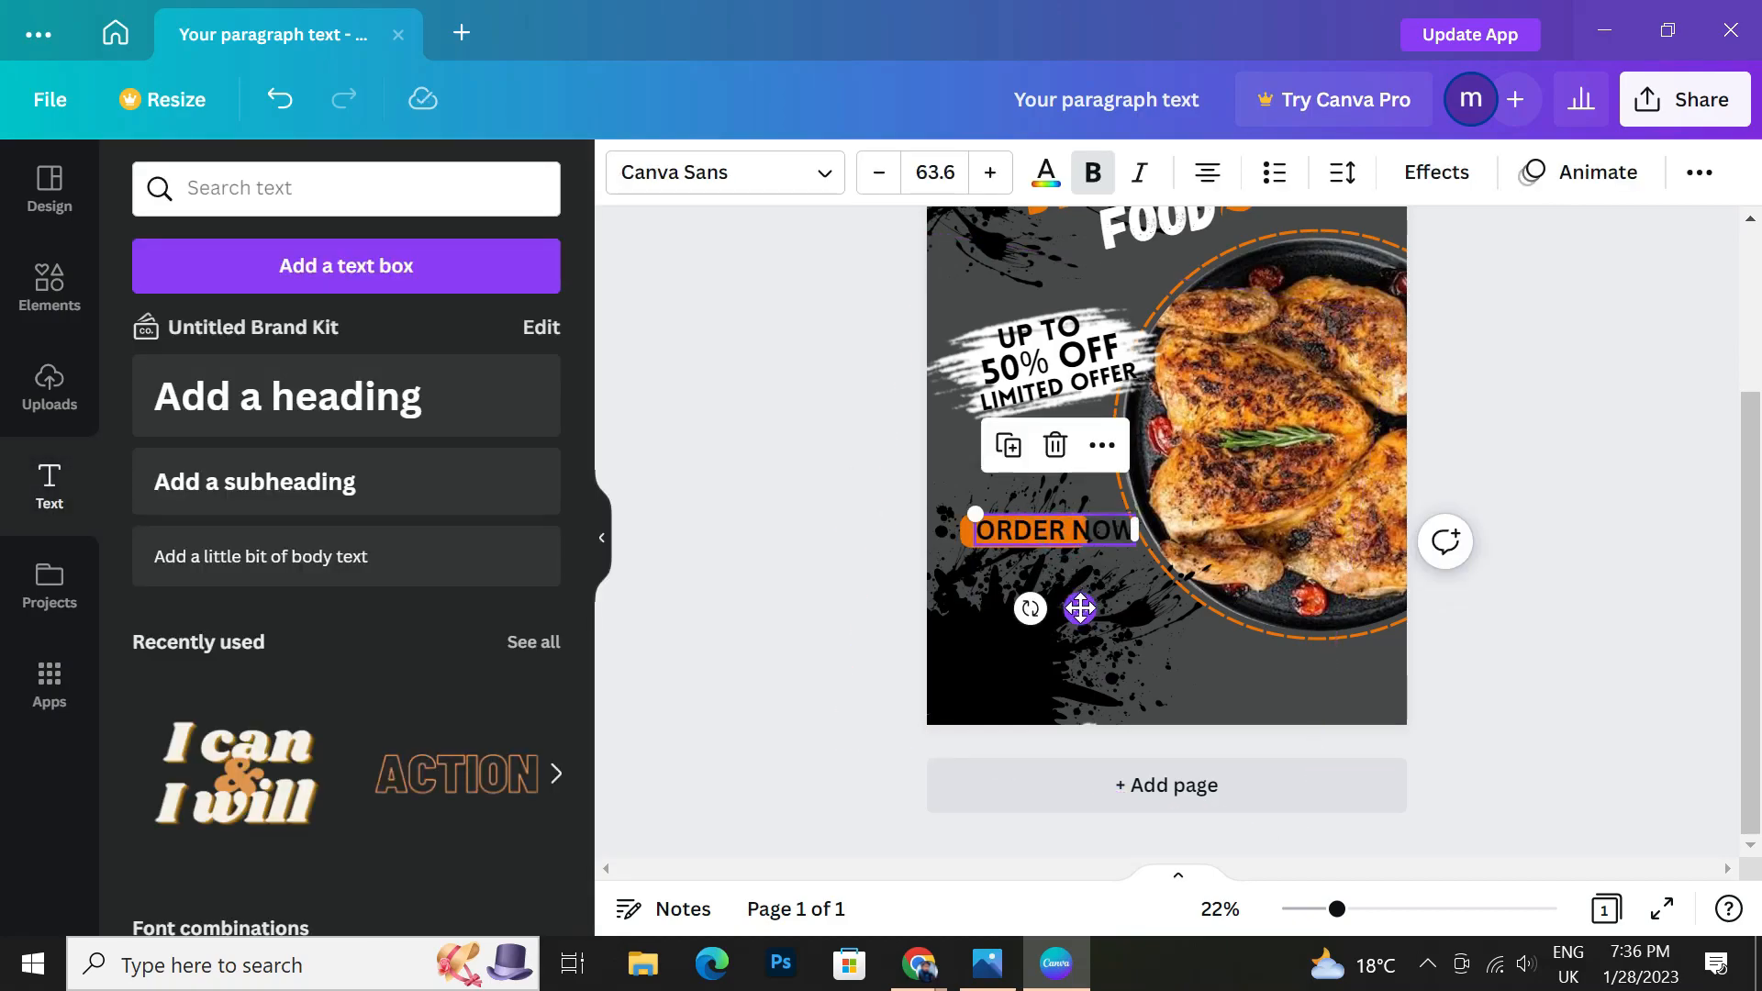
pyautogui.moveTo(1080, 608); pyautogui.dragTo(1061, 610)
pyautogui.moveTo(959, 510); pyautogui.dragTo(967, 518)
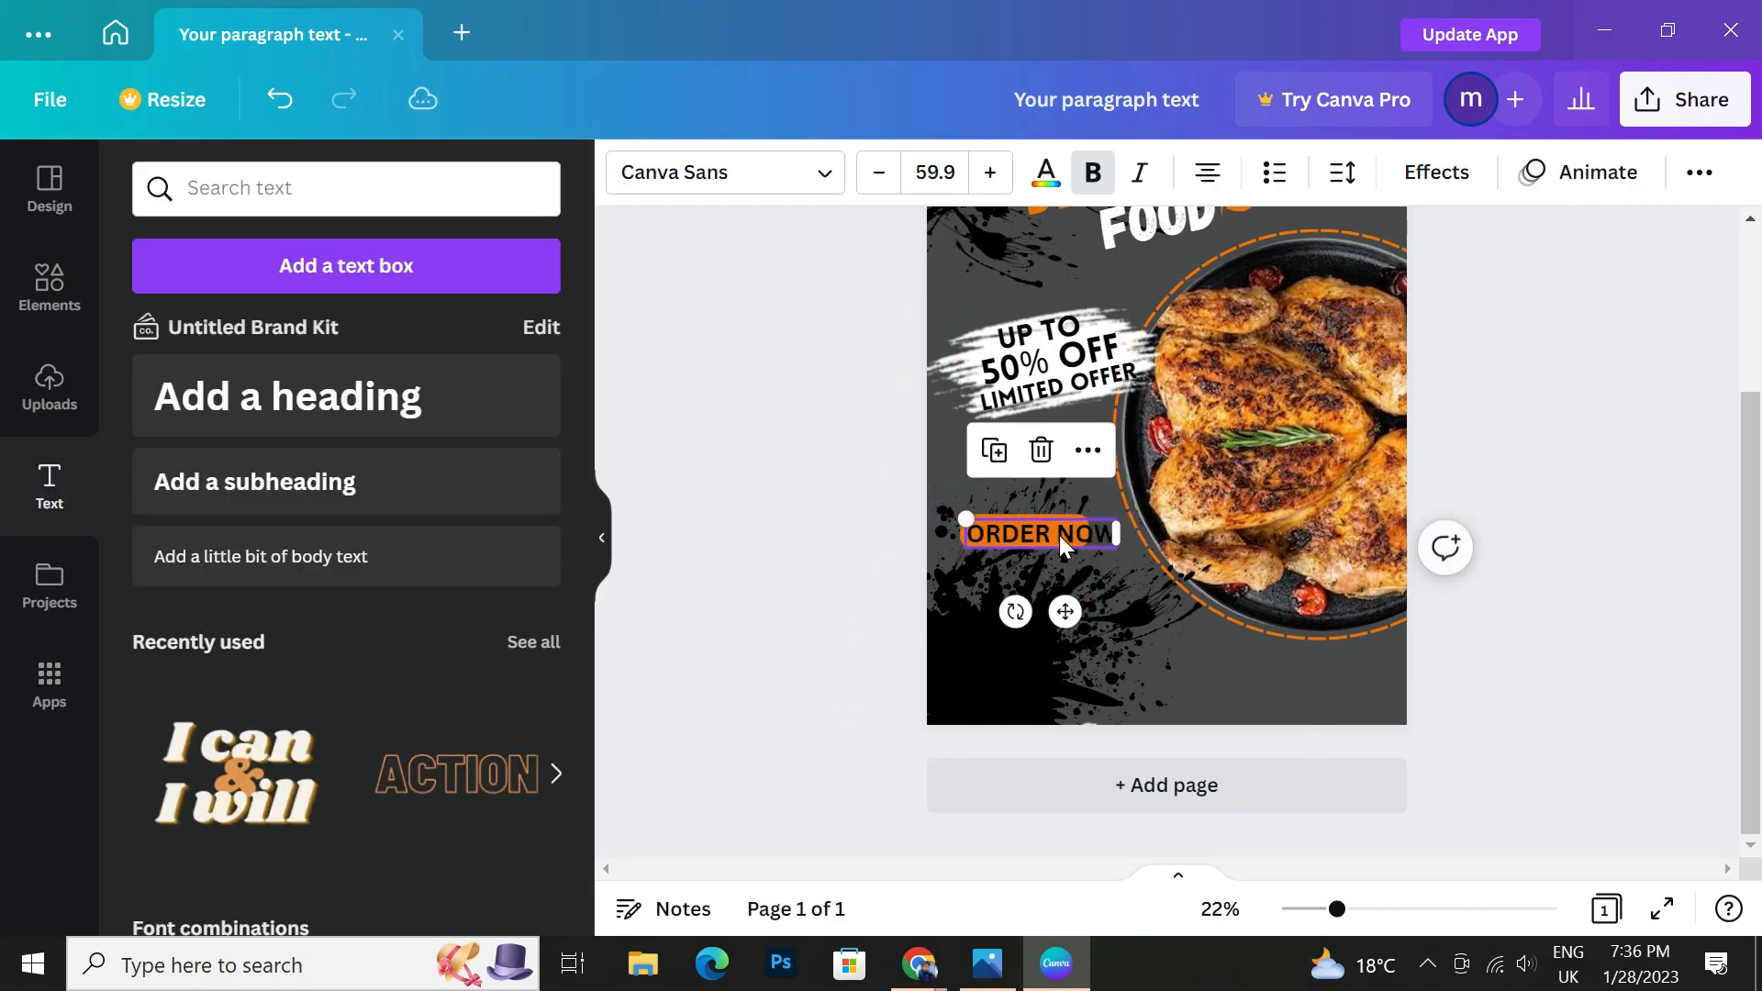
# Change the "ORDER NOW" text's font to Gagalin and center it on the orange bar.
pyautogui.doubleClick(1059, 536)
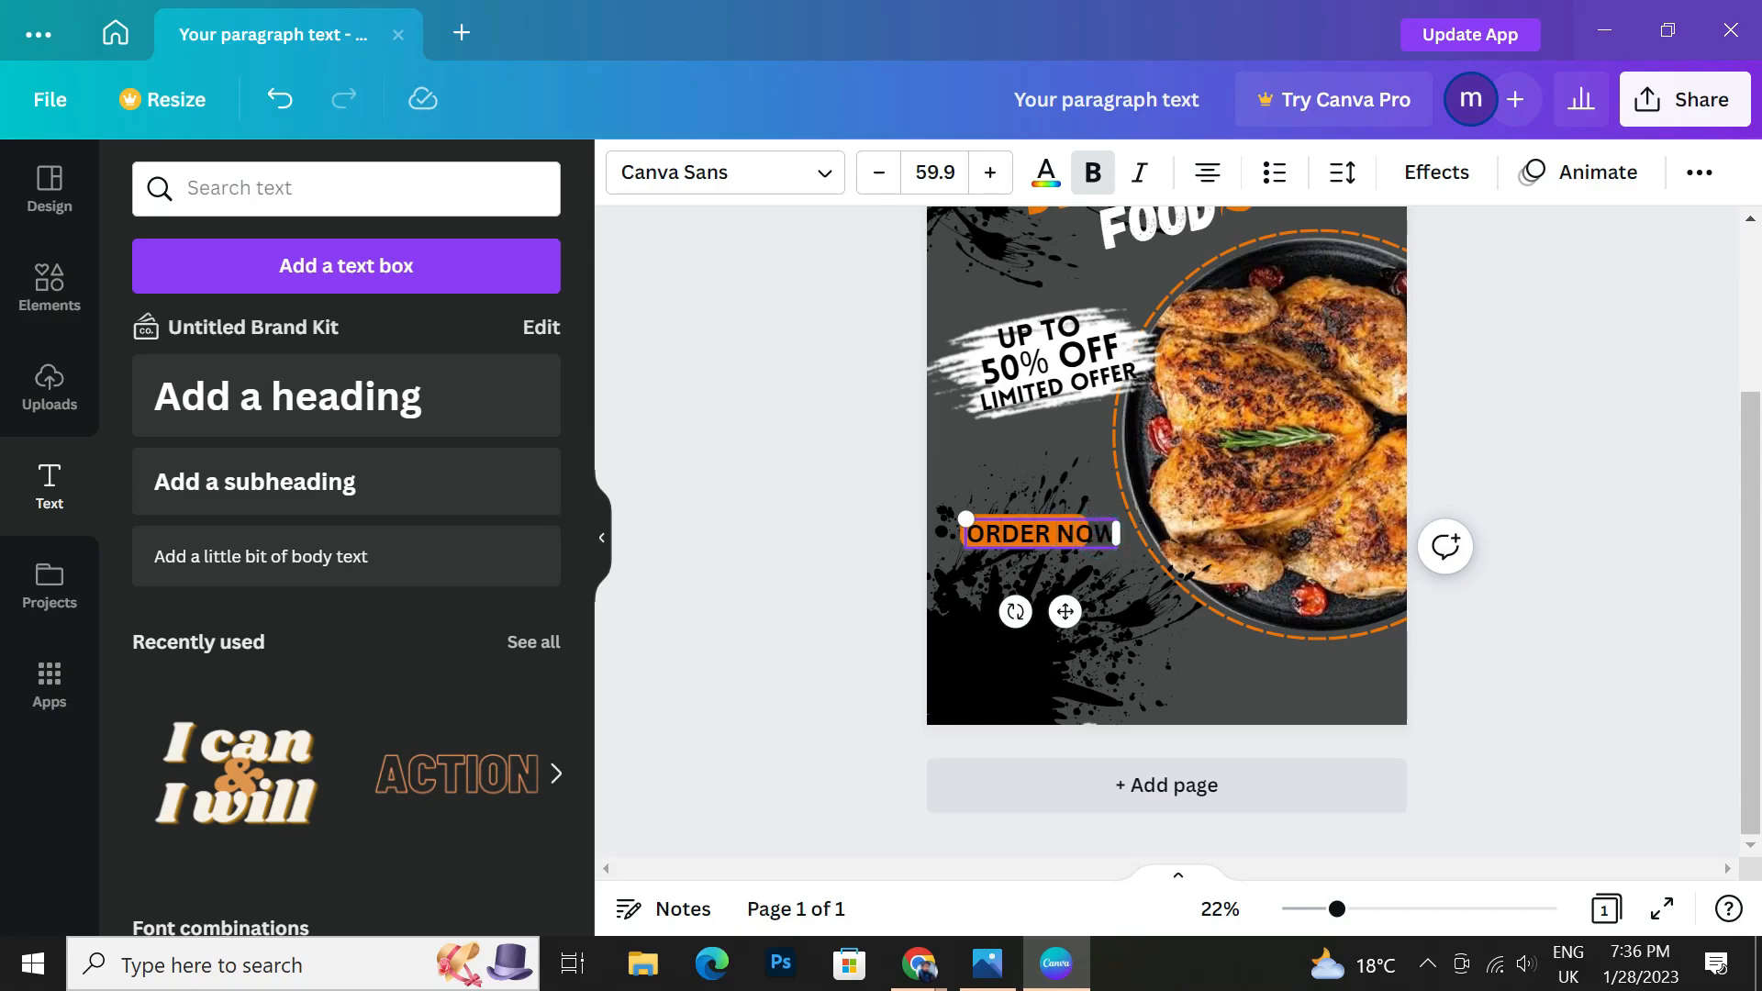
pyautogui.tripleClick(1095, 535)
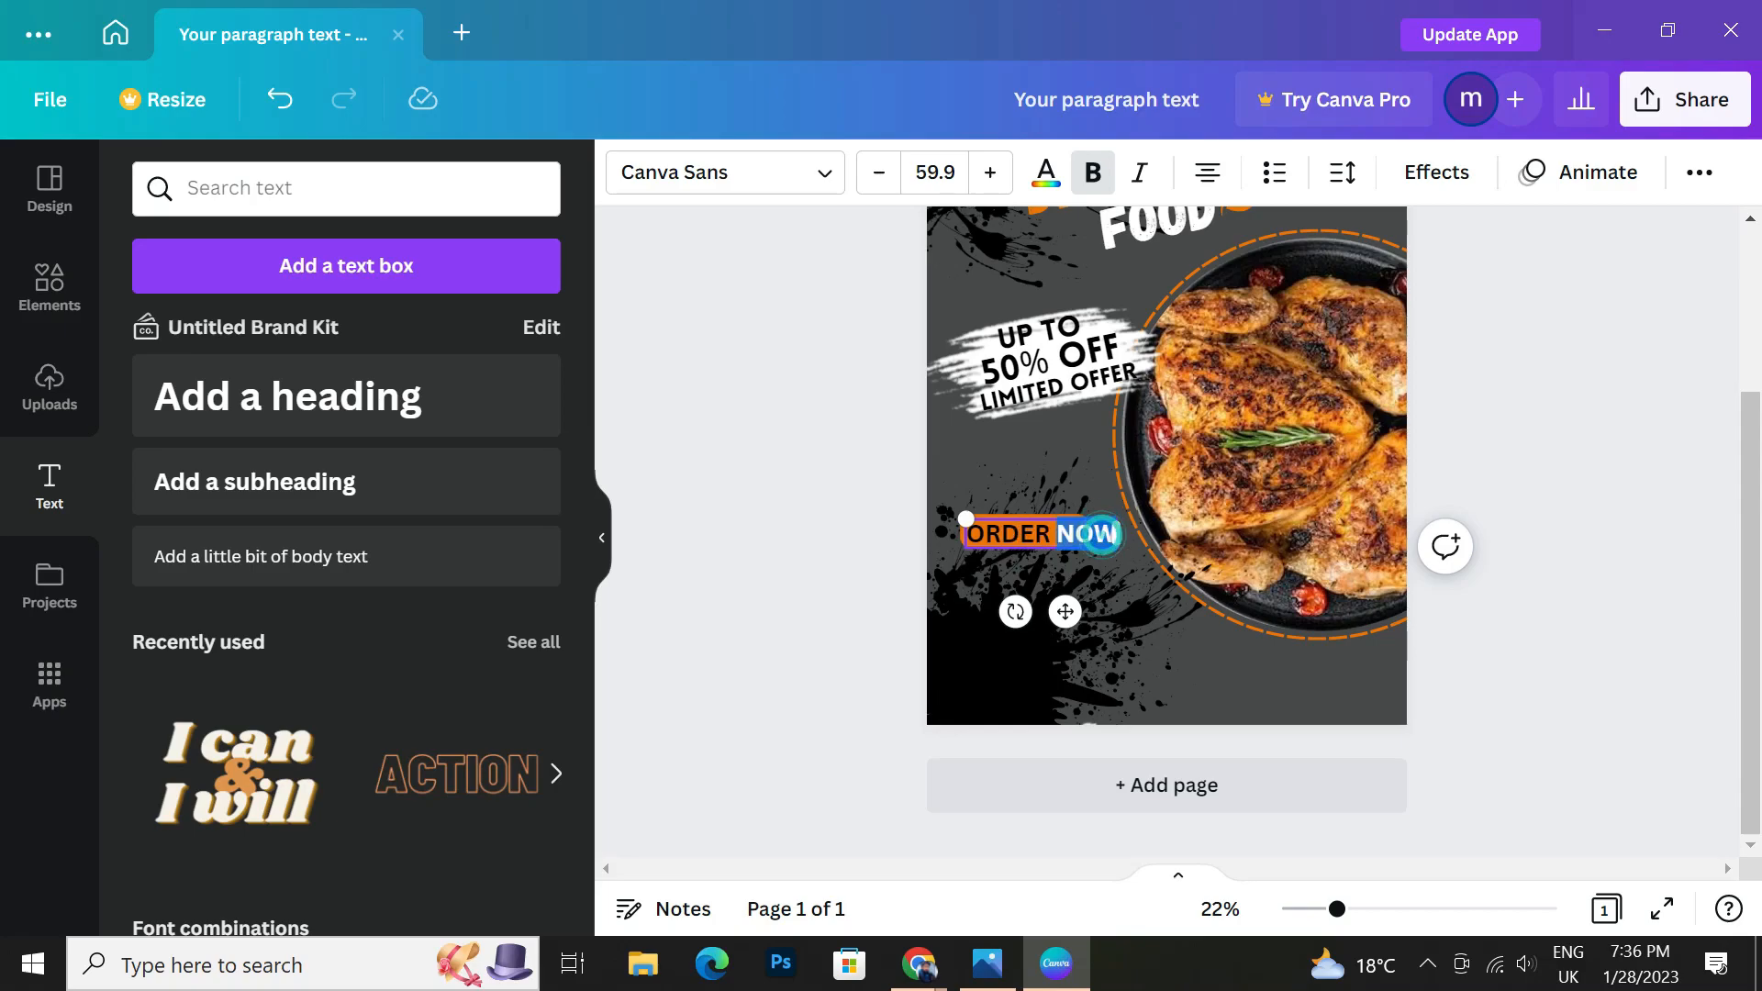
pyautogui.click(830, 176)
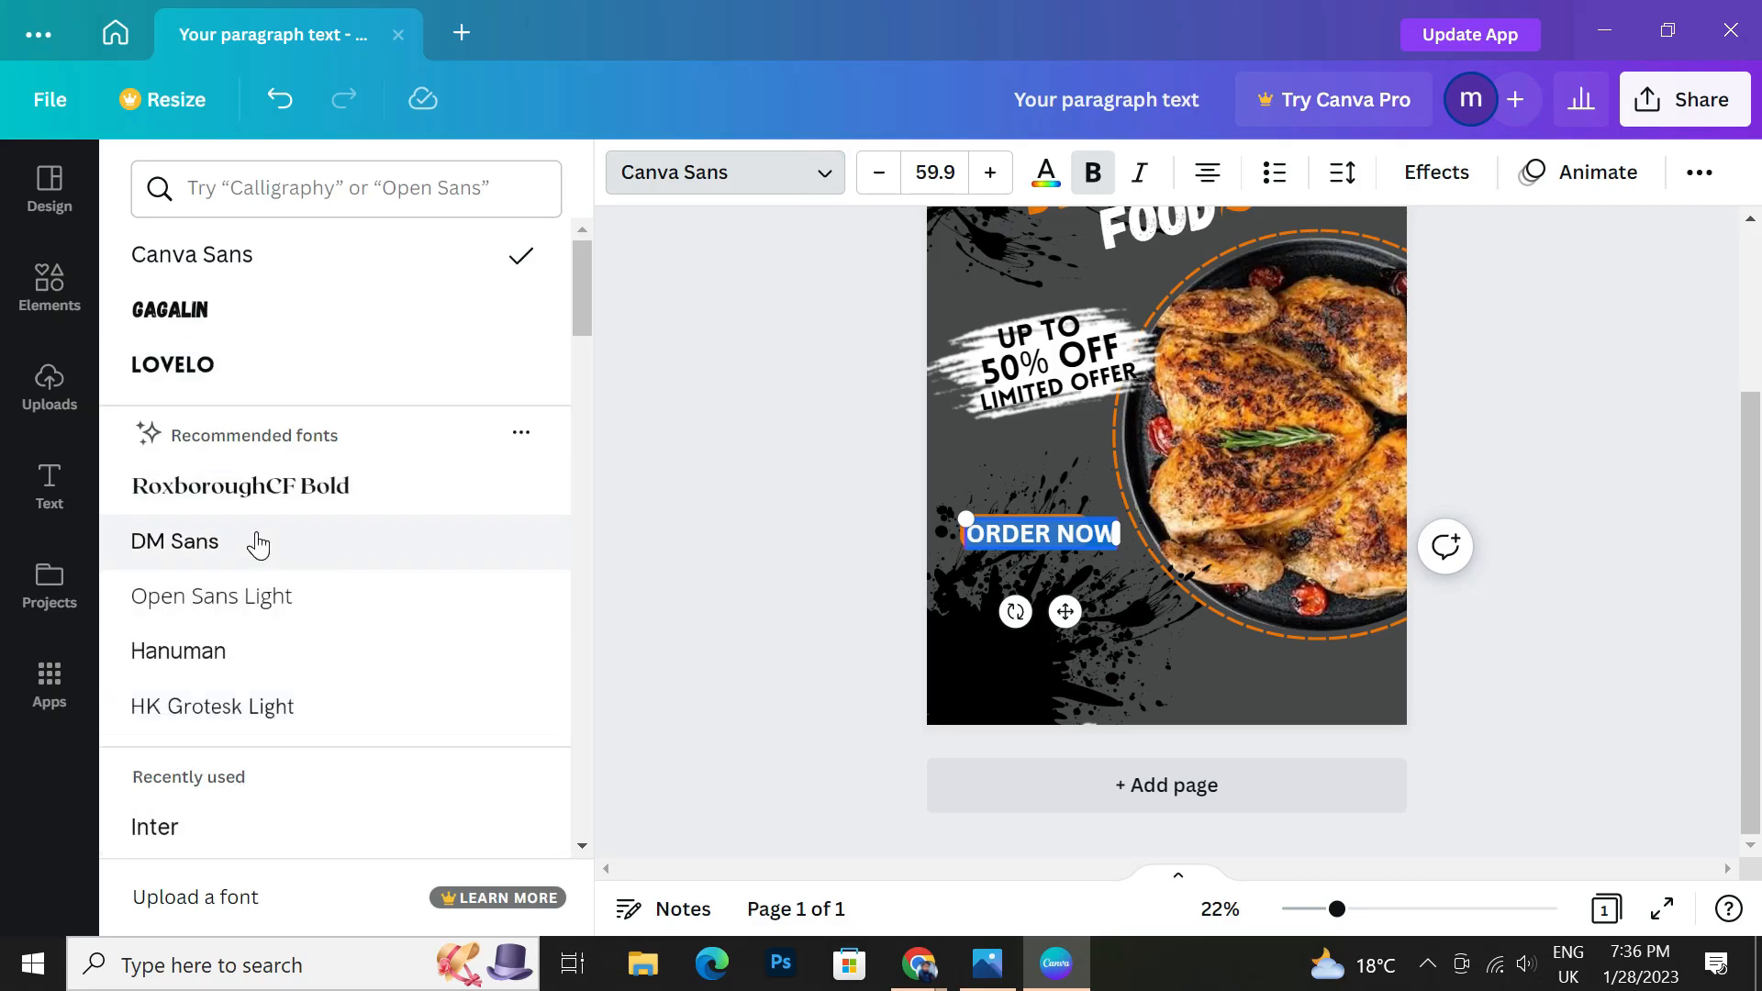
pyautogui.click(169, 314)
pyautogui.moveTo(1065, 611); pyautogui.dragTo(1042, 602)
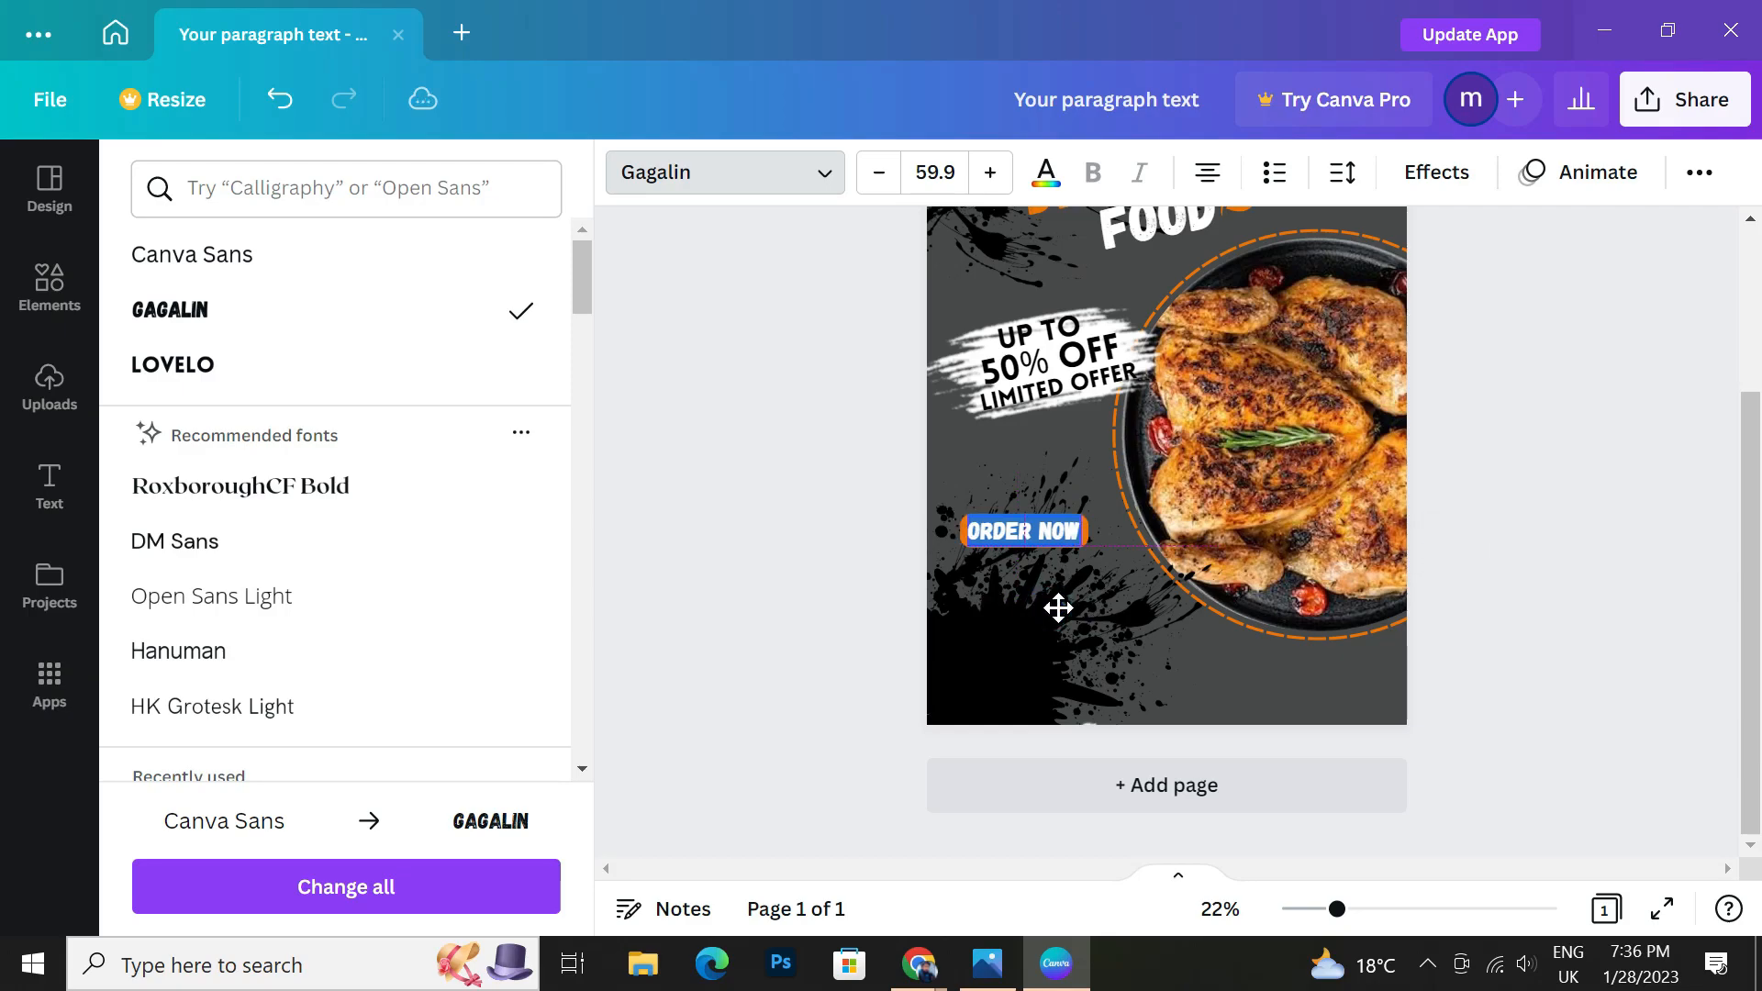
pyautogui.click(863, 580)
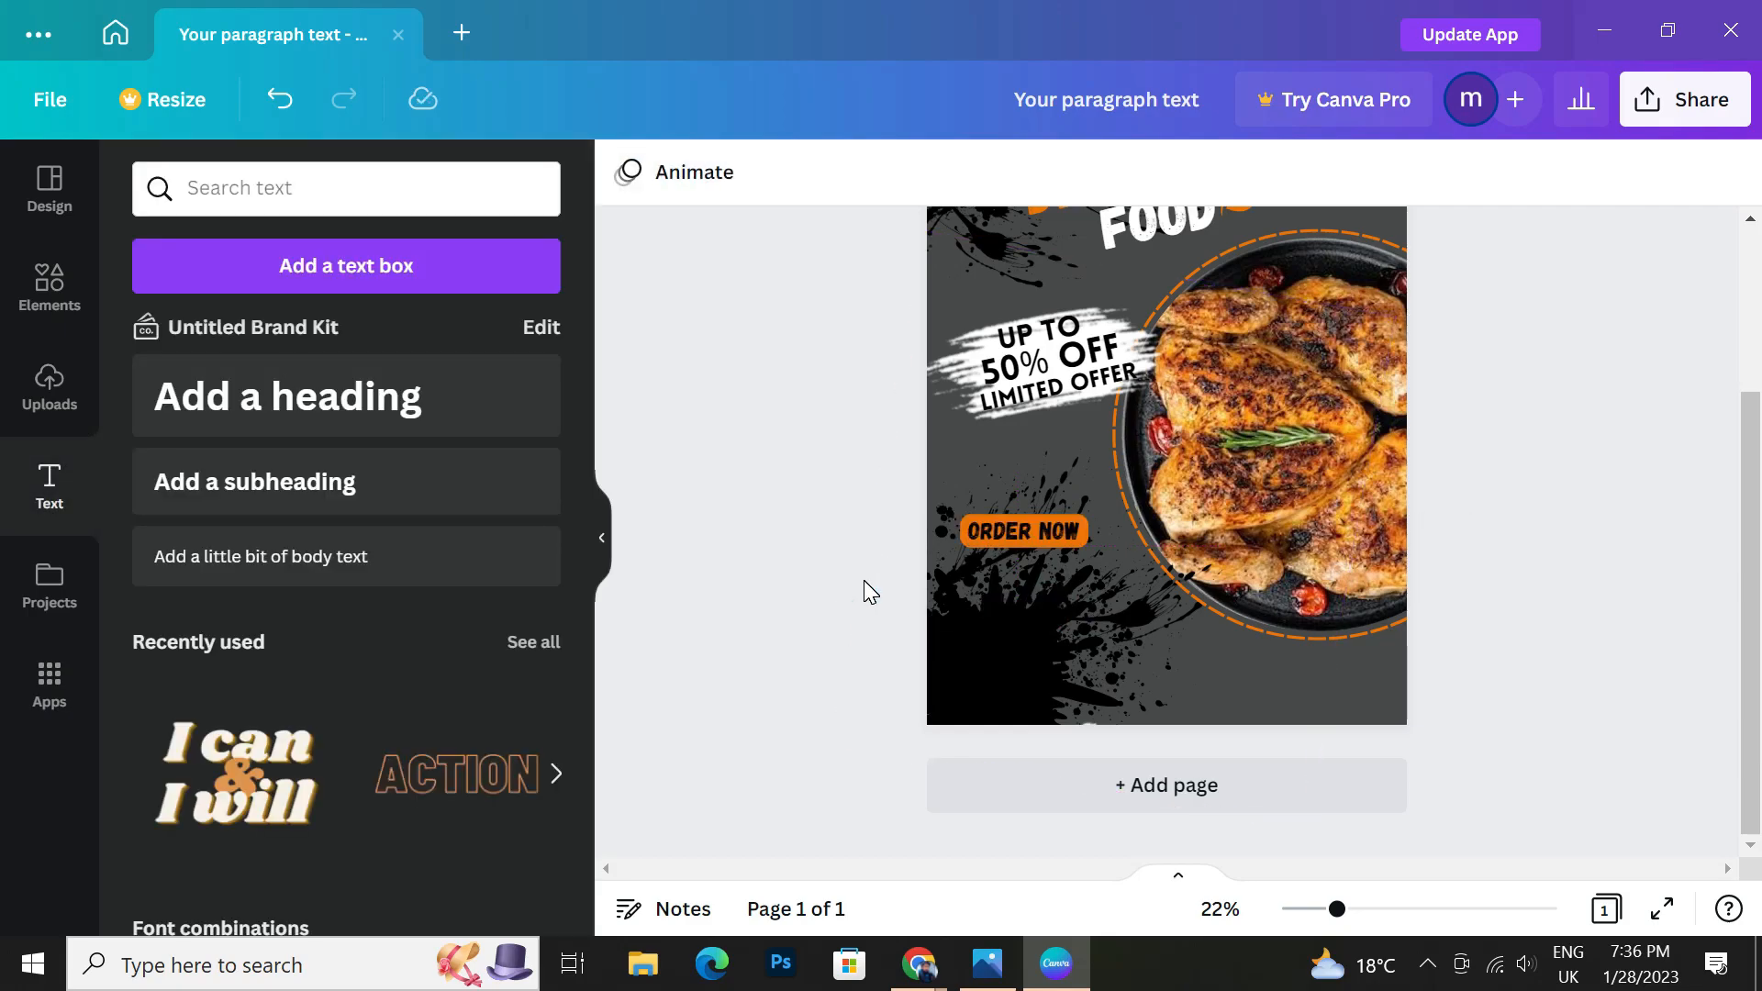
# Move the orange bar and its "ORDER NOW" text up, closer beneath the offer label.
pyautogui.scroll(3, 829, 605)
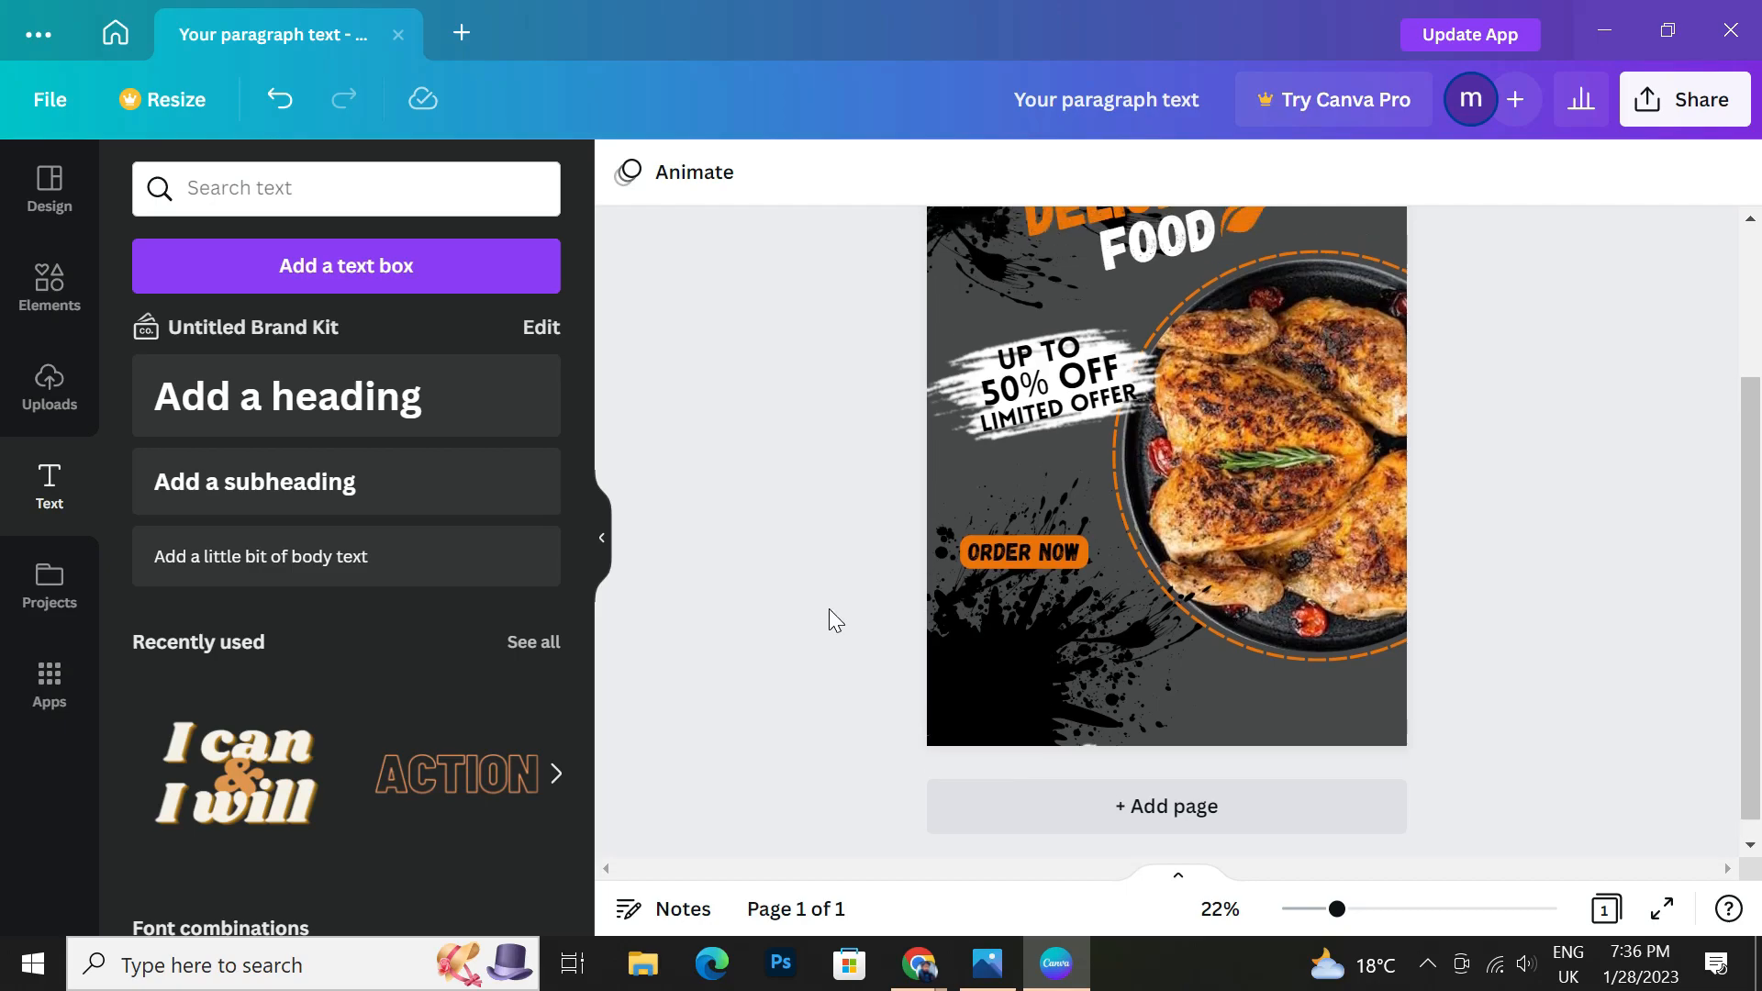
pyautogui.scroll(-3, 1085, 707)
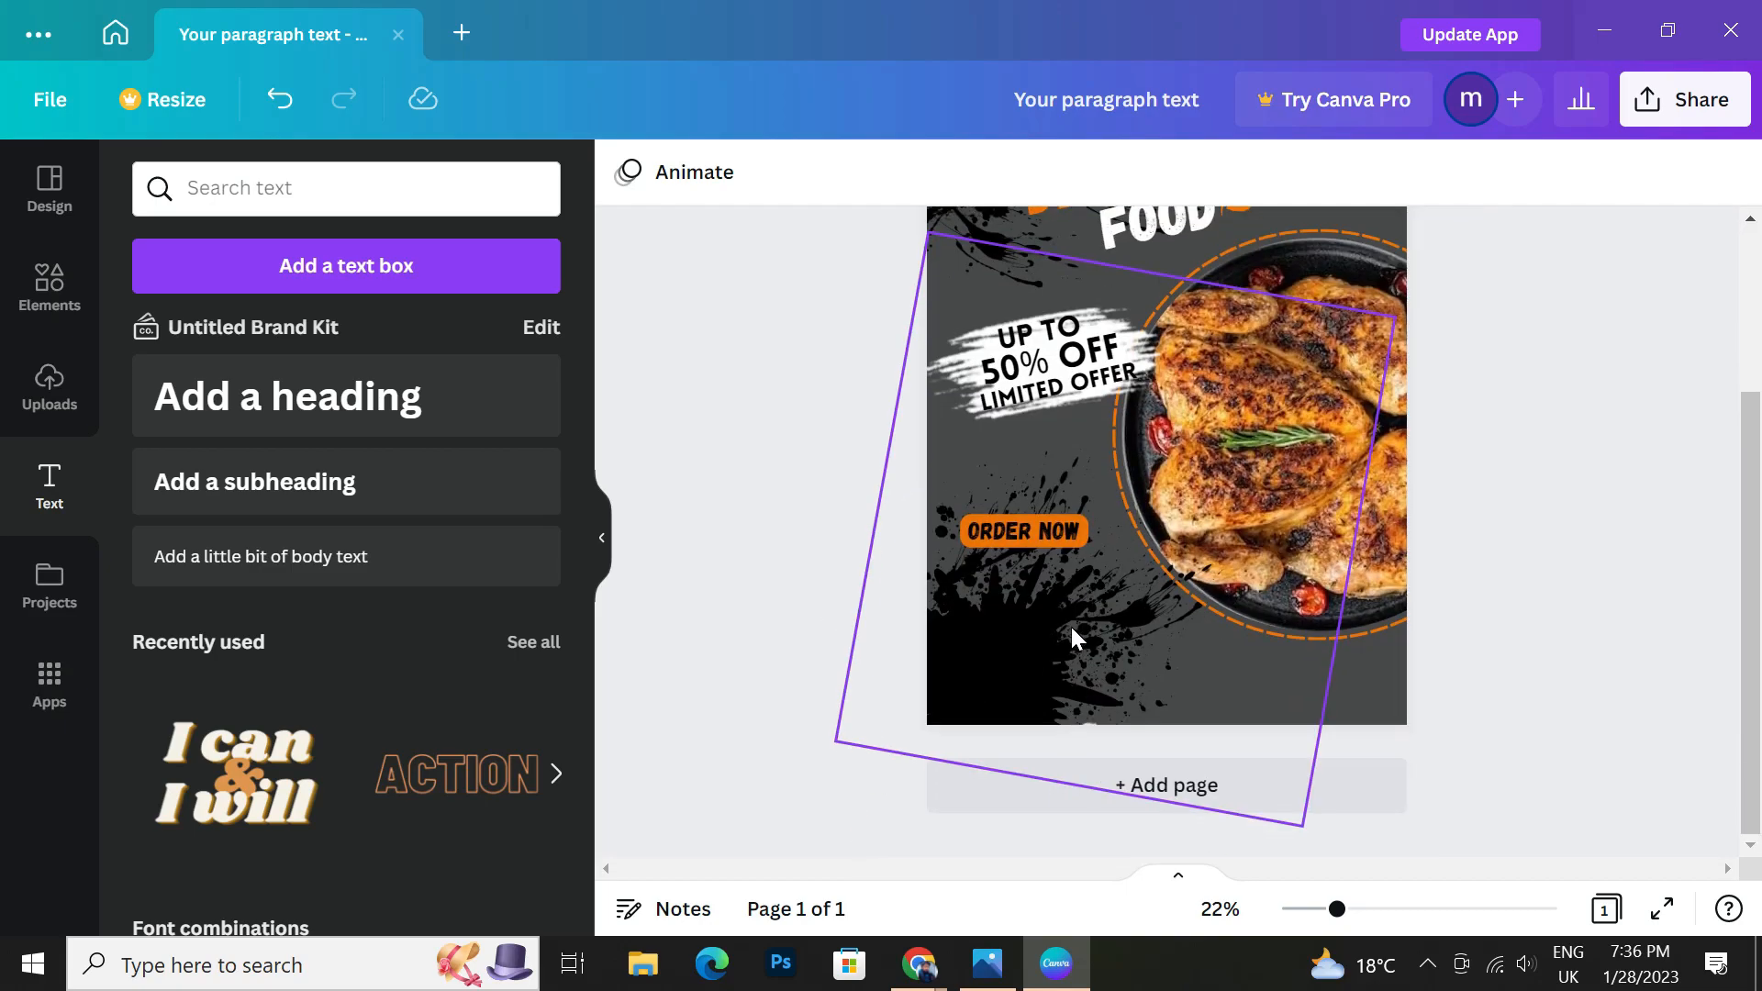
pyautogui.click(1070, 532)
pyautogui.moveTo(1049, 609); pyautogui.dragTo(1051, 470)
pyautogui.click(1054, 525)
pyautogui.click(899, 563)
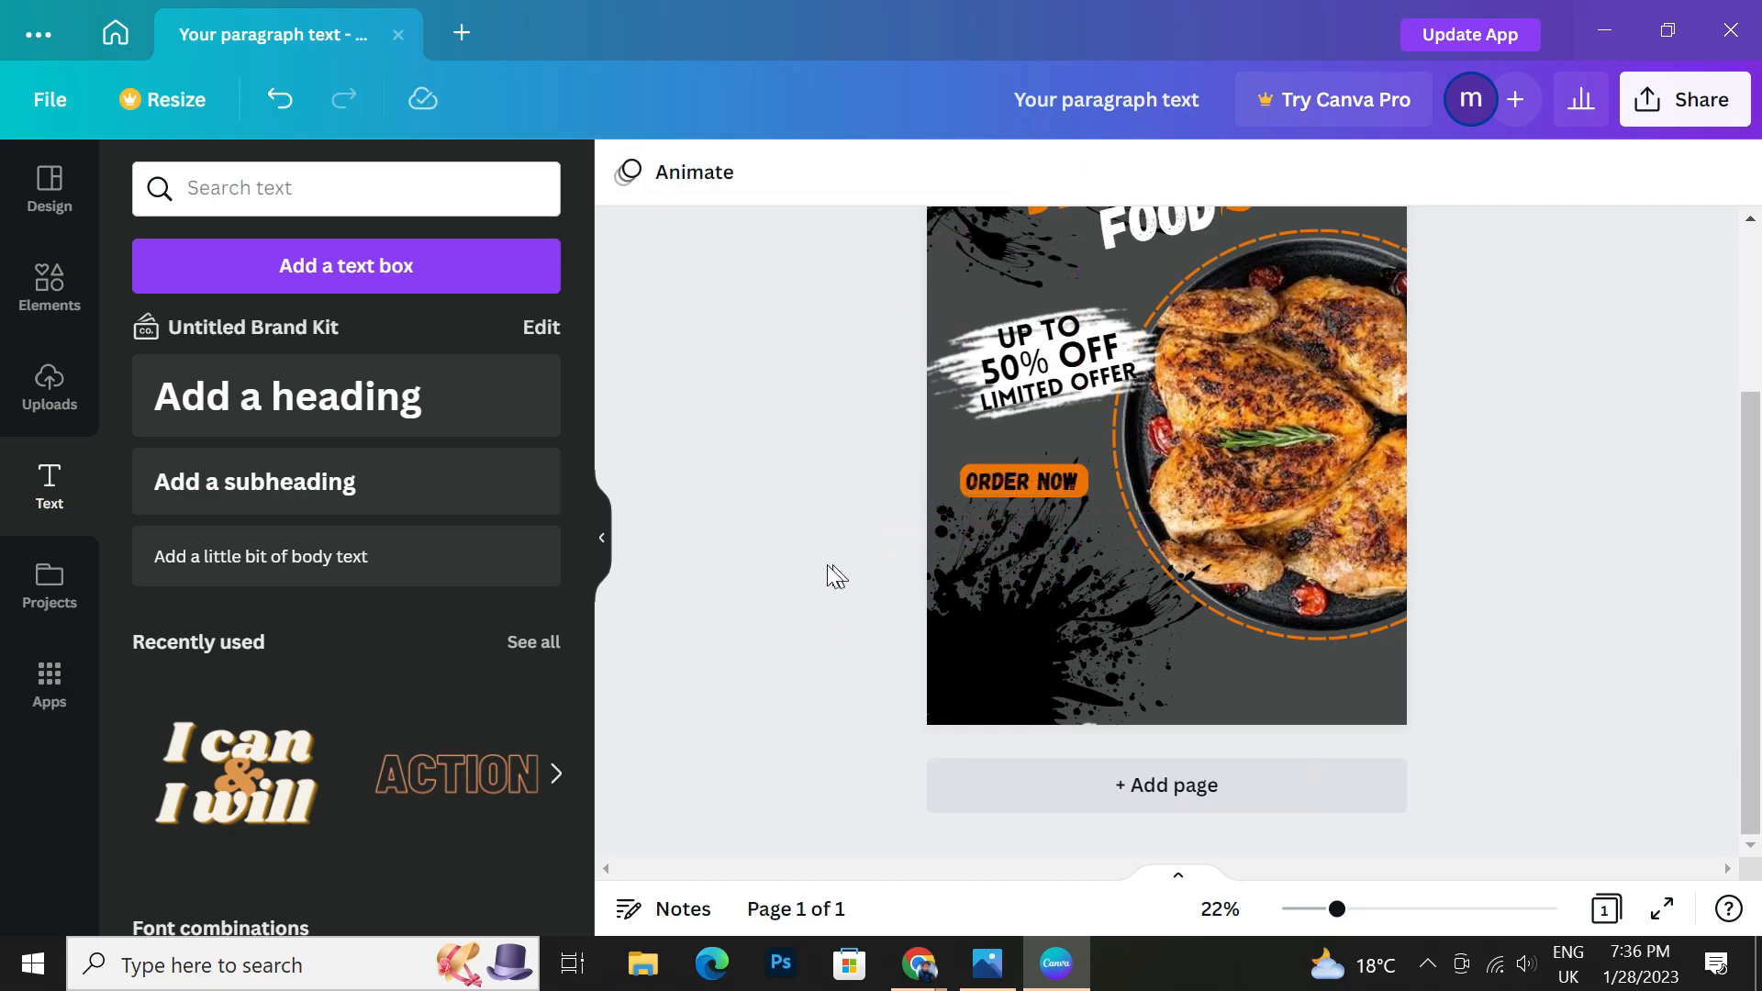
pyautogui.scroll(2, 717, 624)
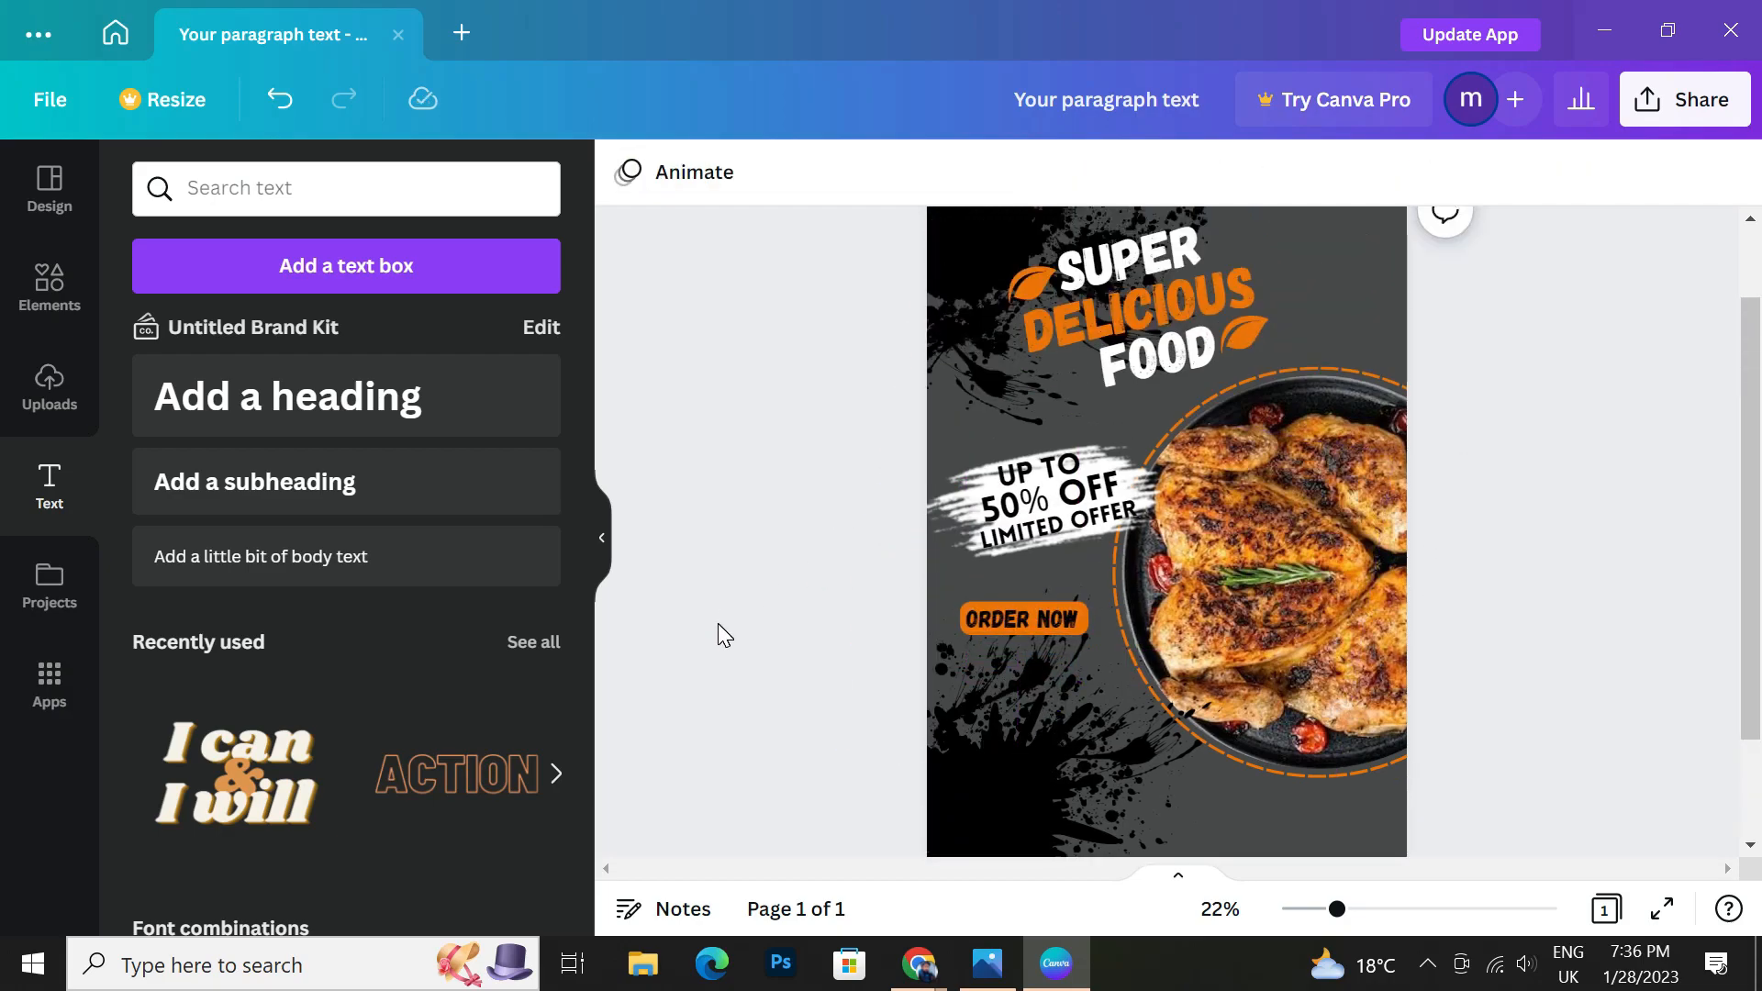
pyautogui.click(81, 394)
pyautogui.click(53, 299)
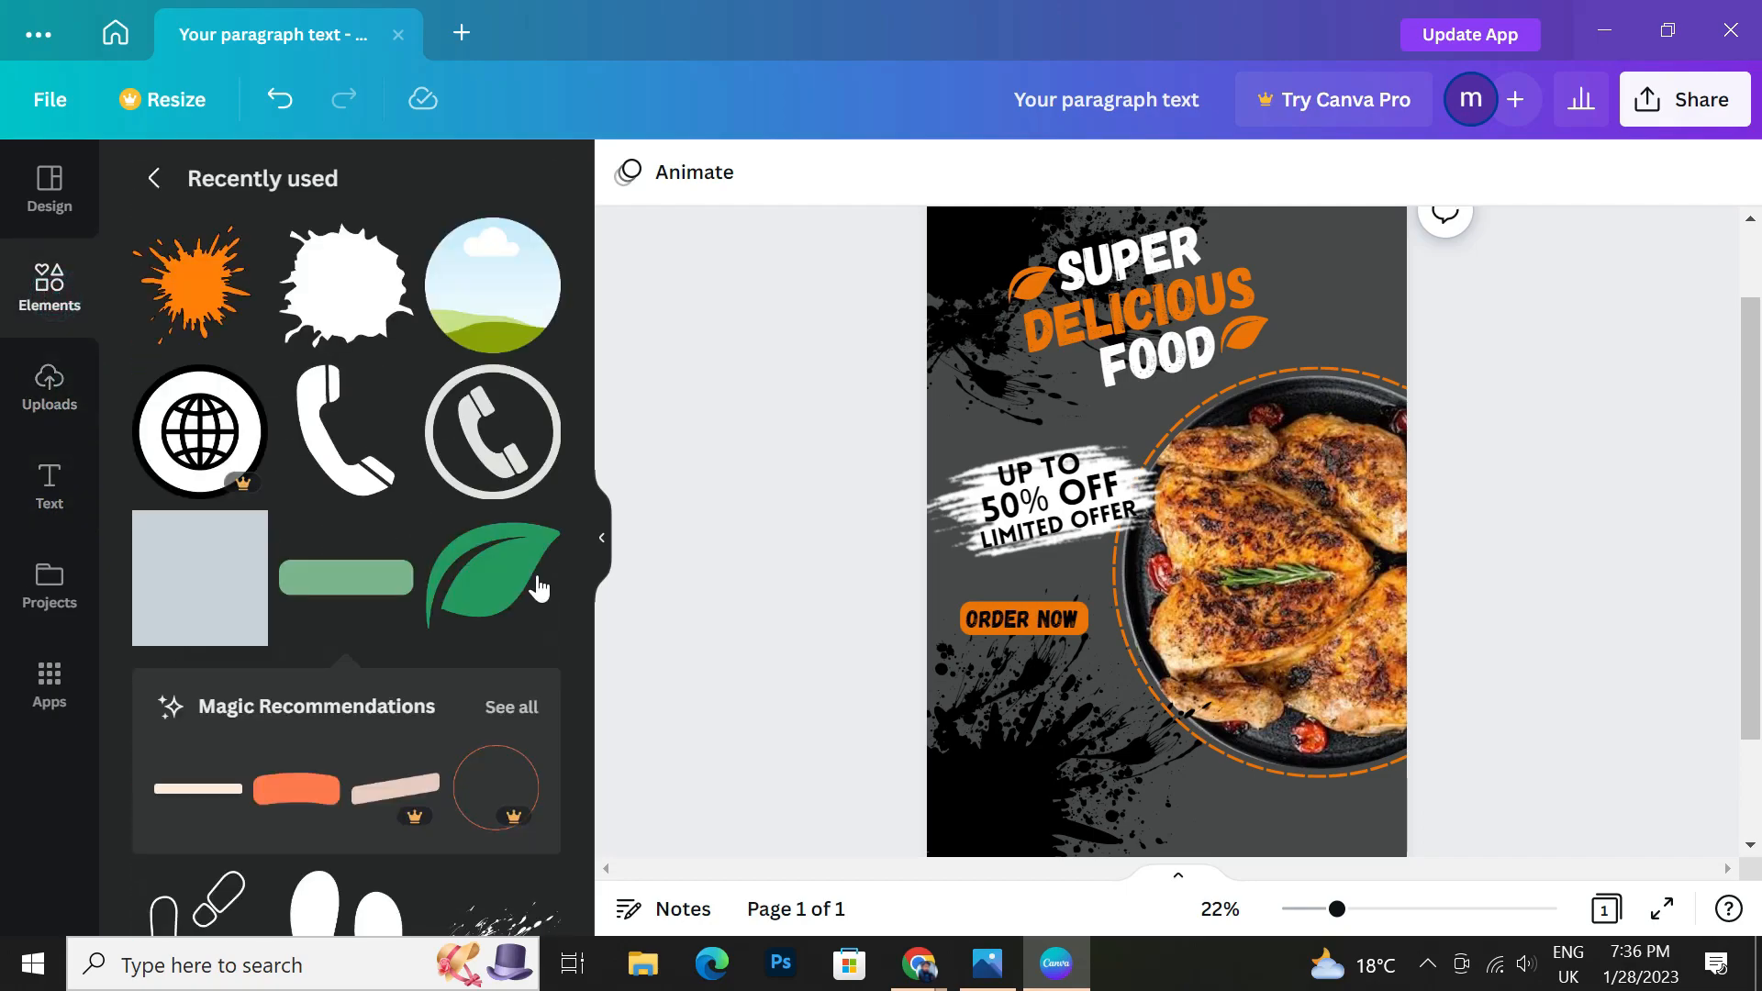
pyautogui.click(350, 575)
pyautogui.click(628, 174)
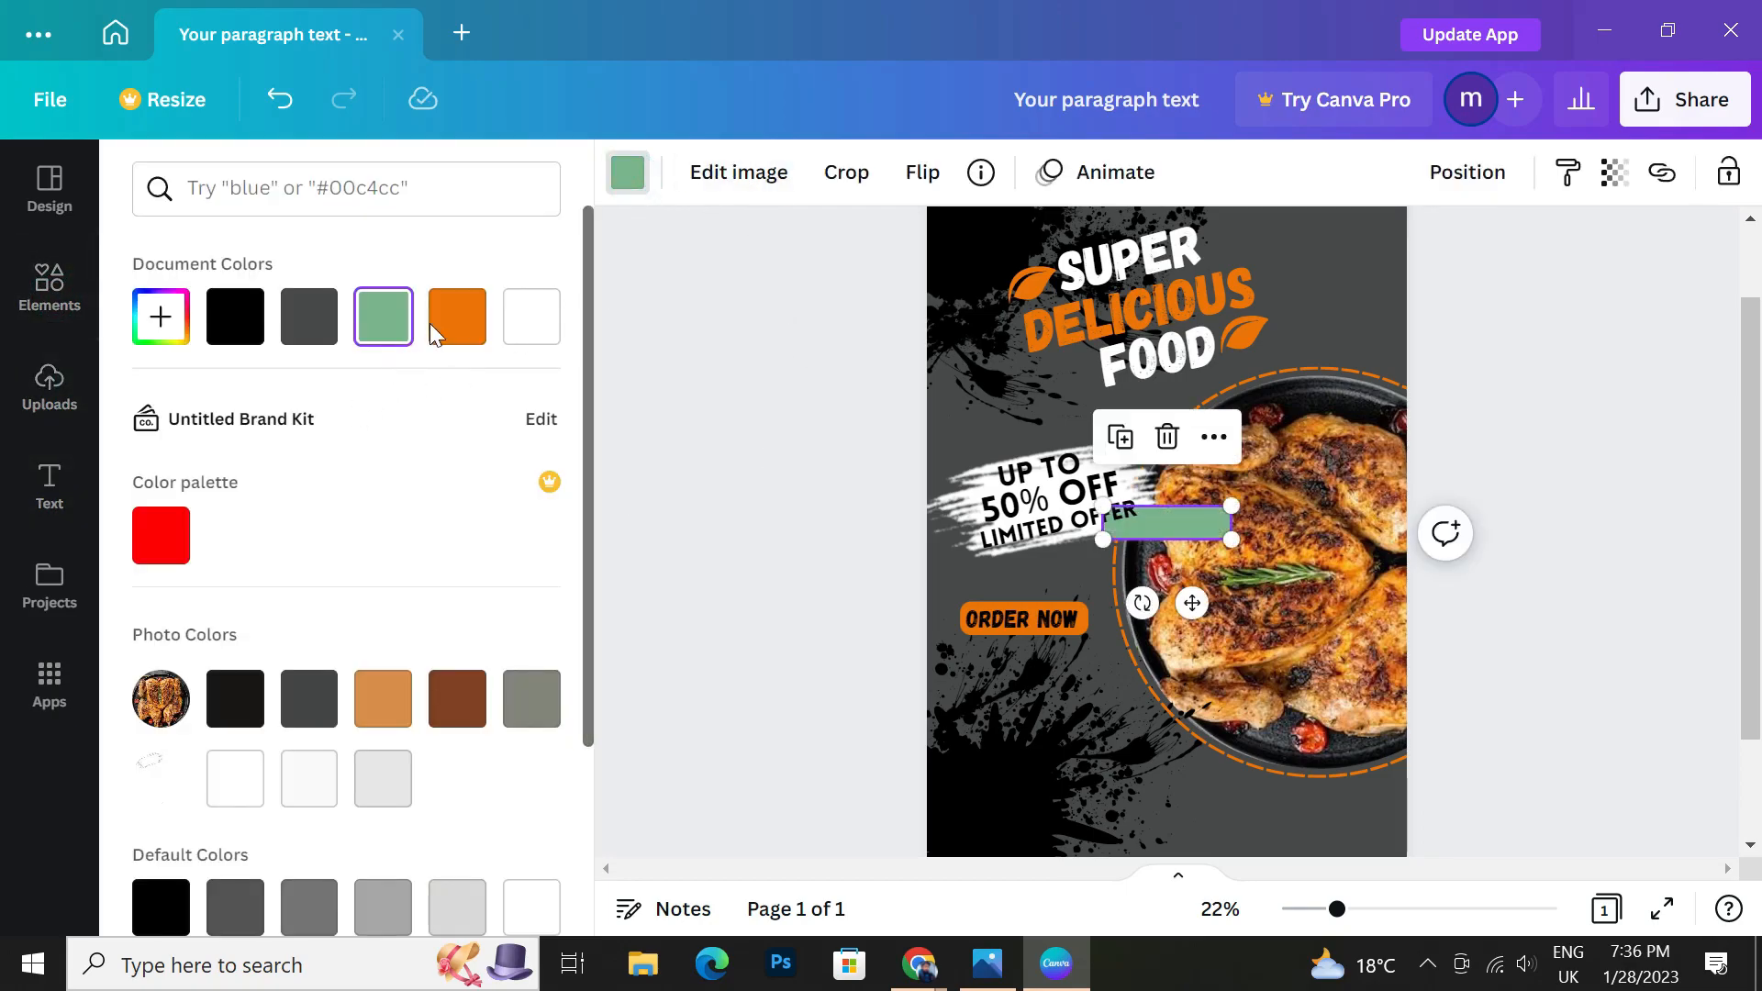
pyautogui.click(437, 318)
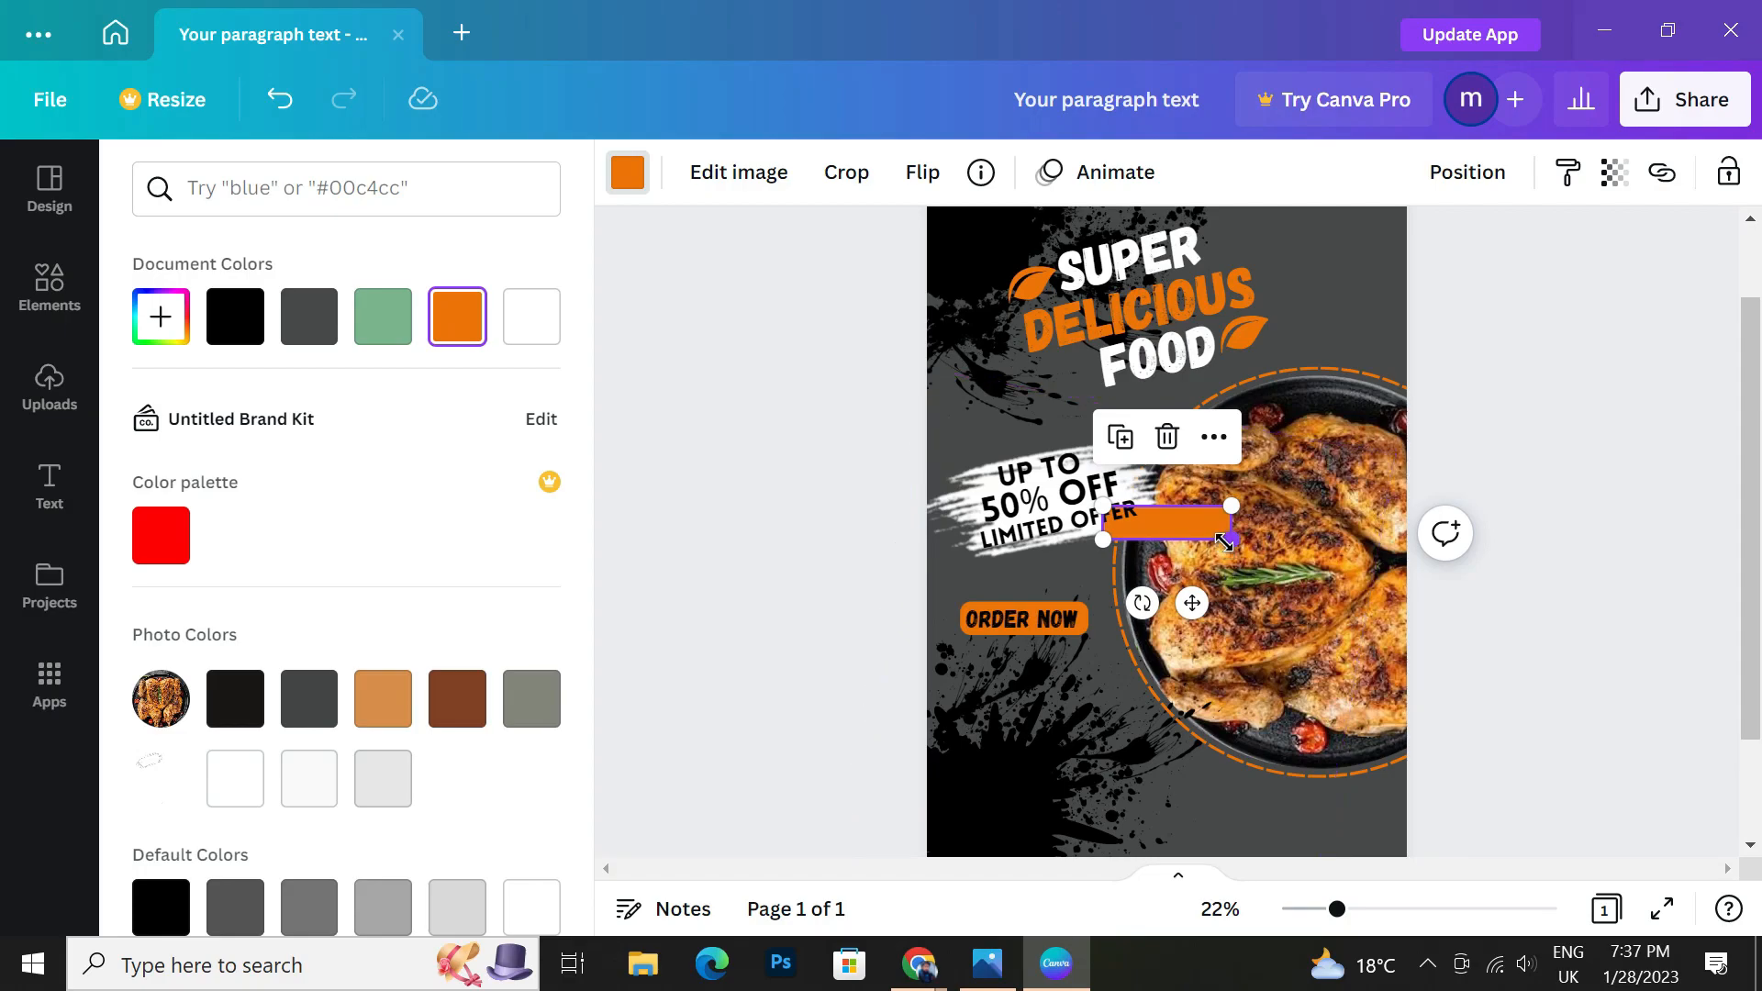
pyautogui.click(1167, 437)
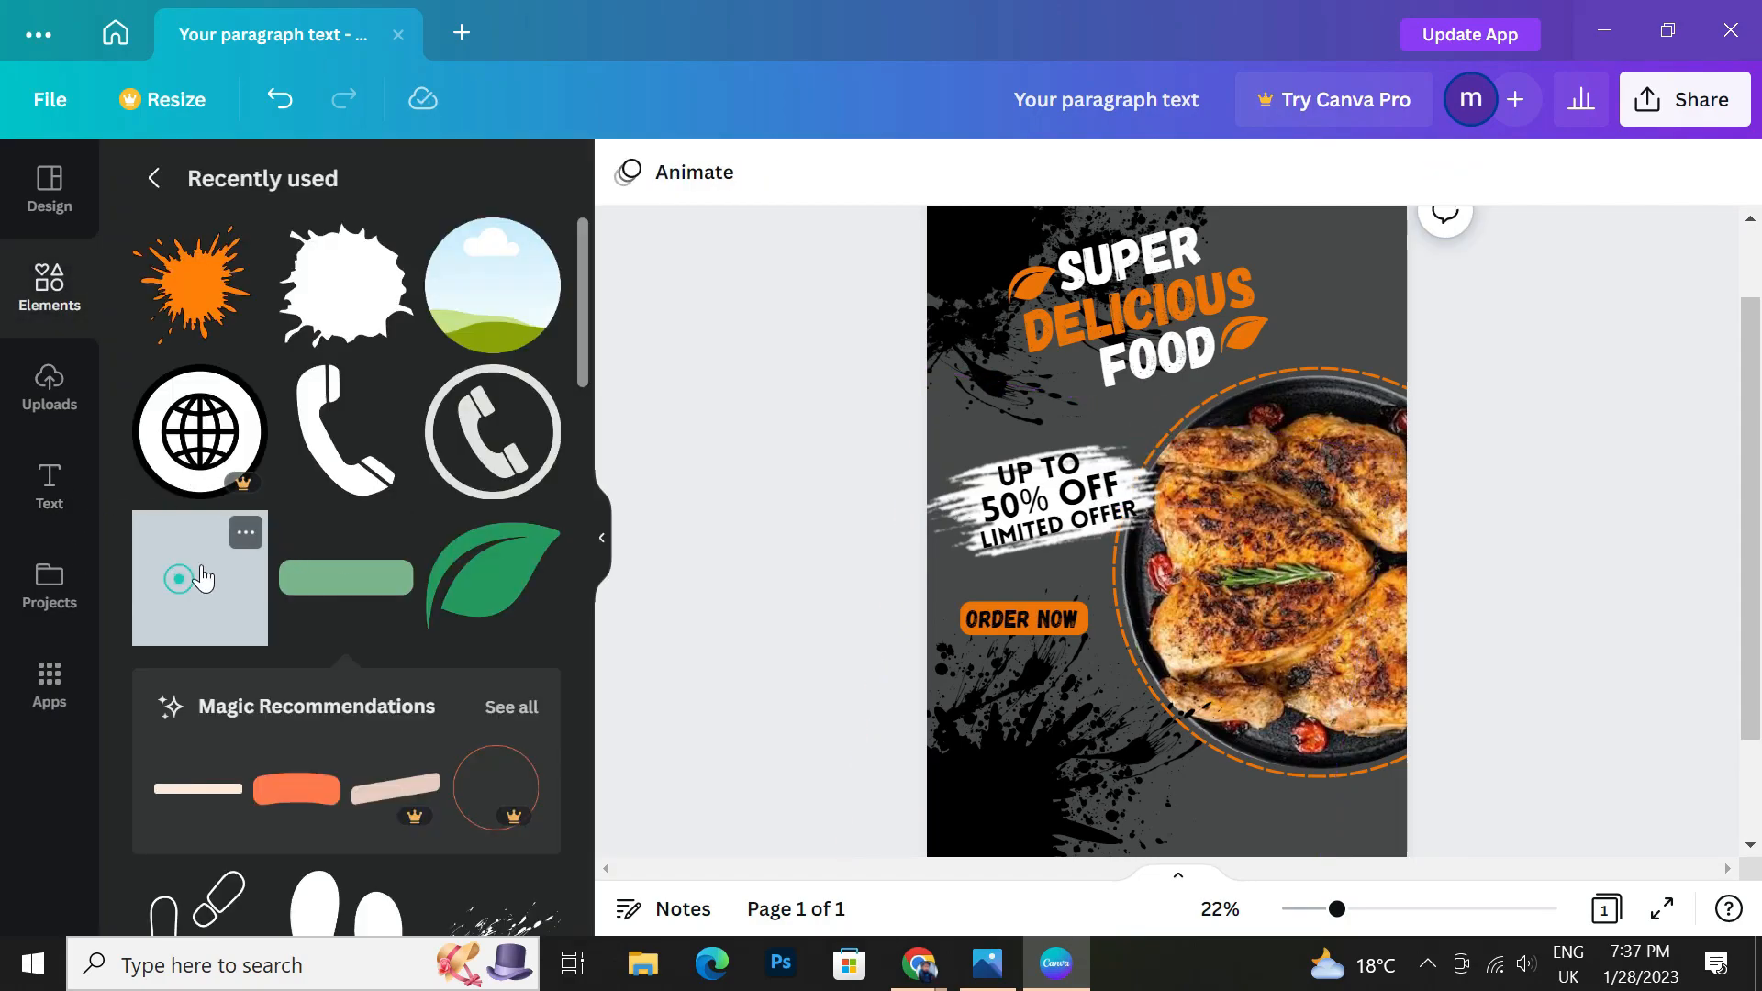
# Insert the recently used square shape and recolor it with the document's orange.
pyautogui.click(200, 573)
pyautogui.click(771, 175)
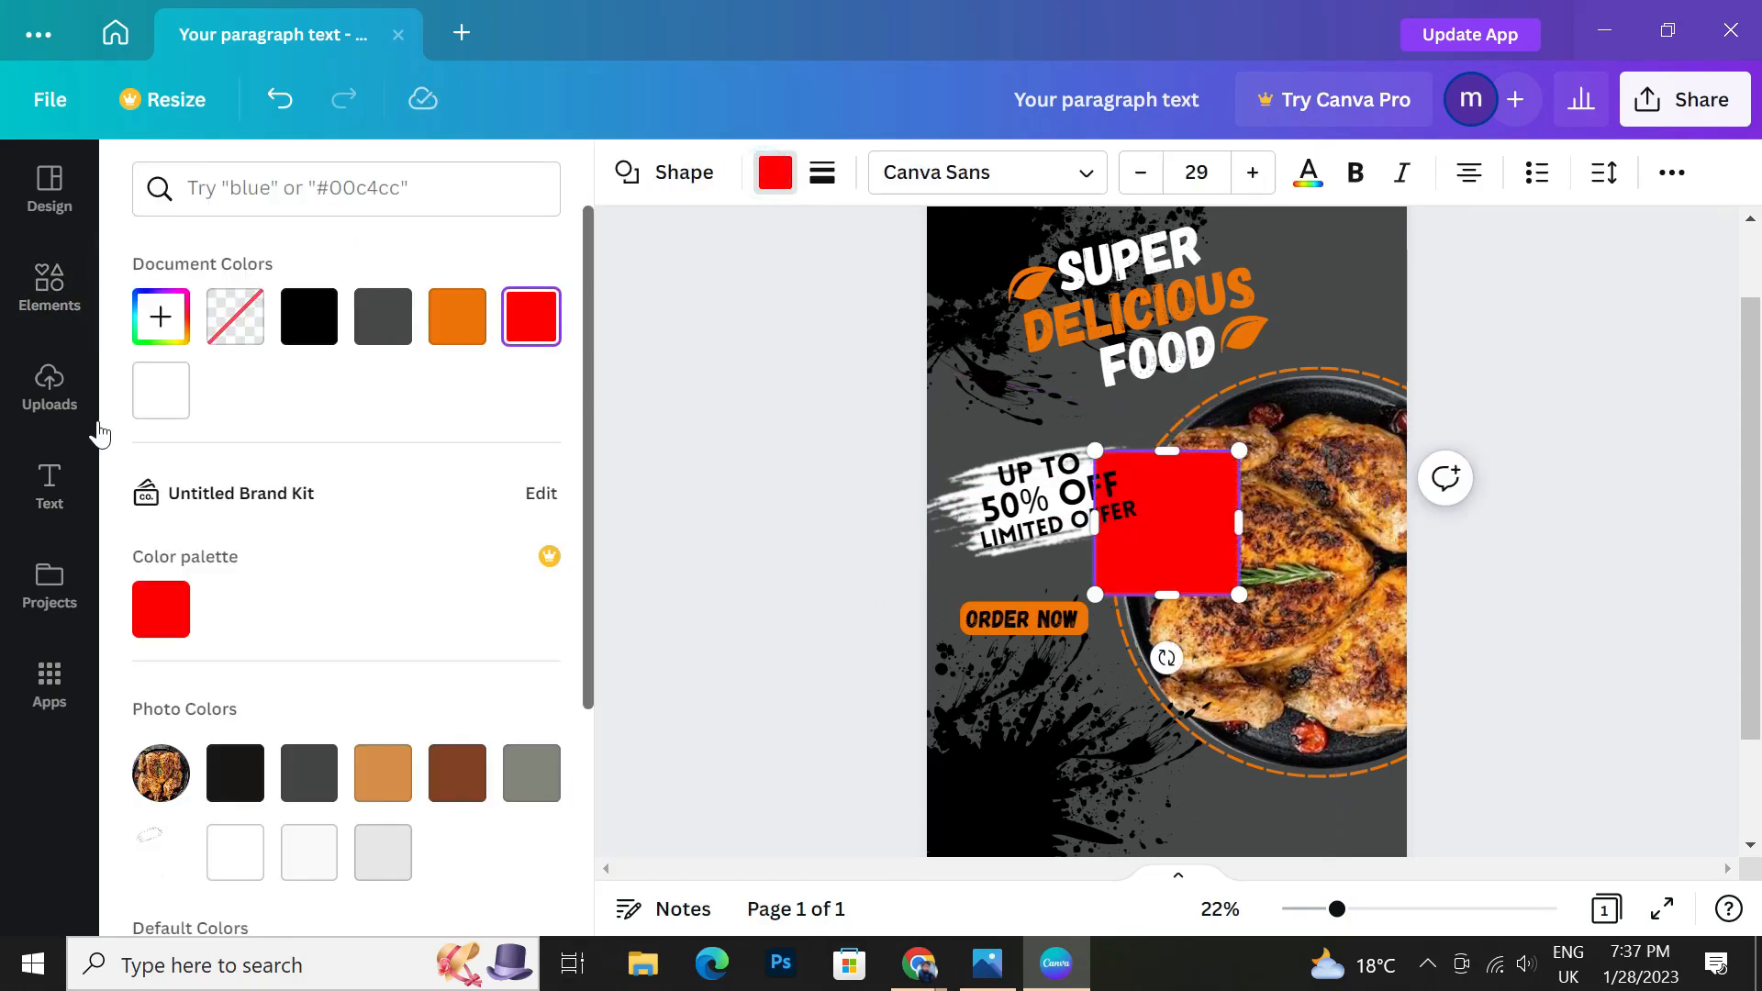
pyautogui.click(478, 332)
# Flatten the orange square into a thin strip and place it over the lower splatter, overhanging the page's left edge.
pyautogui.moveTo(1166, 450); pyautogui.dragTo(1166, 529)
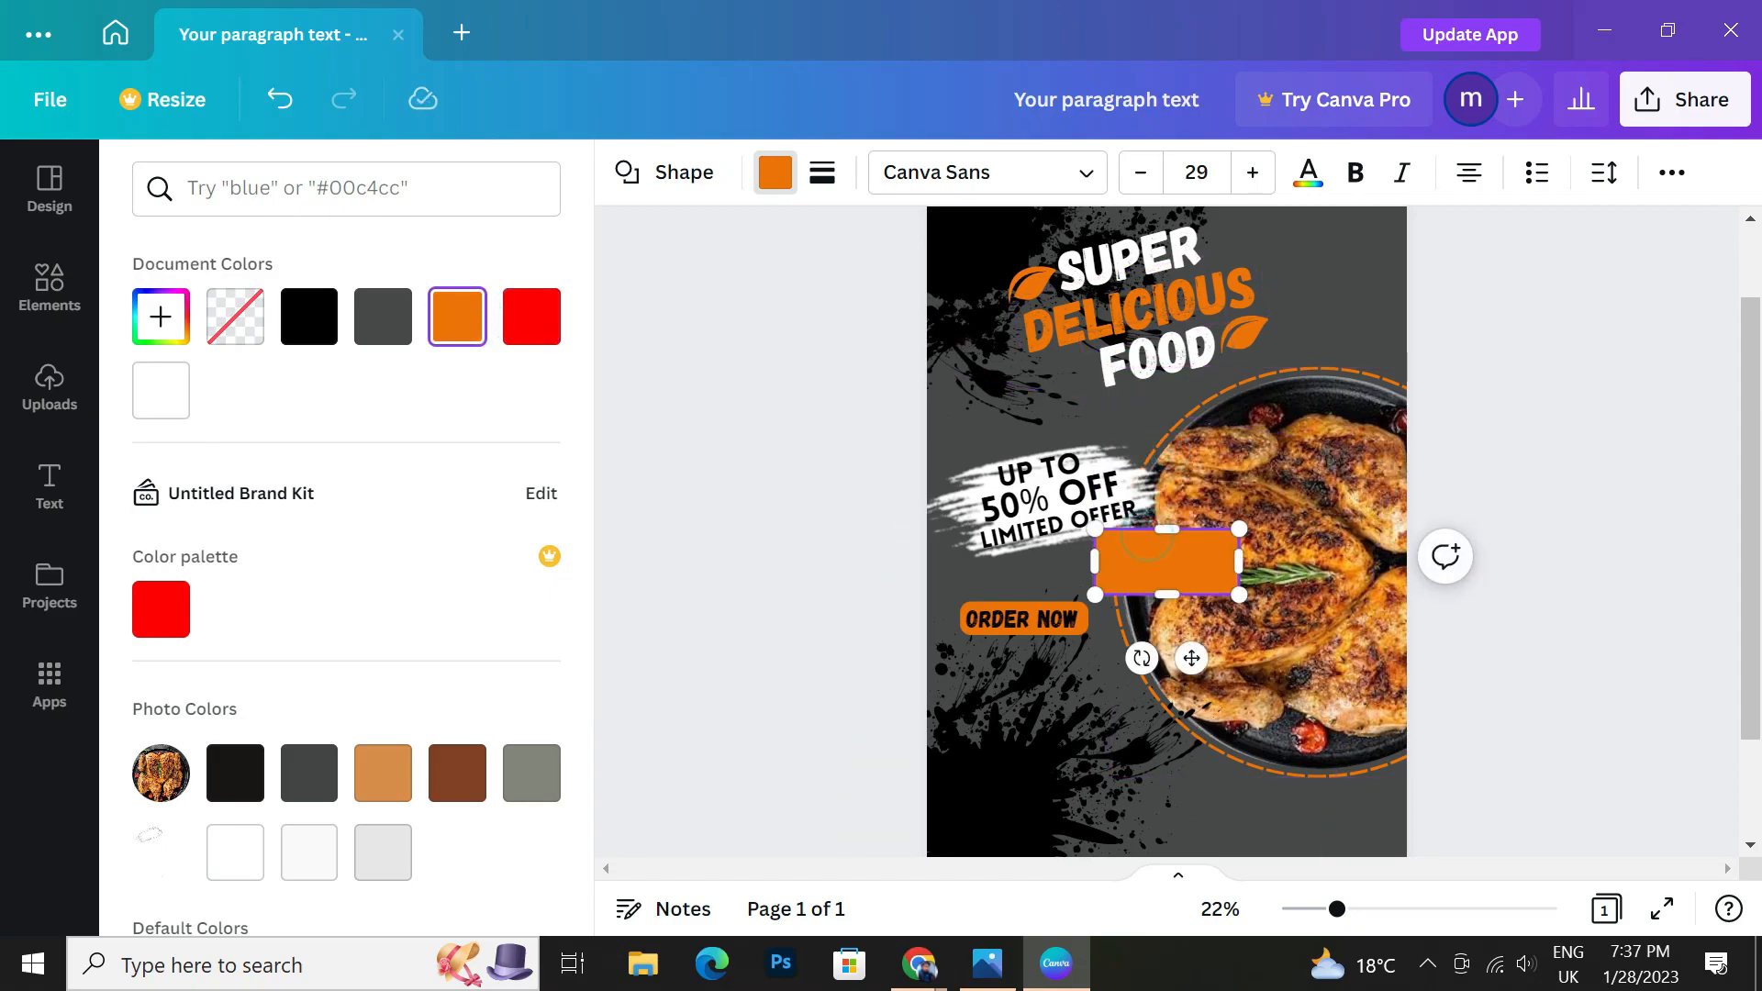
pyautogui.moveTo(1191, 658); pyautogui.dragTo(995, 835)
pyautogui.scroll(-2, 1026, 762)
pyautogui.moveTo(971, 570); pyautogui.dragTo(964, 617)
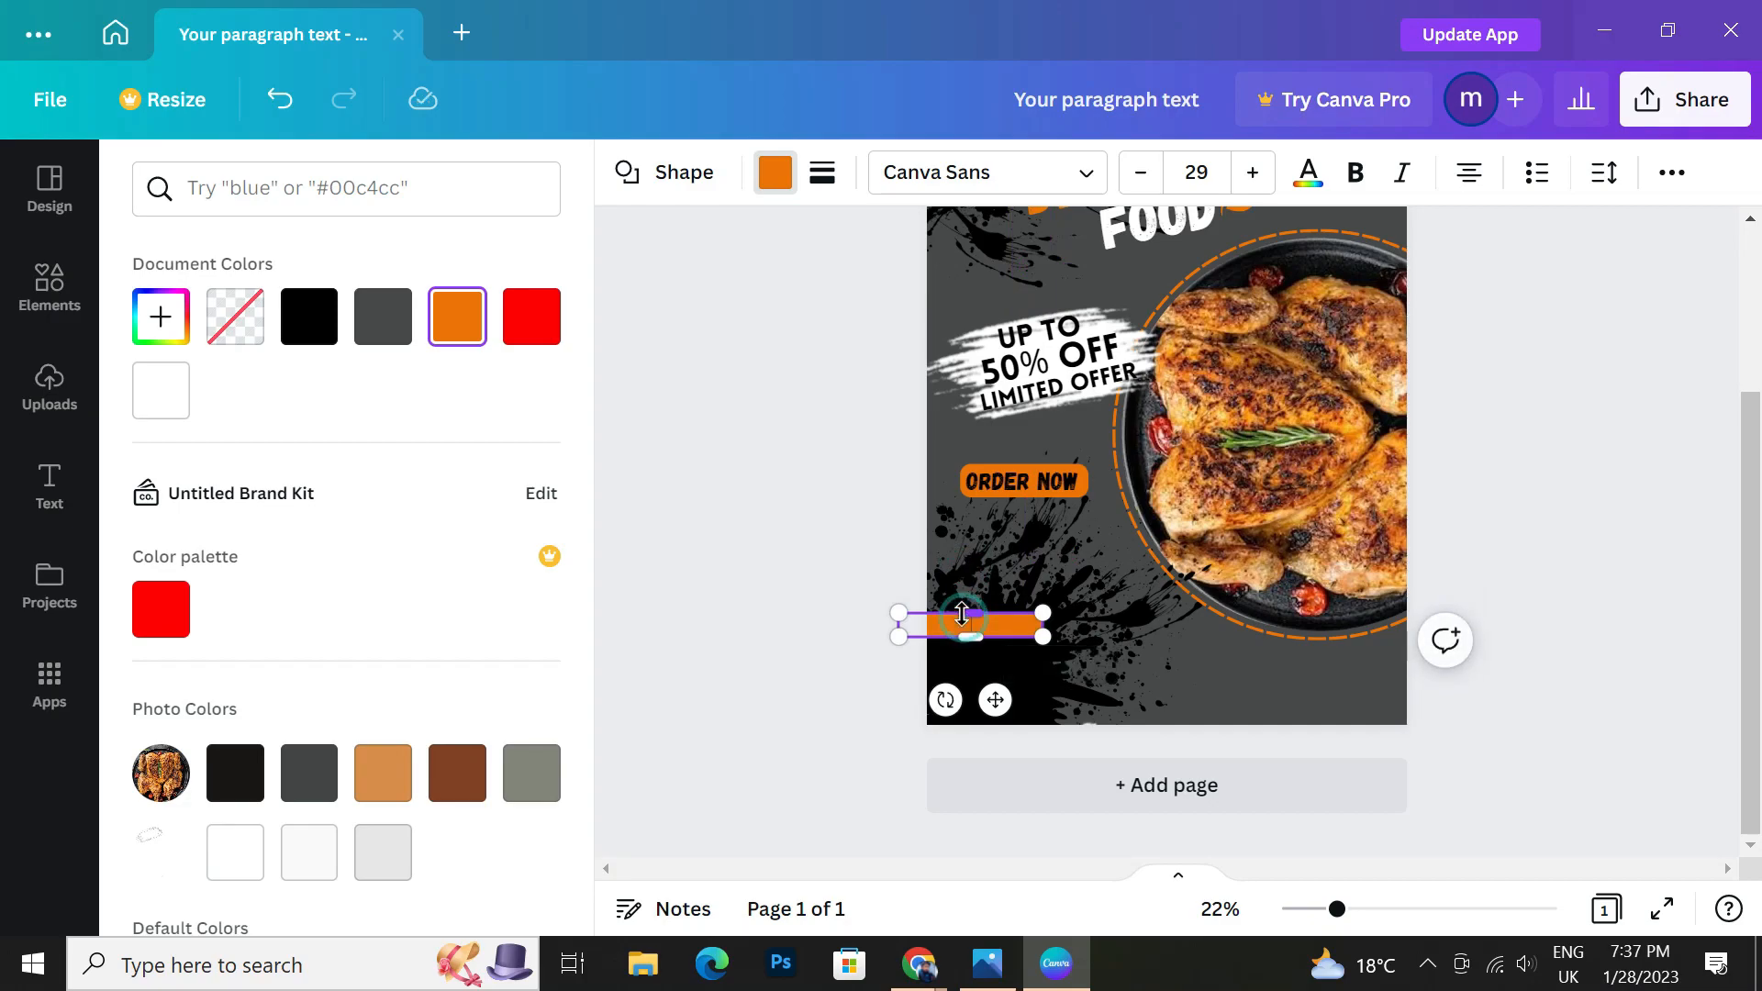
pyautogui.moveTo(996, 701); pyautogui.dragTo(1000, 707)
# Enlarge the orange strip to a bar about 25.8 wide and 3.4 high, running off the page's left edge above the bottom.
pyautogui.moveTo(1038, 630); pyautogui.dragTo(1124, 603)
pyautogui.moveTo(1035, 712); pyautogui.dragTo(989, 738)
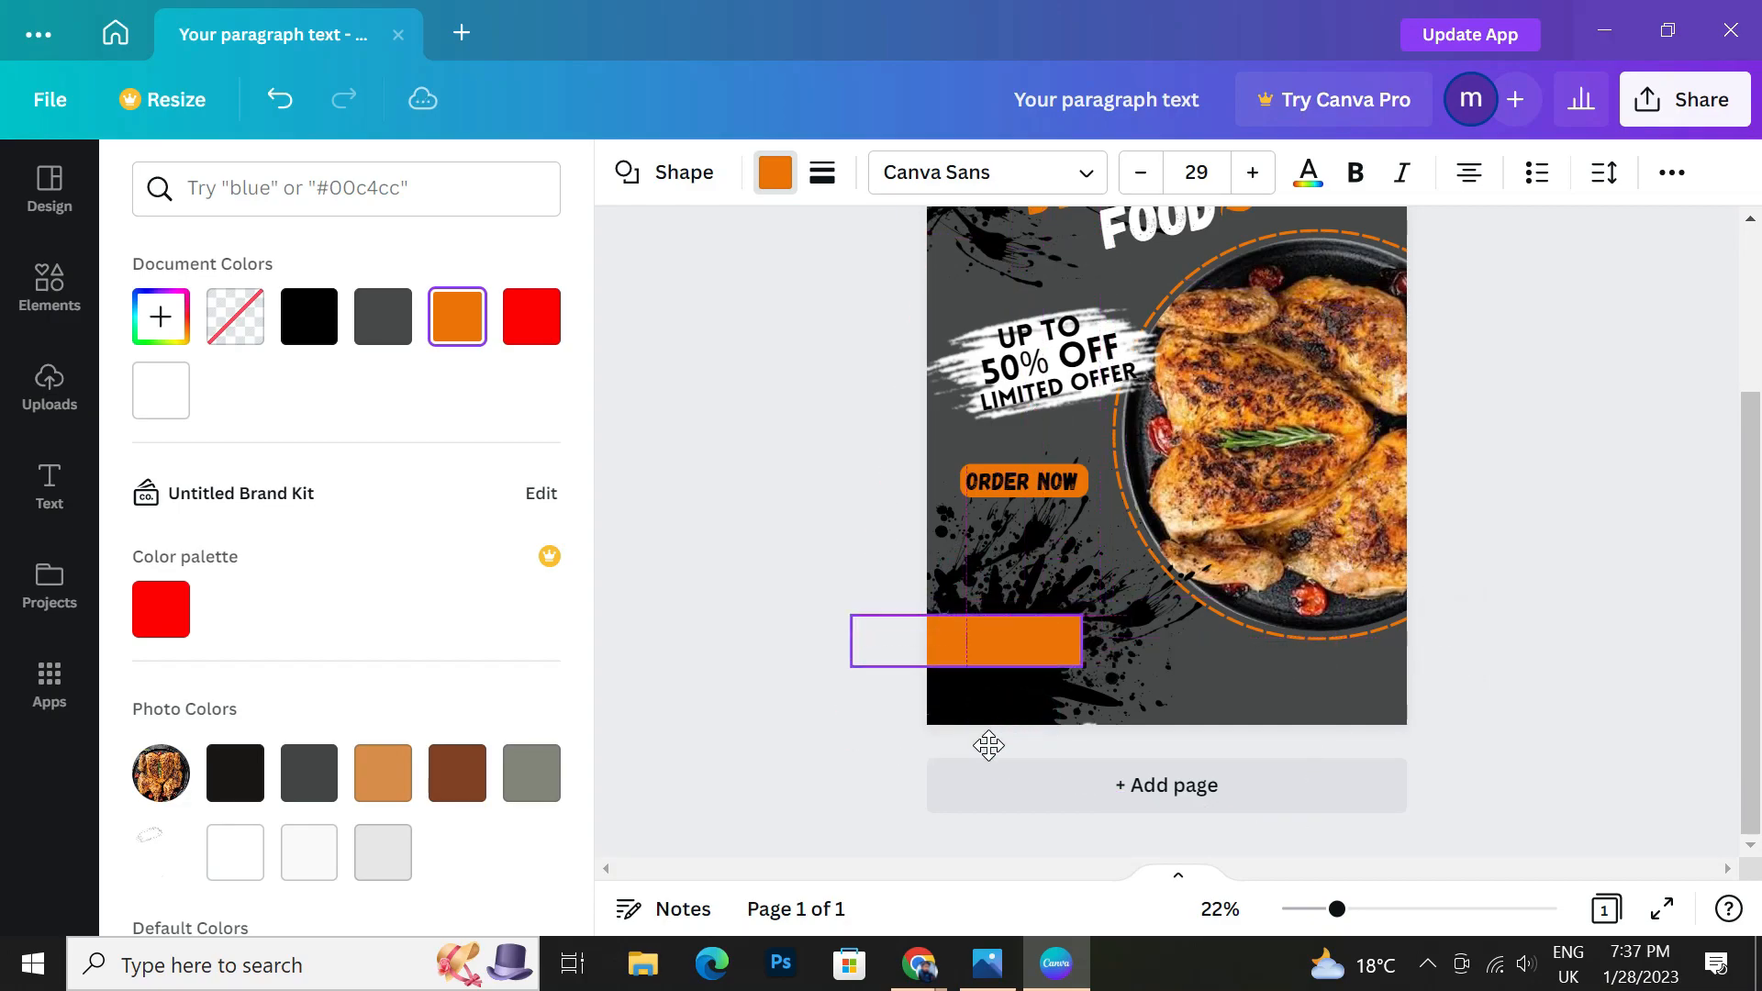
pyautogui.moveTo(1117, 616); pyautogui.dragTo(1147, 631)
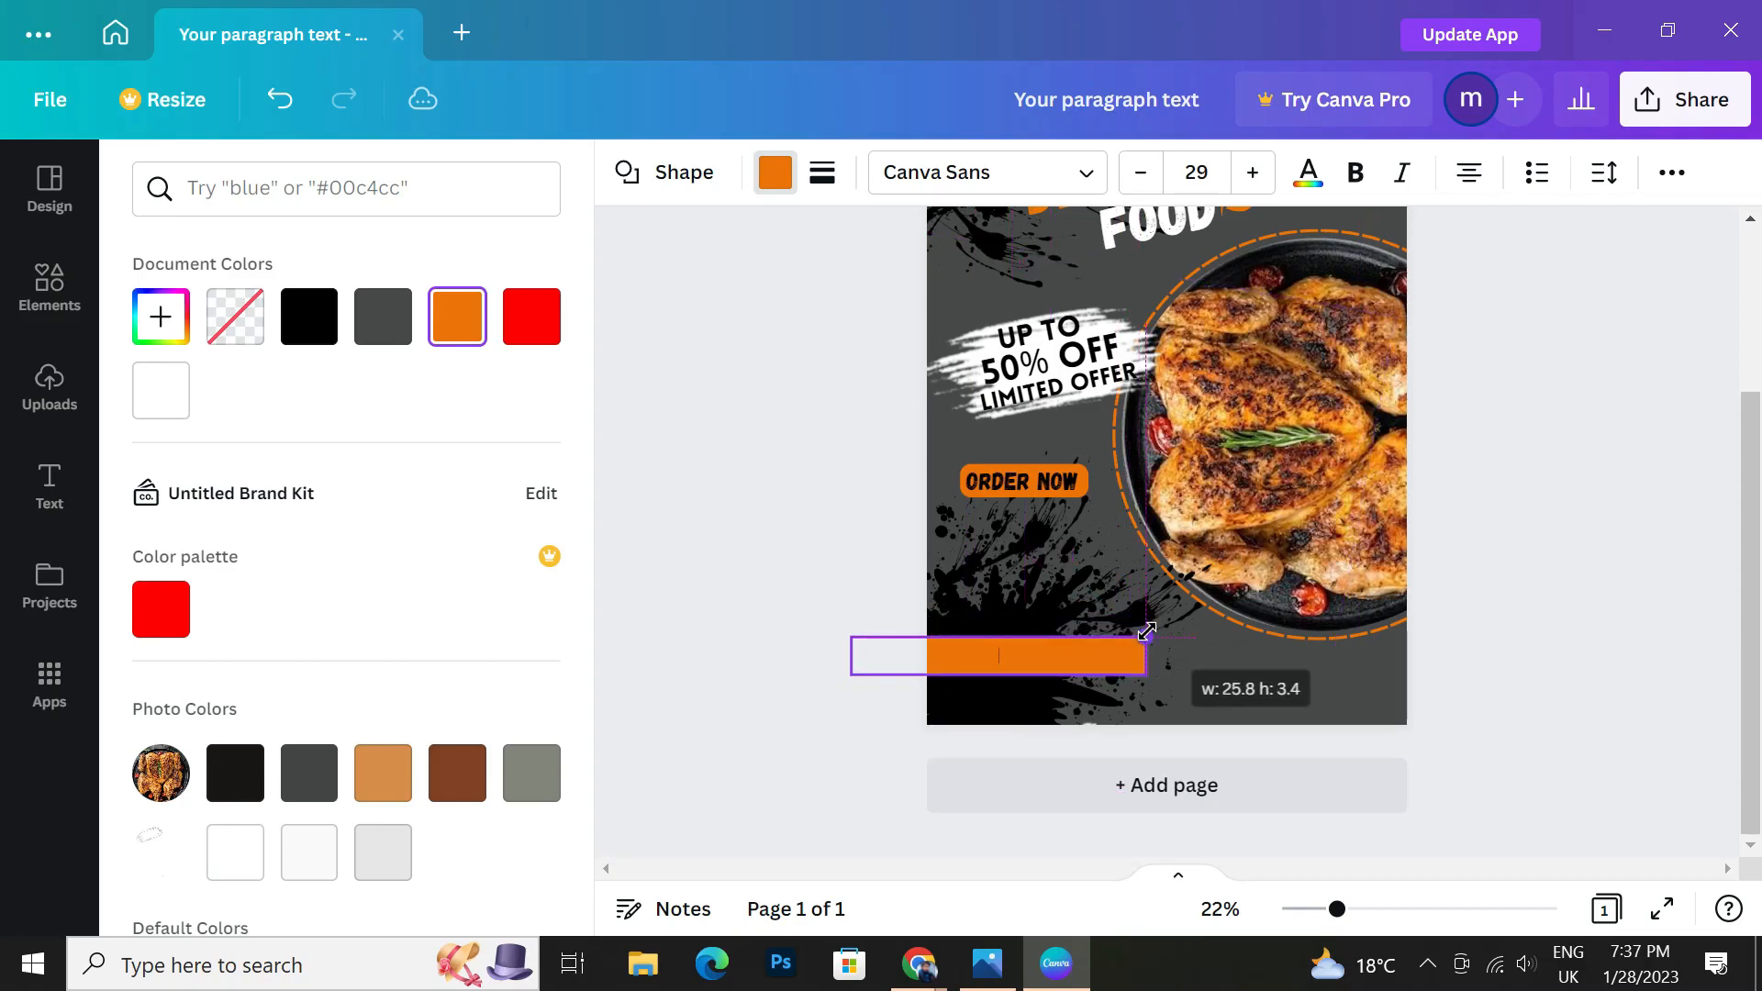
pyautogui.moveTo(1020, 736); pyautogui.dragTo(1003, 725)
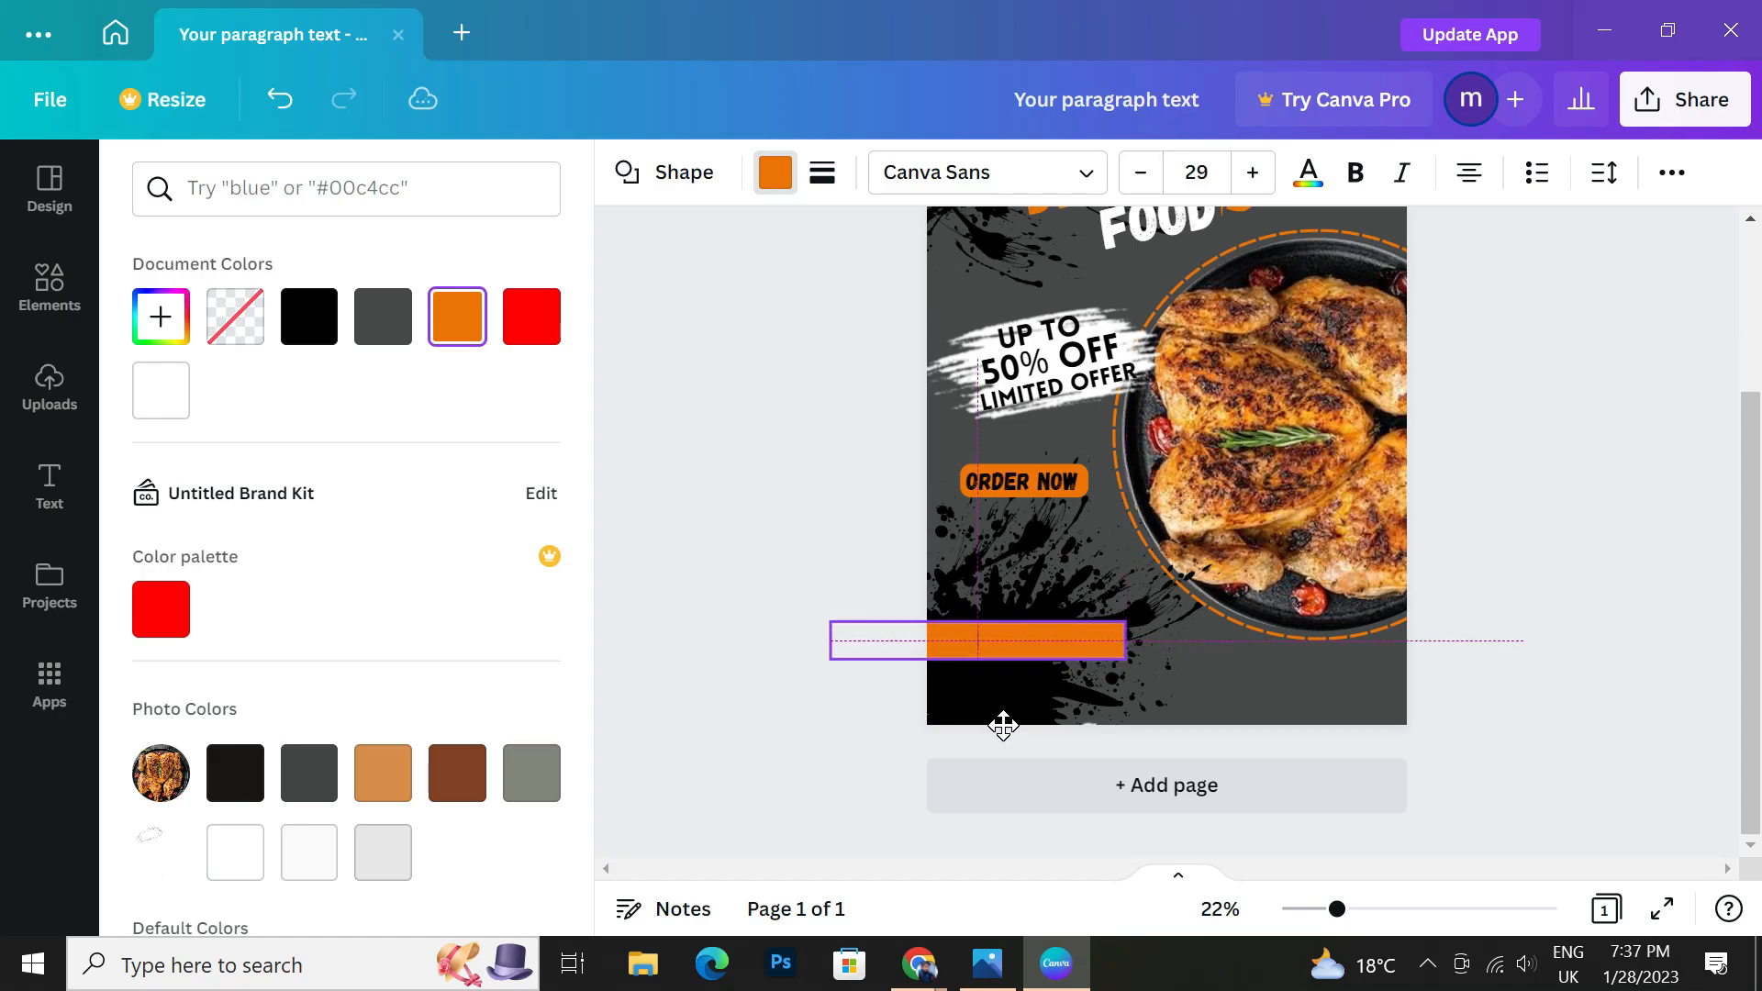
pyautogui.click(811, 669)
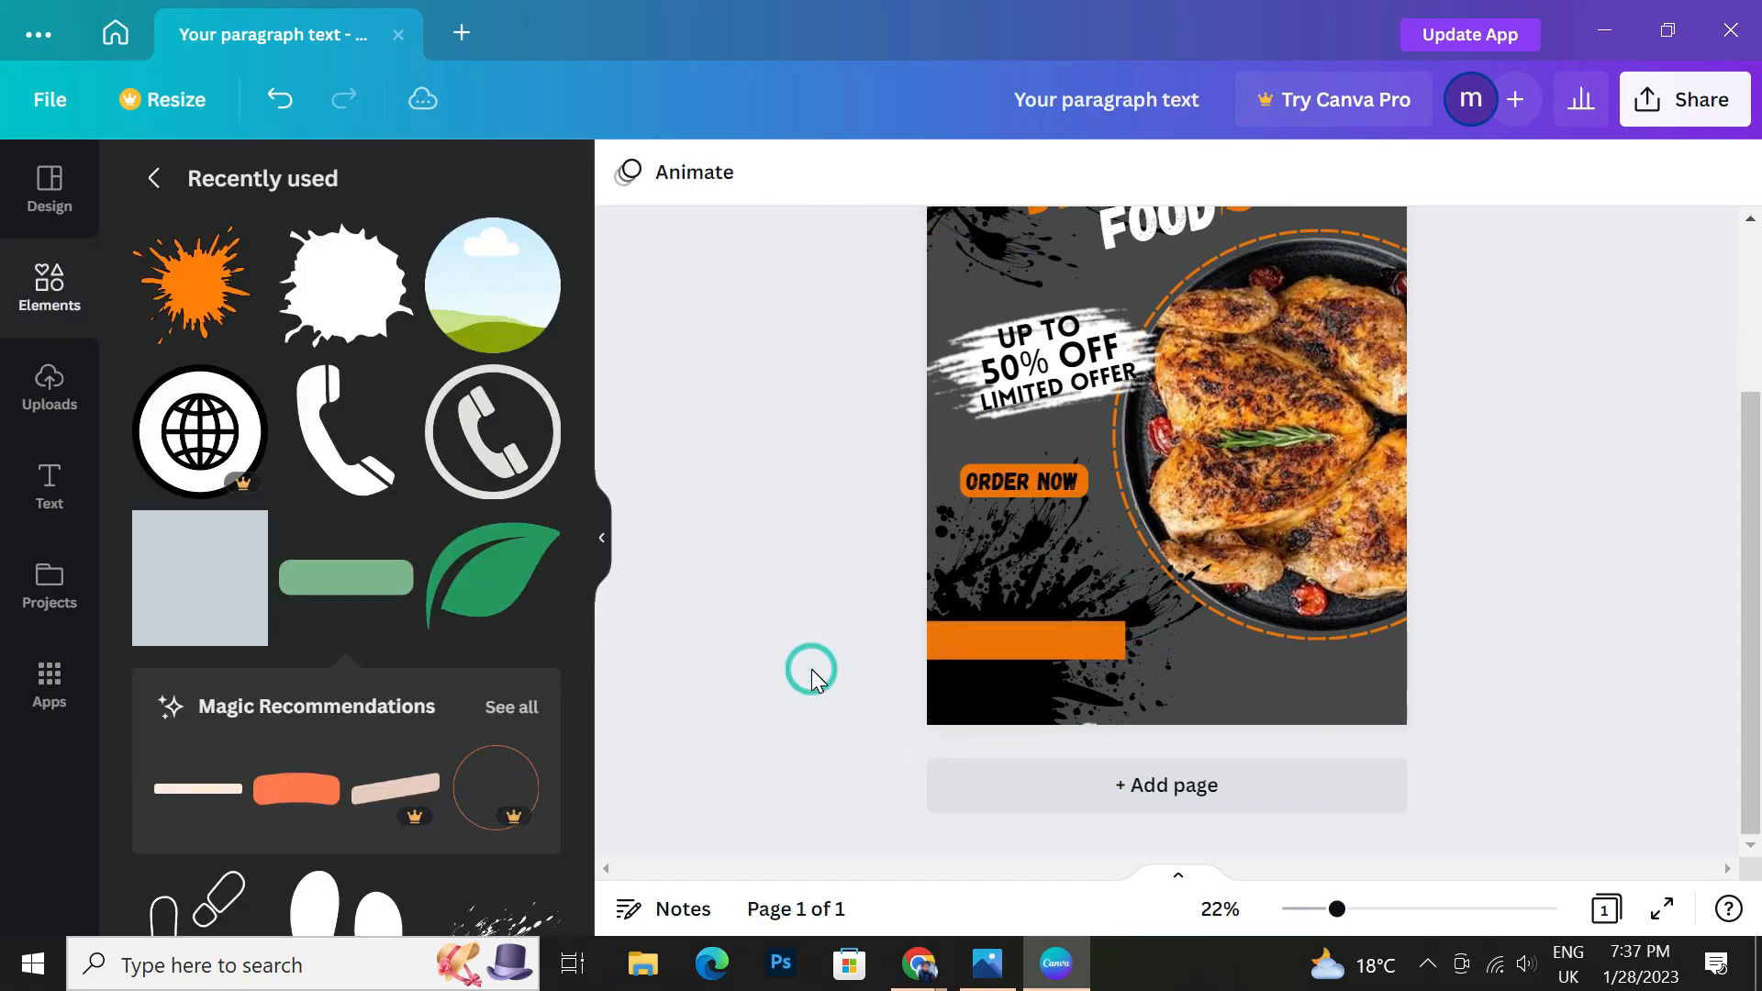
# Set the lower orange bar's corner rounding to 100 and nudge the bar slightly to the right.
pyautogui.click(1000, 642)
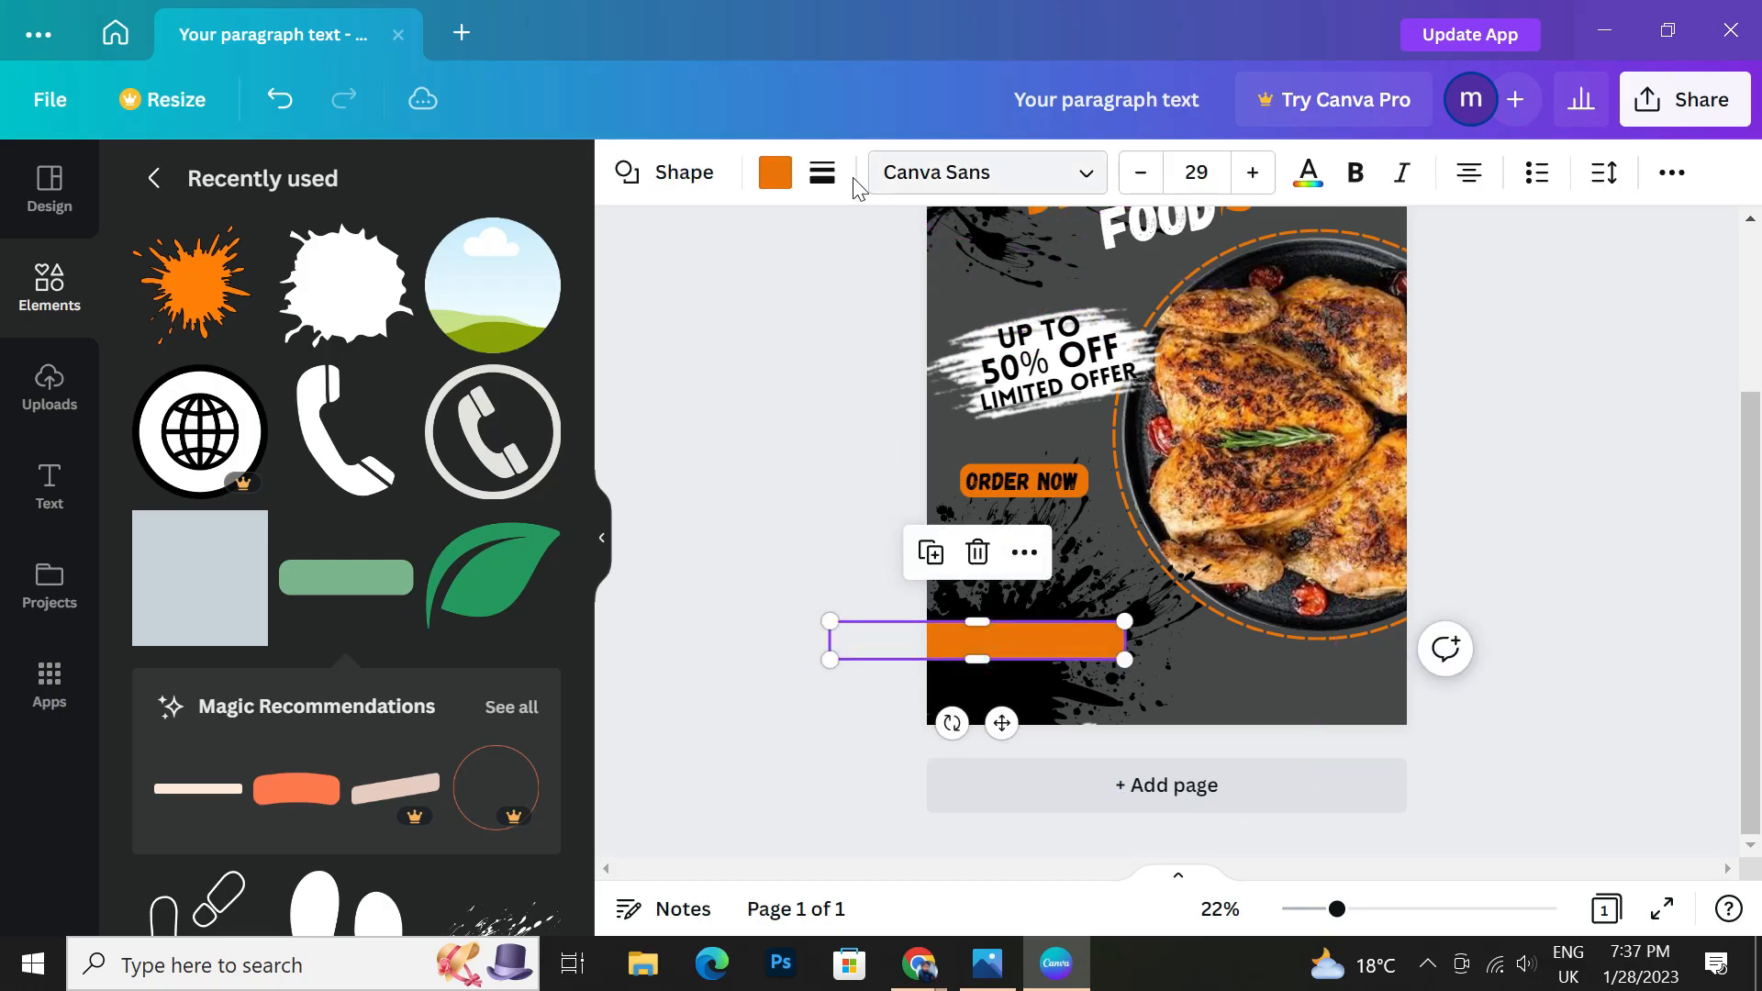
pyautogui.click(823, 179)
pyautogui.moveTo(873, 429); pyautogui.dragTo(1141, 425)
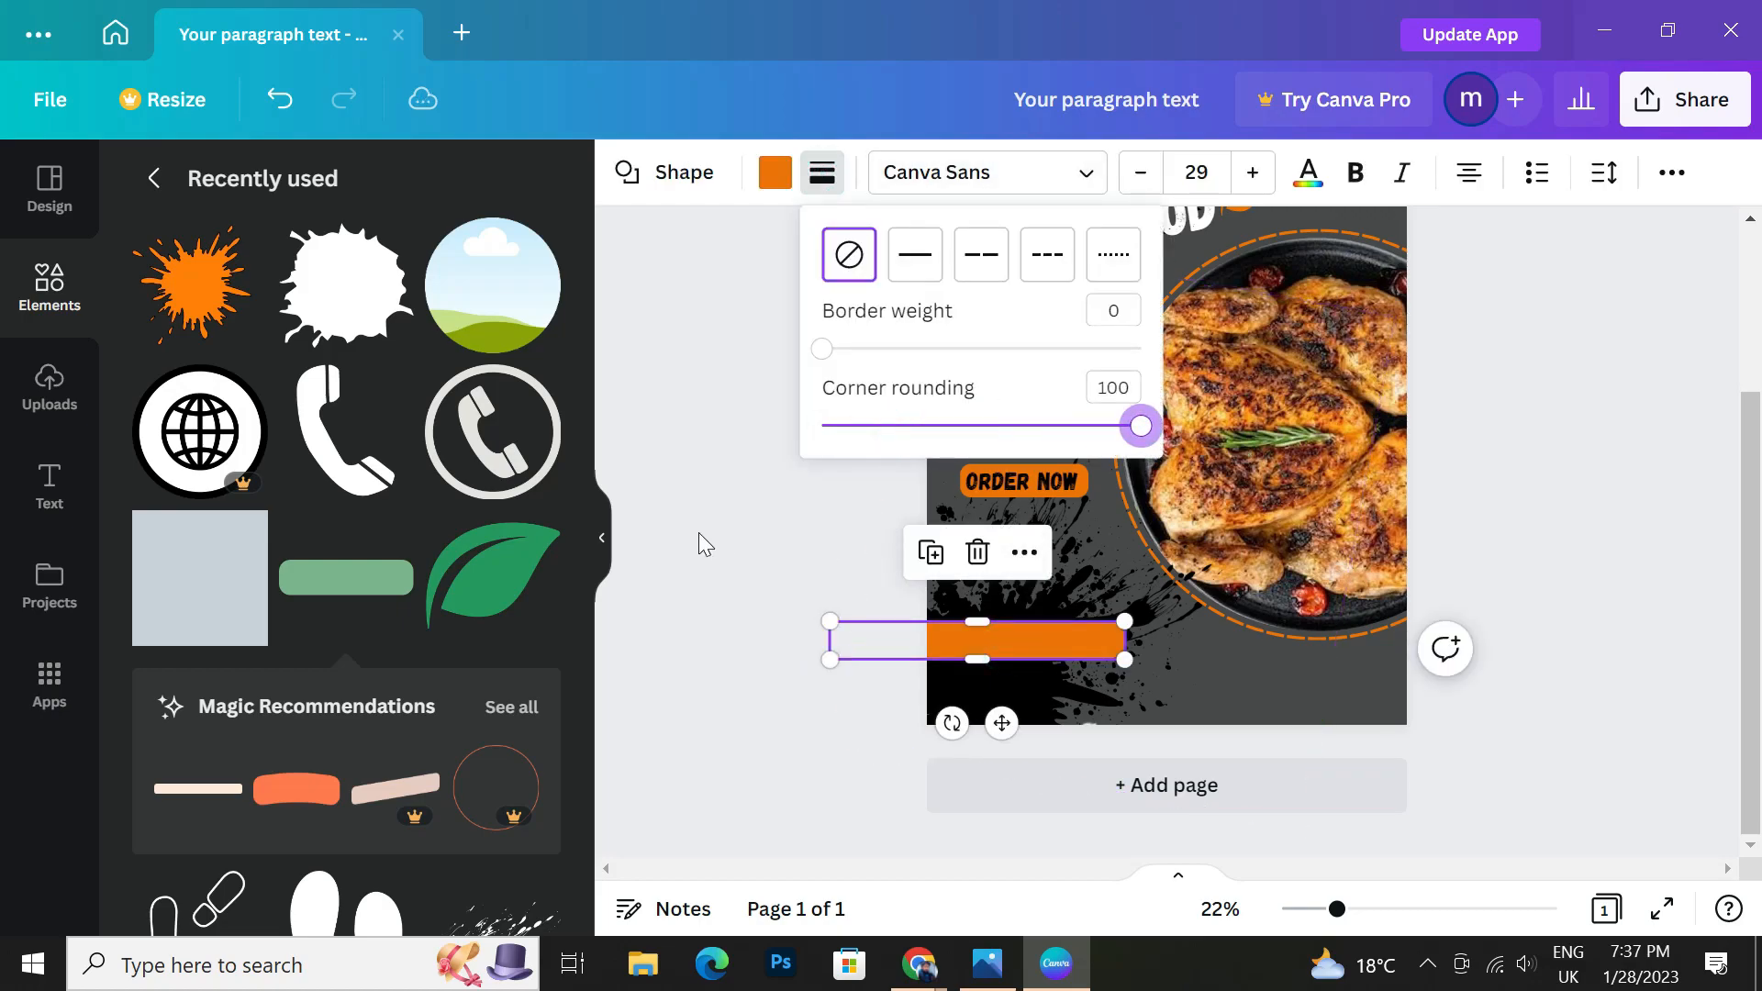
pyautogui.click(664, 531)
pyautogui.moveTo(1003, 659); pyautogui.dragTo(1010, 648)
pyautogui.click(705, 586)
# Insert the recently used square shape, recolor it with the document's white and set its corner rounding to the maximum.
pyautogui.click(961, 635)
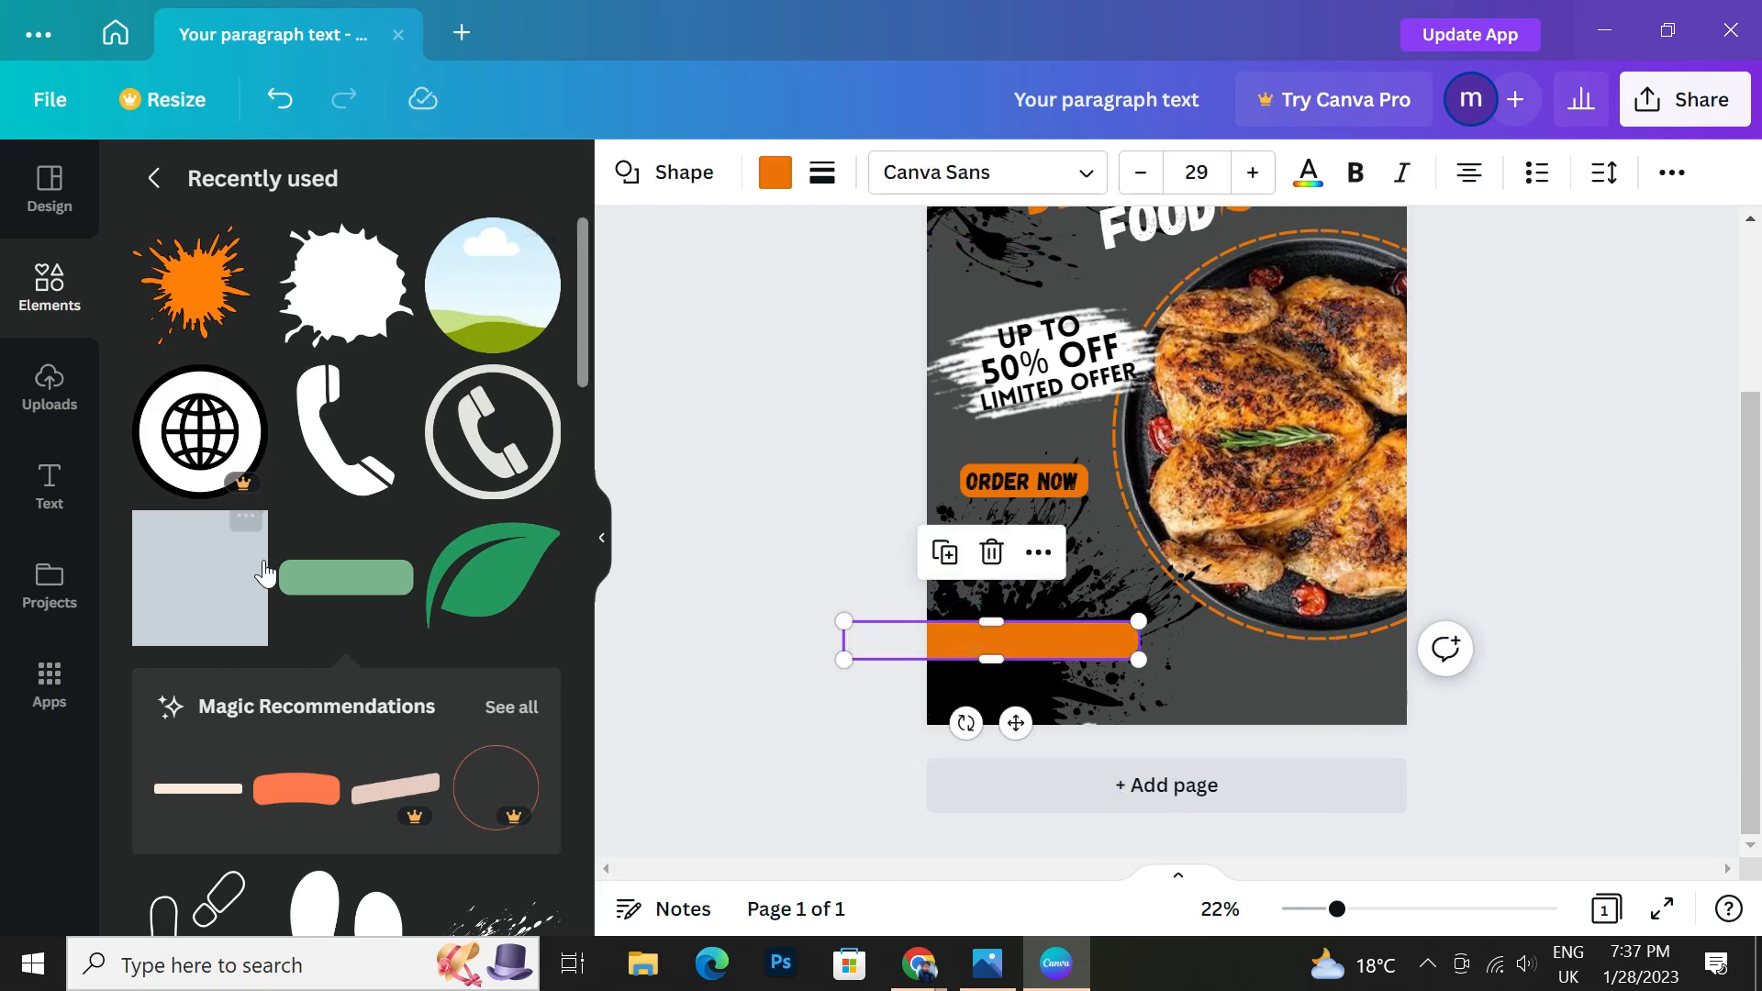
pyautogui.click(182, 619)
pyautogui.click(775, 174)
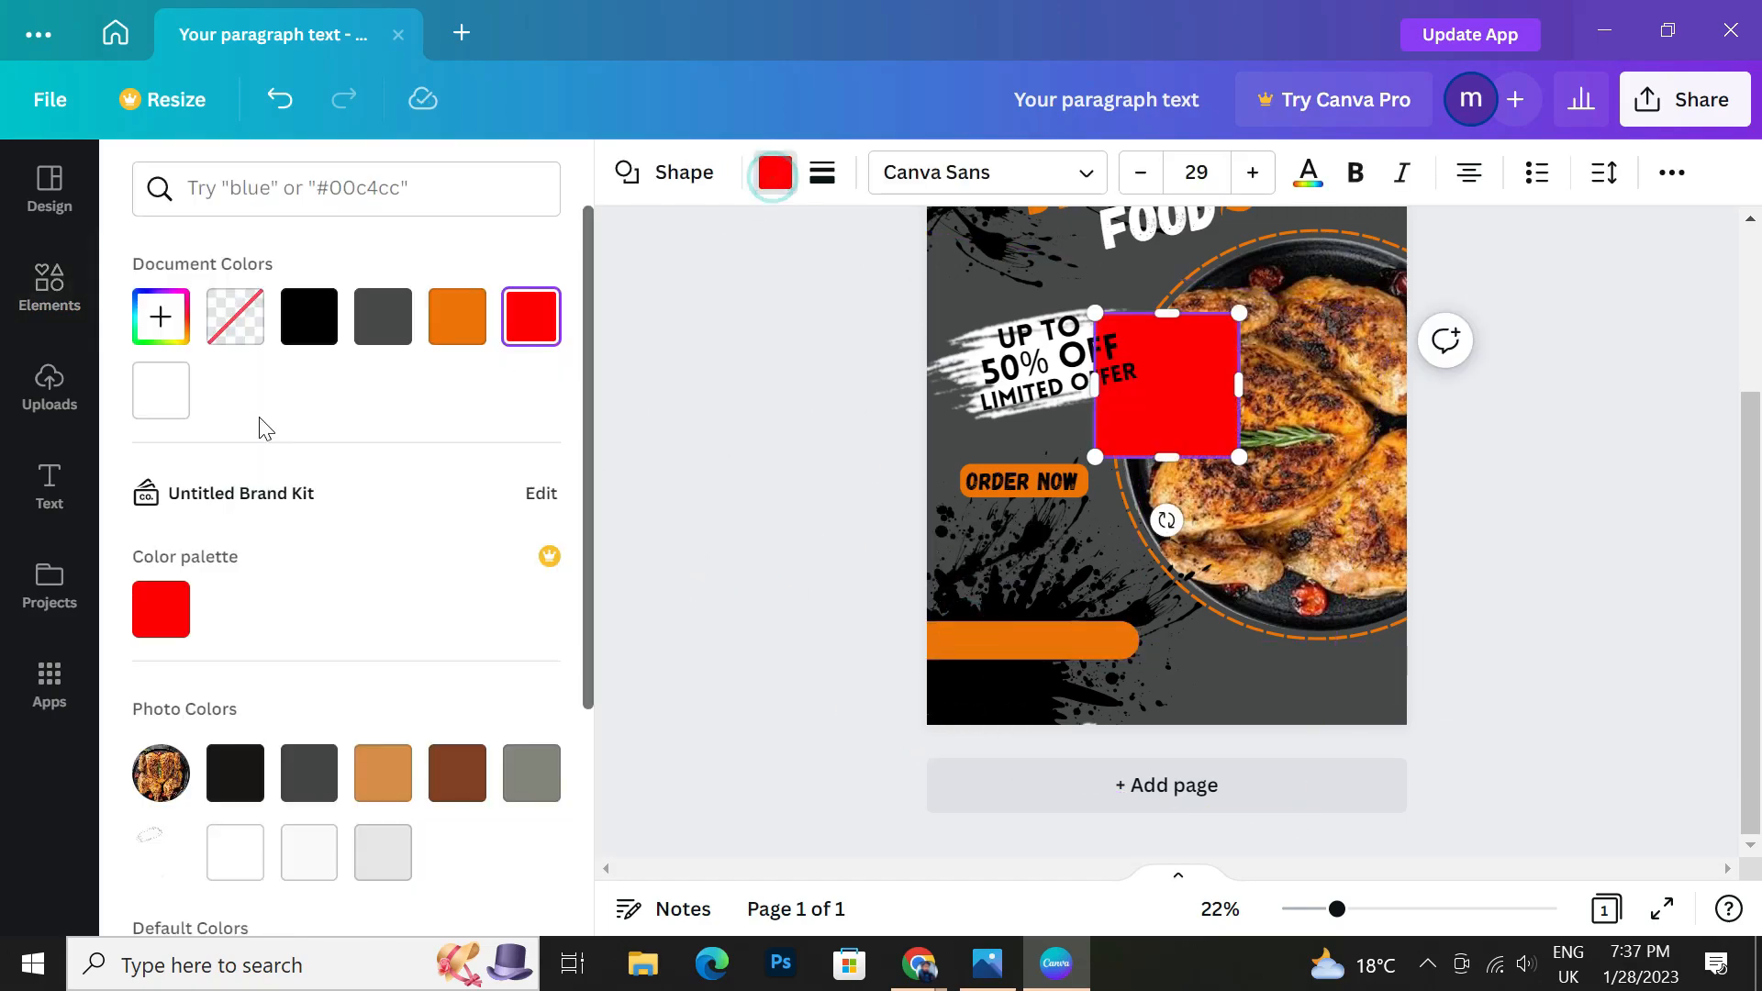
pyautogui.click(178, 404)
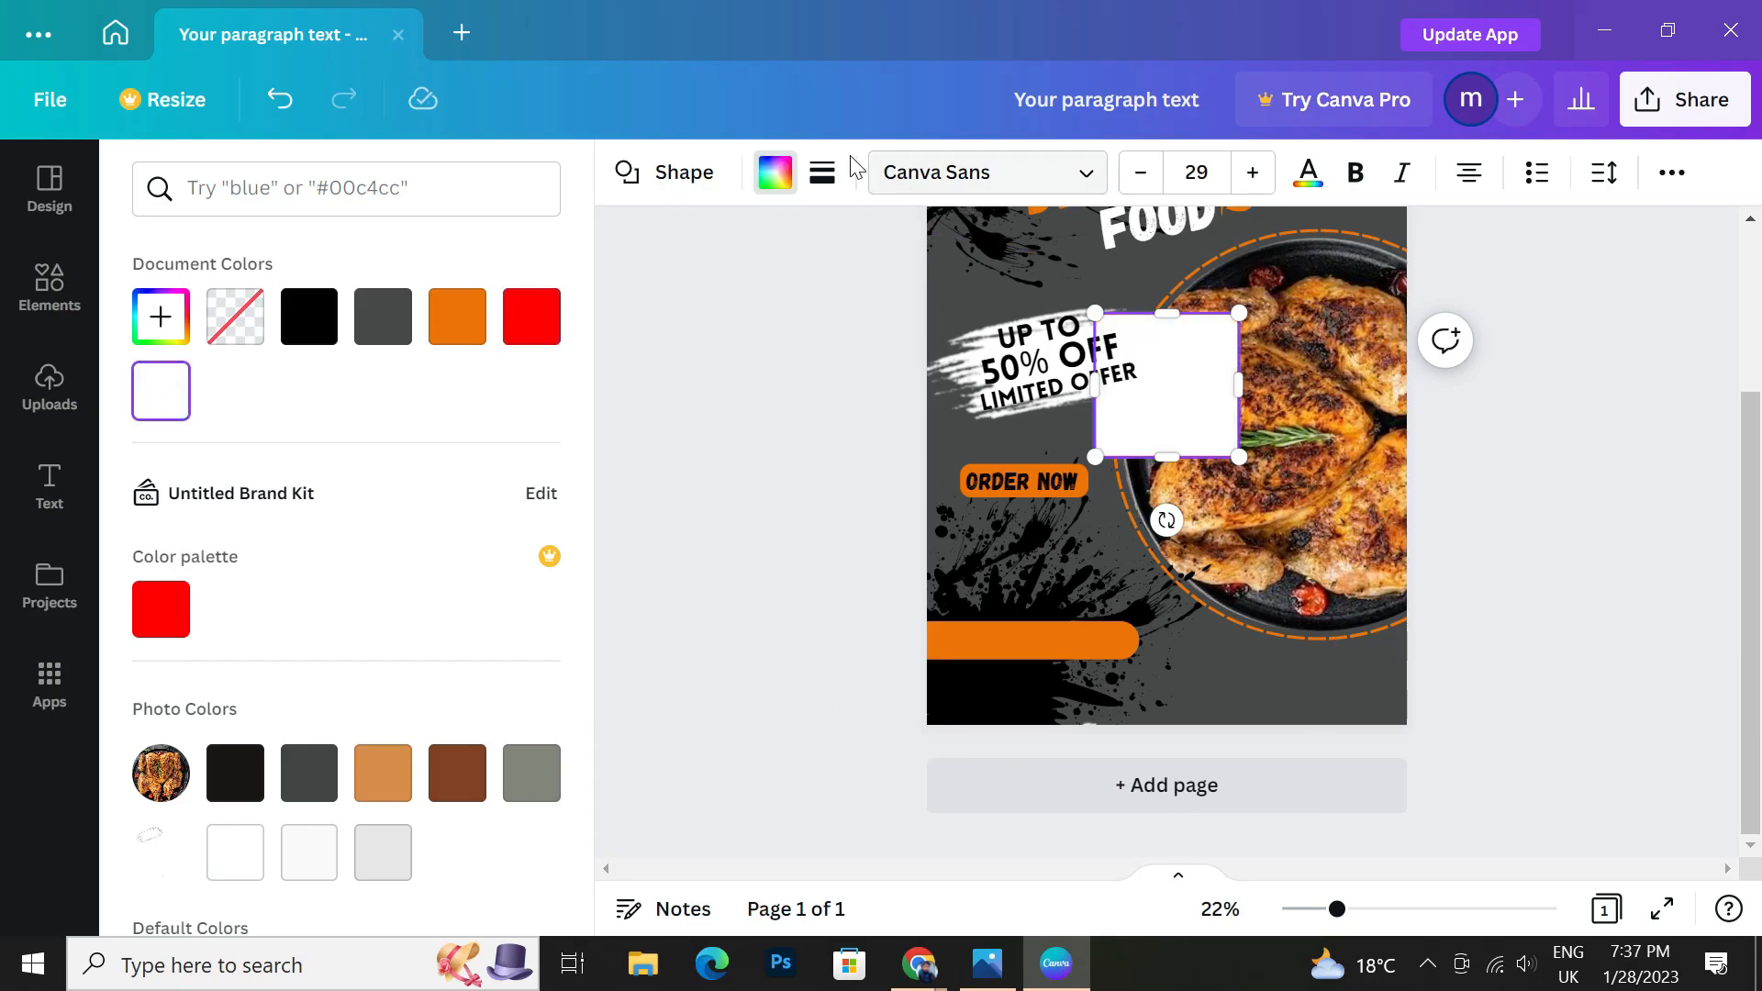
pyautogui.click(822, 171)
pyautogui.moveTo(821, 424); pyautogui.dragTo(1141, 421)
pyautogui.click(630, 532)
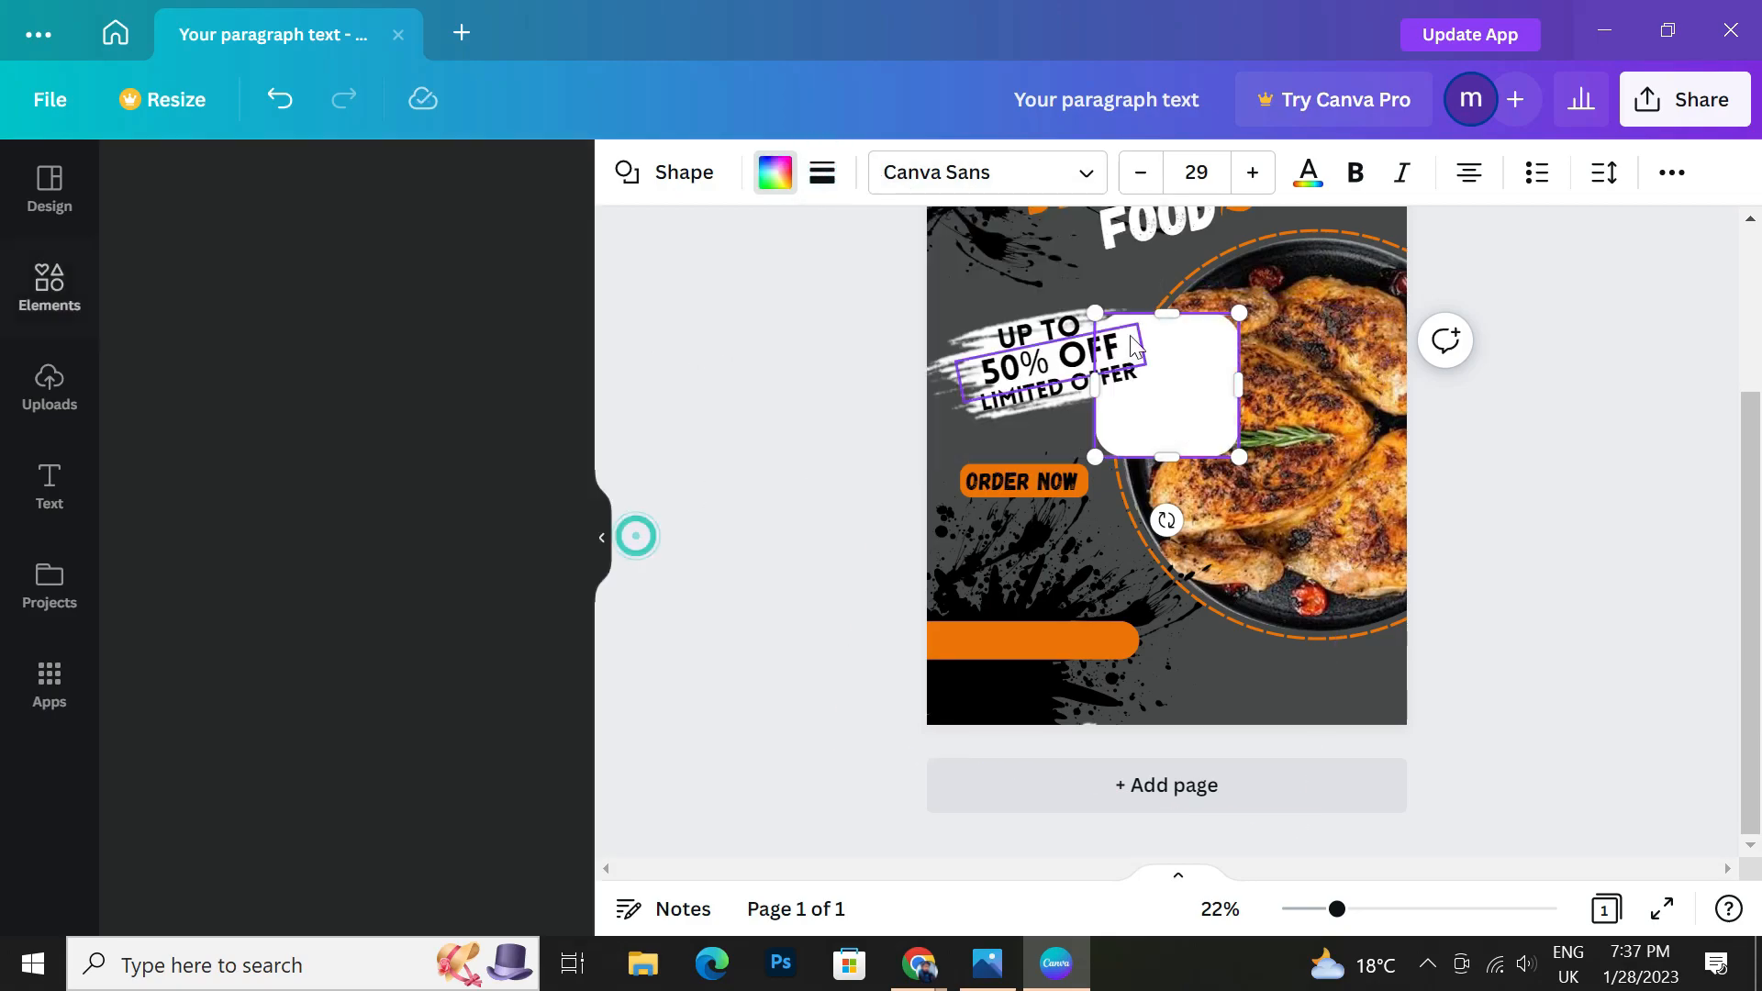
# Flatten the white rounded shape and place it over the left end of the orange bar, overhanging the page's left edge.
pyautogui.moveTo(1167, 359); pyautogui.dragTo(1166, 448)
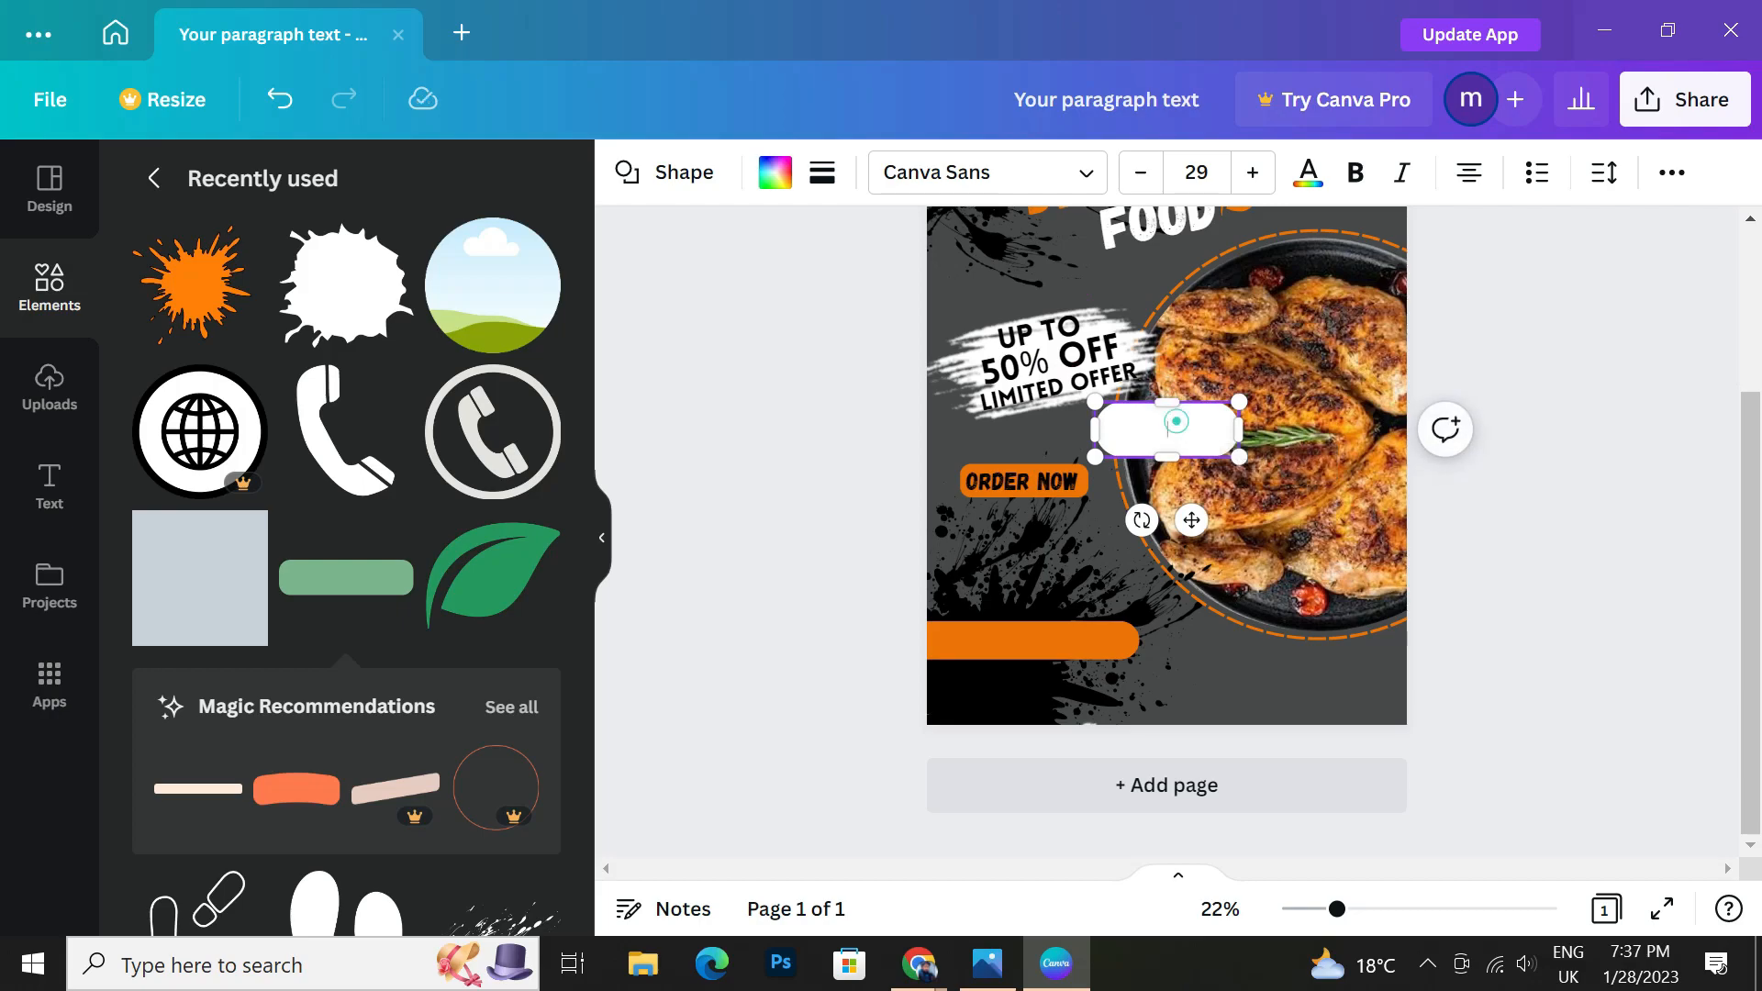
pyautogui.moveTo(1191, 514); pyautogui.dragTo(950, 732)
pyautogui.moveTo(922, 615); pyautogui.dragTo(922, 621)
pyautogui.click(855, 688)
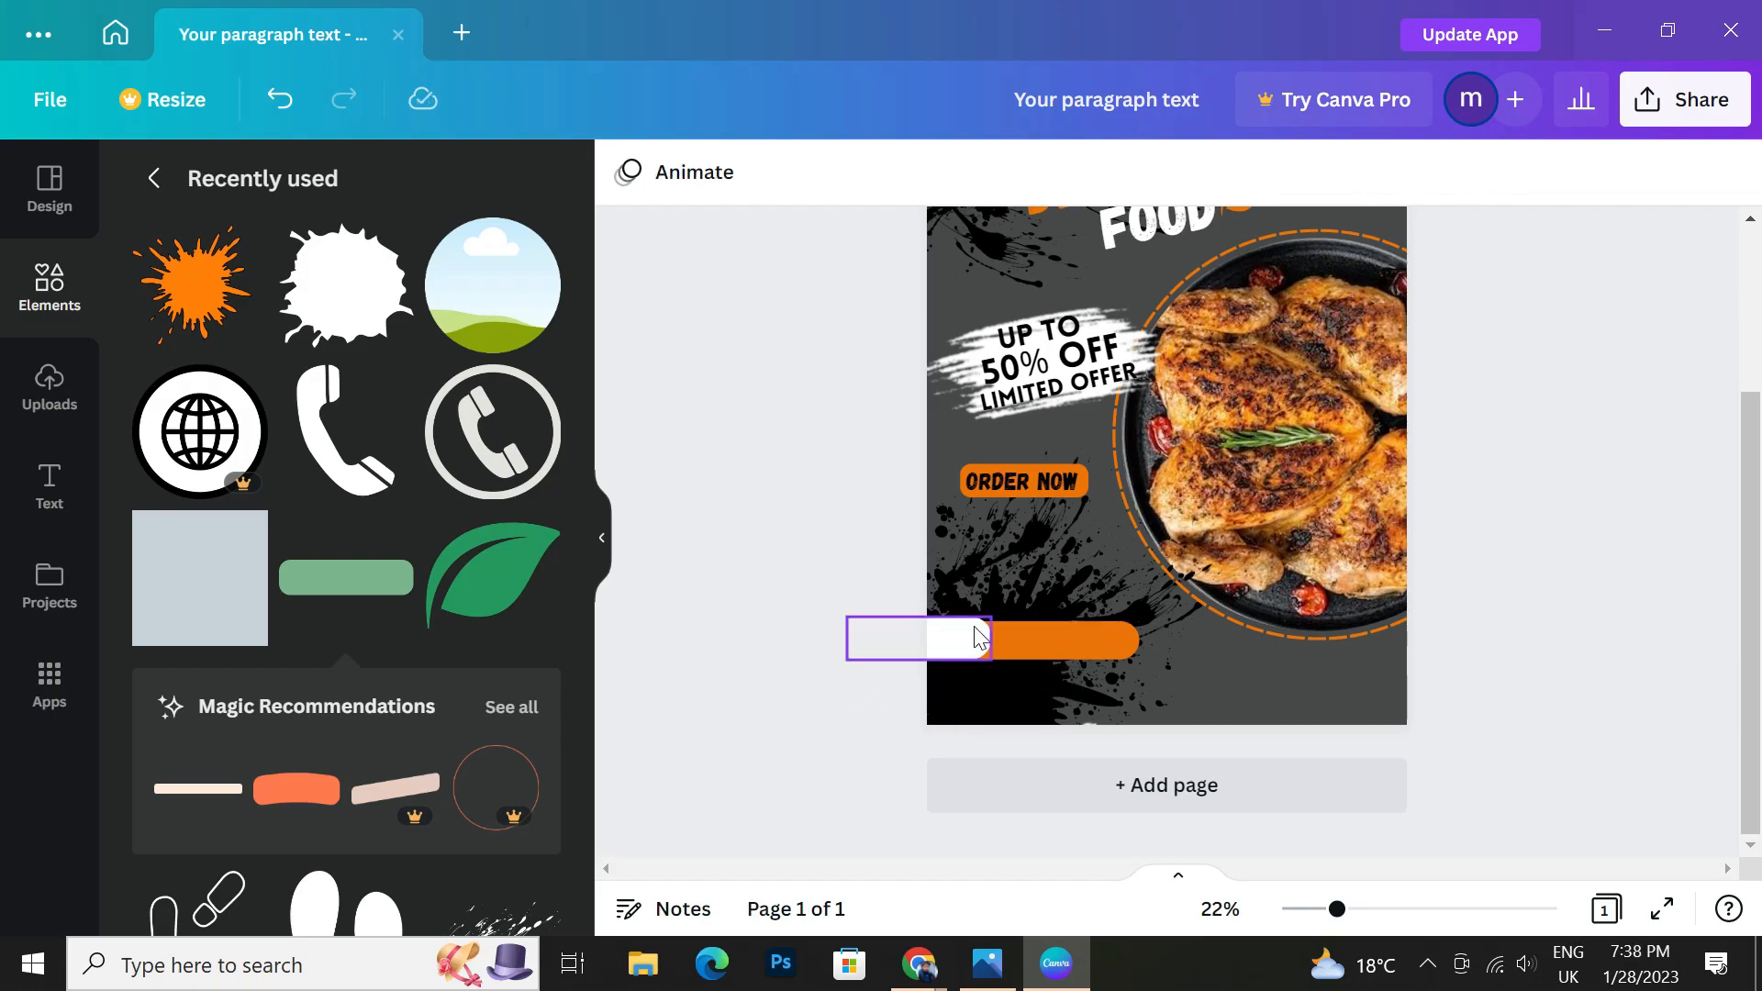
pyautogui.click(979, 636)
pyautogui.moveTo(918, 618); pyautogui.dragTo(914, 616)
pyautogui.click(873, 593)
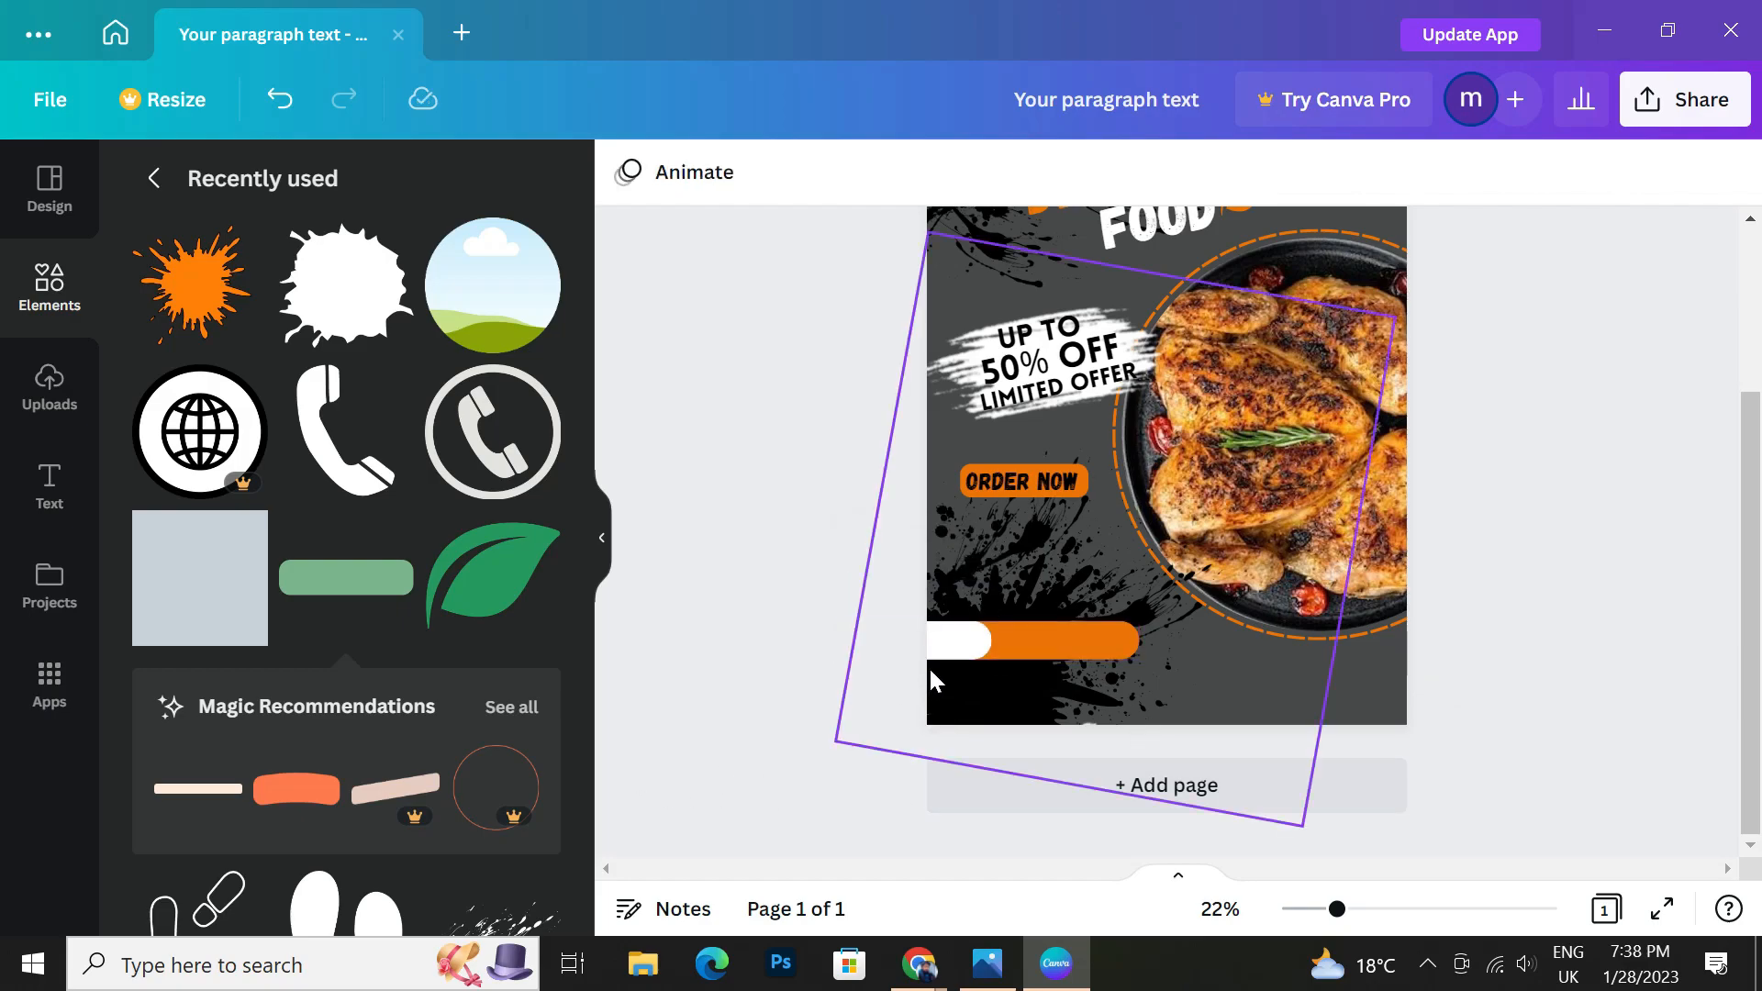
# Insert the recently used solid telephone handset graphic, shrink it and place it on the orange bar's white end.
pyautogui.click(356, 486)
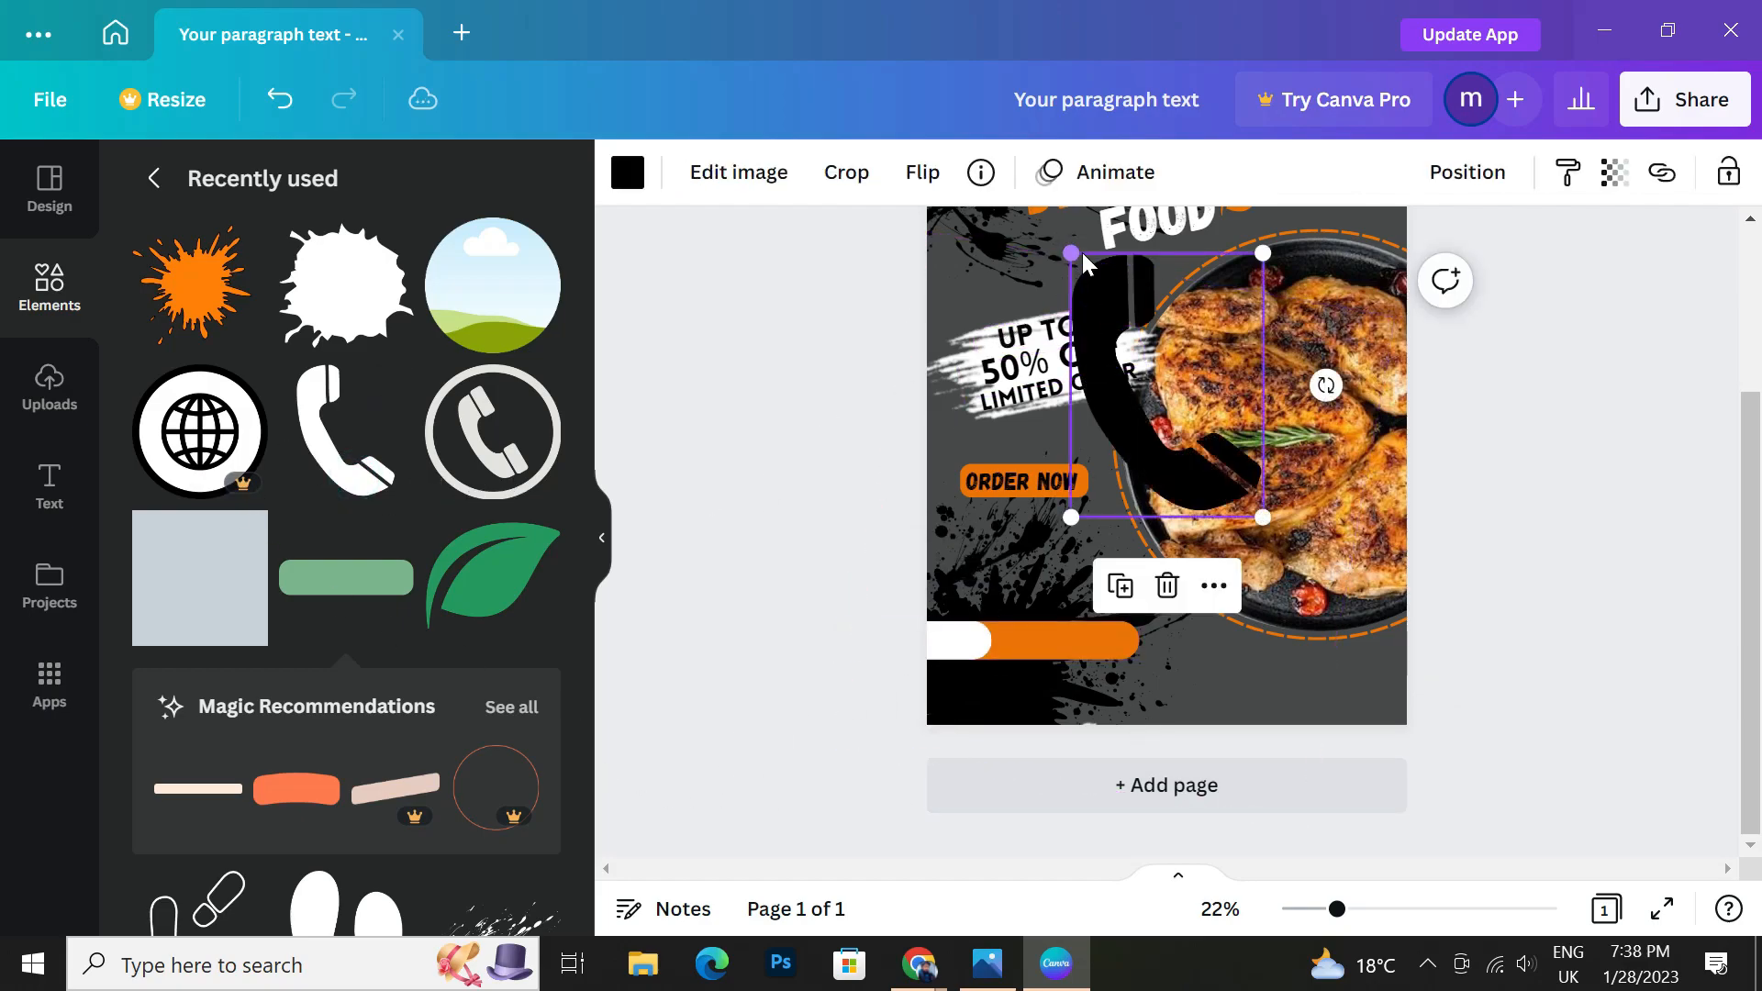
pyautogui.moveTo(1070, 246); pyautogui.dragTo(1225, 463)
pyautogui.moveTo(1265, 578); pyautogui.dragTo(981, 711)
pyautogui.moveTo(942, 603); pyautogui.dragTo(951, 634)
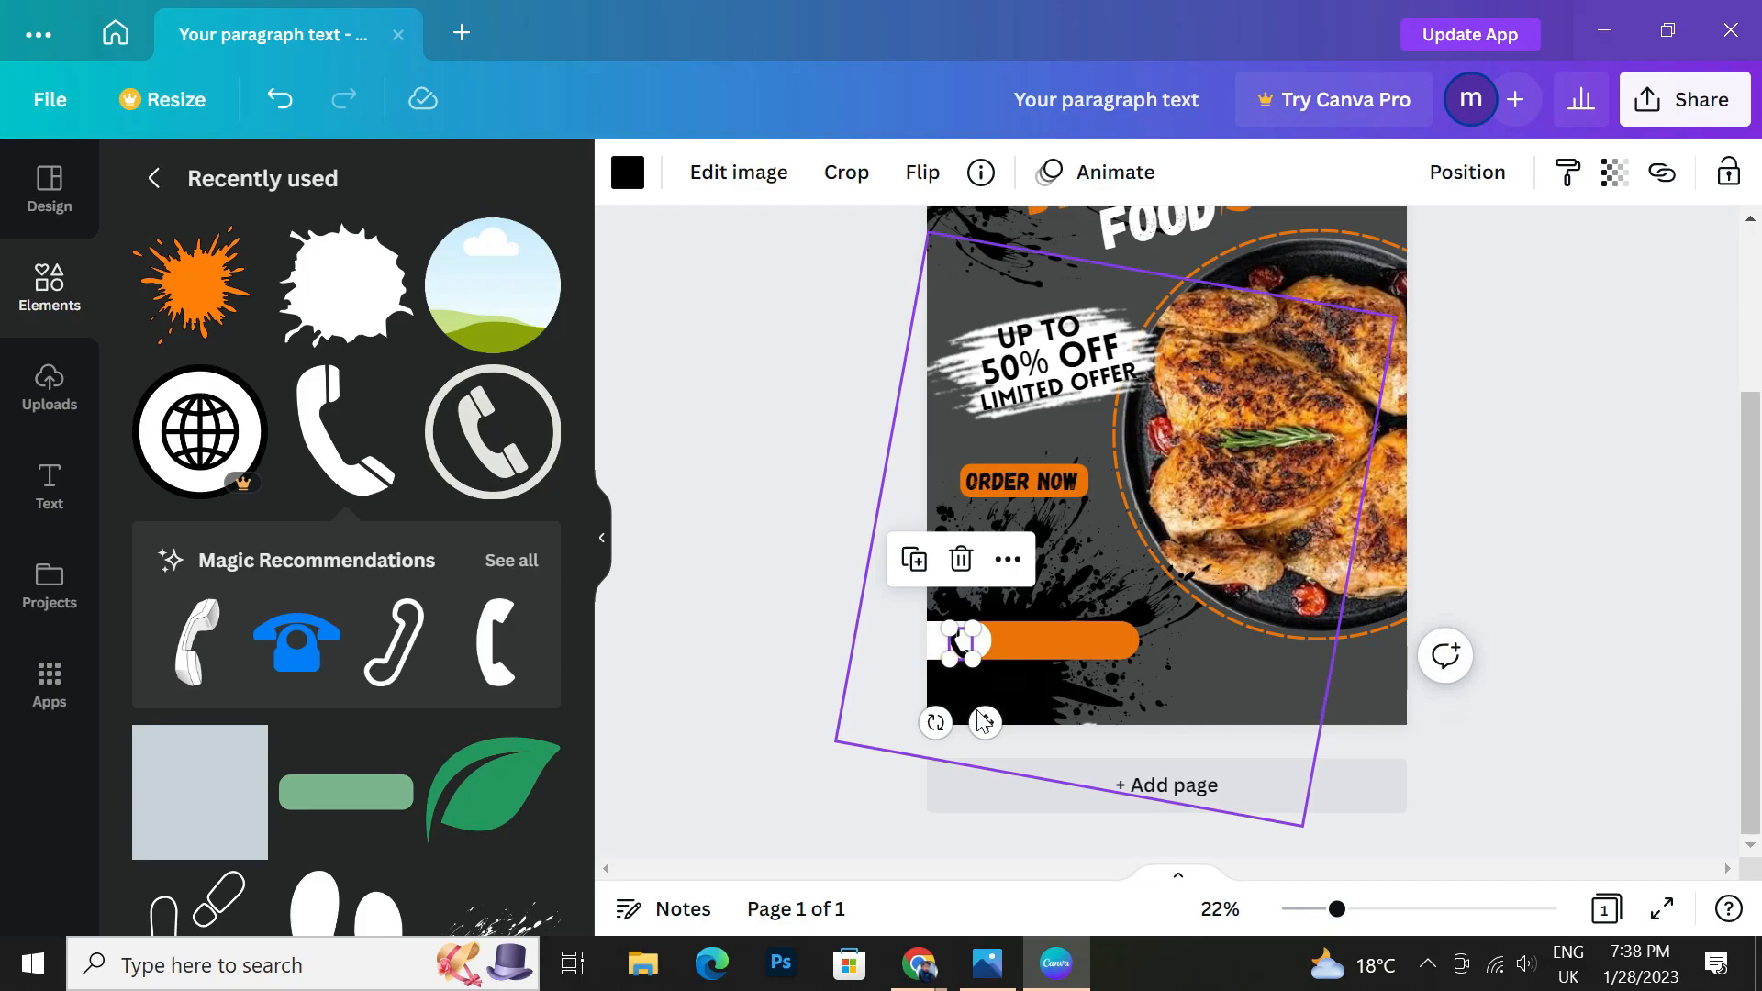
pyautogui.moveTo(983, 715); pyautogui.dragTo(987, 709)
pyautogui.click(834, 677)
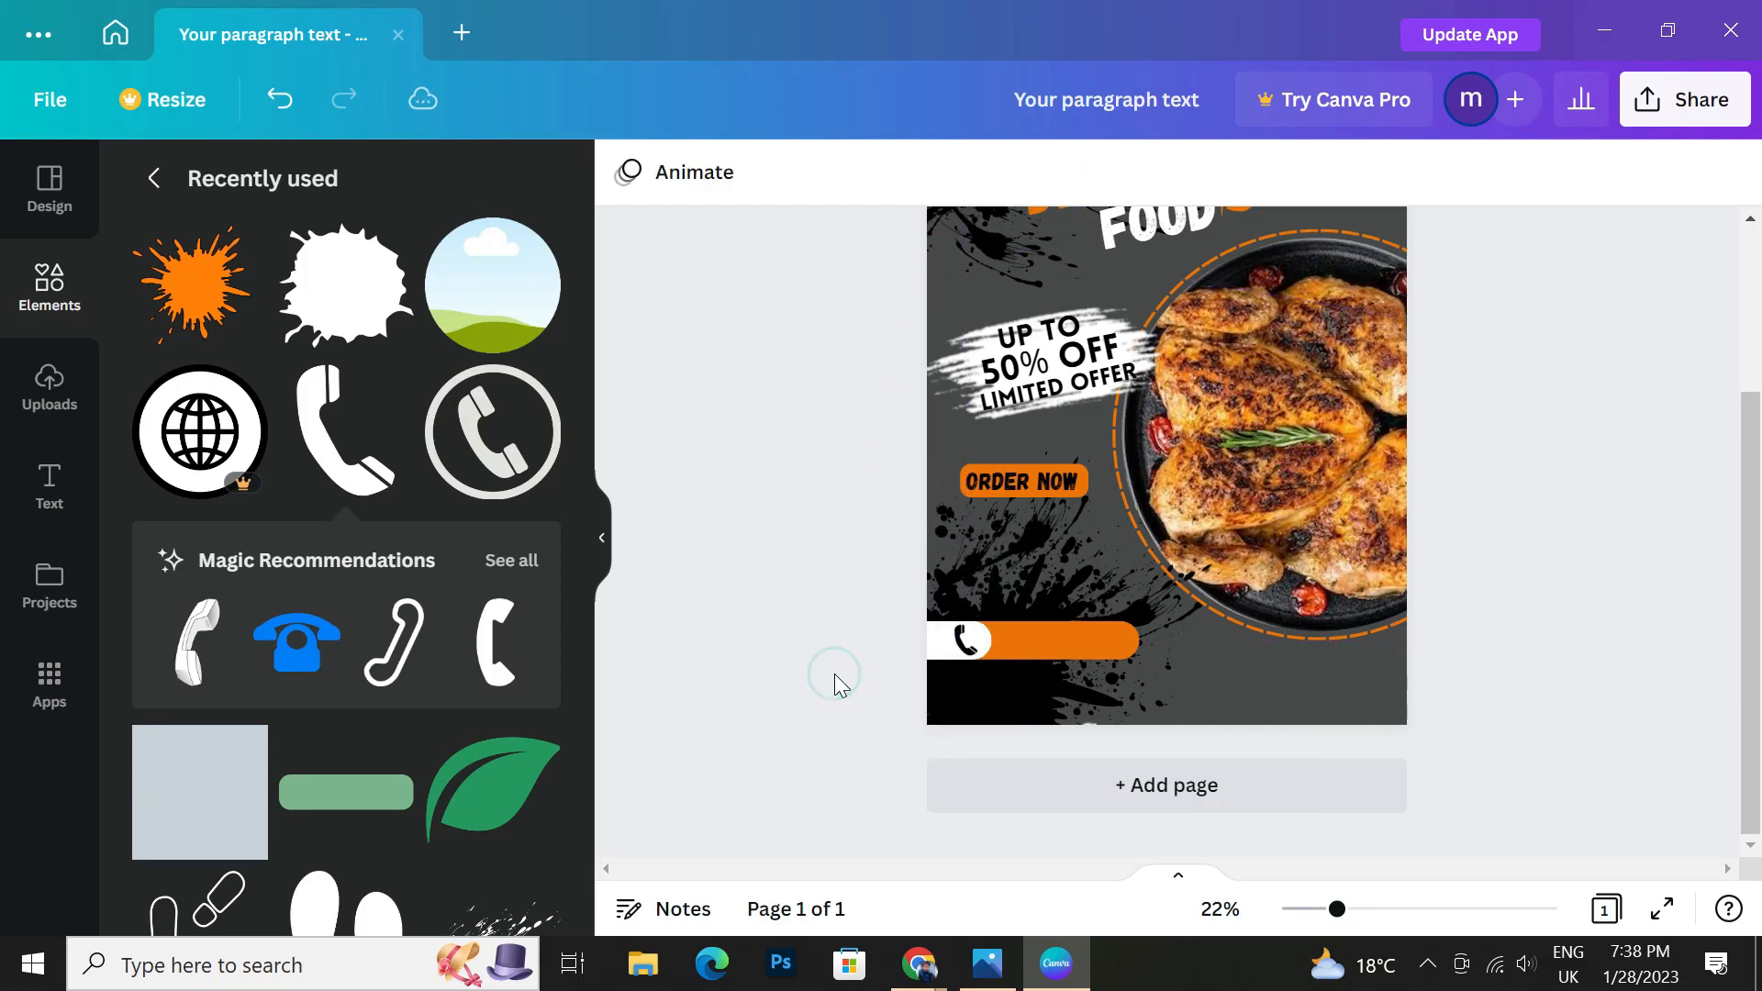
# Shrink the handset icon a little more and center it within the rounded white end of the bar.
pyautogui.click(958, 636)
pyautogui.click(938, 633)
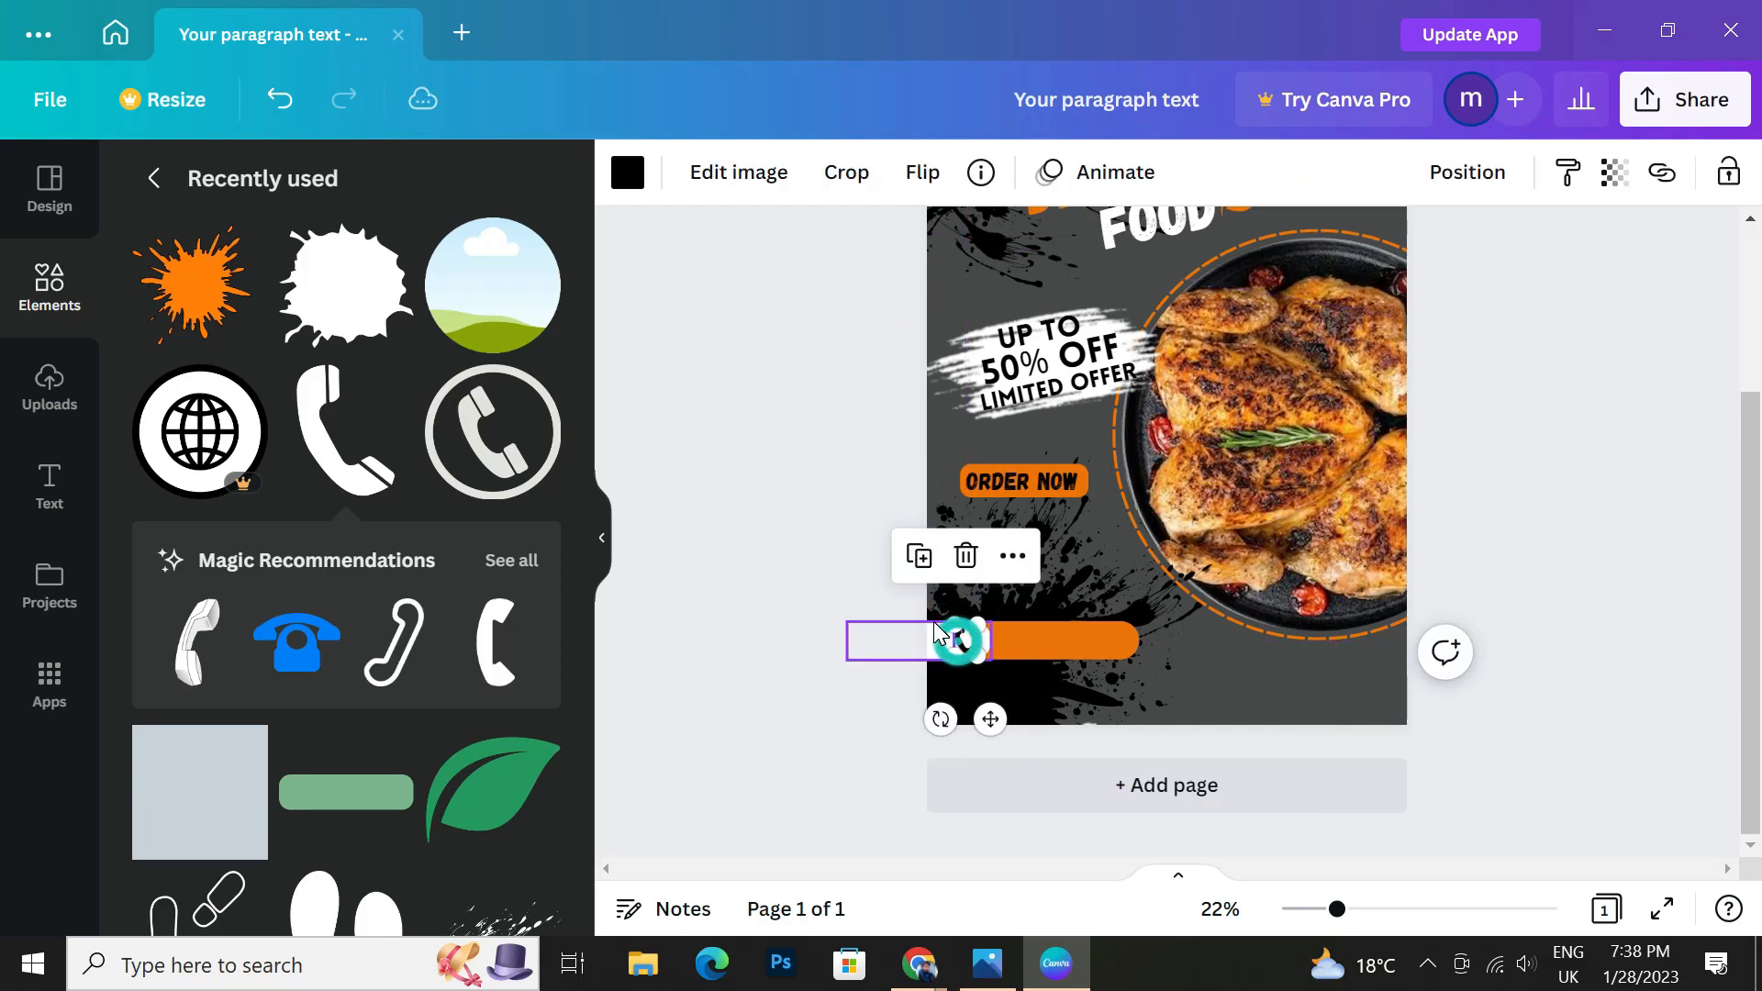
pyautogui.moveTo(948, 618); pyautogui.dragTo(960, 633)
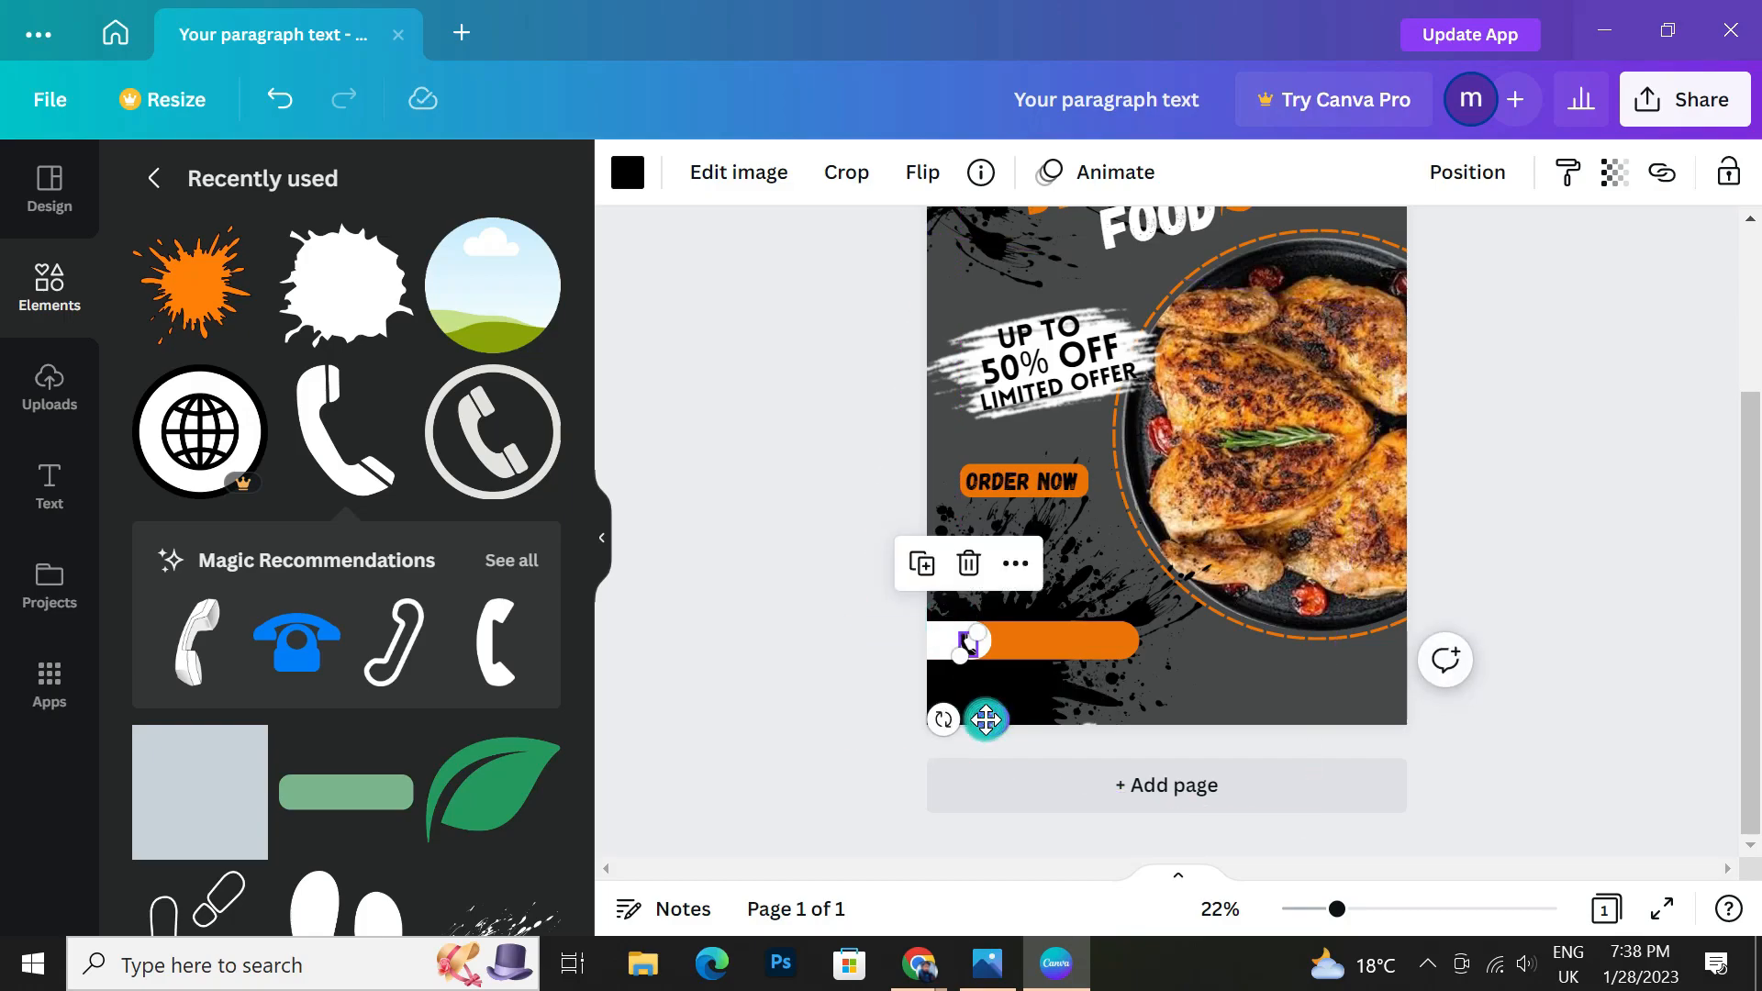
pyautogui.moveTo(991, 717); pyautogui.dragTo(987, 714)
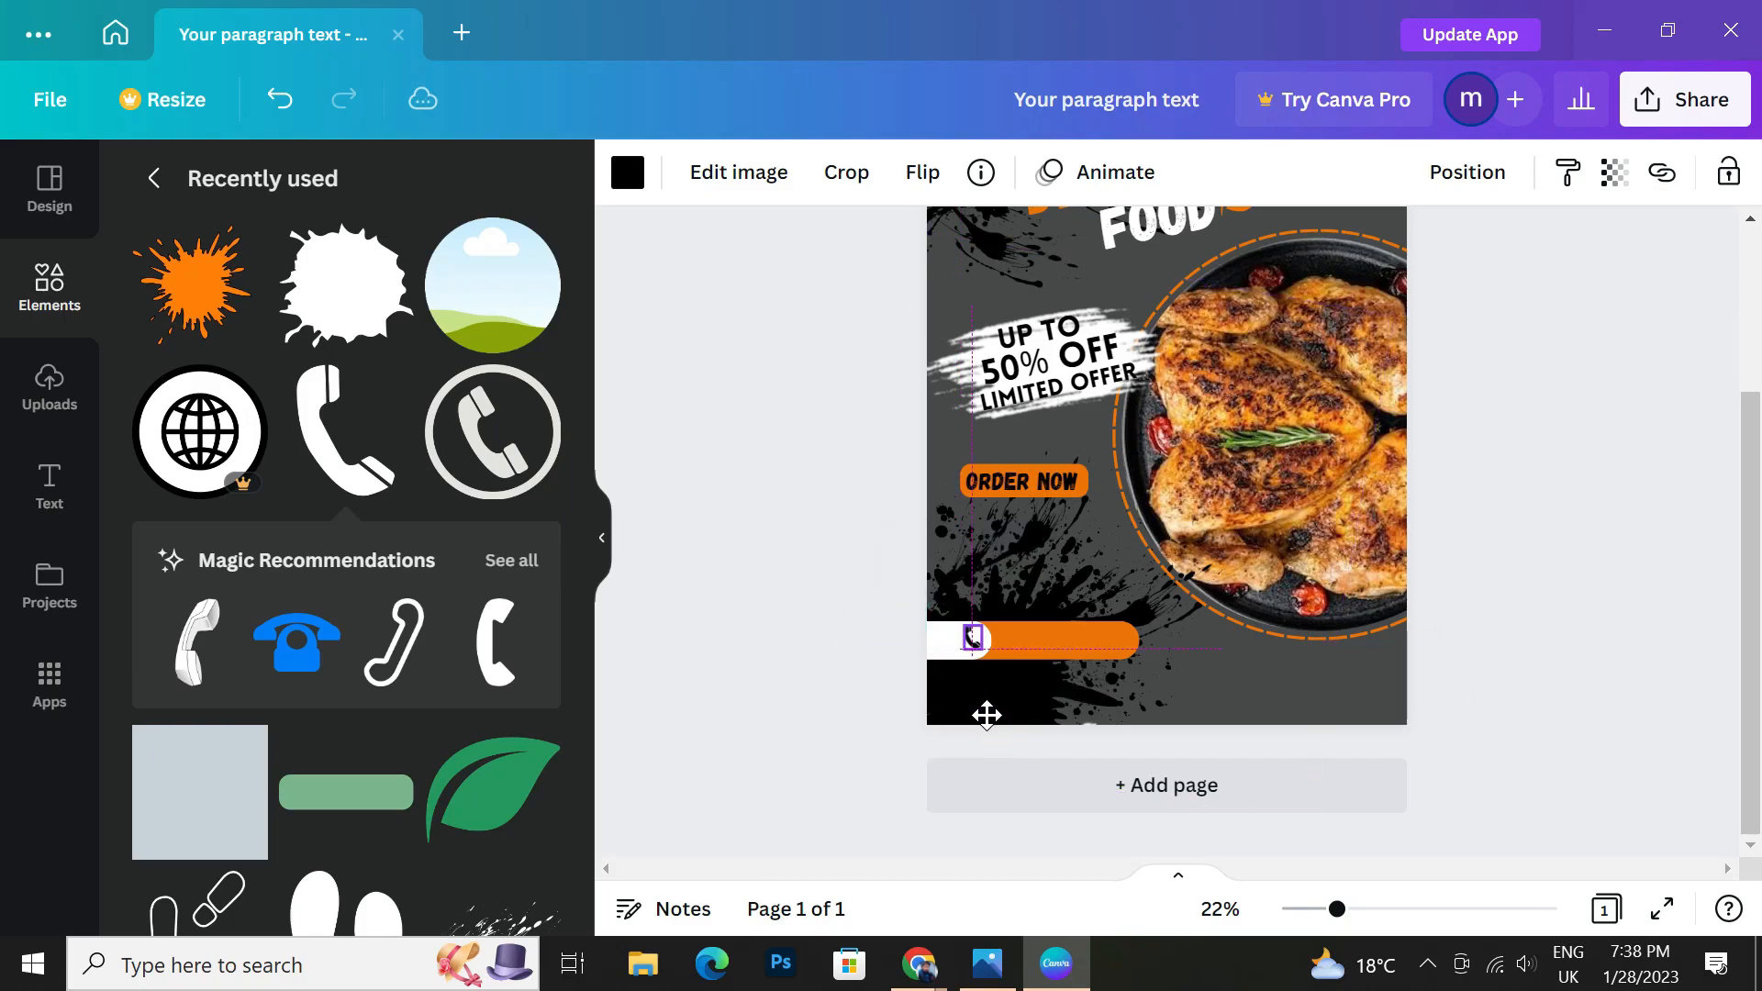
pyautogui.click(801, 691)
pyautogui.scroll(3, 801, 692)
pyautogui.scroll(-3, 801, 692)
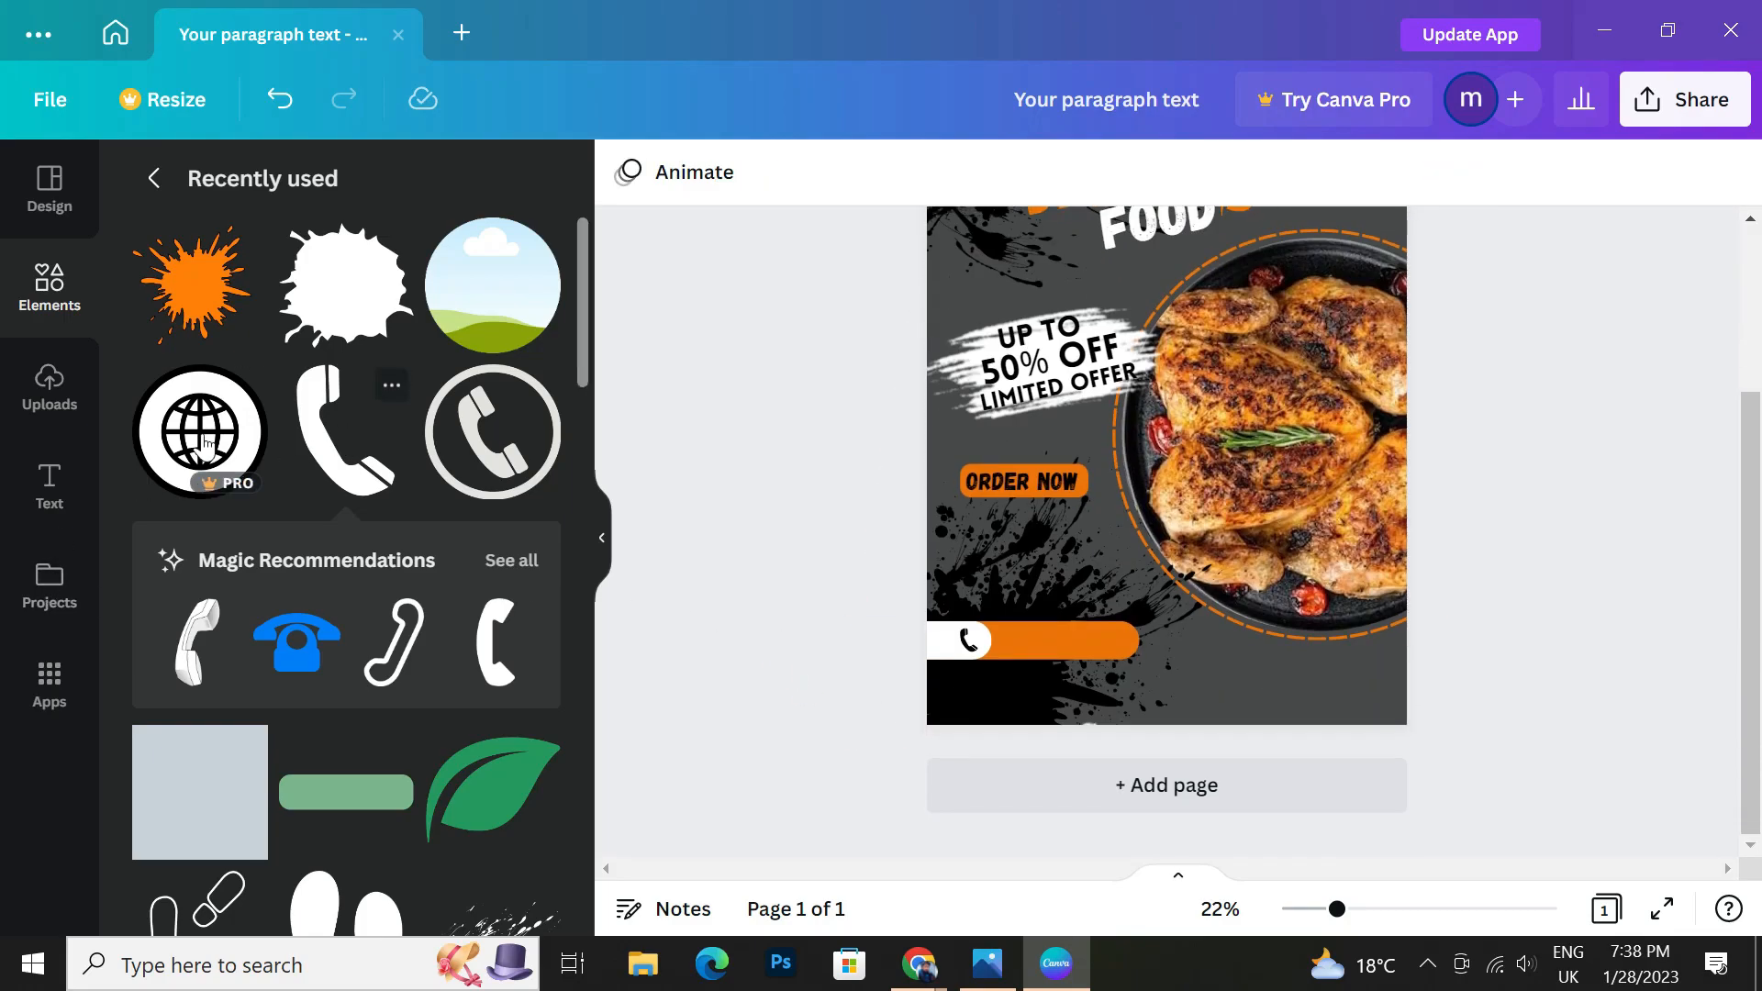
# Add a heading to the poster reading "YOUR MOBILE NUMBER".
pyautogui.click(57, 387)
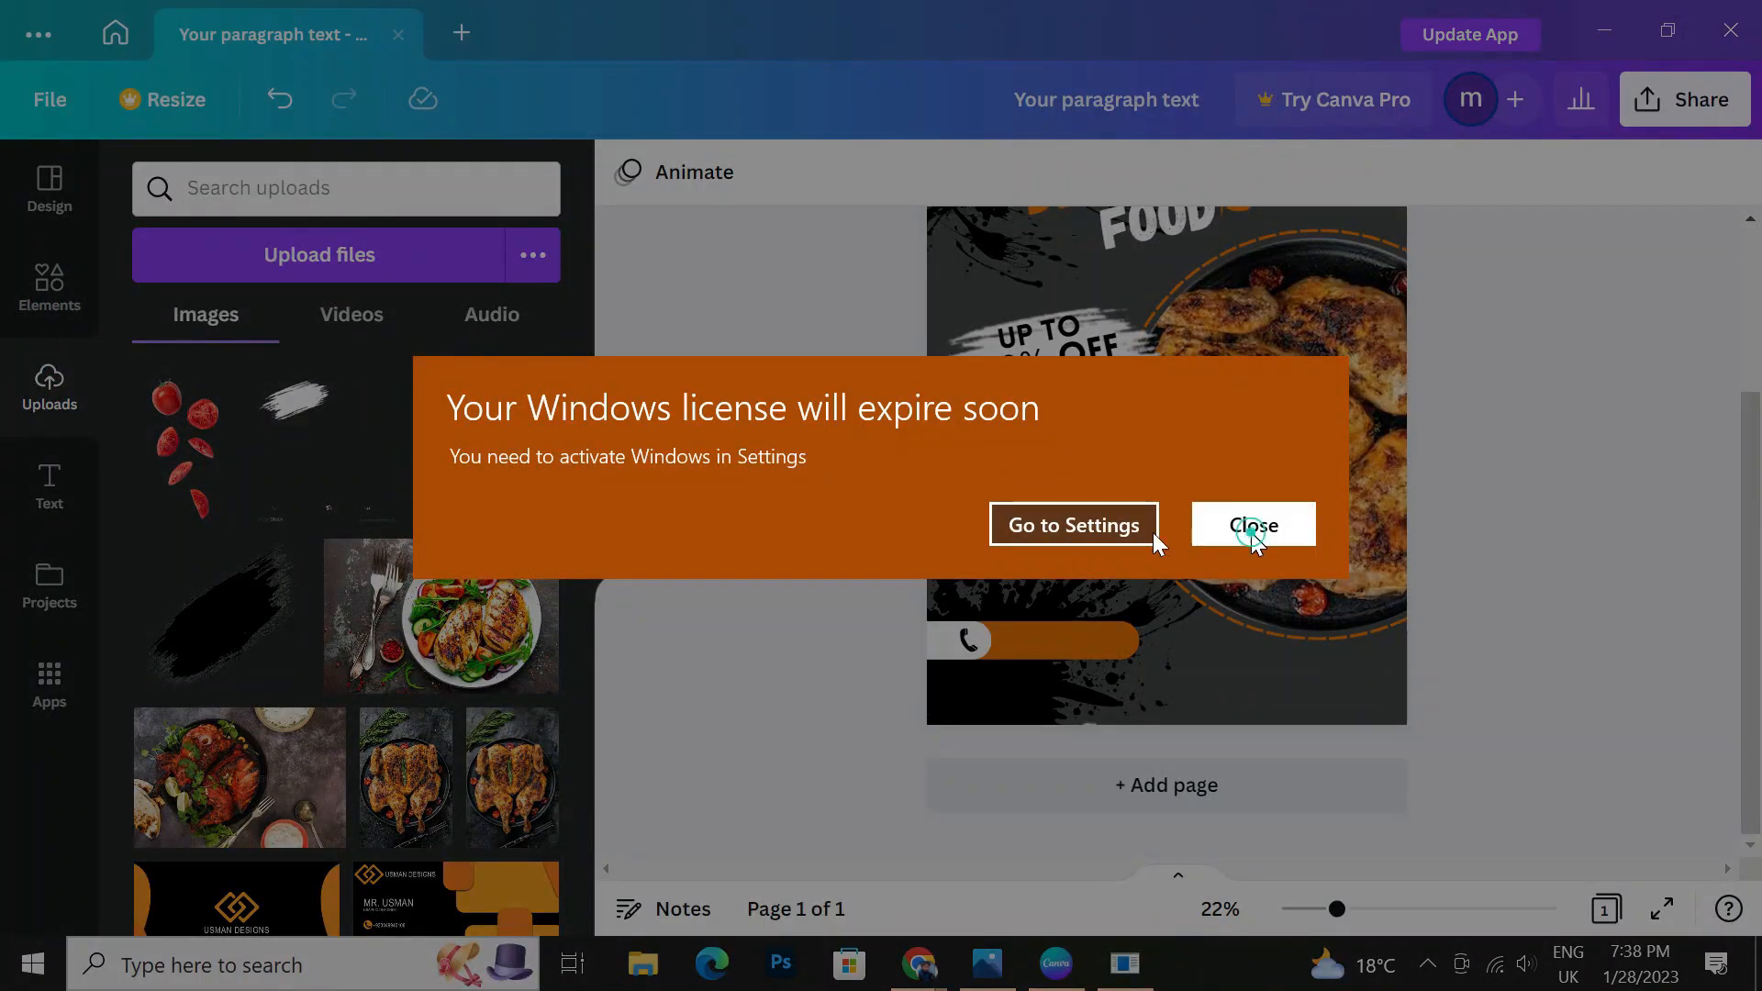
pyautogui.click(1253, 529)
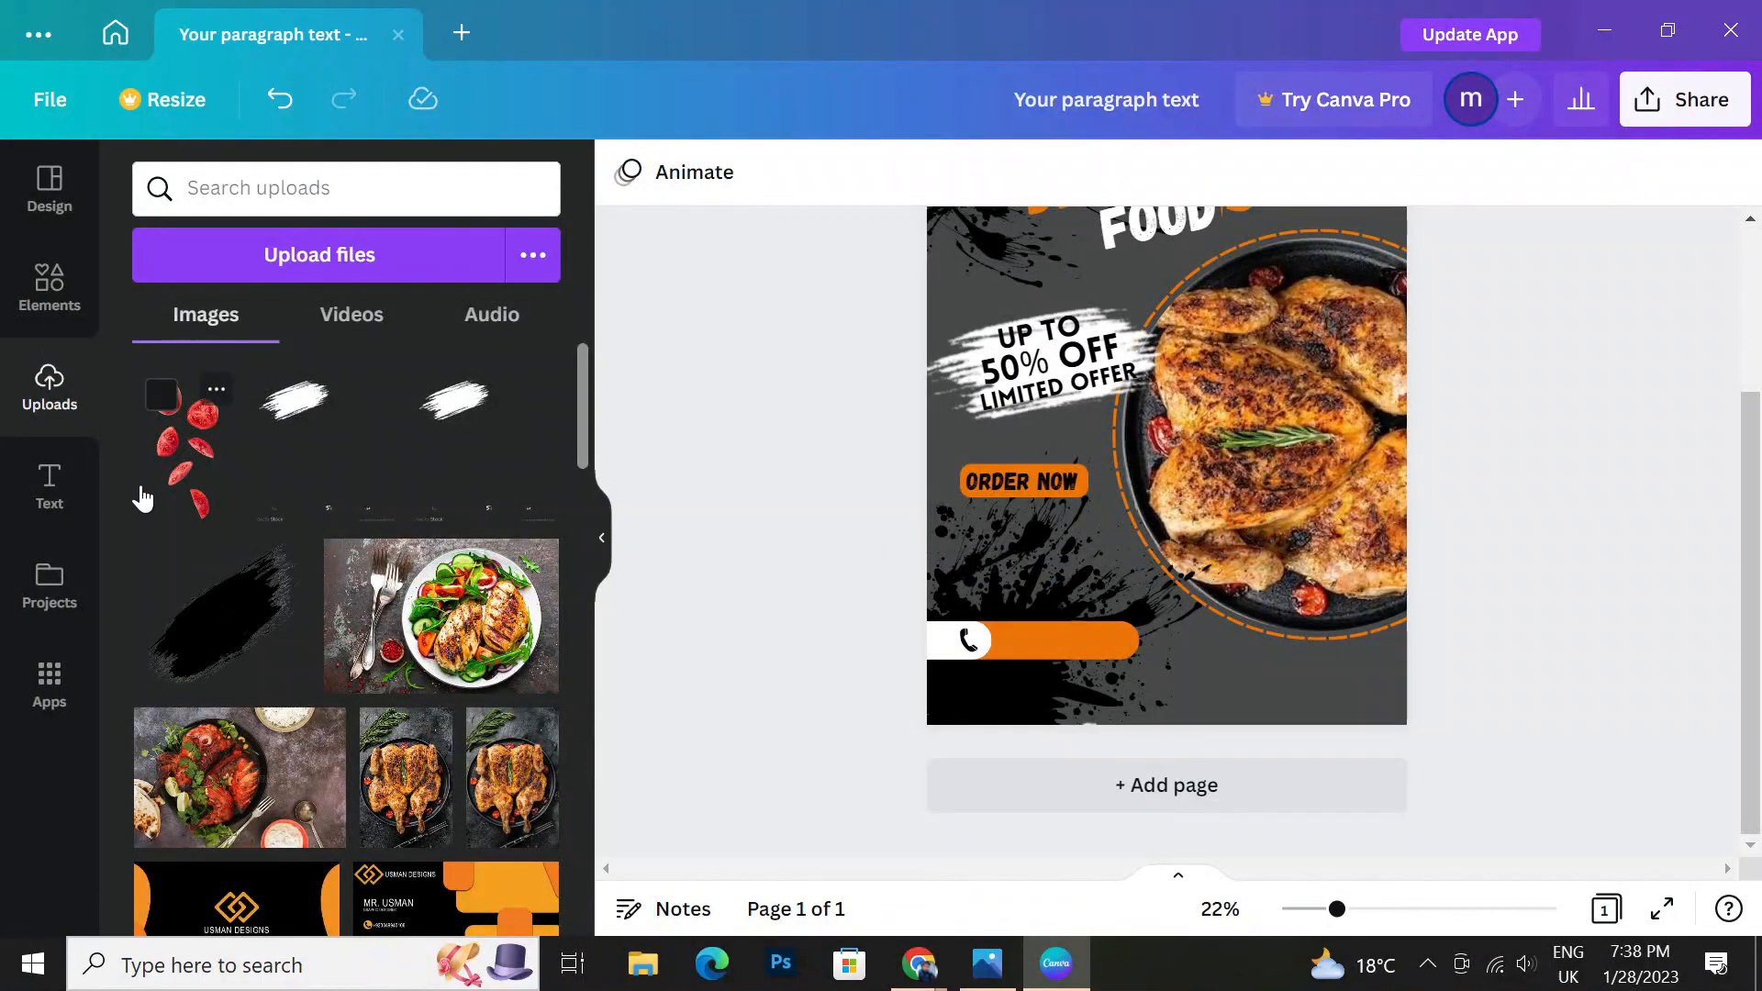
pyautogui.click(36, 486)
pyautogui.click(366, 402)
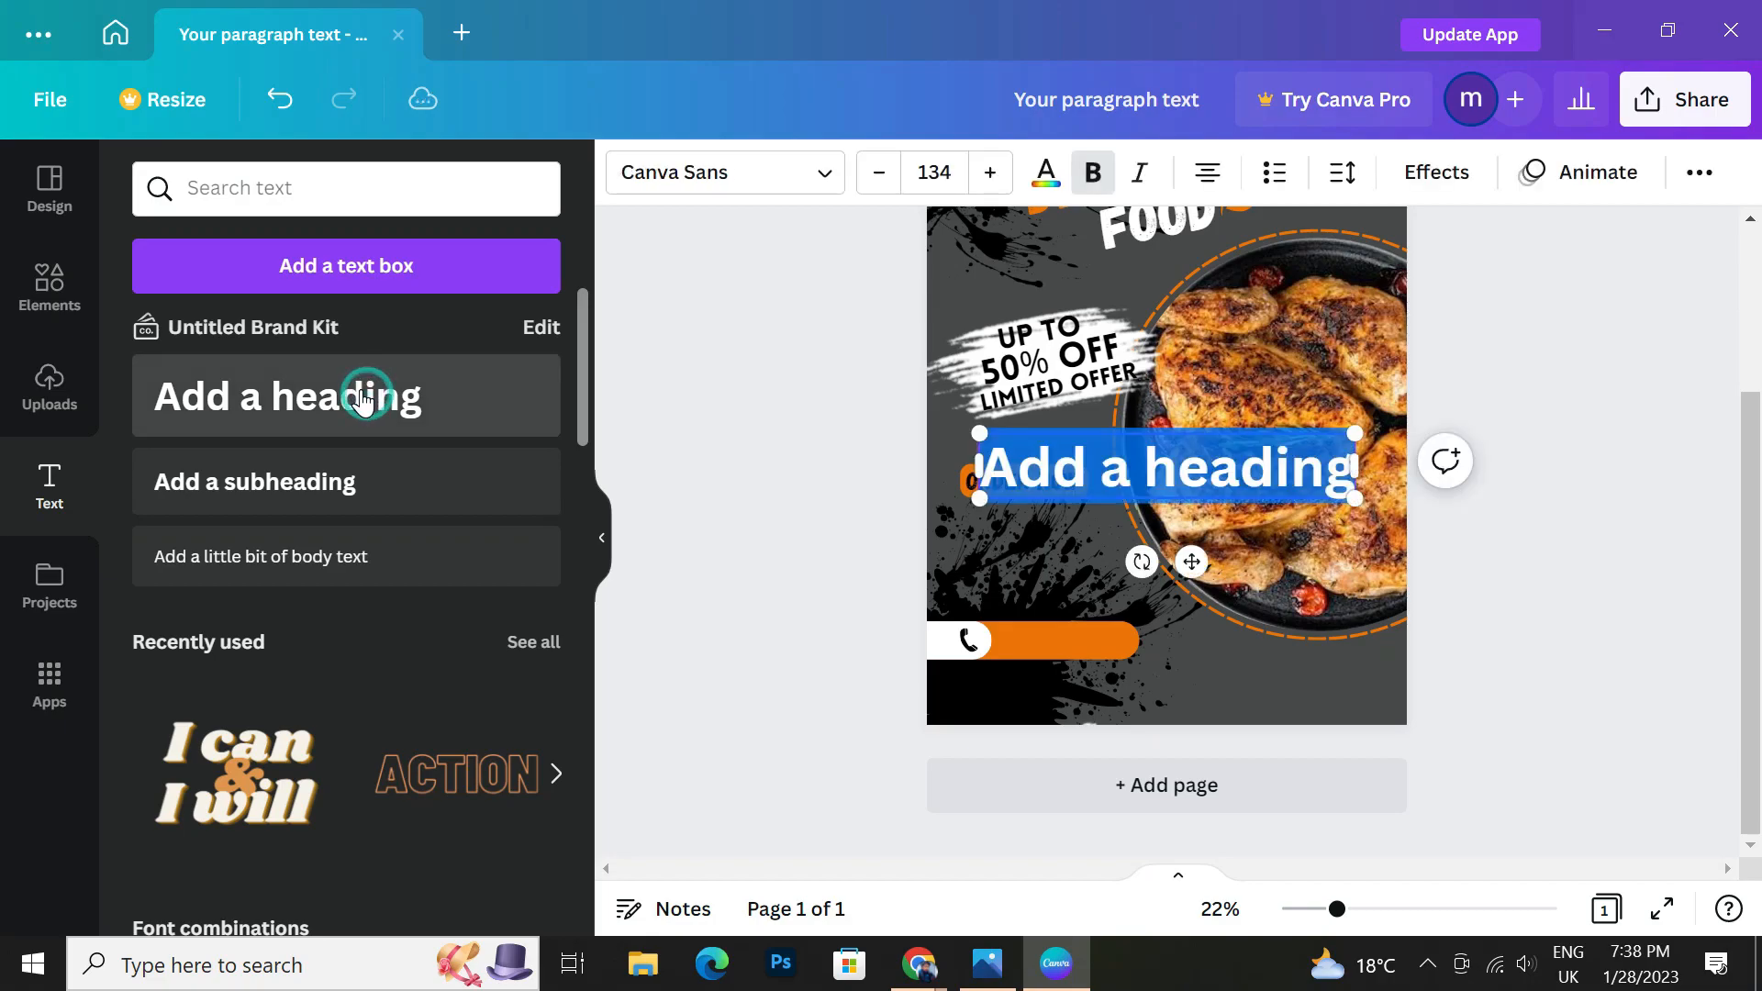
pyautogui.press('BackSpace')
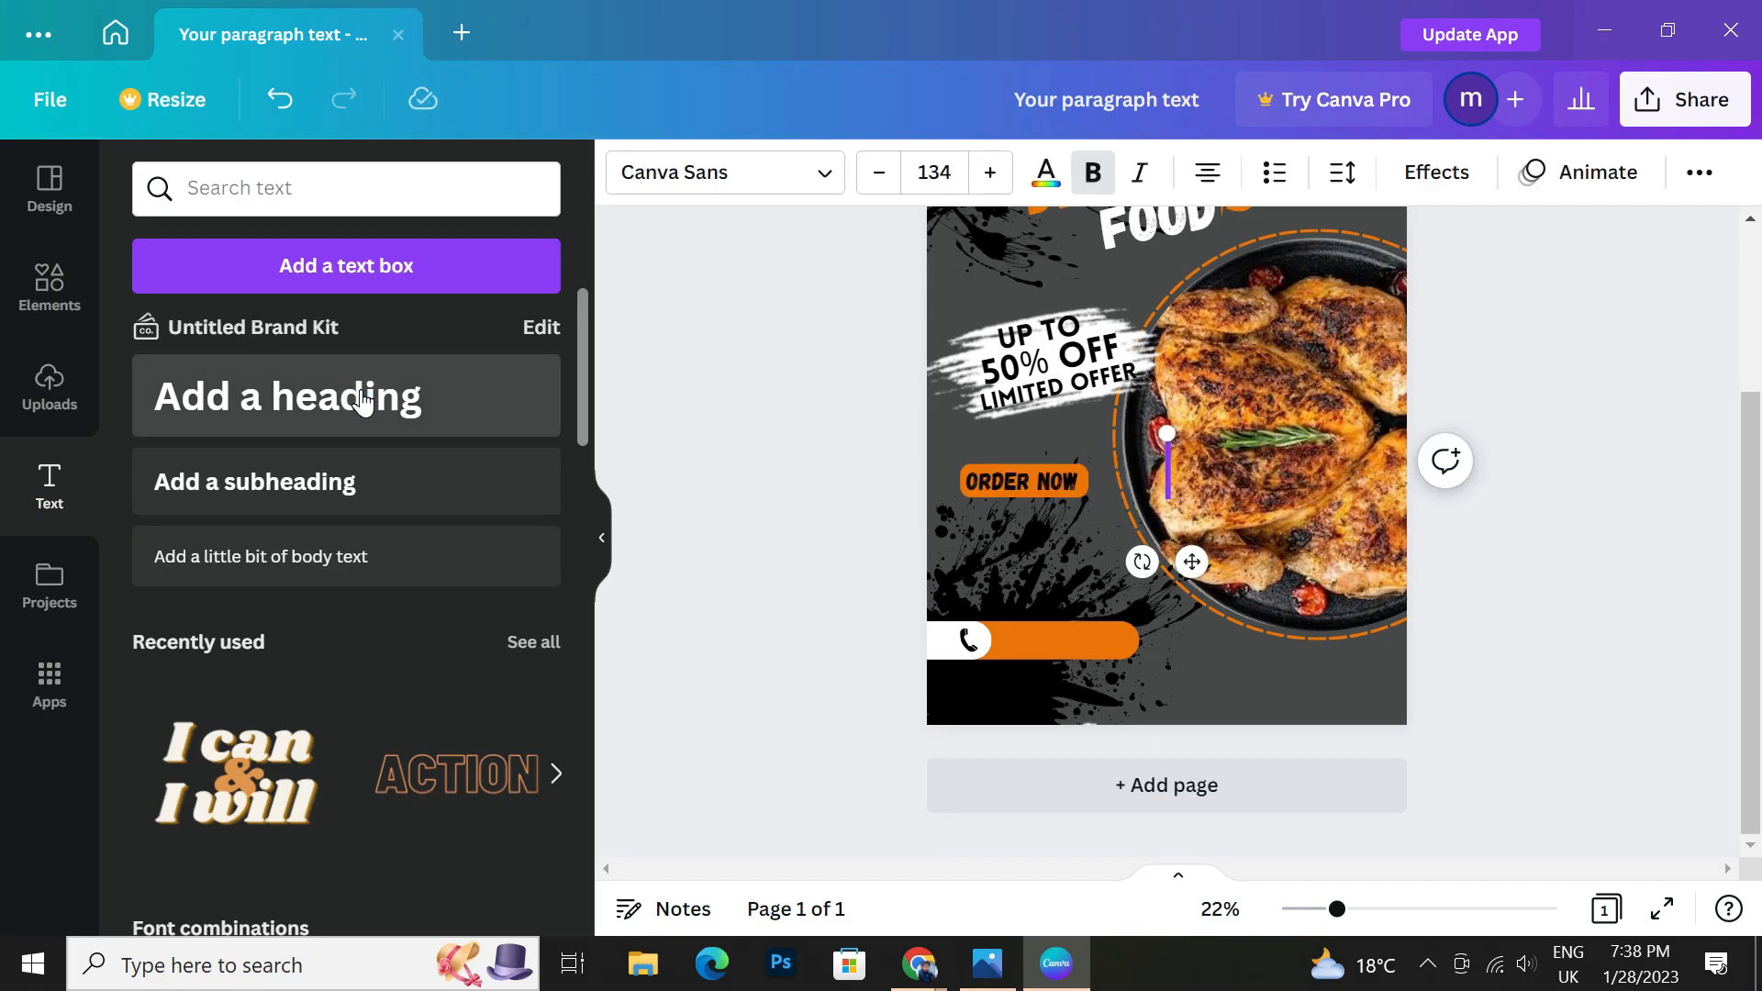
pyautogui.write('YOUR MO')
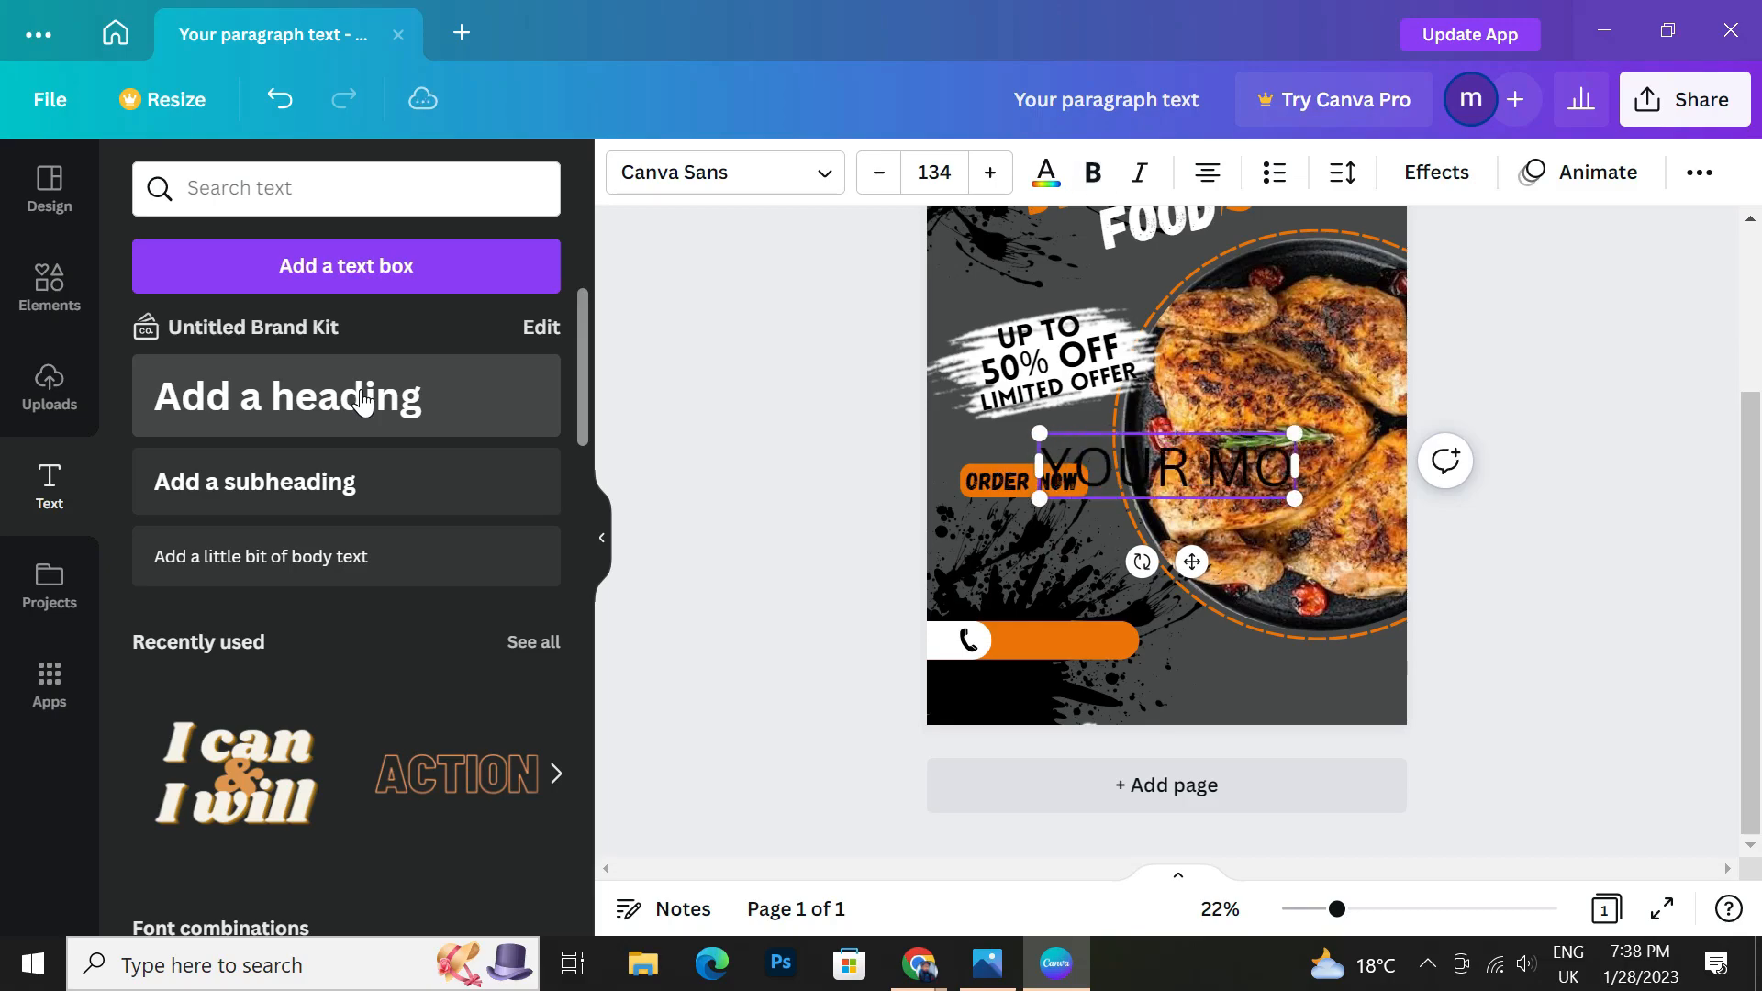
pyautogui.write('BILE NUMBER')
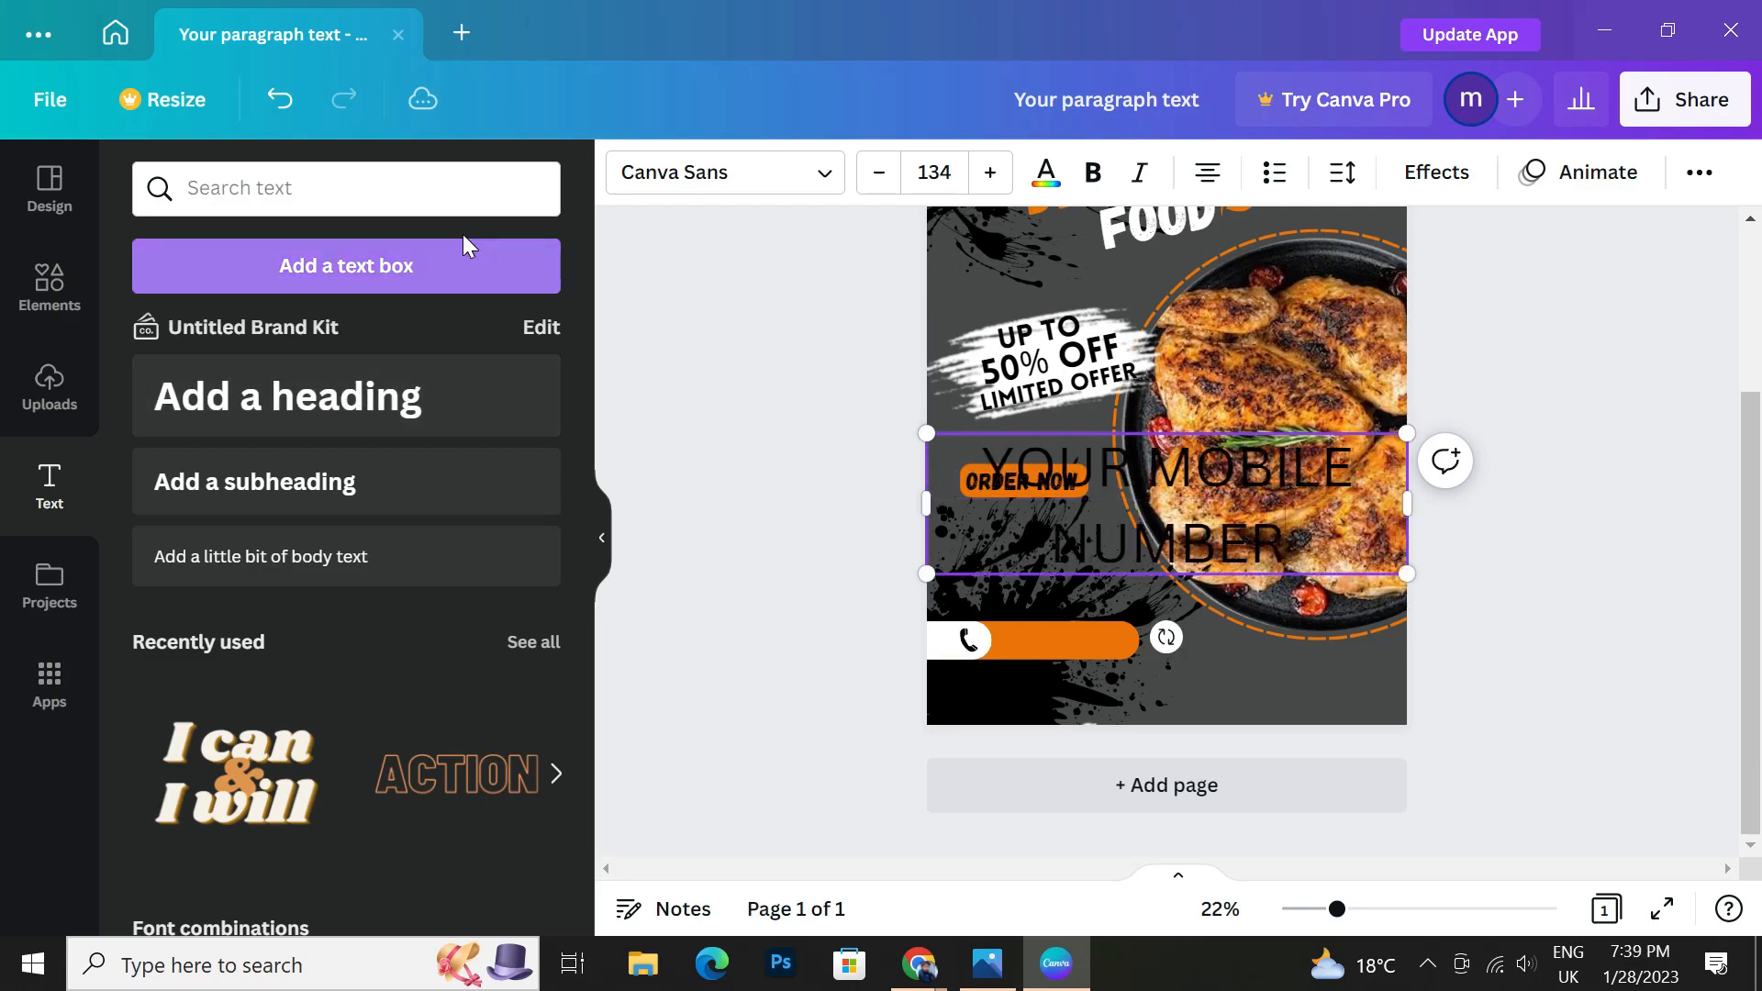
# Widen the mobile number text box to hold a single line and scale the text down to size 32.3.
pyautogui.moveTo(924, 506); pyautogui.dragTo(706, 506)
pyautogui.moveTo(700, 433); pyautogui.dragTo(1238, 482)
pyautogui.scroll(2, 1332, 576)
pyautogui.scroll(-2, 1335, 559)
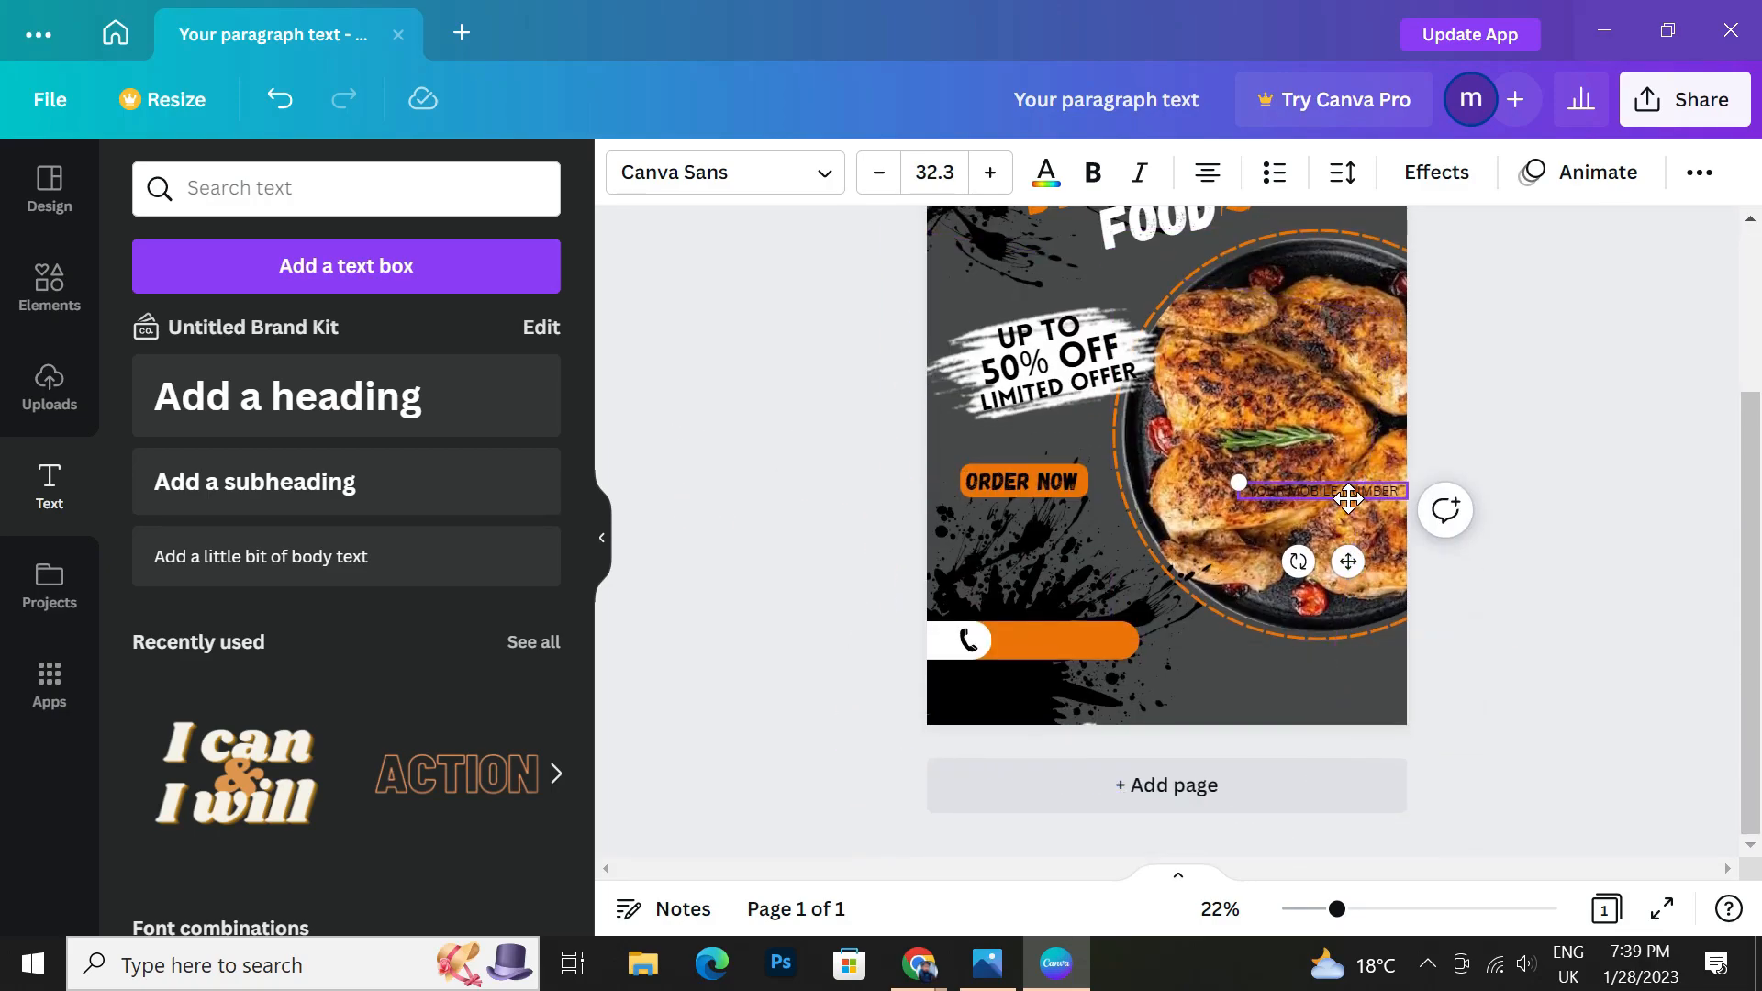
# Recolor the mobile number text white and place it on the orange bar beside the handset icon.
pyautogui.click(1046, 175)
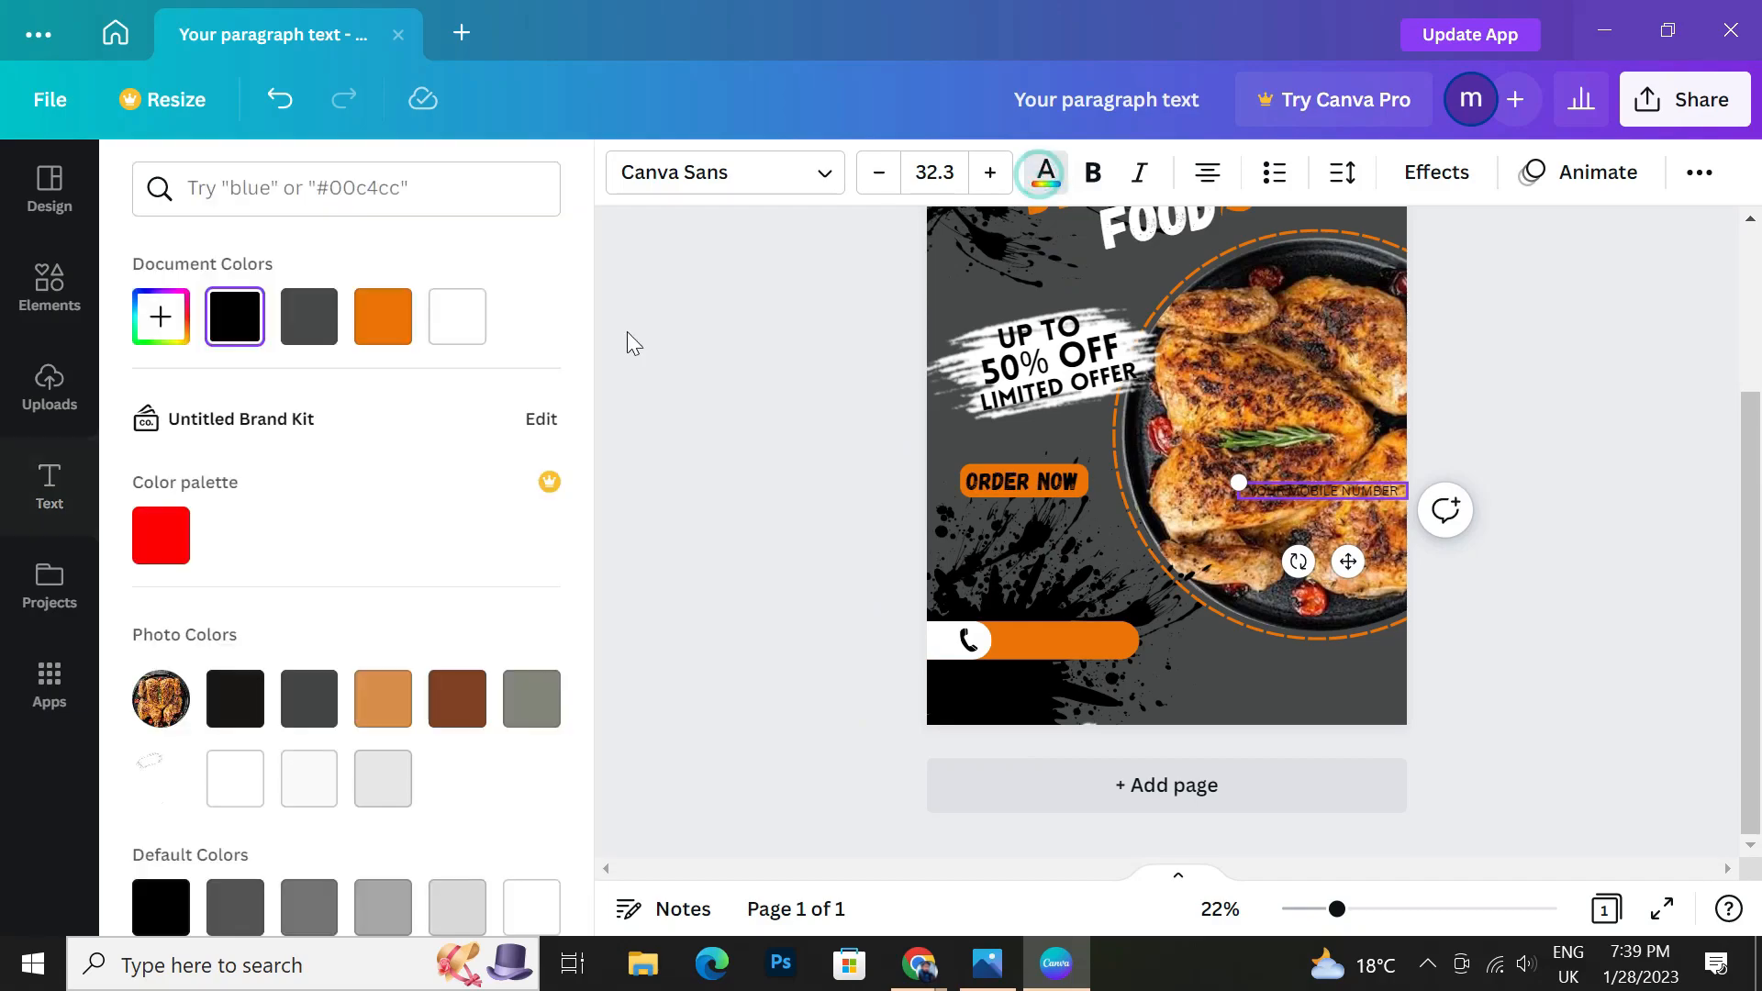
pyautogui.click(467, 335)
pyautogui.moveTo(1360, 569); pyautogui.dragTo(1103, 720)
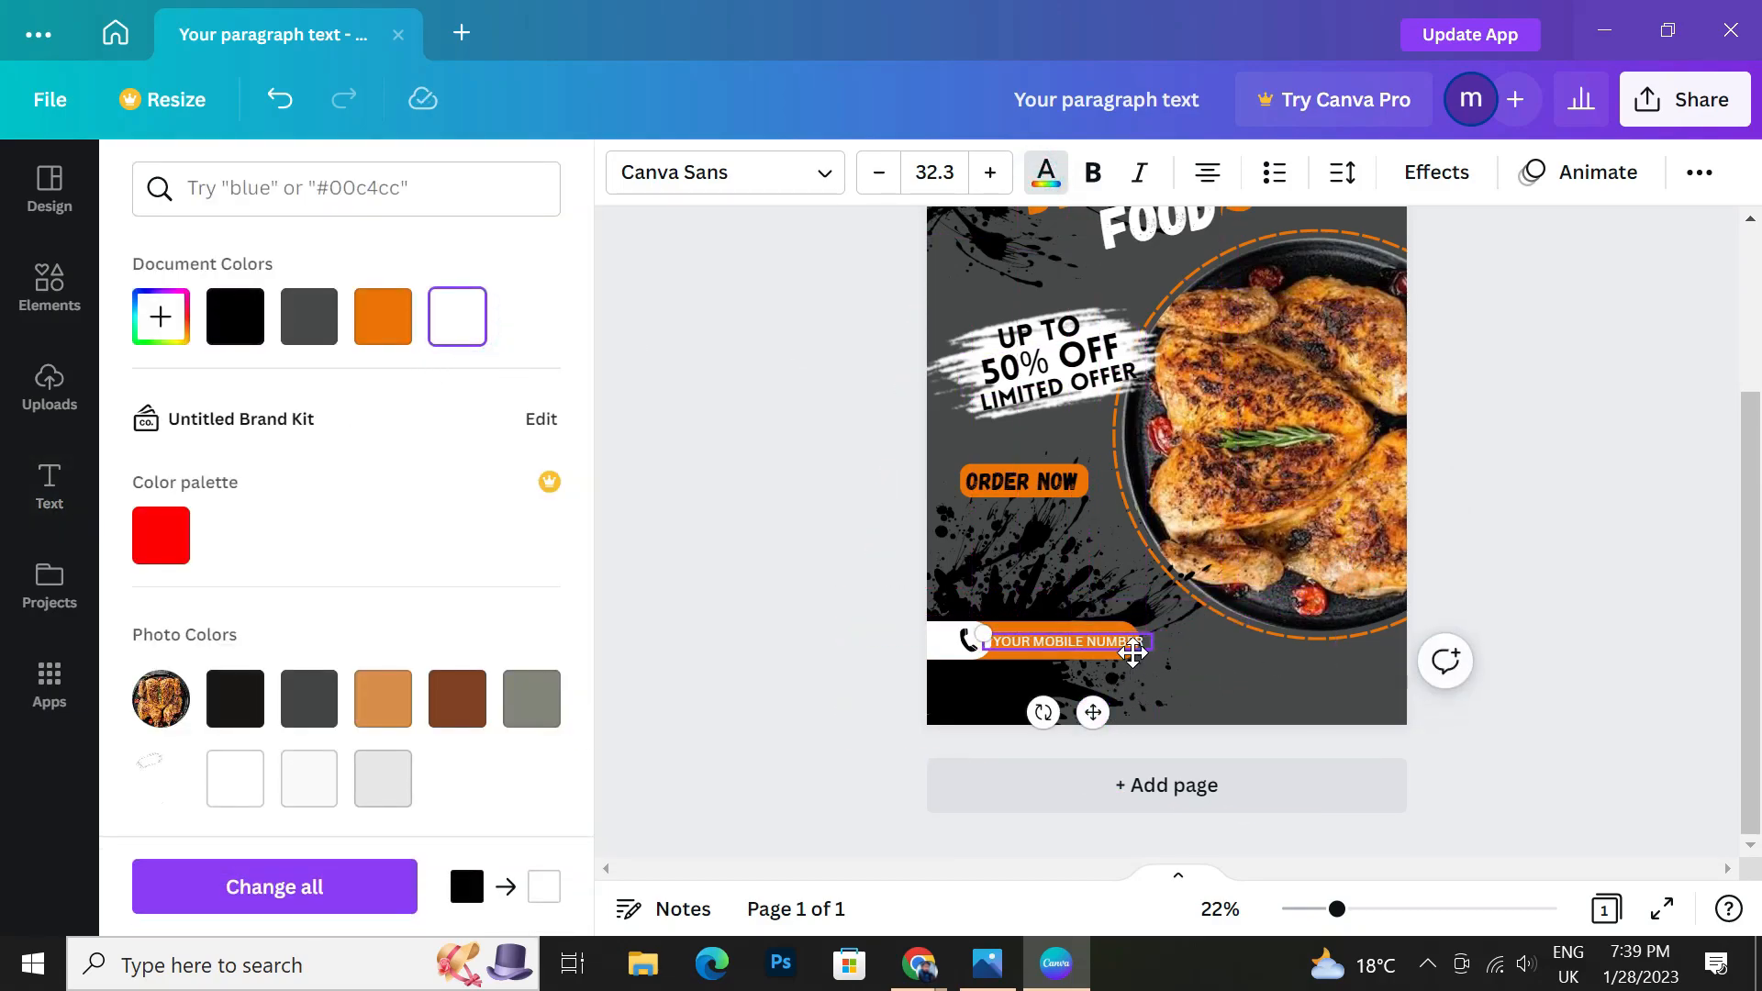
# Make the mobile number text bold and scale it down to size 29.8 so it fits within the orange bar.
pyautogui.click(1105, 166)
pyautogui.click(1105, 166)
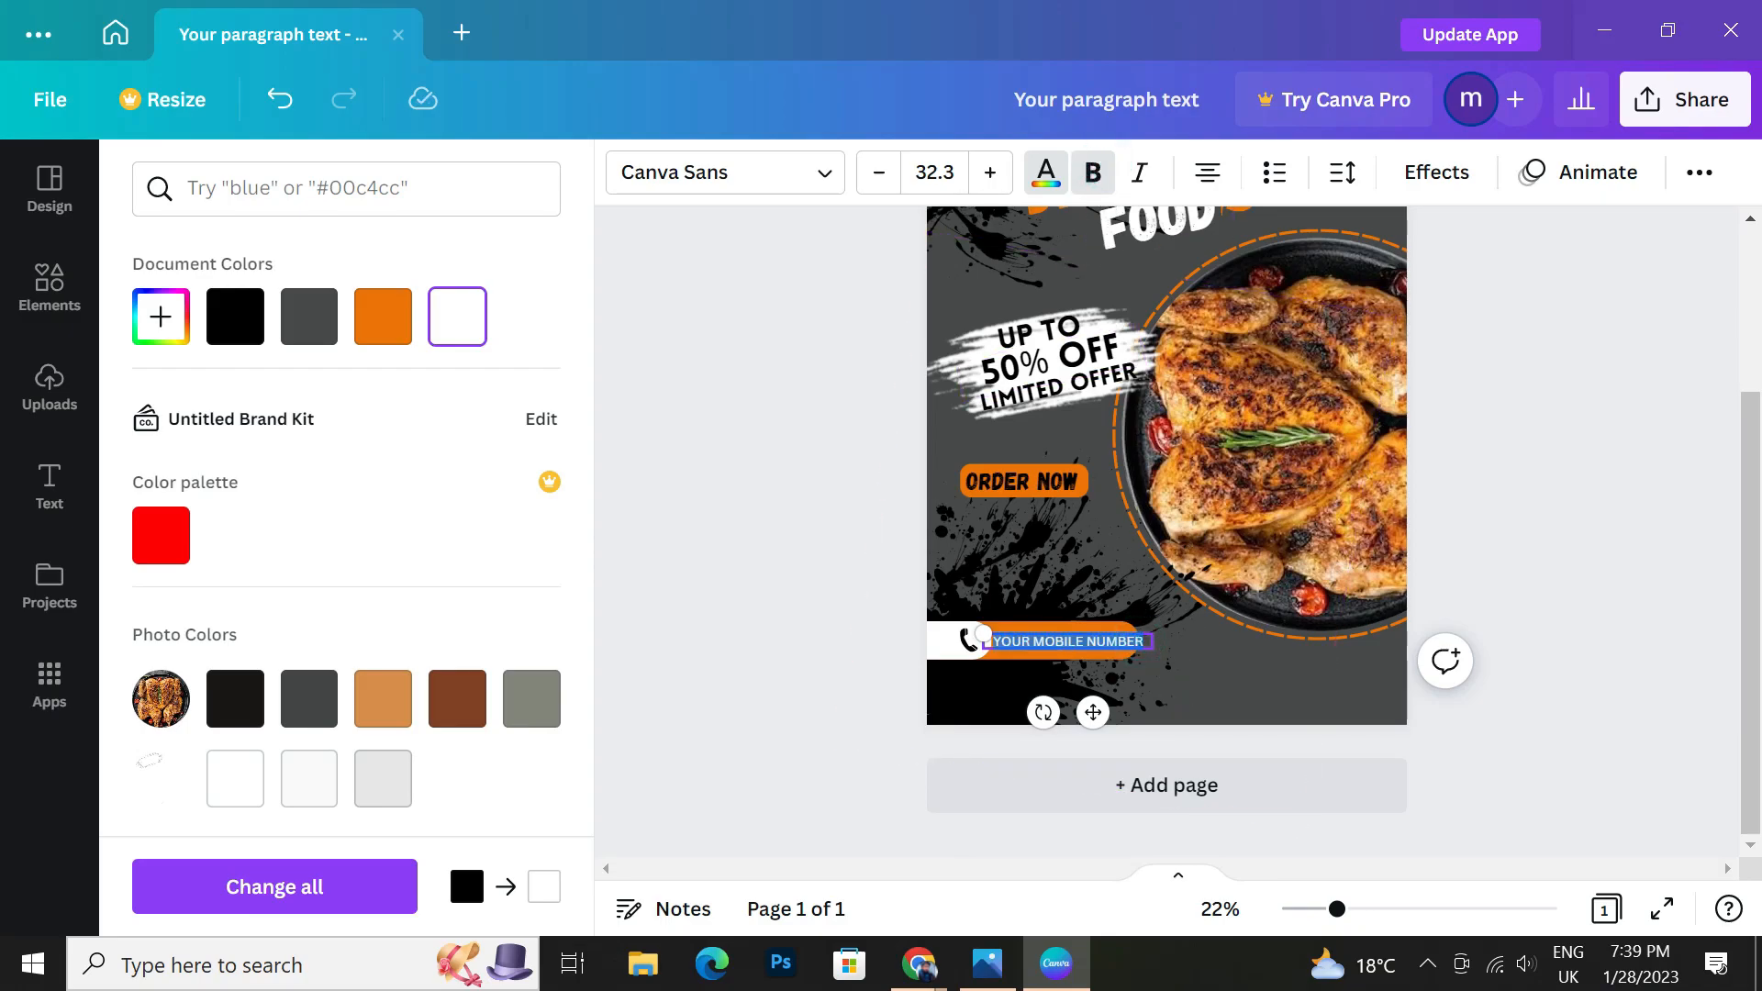
pyautogui.click(1103, 180)
pyautogui.click(1144, 176)
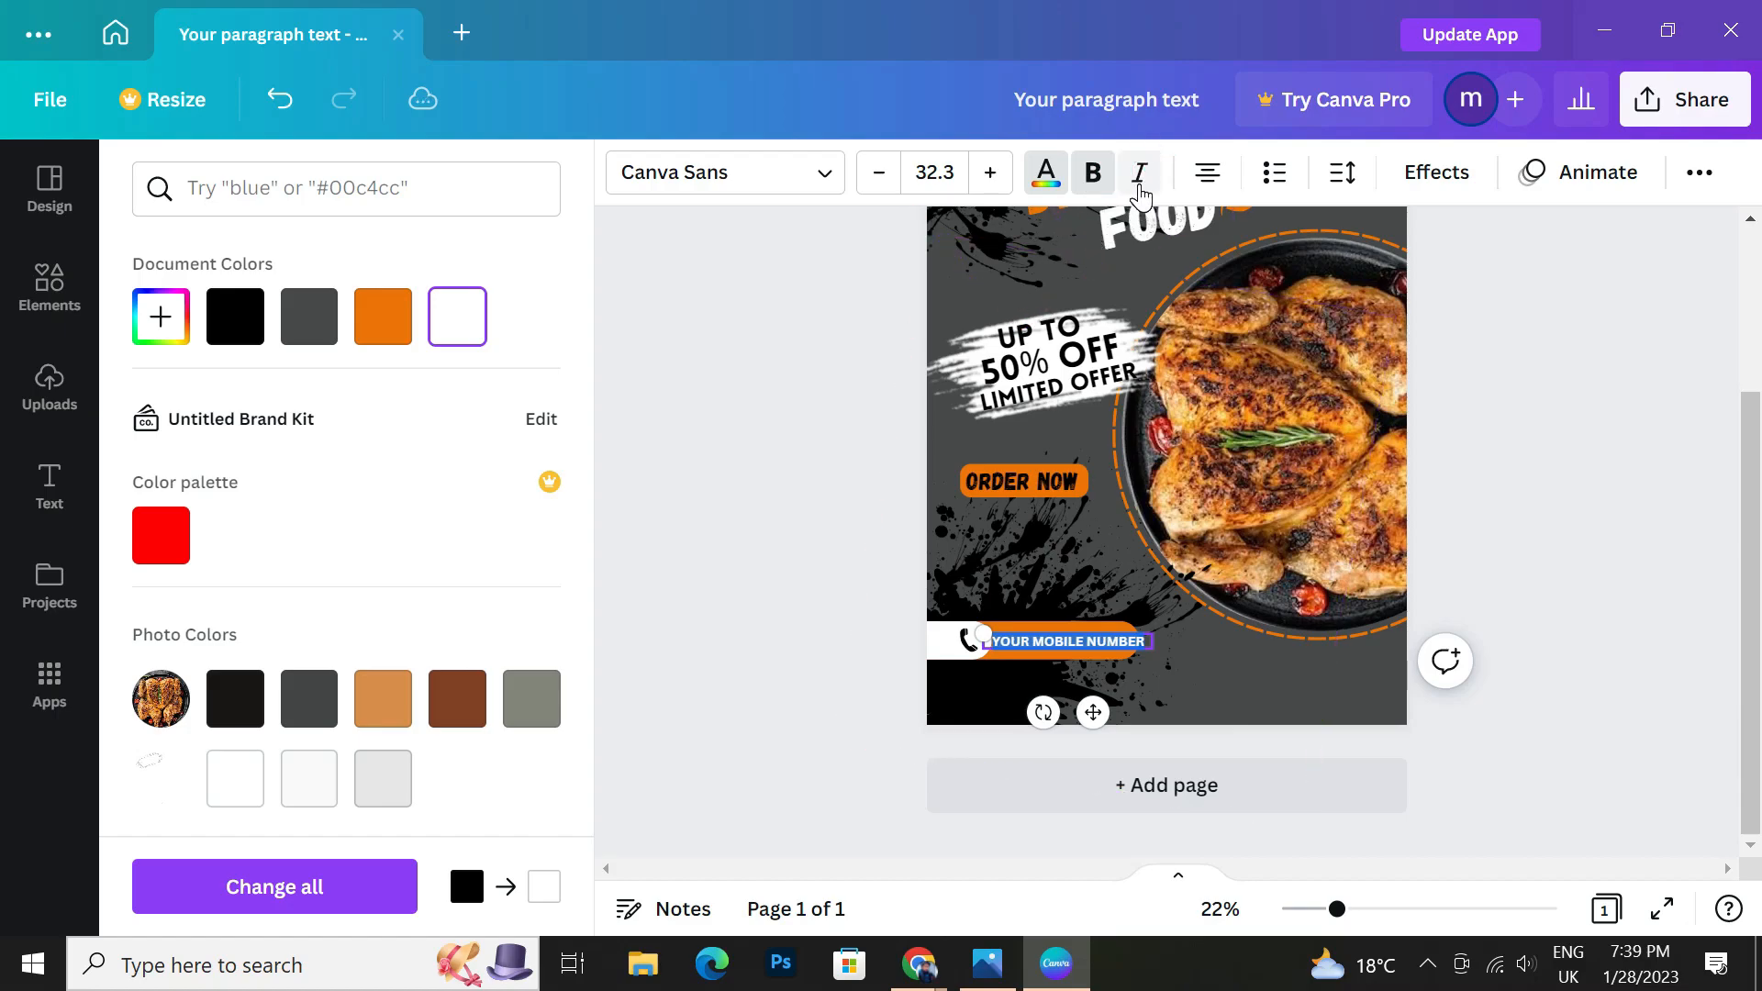
pyautogui.moveTo(1105, 714); pyautogui.dragTo(1095, 714)
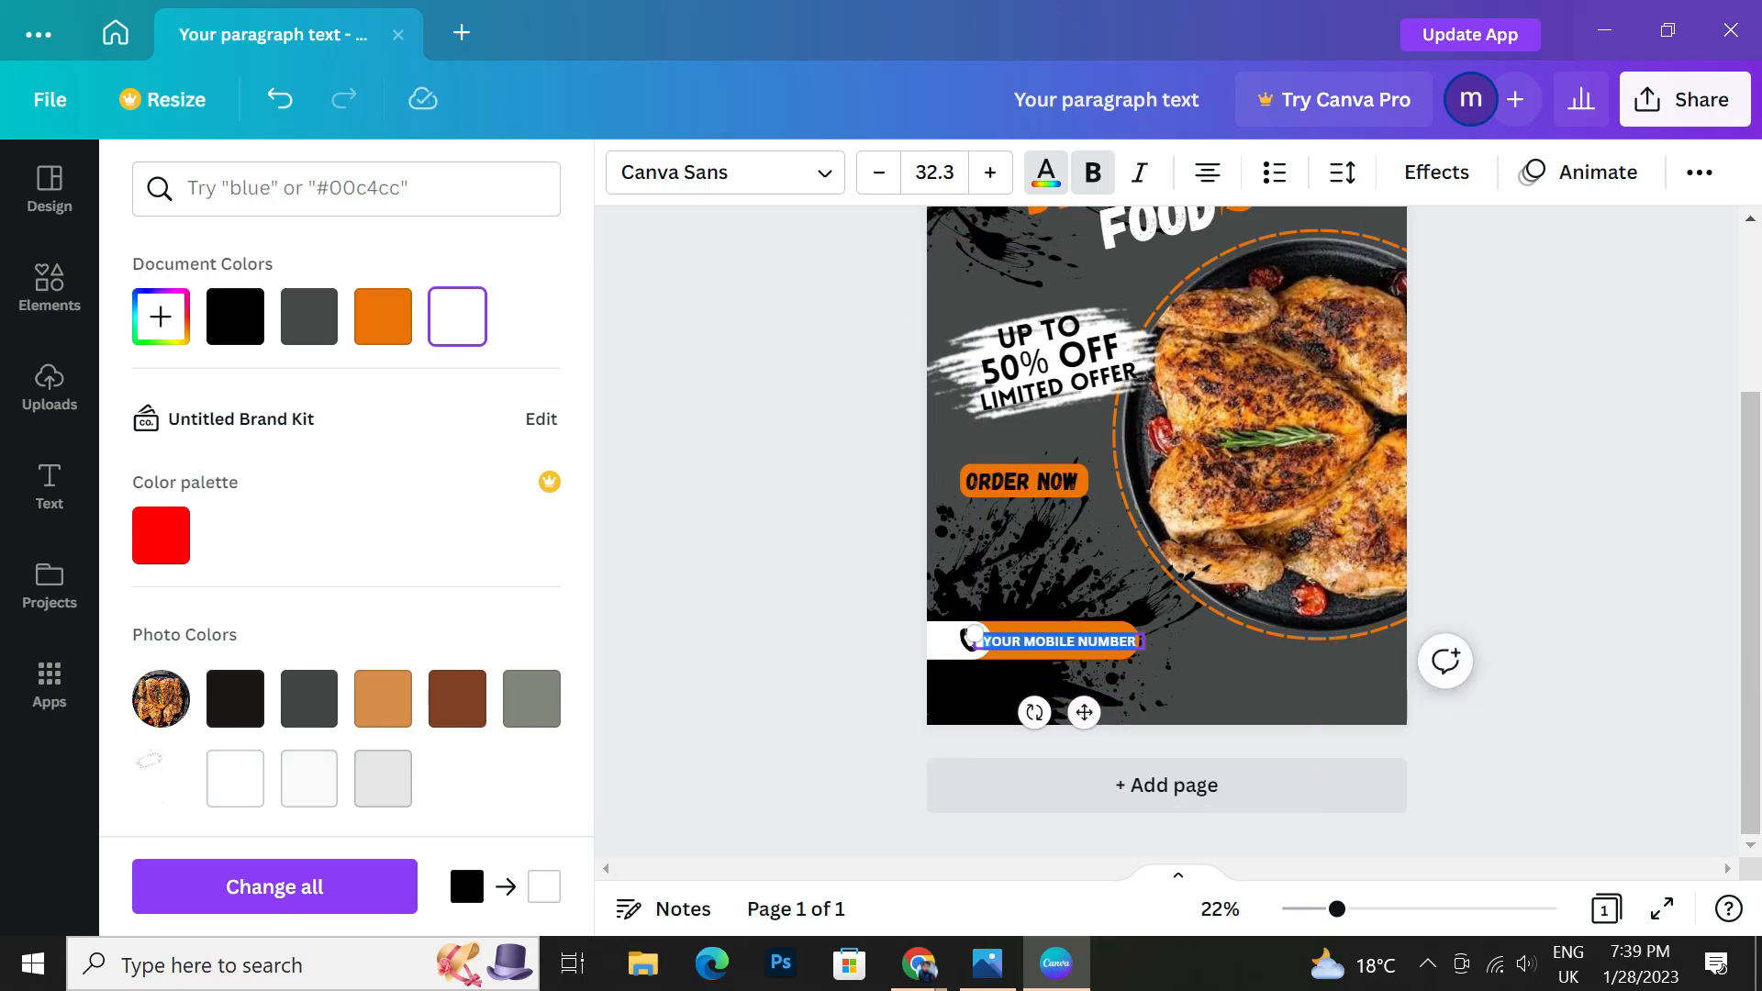
pyautogui.moveTo(968, 632); pyautogui.dragTo(987, 631)
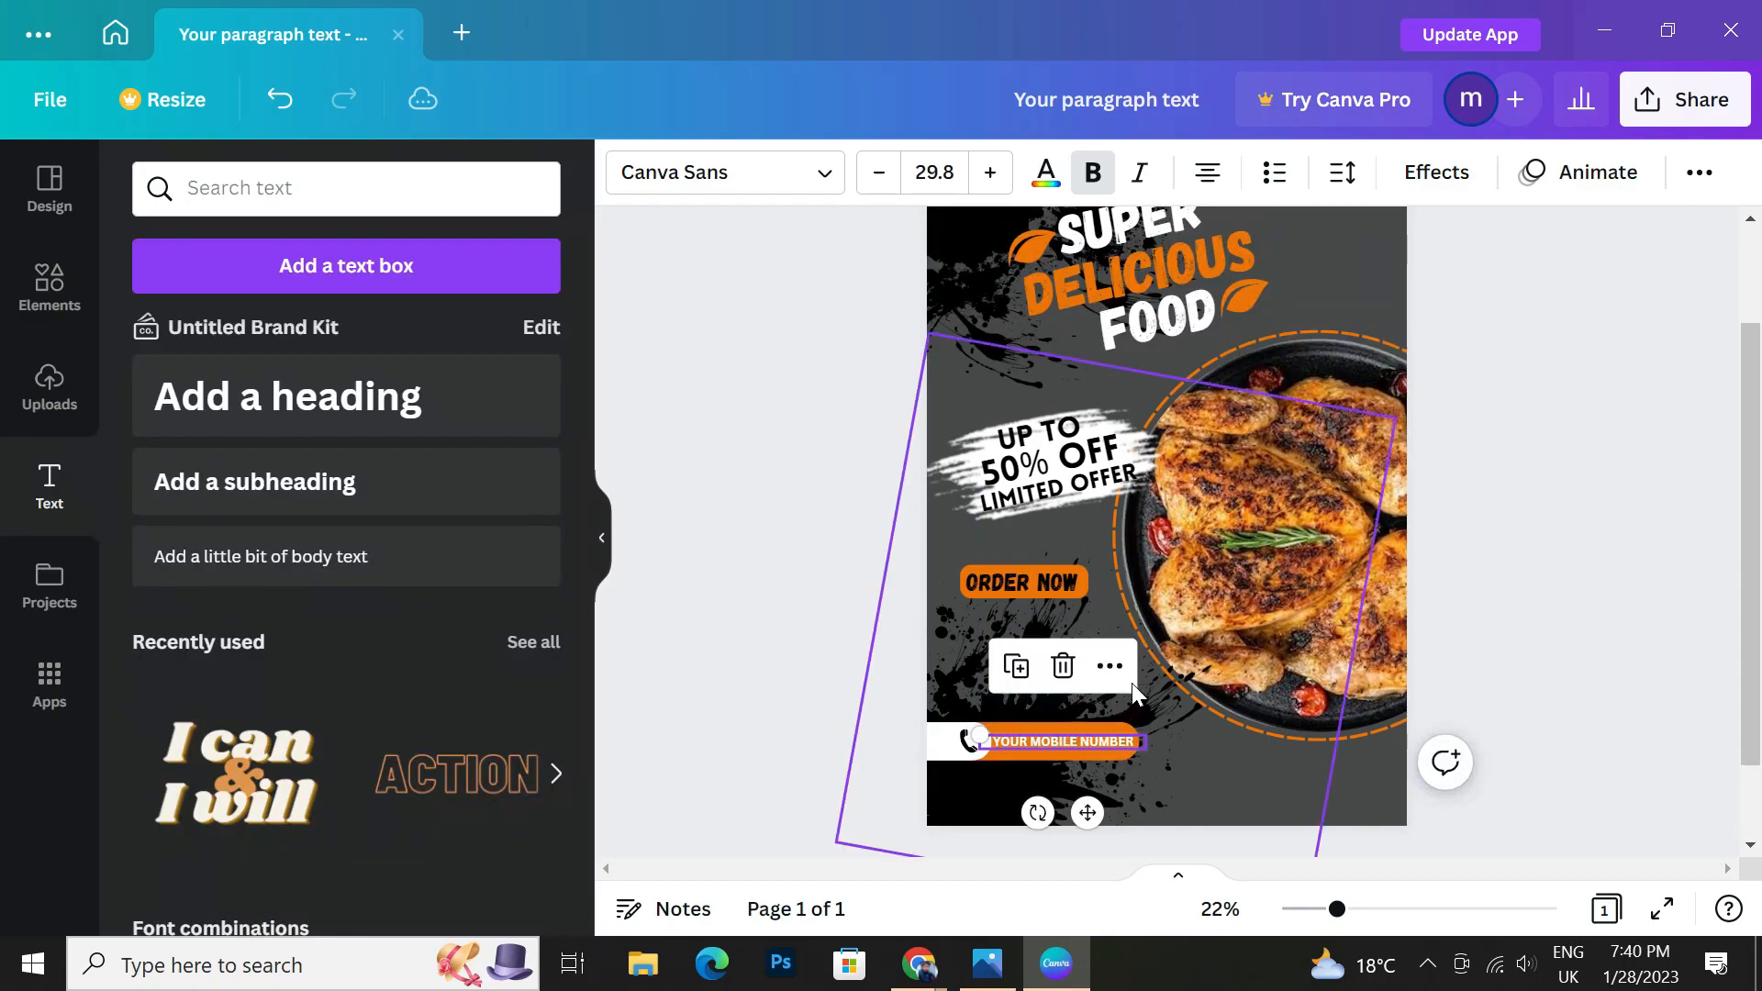
# Duplicate the mobile number text and move the copy to the page's upper-left corner above the headline.
pyautogui.click(1113, 666)
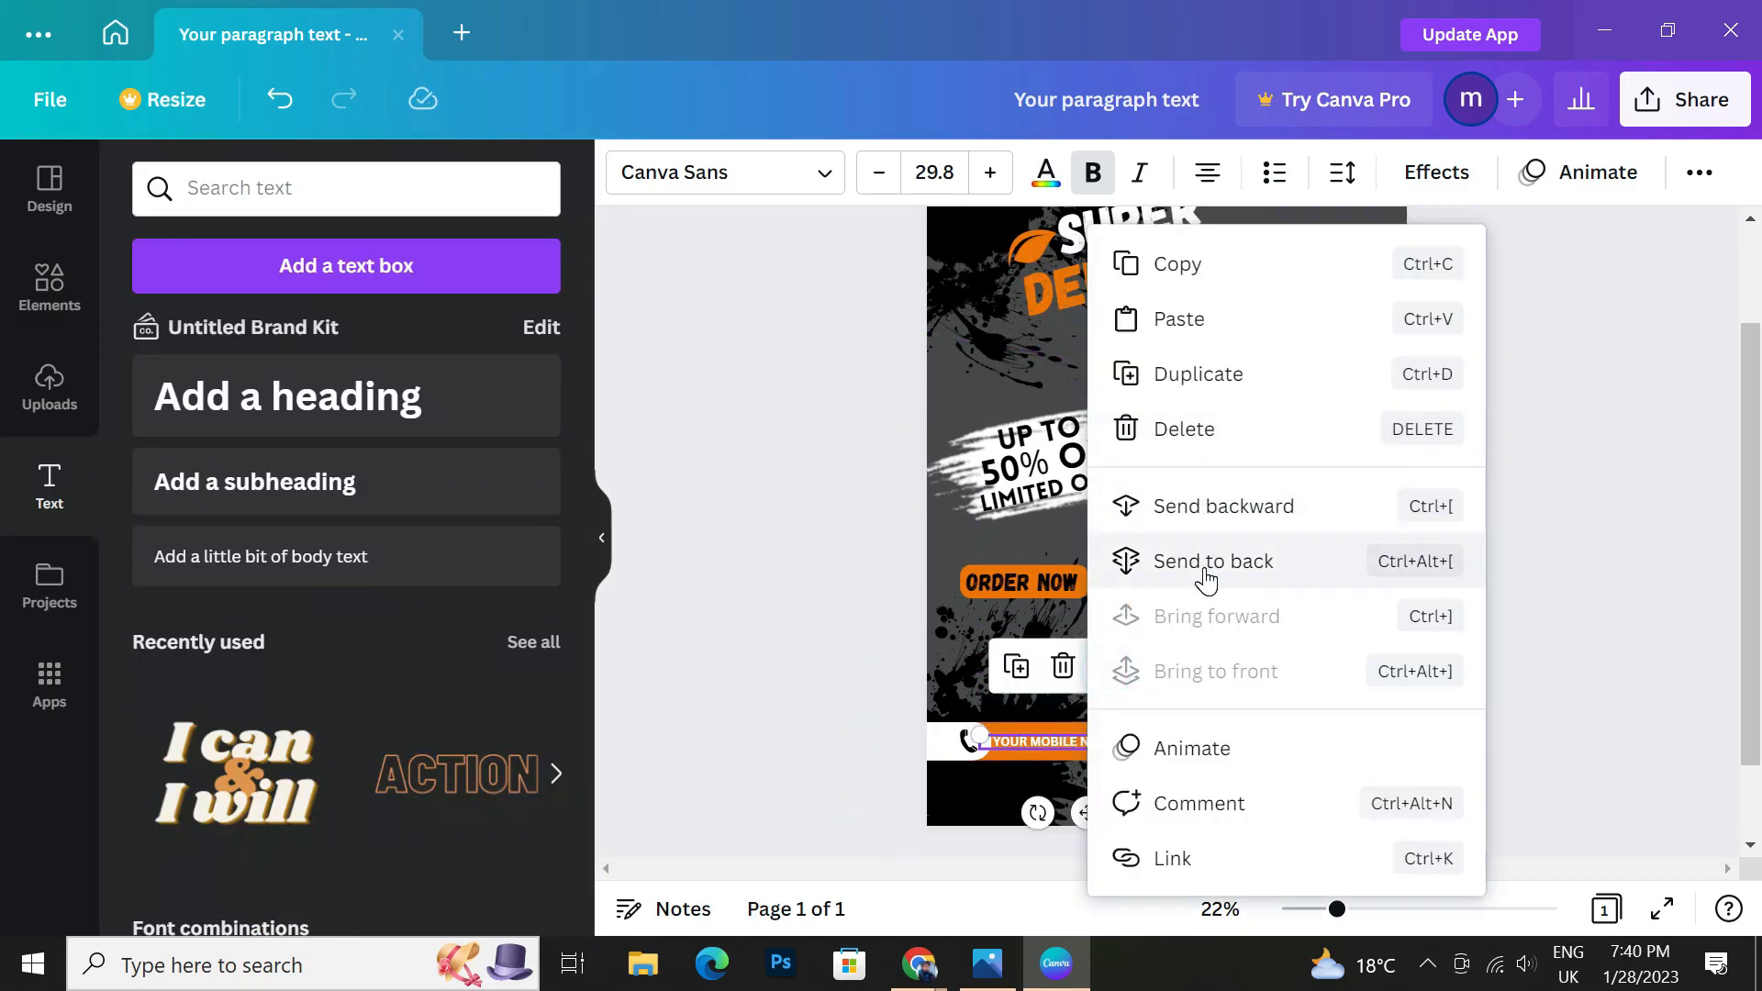
pyautogui.click(1206, 381)
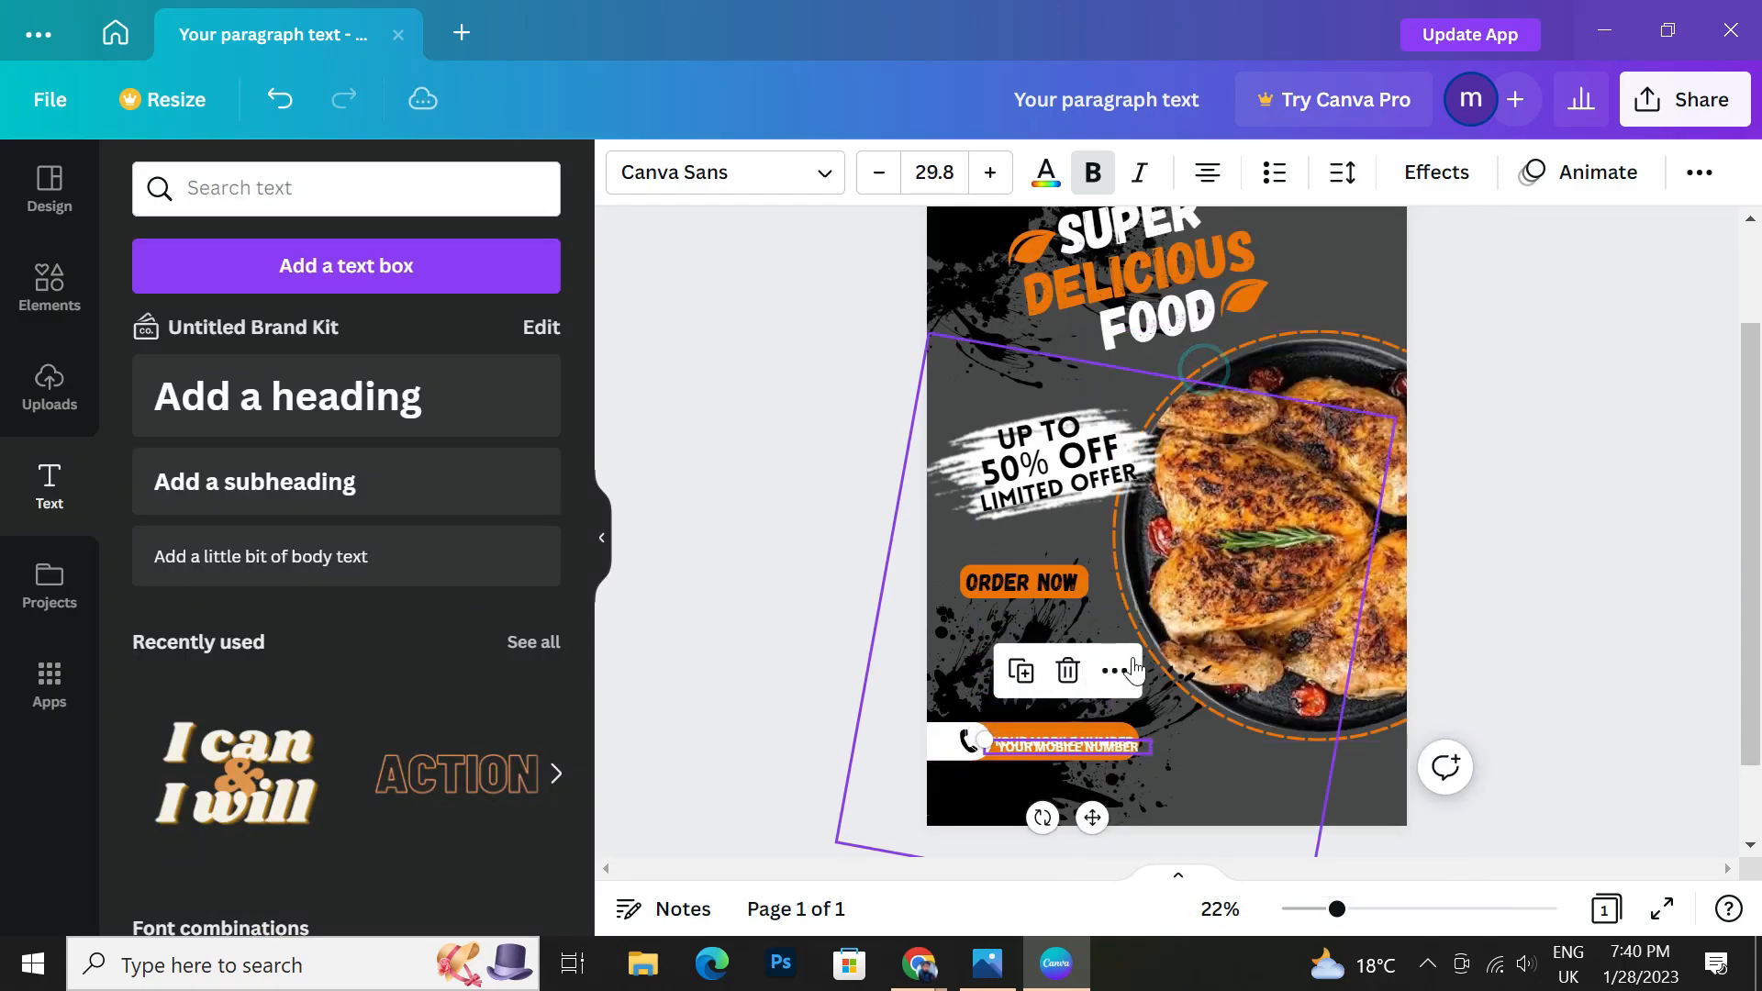
pyautogui.moveTo(1107, 747); pyautogui.dragTo(1059, 404)
pyautogui.scroll(2, 1105, 642)
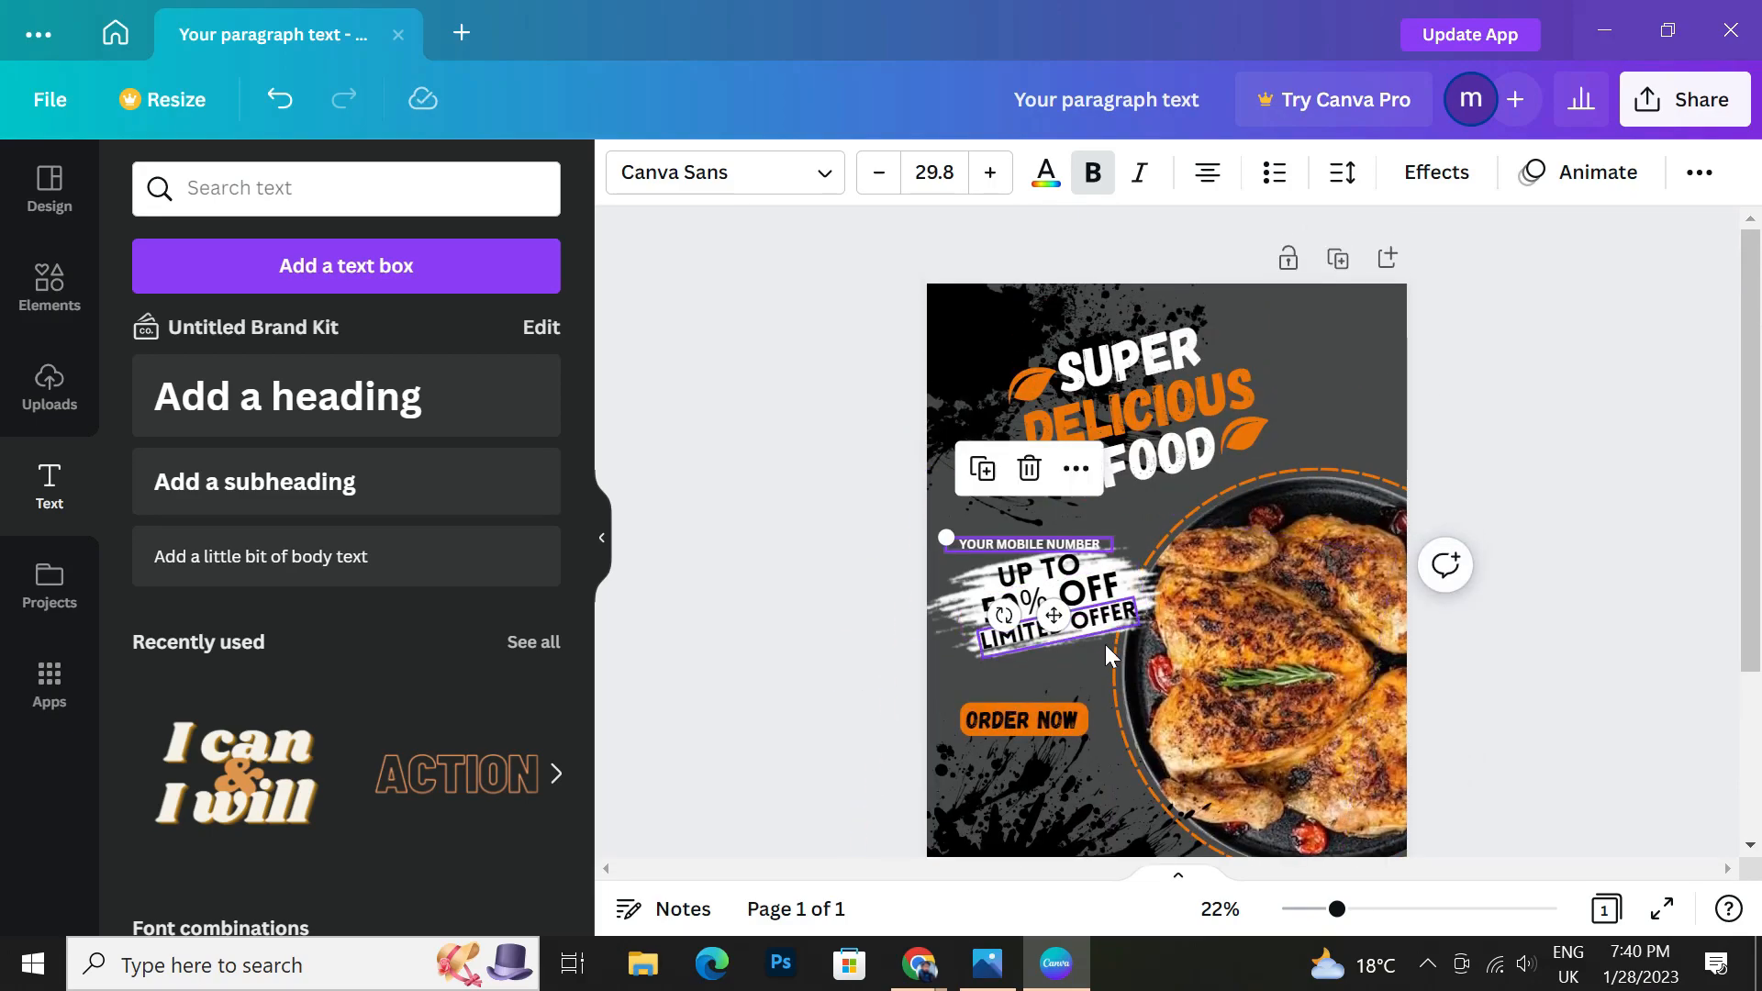
pyautogui.moveTo(1063, 539); pyautogui.dragTo(1060, 309)
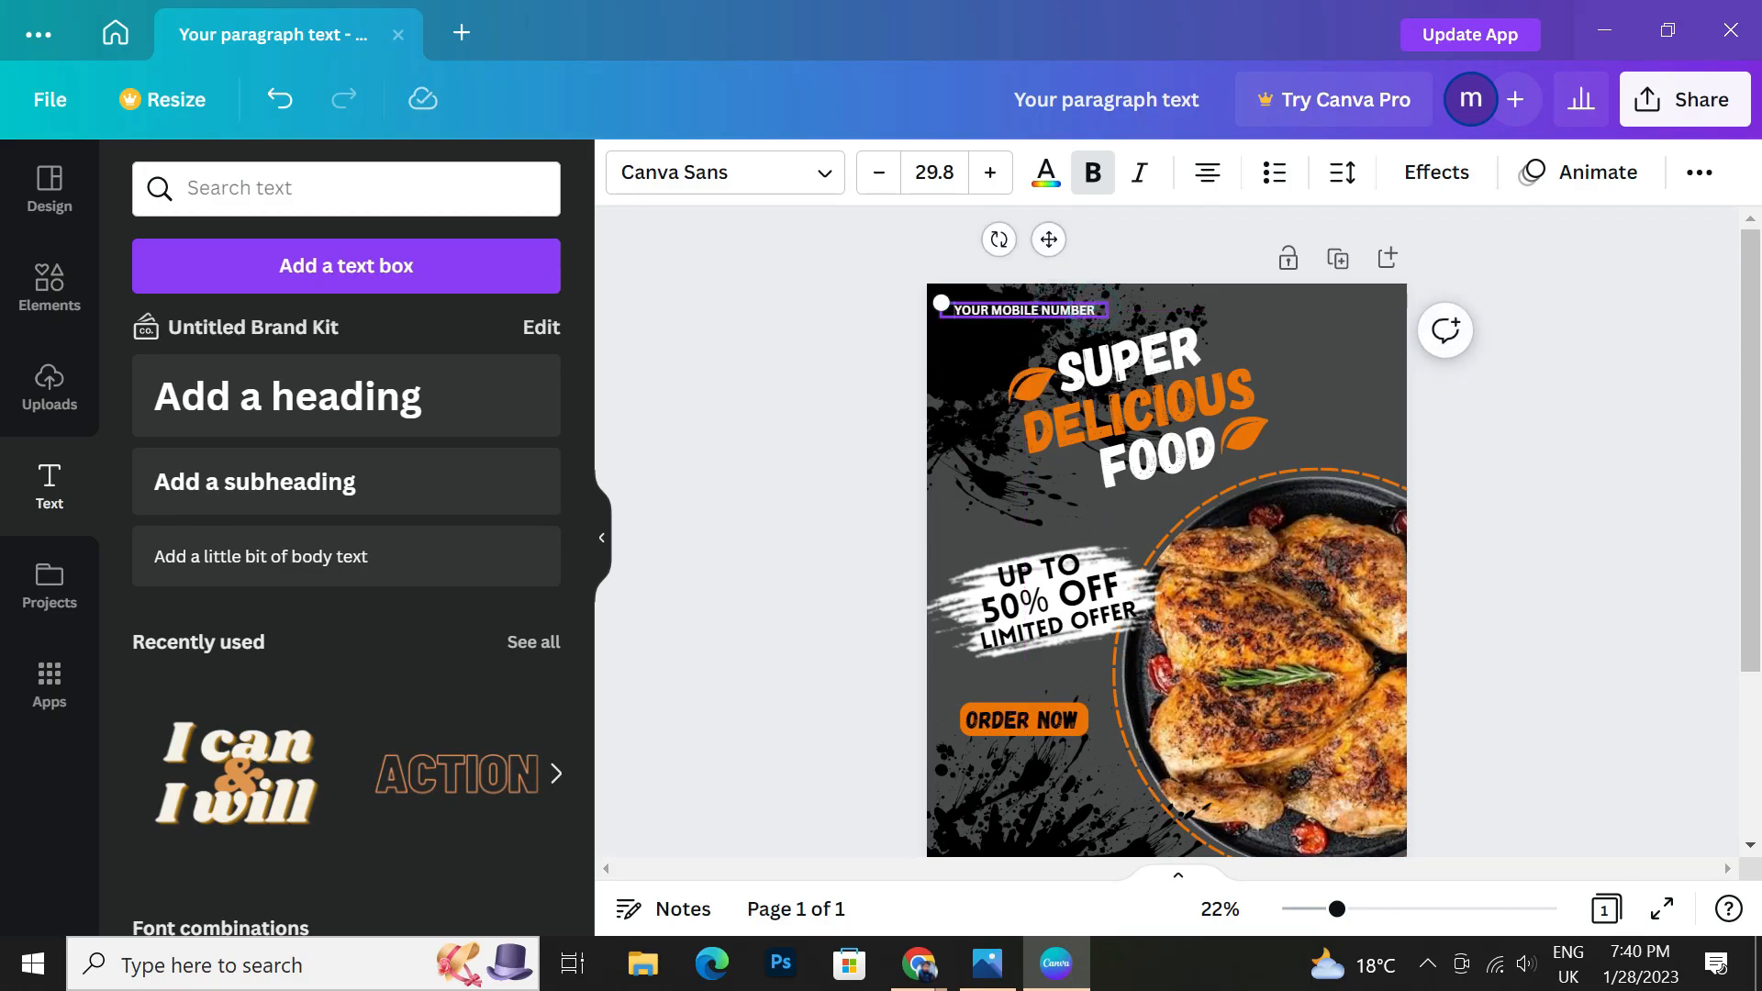
# Change the wording of the copied text in the page's upper-left corner to "YOUR LOGO".
pyautogui.moveTo(1098, 310); pyautogui.dragTo(952, 310)
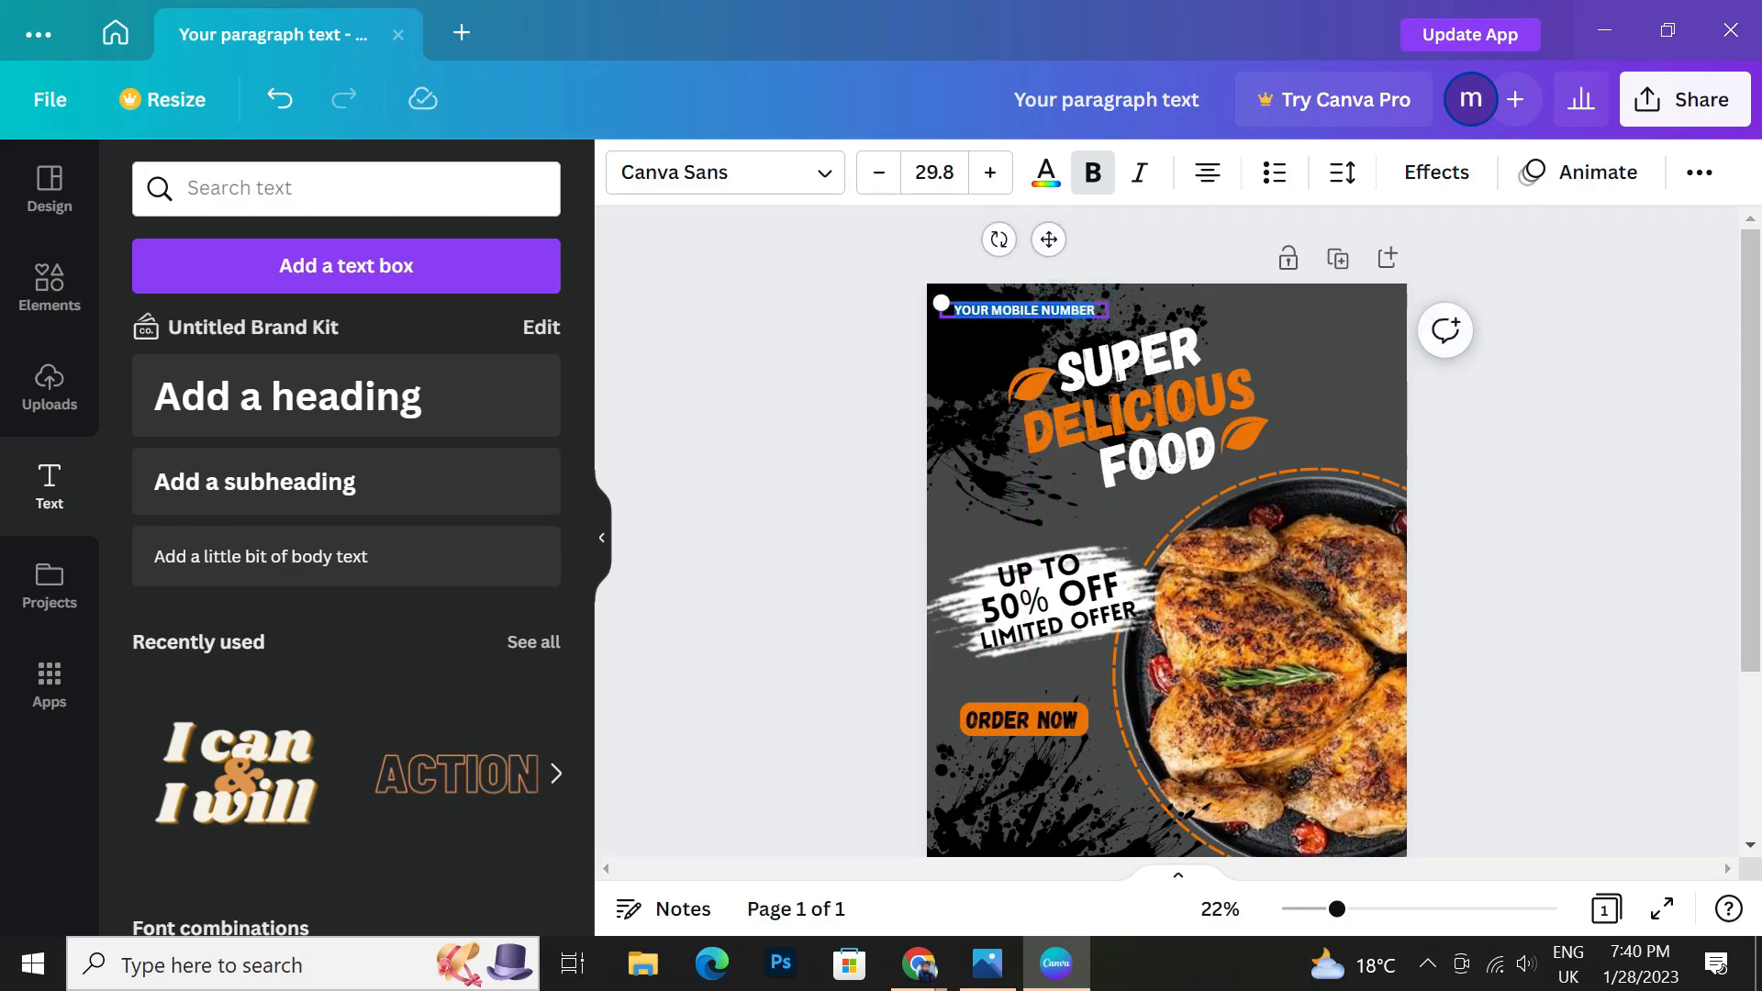
pyautogui.click(1095, 306)
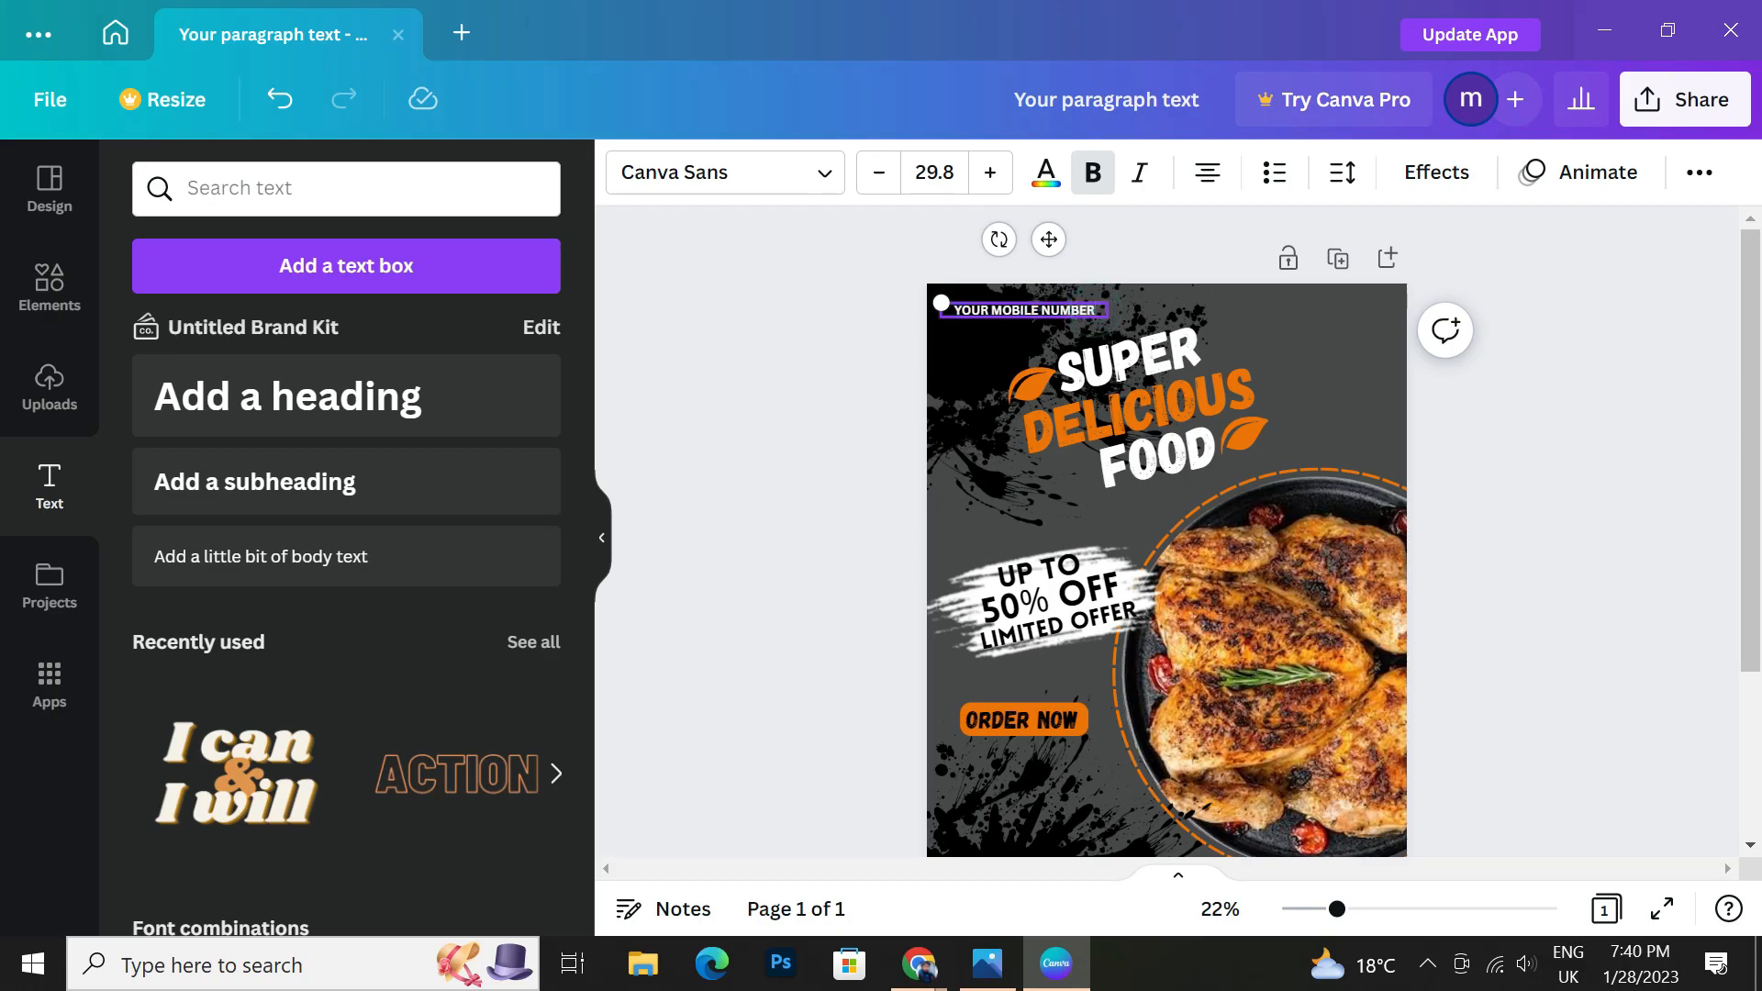
pyautogui.press('BackSpace')
pyautogui.press('BackSpace')
pyautogui.press('BackSpace')
pyautogui.press('BackSpace')
pyautogui.press('BackSpace')
pyautogui.press('BackSpace')
pyautogui.press('BackSpace')
pyautogui.press('BackSpace')
pyautogui.write('LOGO')
# Shift the "YOUR LOGO" text slightly left, closer to the page's upper-left corner.
pyautogui.moveTo(1046, 237); pyautogui.dragTo(1021, 233)
pyautogui.click(850, 347)
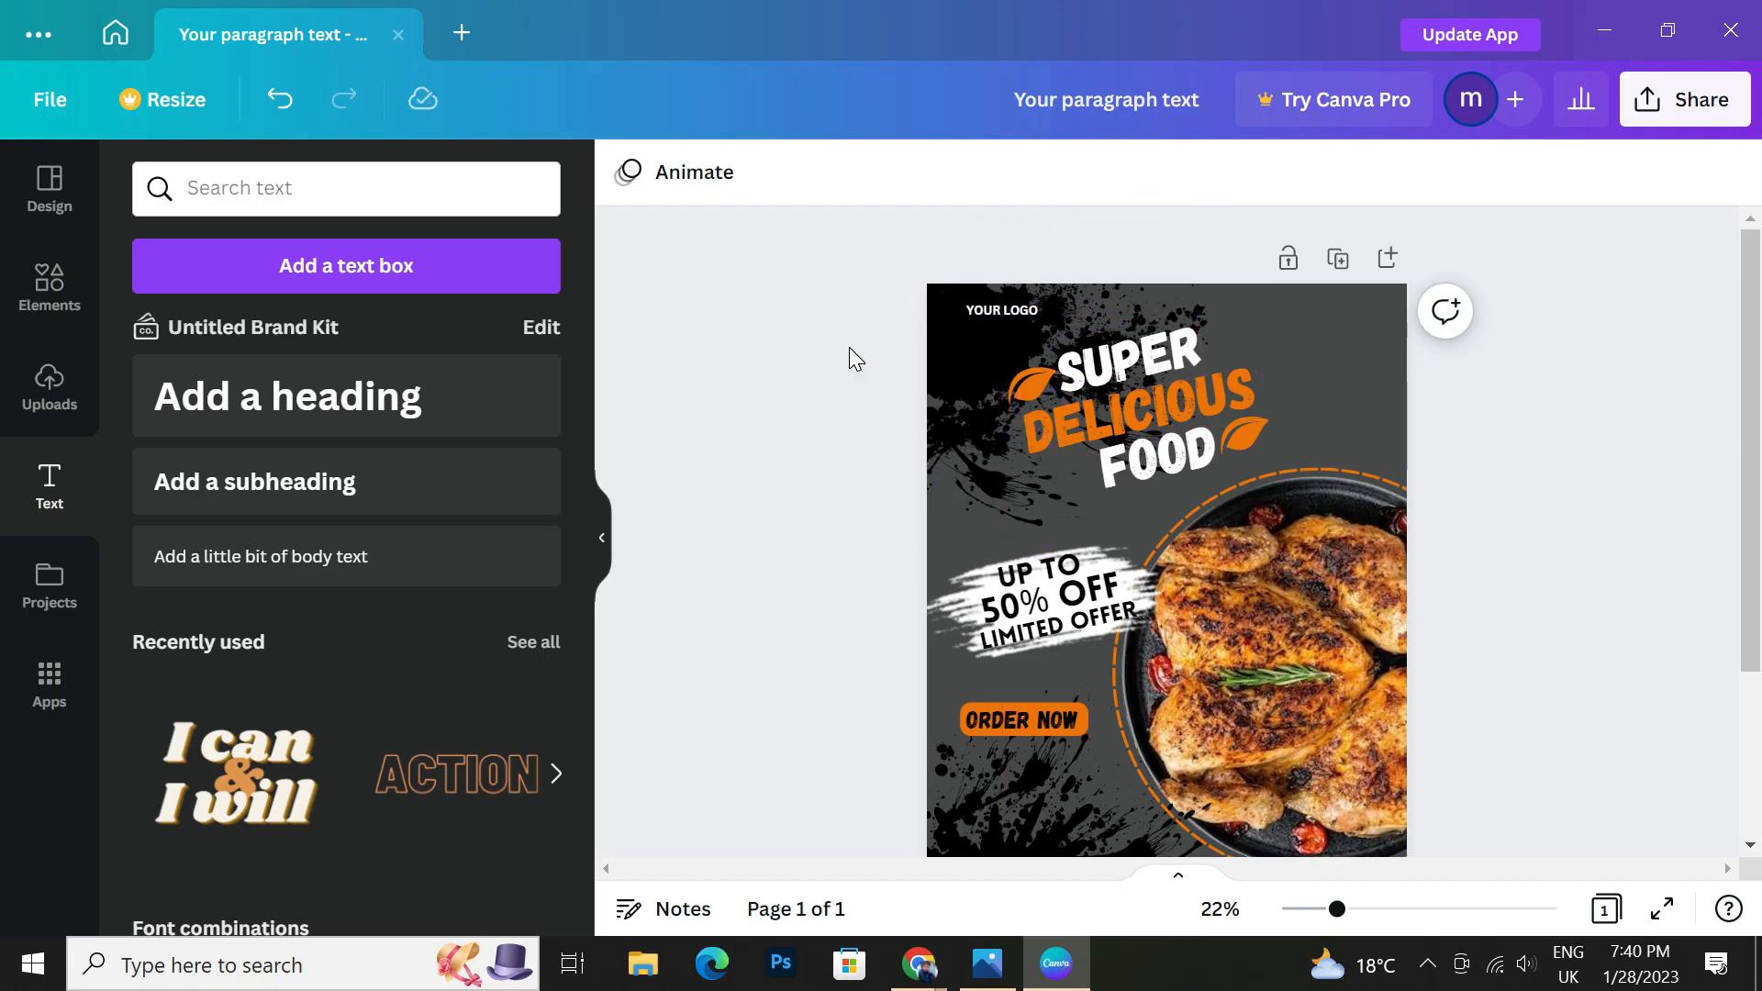
pyautogui.moveTo(997, 311); pyautogui.dragTo(987, 310)
pyautogui.click(827, 358)
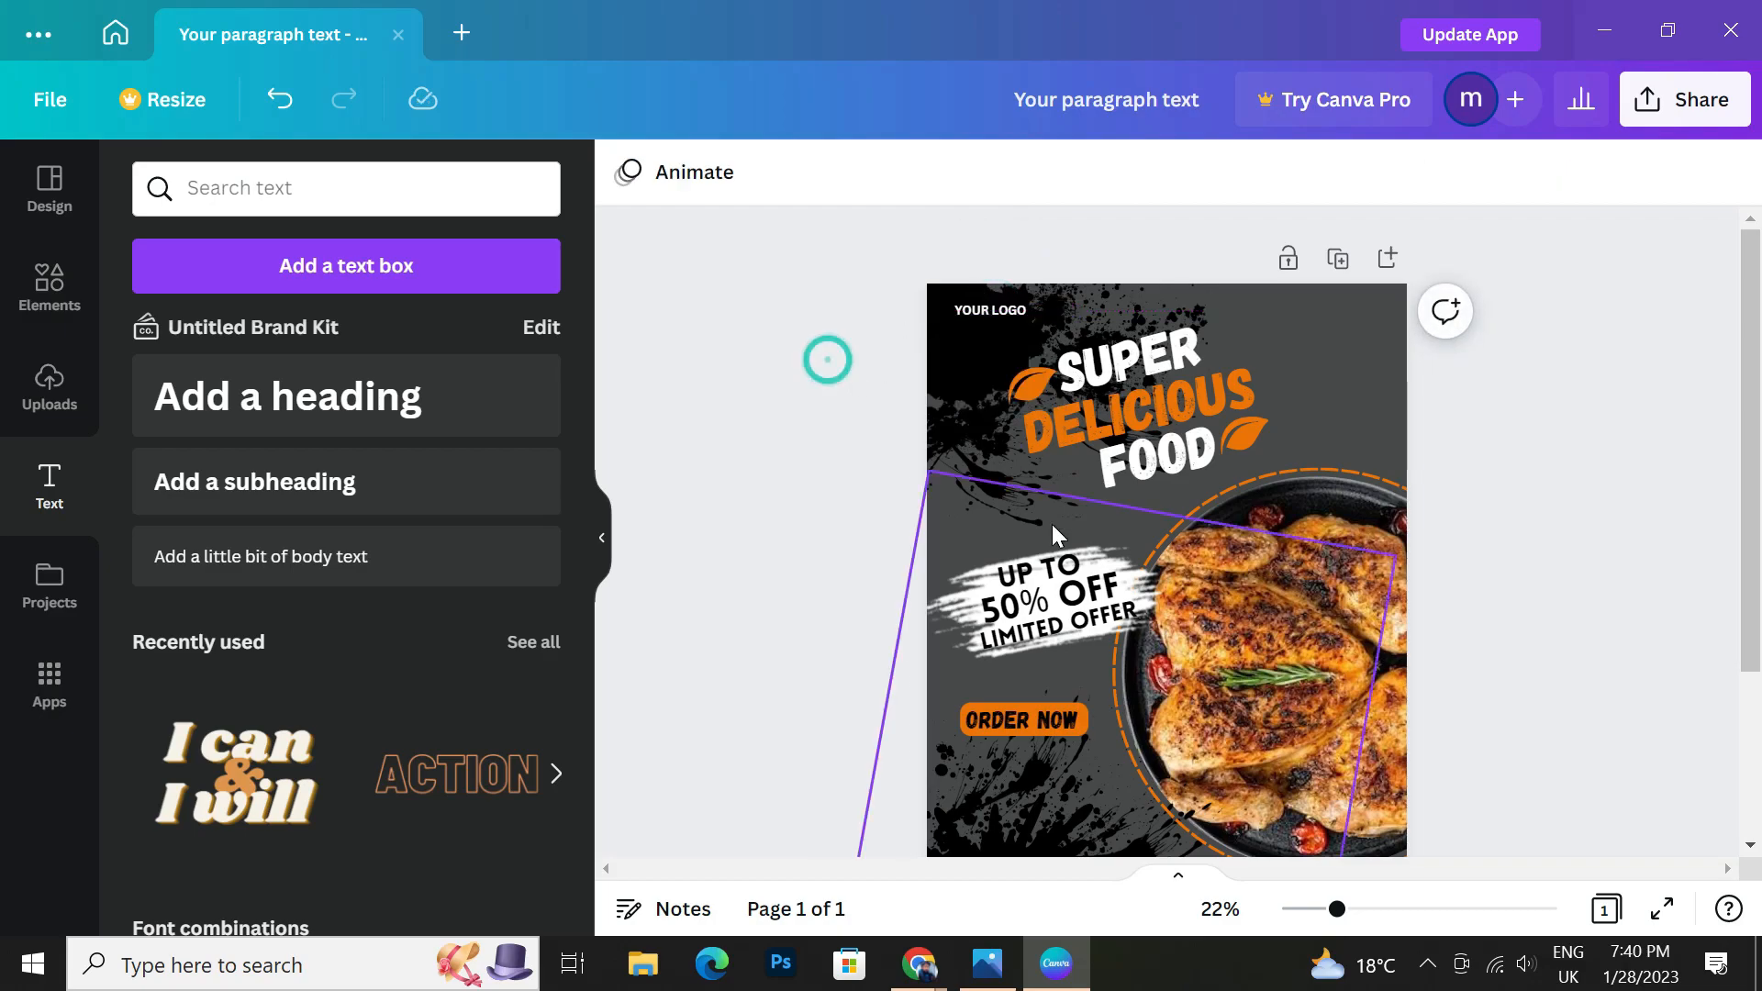
# Start downloading the finished poster as a PNG file at its original 1,587 × 2,245 px size.
pyautogui.scroll(-2, 921, 557)
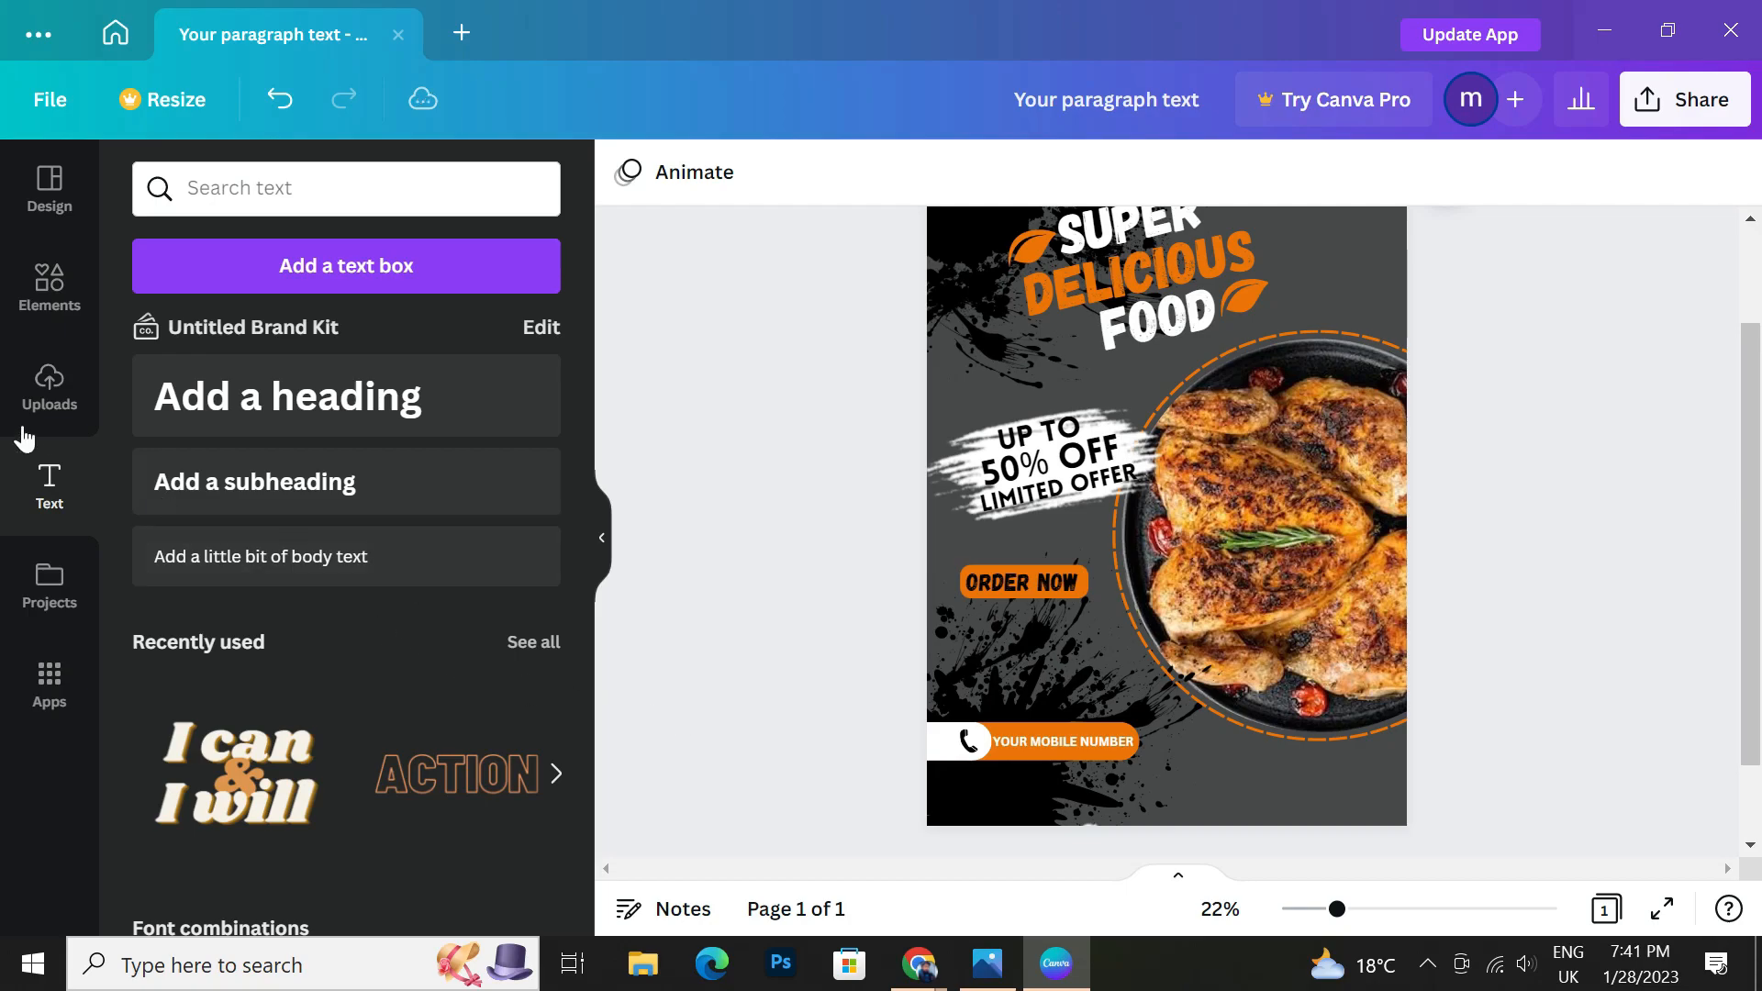
pyautogui.scroll(1, 795, 660)
pyautogui.scroll(-1, 795, 661)
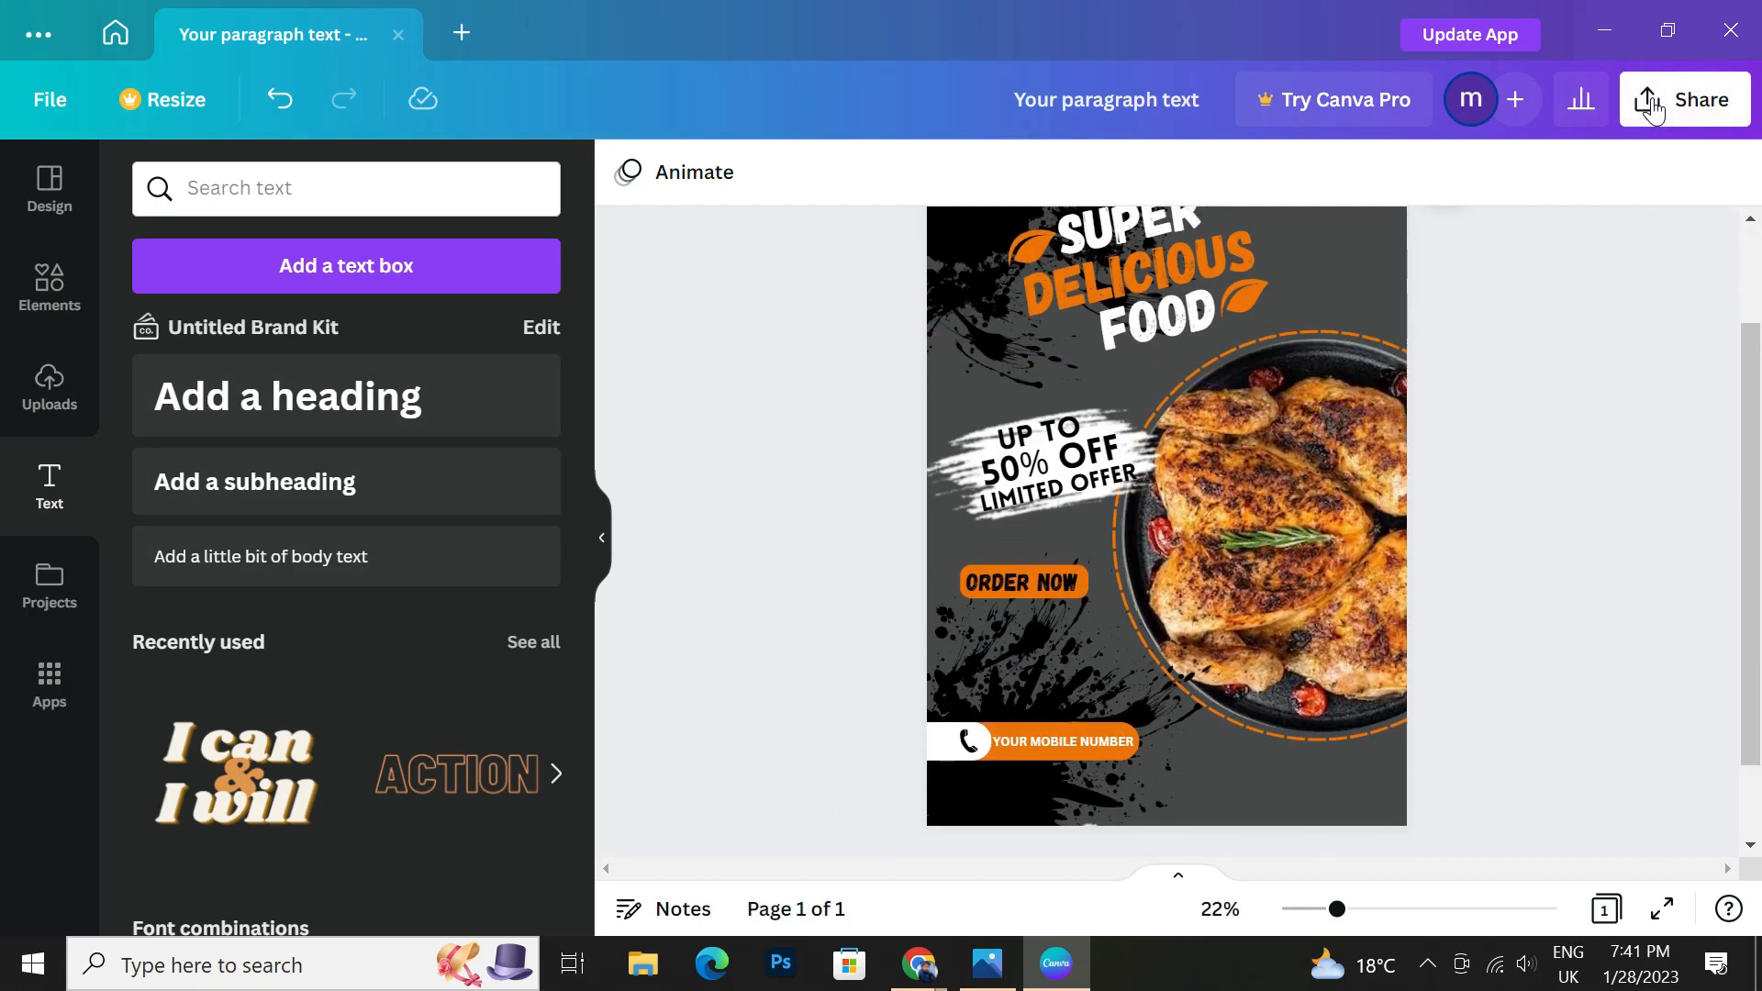
pyautogui.click(1679, 99)
pyautogui.click(1410, 786)
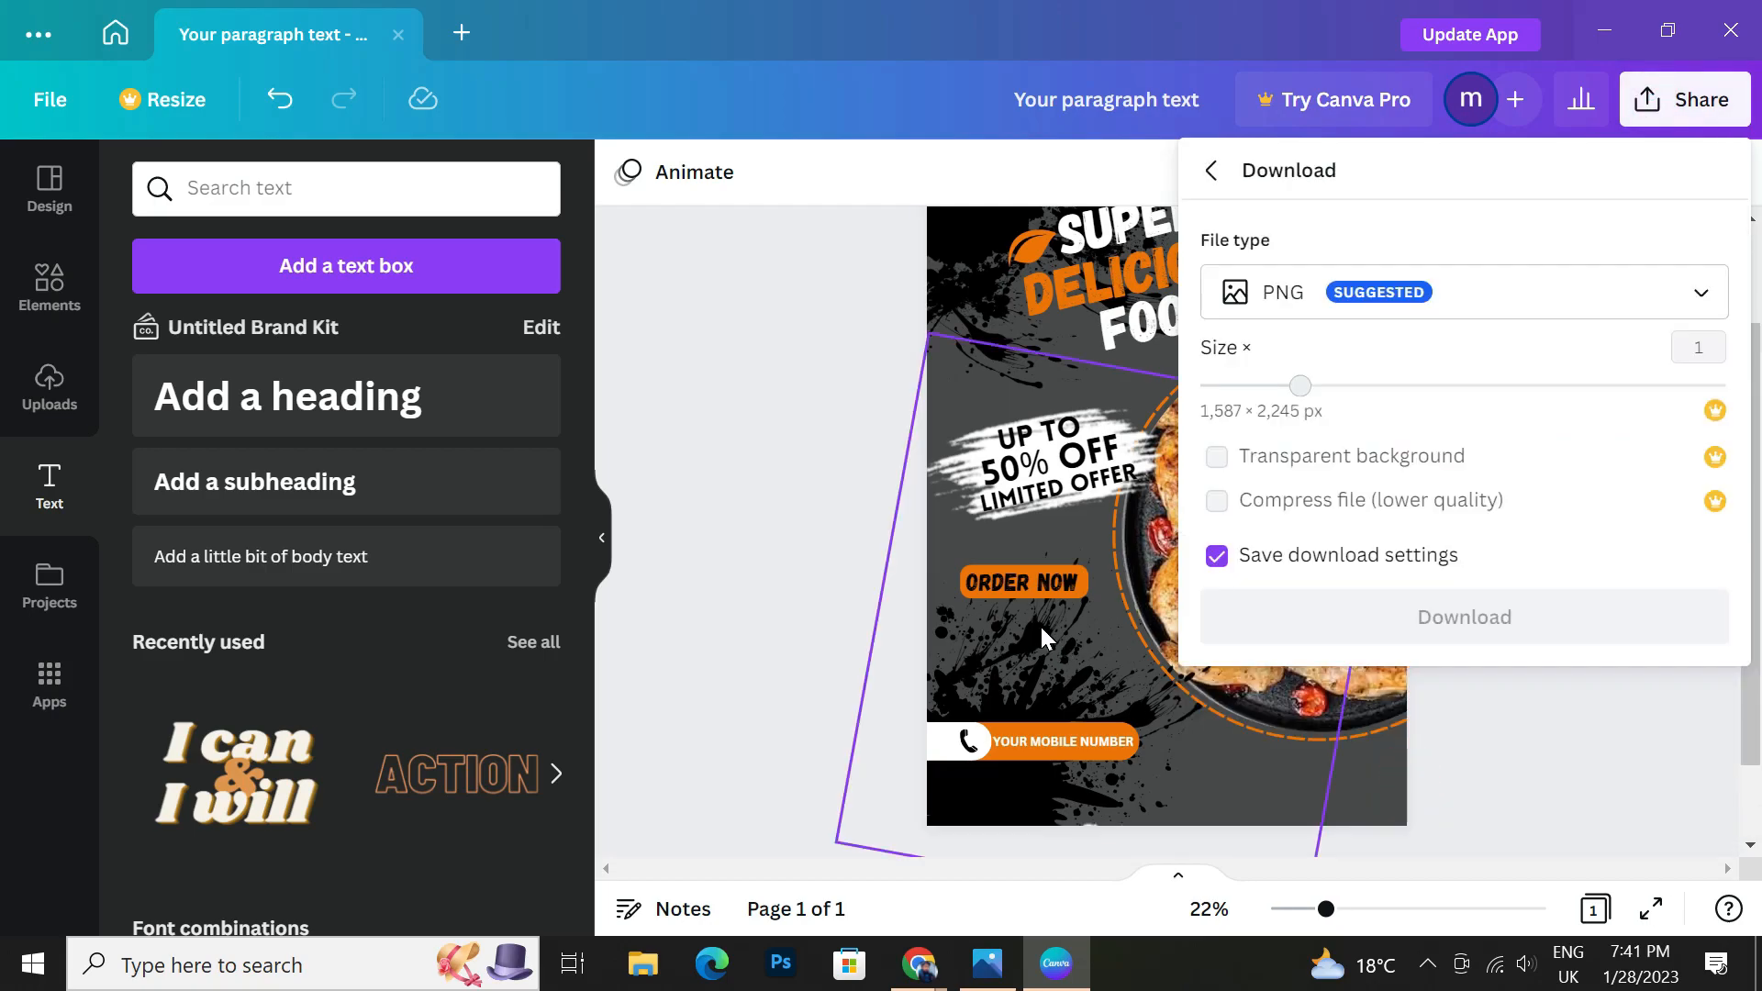
pyautogui.click(1379, 642)
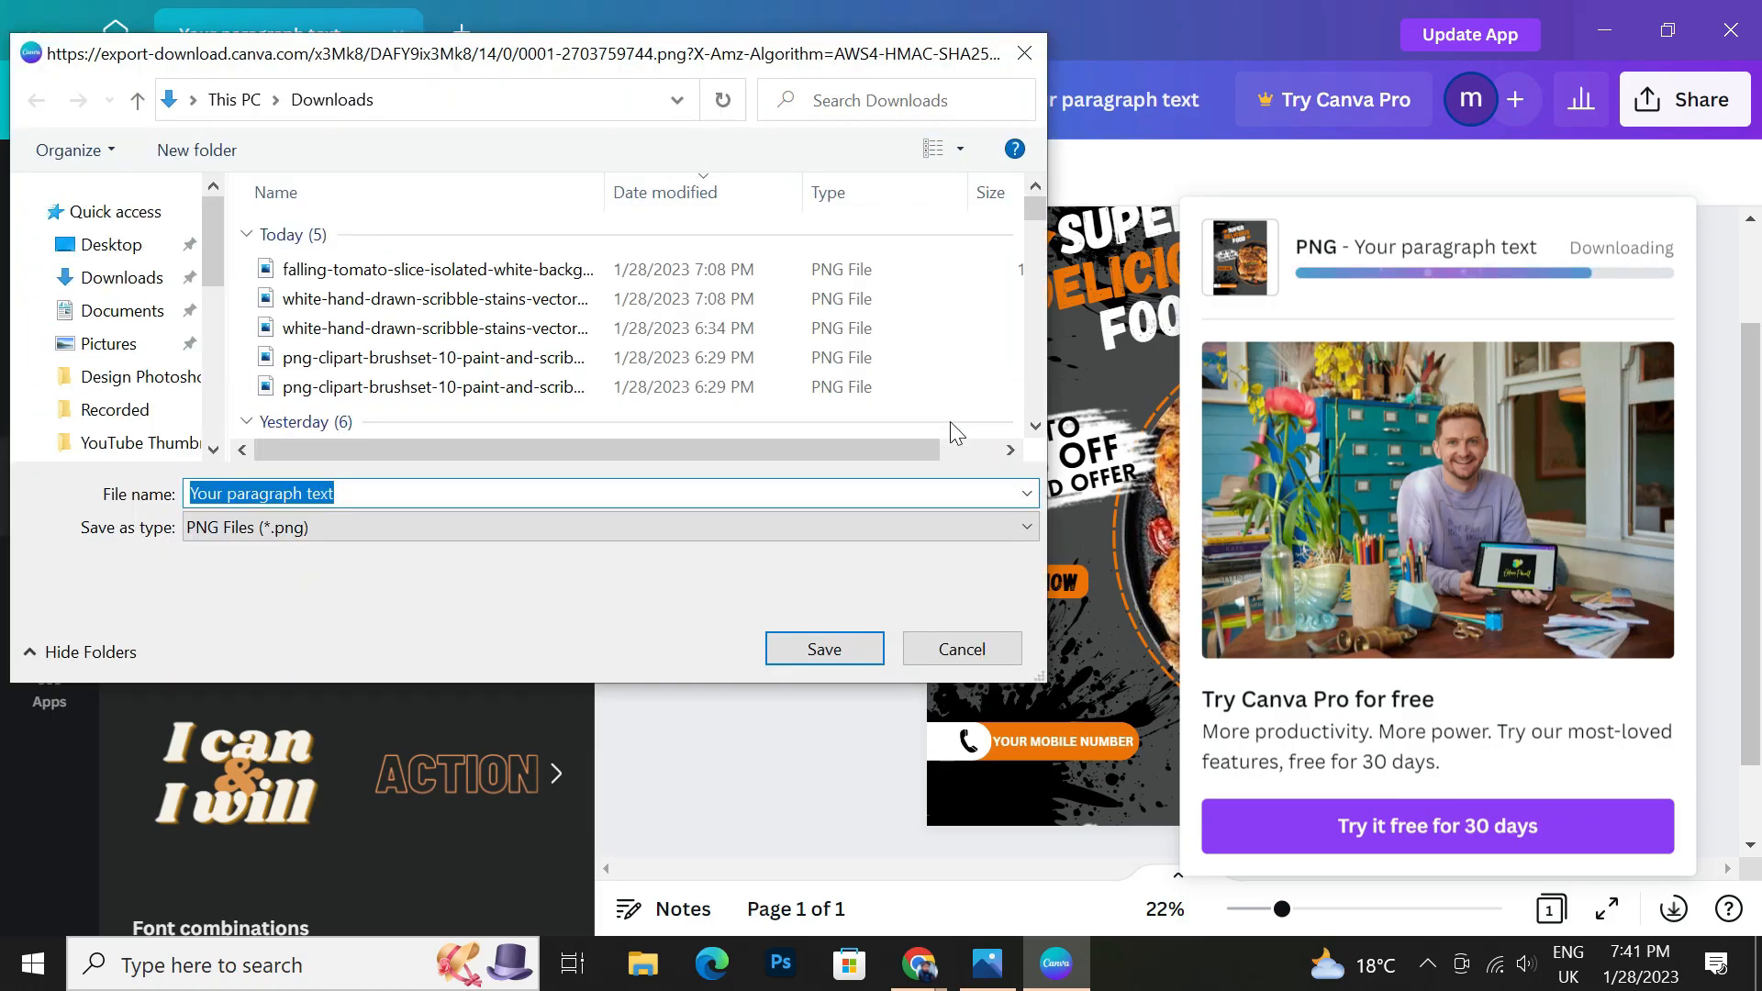
# Choose the Design Canva folder on New Volume (D:) as the save location for the poster's PNG.
pyautogui.scroll(-5, 551, 349)
pyautogui.scroll(-4, 145, 385)
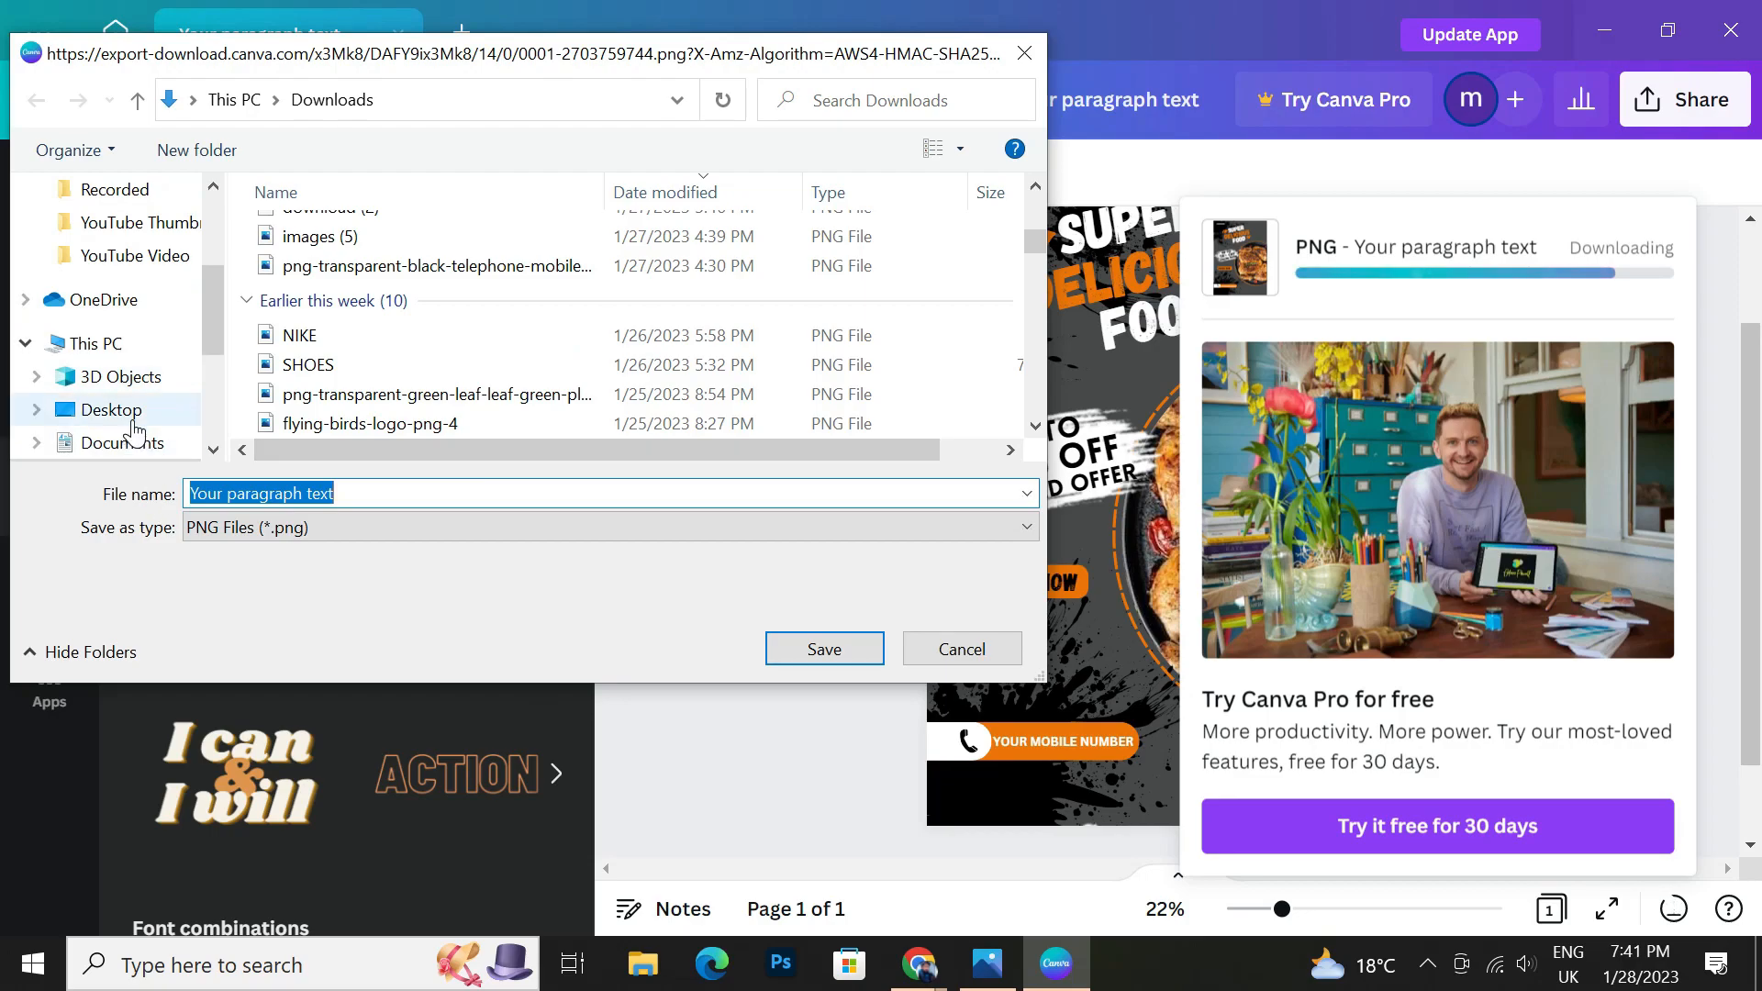
pyautogui.scroll(-2, 145, 401)
pyautogui.click(138, 389)
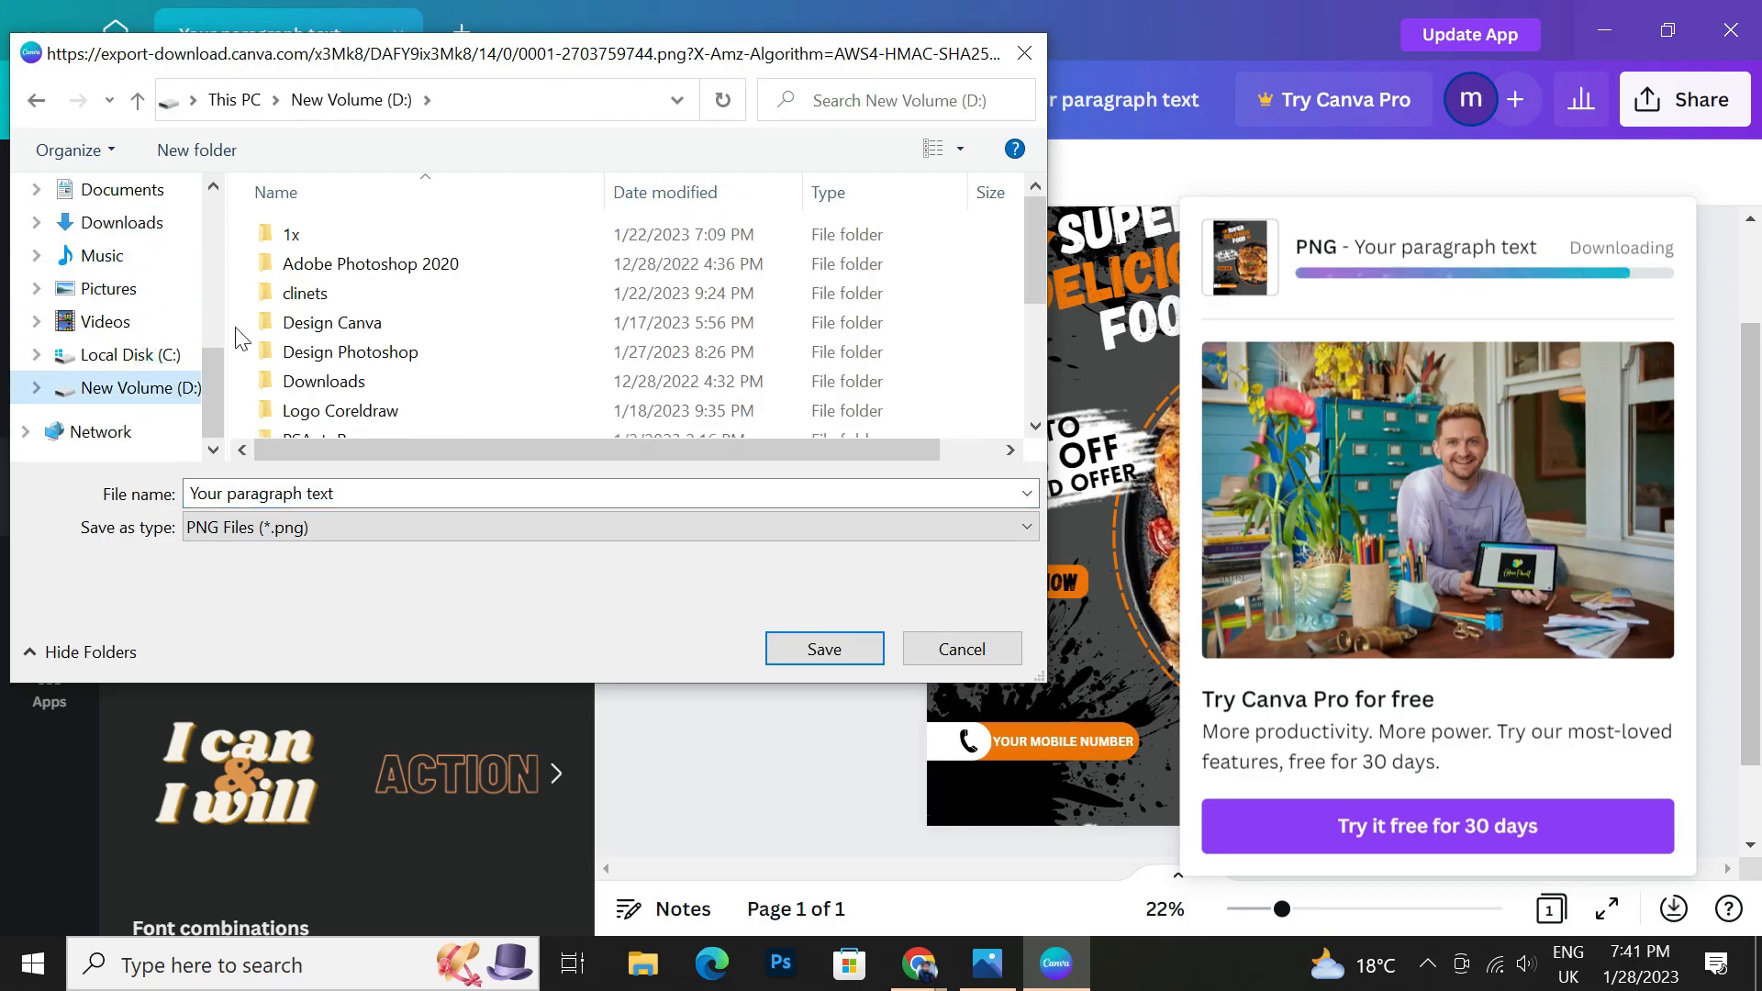
pyautogui.doubleClick(302, 322)
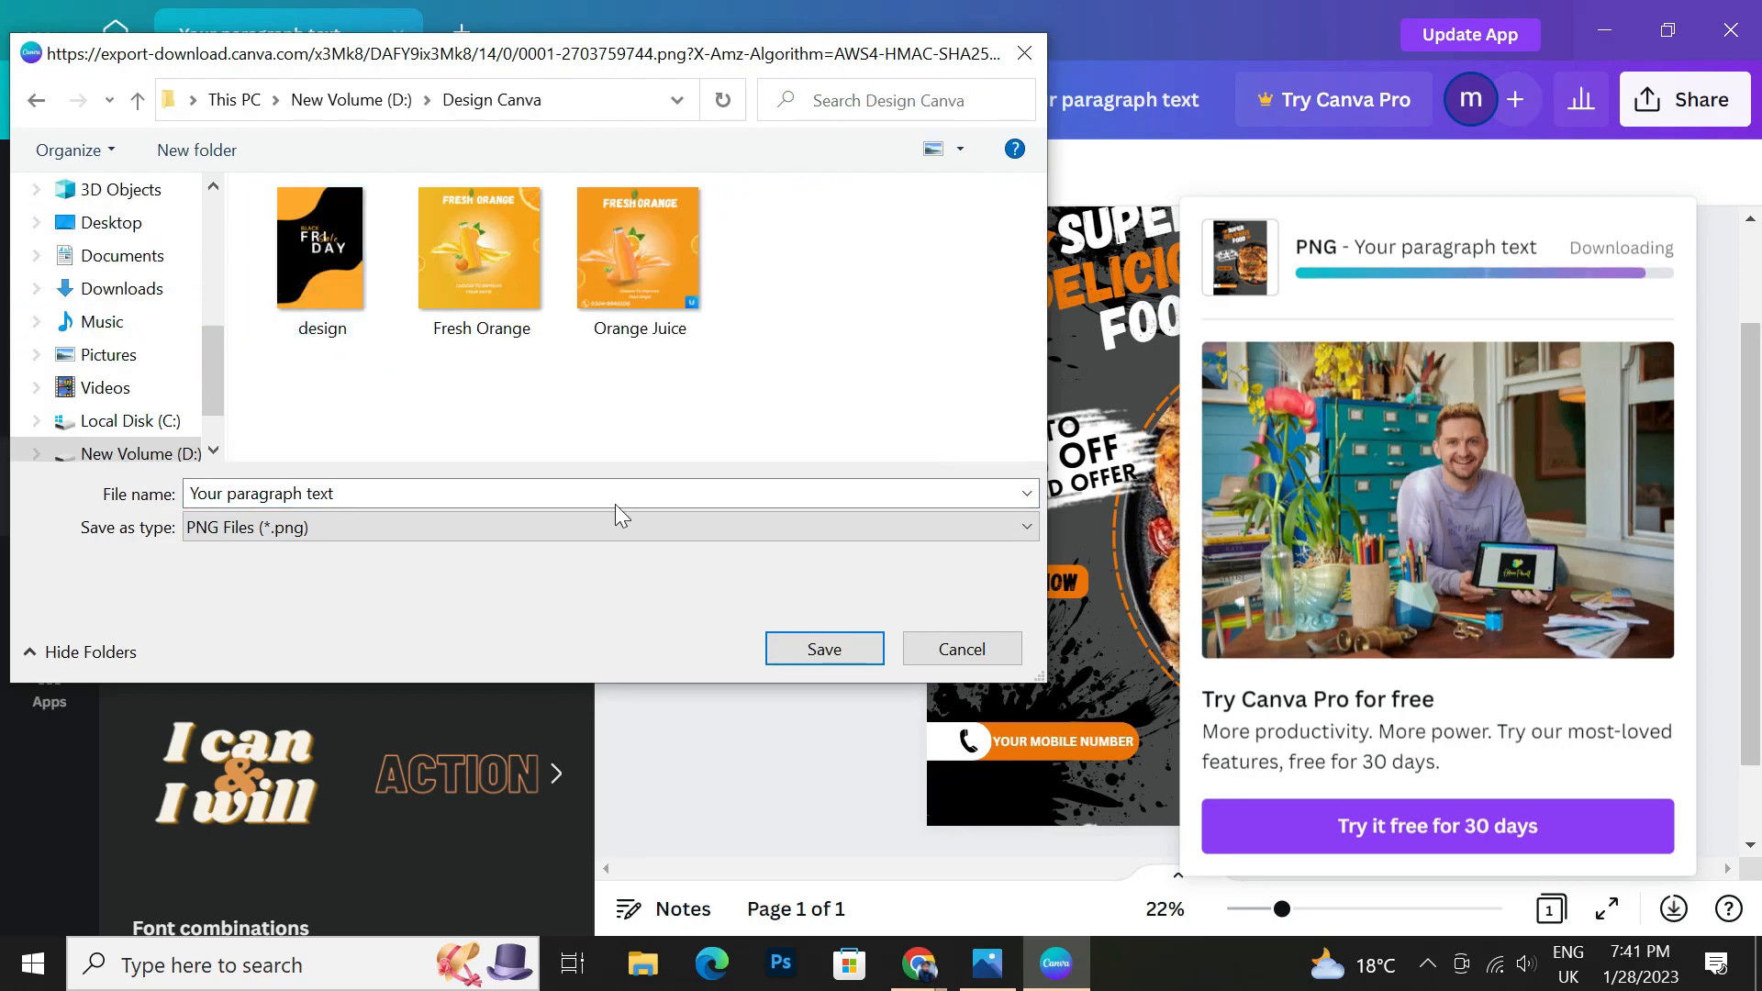